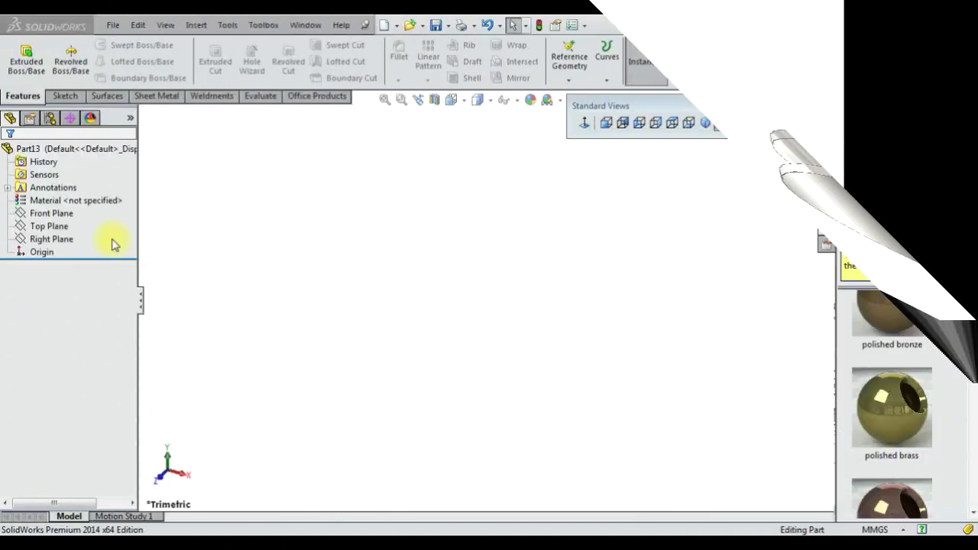
- Start a Front Plane sketch with two concentric circles at the origin
left_click(52, 213)
right_click(51, 213)
left_click(72, 193)
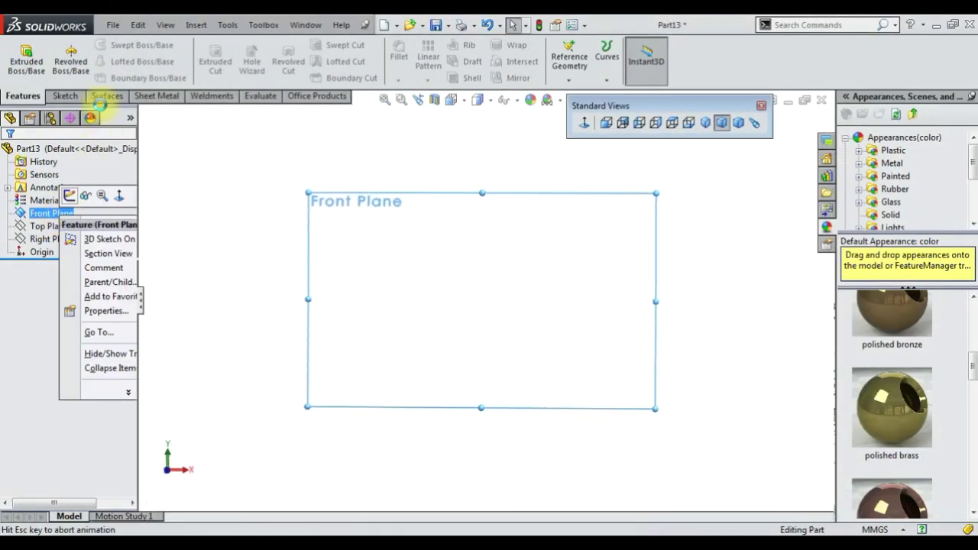
left_click(117, 46)
left_click(484, 300)
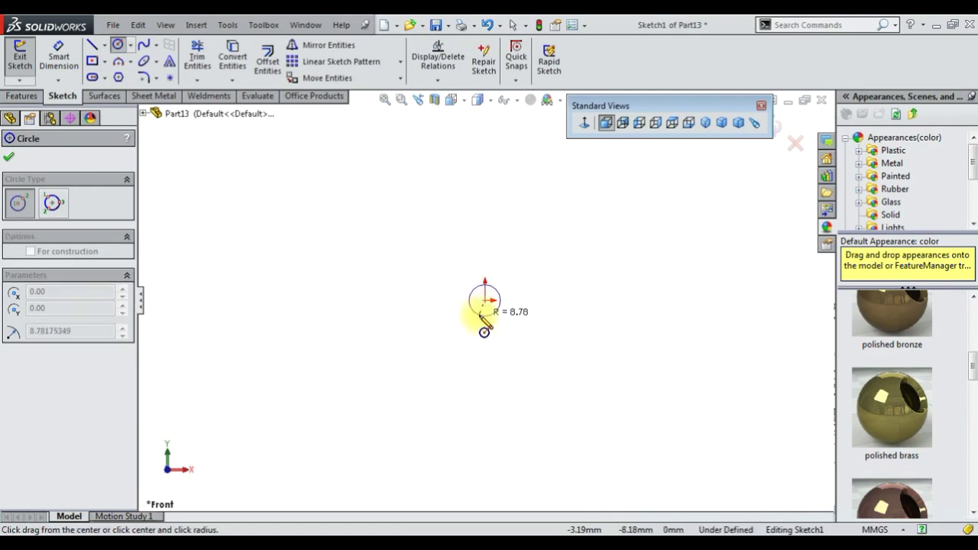
left_click(482, 329)
- Add a corner rectangle extending right from the circles and remove the inner vertical line
left_click(106, 61)
left_click(142, 77)
left_click(484, 271)
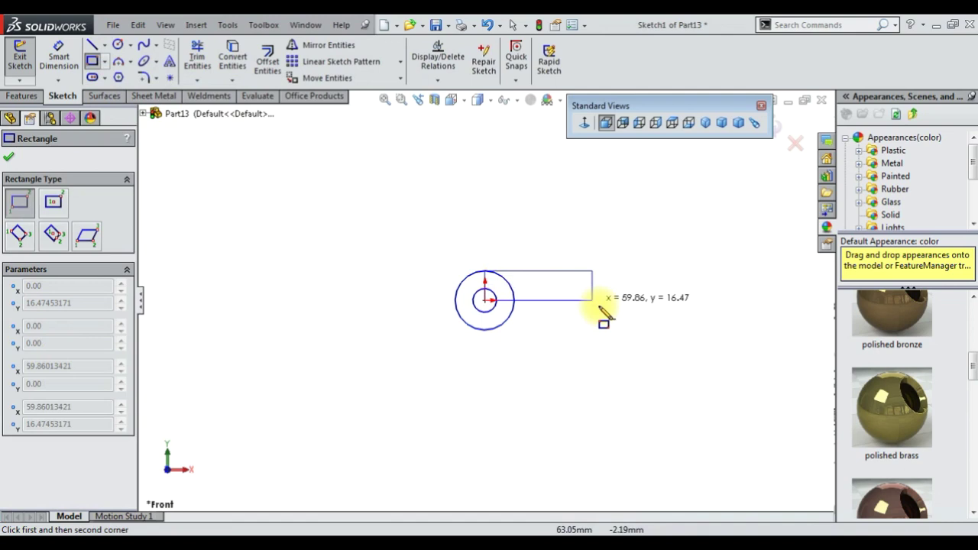
left_click(622, 341)
right_click(217, 170)
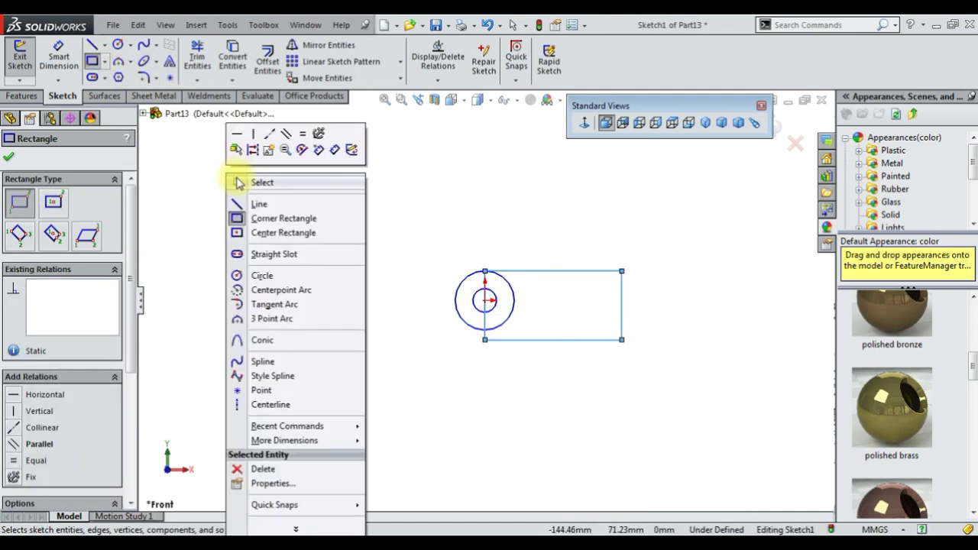
left_click(229, 180)
left_click_drag(484, 340, 485, 330)
left_click(485, 317)
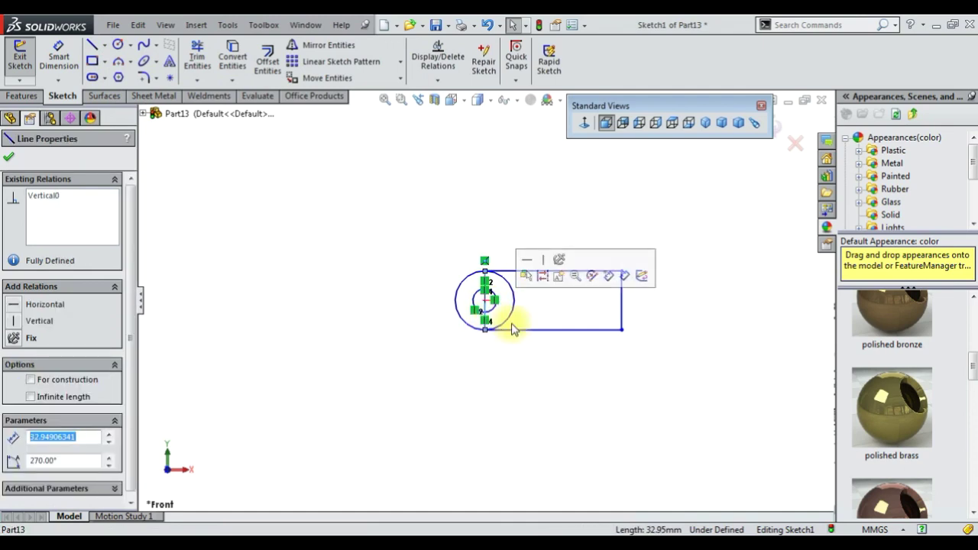
key("Escape")
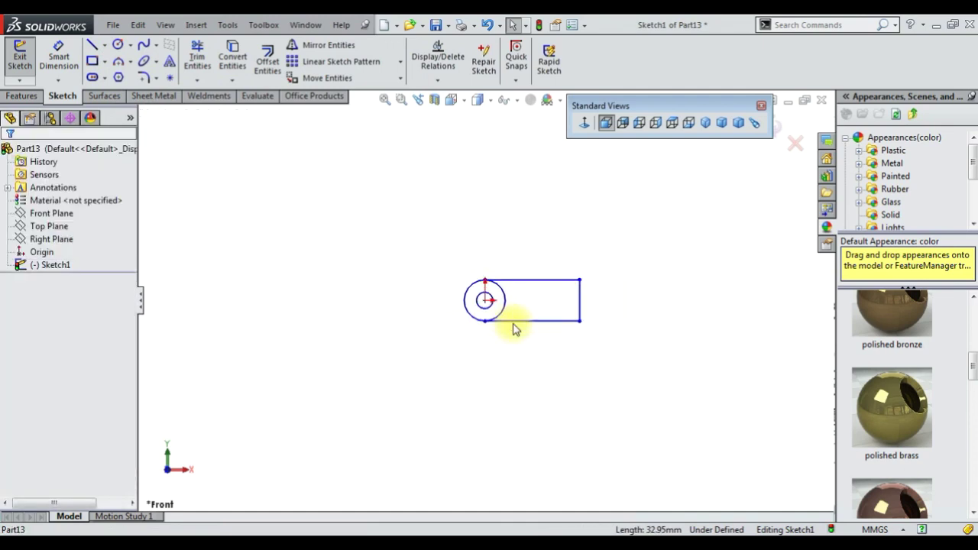
- Pull the rectangle's right edge in and dimension the hole circle at Ø3 mm
left_click_drag(593, 301, 561, 302)
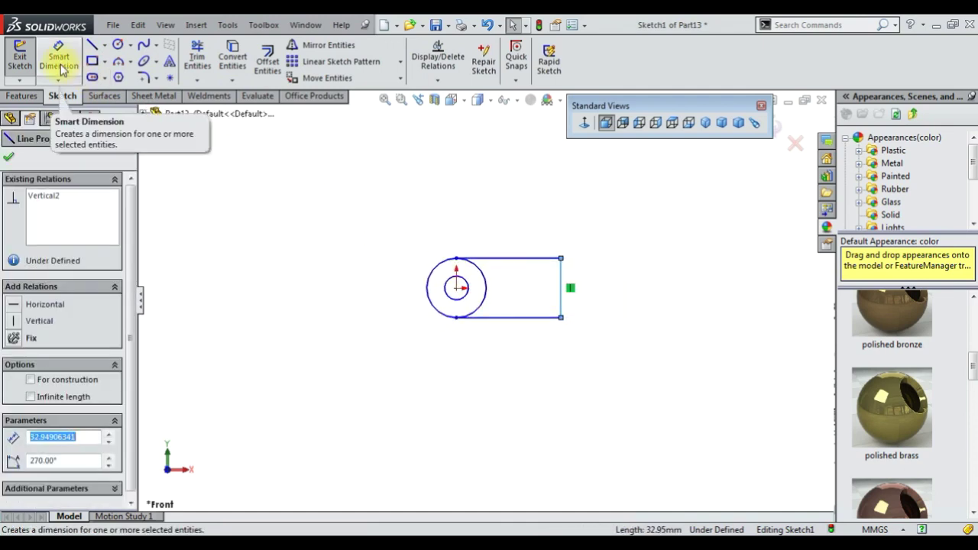
left_click(59, 58)
left_click(442, 296)
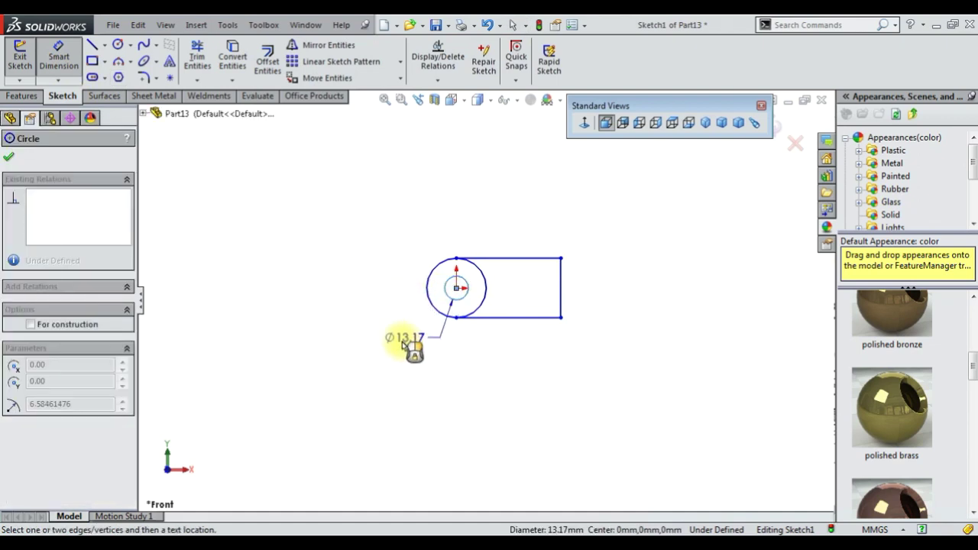
left_click(409, 336)
key("Return")
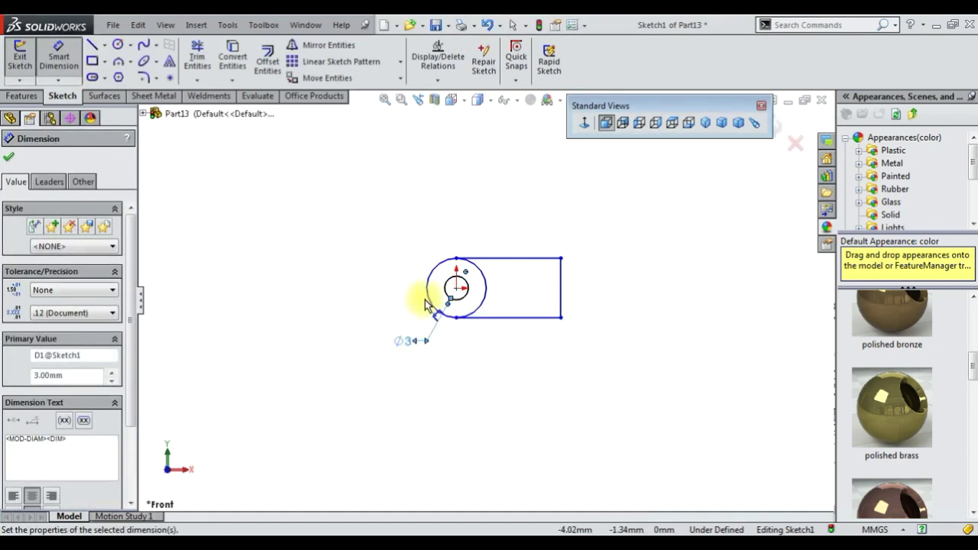
left_click(443, 297)
left_click(352, 300)
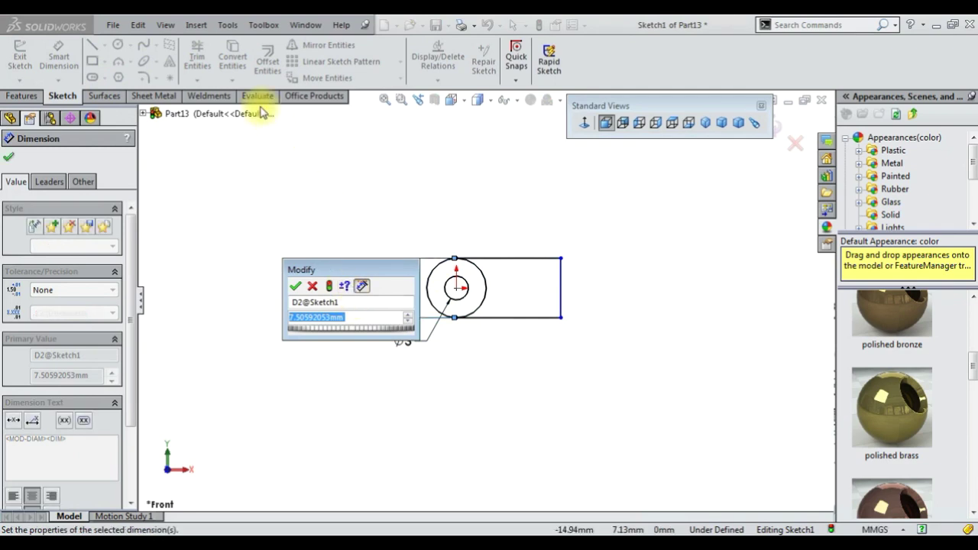
left_click(197, 57)
- Trim the outer circle inside the rectangle and set the remaining arc to R4
left_click(59, 58)
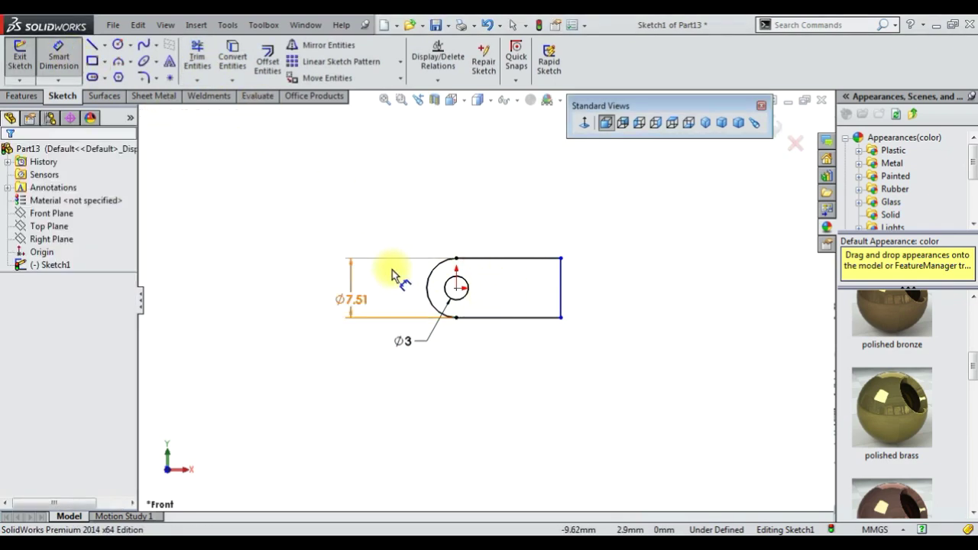
left_click(431, 276)
key("Escape")
left_click(360, 298)
key("Delete")
left_click(436, 283)
left_click(382, 240)
type("4")
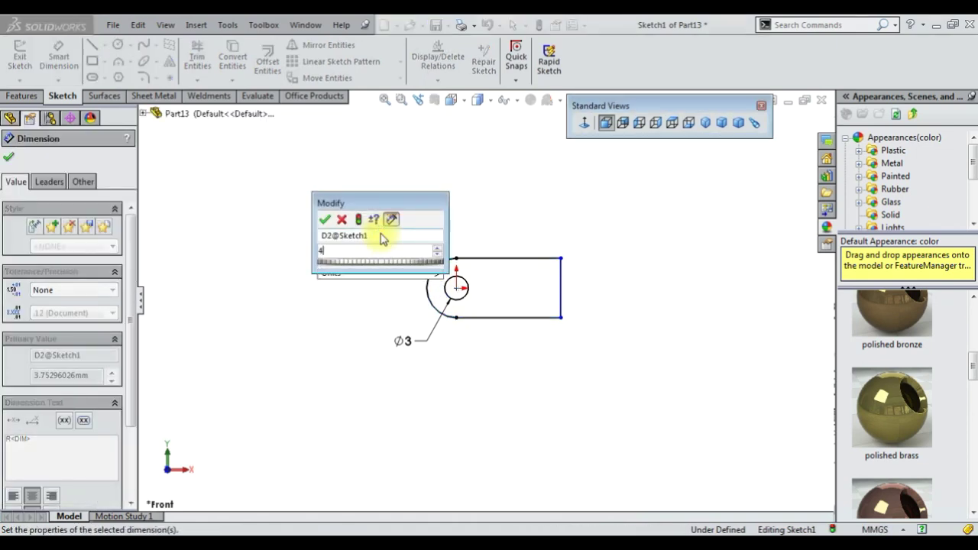
key("Return")
- Dimension the length from the hole centre to the right edge as 12 mm
left_click(468, 301)
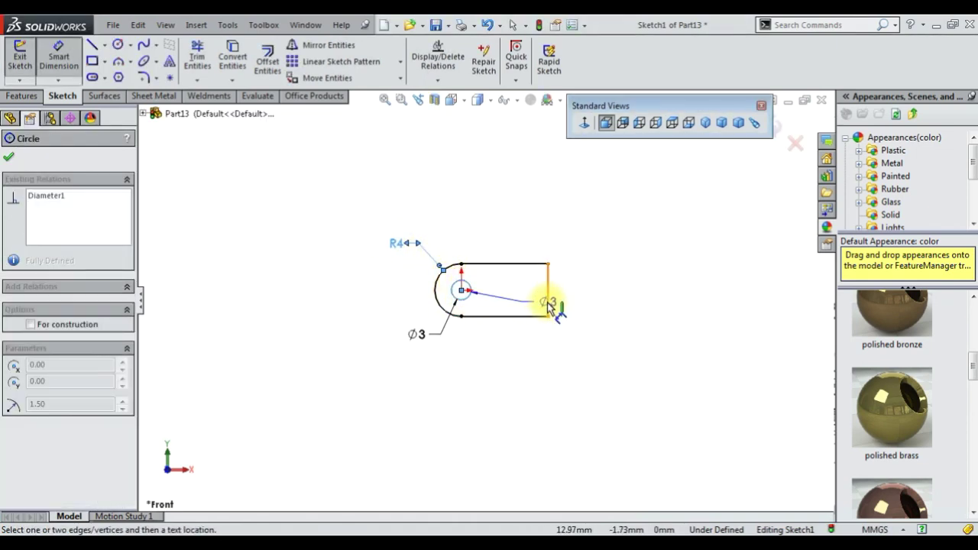
left_click(548, 305)
left_click(510, 356)
type("12")
key("Return")
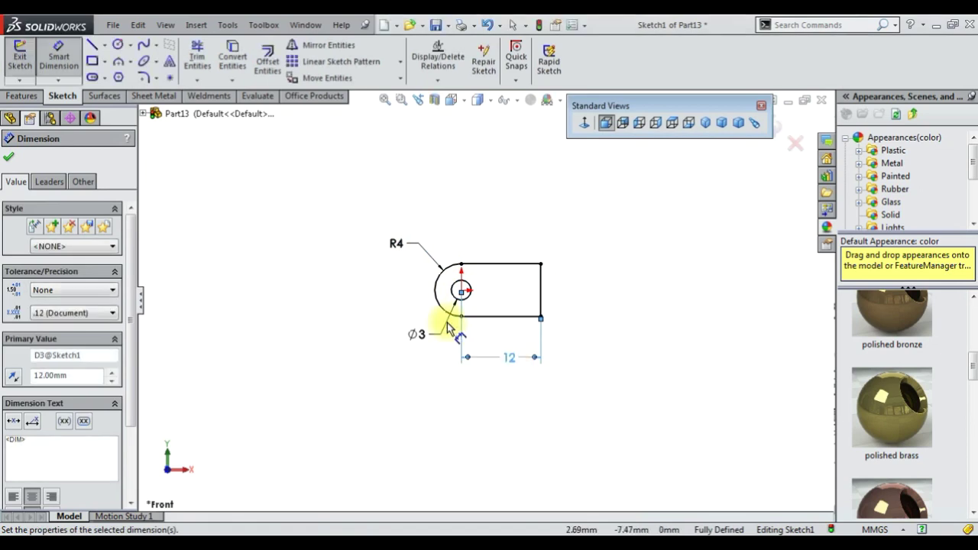
- Extrude the sketch 8 mm Mid Plane as Boss-Extrude1
left_click(20, 96)
left_click(26, 61)
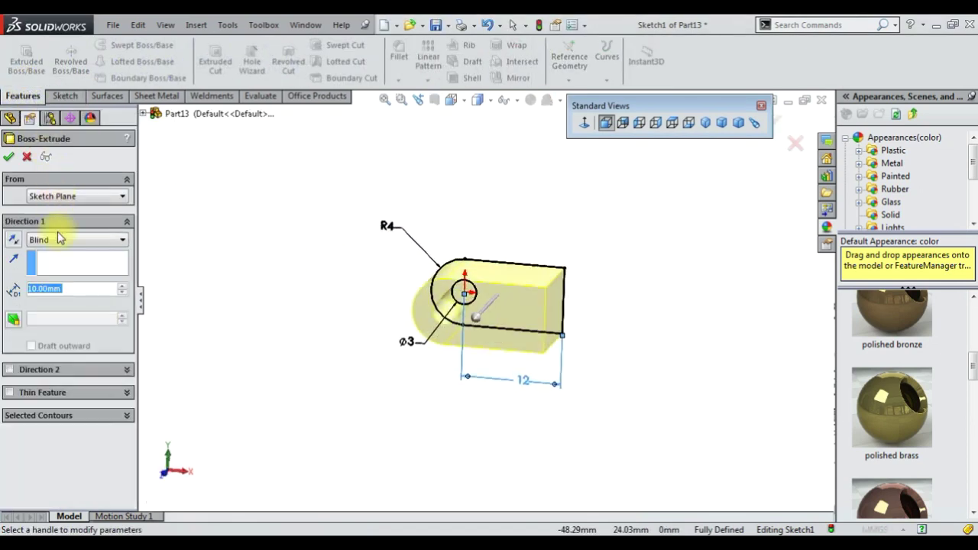
left_click(61, 240)
left_click(68, 299)
type("8")
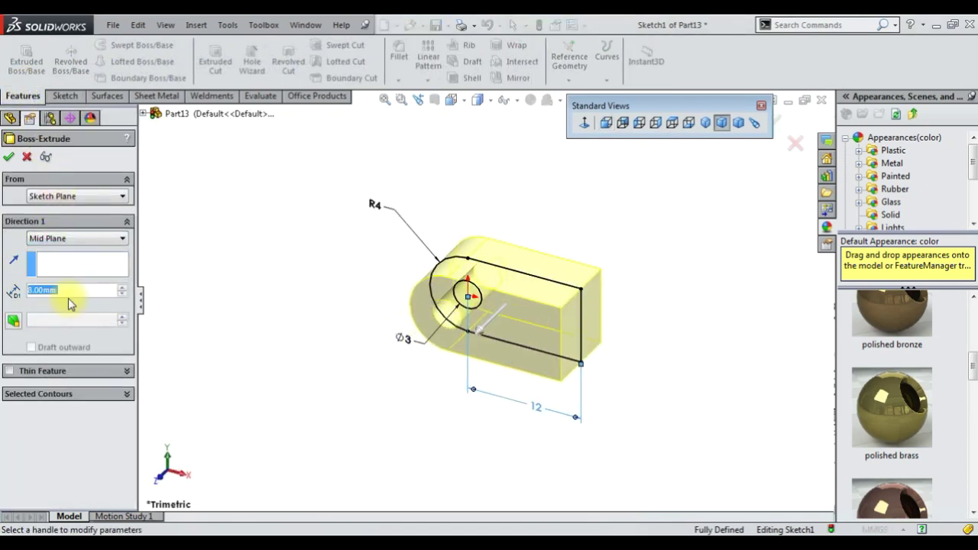
left_click(12, 158)
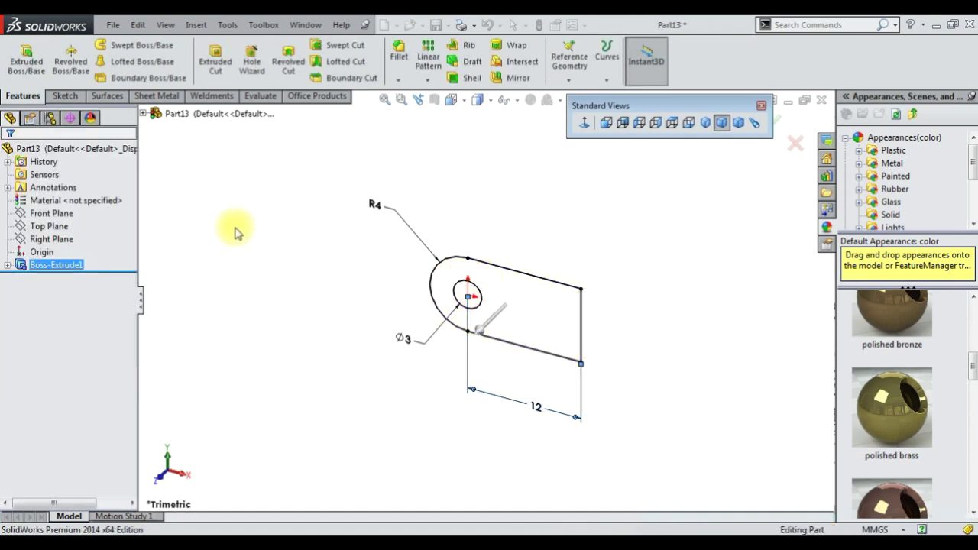
- Sketch a center rectangle on the Top Plane from the origin past the part
right_click(68, 236)
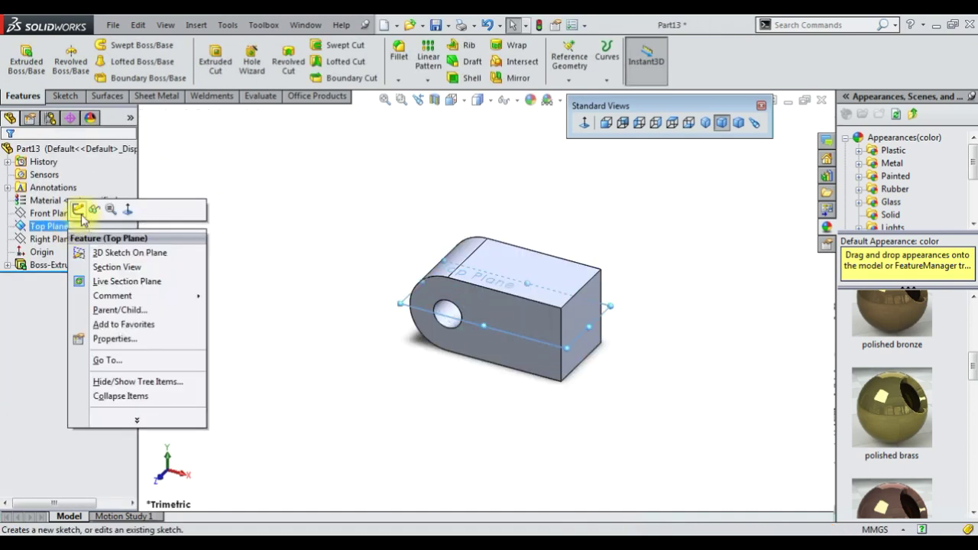
left_click(90, 207)
left_click(582, 128)
left_click(104, 61)
left_click(123, 86)
left_click(371, 301)
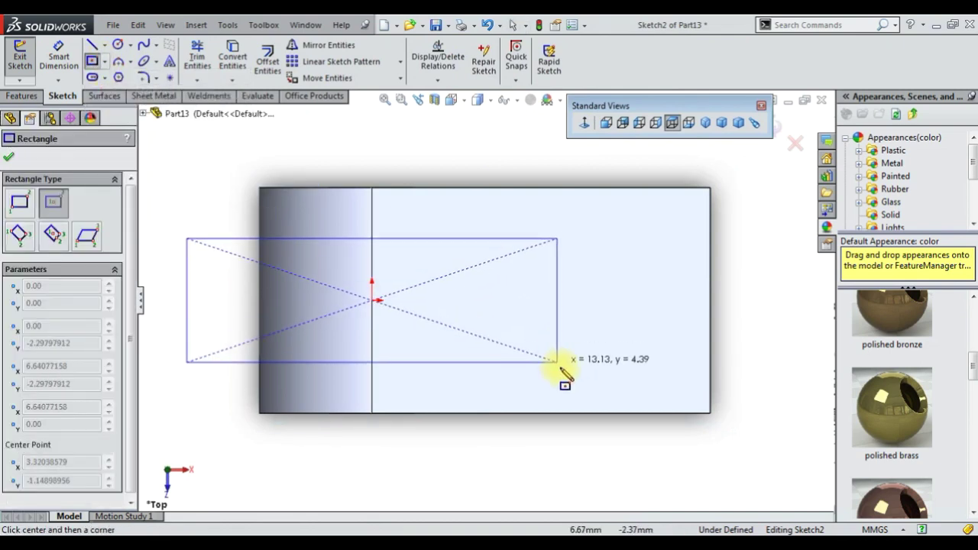
left_click(584, 375)
- Dimension the rectangle's right edge 4 mm from the part's end
left_click(62, 69)
left_click(711, 294)
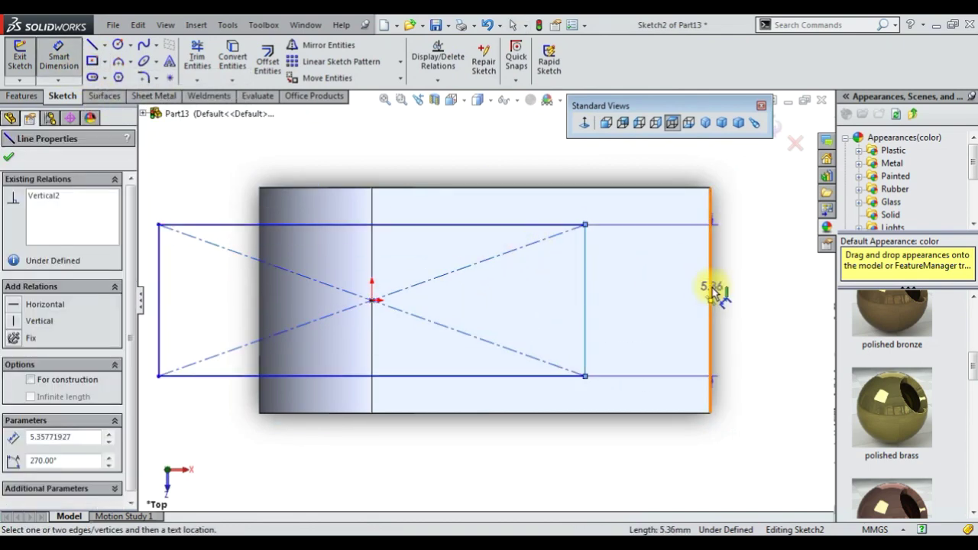
left_click(585, 224)
left_click(672, 174)
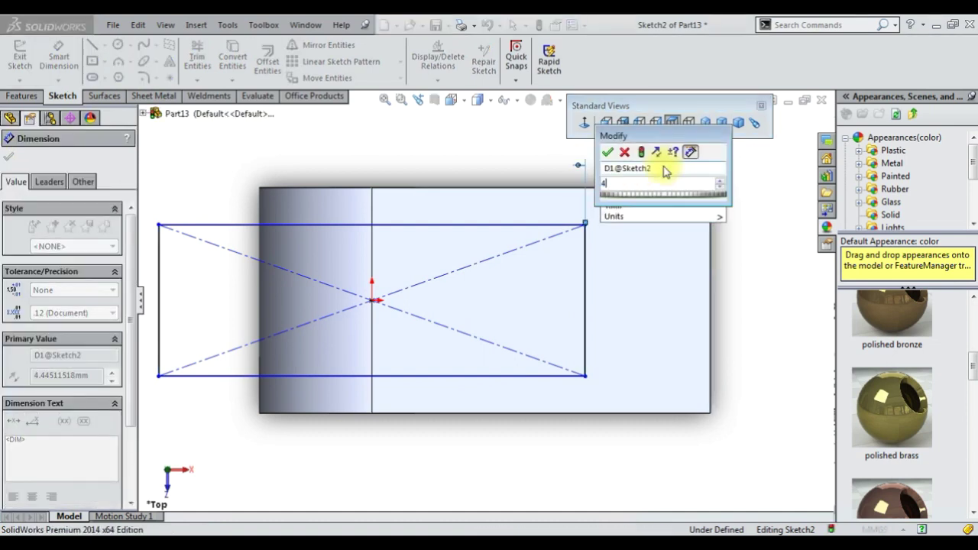
type("4")
key("Return")
- Cut the rectangle Through All – Both as Cut-Extrude1, viewed isometrically
left_click(23, 96)
left_click(215, 61)
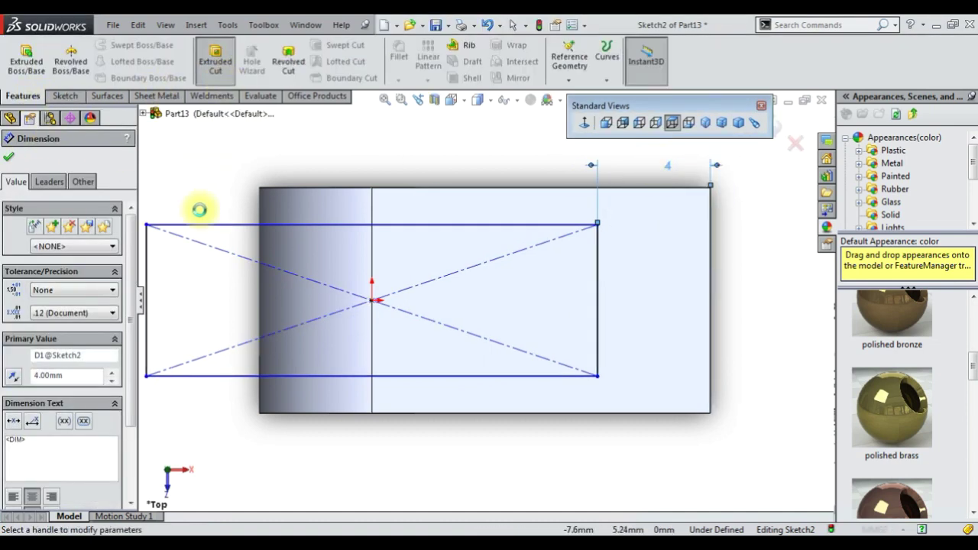
left_click(76, 239)
left_click(62, 271)
left_click(9, 157)
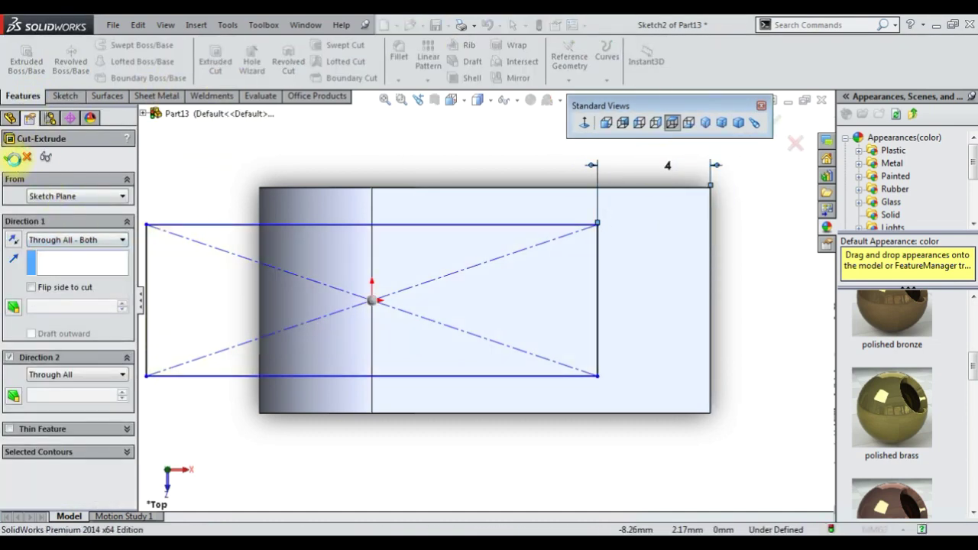
left_click(706, 122)
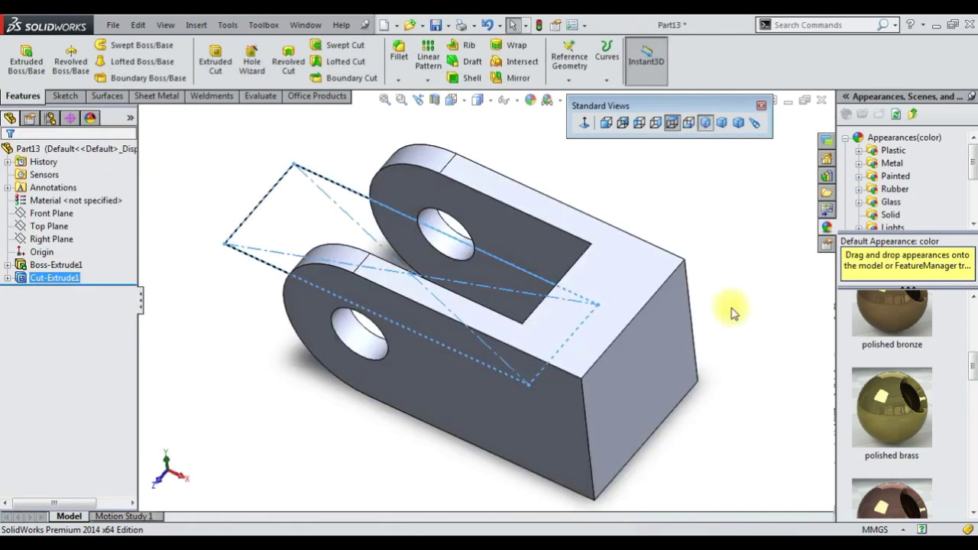
- Sketch a small circle at the centre of the block's right end face
scroll(902, 526, "down", 1)
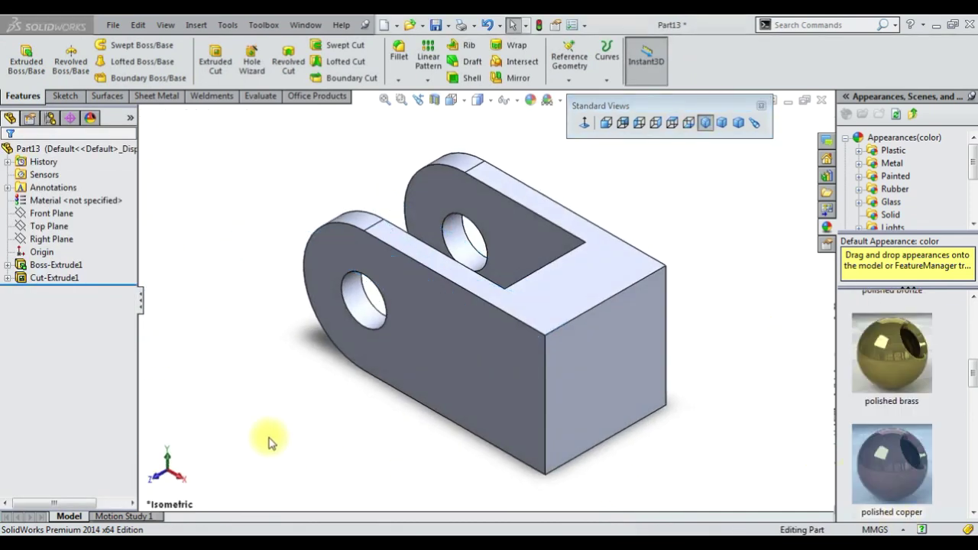
left_click(68, 277)
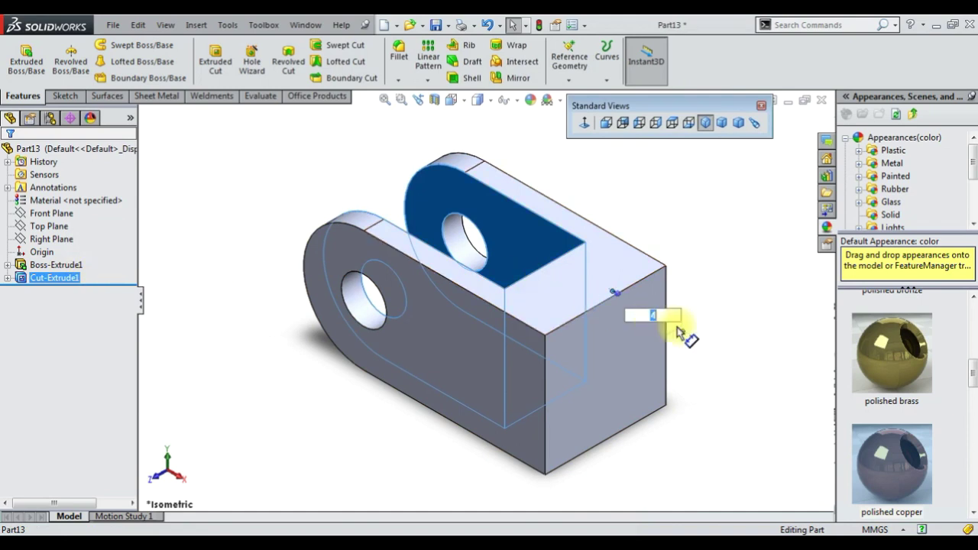
left_click(654, 362)
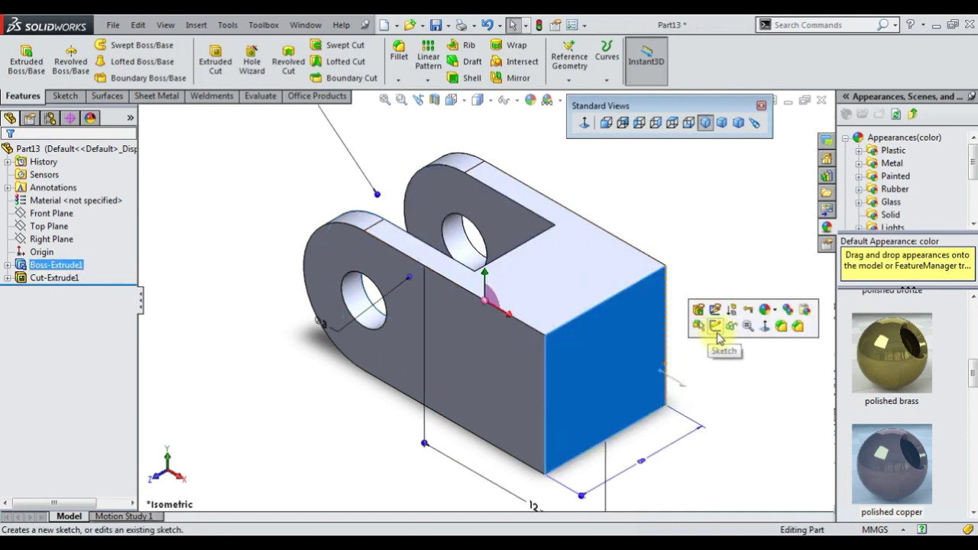
left_click(594, 314)
left_click(118, 45)
left_click_drag(605, 370, 625, 382)
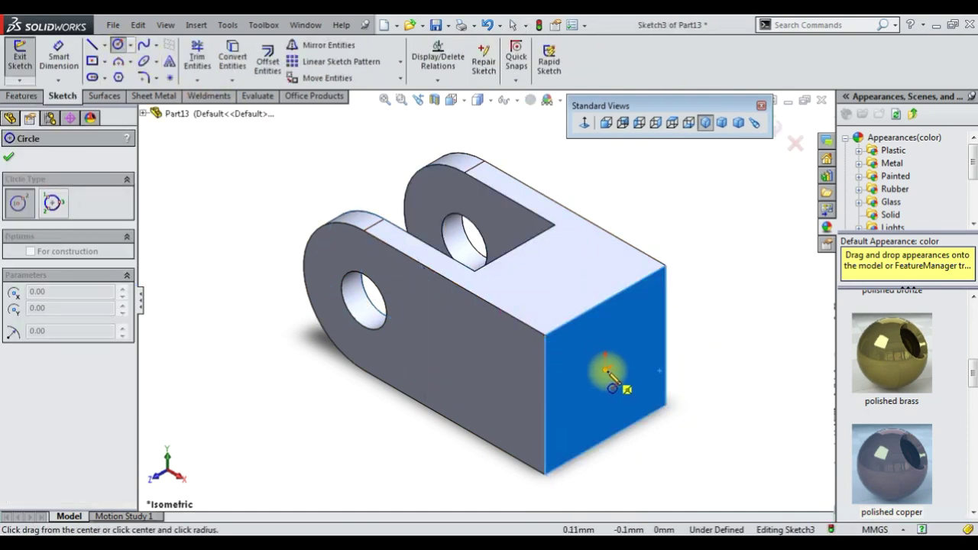
key("Escape")
- Set the circle's diameter to 5 mm
left_click(604, 359)
left_click(600, 328)
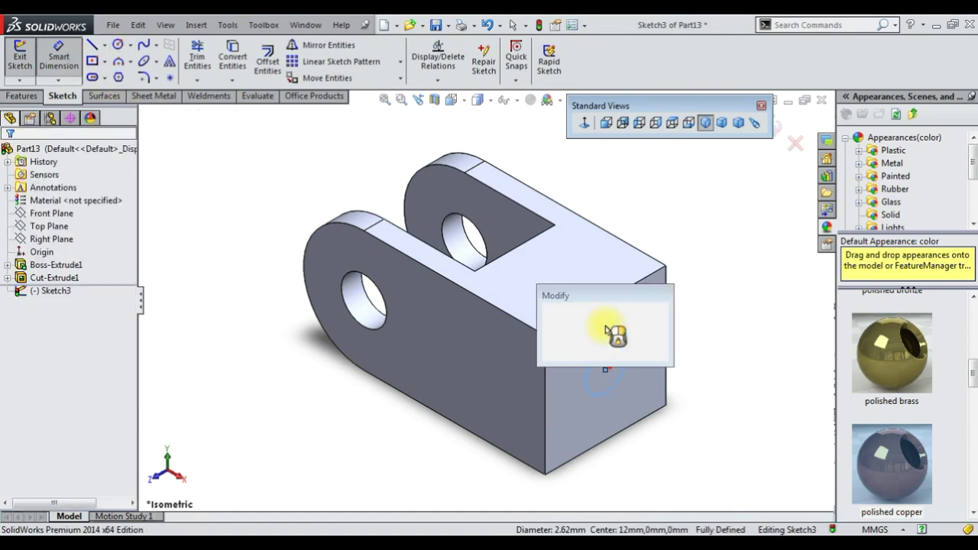
type("30")
key("Return")
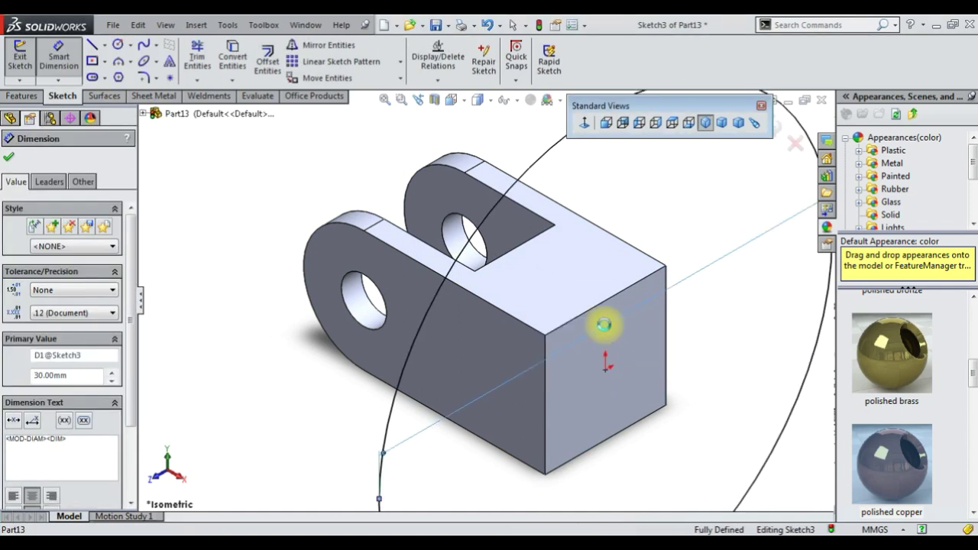
double_click(604, 325)
type("5")
key("Return")
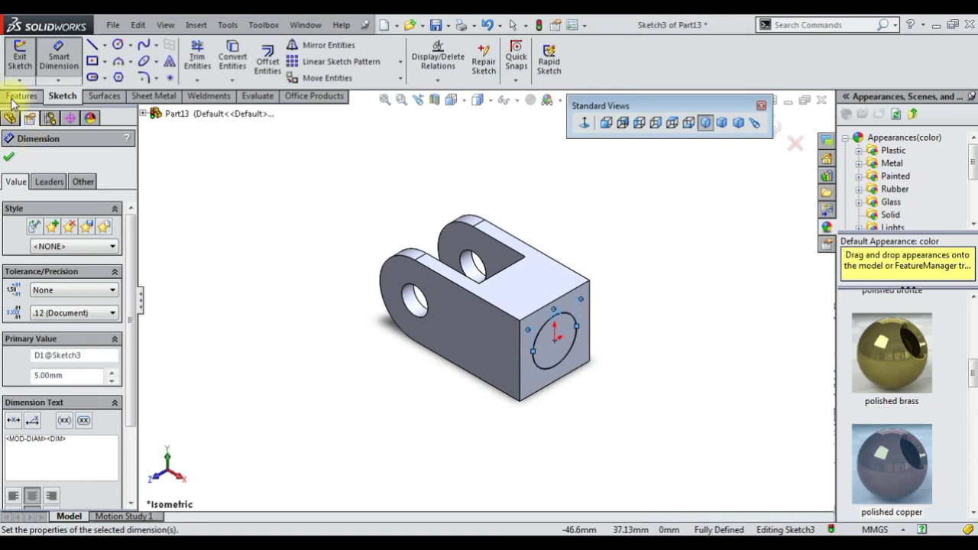
- Extrude the circle 30 mm blind as Boss-Extrude2, shown in trimetric view
left_click(21, 96)
left_click(26, 62)
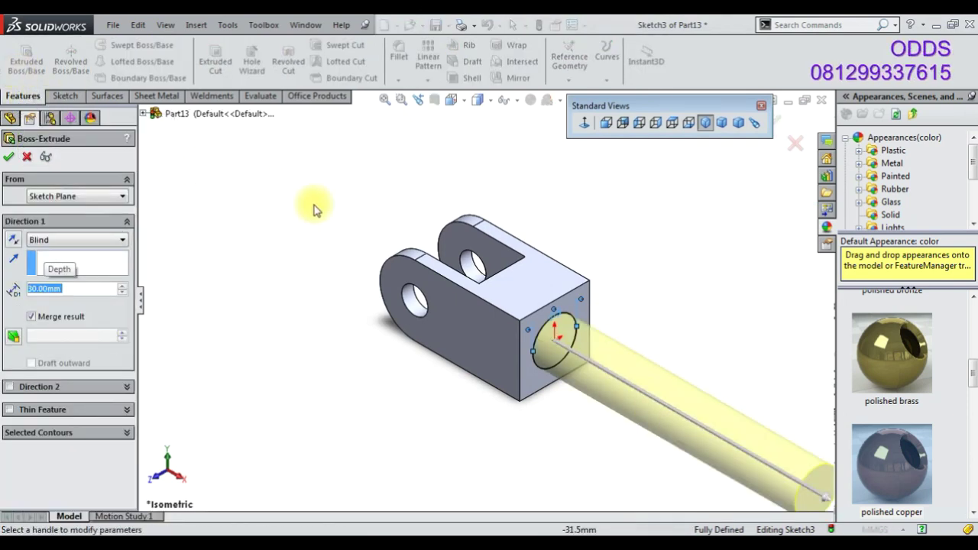
key("z")
left_click(8, 157)
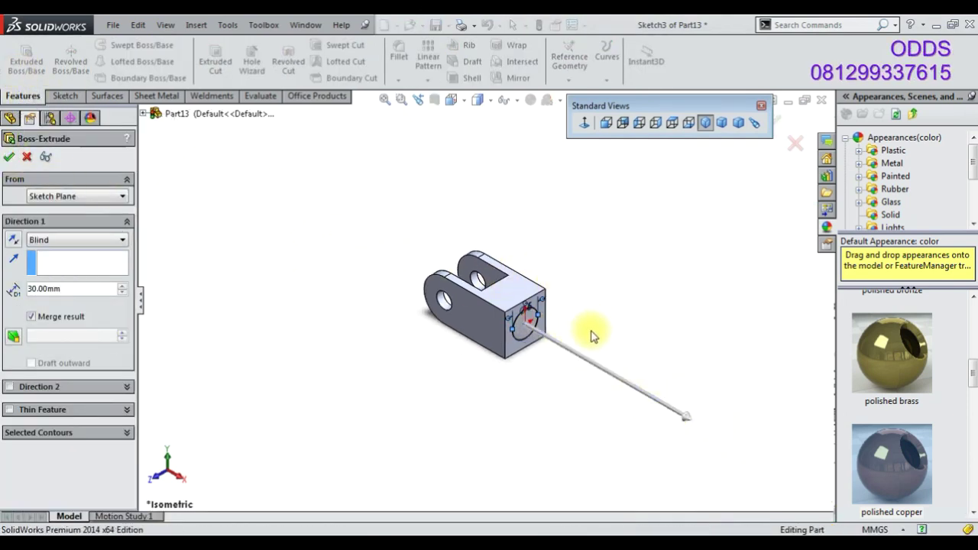
left_click(721, 122)
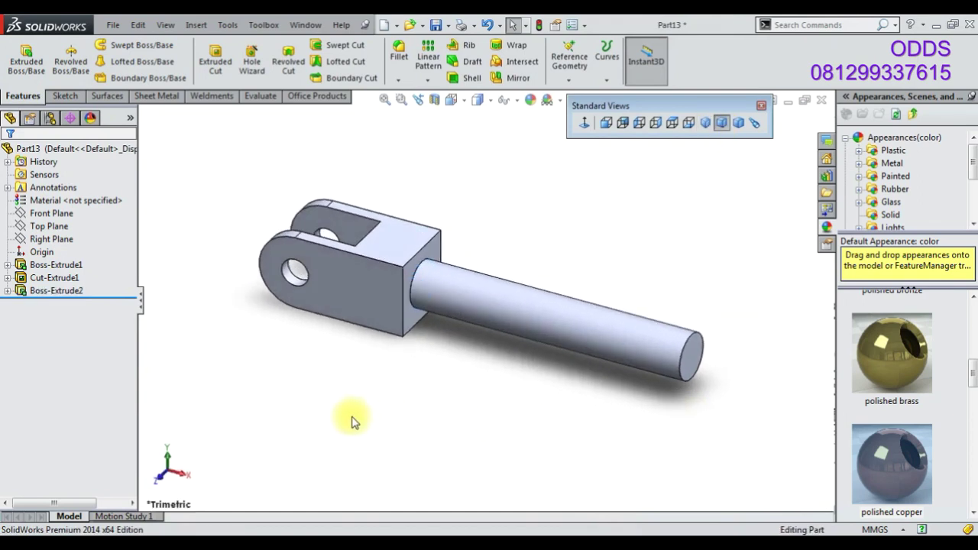
- Start a sketch on the Right Plane and view it from the Left
left_click(51, 240)
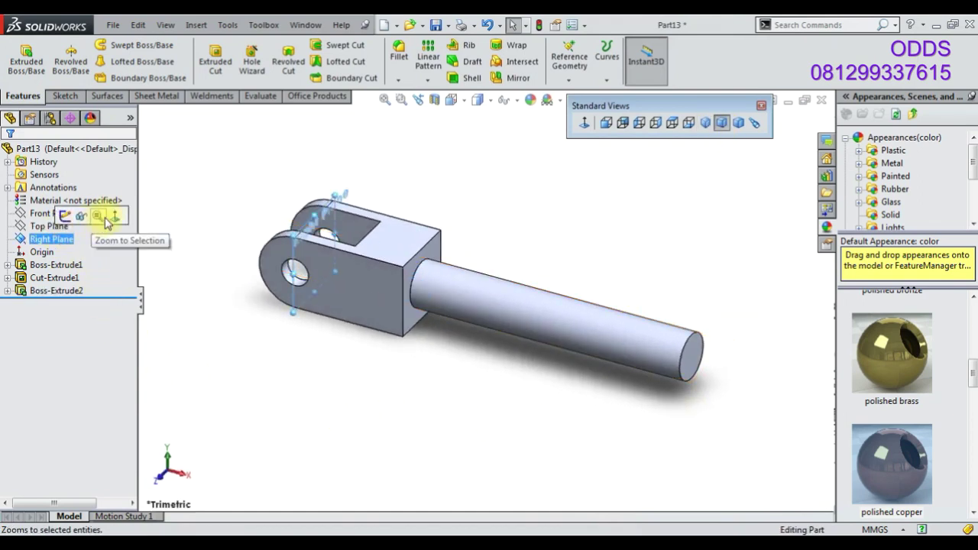
left_click(65, 217)
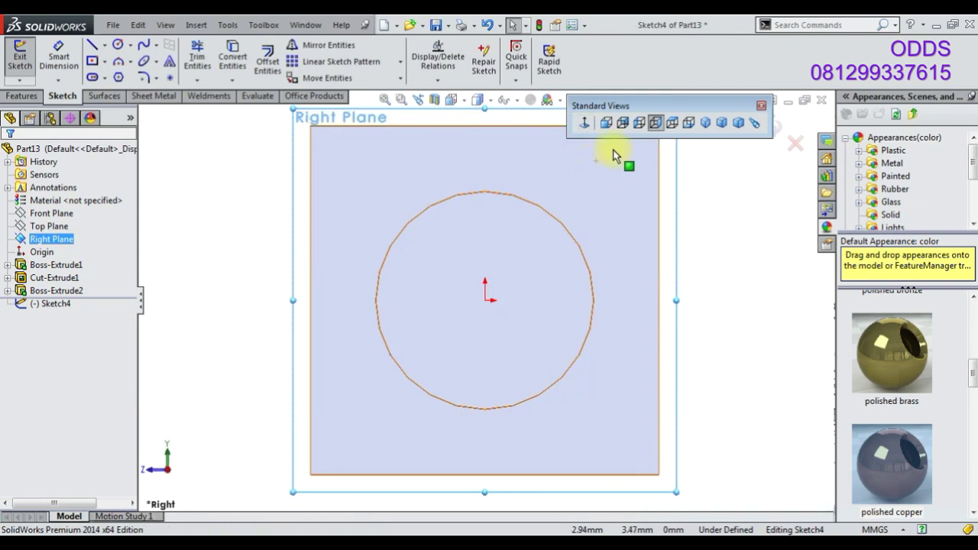
left_click(583, 122)
left_click(92, 44)
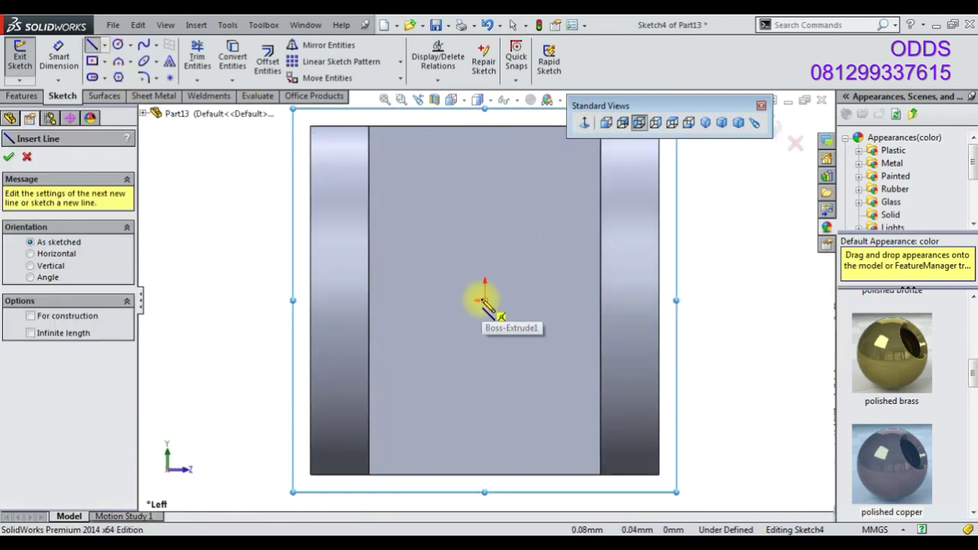
key("z")
left_click(702, 126)
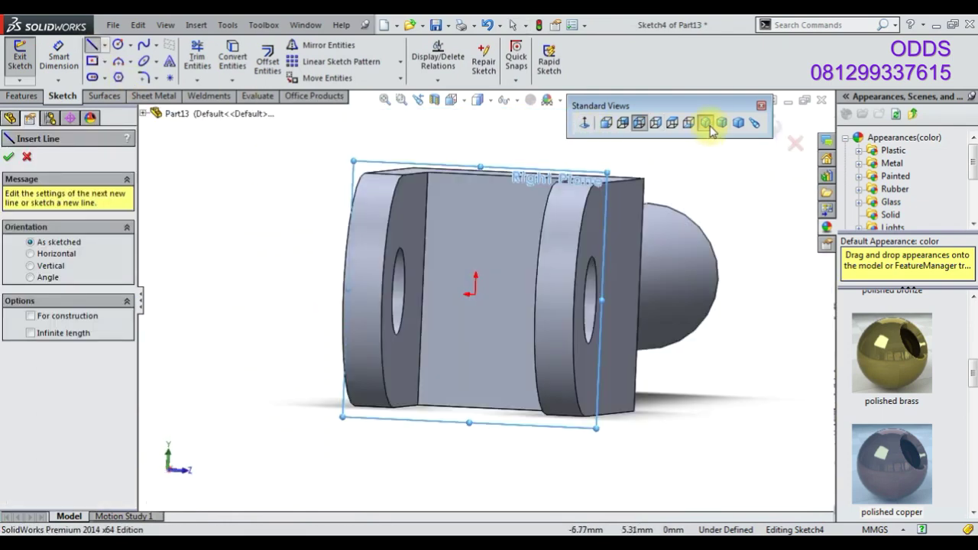
left_click(655, 123)
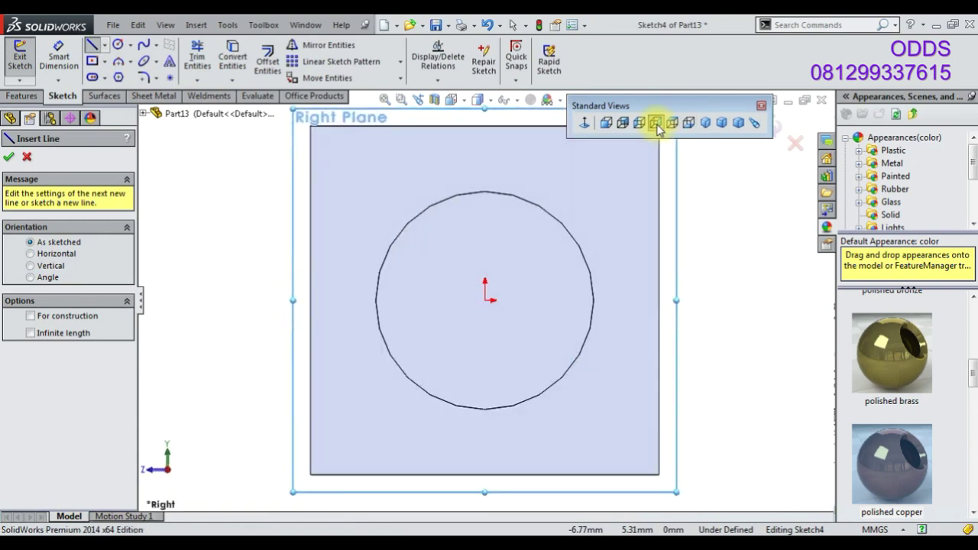
left_click(704, 123)
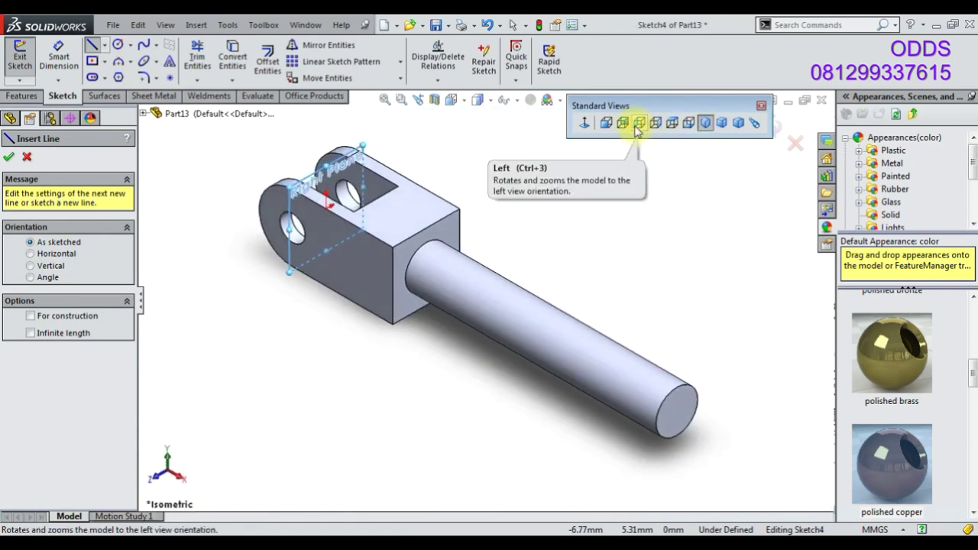
left_click(636, 129)
- Draw the bottom axis line, top edge and vertical drop, trimming the vertical's top
left_click(484, 299)
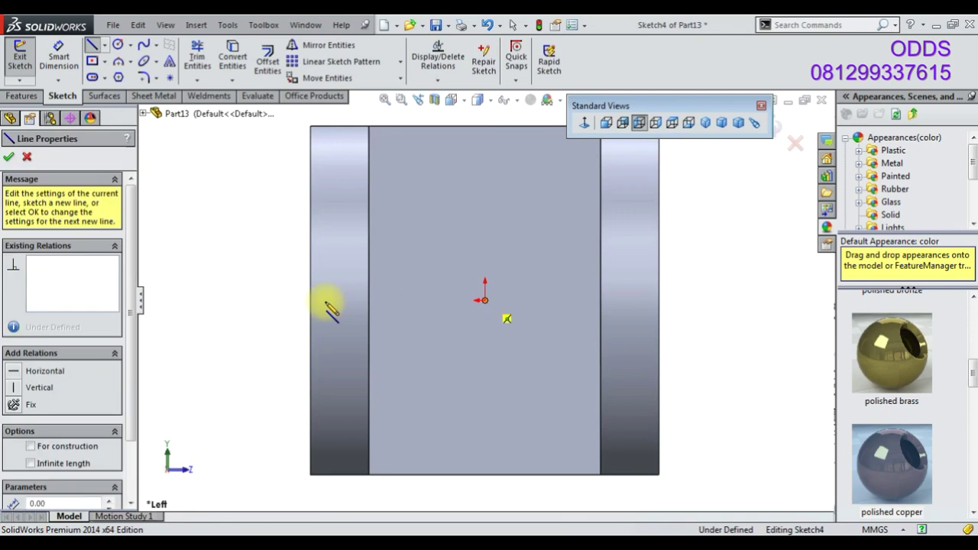
left_click(245, 299)
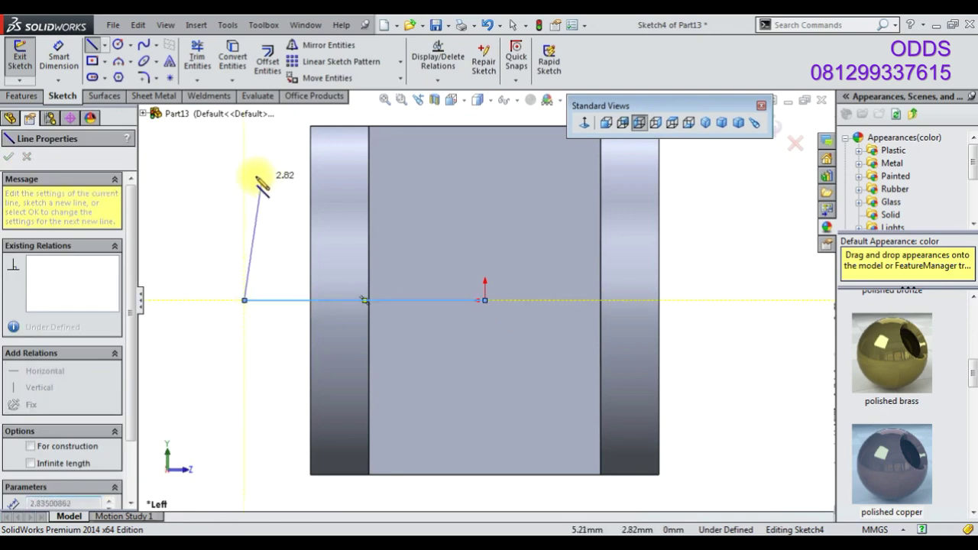
left_click(310, 173)
left_click(310, 242)
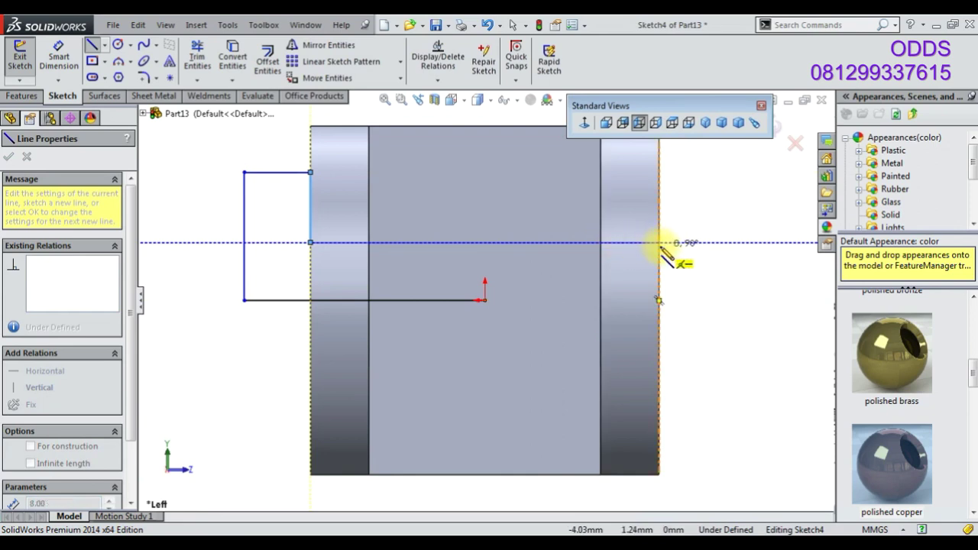
key("Escape")
key("Escape")
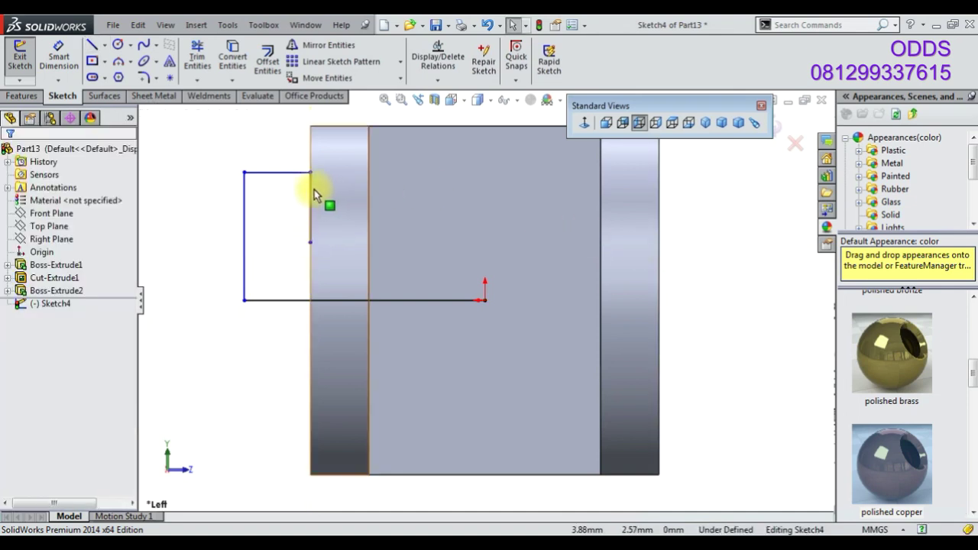
left_click(197, 55)
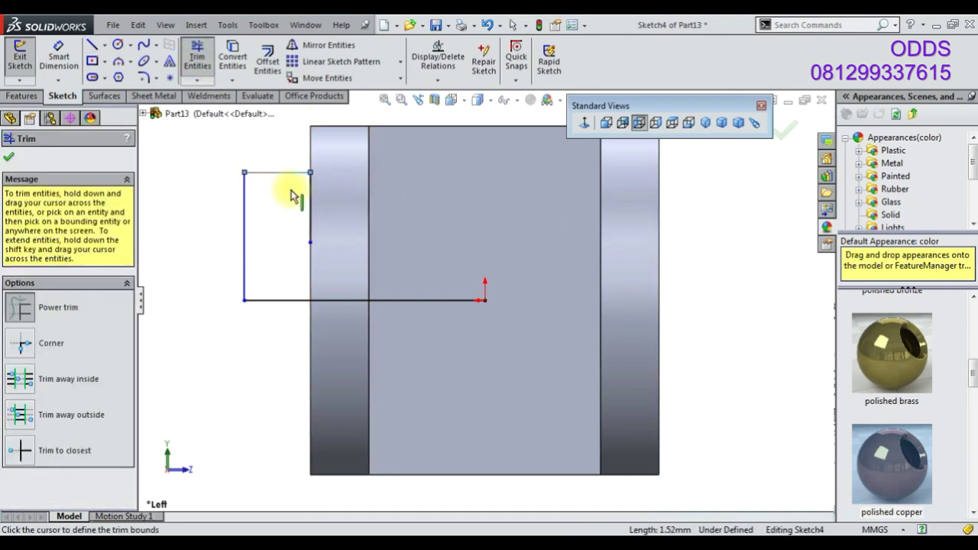
left_click(309, 176)
- Add the step and the rod's top edge, closing the outline at the axis
left_click(92, 44)
left_click(310, 197)
left_click(282, 198)
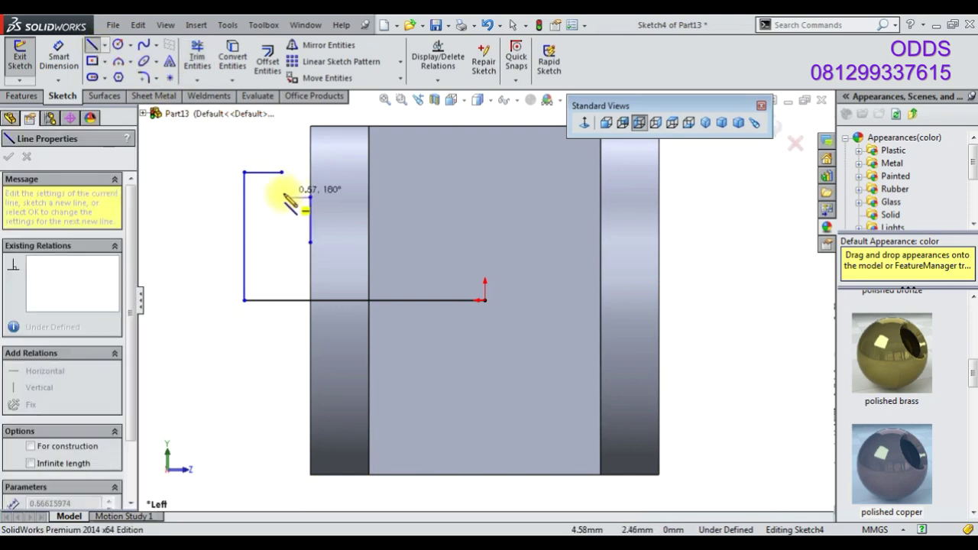
left_click(282, 172)
left_click(310, 243)
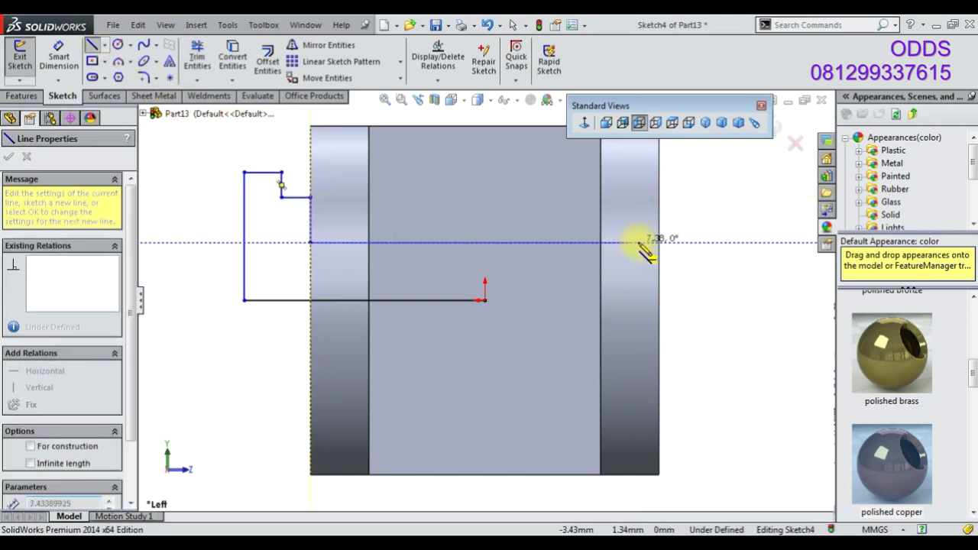
left_click(739, 243)
left_click(738, 300)
- Extend the bottom axis line and make it a construction centreline
left_click(197, 58)
left_click_drag(401, 302, 796, 315)
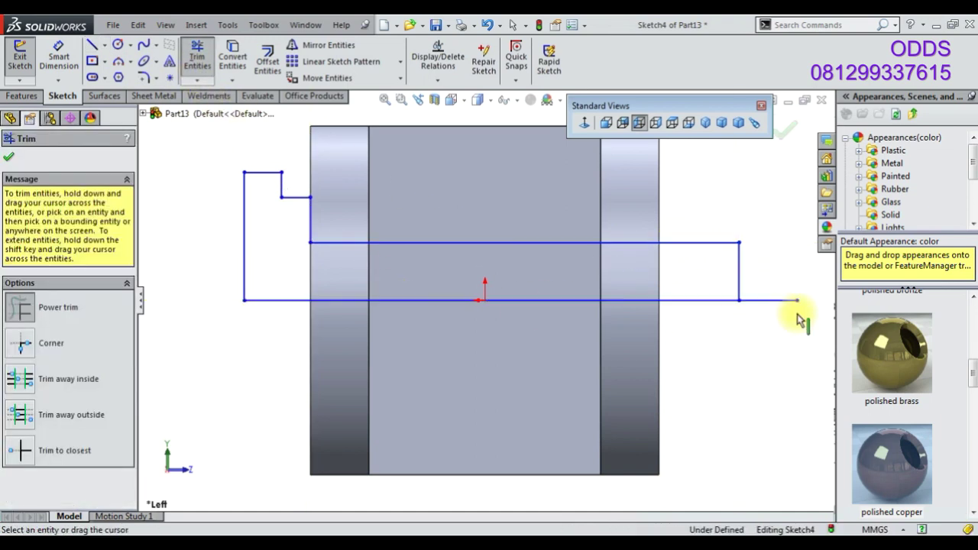
right_click(760, 321)
left_click(774, 247)
left_click(711, 299)
left_click(726, 252)
left_click(59, 57)
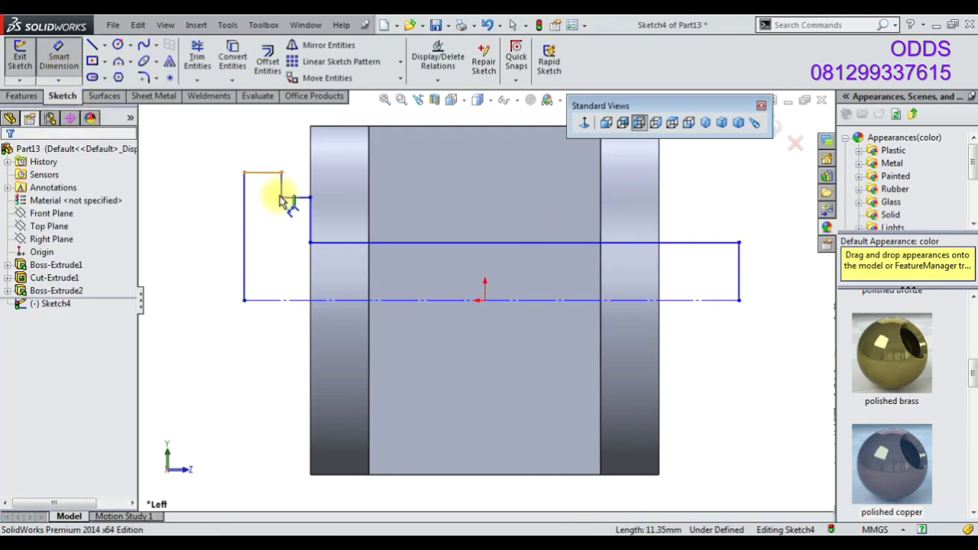
- Dimension the pin profile's diameters at 8, 5 and 3 mm
left_click(280, 197)
left_click(273, 300)
left_click(222, 321)
type("8")
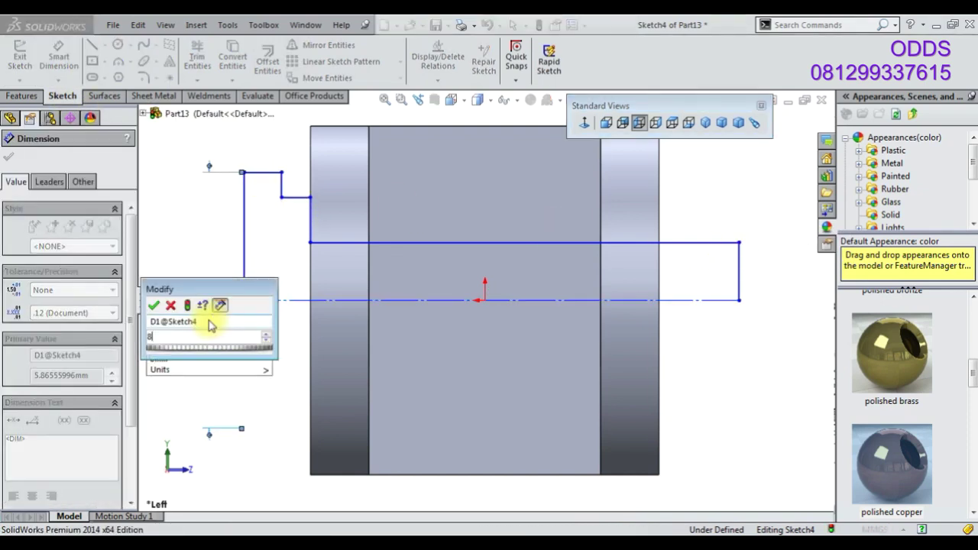
key("Return")
left_click(296, 198)
left_click(297, 327)
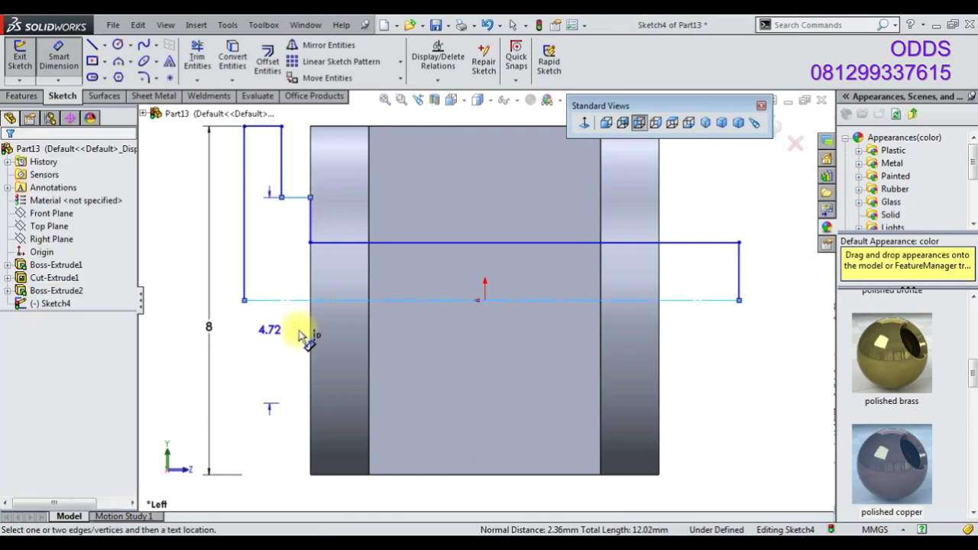
type("5")
key("Return")
left_click(524, 242)
left_click(766, 315)
type("3")
key("Return")
- Dimension the length of the profile's top line at 2 mm
key("f")
middle_click_drag(609, 313, 557, 277)
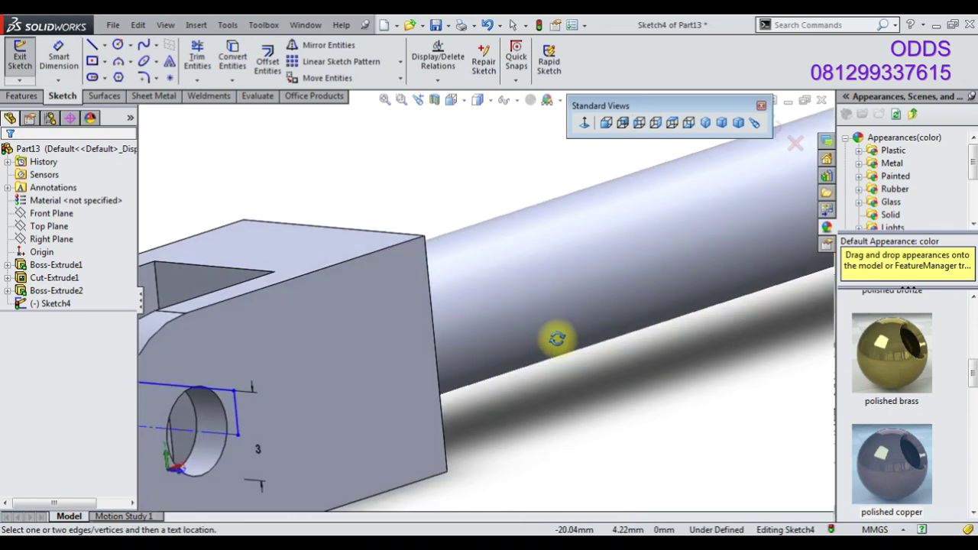
left_click(584, 122)
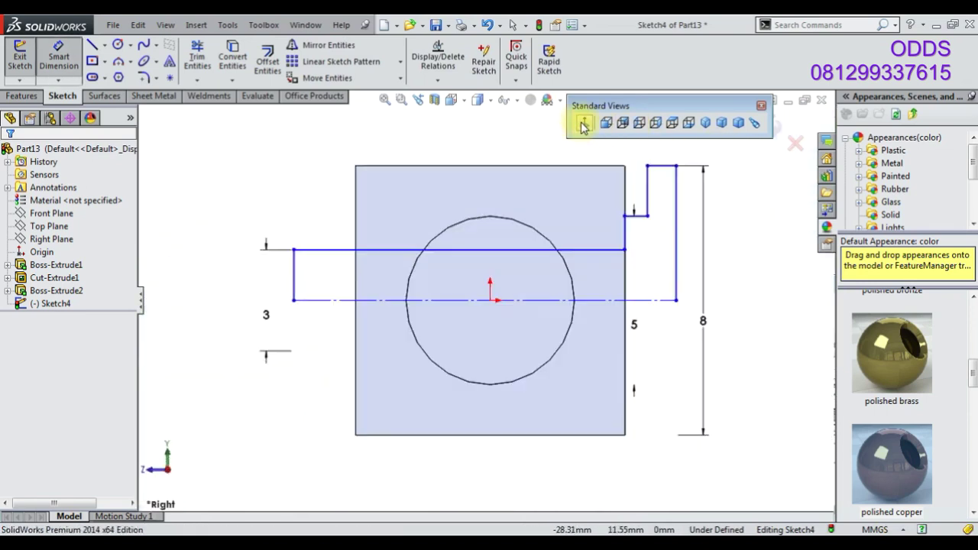
left_click(638, 122)
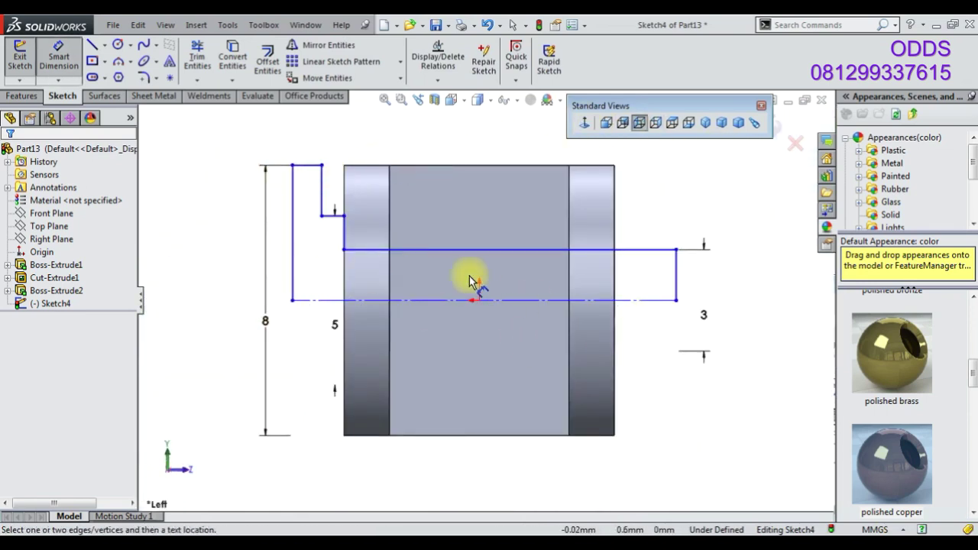
left_click(313, 165)
left_click(312, 151)
type("2")
key("Return")
- Dimension the step length, correcting it from 1 mm to 3 mm
left_click(334, 224)
left_click(332, 137)
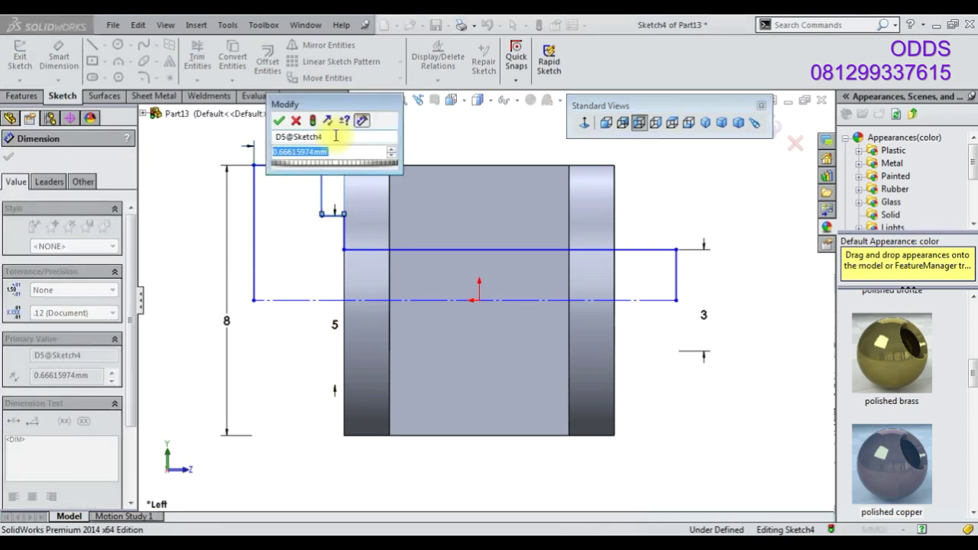
type("1")
key("Return")
double_click(334, 139)
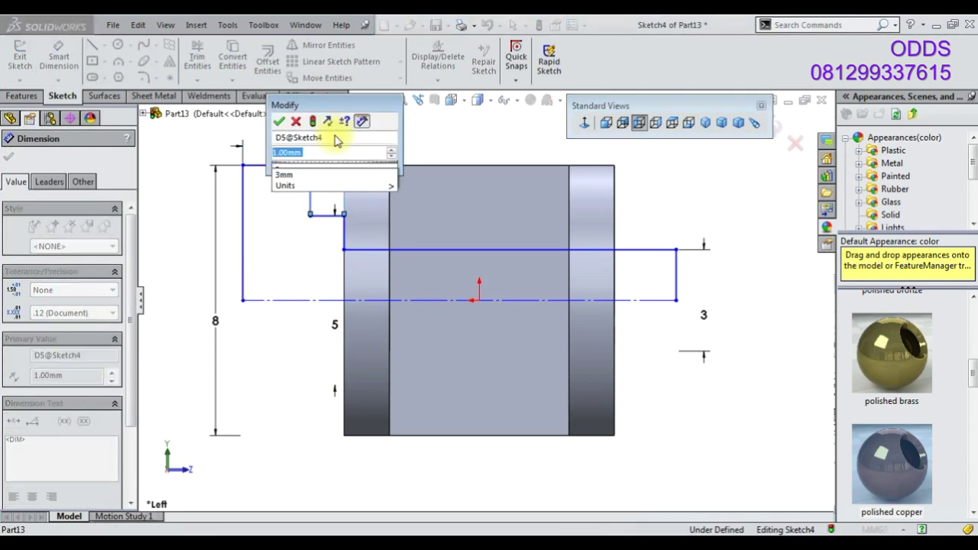
type("3")
key("Return")
- Dimension the right end of the pin profile at 3 mm
scroll(430, 225, "up", 3)
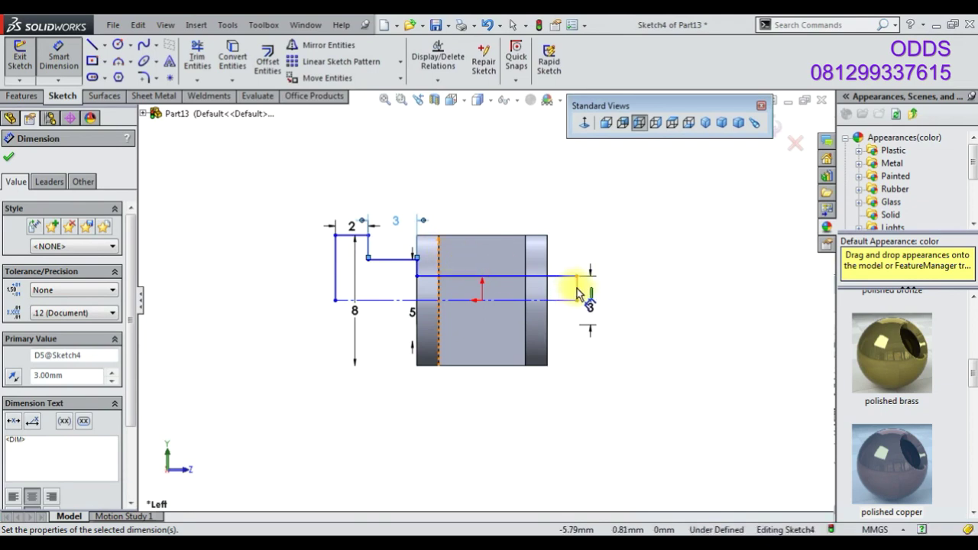
left_click(578, 294)
left_click(551, 288)
type("3")
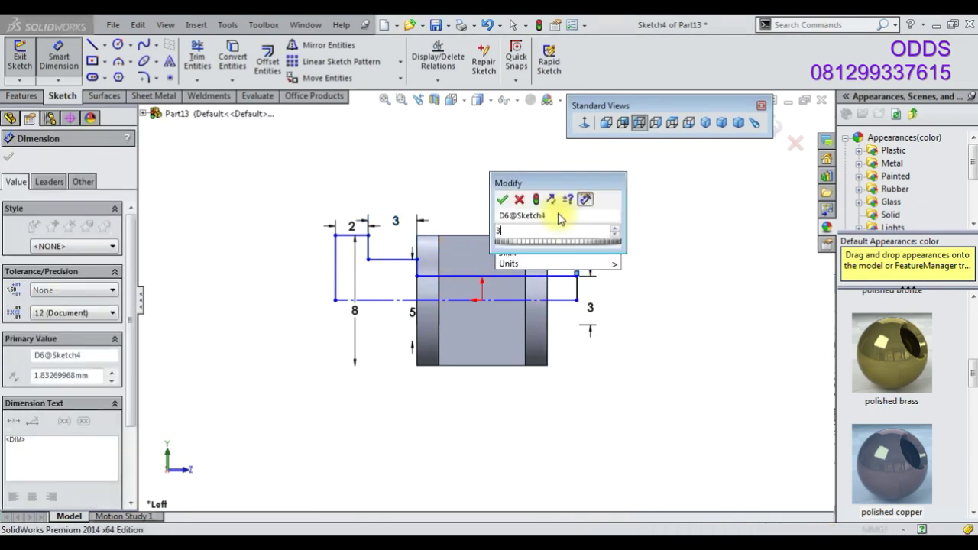
key("Return")
left_click(16, 97)
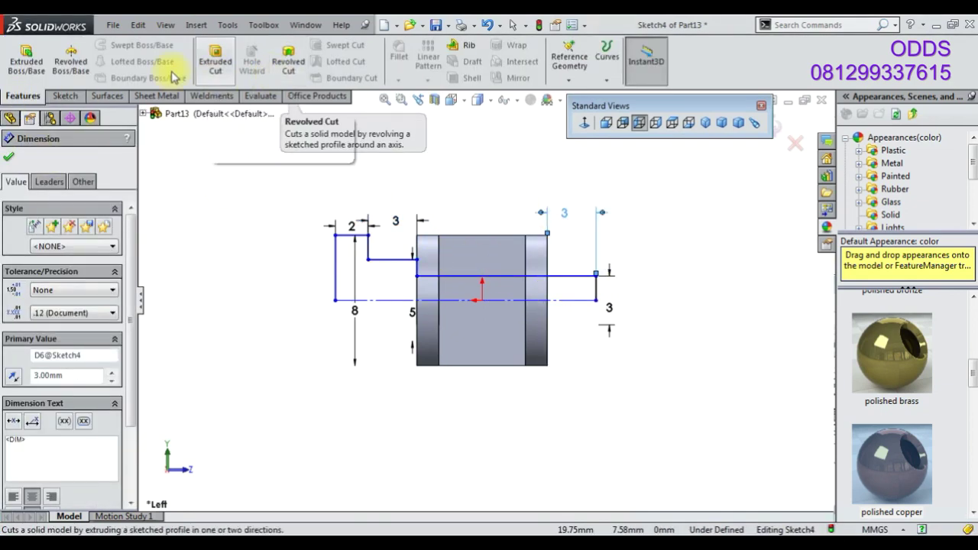
- Revolve the pin sketch 360° into a solid pin
left_click(71, 61)
left_click(518, 291)
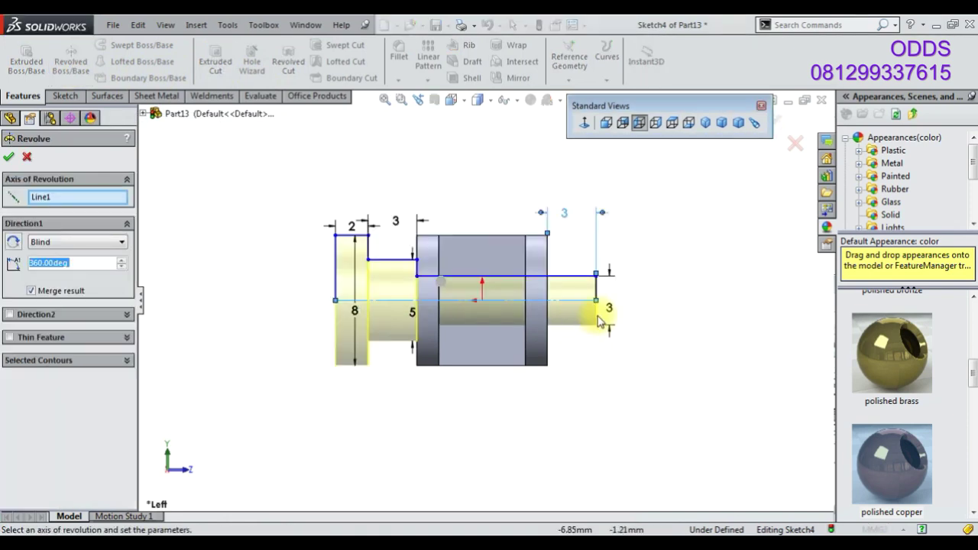
left_click(784, 122)
mouse_move(557, 349)
middle_mouse_down()
mouse_move(359, 473)
mouse_move(410, 489)
mouse_move(565, 469)
mouse_move(559, 482)
mouse_move(418, 520)
mouse_move(458, 511)
middle_mouse_up()
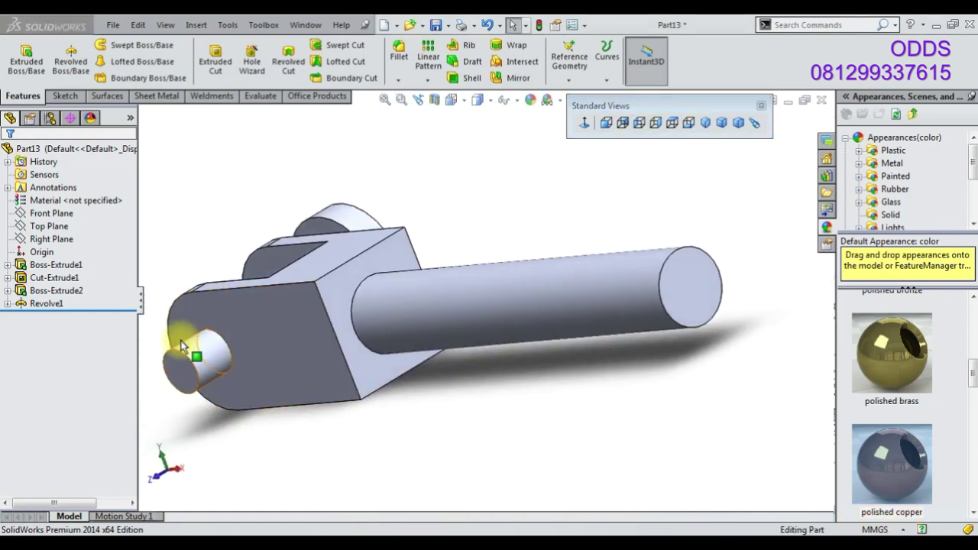
- Edit the revolve sketch and trim away the collar lines
right_click(44, 303)
left_click(82, 259)
left_click(583, 123)
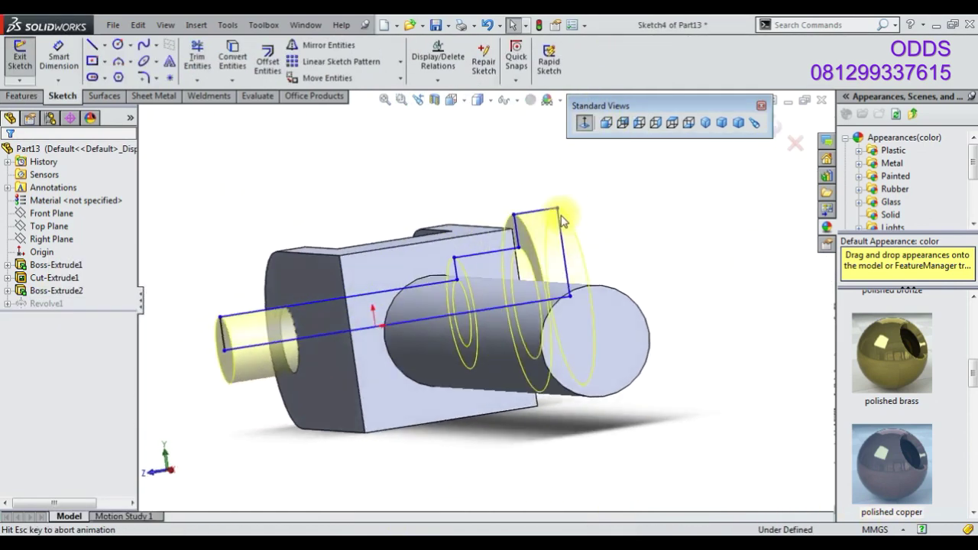
left_click(214, 65)
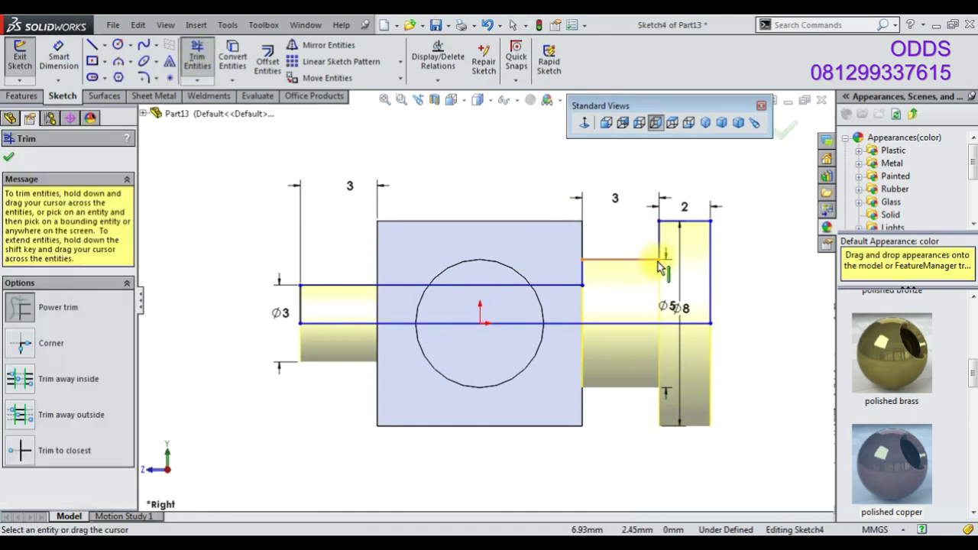
left_click_drag(665, 392, 686, 351)
left_click_drag(711, 279, 668, 235)
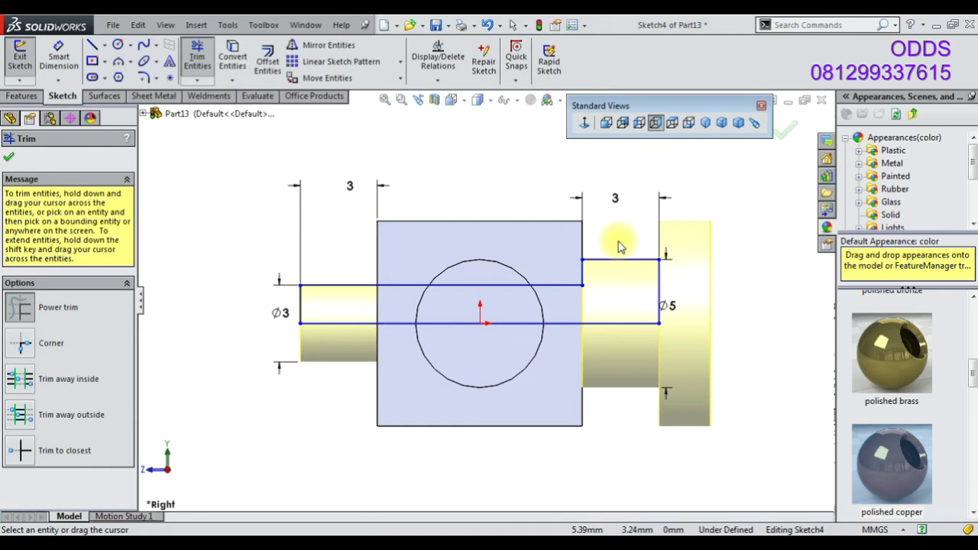
left_click(793, 139)
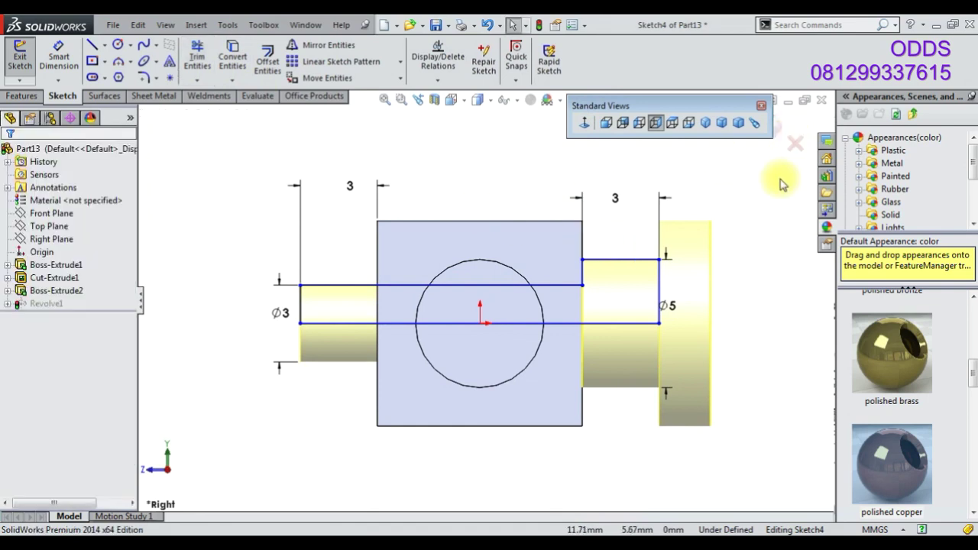
left_click(781, 136)
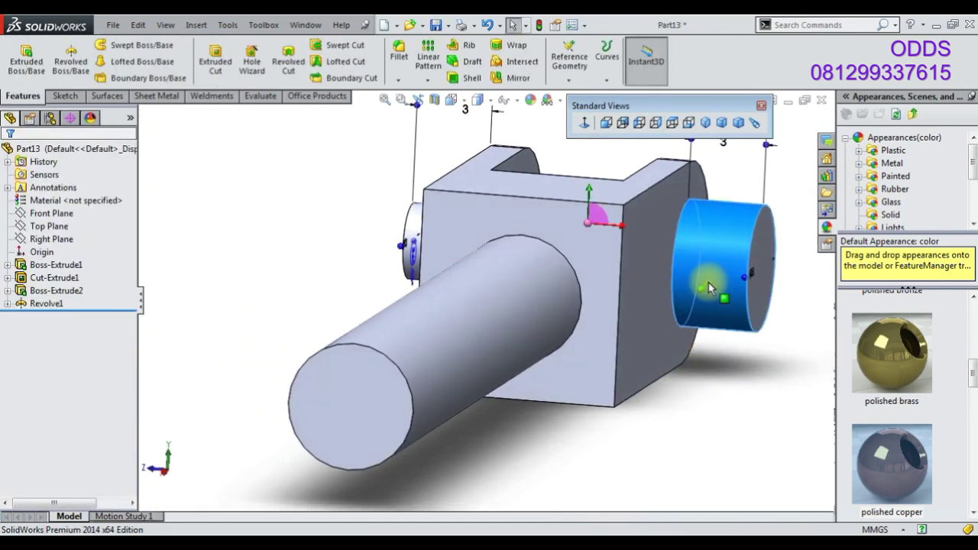
- Edit Revolve1 and uncheck Merge result so the pin is a separate body
left_click(708, 283)
key("z")
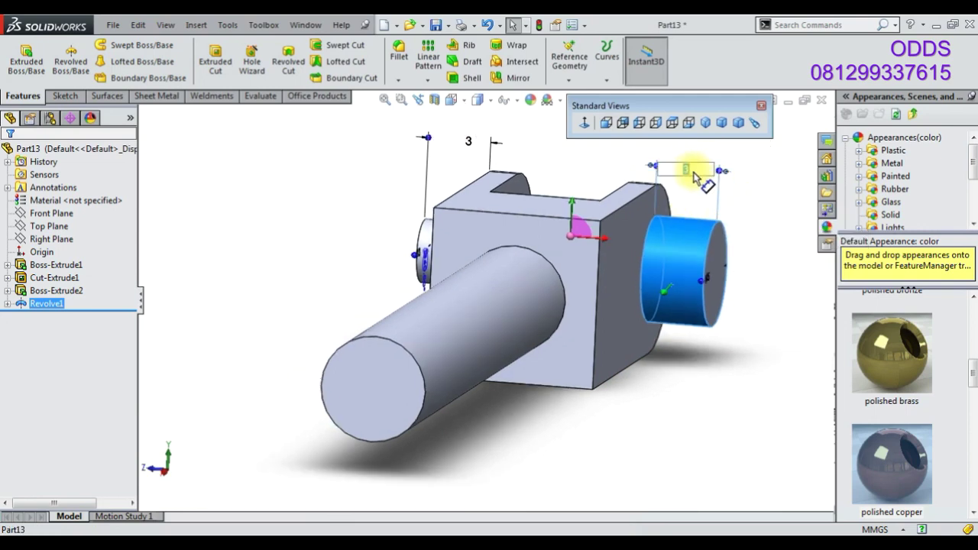
left_click(755, 243)
mouse_move(755, 243)
middle_mouse_down()
mouse_move(572, 321)
mouse_move(572, 364)
mouse_move(618, 349)
mouse_move(519, 283)
middle_mouse_up()
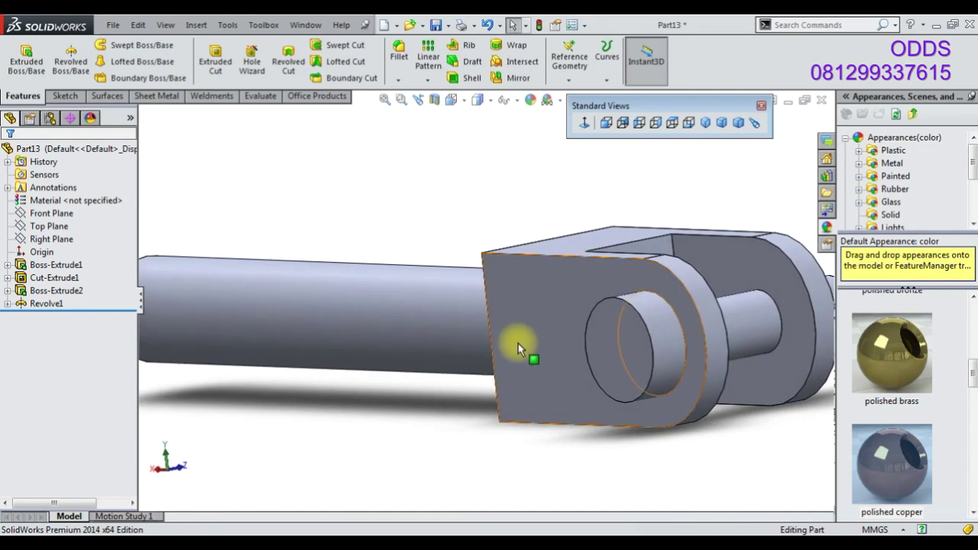
left_click(707, 123)
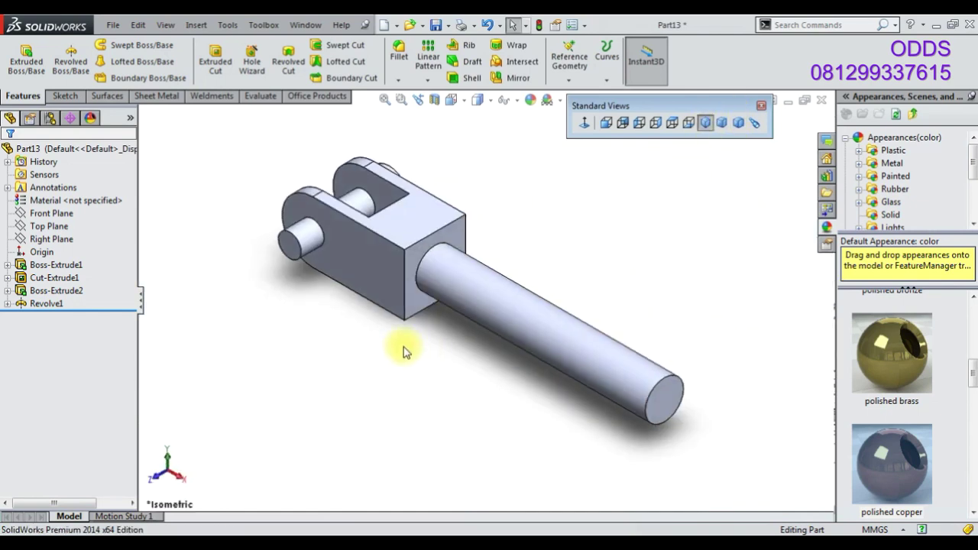
right_click(56, 306)
left_click(67, 259)
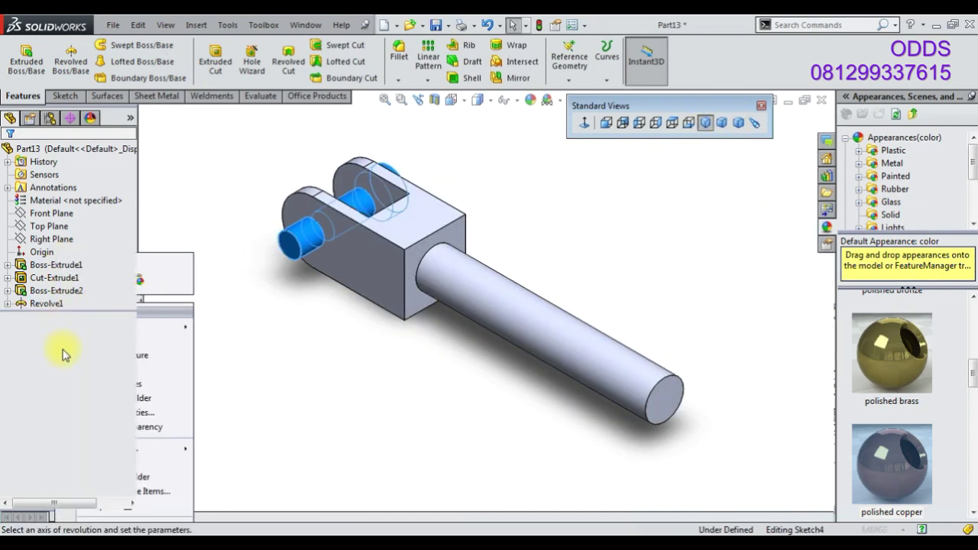
left_click(31, 291)
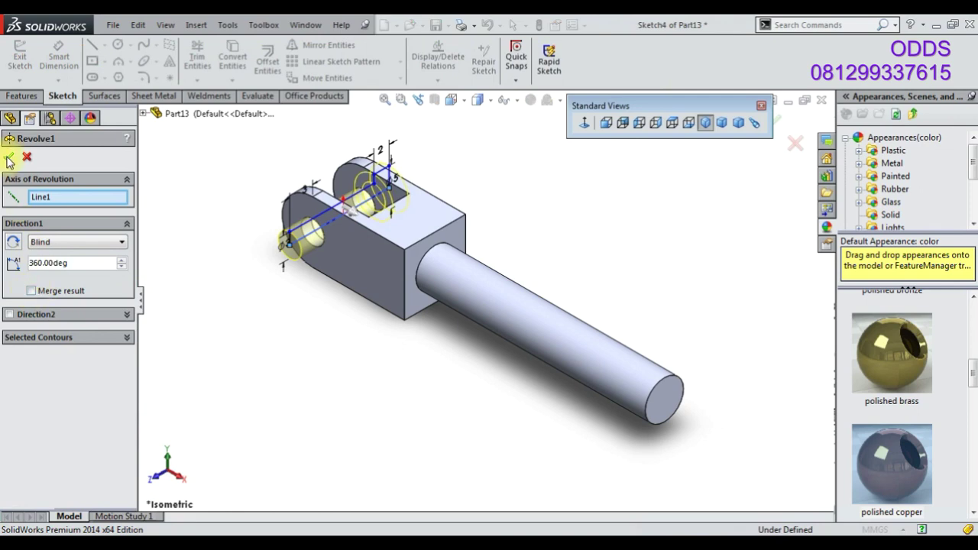
left_click(9, 159)
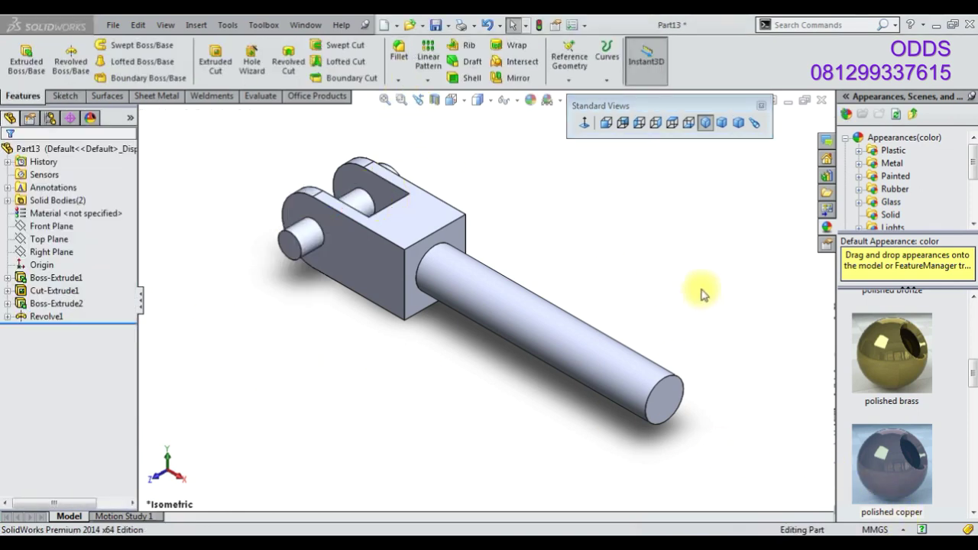
left_click(399, 55)
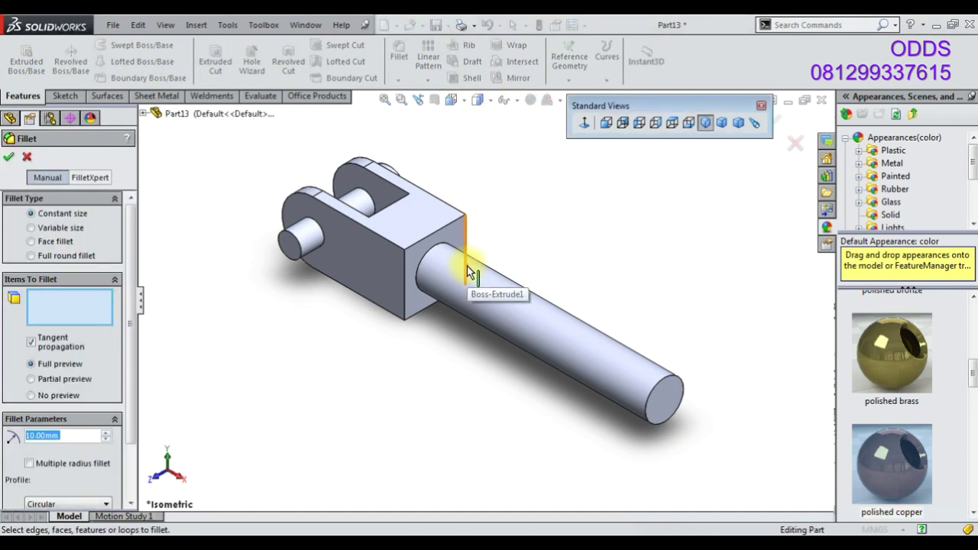
- Fillet the rod's base edge and free end face at 1 mm radius
type("1")
left_click(440, 252)
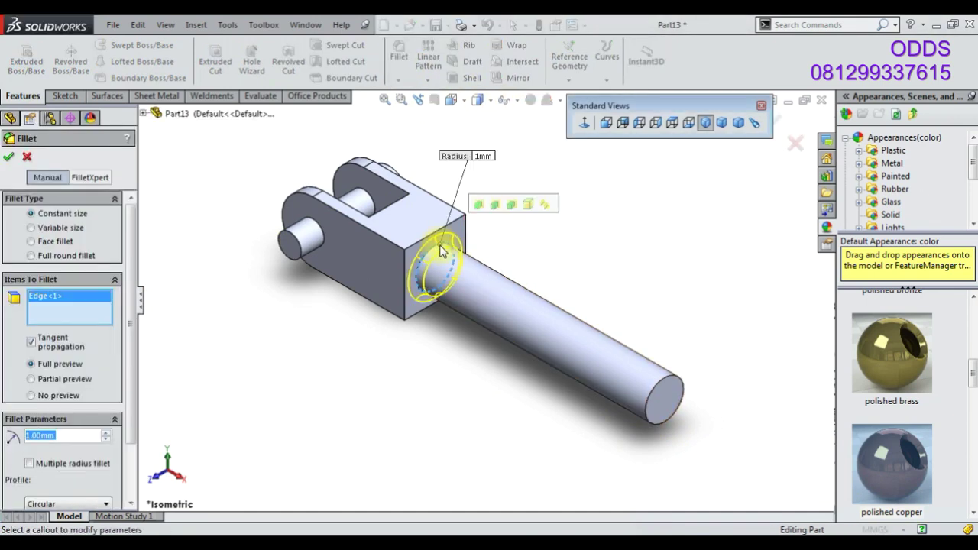
left_click(666, 407)
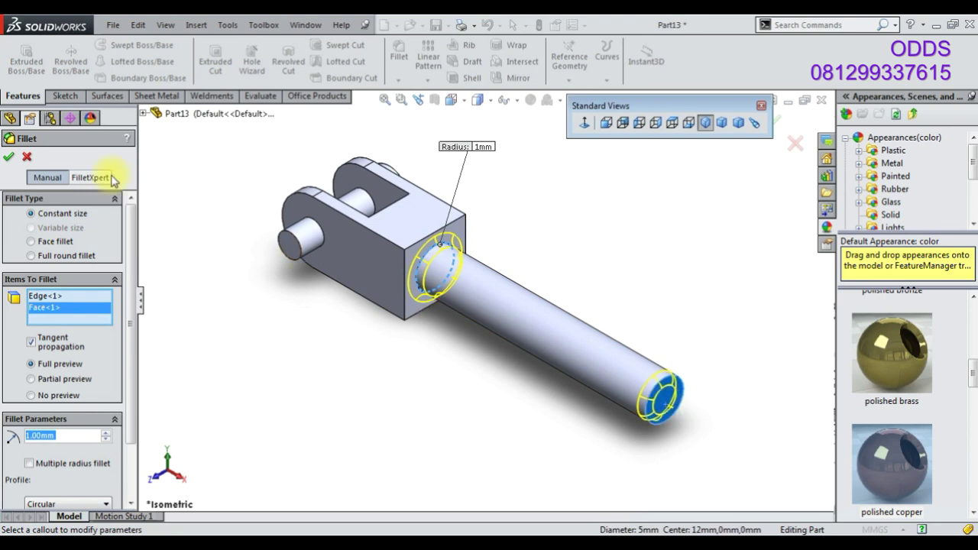
left_click(9, 157)
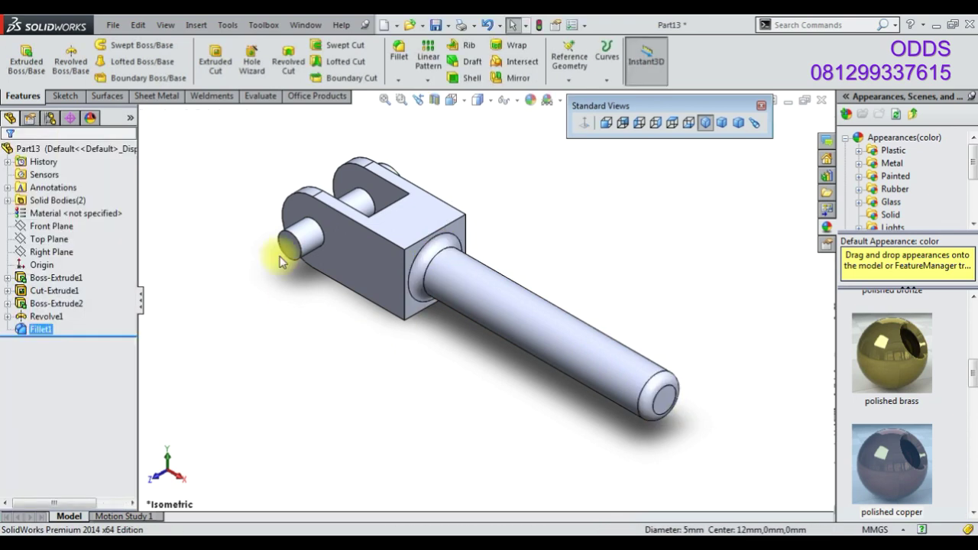
mouse_move(339, 273)
middle_mouse_down()
mouse_move(491, 343)
mouse_move(747, 272)
middle_mouse_up()
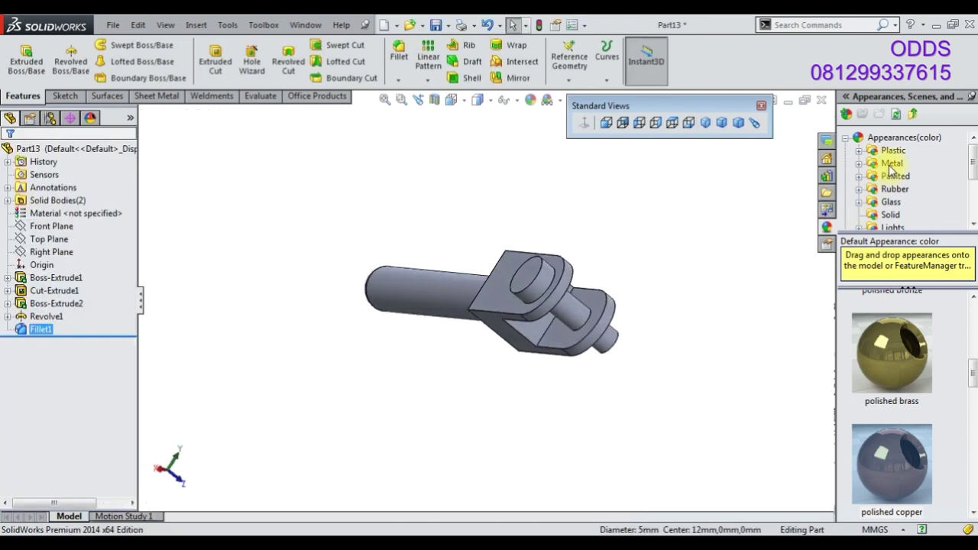
- Try polished aluminum and chromium plate appearances on the whole part
scroll(897, 388, "up", 2)
left_click(893, 446)
middle_click_drag(694, 356, 535, 410)
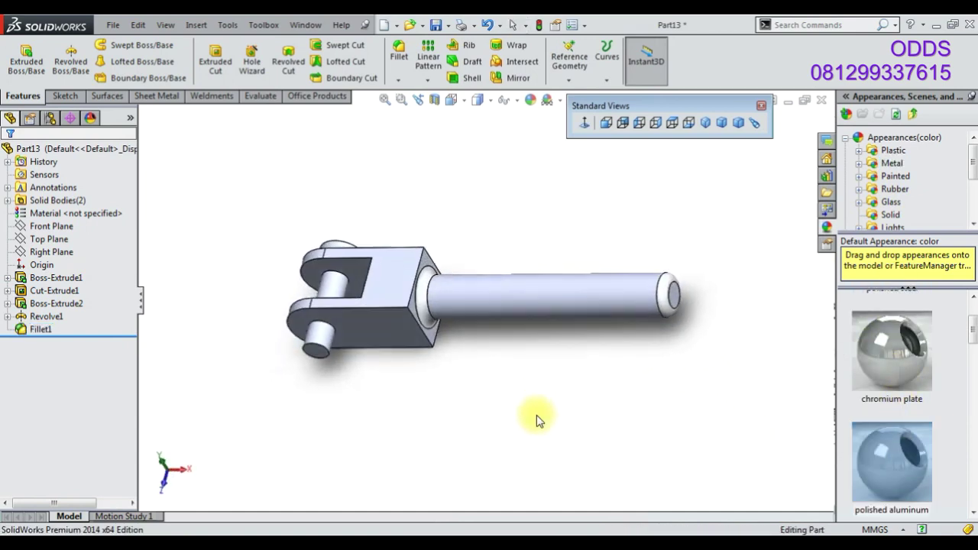
double_click(904, 458)
scroll(850, 436, "down", 2)
scroll(887, 418, "up", 2)
scroll(888, 412, "down", 1)
scroll(888, 407, "up", 2)
double_click(895, 451)
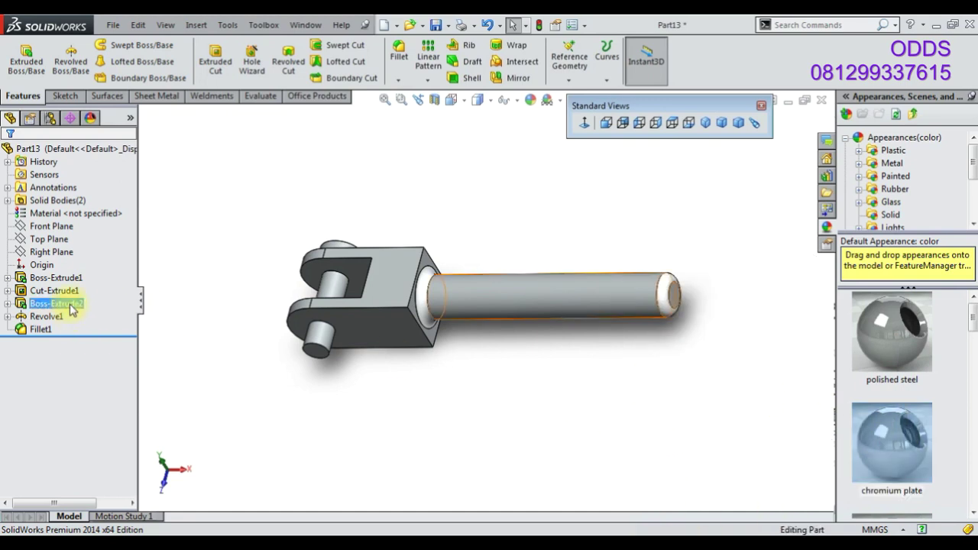
- Remove all part appearances and apply chromium plate to the pin
left_click(53, 290)
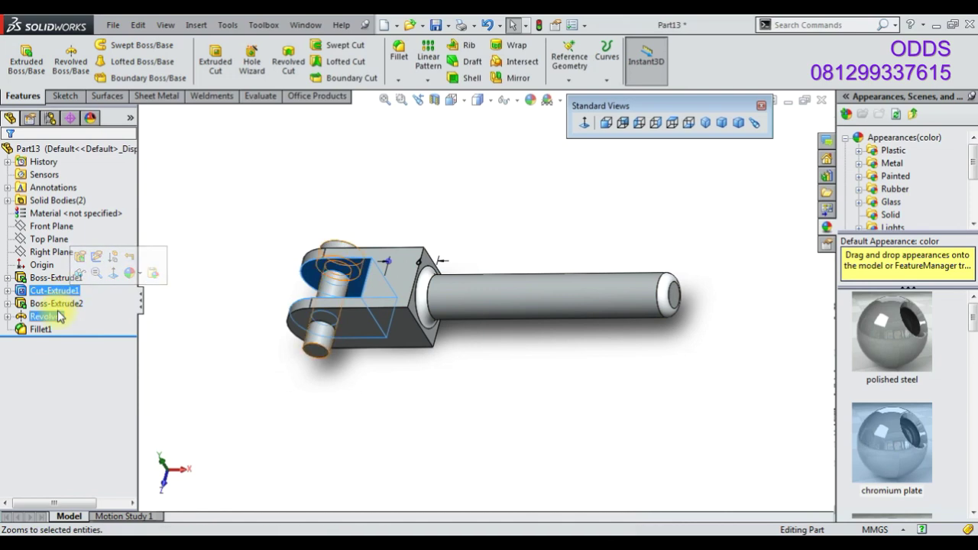
left_click(46, 316)
left_click(153, 356)
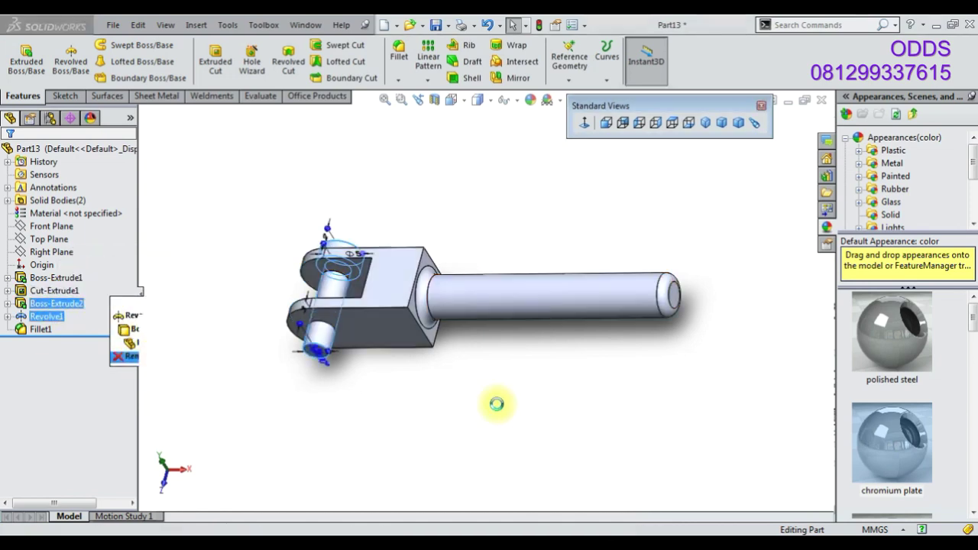
left_click(721, 122)
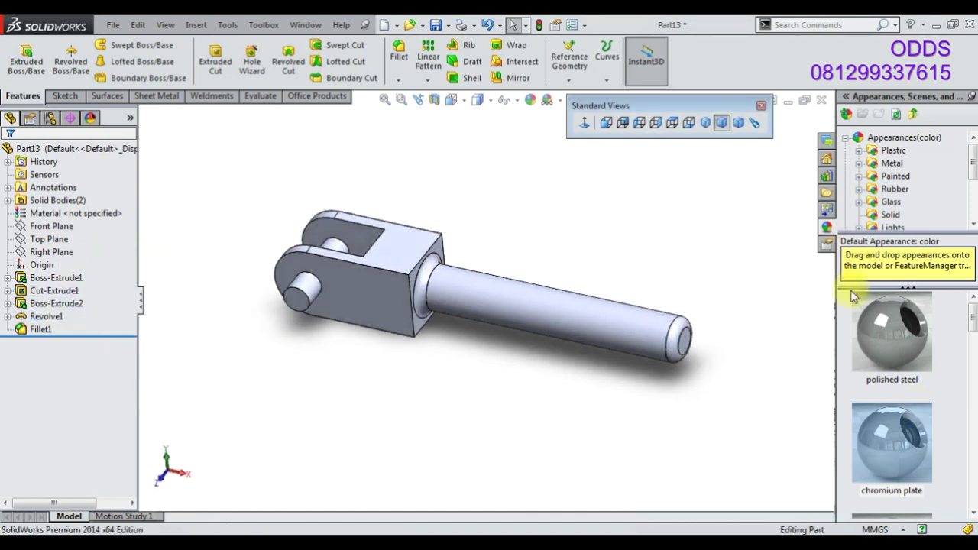
left_click(893, 458)
left_click_drag(132, 331, 46, 316)
- Give the pin a polished brass finish, then open and cancel Save As
scroll(894, 443, "down", 2)
scroll(898, 459, "down", 2)
left_click(899, 467)
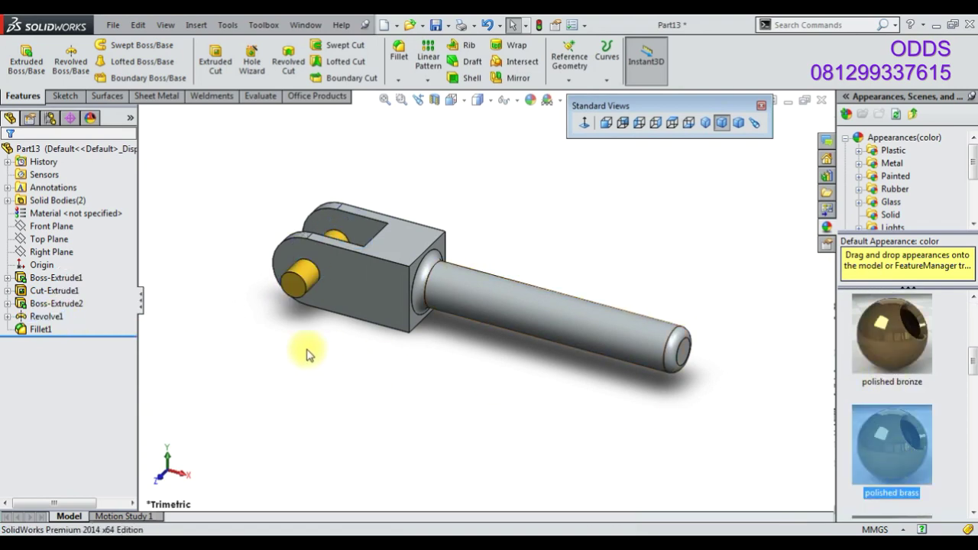
left_click(439, 26)
left_click(767, 410)
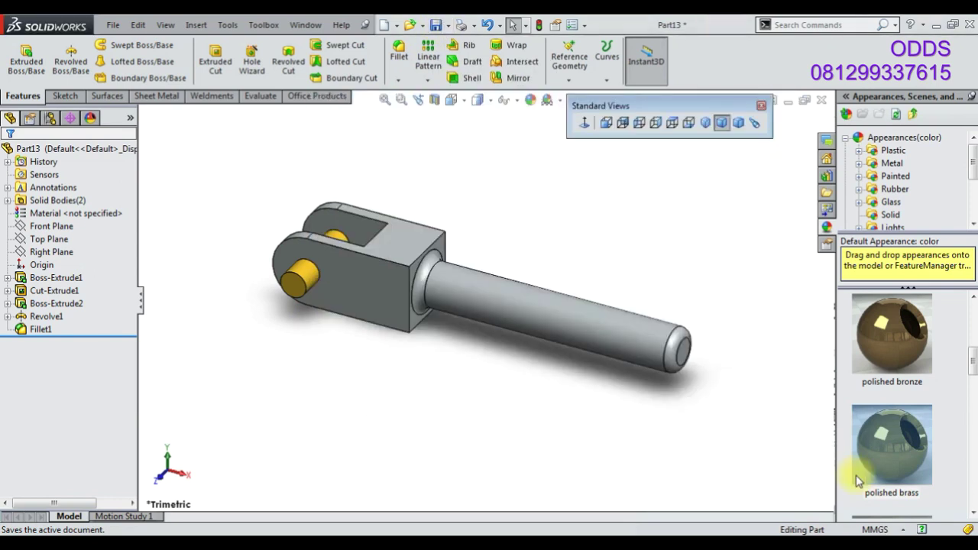
- Save the part as 207 WTR PUMP RAM, then open the New Document chooser
left_click(434, 25)
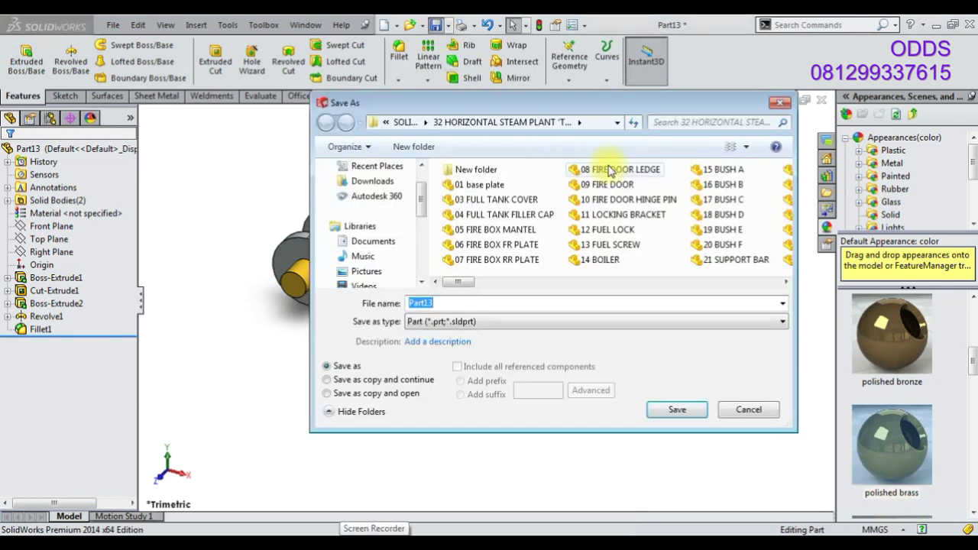
type("207 WTR PUMP RAM")
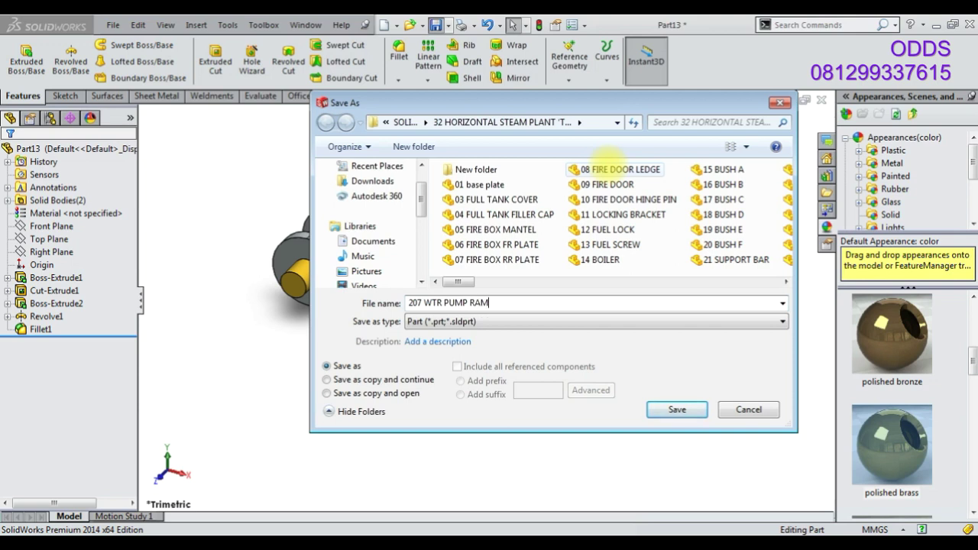
key("Return")
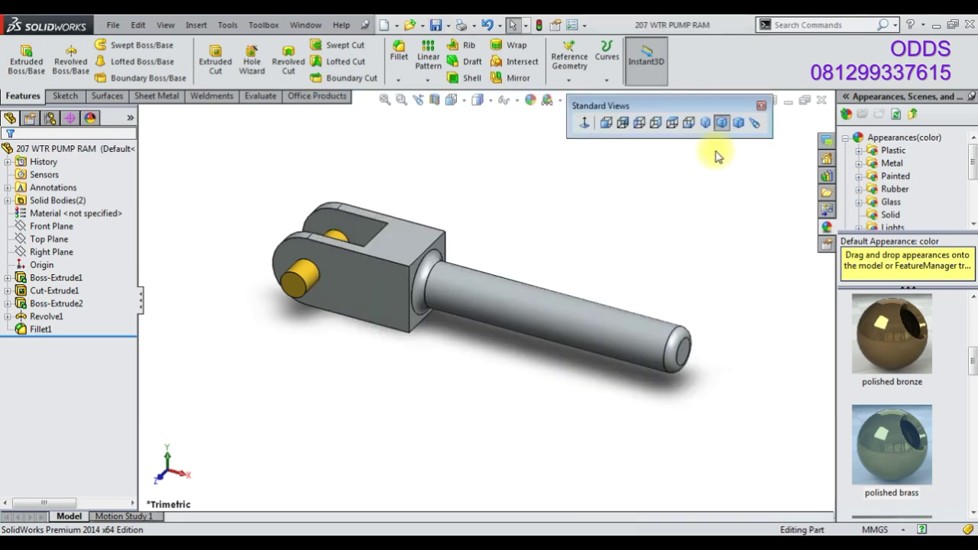
left_click(387, 27)
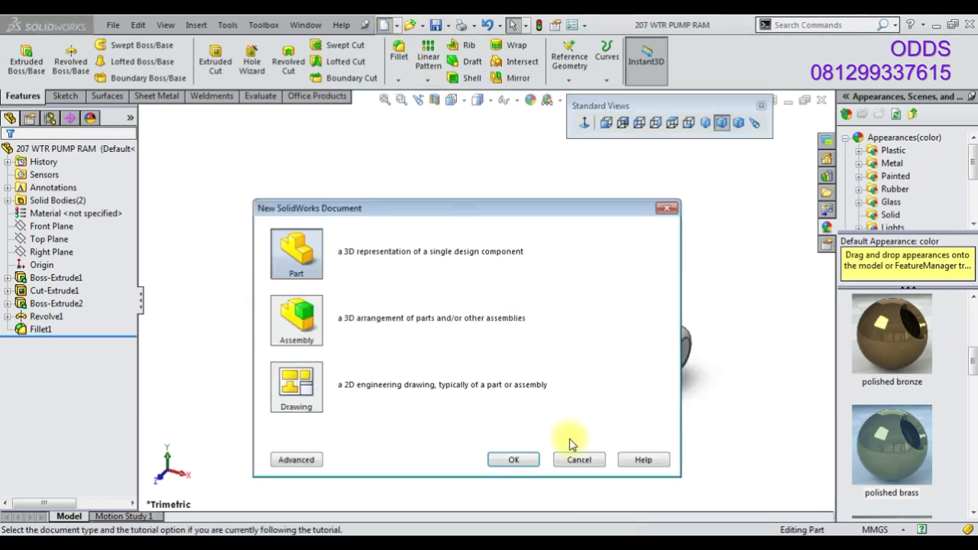
- Create a new part and draw a horizontal centerline from the origin on the Front Plane
left_click(512, 461)
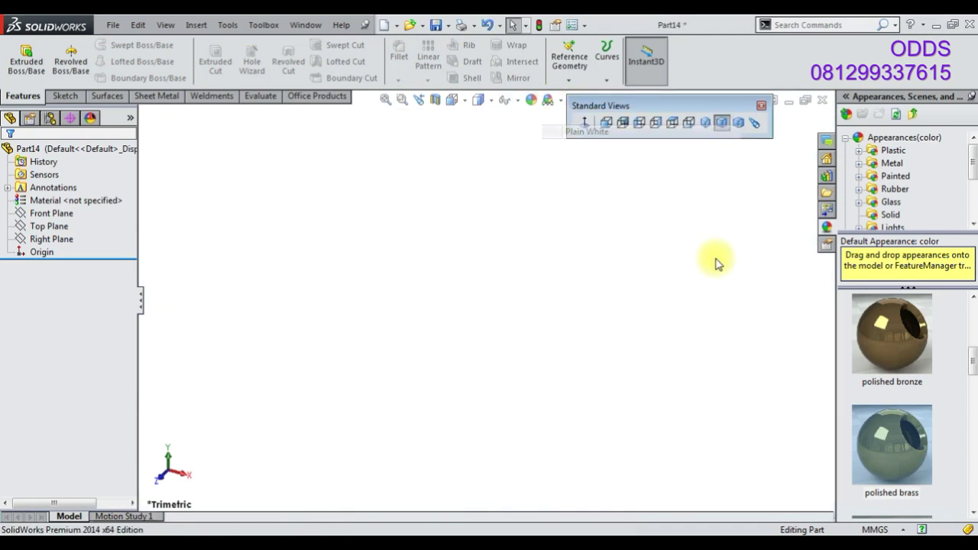
right_click(62, 213)
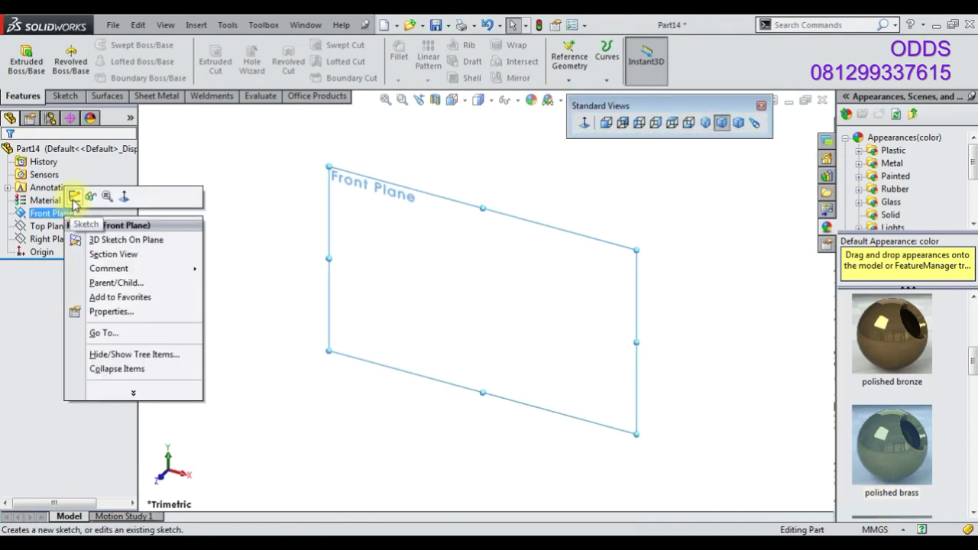
left_click(74, 196)
left_click(106, 61)
left_click(106, 45)
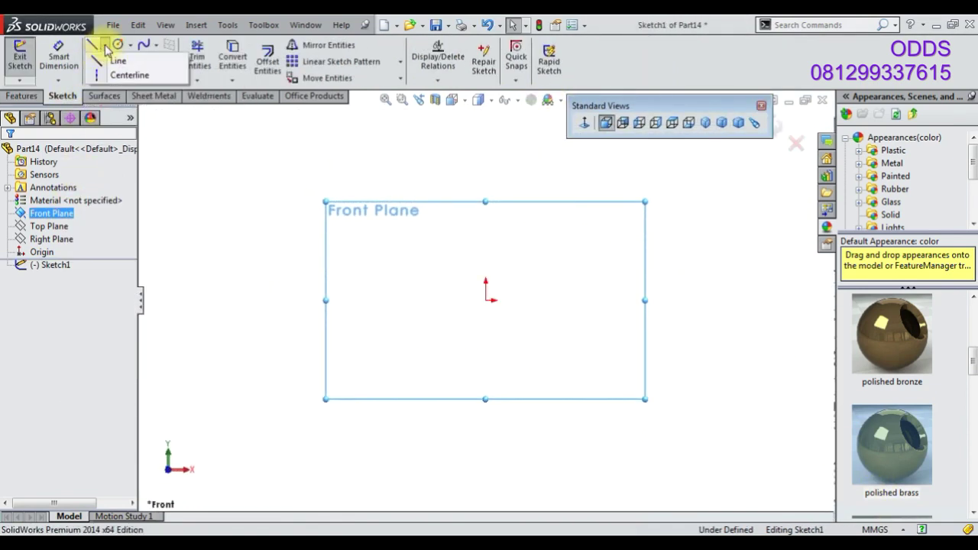
left_click(118, 75)
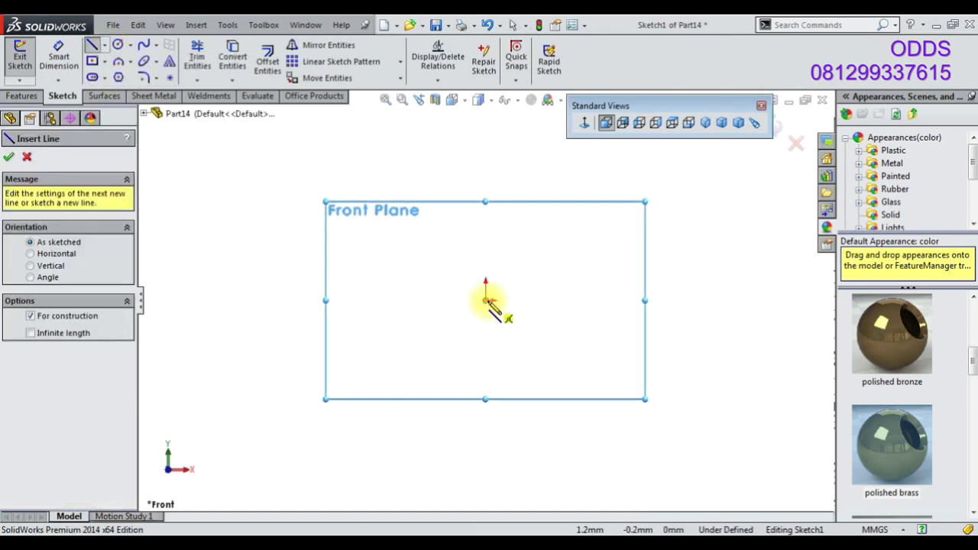
left_click(486, 299)
left_click(693, 300)
- Draw circles at the origin and at the centerline's right end
left_click(117, 44)
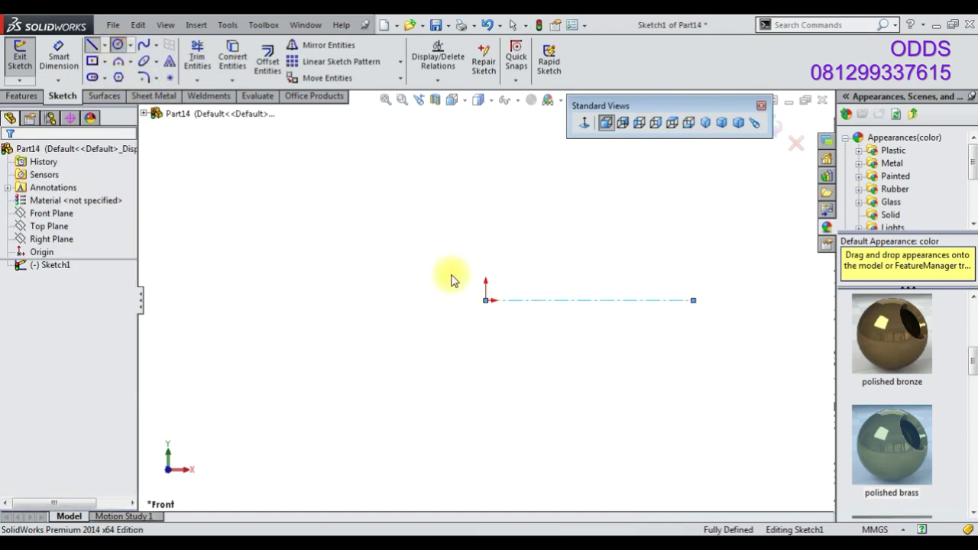
left_click(486, 300)
left_click(470, 342)
left_click(692, 300)
left_click(696, 320)
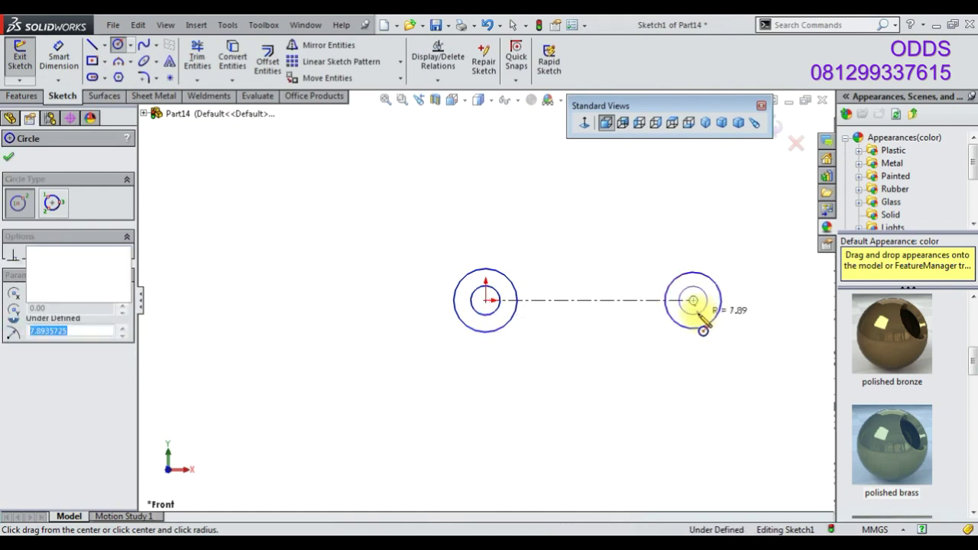
- Dimension the left circles at Ø10 and Ø7
left_click(59, 57)
left_click(456, 298)
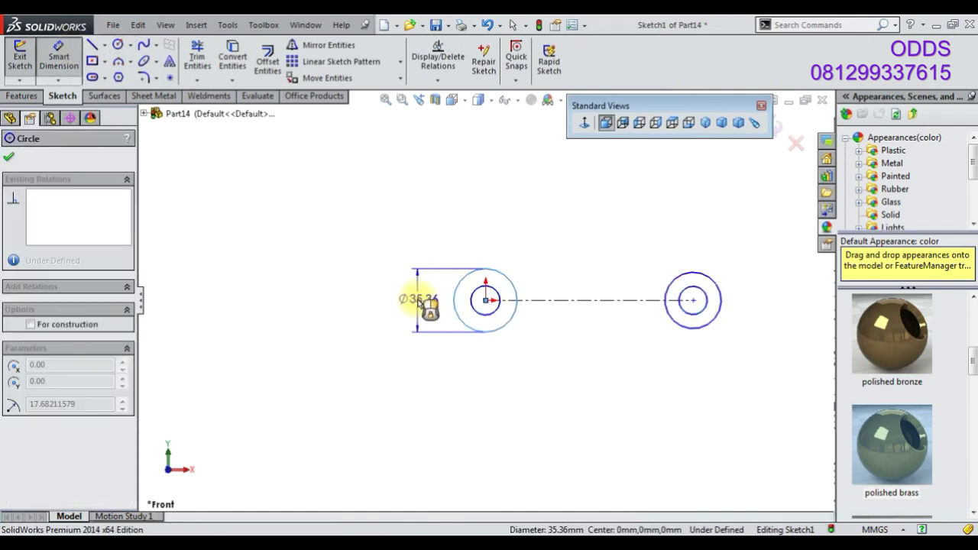
left_click(417, 298)
type("10")
key("Return")
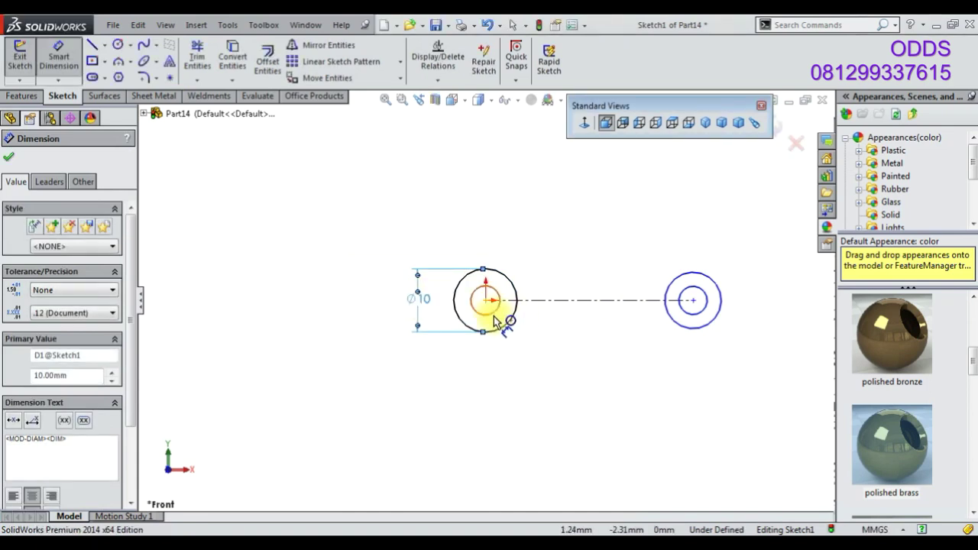
left_click(497, 322)
left_click(477, 382)
type("7")
key("Return")
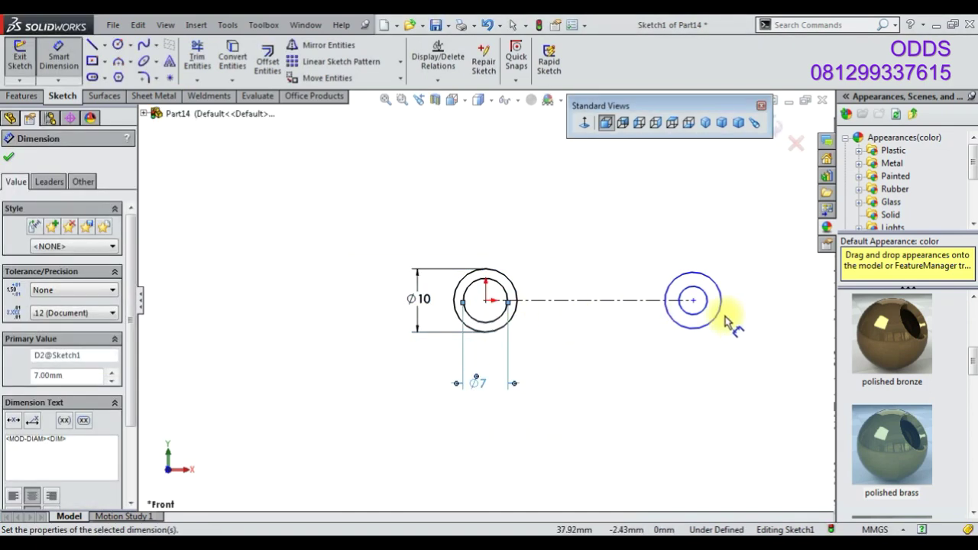
- Dimension the right circles at Ø8 and Ø6
left_click(718, 309)
left_click(752, 312)
type("8")
key("Return")
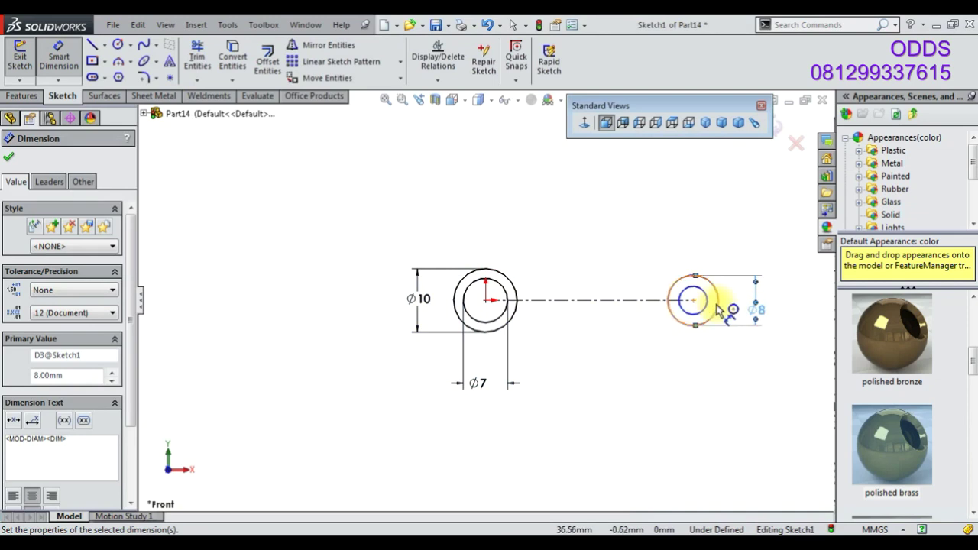
left_click(709, 312)
left_click(690, 370)
type("6")
key("Return")
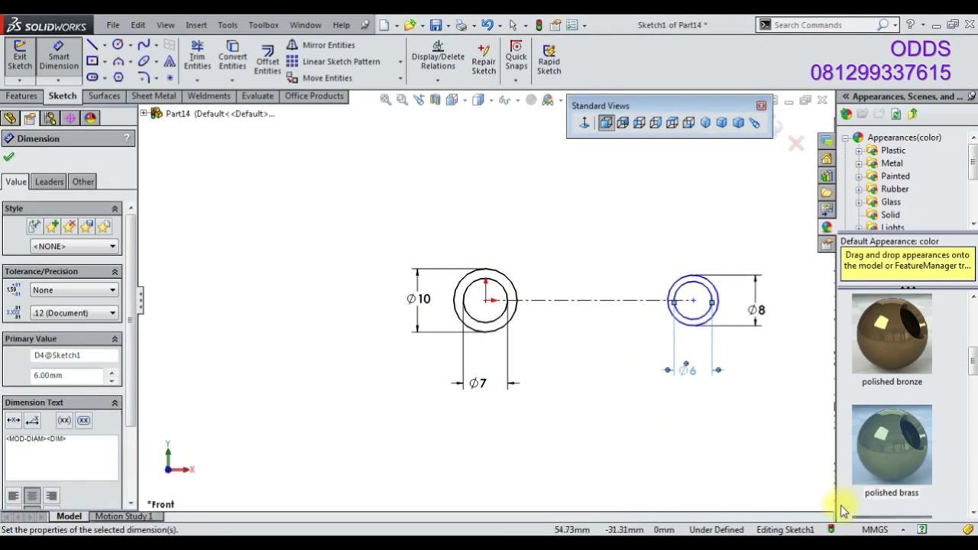
scroll(848, 504, "down", 1)
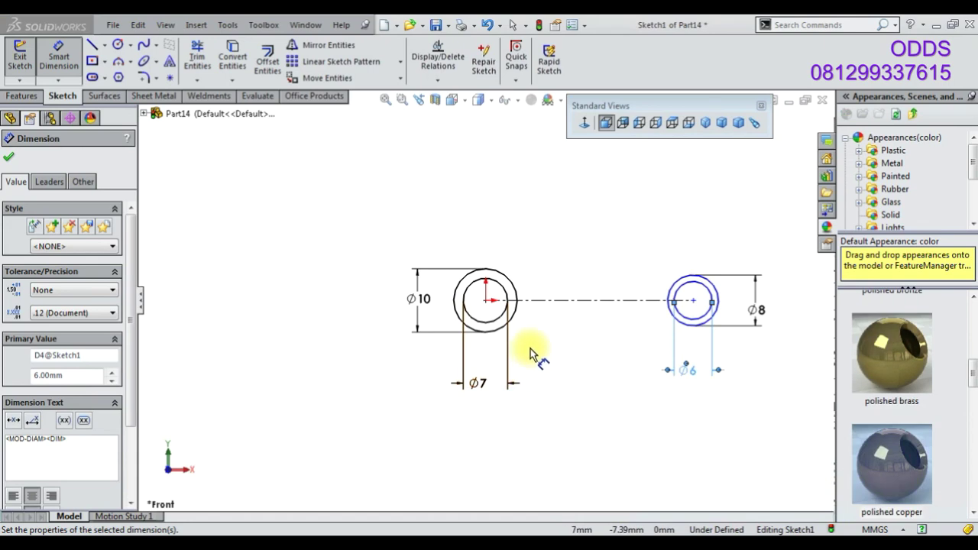
right_click(389, 222)
left_click(405, 219)
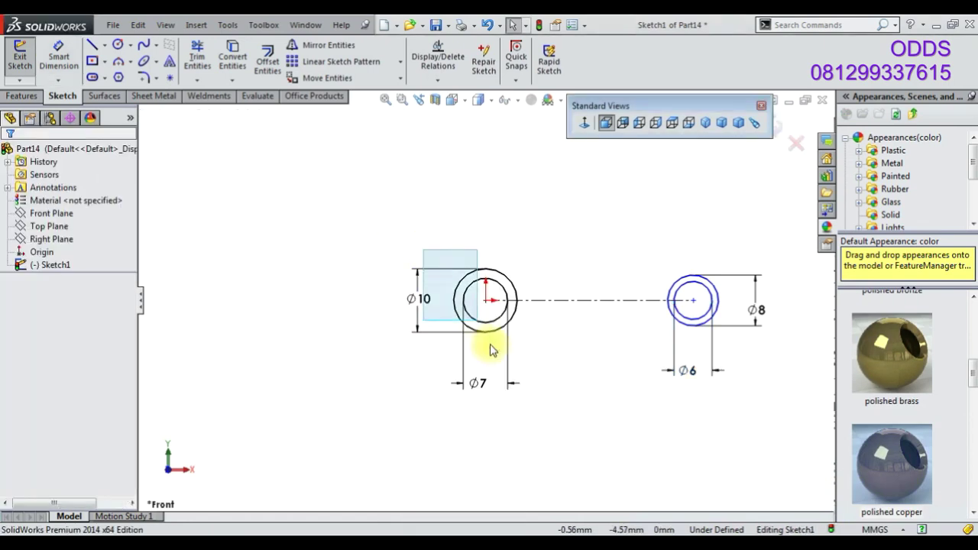
- Detach the left circles' centre from the origin and move it left
left_click_drag(492, 350, 530, 327)
left_click(283, 356)
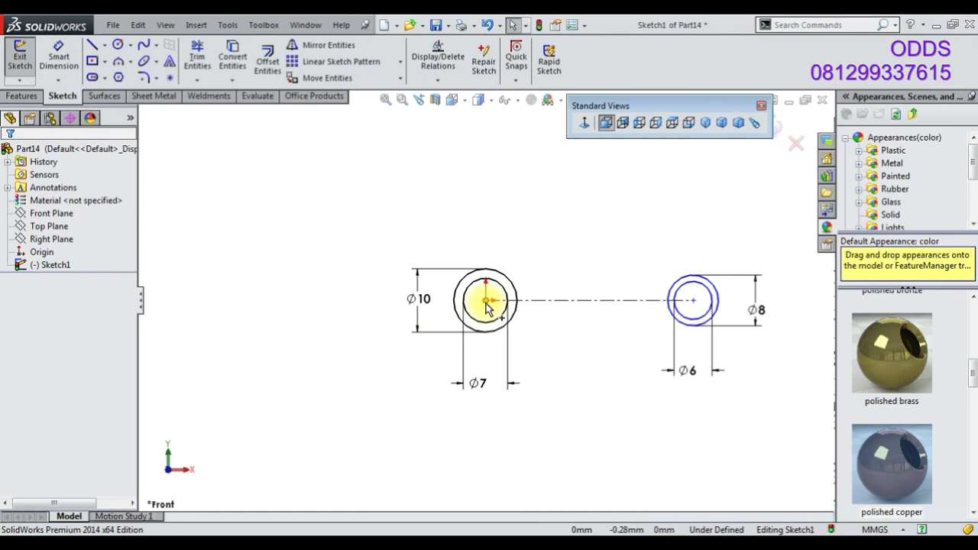
left_click(487, 306)
right_click(485, 306)
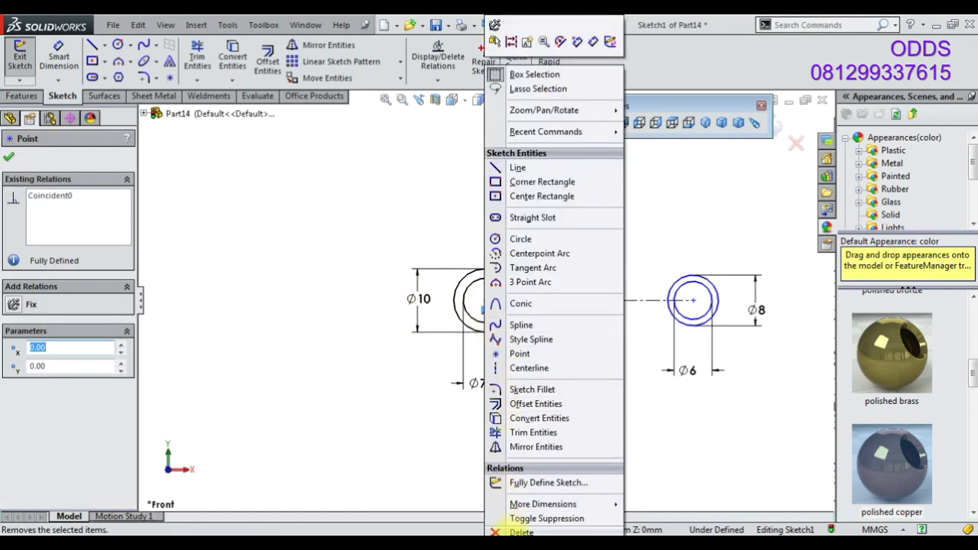
left_click(501, 531)
left_click_drag(489, 299, 265, 299)
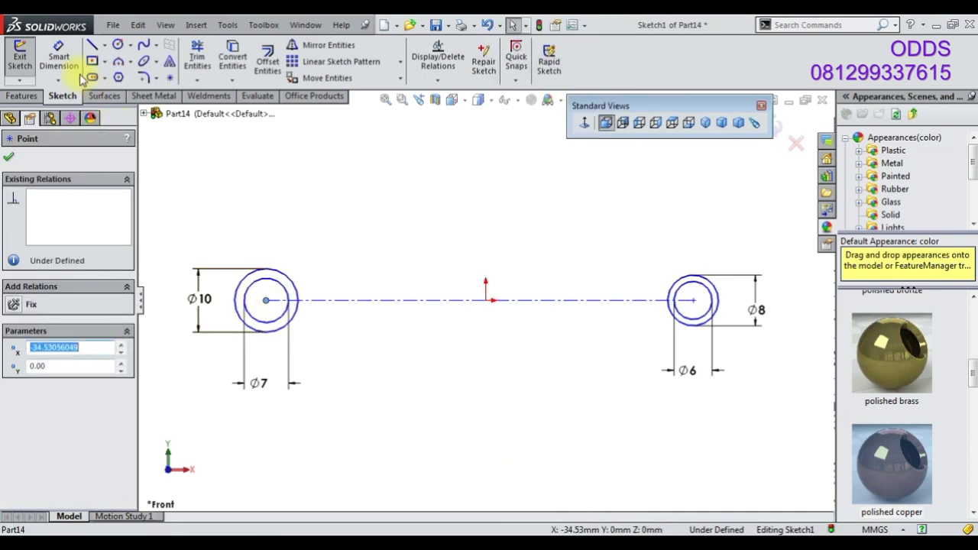
key("Escape")
- Make the origin the centerline's midpoint and set the centres 50 mm apart
left_click(484, 301)
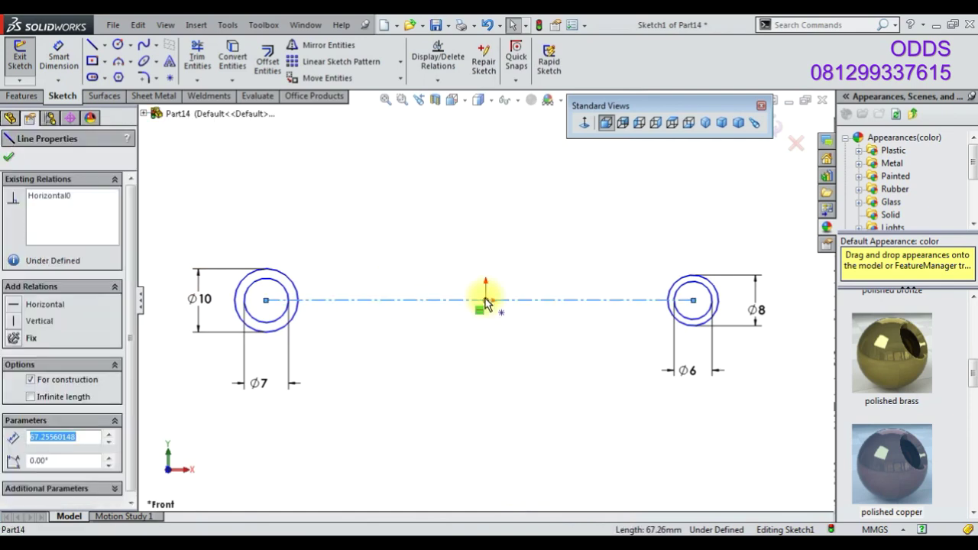
left_click(486, 300, "ctrl")
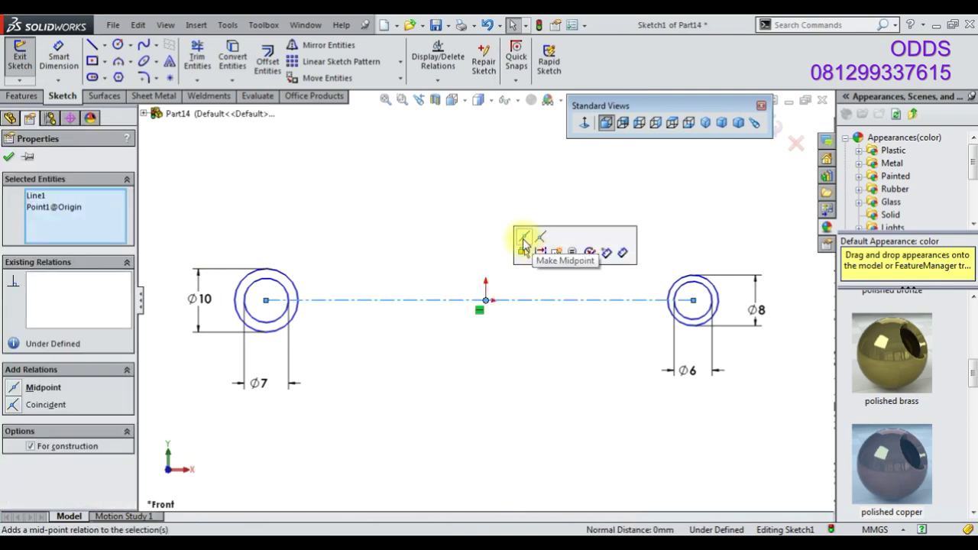
left_click(525, 237)
left_click(59, 57)
left_click(382, 300)
left_click(441, 243)
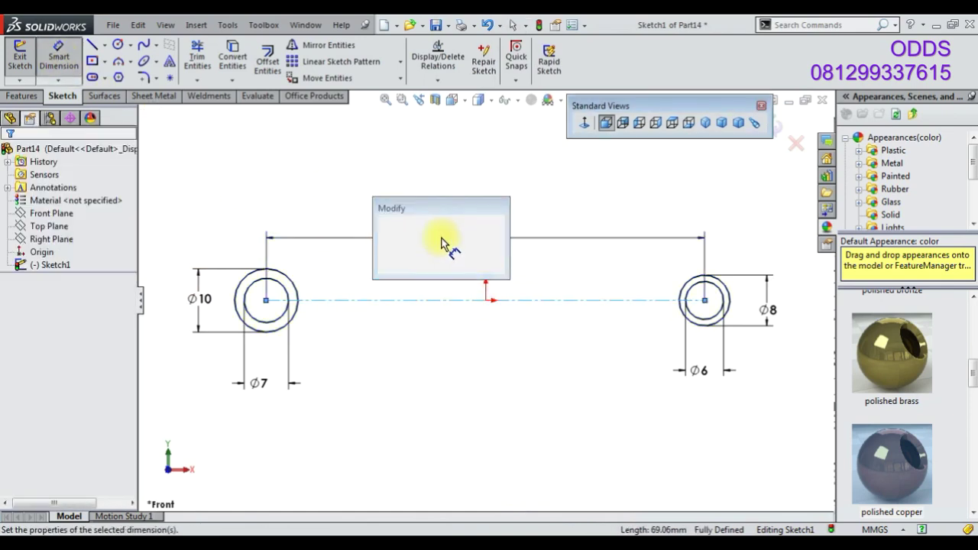
type("50")
key("Return")
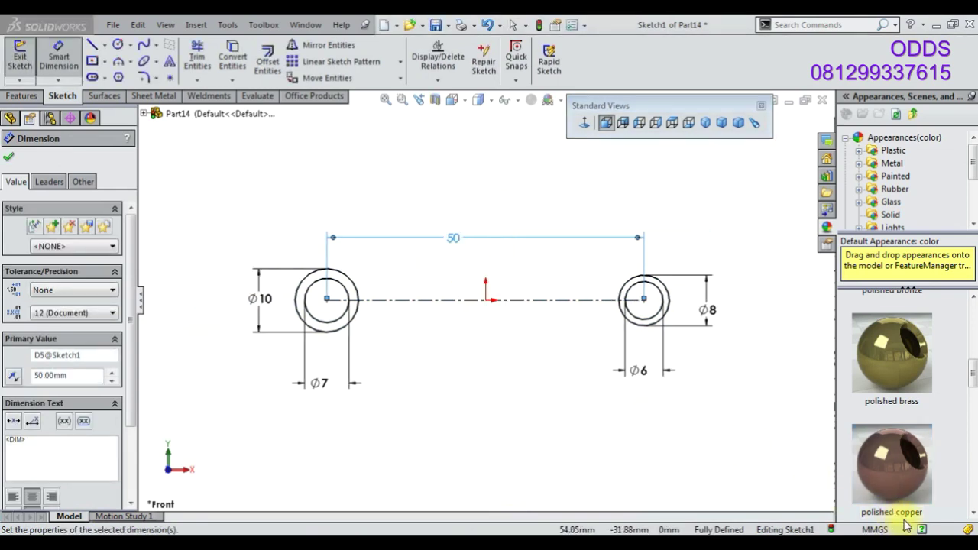
- Extrude the left Ø10/Ø7 ring of Sketch1 6 mm mid-plane as Boss-Extrude1
left_click(21, 95)
left_click(26, 61)
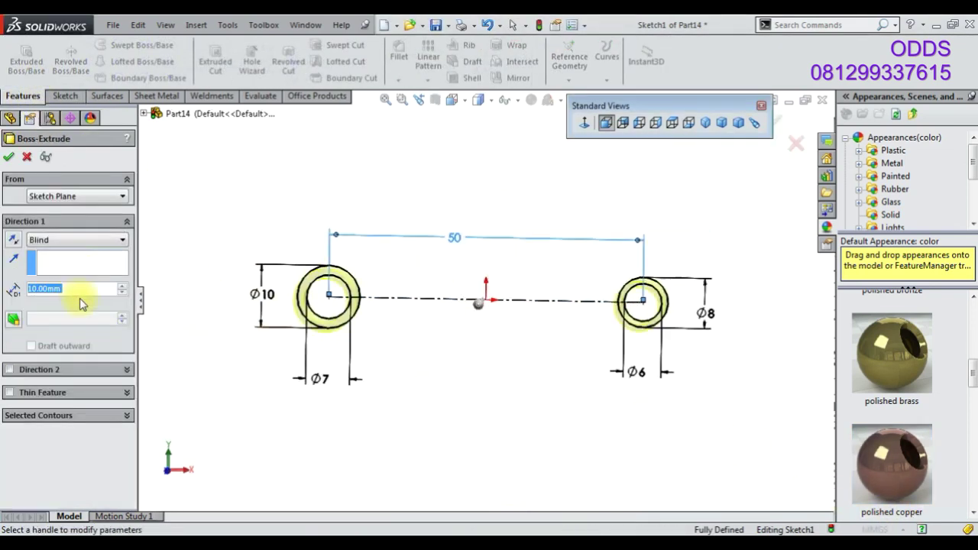
left_click(76, 240)
left_click(79, 300)
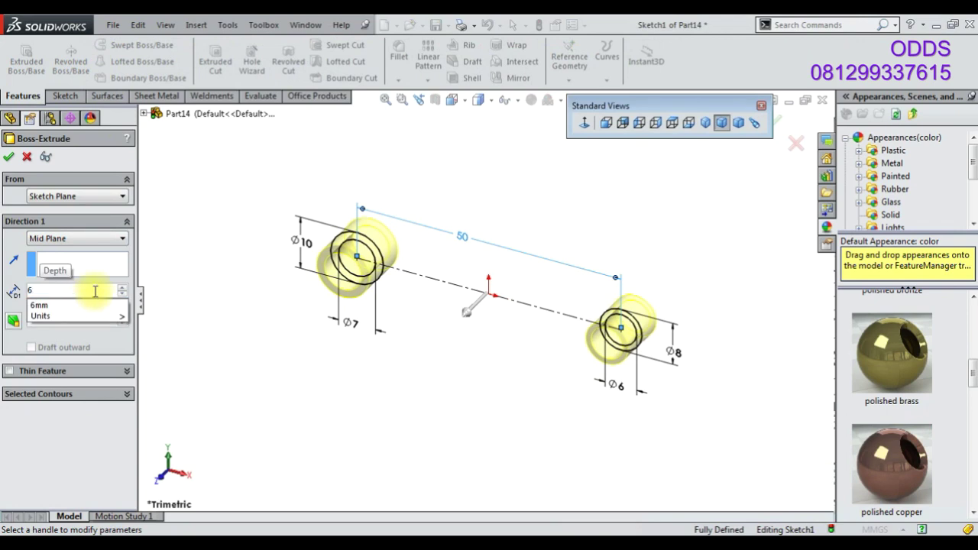
left_click(66, 394)
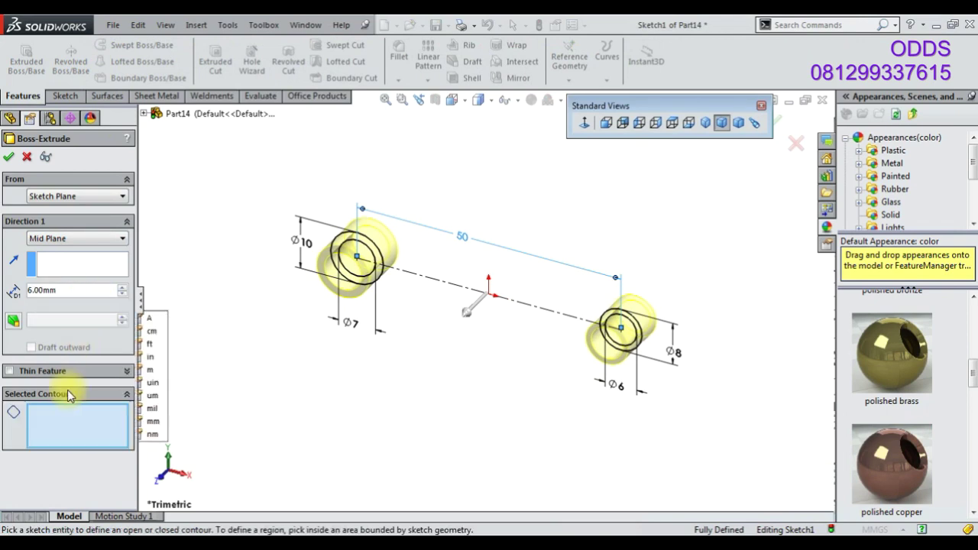
left_click(372, 290)
left_click(369, 284)
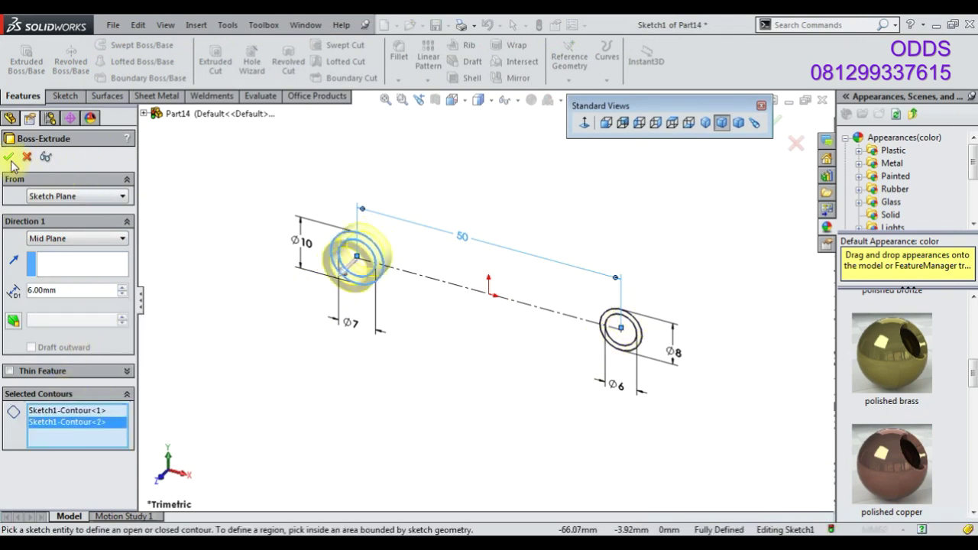
right_click(106, 429)
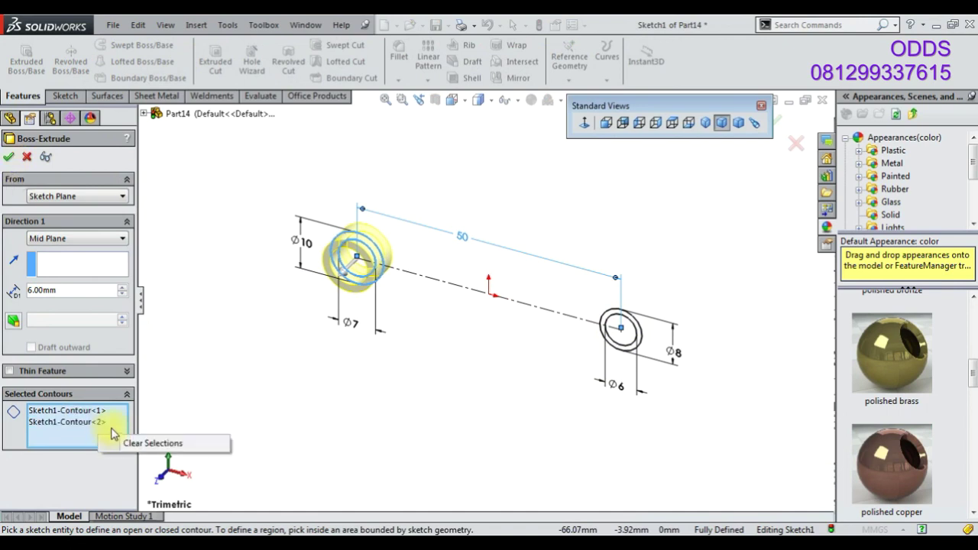
left_click(153, 443)
scroll(393, 311, "down", 5)
left_click(398, 317)
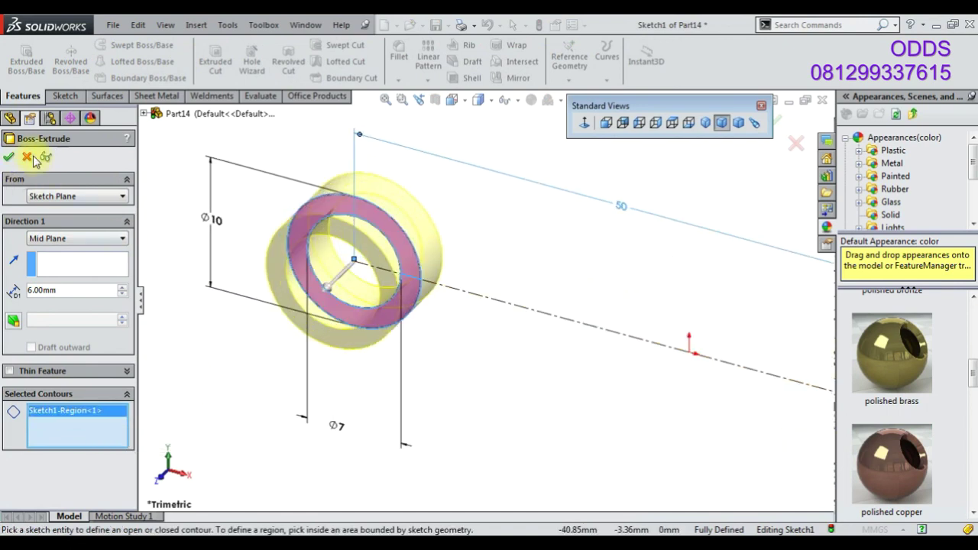
left_click(9, 158)
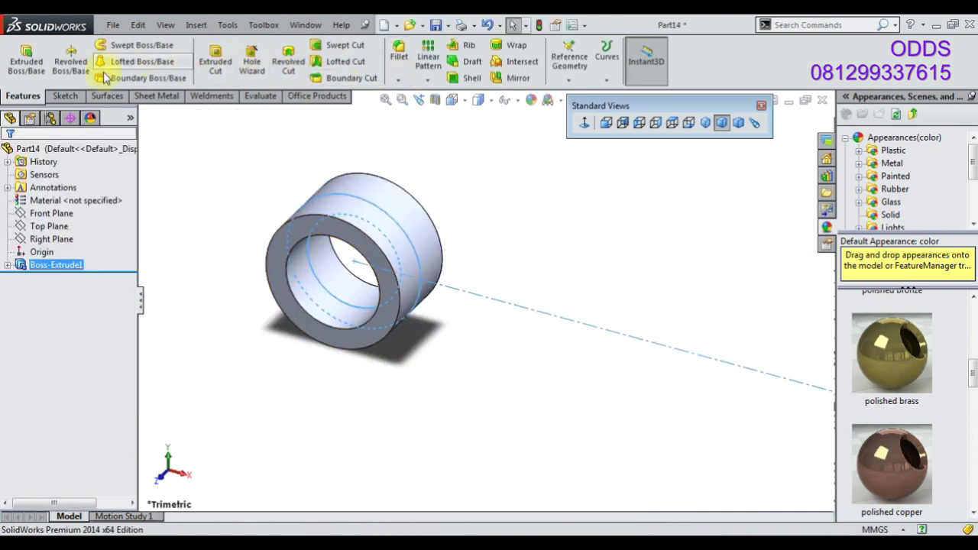
- Reuse Sketch1 to extrude the far Ø8/Ø6 ring region 4 mm blind
left_click(8, 266)
left_click(54, 280)
left_click(26, 61)
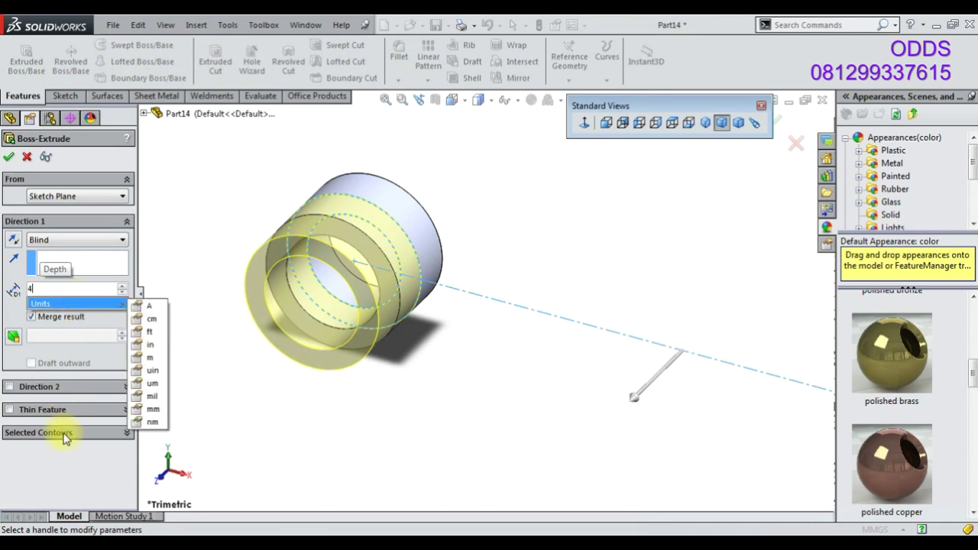
left_click(65, 432)
right_click(66, 451)
left_click(79, 461)
scroll(240, 436, "up", 3)
scroll(676, 376, "down", 3)
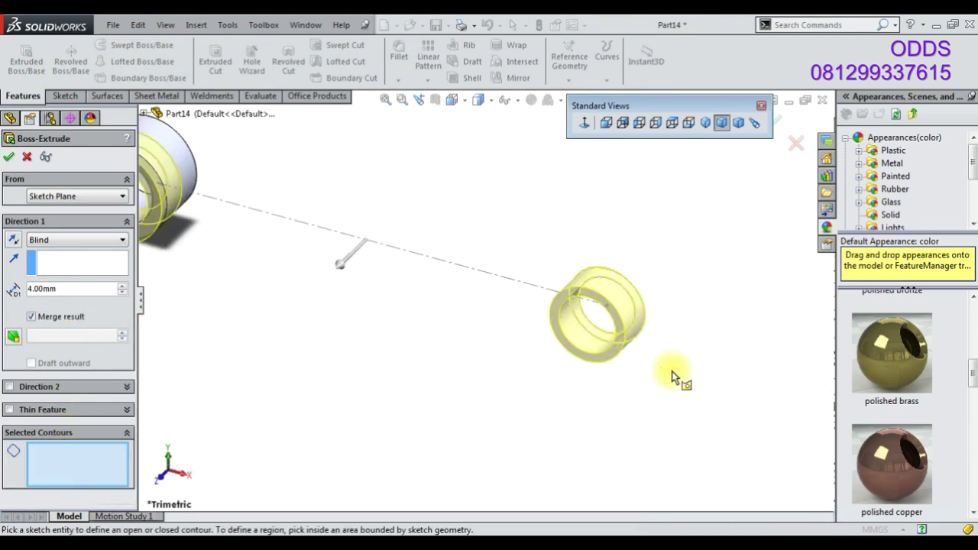
scroll(530, 311, "down", 2)
left_click(535, 307)
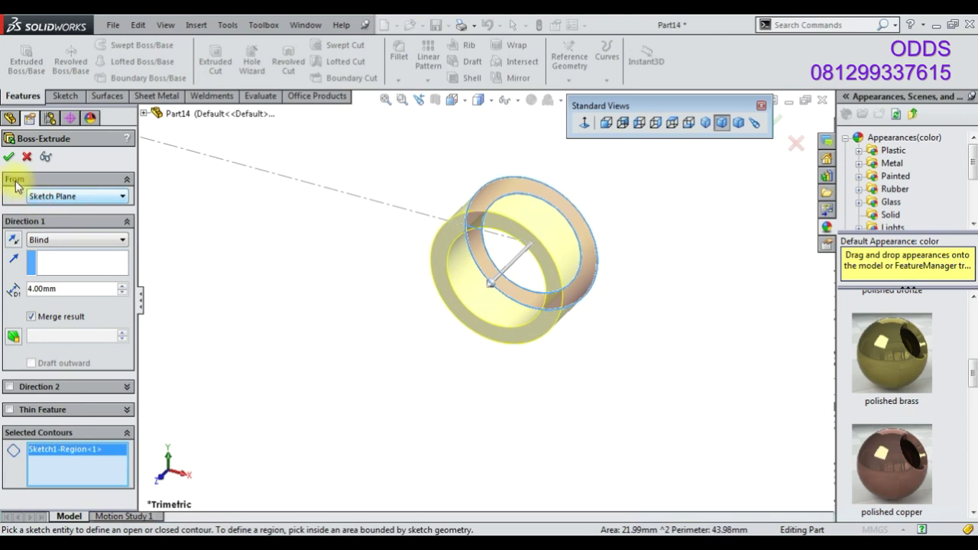
left_click(9, 158)
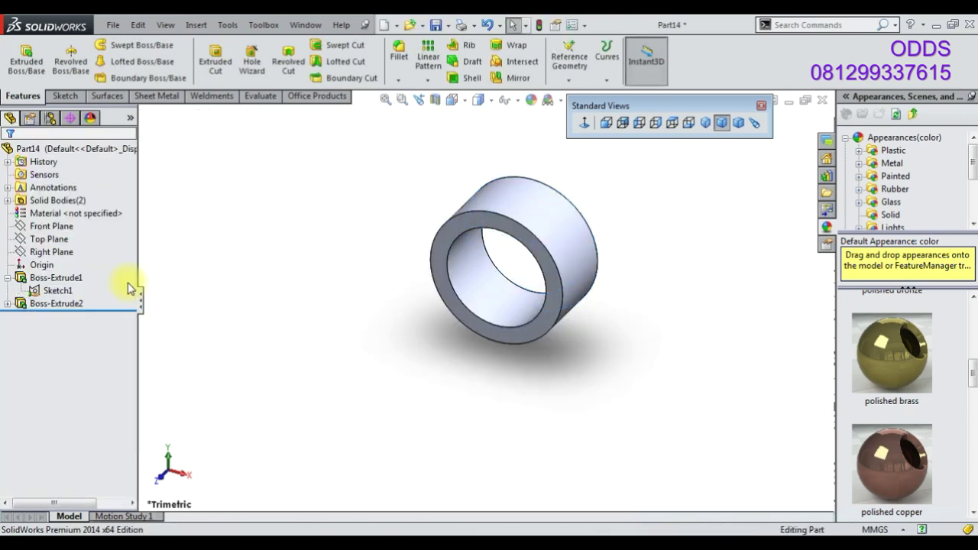
- Change Boss-Extrude2's end condition to Mid Plane
left_click(57, 303)
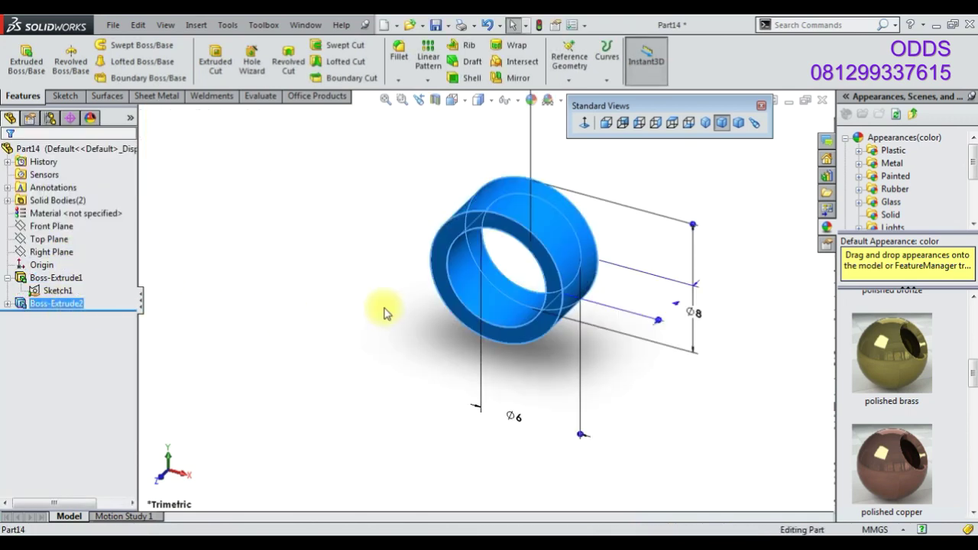
scroll(382, 309, "up", 2)
scroll(380, 305, "up", 2)
left_click(53, 227)
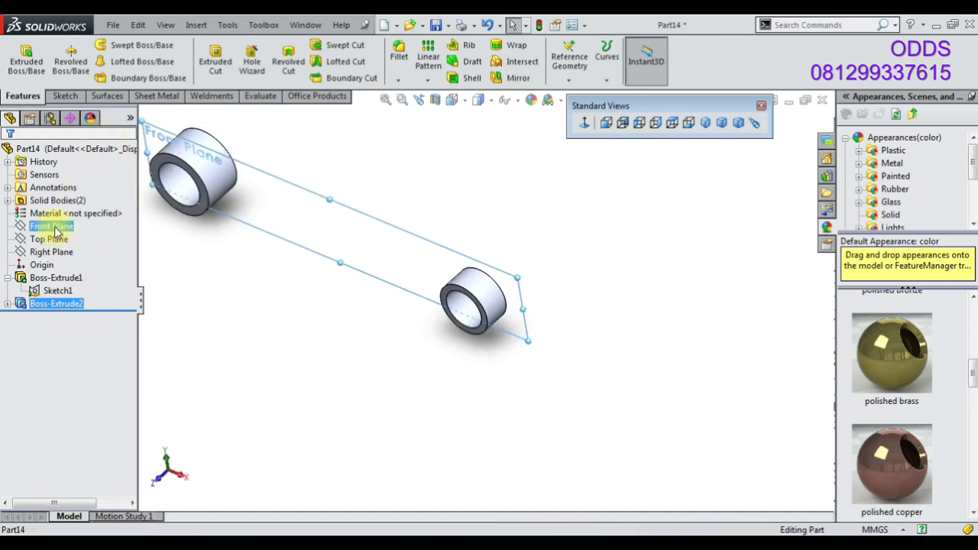
middle_click_drag(557, 253, 544, 344)
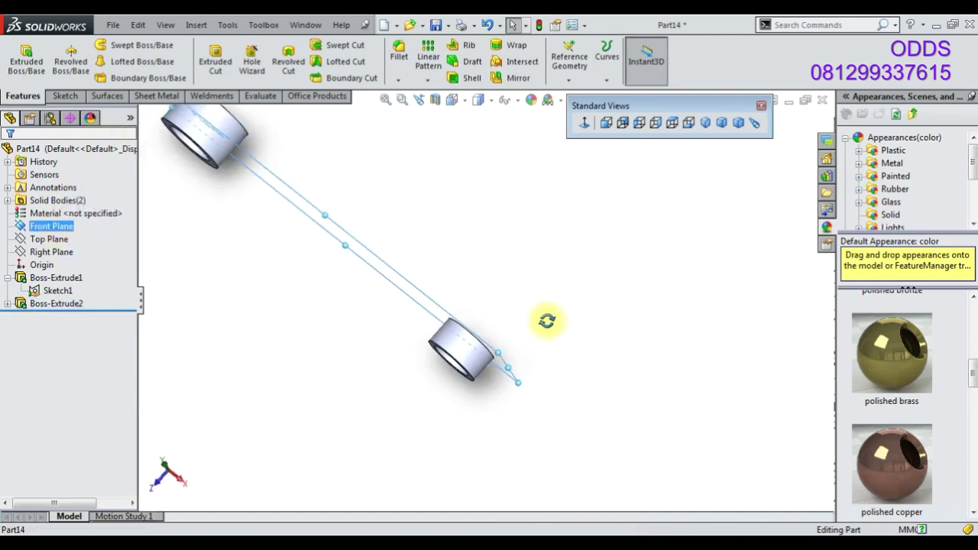
right_click(52, 303)
left_click(80, 262)
left_click(63, 239)
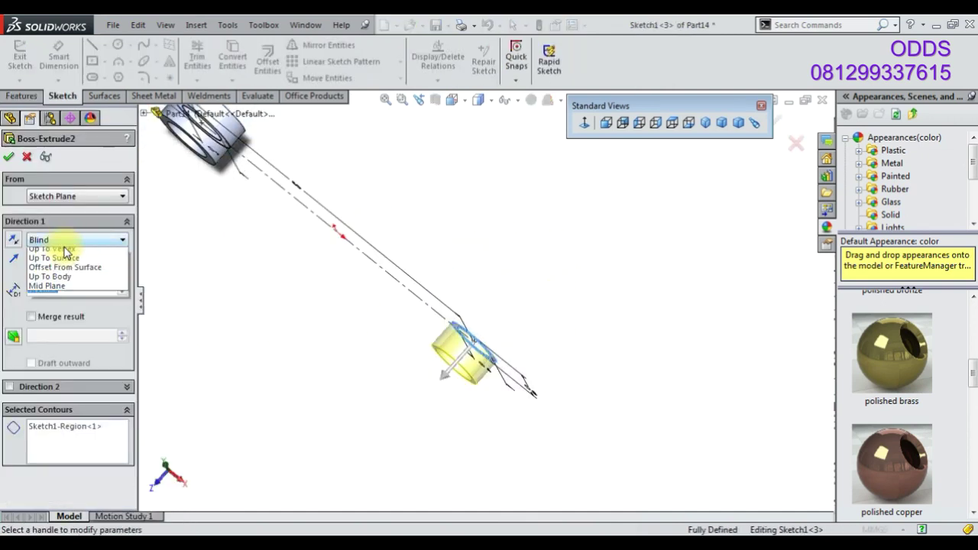
left_click(66, 309)
key("Return")
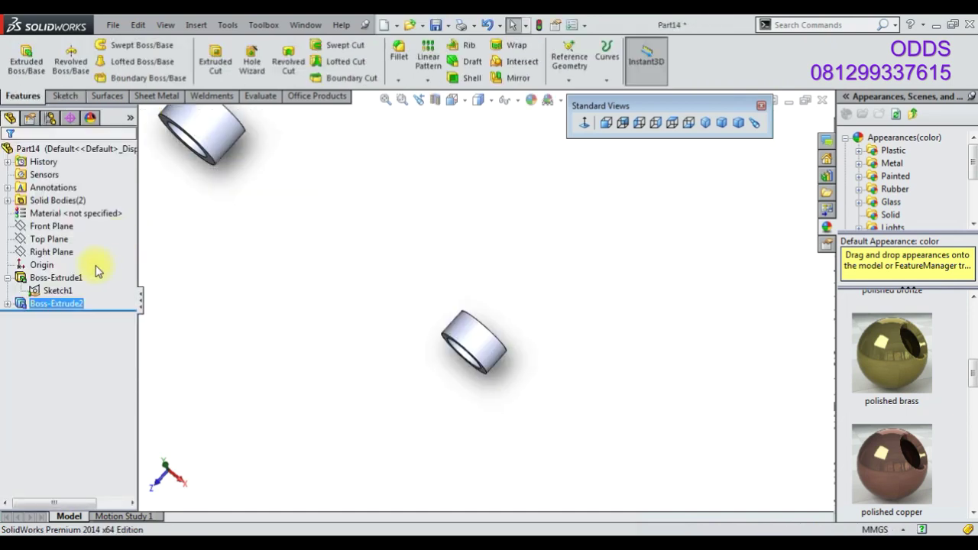
- Sketch a circle on the Right Plane and give it a diameter dimension
right_click(63, 252)
left_click(73, 231)
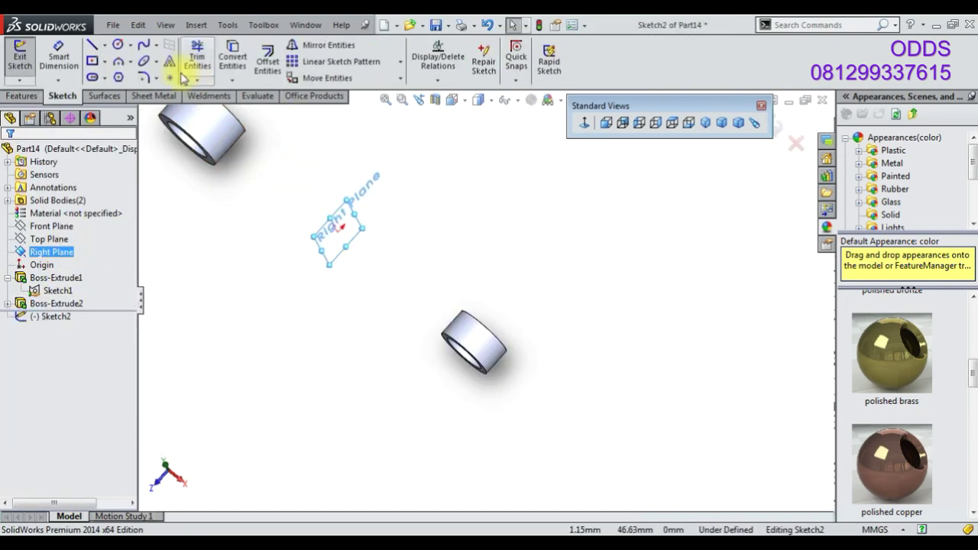
left_click(119, 48)
left_click(338, 228)
left_click(321, 220)
left_click(59, 58)
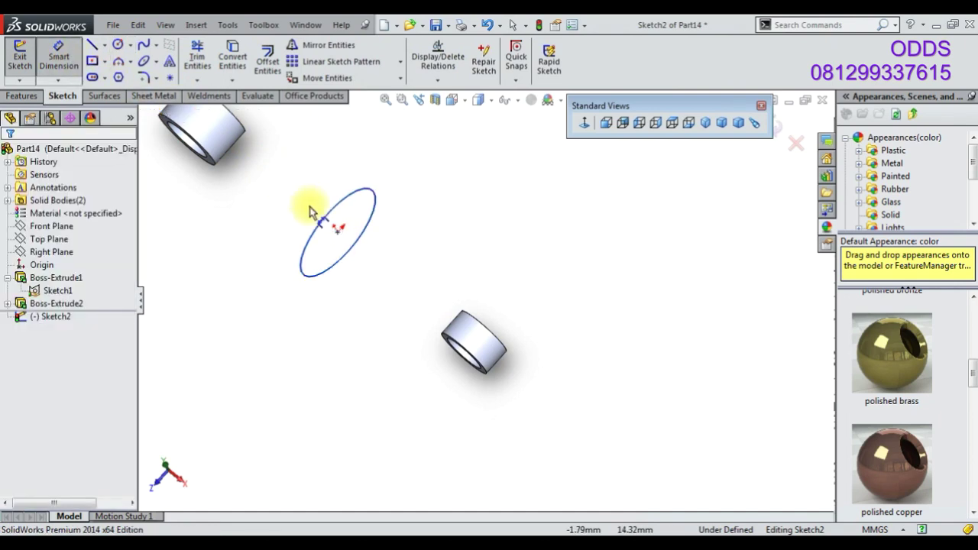
left_click(321, 224)
left_click(329, 233)
key("Return")
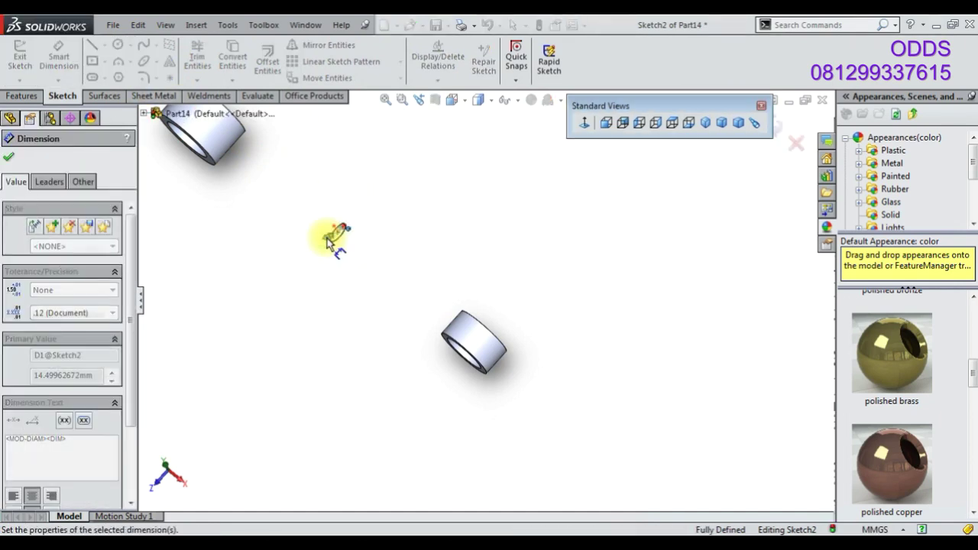
- Extrude the circle Up To Next in both directions to form the connecting rod
left_click(21, 96)
left_click(26, 60)
left_click(70, 240)
left_click(68, 261)
left_click(9, 359)
left_click(64, 374)
left_click(71, 407)
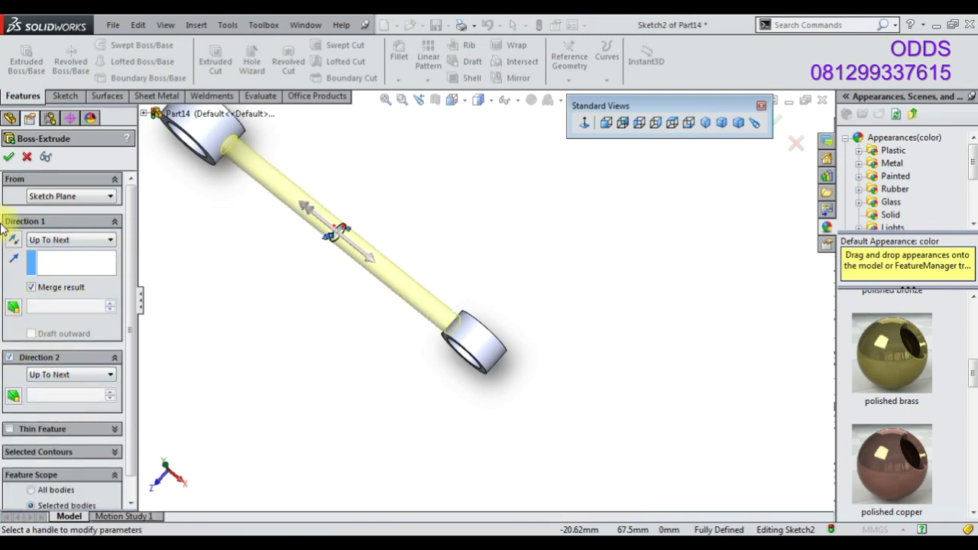
left_click(8, 157)
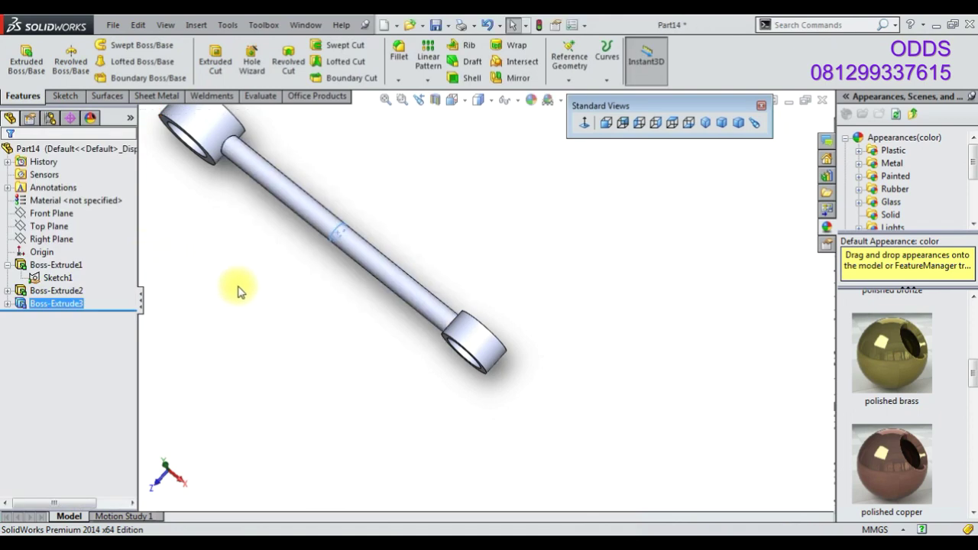
left_click(50, 213)
- On the Front Plane, sketch Ø4 and Ø7 circles in the left hole
left_click(114, 195)
right_click(64, 220)
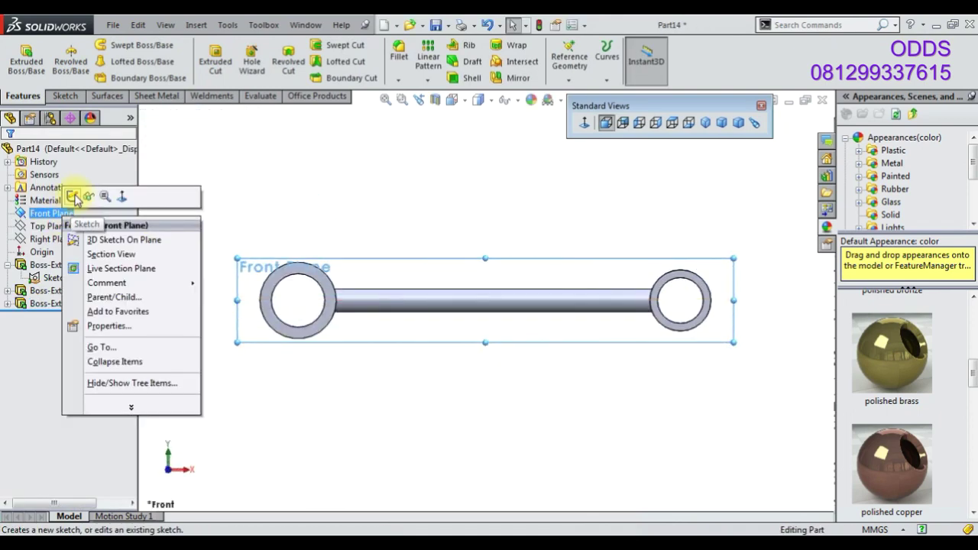
left_click(80, 195)
left_click(117, 46)
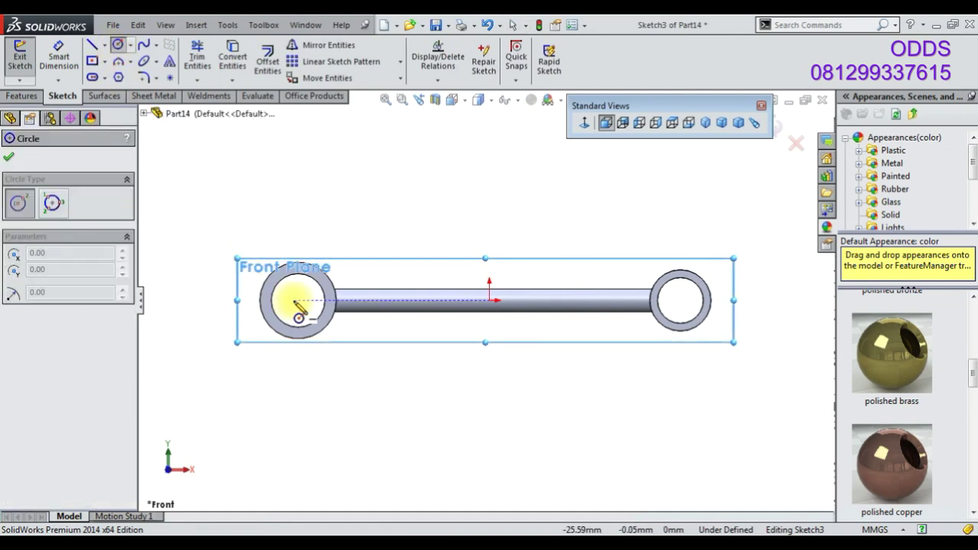
left_click(310, 291)
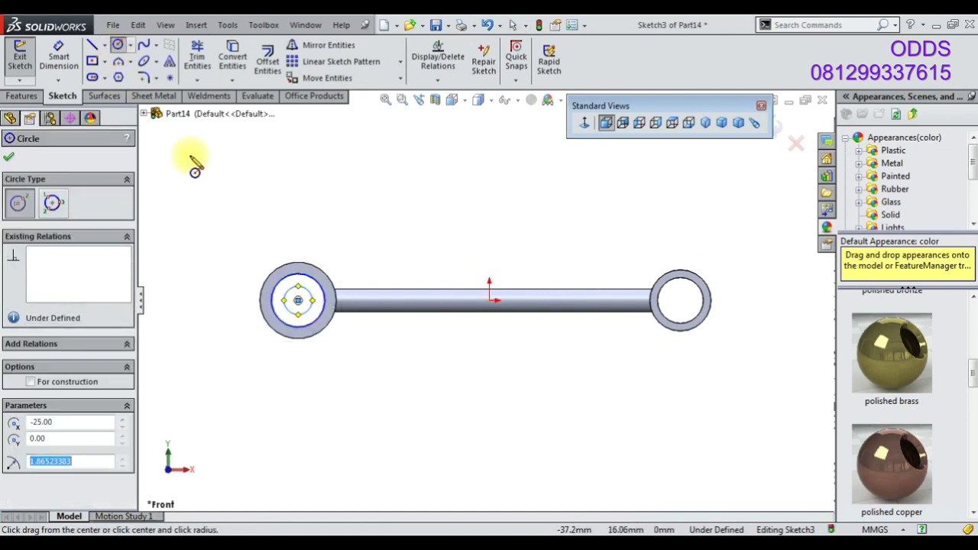
left_click(58, 57)
left_click(294, 302)
left_click(317, 238)
type("4")
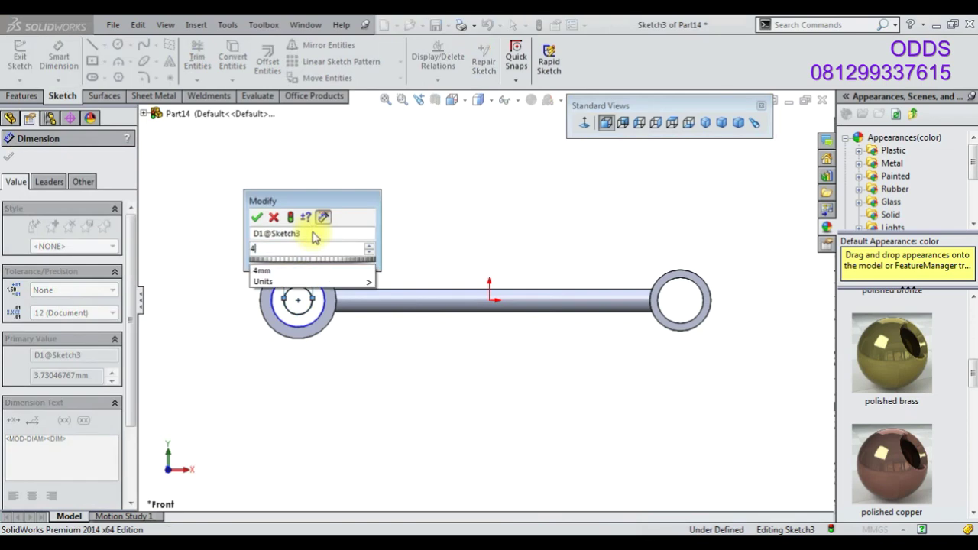
key("Return")
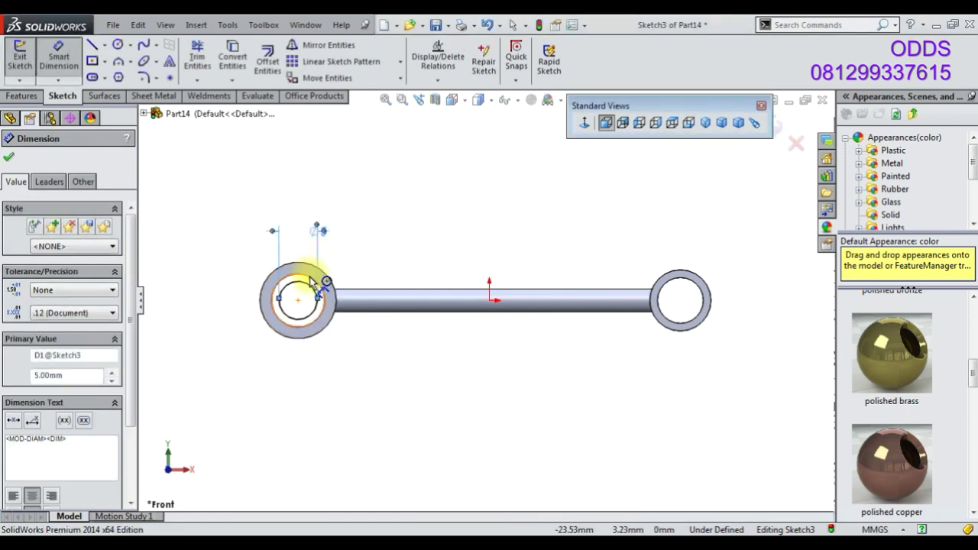
left_click(312, 284)
left_click(295, 217)
type("7")
key("Return")
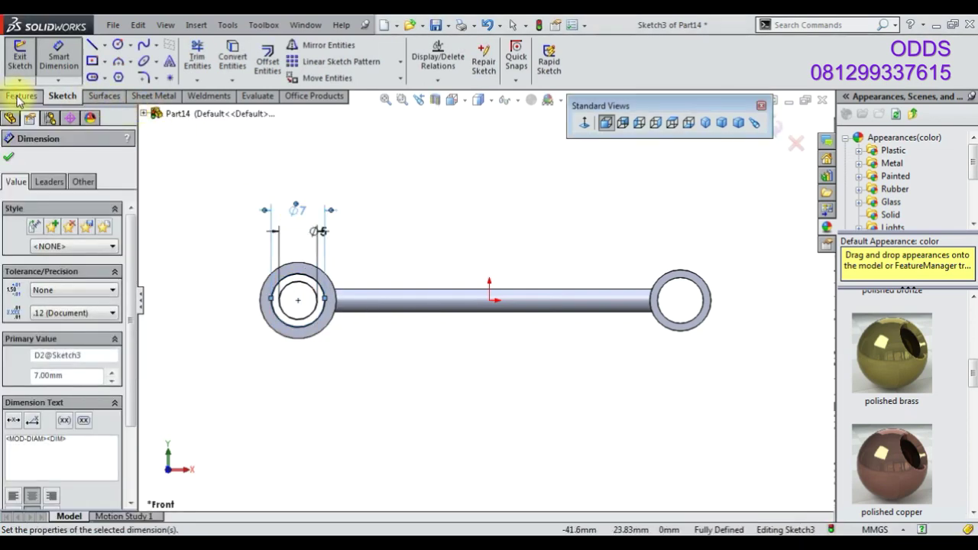
- Extrude the left-hole ring 6 mm mid-plane as a separate body
left_click(20, 95)
left_click(26, 61)
left_click(76, 240)
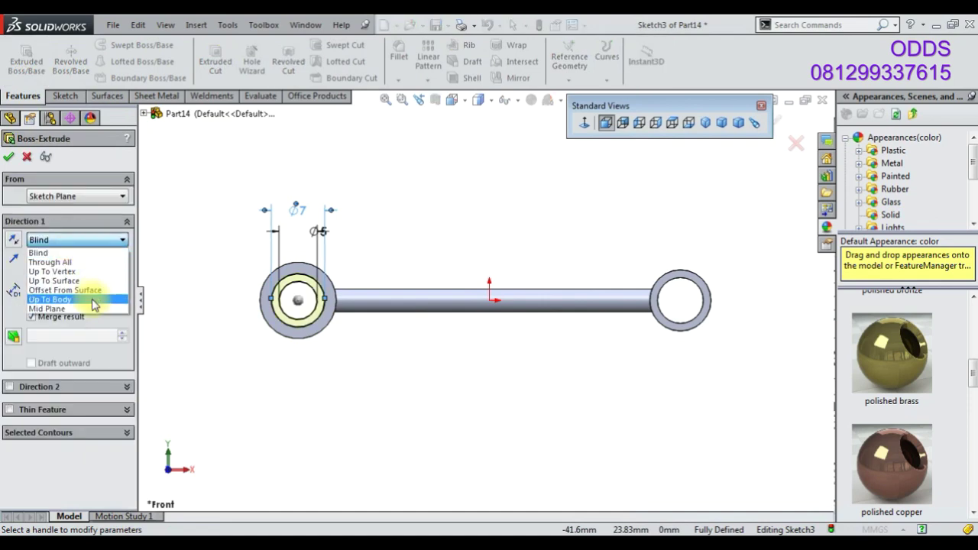
left_click(94, 309)
type("6")
left_click(94, 313)
left_click(8, 157)
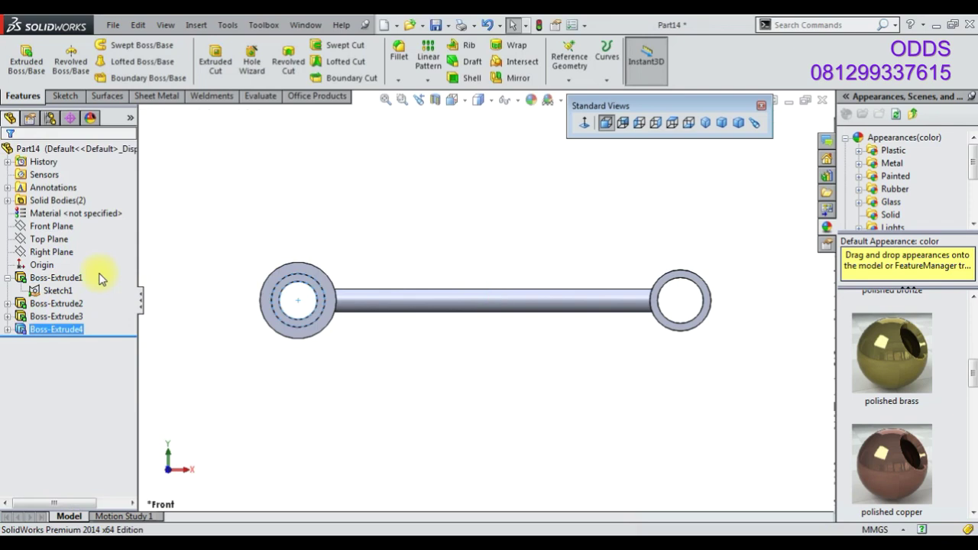
- On the Front Plane, sketch Ø6 and Ø4 circles in the right hole
right_click(69, 221)
left_click(68, 208)
left_click(118, 45)
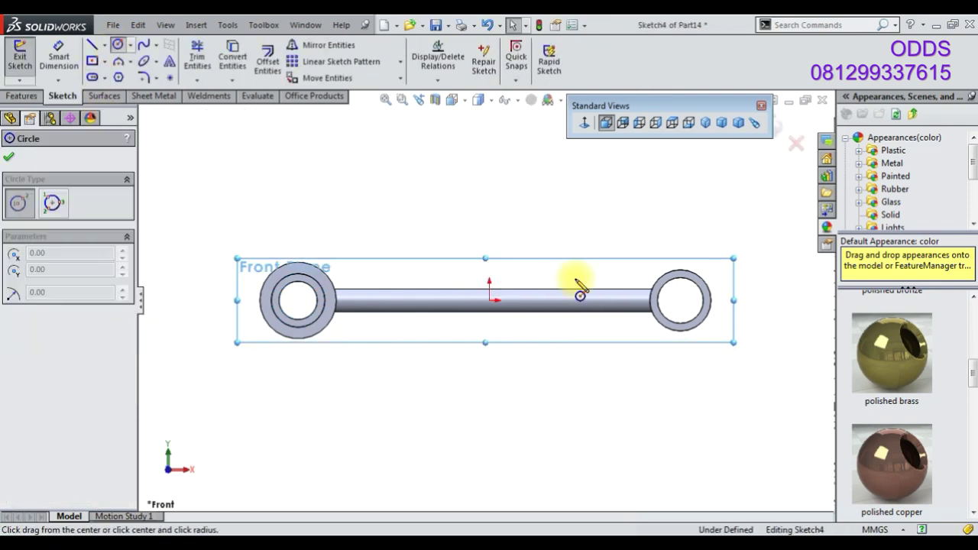
left_click(680, 300)
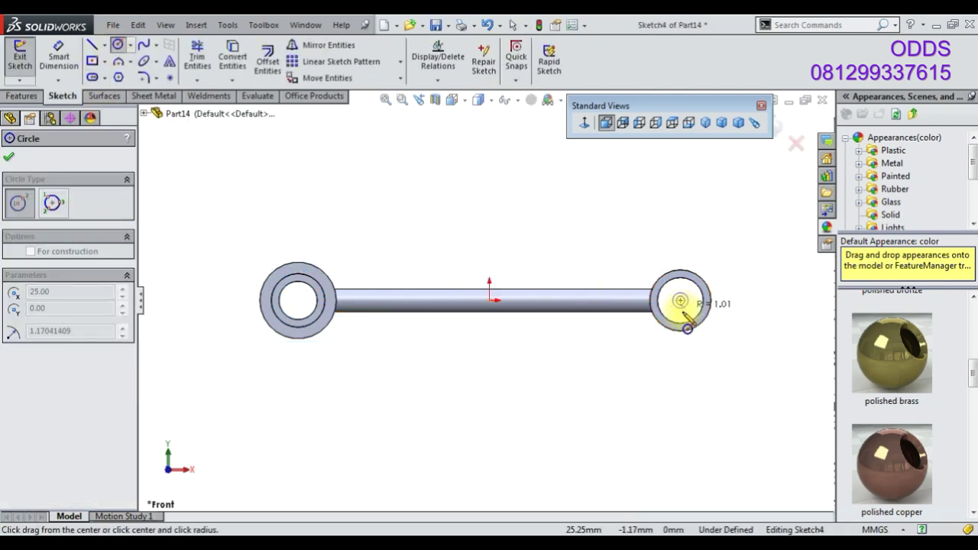
left_click(689, 342)
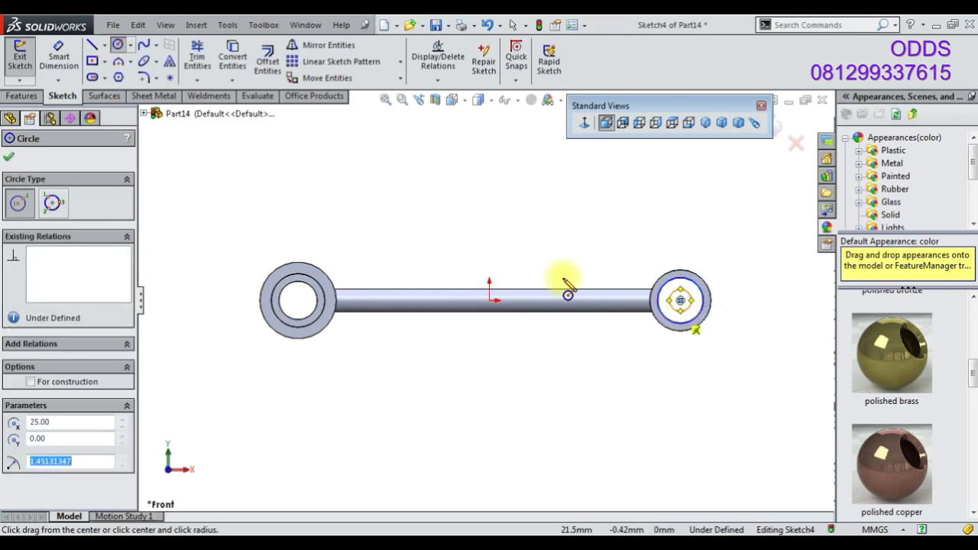
left_click(677, 283)
left_click(686, 259)
type("6")
key("Return")
left_click(683, 292)
left_click(694, 360)
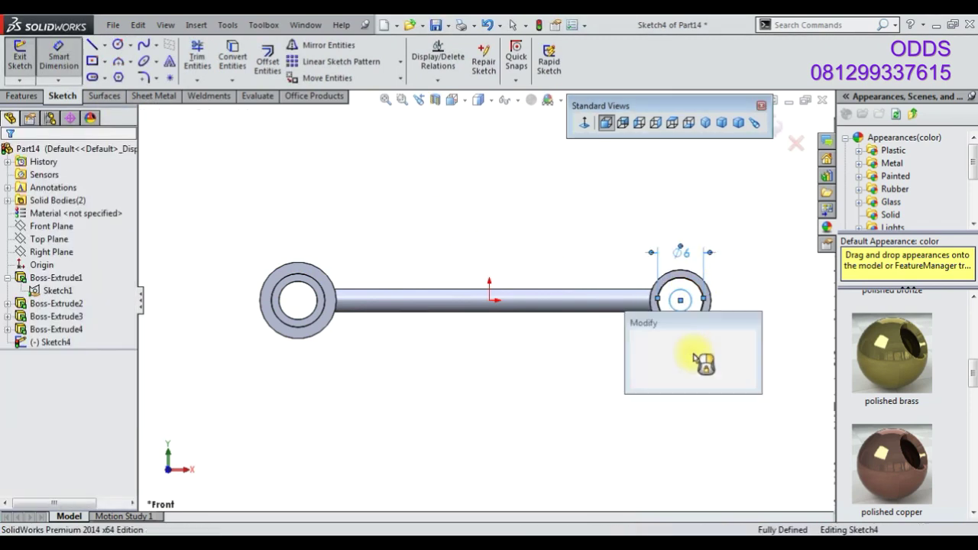
type("4")
key("Return")
- Extrude the right-hole ring 4 mm mid-plane
left_click(22, 96)
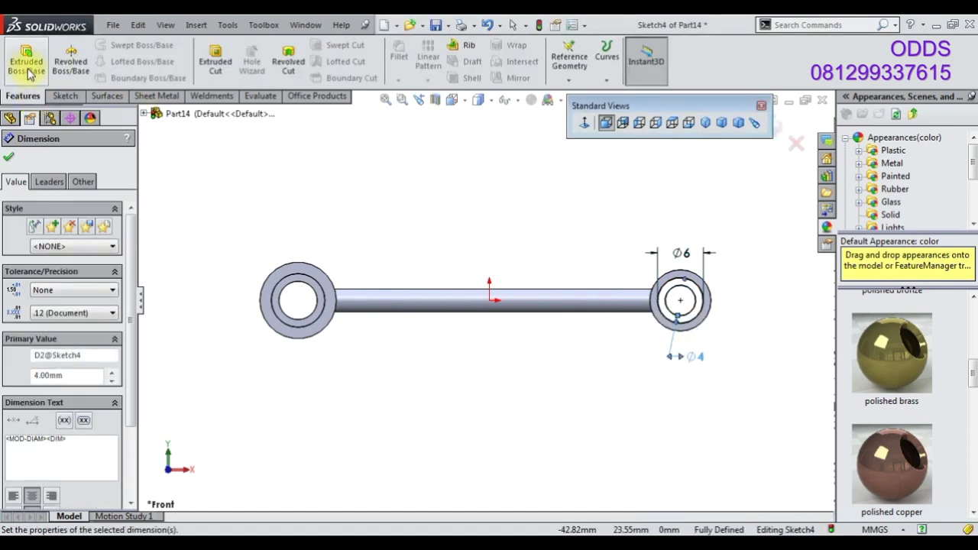
left_click(26, 58)
left_click(39, 239)
left_click(61, 310)
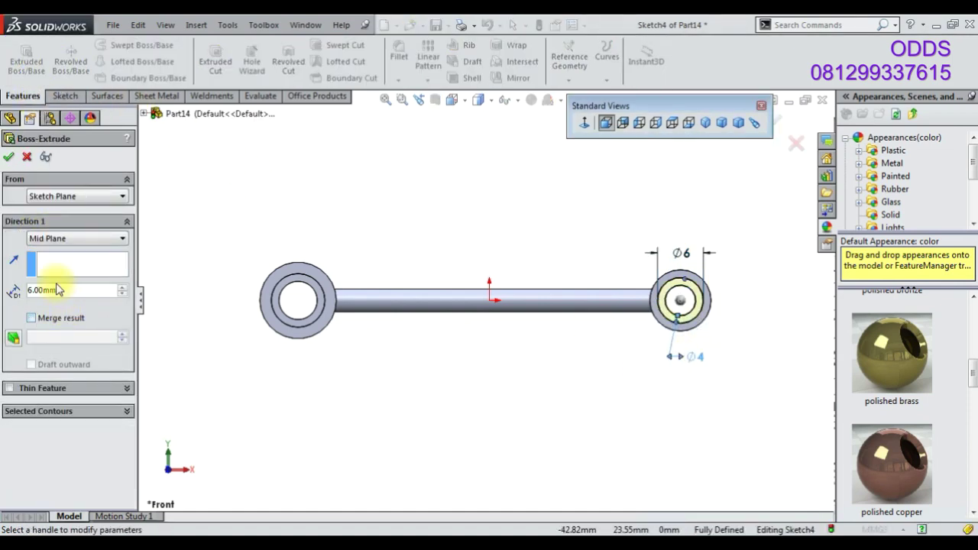
type("4")
key("Return")
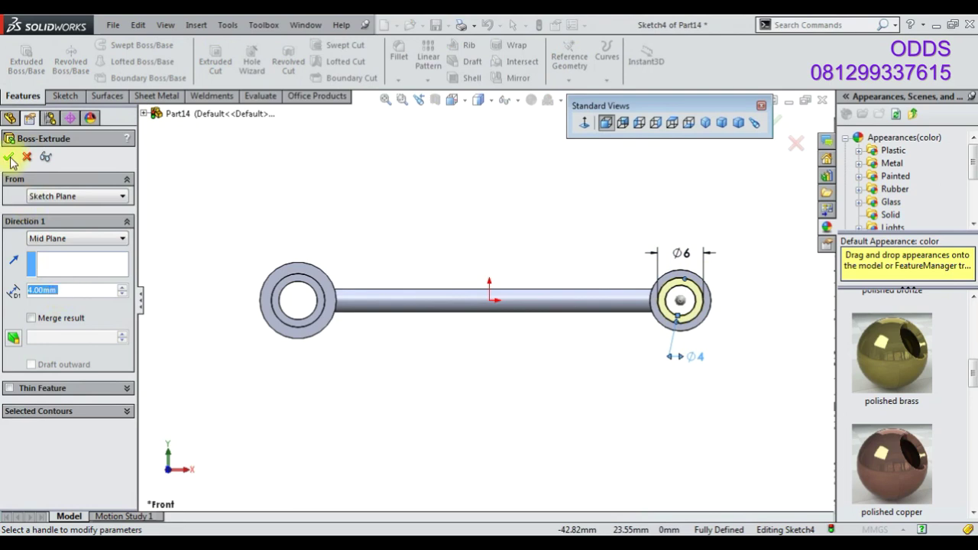
left_click(9, 158)
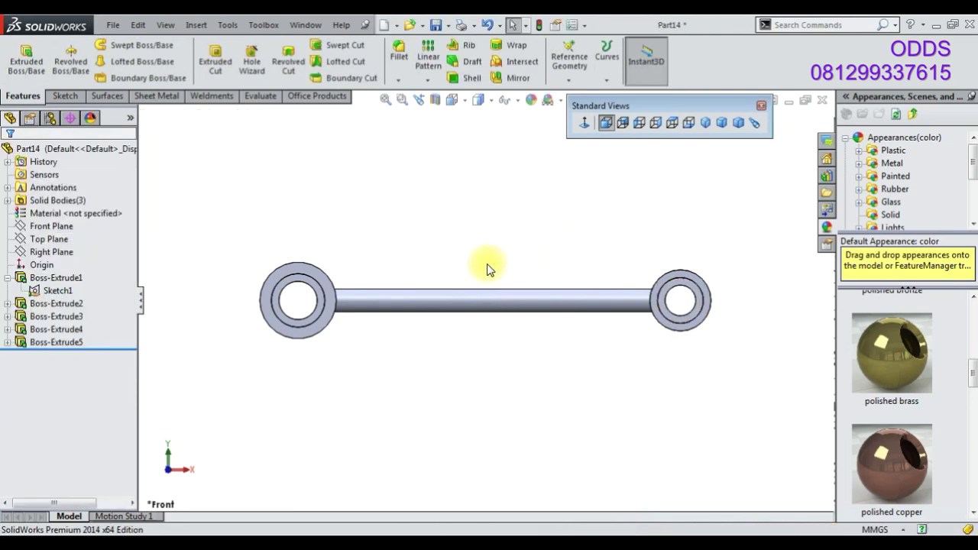
- Switch to Trimetric view and give the part a chromium plate finish
left_click(721, 123)
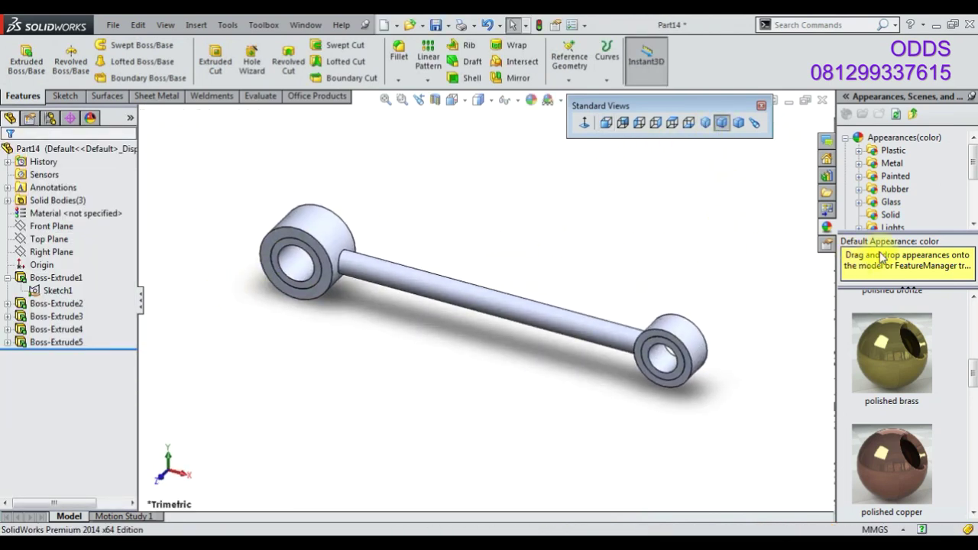
scroll(900, 362, "up", 3)
double_click(892, 450)
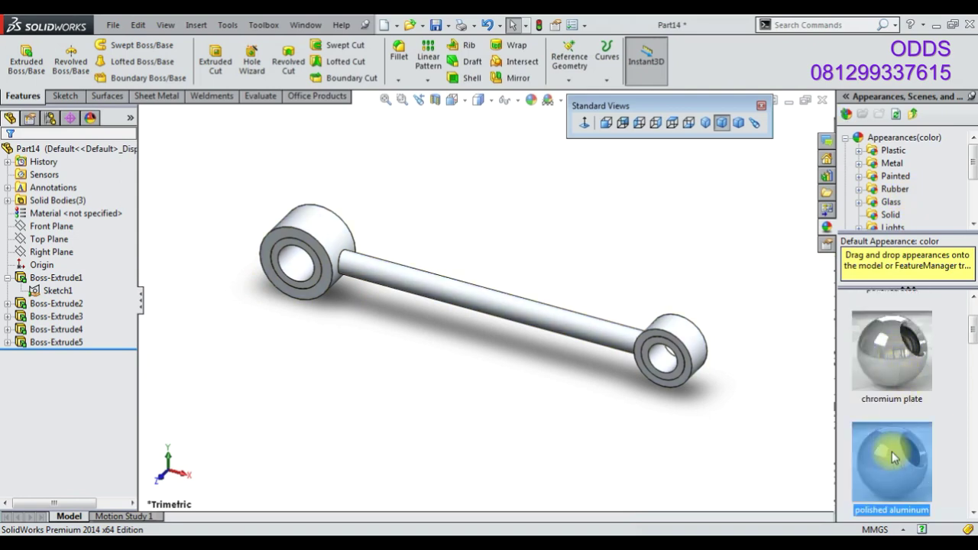
double_click(892, 362)
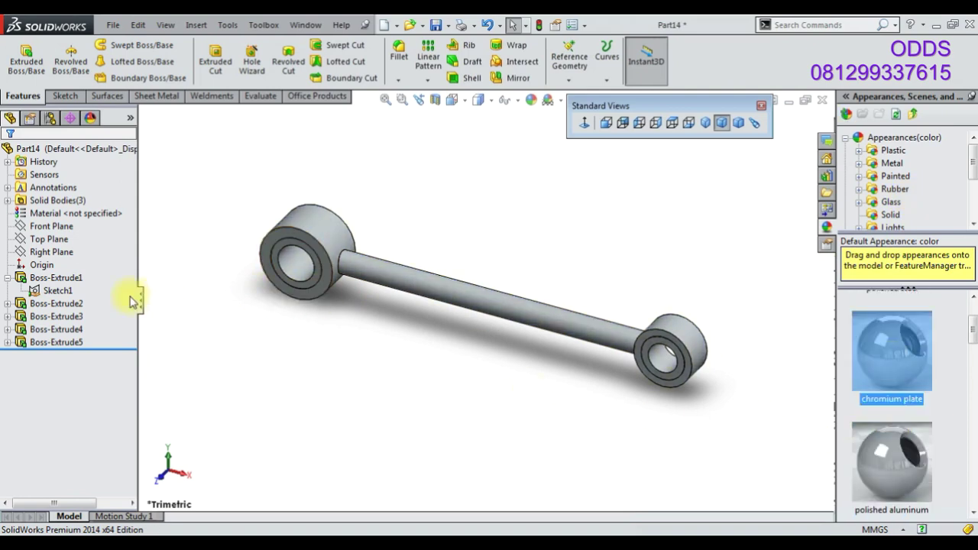
- Apply polished bronze to both boss bore features
left_click(68, 329)
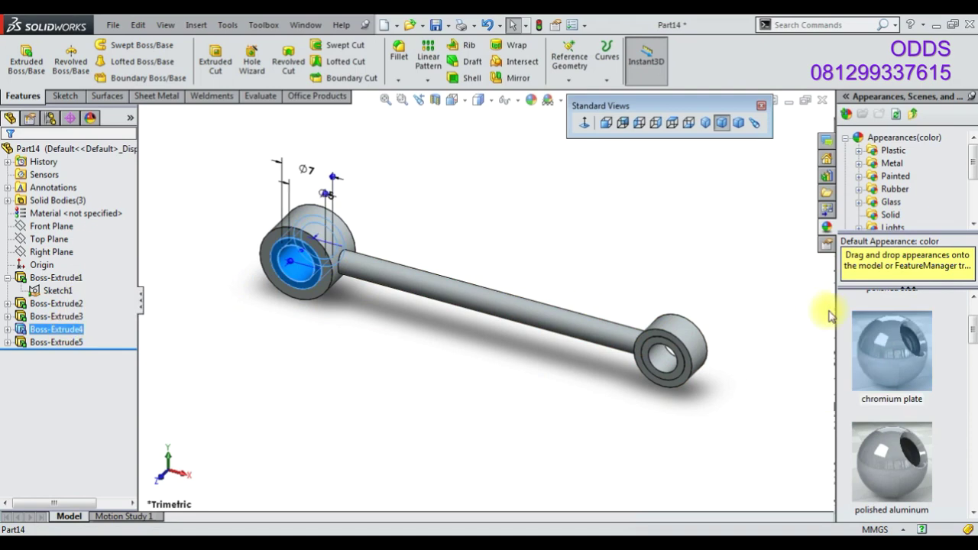
scroll(886, 381, "down", 3)
scroll(890, 446, "up", 2)
double_click(890, 446)
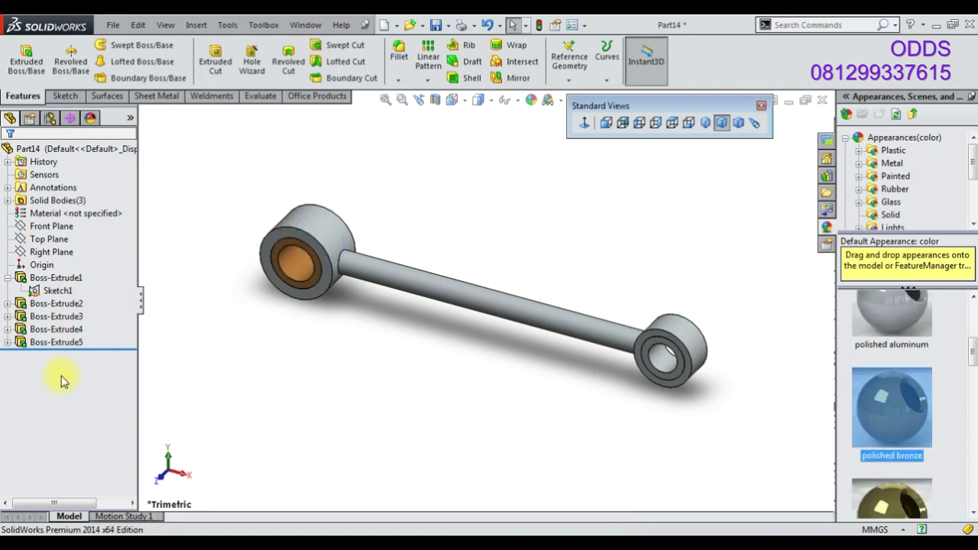
left_click(70, 342)
double_click(892, 429)
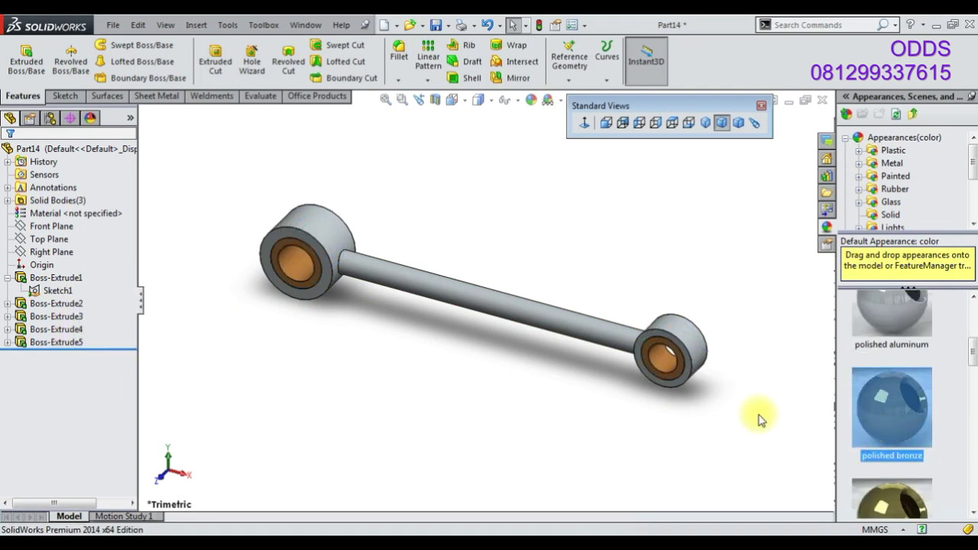
- Fillet both shaft-to-boss edges at 0.5 mm and return to Trimetric view
left_click(402, 72)
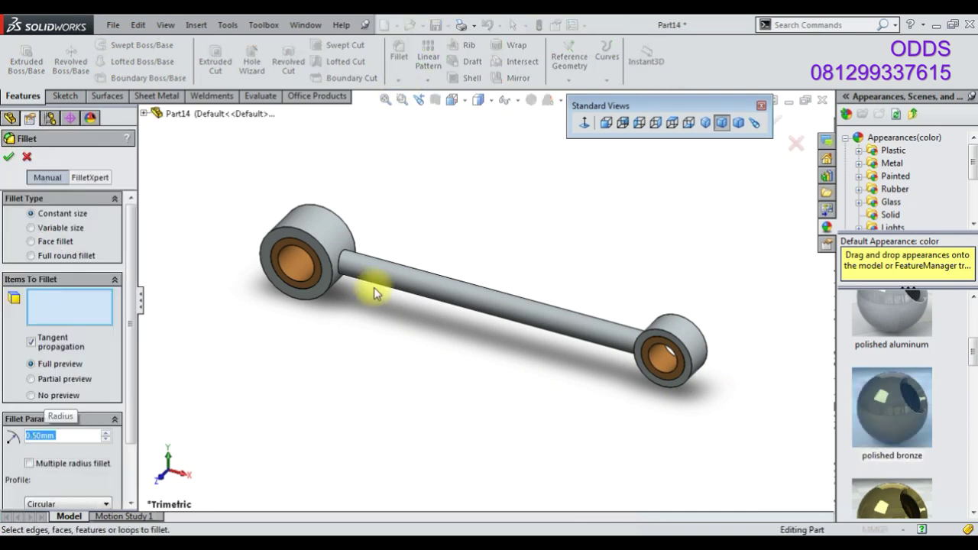
left_click(343, 263)
middle_click_drag(560, 304, 637, 362)
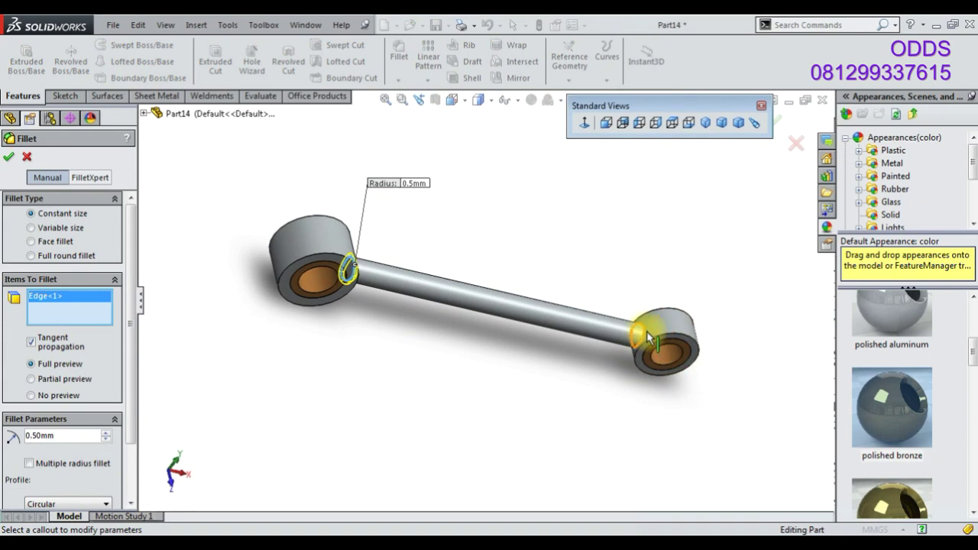
left_click(647, 329)
left_click(779, 121)
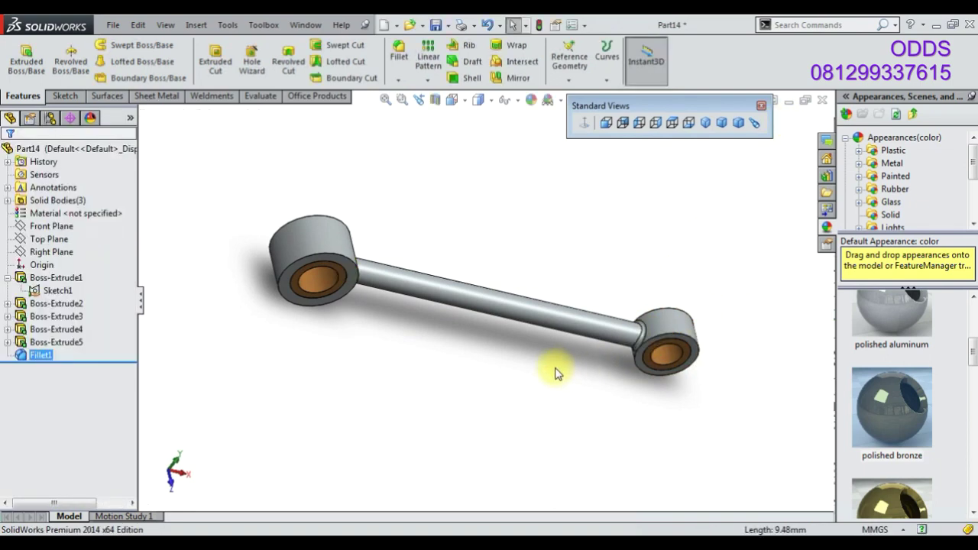
scroll(565, 366, "down", 3)
scroll(642, 359, "down", 2)
middle_click_drag(654, 366, 522, 415)
scroll(677, 233, "up", 3)
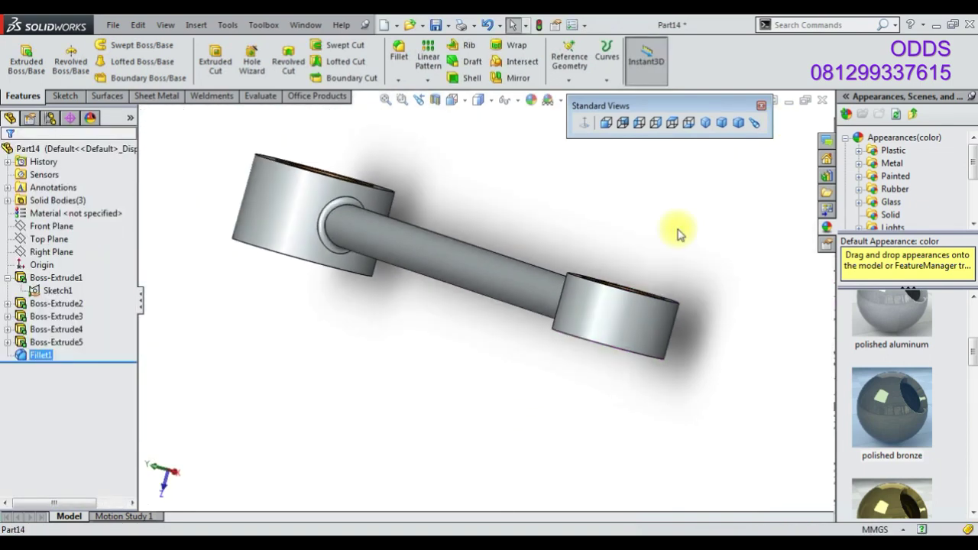
left_click(721, 124)
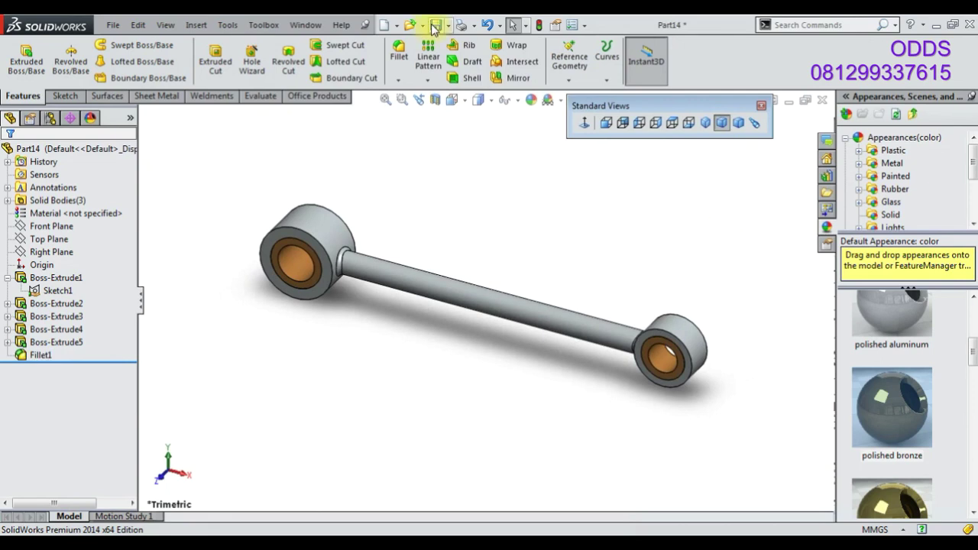
left_click(434, 25)
- Save the part as 208 WTR PUMP CONROD
left_click(572, 283)
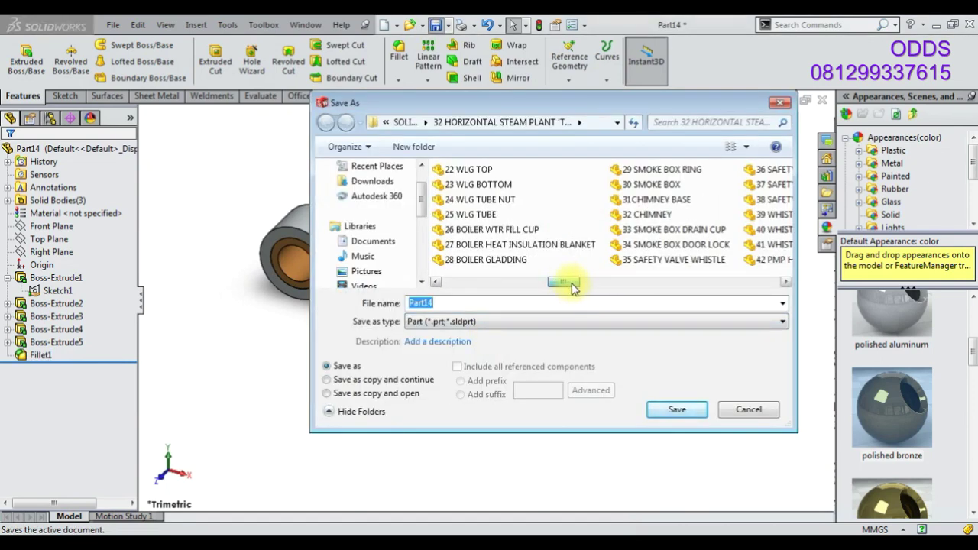
left_click_drag(572, 283, 710, 282)
left_click(604, 199)
double_click(480, 303)
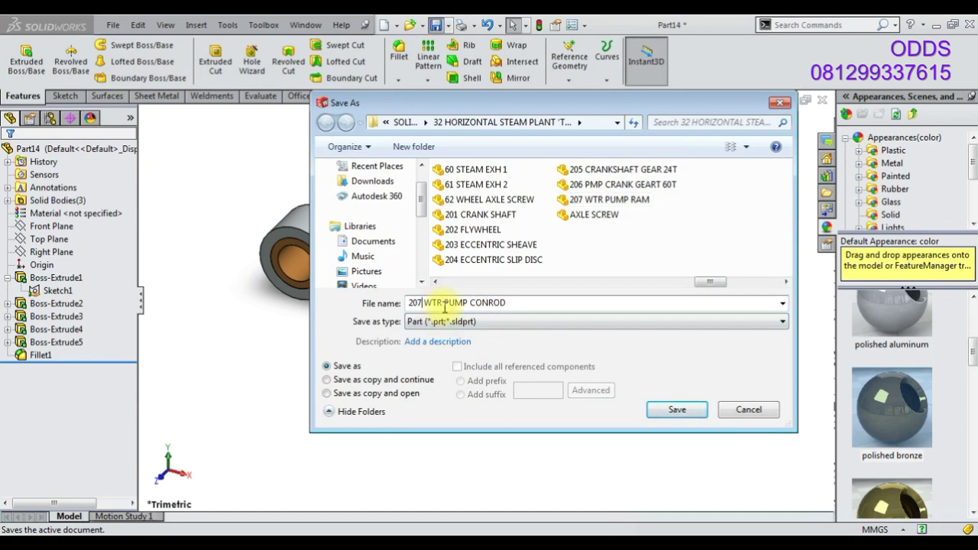
key("Return")
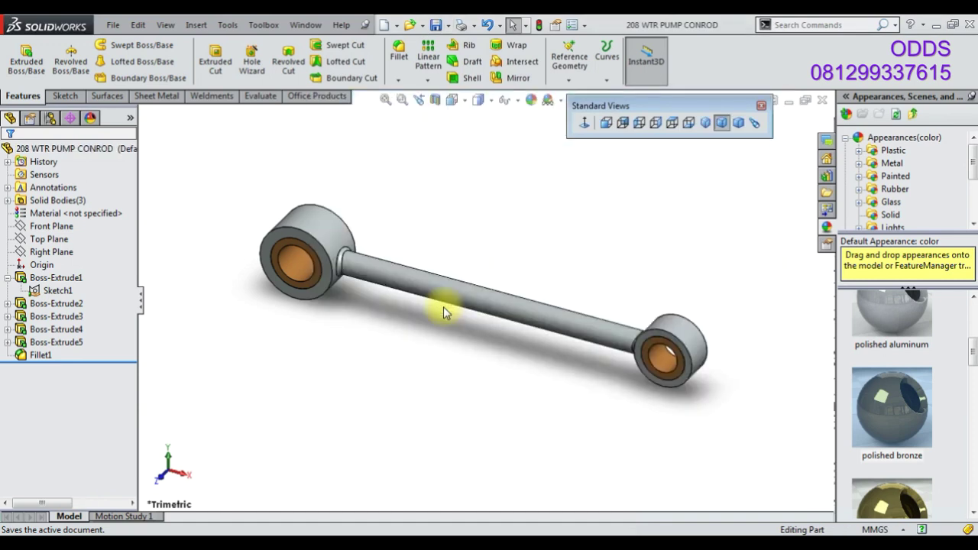
scroll(894, 497, "down", 1)
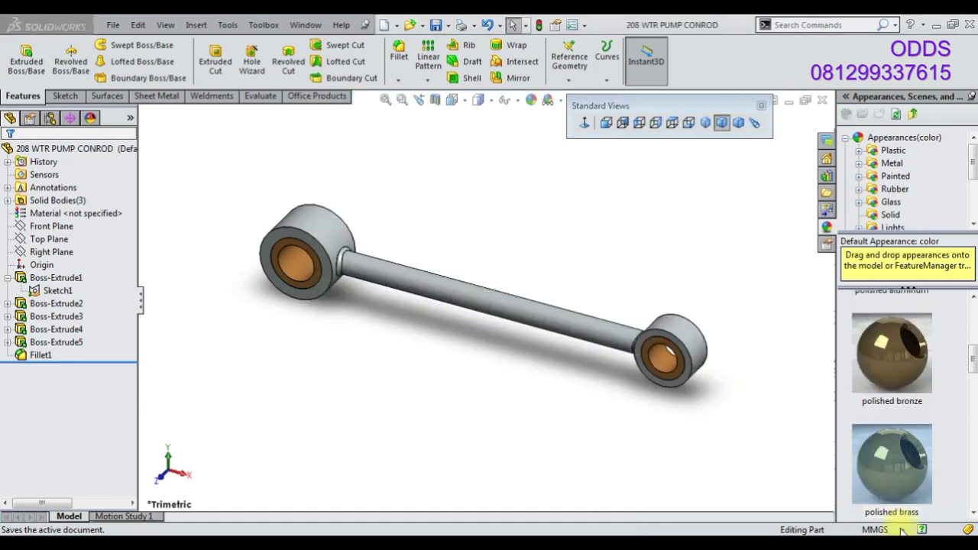
- Create a new blank part and apply the Plain White scene
left_click(386, 26)
left_click(507, 459)
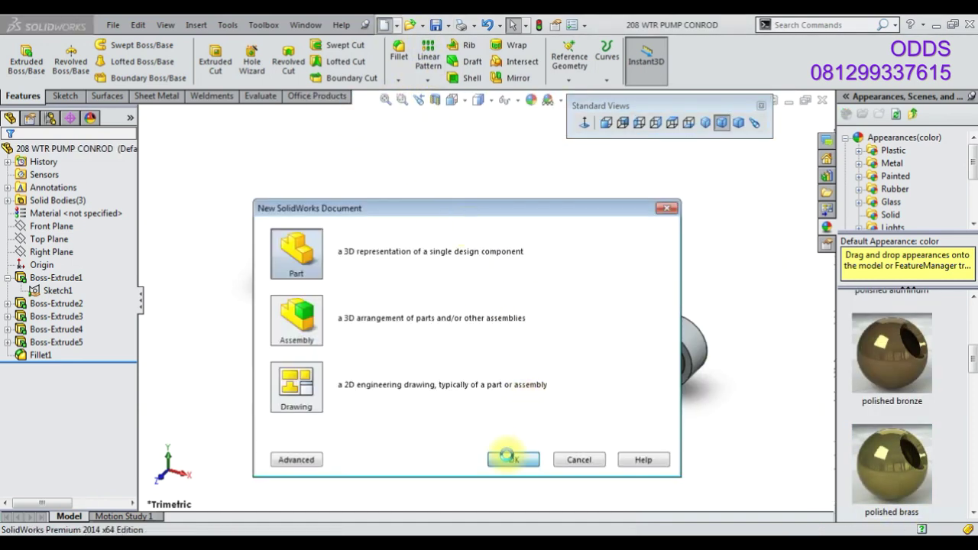
left_click(549, 100)
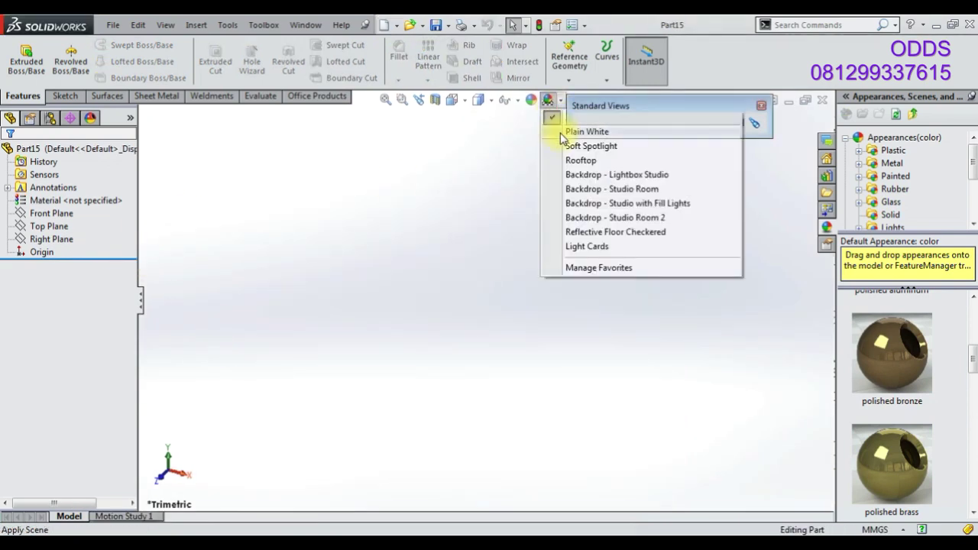
left_click(581, 120)
right_click(67, 212)
- On Front Plane, draw lines outlining the hub from the origin up toward the rim
left_click(72, 196)
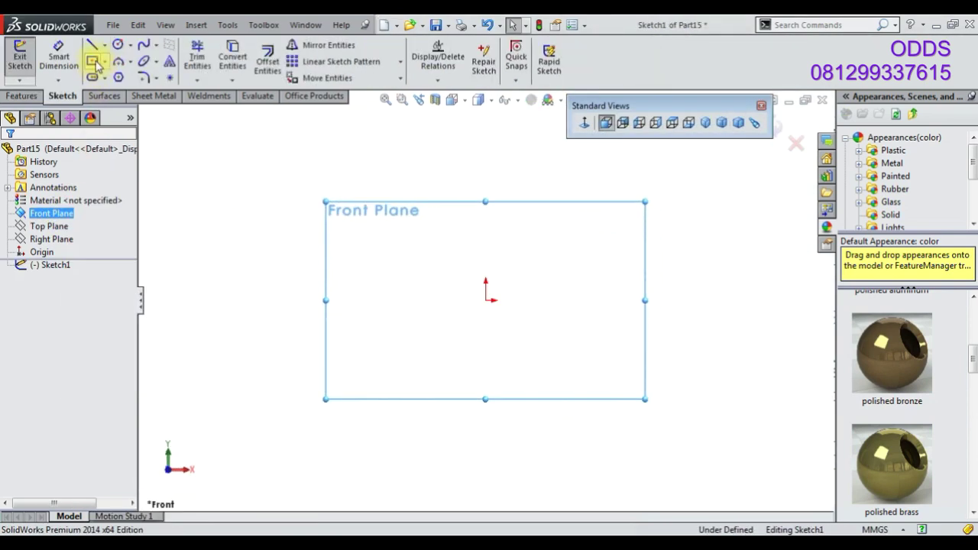
key("l")
left_click(486, 299)
left_click(375, 300)
left_click(375, 262)
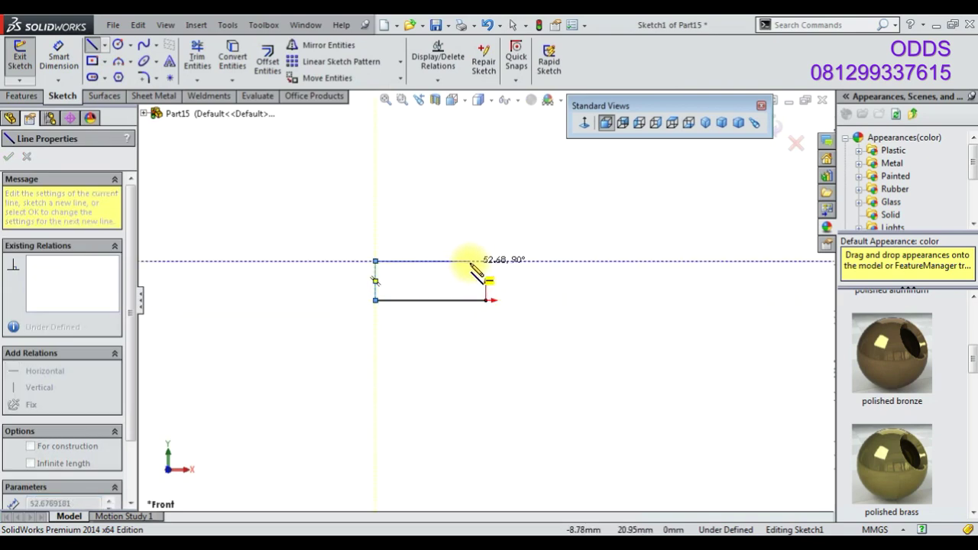
left_click(470, 262)
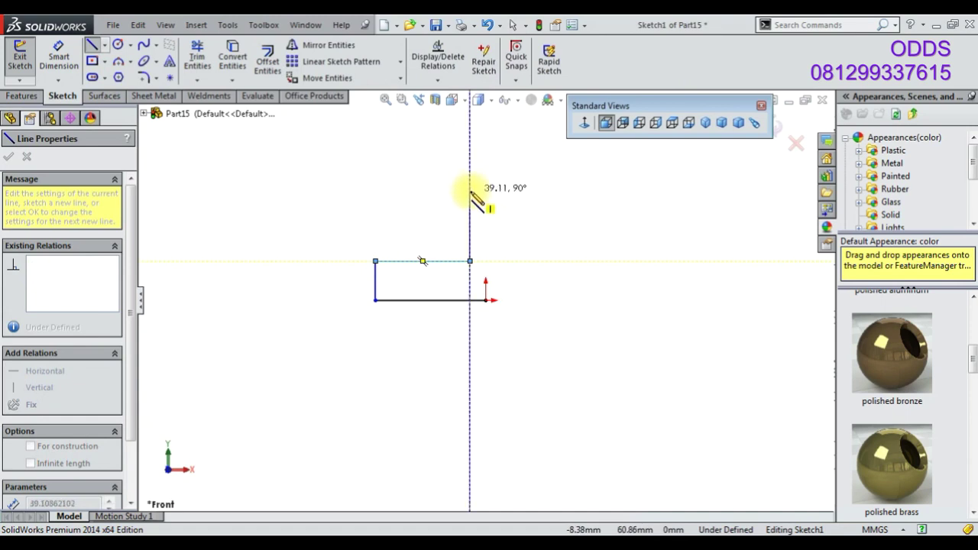
left_click(469, 237)
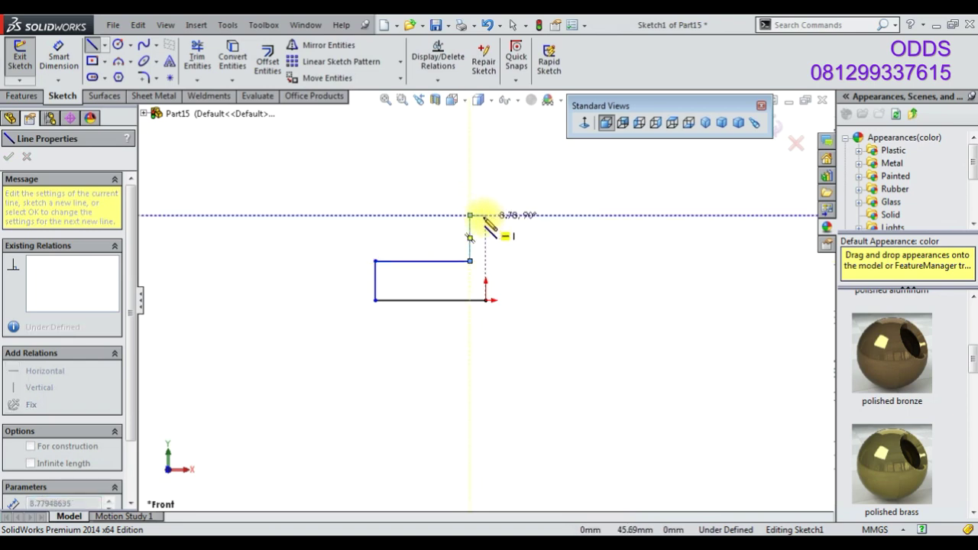
left_click(472, 215)
- Add the lip, V-groove notch and right rim side, closing the profile
left_click(480, 216)
left_click(494, 237)
left_click(504, 216)
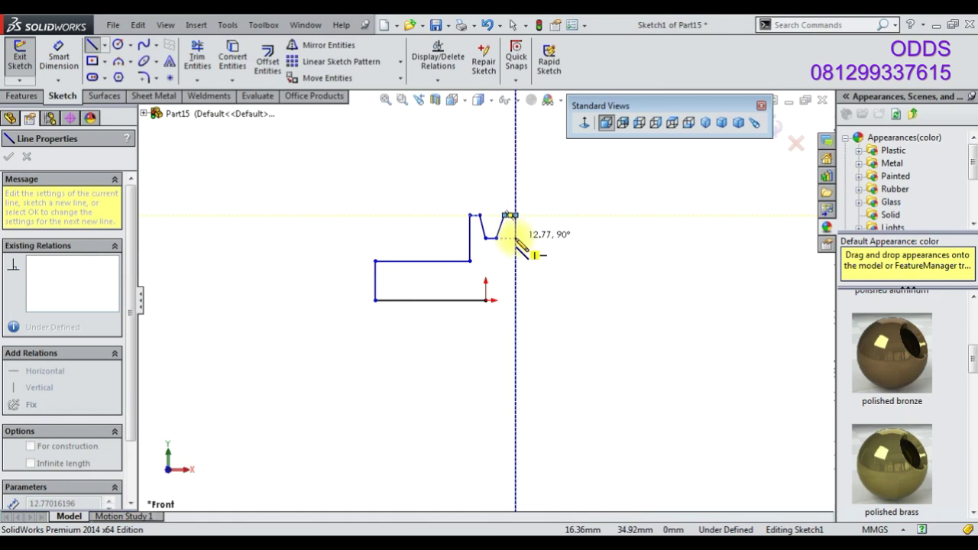
left_click(516, 287)
left_click(376, 288)
left_click(197, 58)
scroll(386, 366, "down", 2)
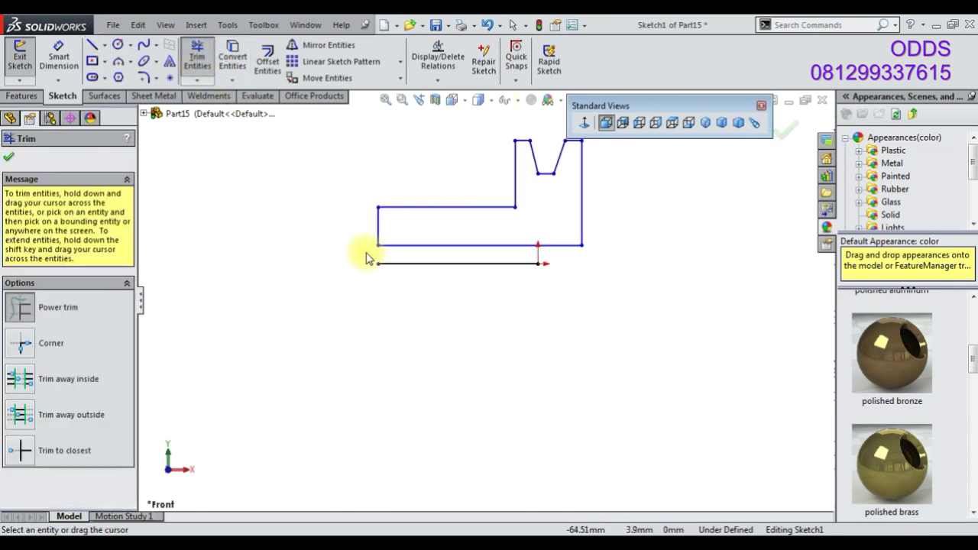
- Leave trimming and draw a line from the groove bottom up to the origin
right_click(330, 205)
left_click(340, 244)
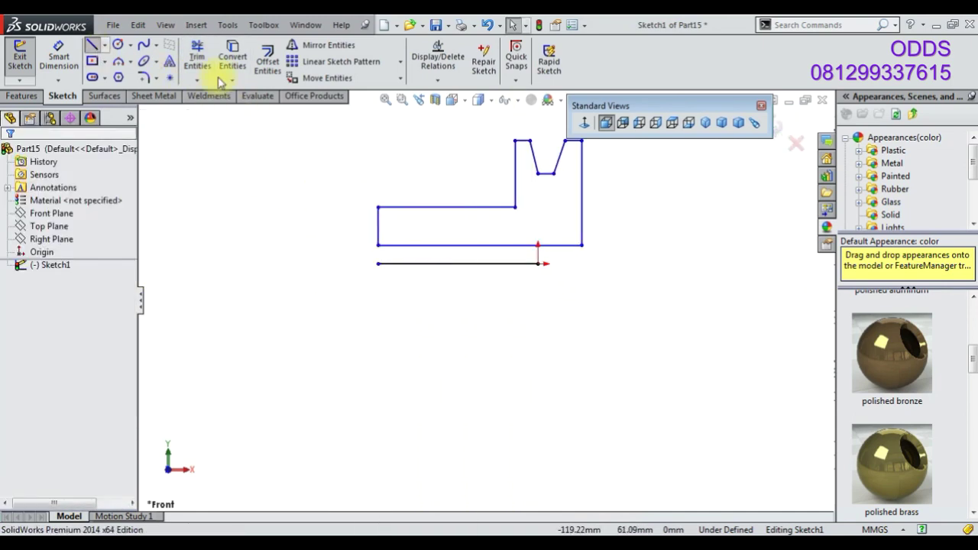
left_click(539, 263)
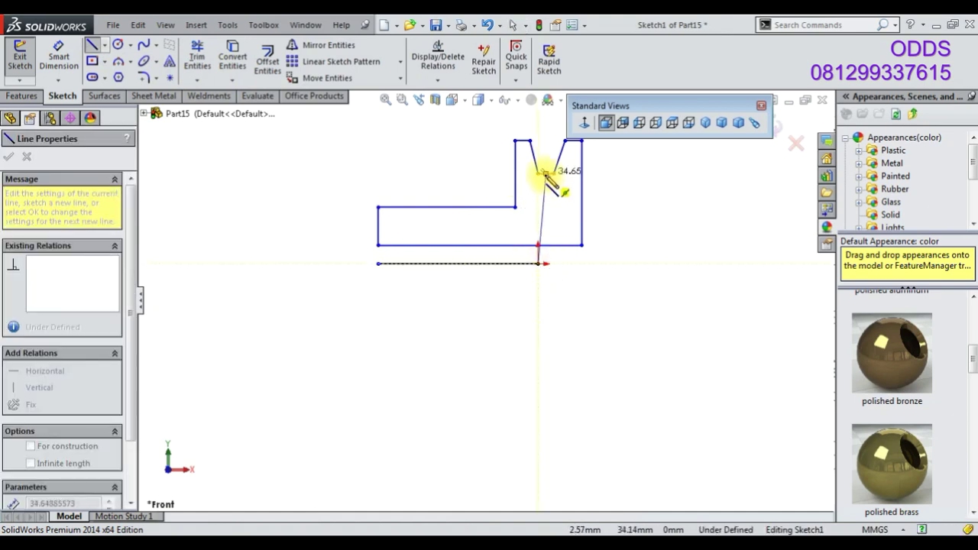
left_click(545, 173)
right_click(367, 178)
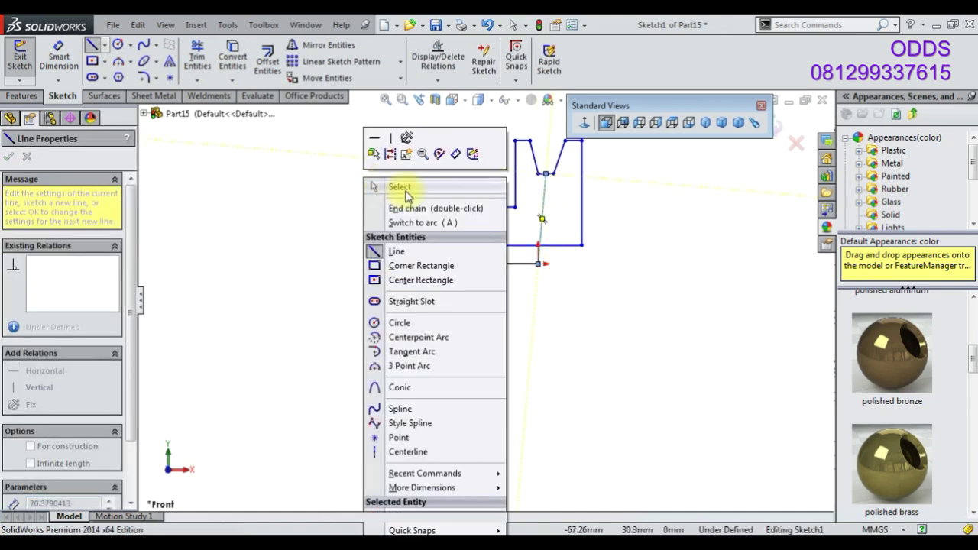
left_click(384, 186)
- Make the new line vertical and turn it and the bottom axis line into construction lines
left_click(545, 226)
left_click(599, 158)
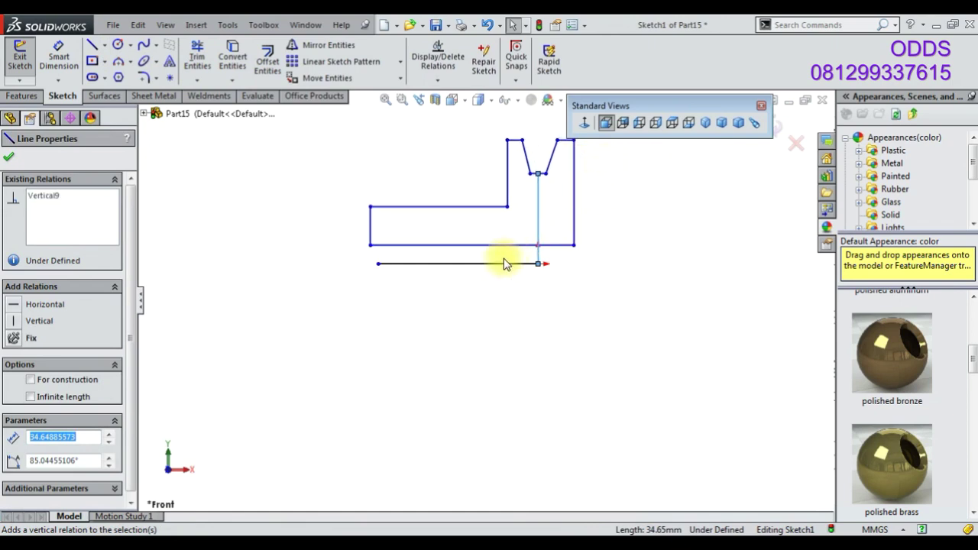
left_click(31, 380)
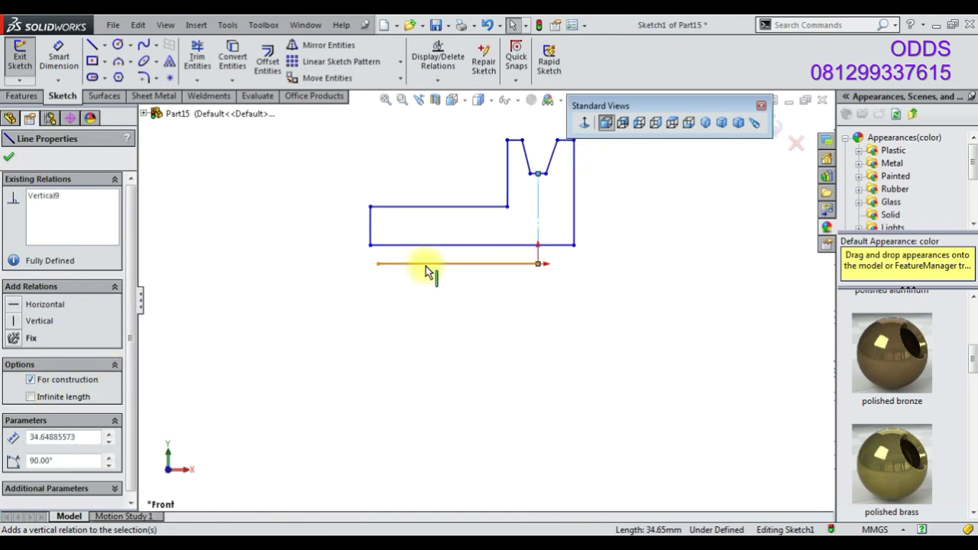
left_click(416, 264)
left_click(31, 379)
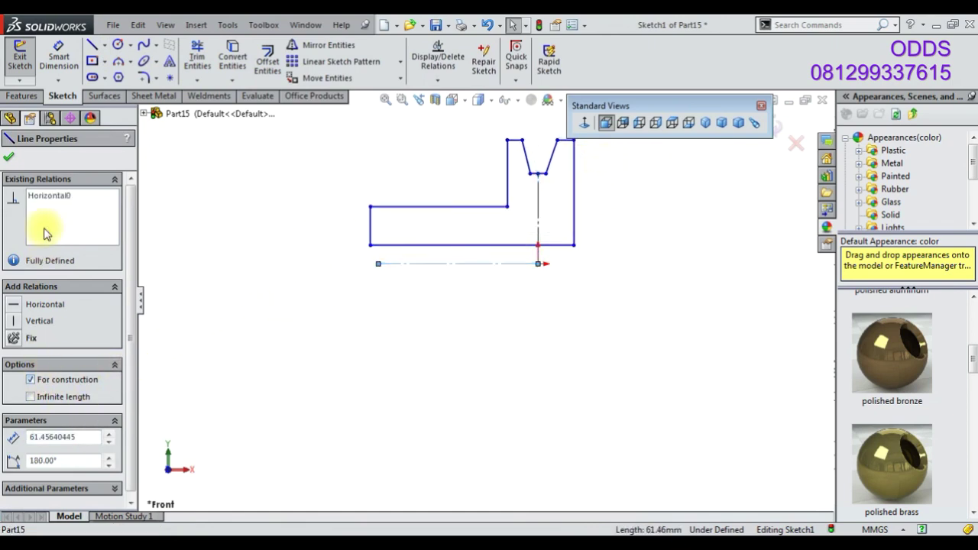
left_click(9, 157)
scroll(563, 170, "down", 3)
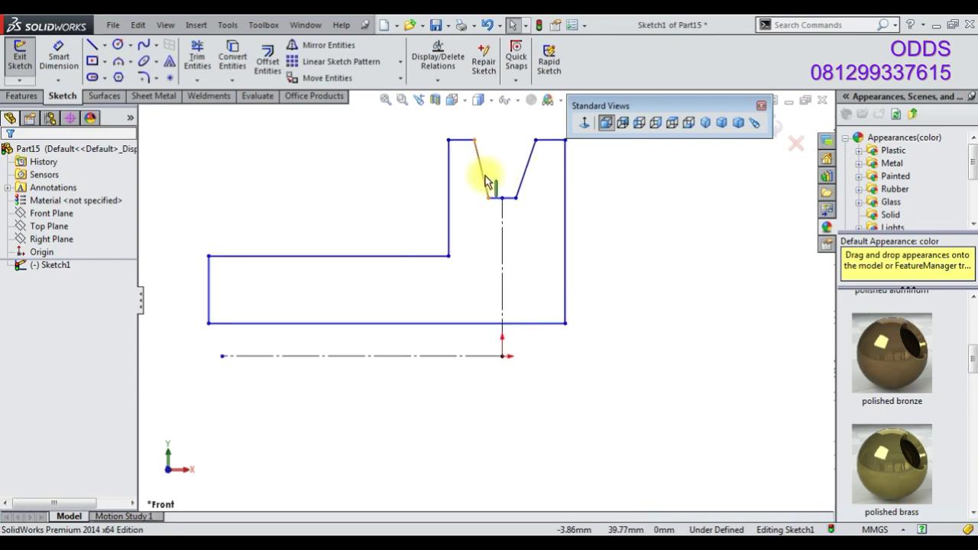
- Make the two V-groove sides symmetric about the vertical centreline
left_click(502, 233)
left_click(529, 160, "ctrl")
left_click(538, 161, "ctrl")
key("z")
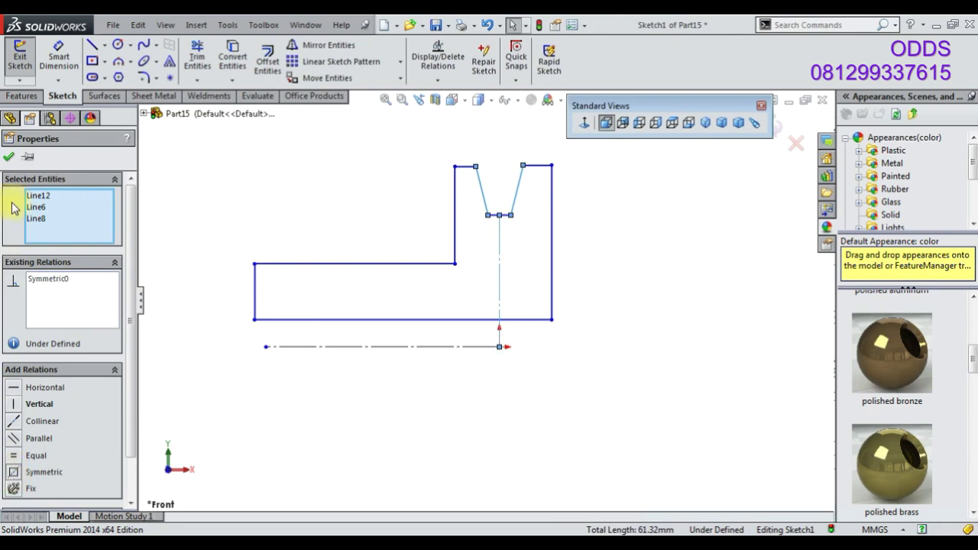
left_click(10, 159)
key("z")
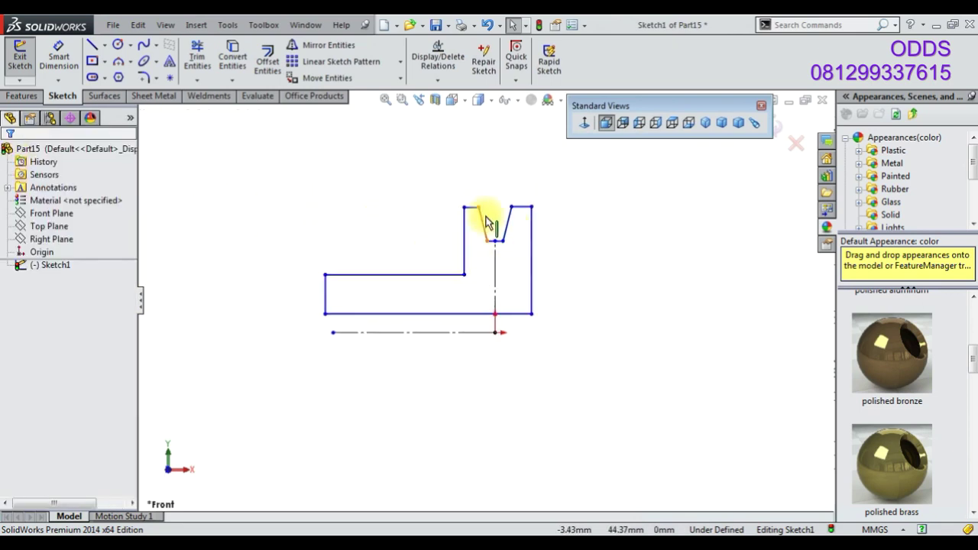
- Make the left and right rim top edges equal length
left_click(475, 216)
left_click(522, 208, "ctrl")
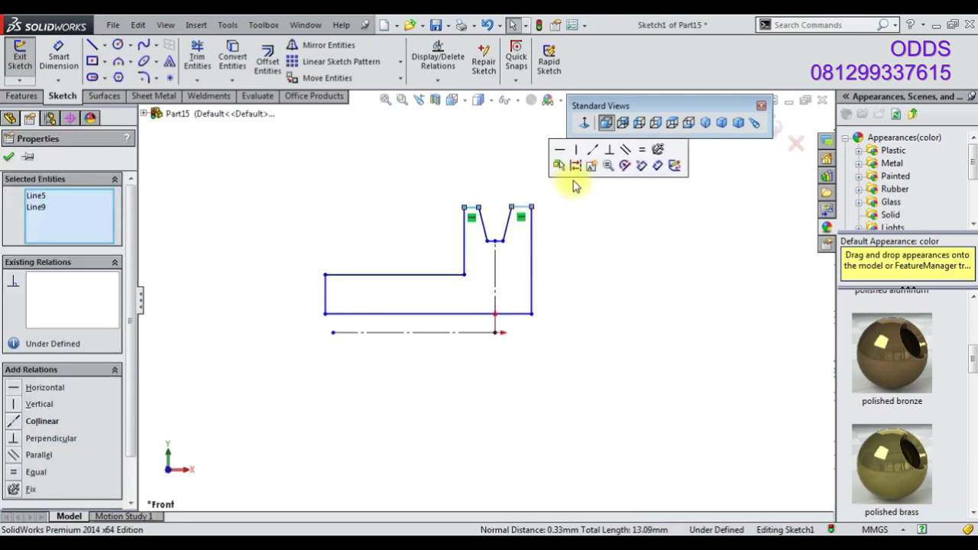
left_click(641, 150)
left_click(609, 340)
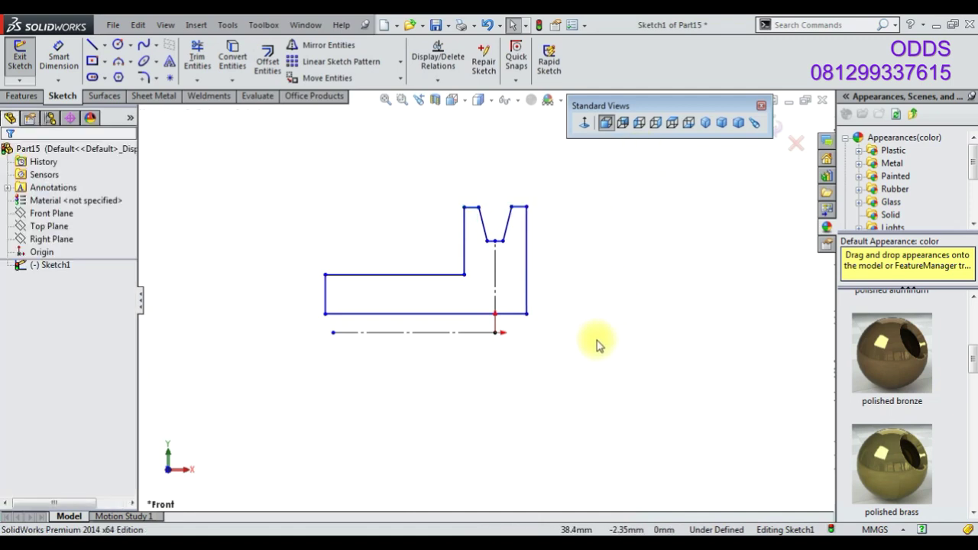
- Dimension the bore line 8 mm from the axis and the step height 15 mm
left_click(59, 57)
left_click(382, 332)
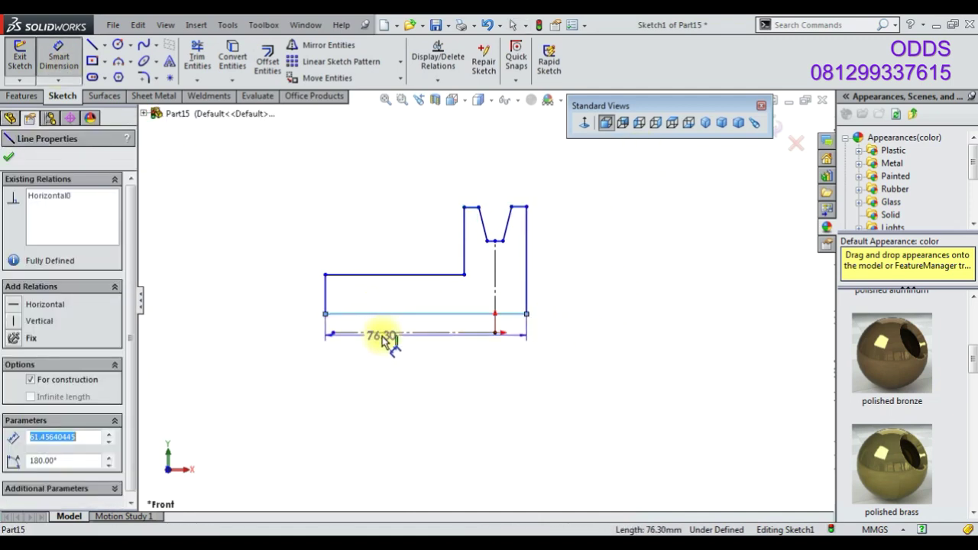
left_click(283, 350)
type("8")
key("Return")
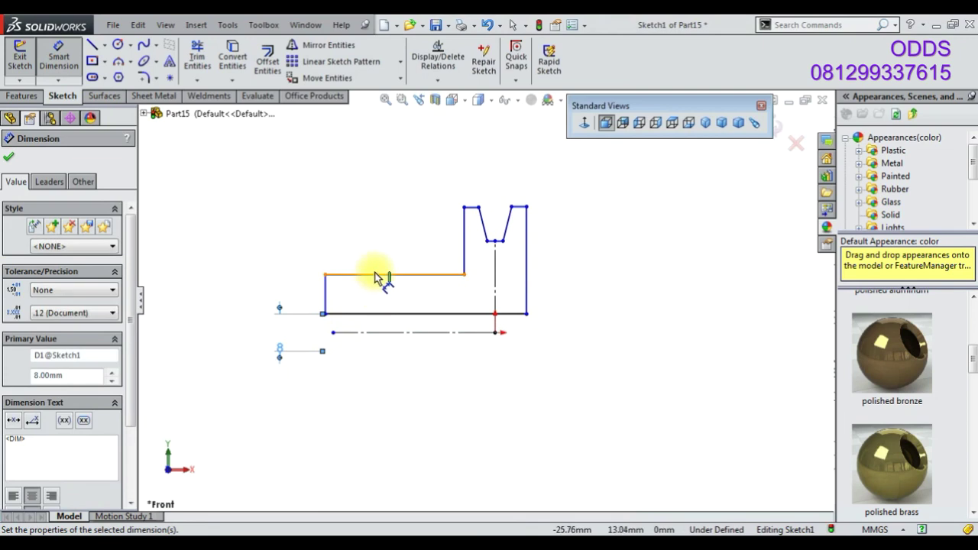
left_click(376, 276)
left_click(254, 320)
type("15")
key("Return")
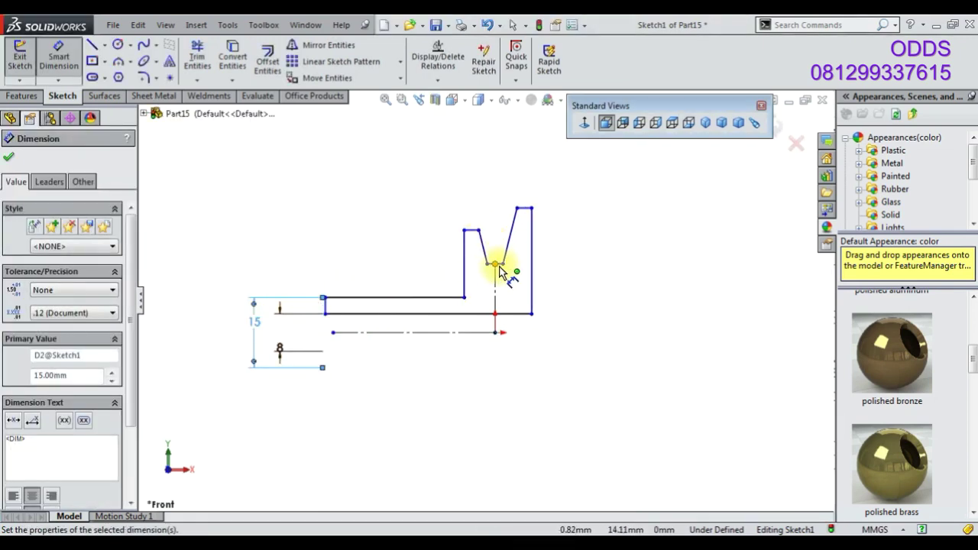
- Dimension the groove bottom height 22 mm and the overall height 30 mm
scroll(501, 271, "down", 3)
left_click(491, 274)
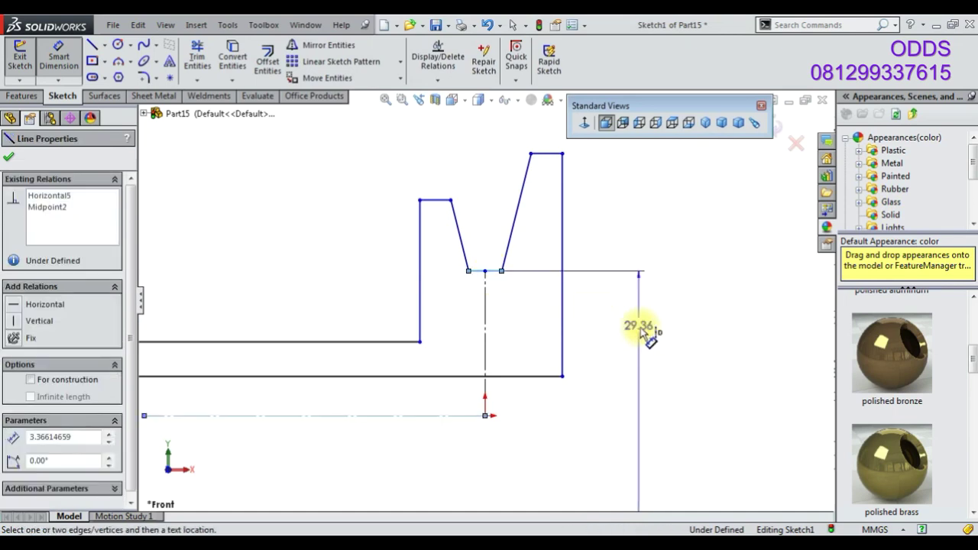
left_click(641, 373)
type("22")
key("Return")
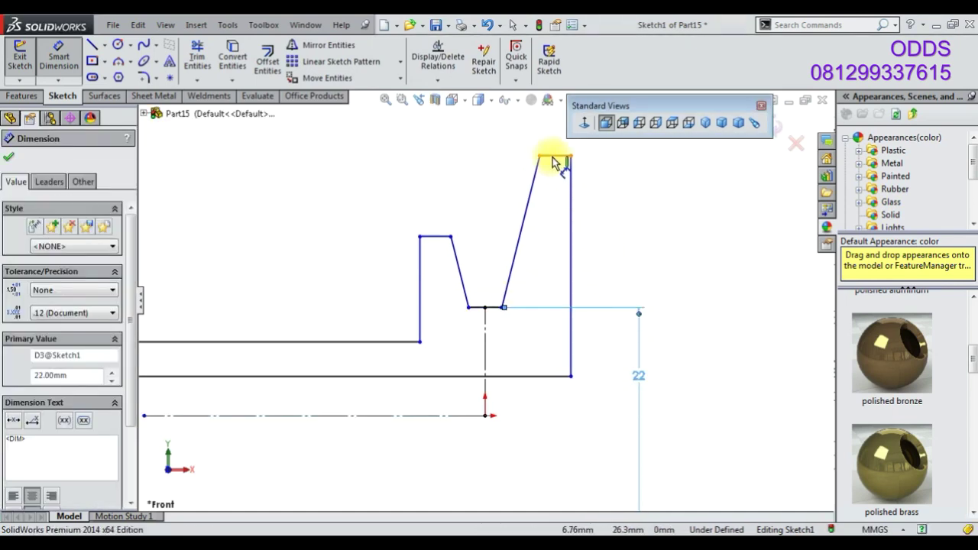
left_click(569, 156)
left_click(705, 390)
type("30")
key("Return")
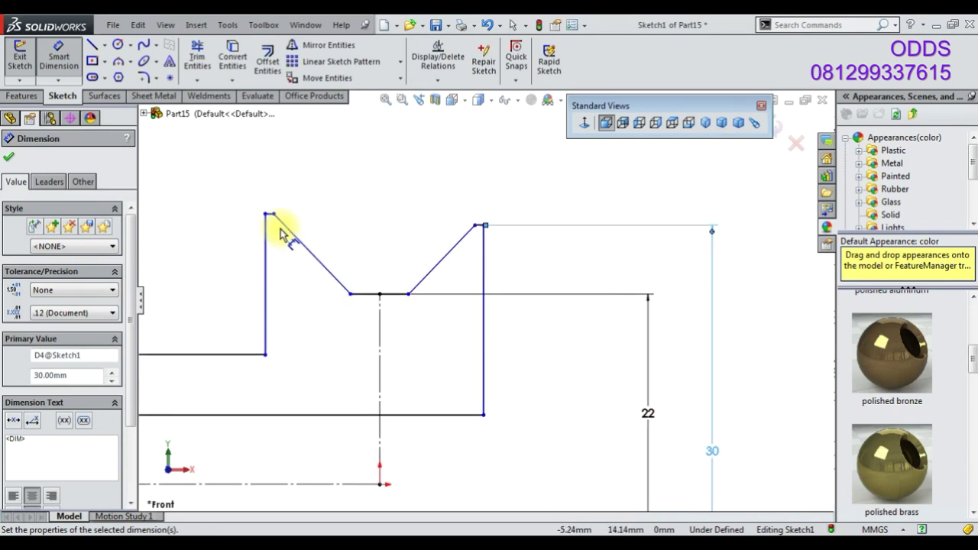
- Make the two rim tops collinear and drag the rim corner left to reshape the groove
scroll(282, 233, "down", 3)
left_click(304, 221)
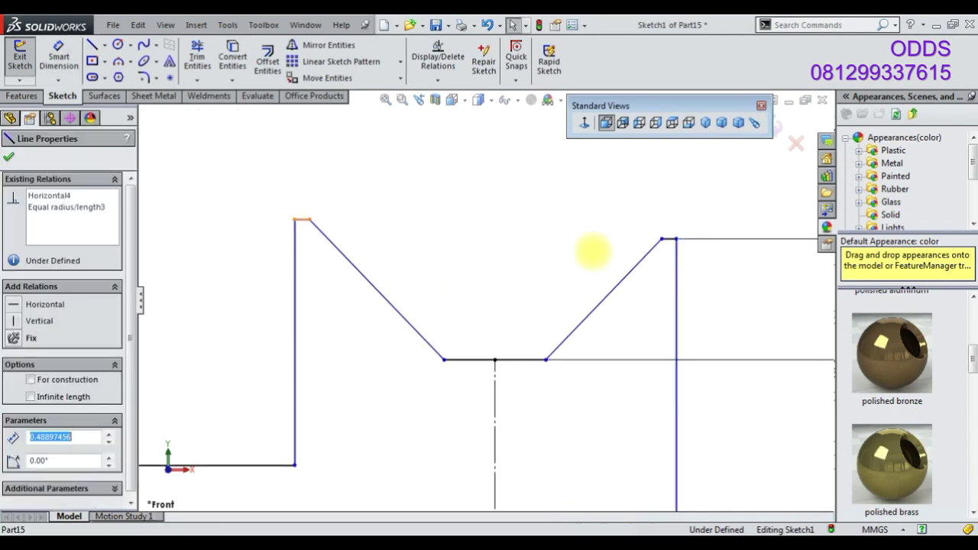
left_click(669, 247, "ctrl")
left_click(735, 186)
left_click(646, 246)
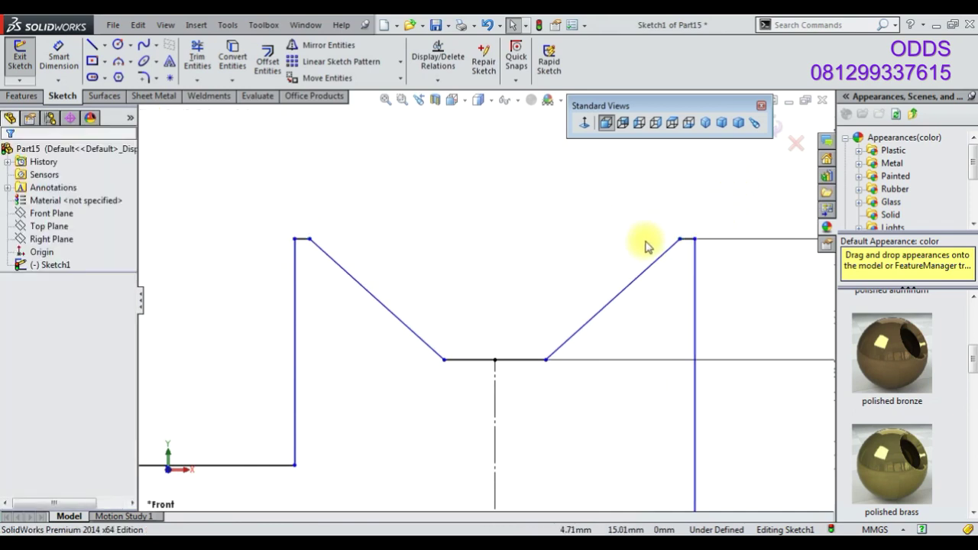
left_click_drag(682, 244, 527, 267)
scroll(528, 306, "up", 5)
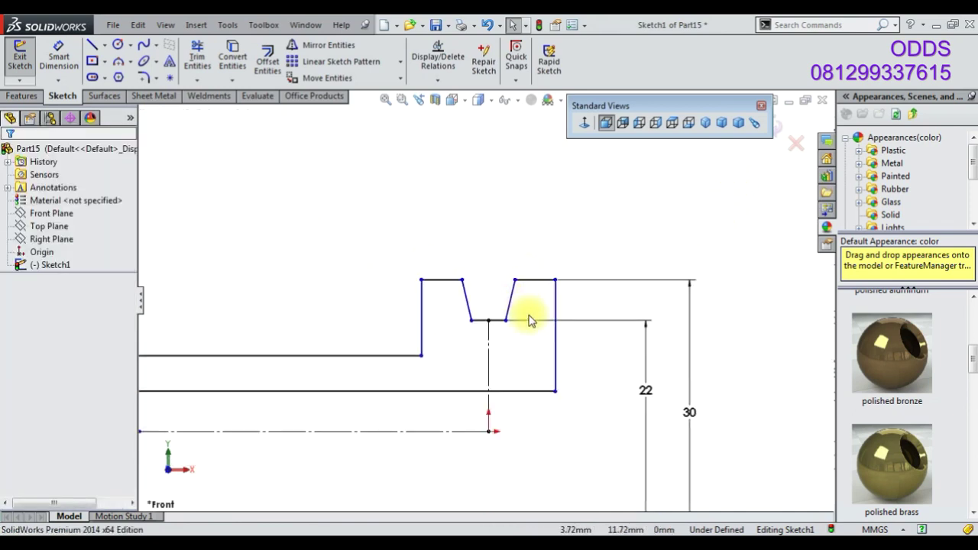
scroll(531, 351, "up", 5)
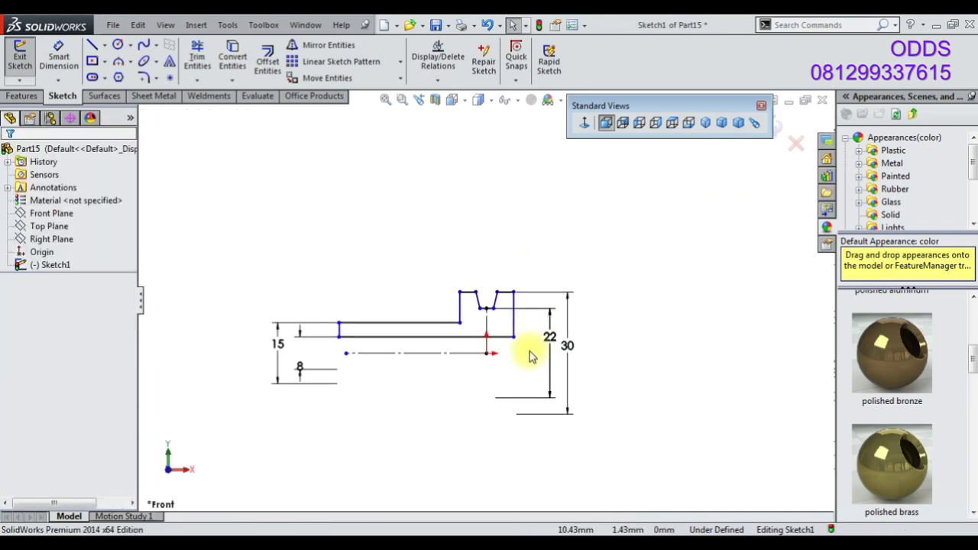
- Dimension the rim segment width 2 mm, then try and undo a 6 mm groove bottom width
left_click(61, 67)
scroll(489, 259, "down", 3)
left_click(506, 318)
left_click(514, 283)
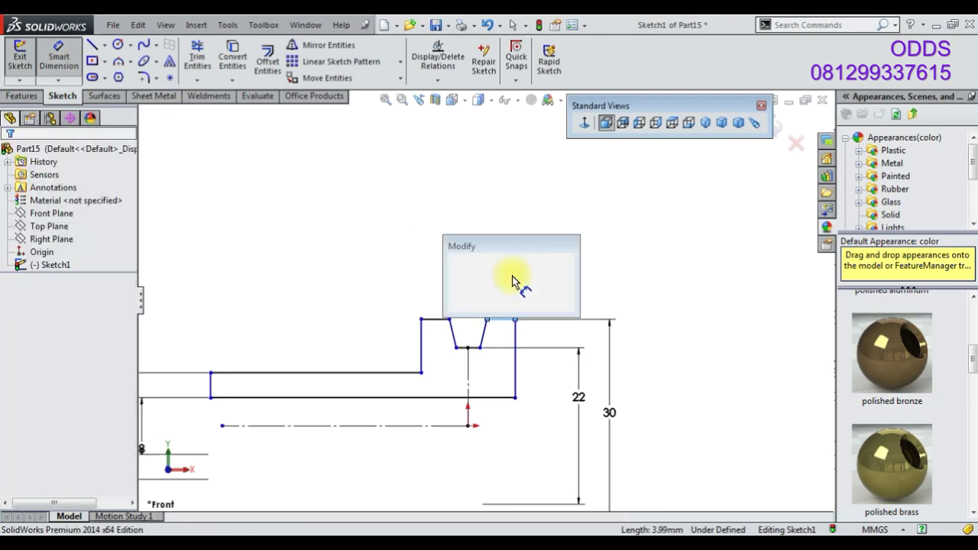
type("2")
key("Return")
left_click(441, 356)
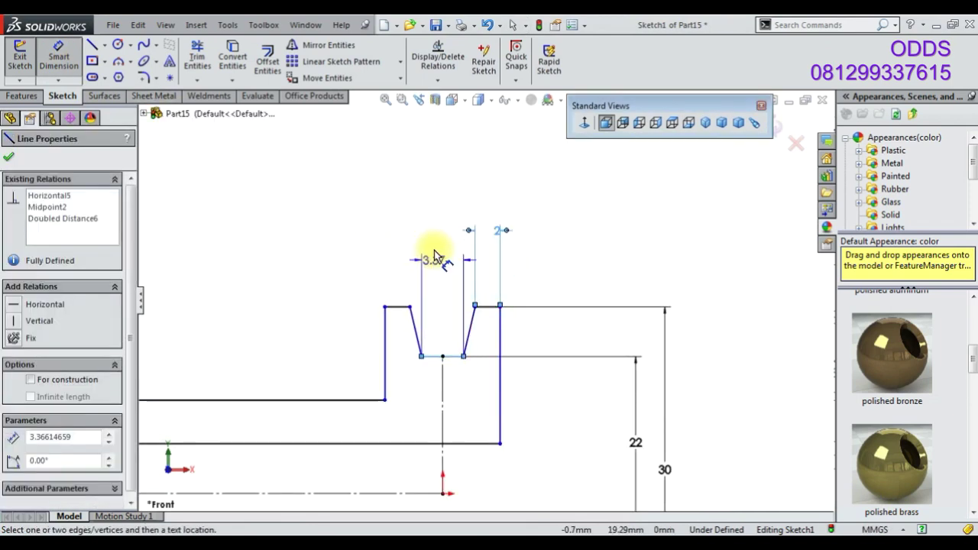
left_click(434, 251)
type("6")
key("Return")
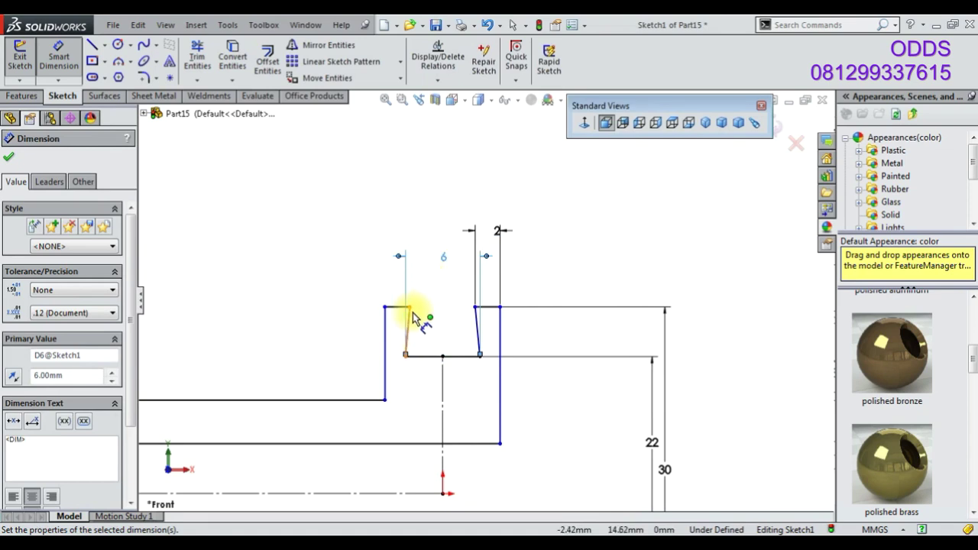
key("ctrl+z")
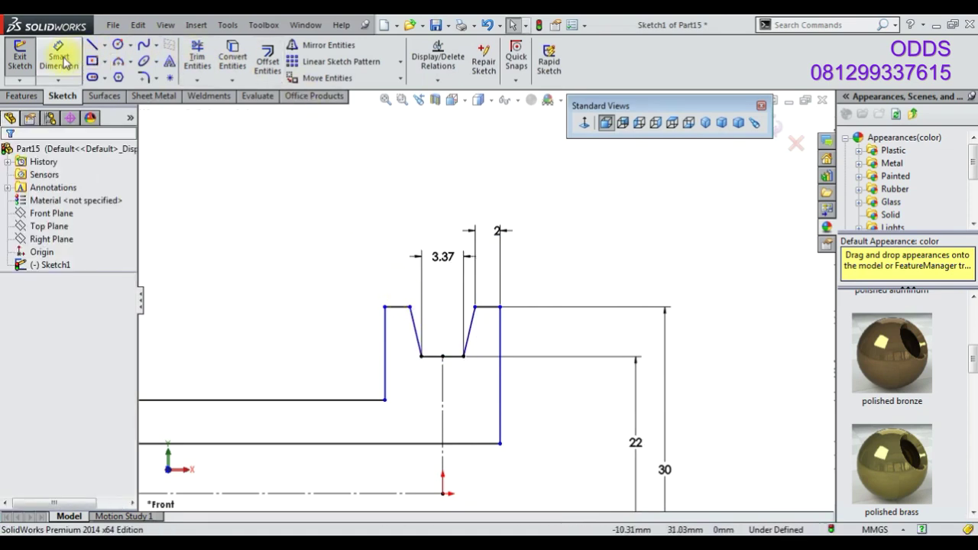
- Add a 1 mm slope offset and a 6 mm groove bottom width
left_click(65, 63)
left_click(463, 356)
left_click(474, 306)
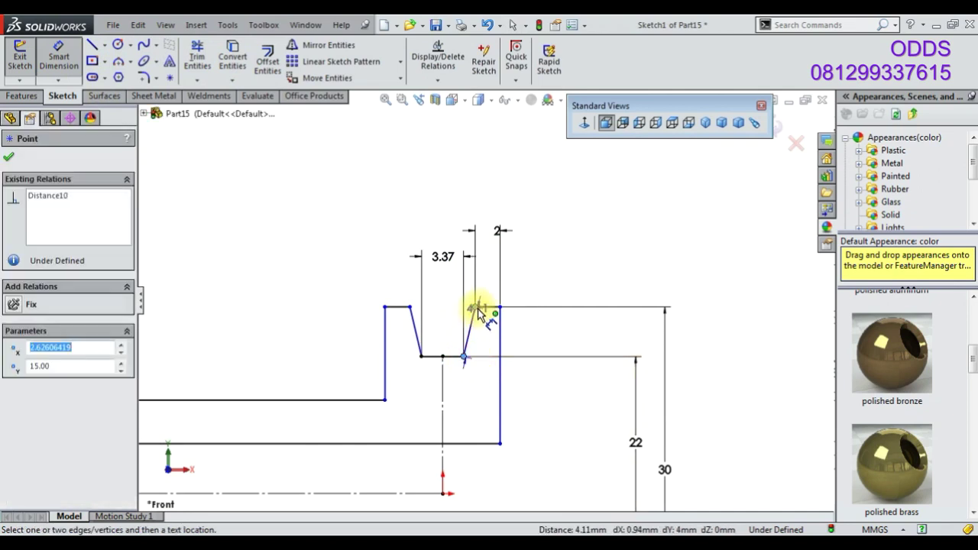
left_click(469, 271)
type("1")
key("Return")
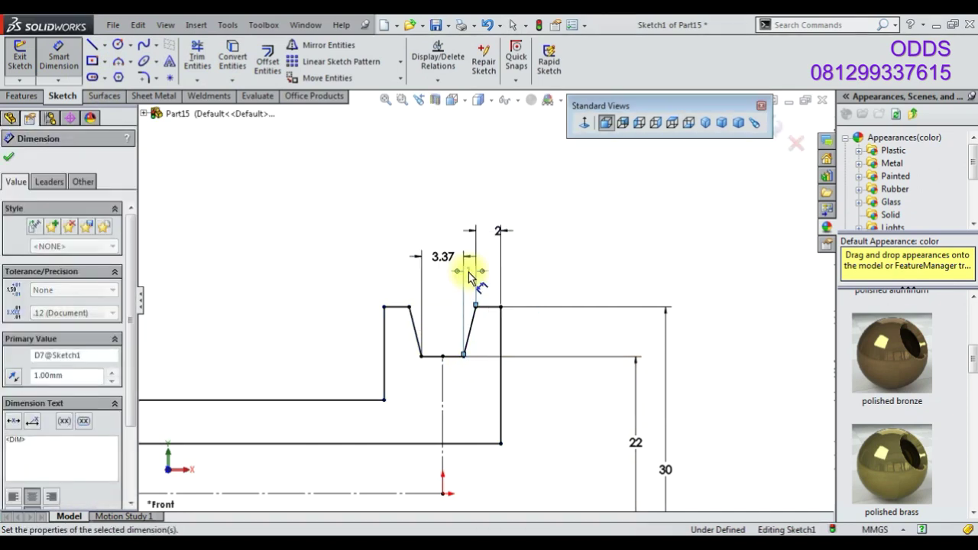
left_click(440, 259)
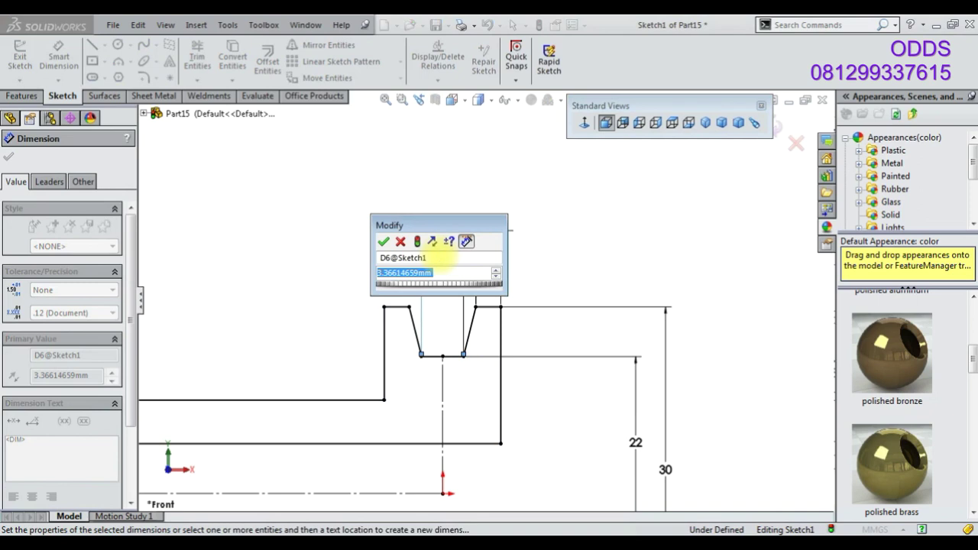
type("6")
key("Return")
- Dimension the lower step length to 8 mm
left_click(367, 370)
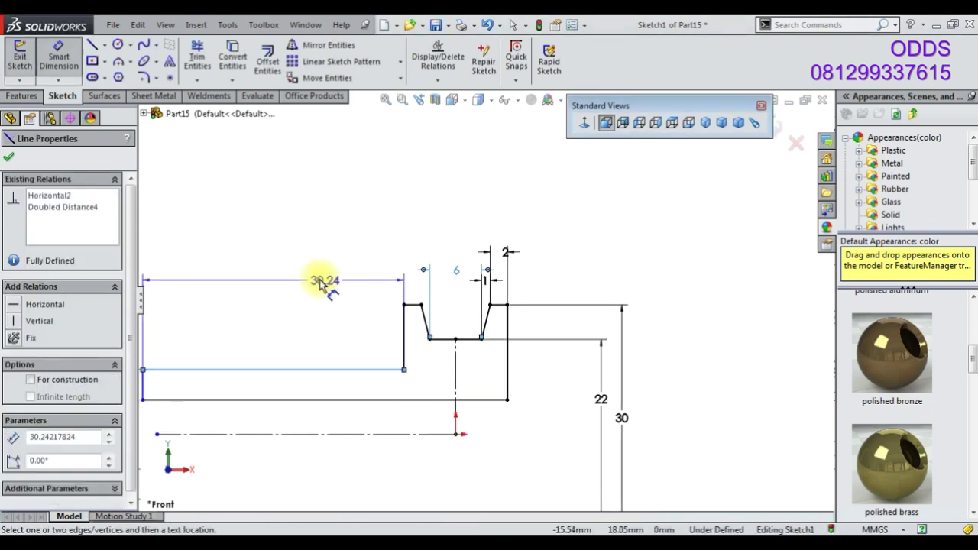
left_click(321, 283)
type("8")
key("Return")
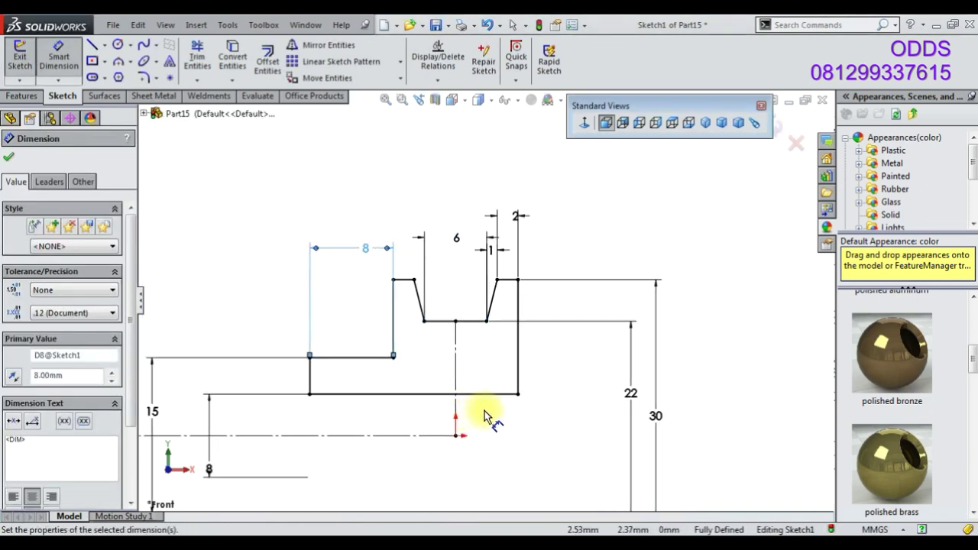
left_click(563, 448)
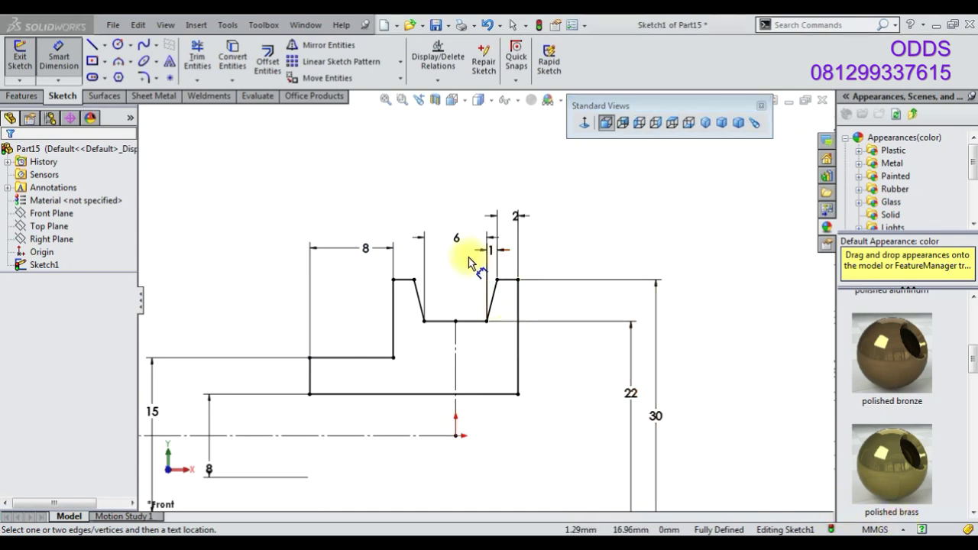
- Change the groove width to 3 mm and the slope offset to 1.5 mm, then delete the 1.50 dimension
left_click(458, 241)
type("3")
key("Return")
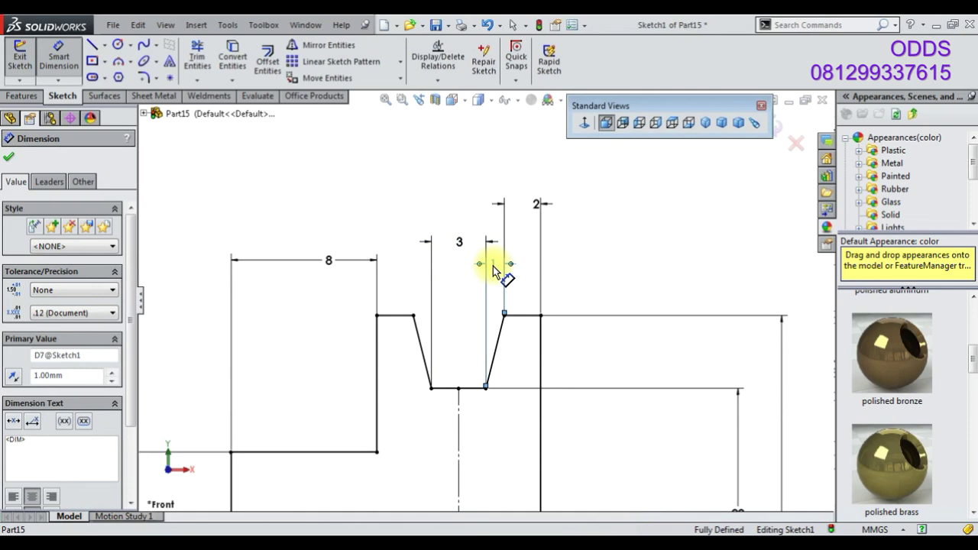
left_click(498, 269)
type("1.5")
key("Return")
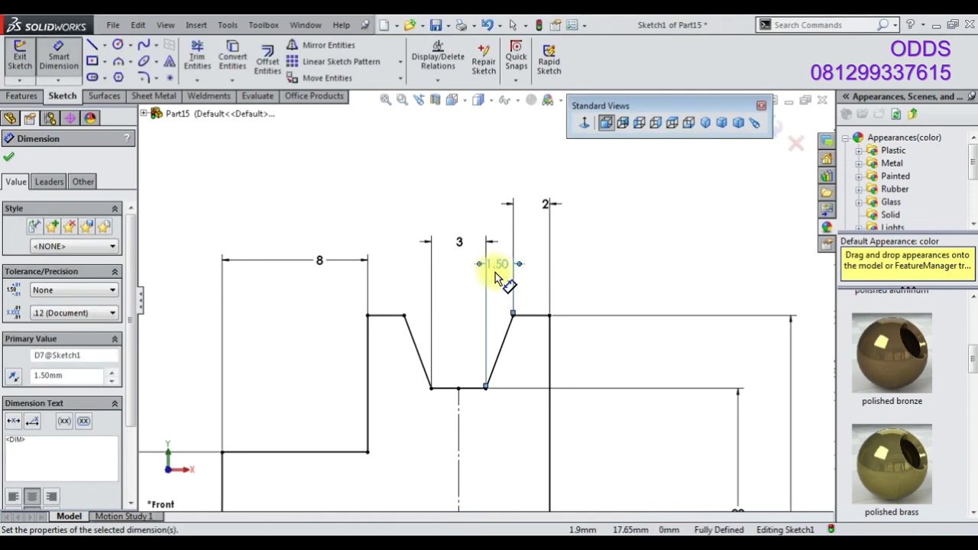
scroll(505, 271, "up", 3)
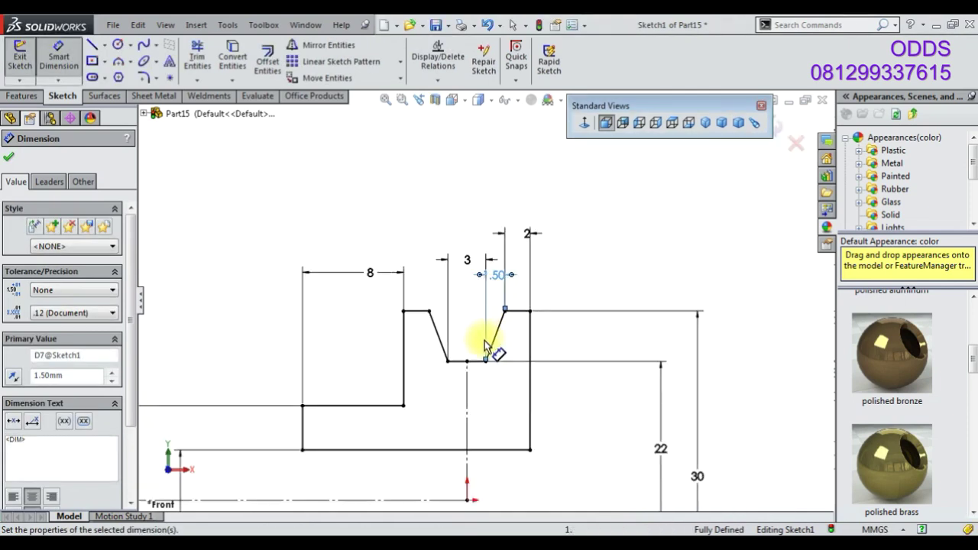
key("Delete")
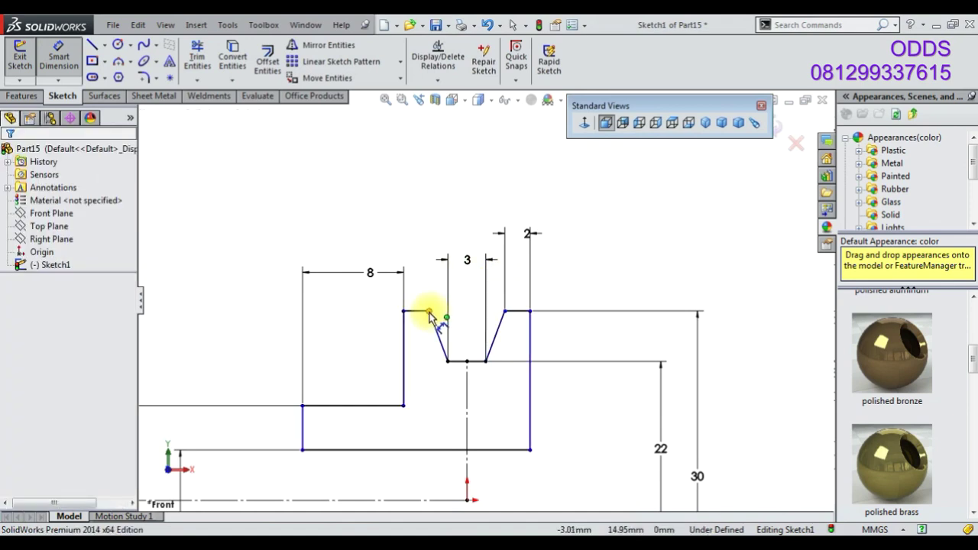
- Dimension the width across the groove top as 6 mm
left_click(428, 311)
left_click(504, 311)
left_click(470, 229)
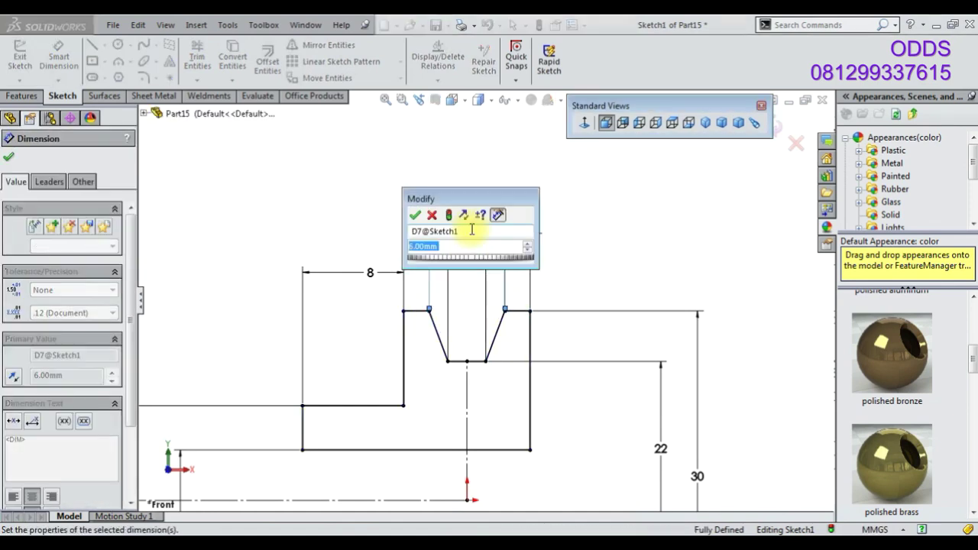
key("Return")
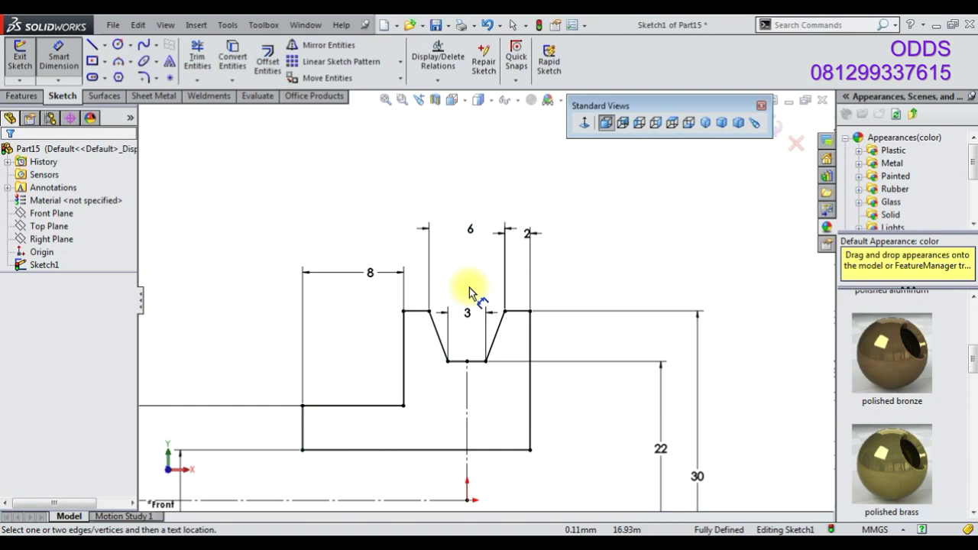
scroll(482, 285, "up", 2)
left_click(506, 276)
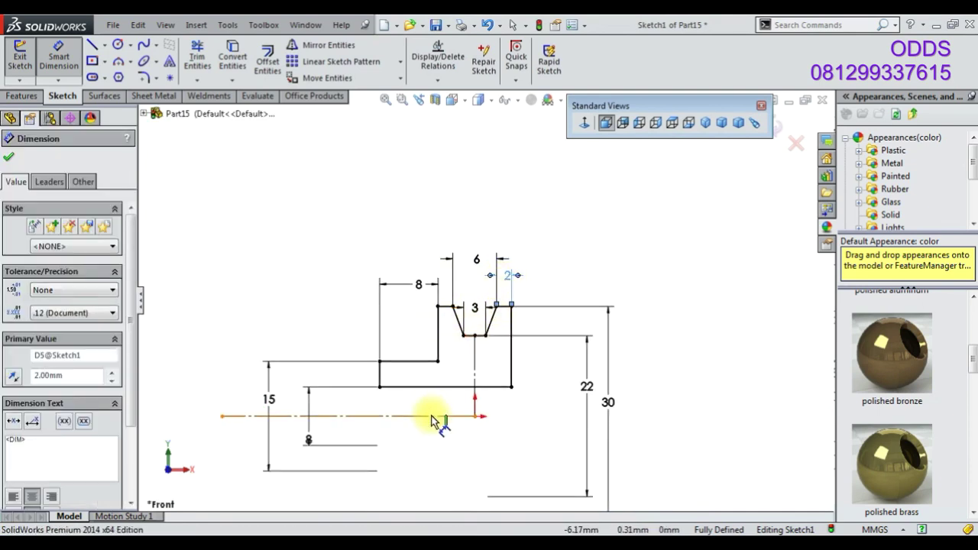
left_click(513, 444)
- Revolve the profile 360° about its axis into the grooved pulley
scroll(514, 444, "up", 2)
left_click(11, 94)
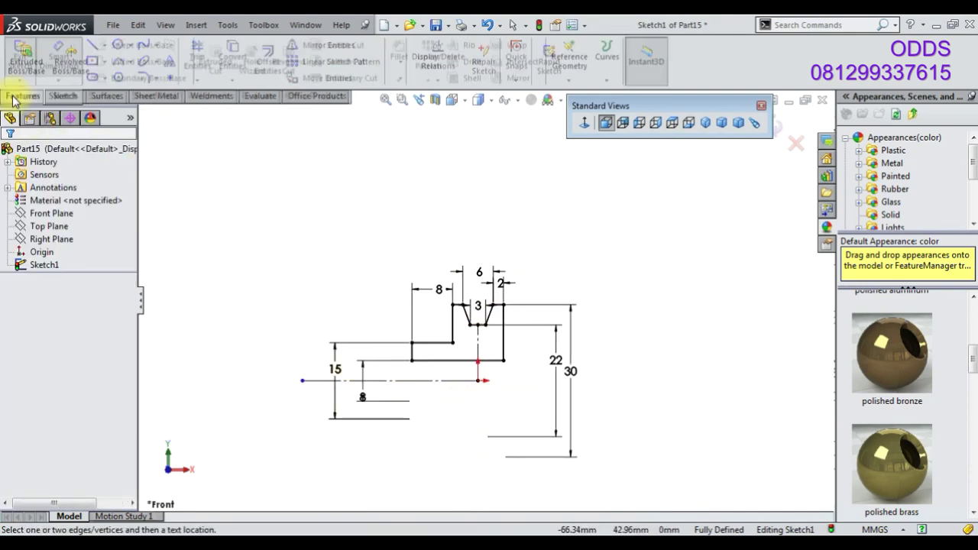
left_click(57, 83)
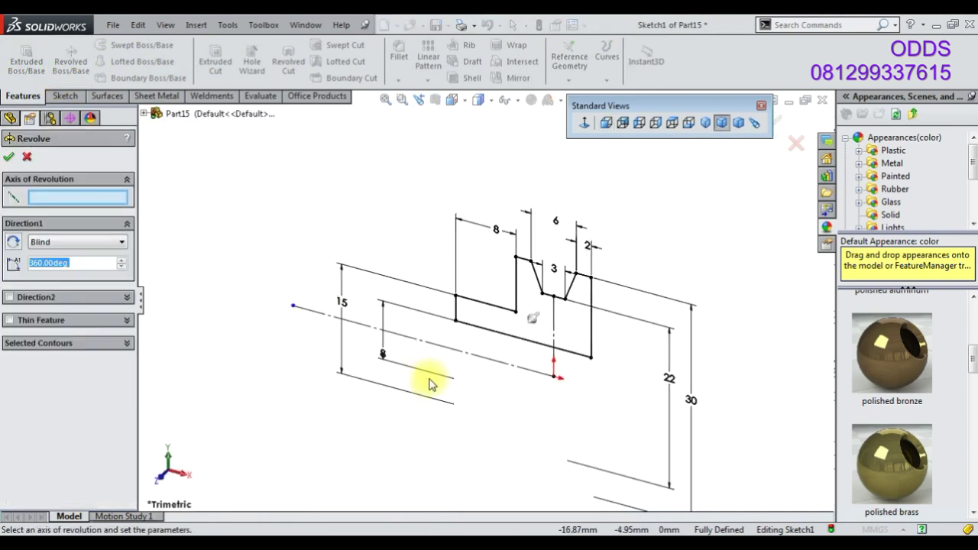
key("Return")
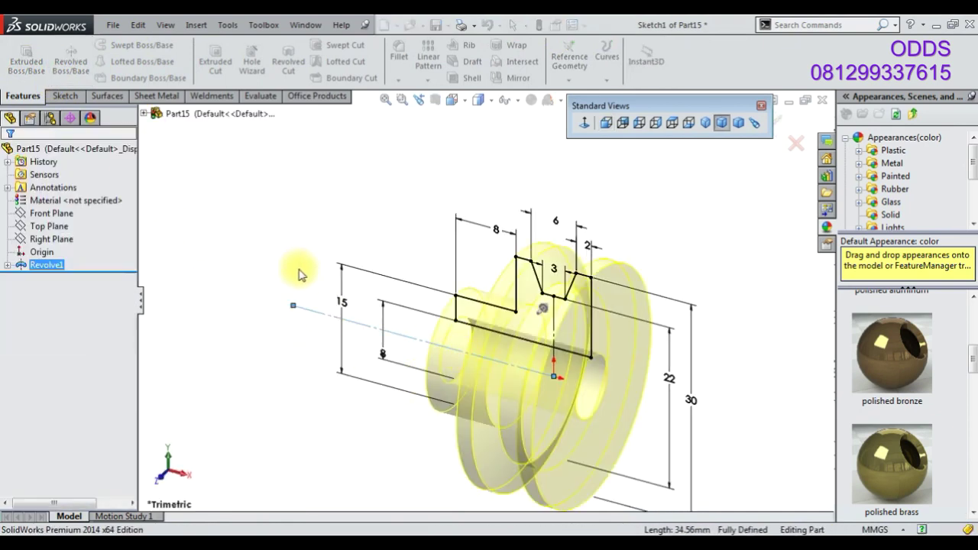
right_click(66, 227)
- Sketch on the Top Plane a centerline into the hub with a circle at its end
left_click(46, 203)
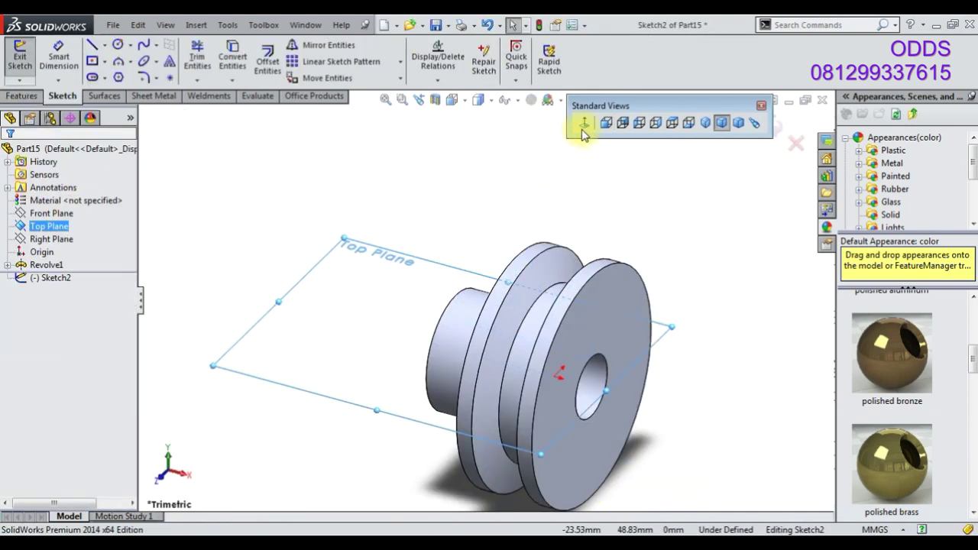
left_click(584, 122)
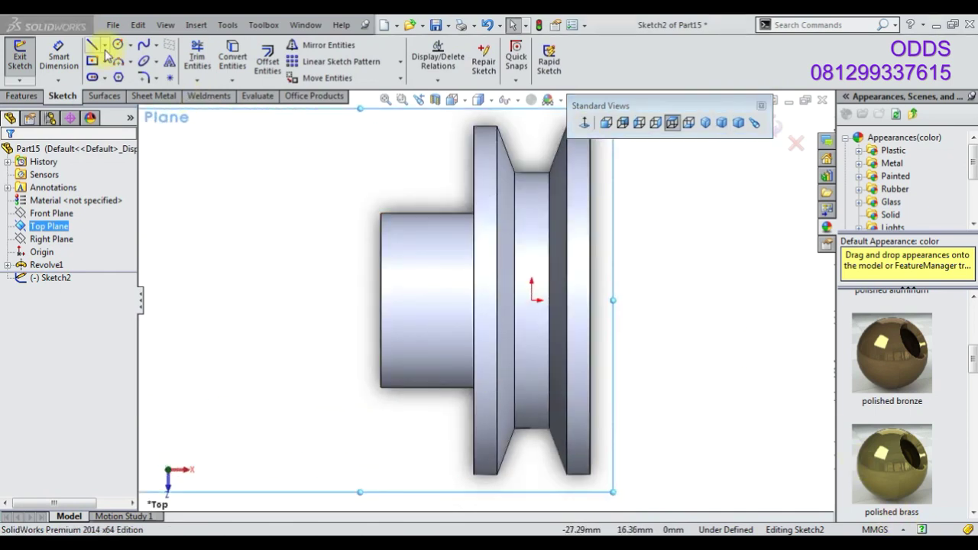
left_click(104, 44)
left_click(126, 70)
left_click(380, 300)
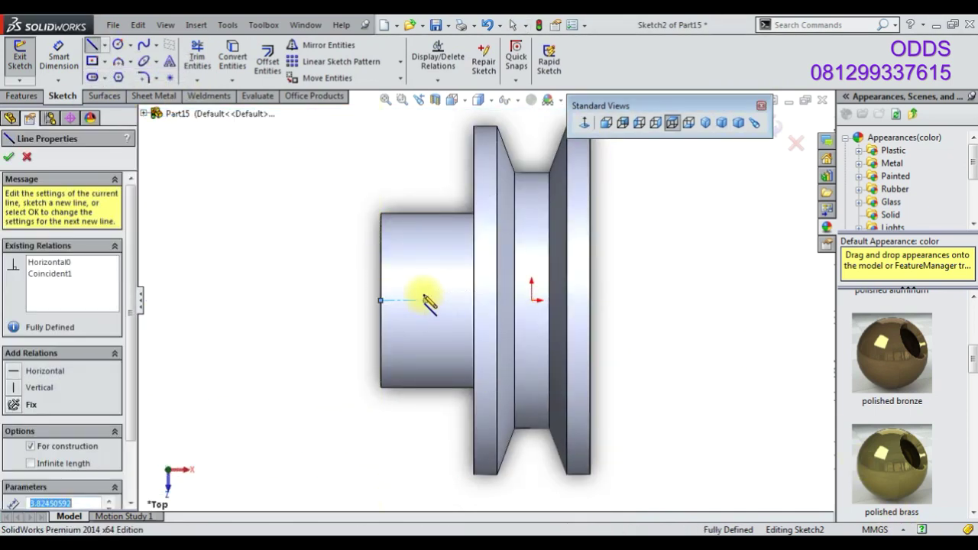
left_click(426, 300)
left_click(117, 44)
left_click(426, 300)
left_click(447, 300)
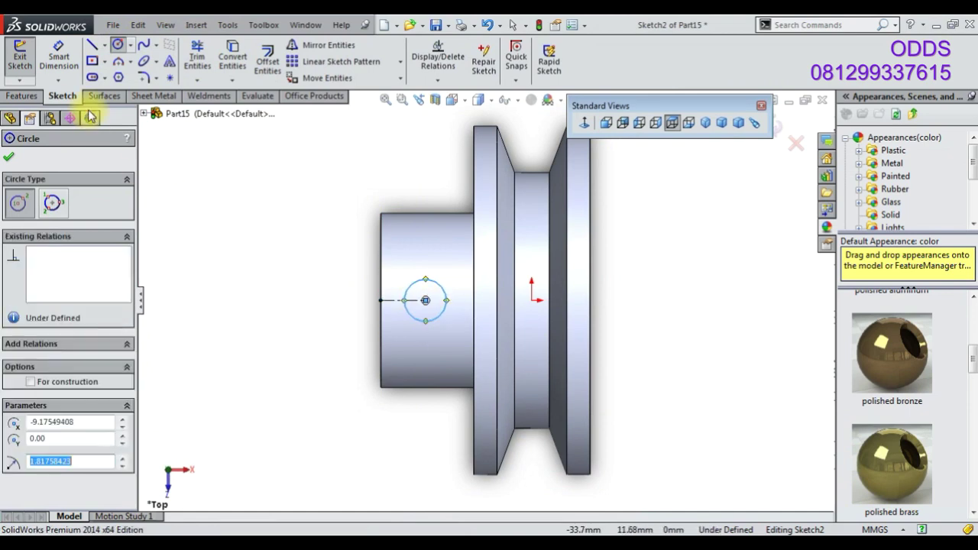
- Dimension the hole circle Ø3 mm and the centerline length 4 mm
left_click(59, 58)
left_click(439, 284)
left_click(430, 254)
type("3")
key("Return")
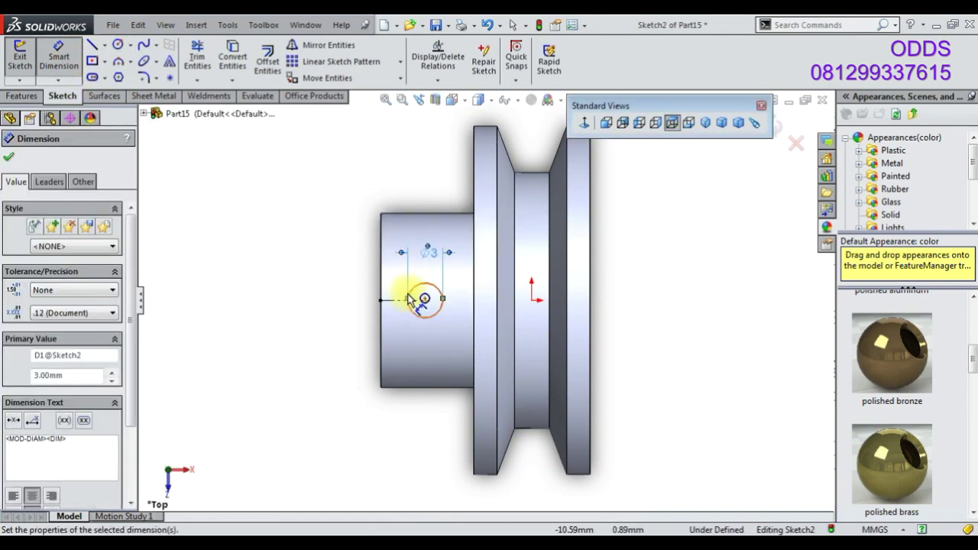
left_click(412, 300)
left_click(405, 344)
type("4")
key("Return")
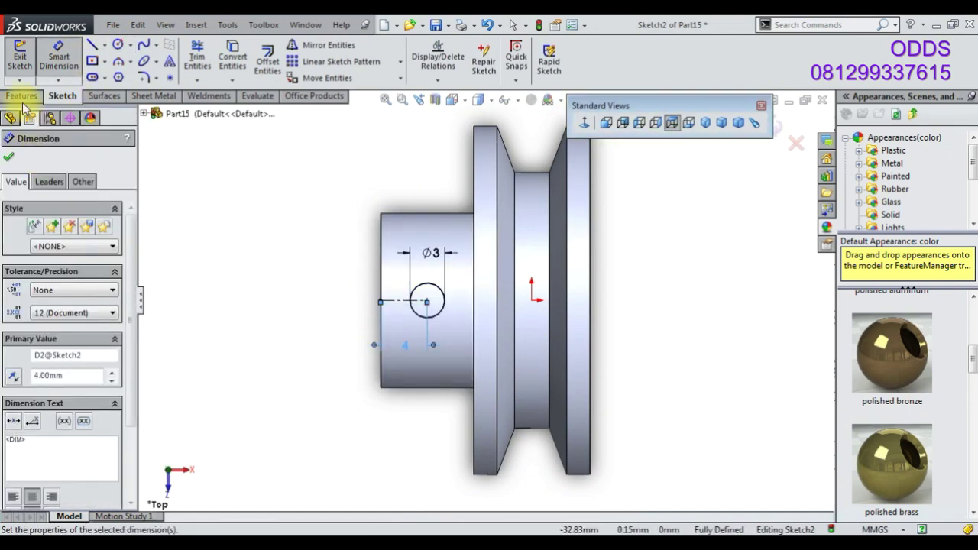
- Extrude-cut the circle Through All - Both to make the cross hole
left_click(23, 97)
left_click(215, 61)
left_click(76, 240)
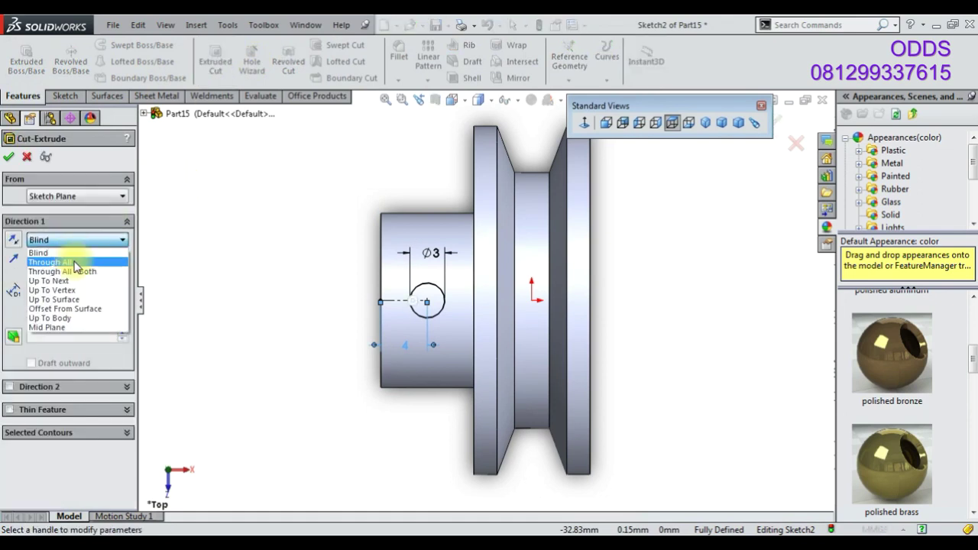
left_click(76, 271)
left_click(9, 156)
- Switch to isometric view and apply a polished steel appearance to the pulley
left_click(705, 123)
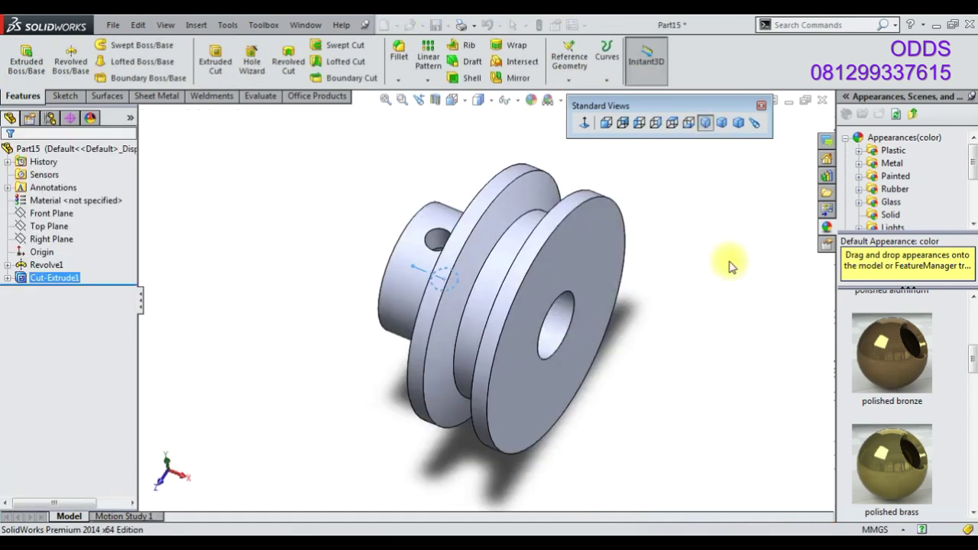
scroll(886, 343, "down", 3)
double_click(890, 351)
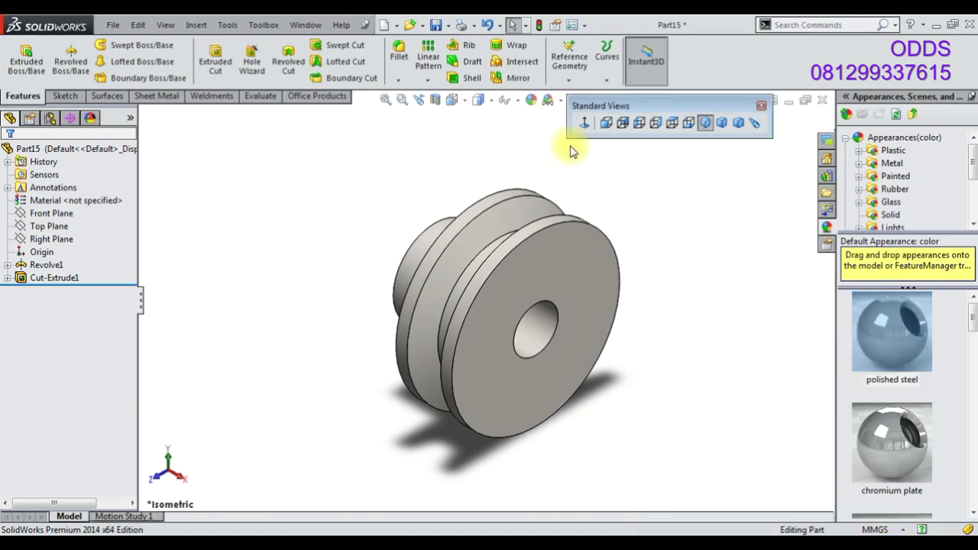
- Save the pulley part under the name 209 PULLEY
left_click(438, 28)
type("20")
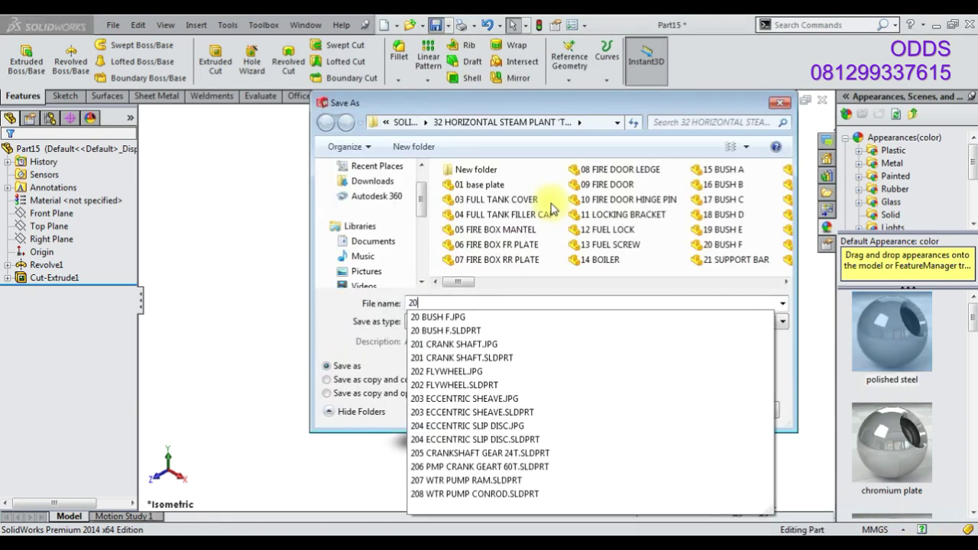
type("9 PULLEY")
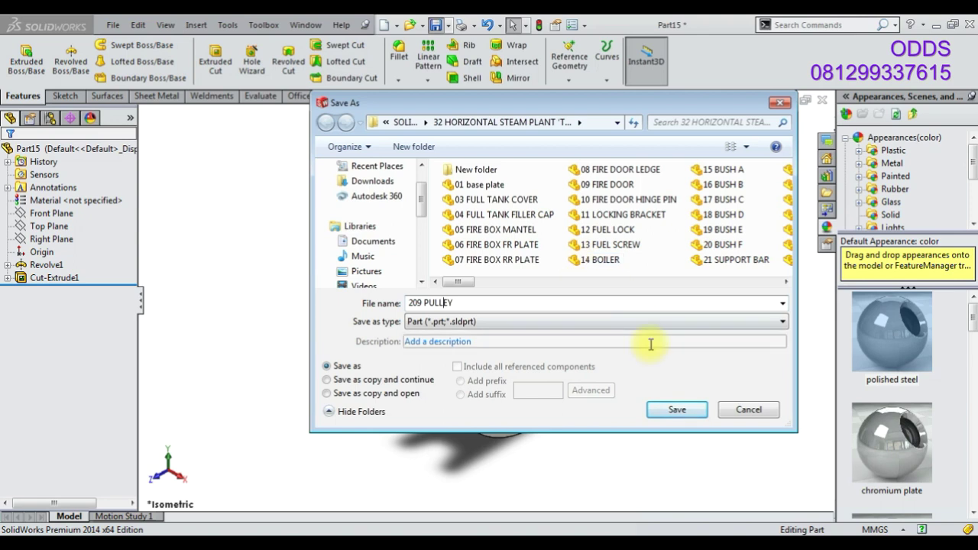
left_click(675, 410)
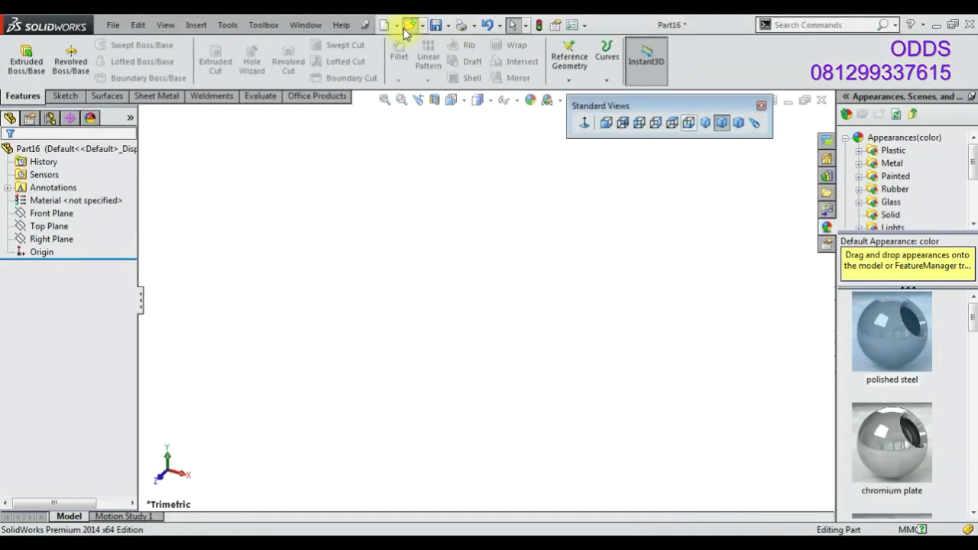
- Open the existing 207 WTR PUMP RAM part
left_click(406, 29)
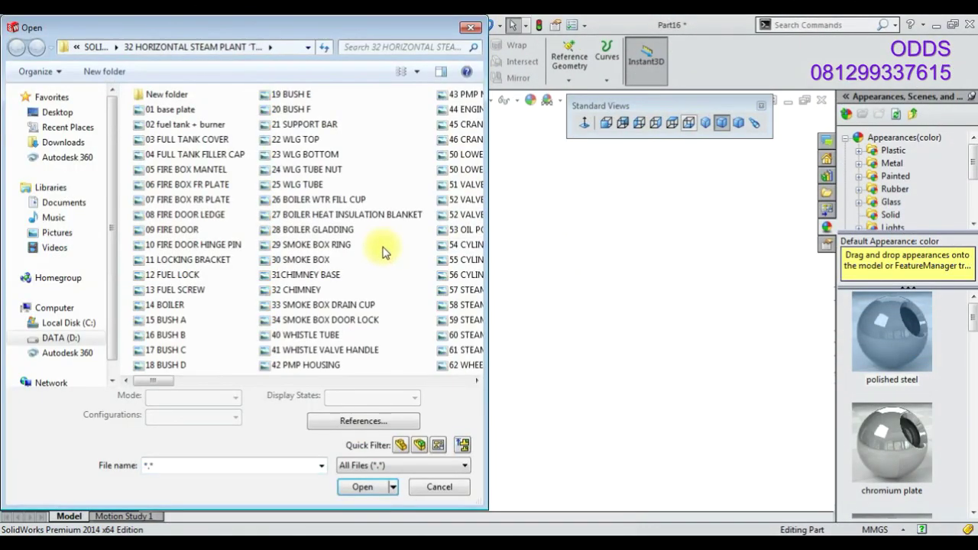
scroll(382, 248, "down", 5)
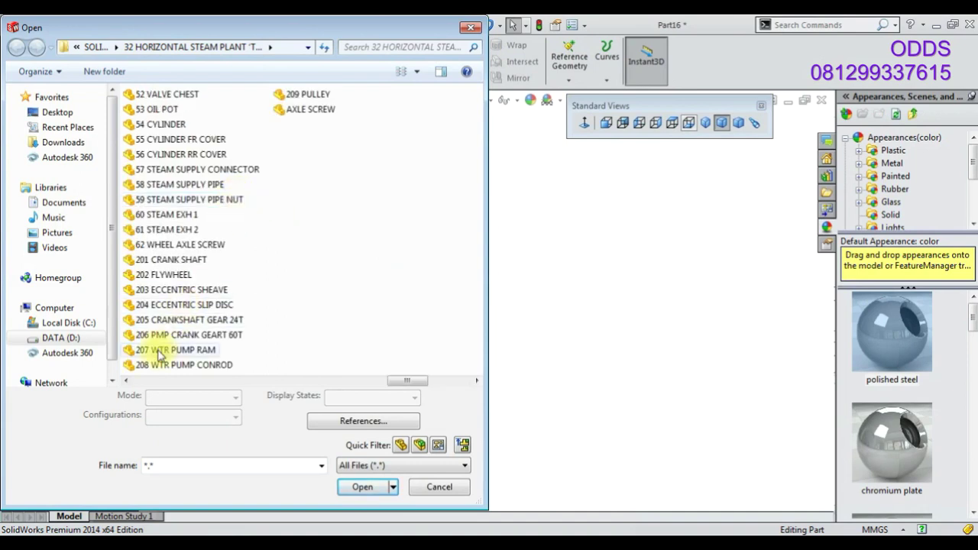
left_click(176, 349)
left_click(365, 488)
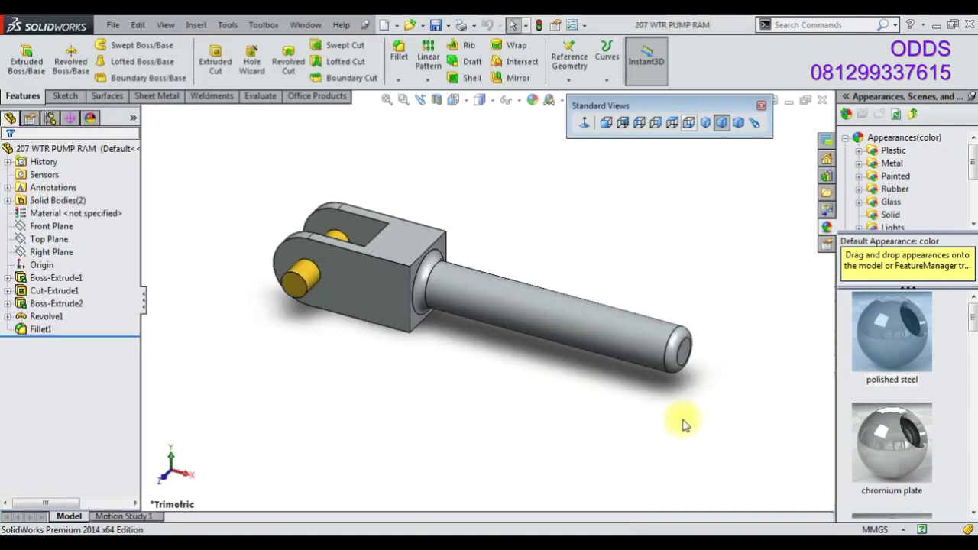
- Save As the pump ram, starting the new name with 210 PISTON + ROD
left_click(449, 26)
left_click(467, 54)
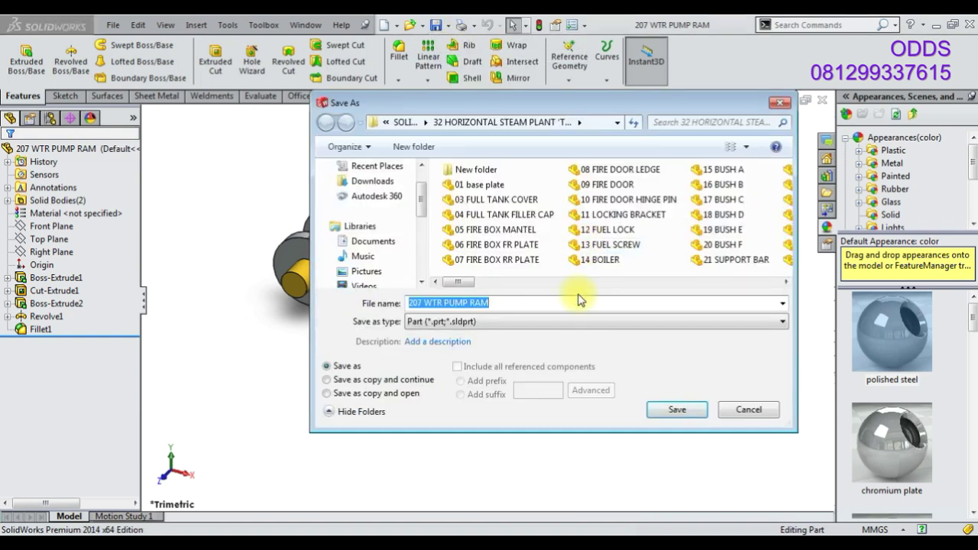
type("210 PISTON + ROD")
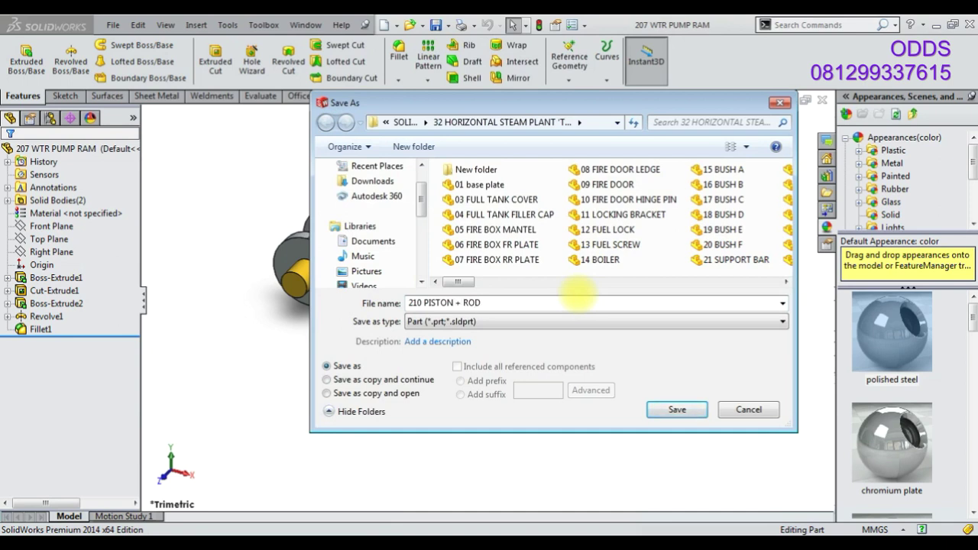
- Save the part under the name '210 PISTON + ROD'
left_click(666, 411)
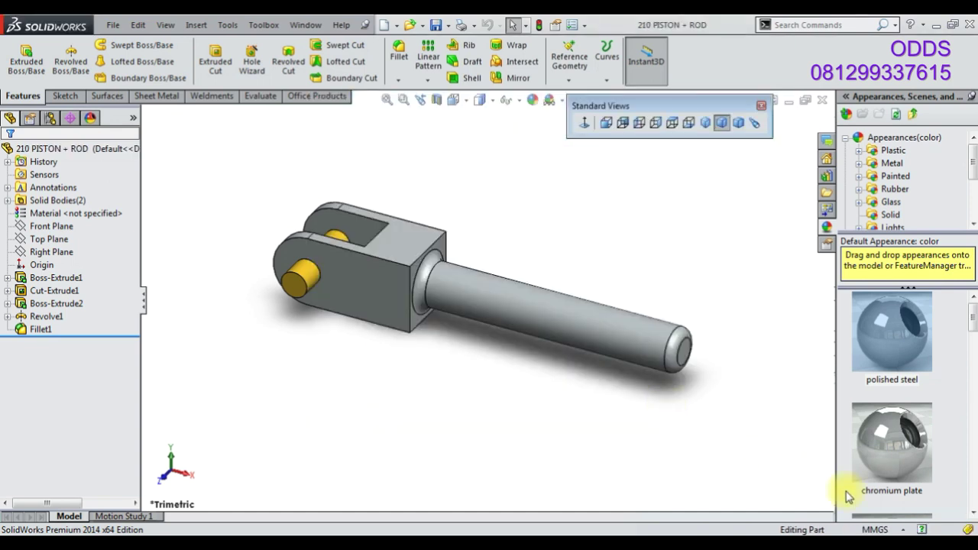
- Roll back to Boss-Extrude1 and set its end radius R5, length 13 and depth 10
mouse_move(114, 336)
left_mouse_down()
mouse_move(125, 319)
mouse_move(71, 272)
left_mouse_up()
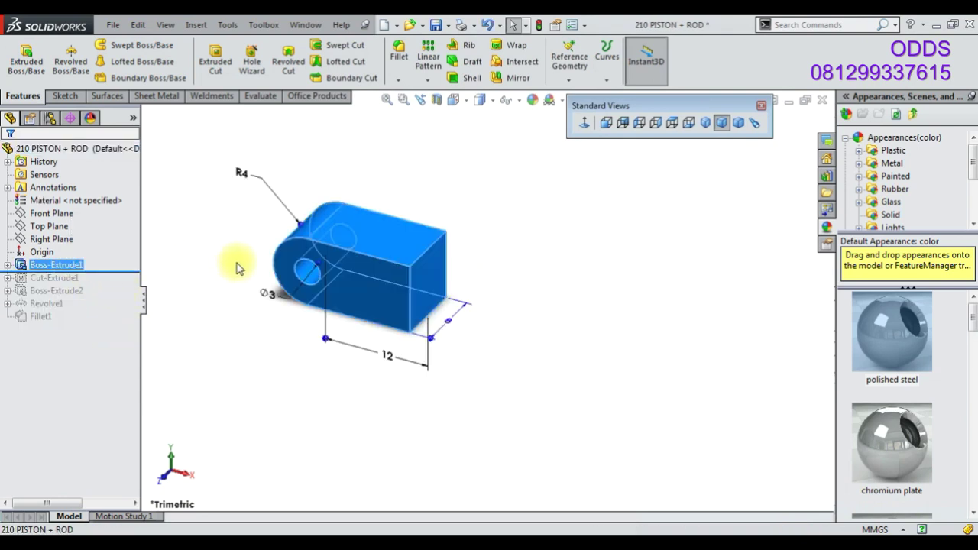
left_click(242, 173)
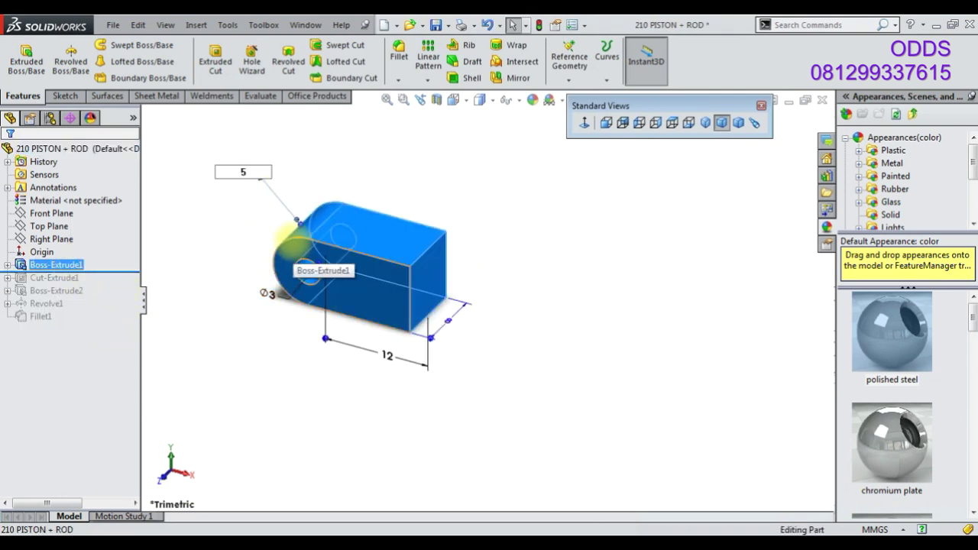
left_click(388, 363)
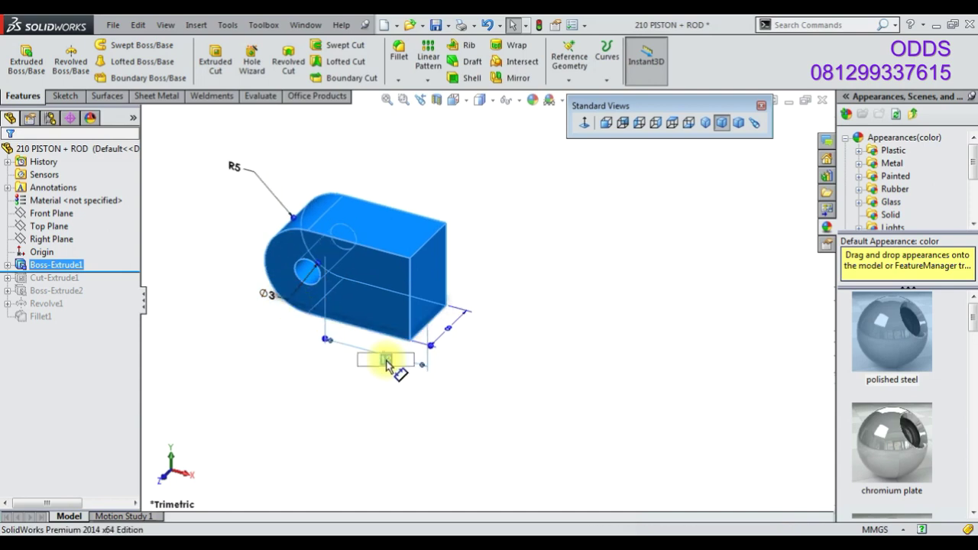
left_click(449, 330)
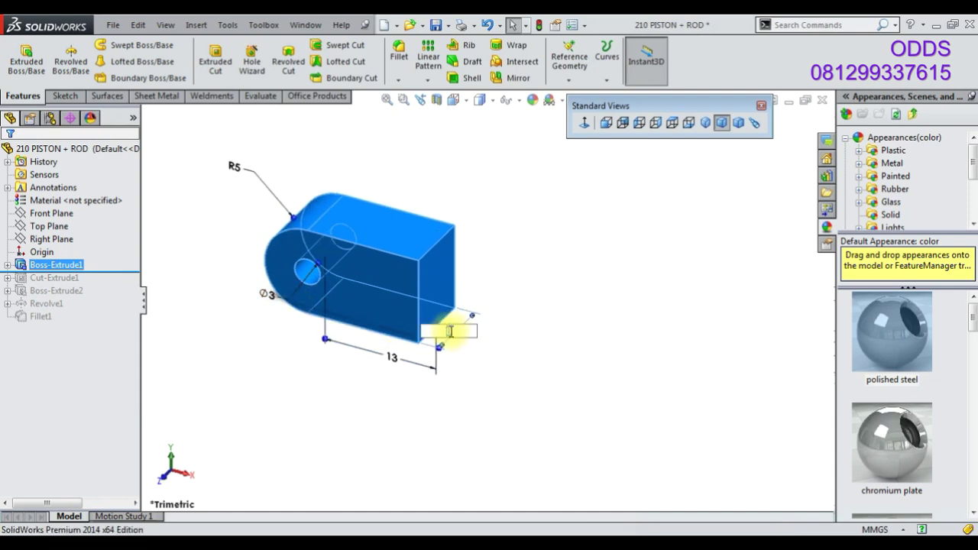
left_click(274, 307)
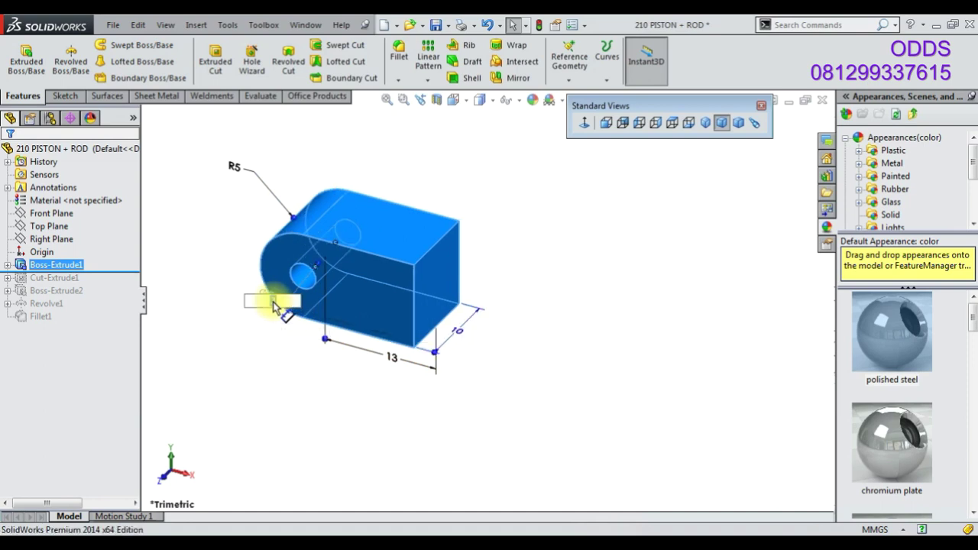
type("5")
left_click(274, 357)
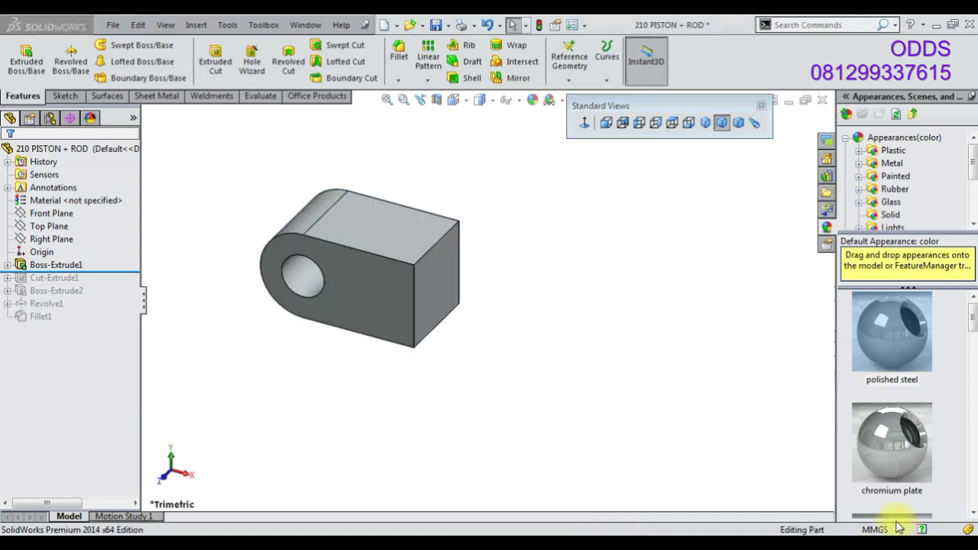
- Change the block's hole diameter to Ø3 and roll forward to restore the slot cut
left_click(289, 296)
left_click(259, 303)
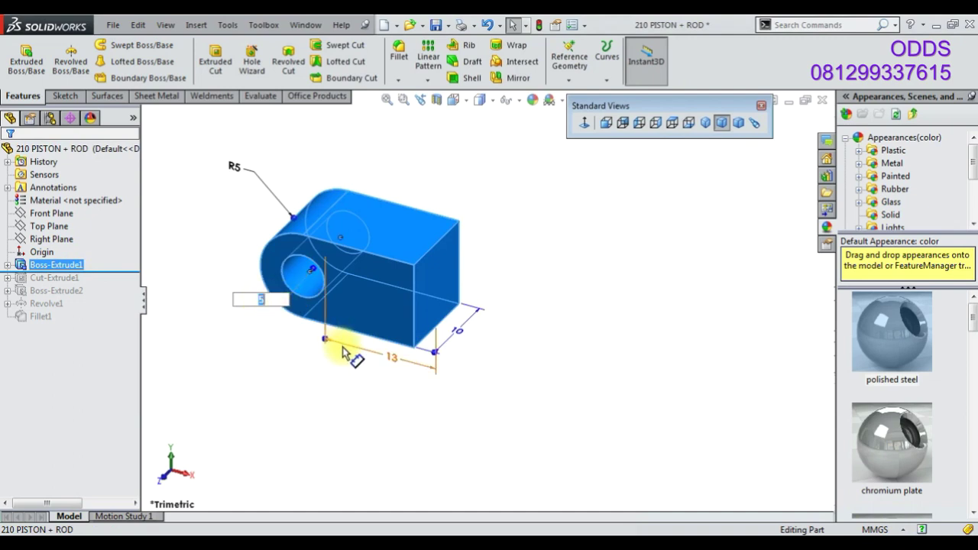
left_click(371, 419)
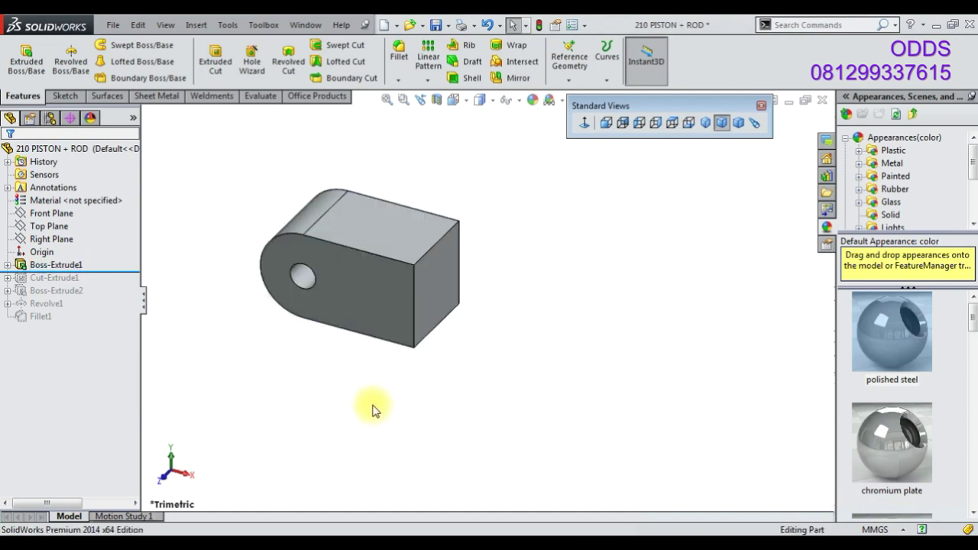
left_click_drag(119, 277, 118, 289)
left_click(69, 277)
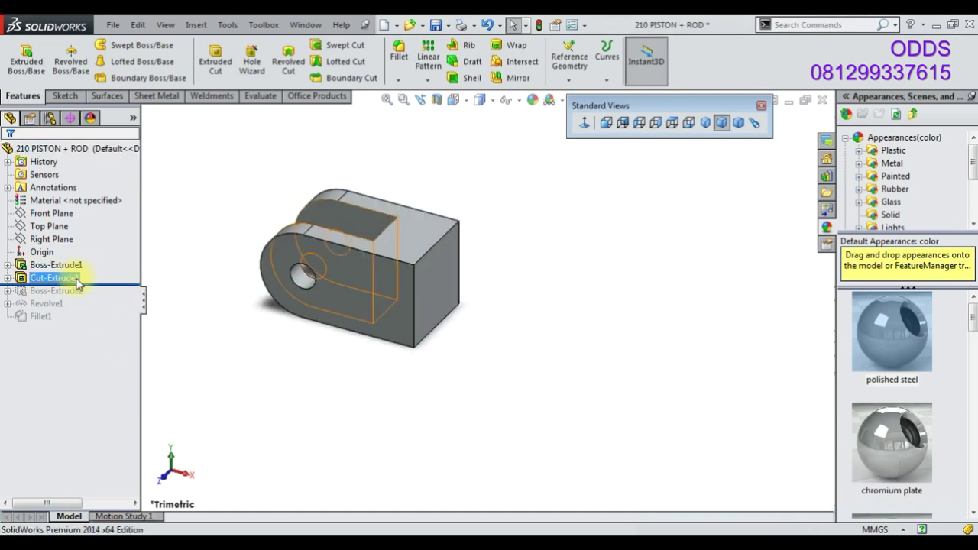
- Set the slot cut depth to 2.5 and restore the rod extrusion with length 60
left_click(444, 261)
key("Return")
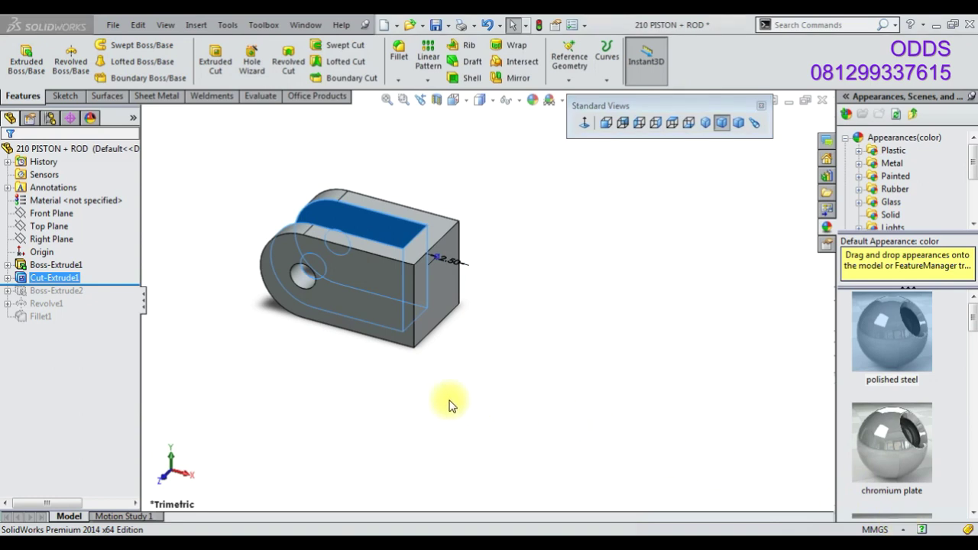
left_click_drag(138, 283, 138, 289)
left_click_drag(282, 294, 516, 325)
left_click(518, 325)
left_click(566, 330)
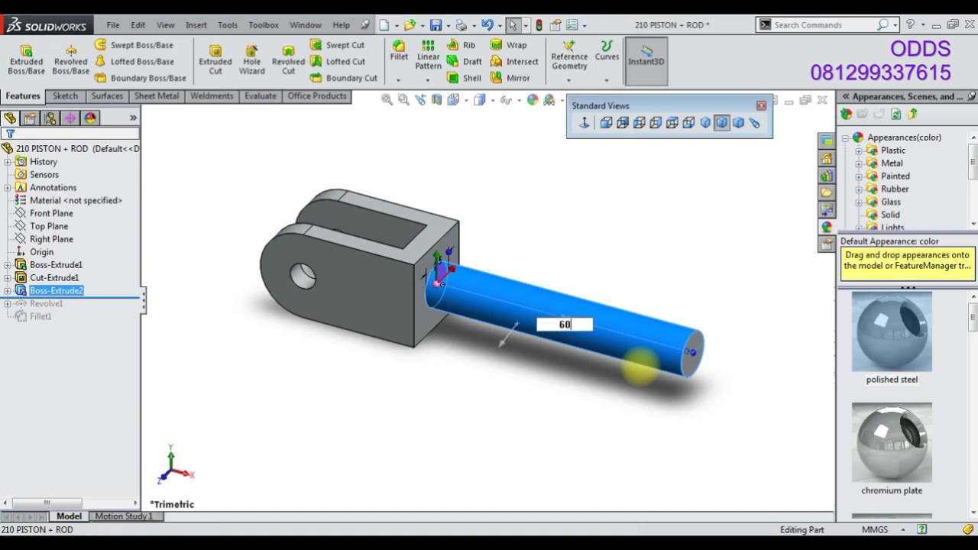
key("Return")
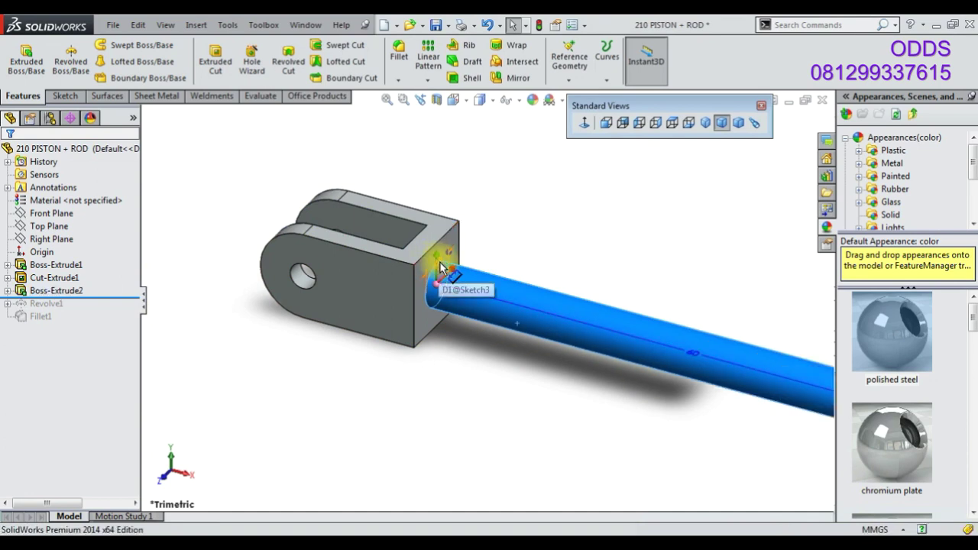
- Roll forward past Revolve1 so the yellow pin returns through the eye
double_click(442, 269)
scroll(497, 322, "up", 3)
left_click(468, 368)
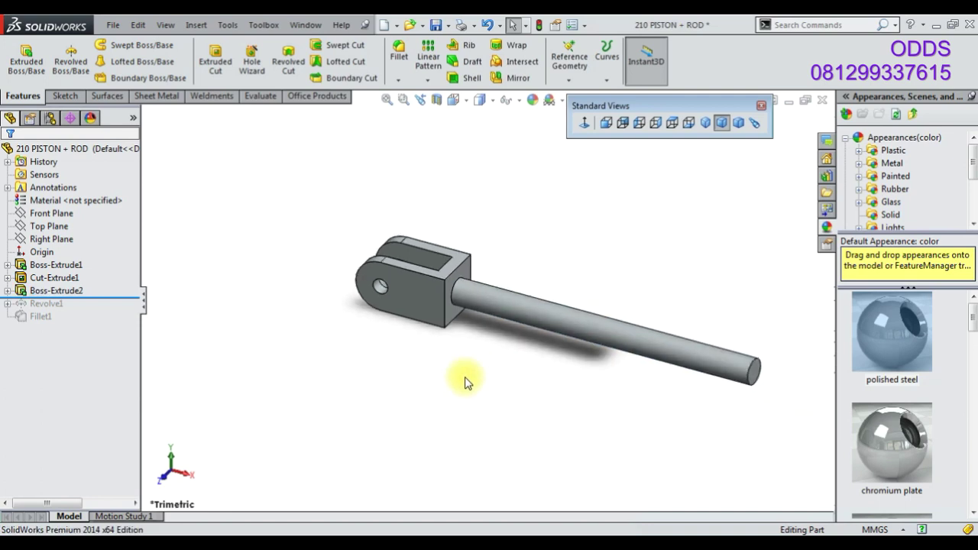
left_click_drag(137, 296, 138, 322)
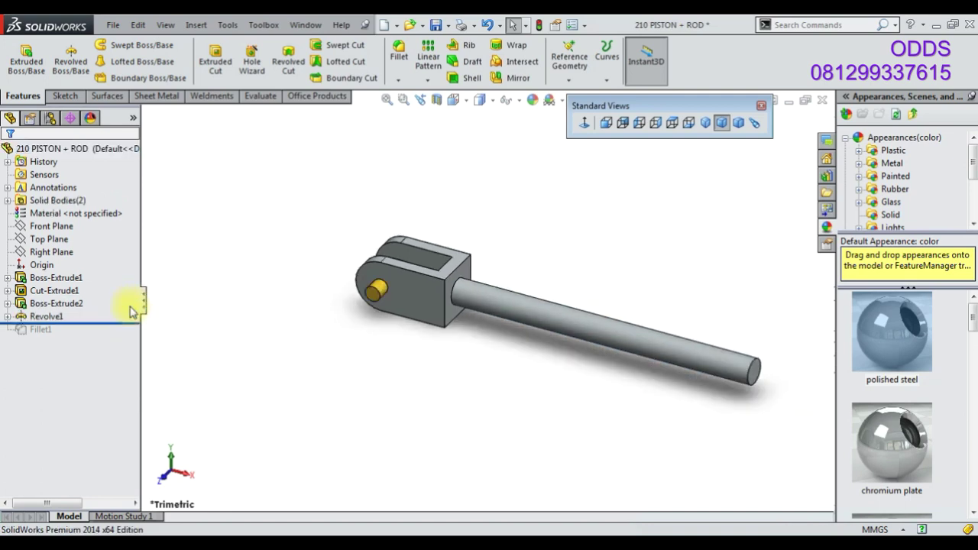
scroll(389, 302, "down", 3)
scroll(382, 336, "down", 2)
mouse_move(379, 350)
middle_mouse_down()
mouse_move(323, 343)
mouse_move(349, 359)
mouse_move(308, 358)
middle_mouse_up()
left_click(45, 317)
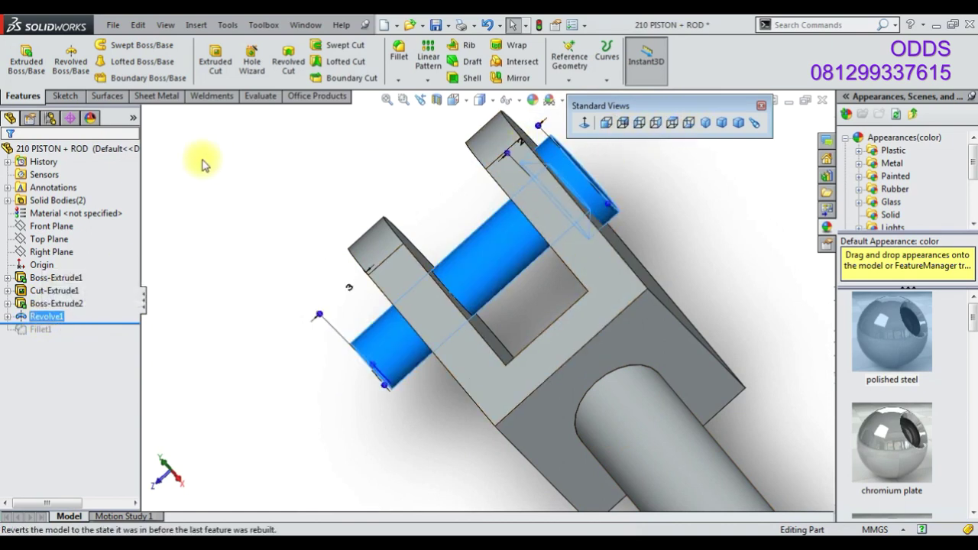
- Add a Vertical relation to the short slanted line in Revolve1's profile sketch
right_click(47, 316)
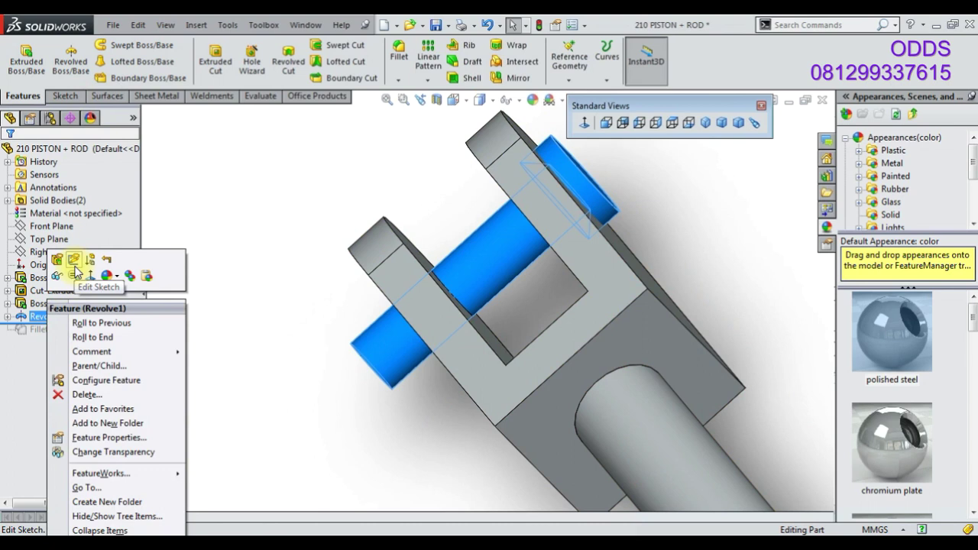
left_click(74, 269)
left_click(585, 122)
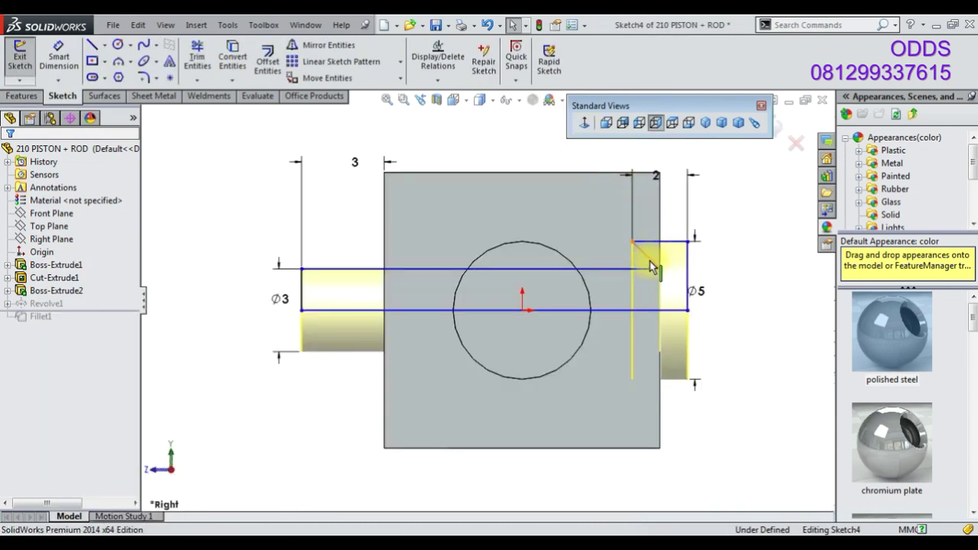
left_click(649, 266)
left_click(707, 212)
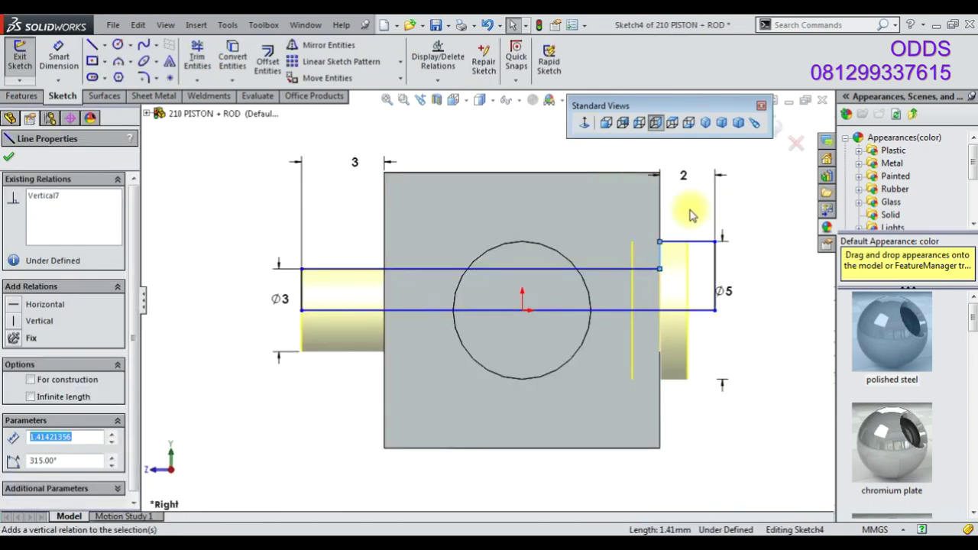
left_click(776, 125)
left_click(705, 123)
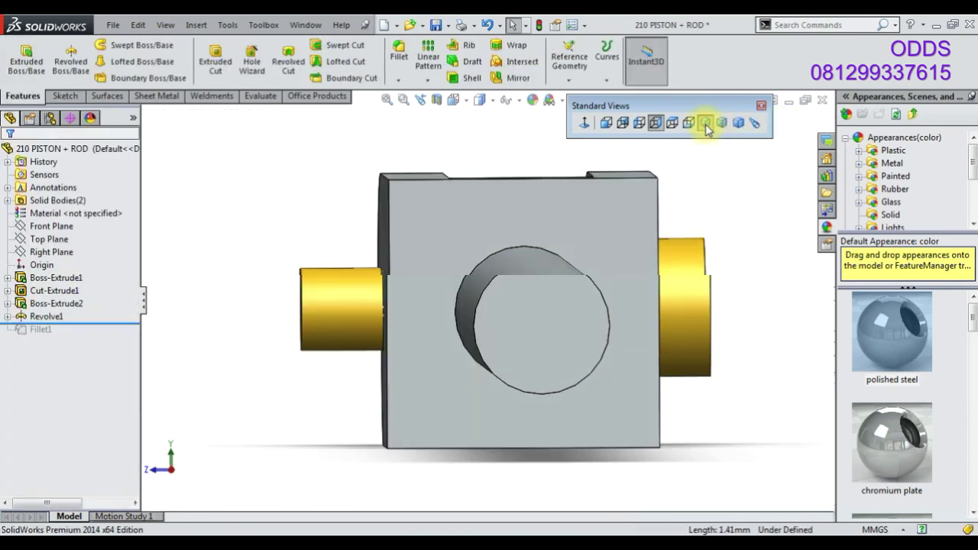
- Restore Fillet1 and remove the rod-end face so only the rod's base is rounded
left_click_drag(90, 324, 97, 336)
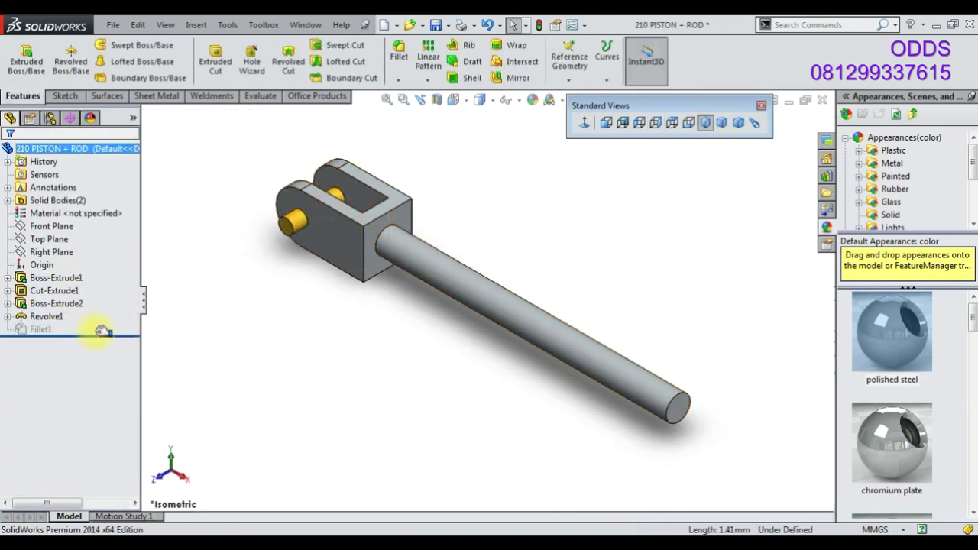
right_click(46, 335)
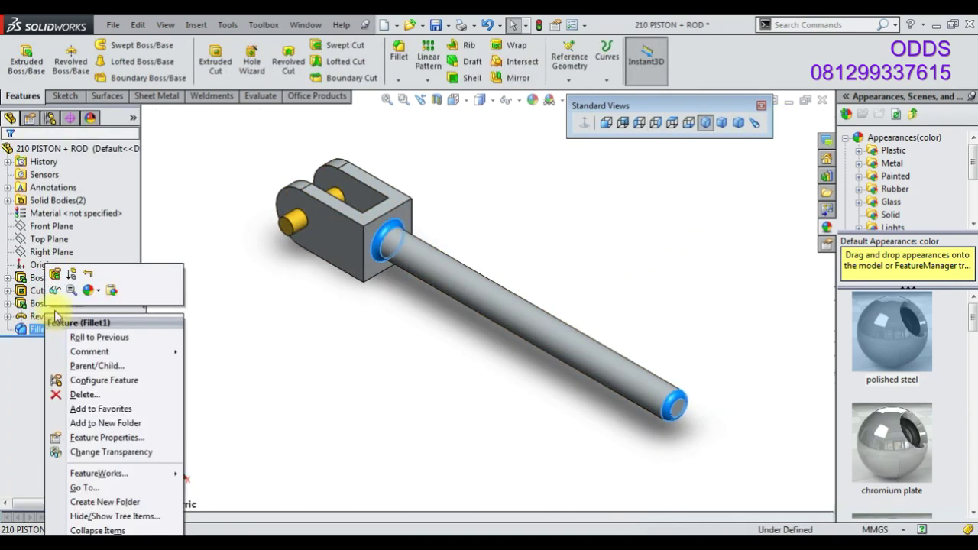
left_click(679, 398)
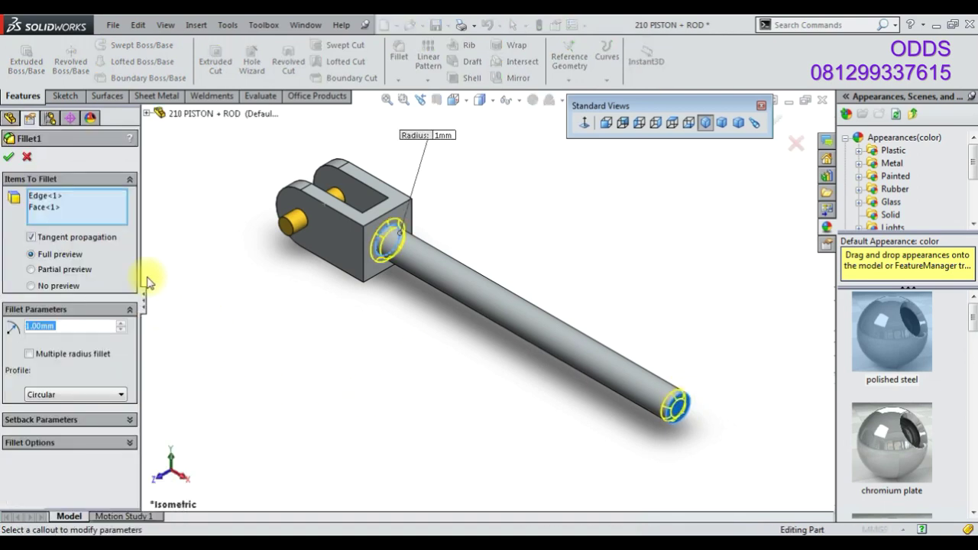
right_click(38, 212)
left_click(60, 233)
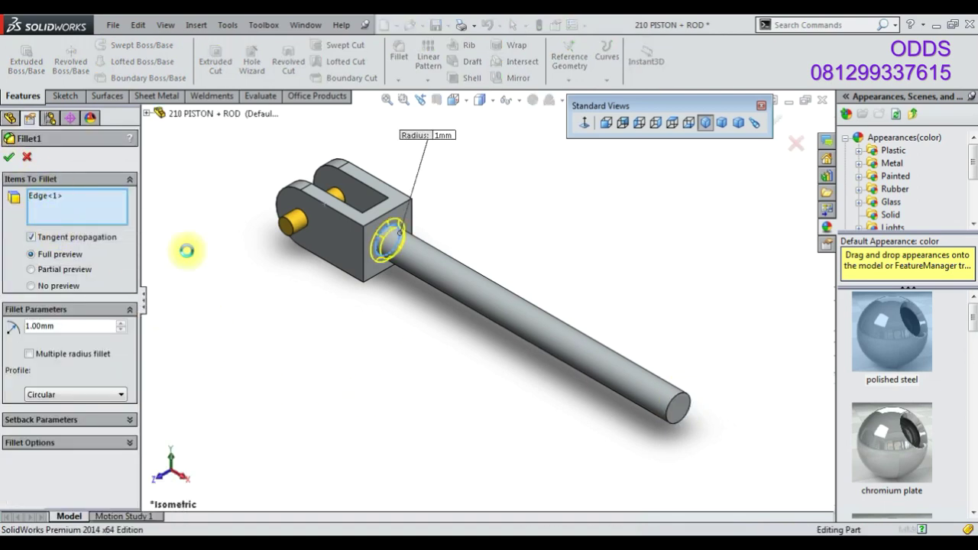
key("Return")
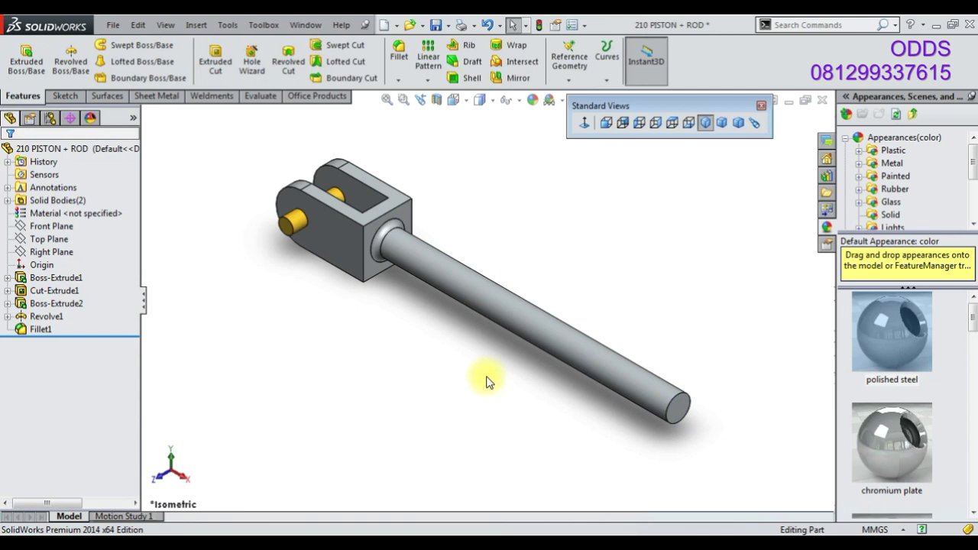
- Sketch a centred Ø4 circle on the rod's end face
left_click(679, 414)
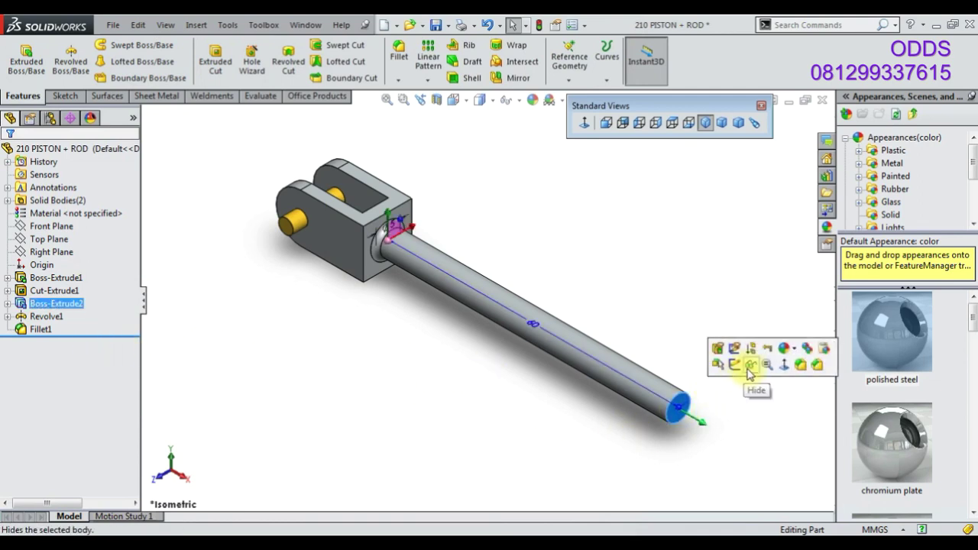
left_click(738, 360)
left_click(119, 45)
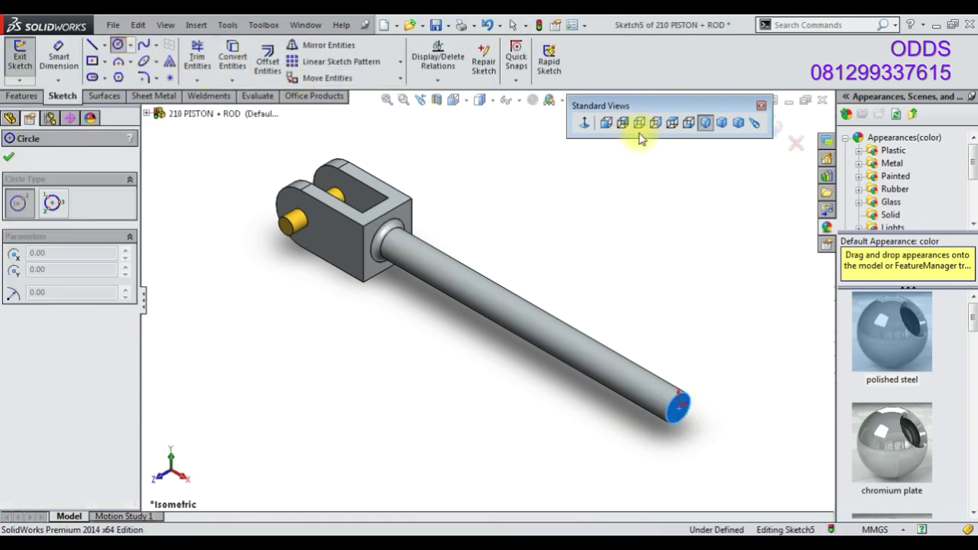
left_click(584, 122)
left_click(502, 300)
left_click(467, 288)
left_click(58, 58)
left_click(491, 270)
left_click(743, 309)
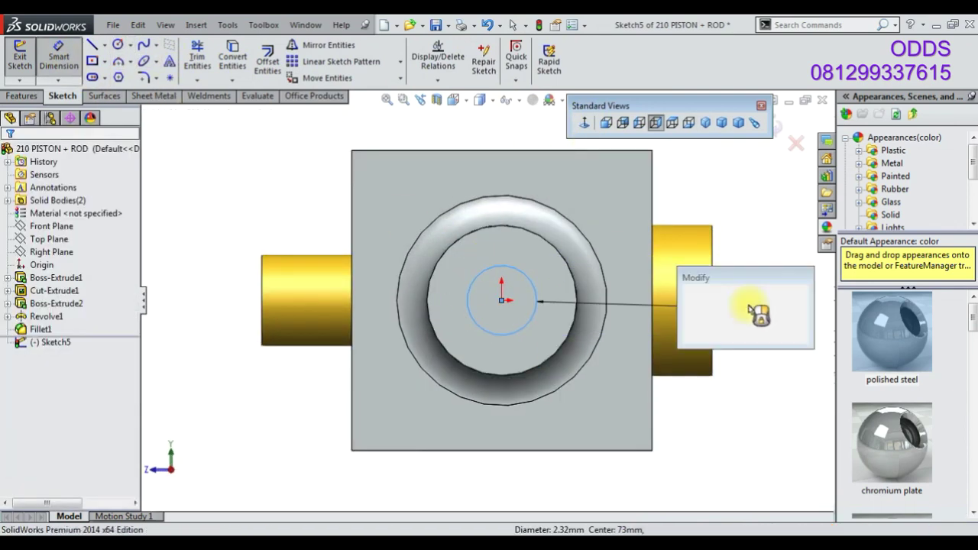
type("4")
key("Return")
- Extrude the Ø4 circle 15 mm as Boss-Extrude3 and view in Trimetric
left_click(20, 96)
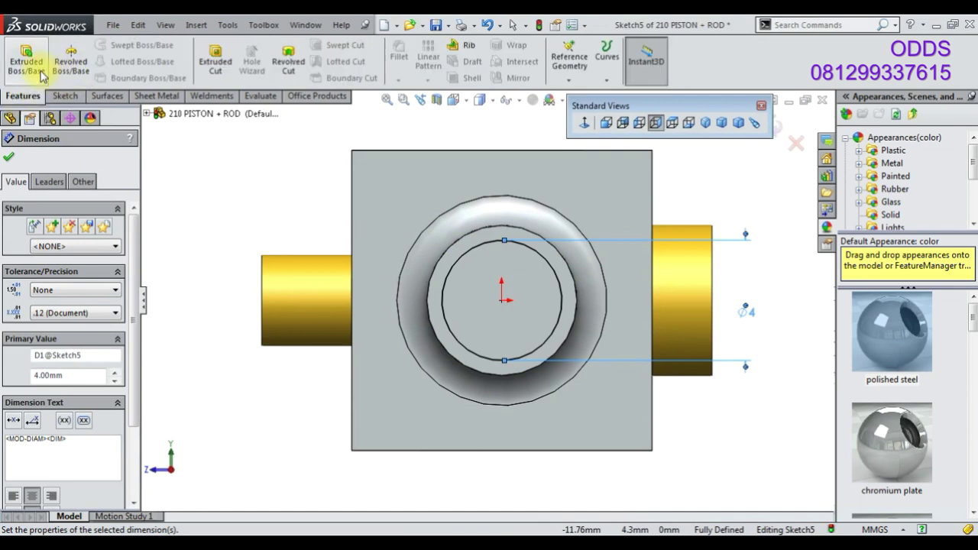
left_click(26, 60)
left_click(8, 156)
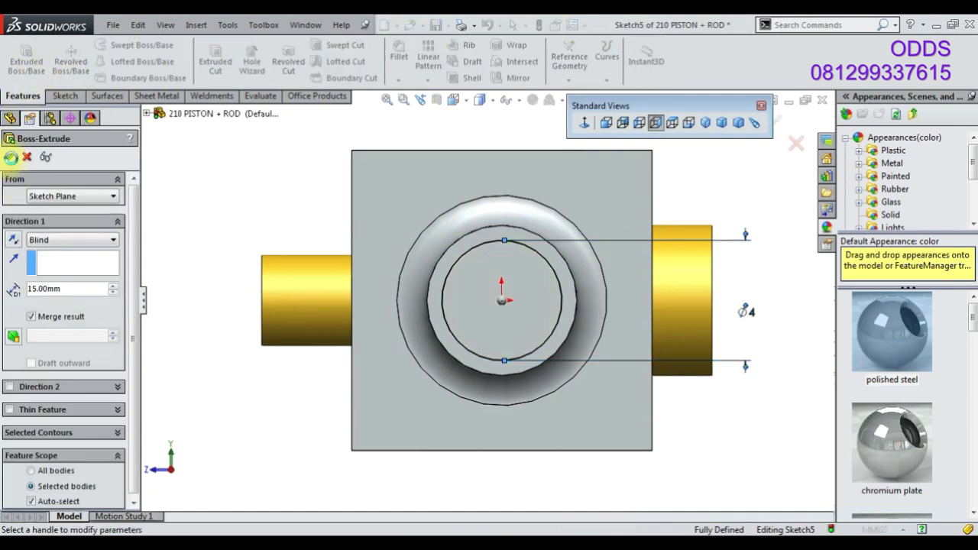
left_click(721, 122)
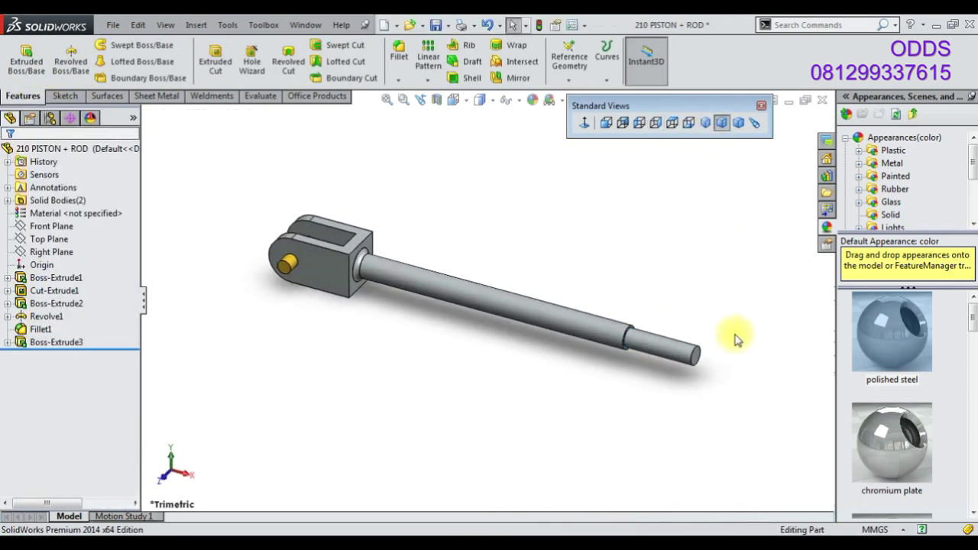
- Sketch the closed piston half-profile with two top notches on the Front Plane
scroll(637, 311, "down", 5)
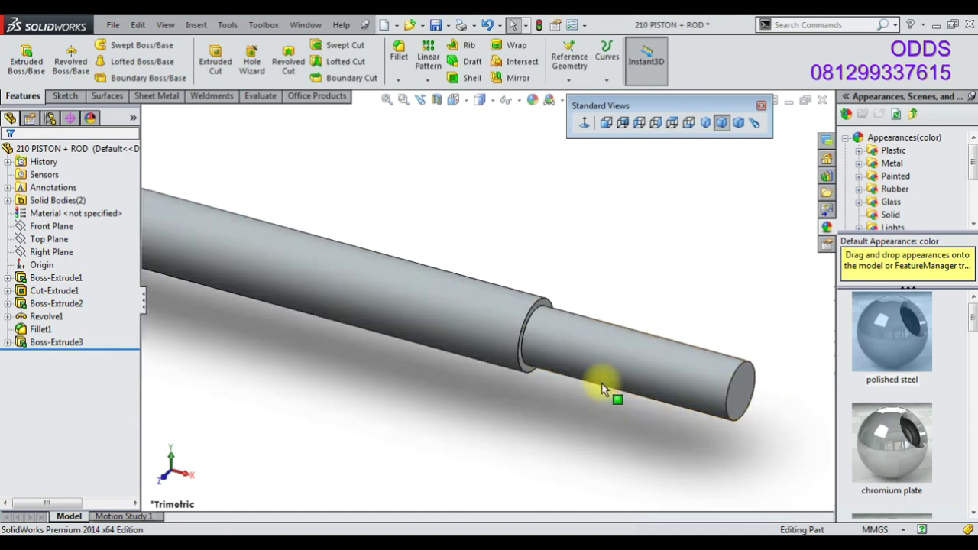
right_click(52, 226)
left_click(61, 214)
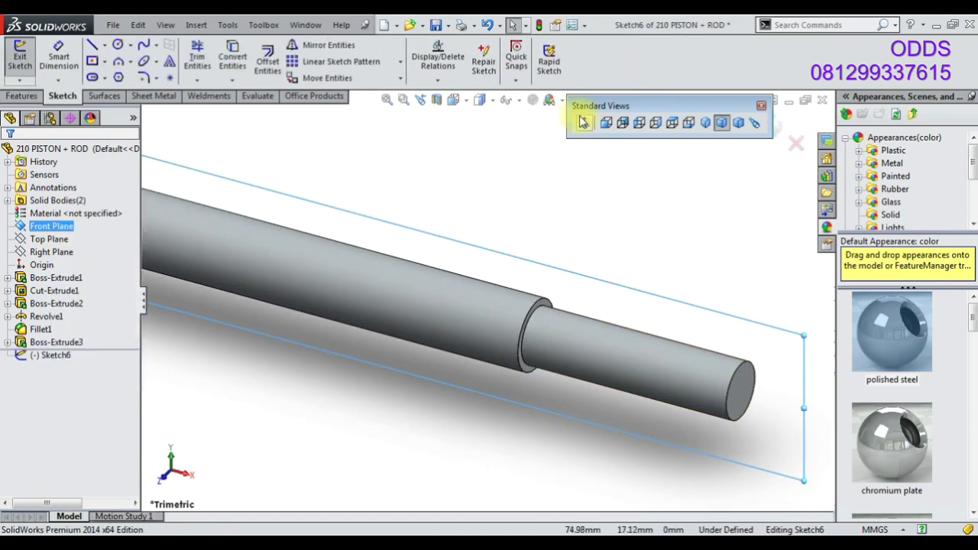
left_click(92, 58)
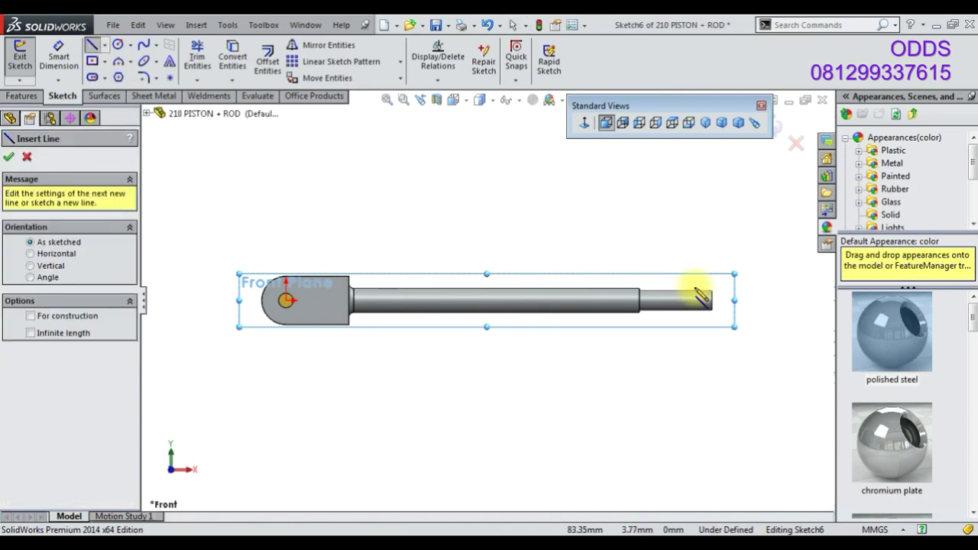
scroll(694, 287, "down", 4)
left_click(433, 267)
left_click(618, 267)
left_click(618, 165)
left_click(571, 165)
left_click(545, 175)
left_click(486, 165)
left_click(486, 175)
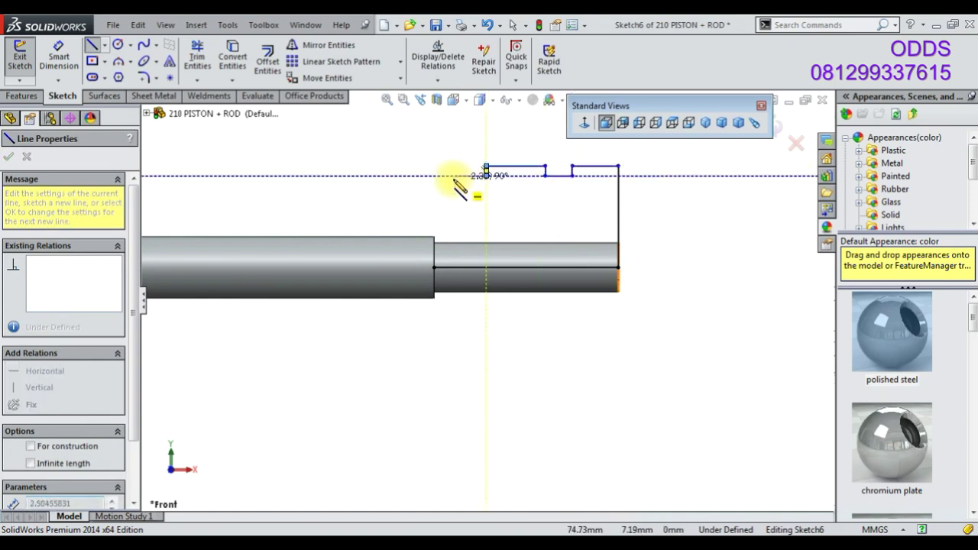
left_click(451, 175)
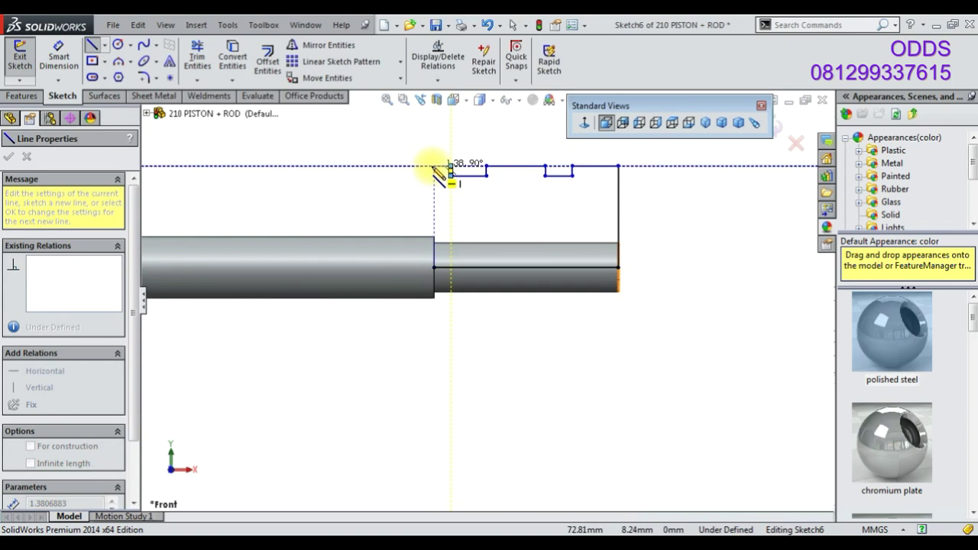
left_click(450, 165)
left_click(434, 165)
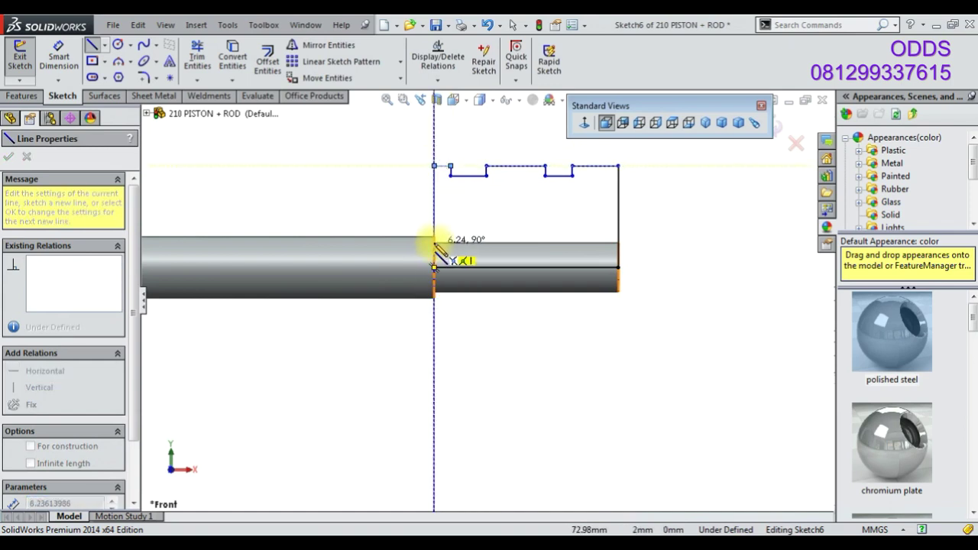
left_click(434, 243)
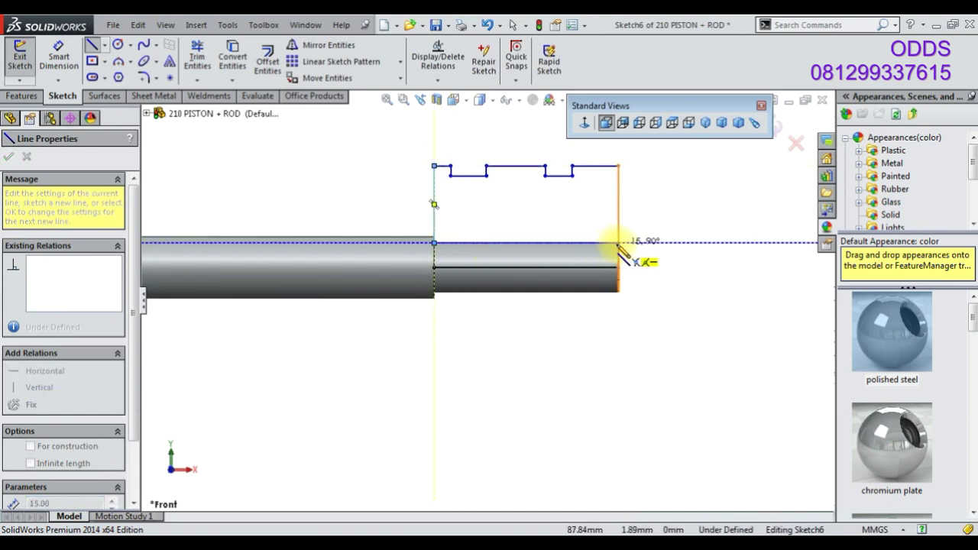
left_click(197, 57)
- Turn the profile's line along the rod axis into construction geometry
scroll(550, 264, "down", 2)
right_click(646, 208)
left_click(679, 245)
left_click(565, 275)
left_click(611, 227)
left_click(639, 278)
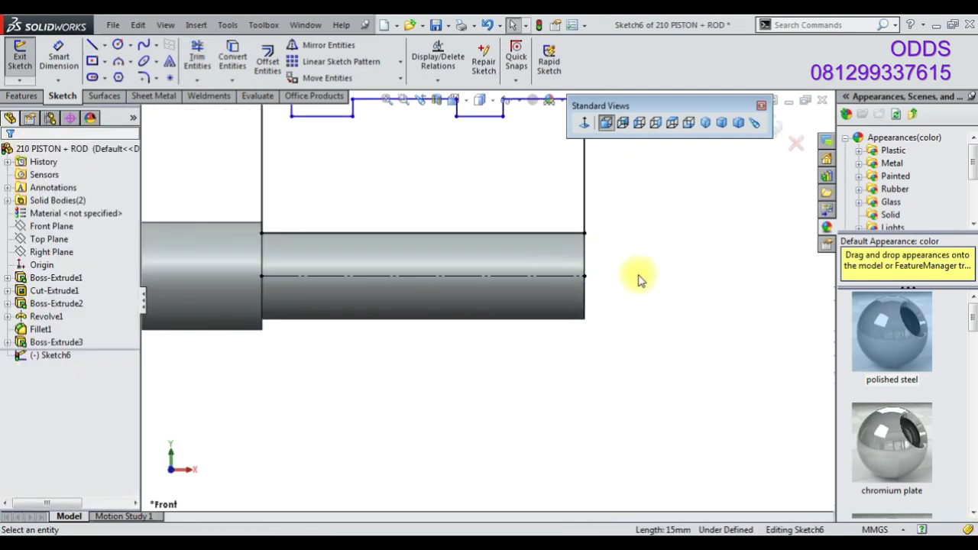
- Dimension both notch widths to 2 mm
left_click(59, 46)
scroll(389, 218, "up", 2)
left_click(408, 212)
left_click(406, 185)
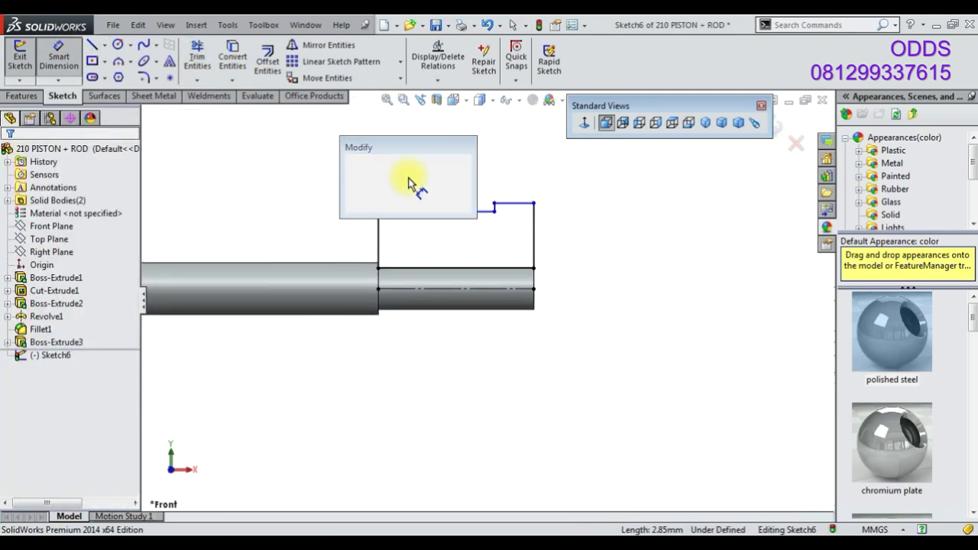
type("2")
key("Return")
left_click(469, 211)
left_click(486, 347)
type("2")
key("Return")
left_click_drag(404, 176, 416, 351)
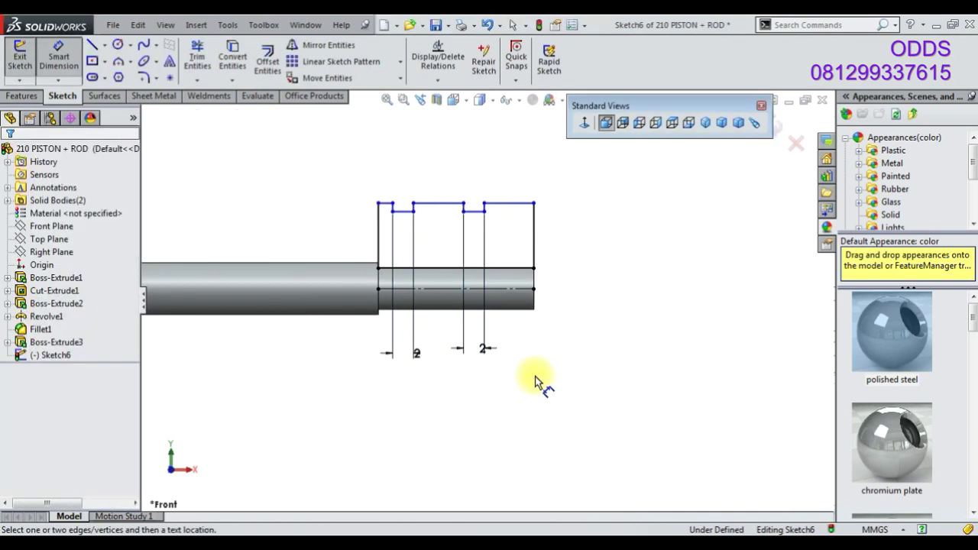
- Set the left and right top segments to 3 mm, leaving the middle 5 as driven
scroll(904, 520, "down", 1)
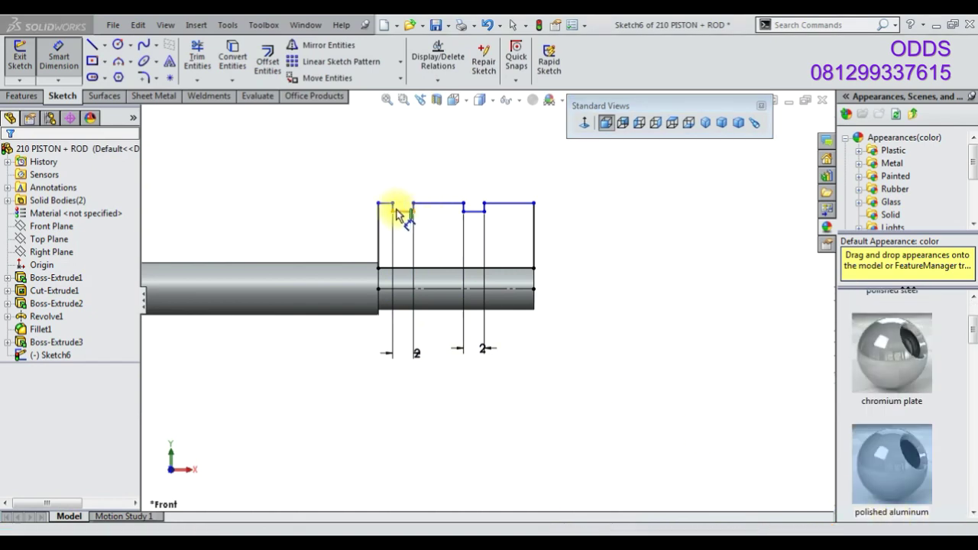
left_click(389, 206)
left_click(387, 176)
type("3")
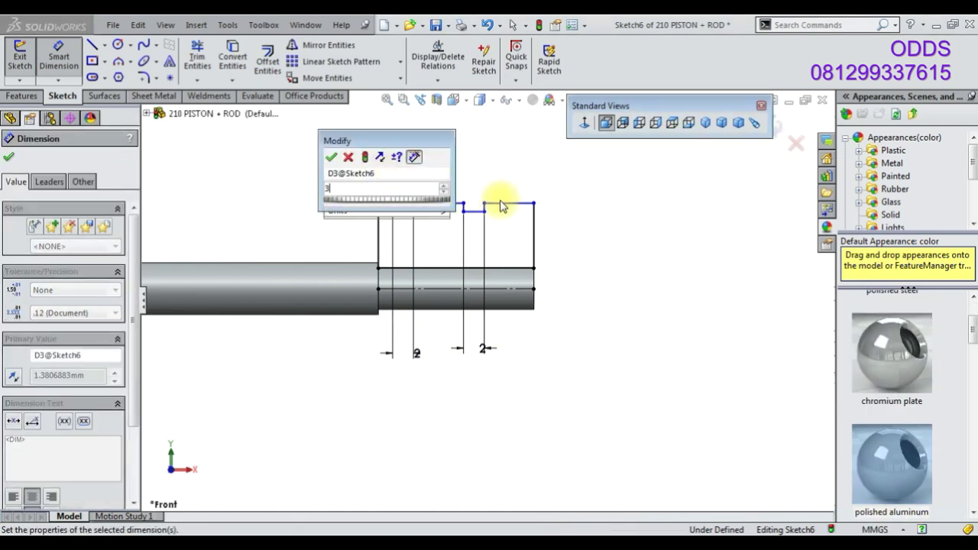
key("Return")
left_click(516, 184)
type("3")
key("Return")
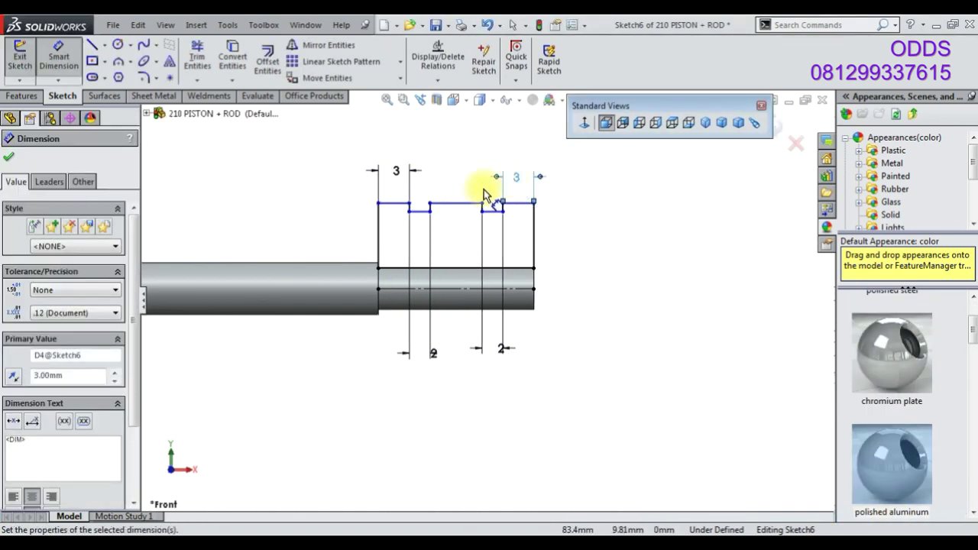
left_click(459, 183)
left_click(367, 315)
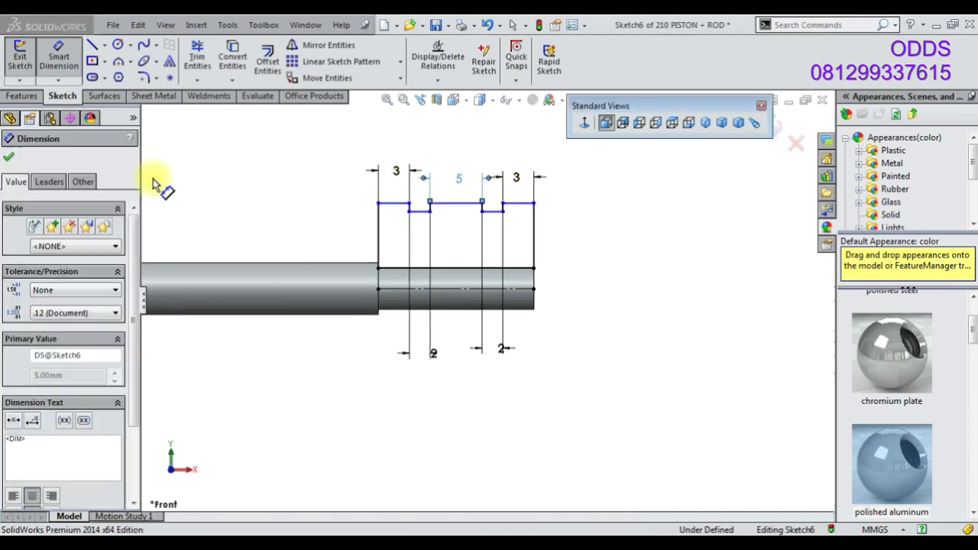
left_click(23, 97)
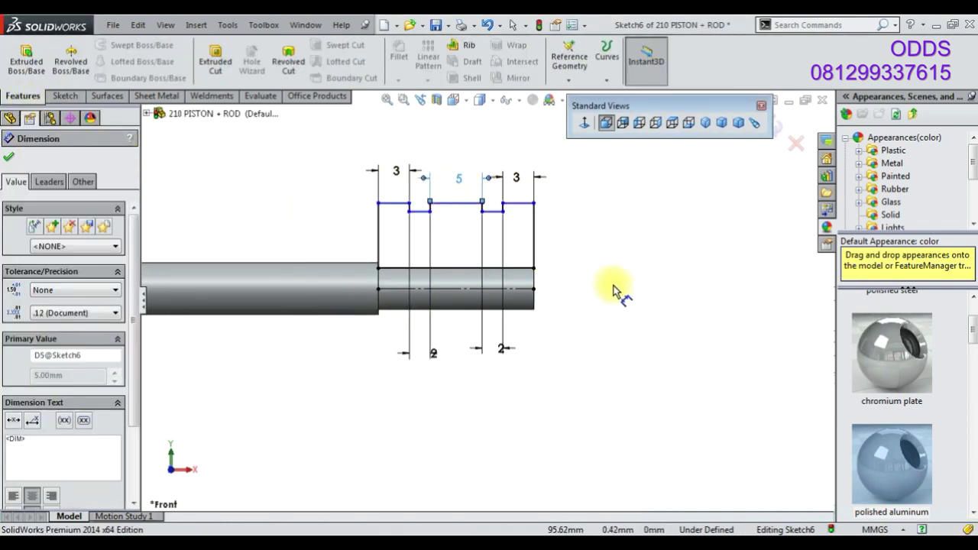
key("Escape")
- Dimension both notch depths to 1 mm
scroll(534, 229, "down", 5)
left_click(423, 221)
left_click(576, 220)
type("1")
key("Return")
scroll(261, 250, "up", 3)
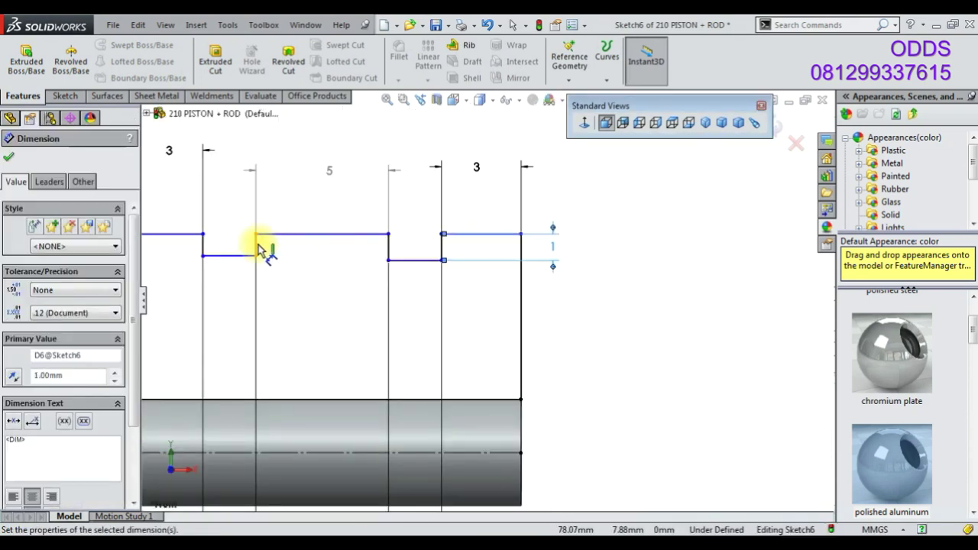
left_click(257, 246)
left_click(564, 250)
type("1")
key("Return")
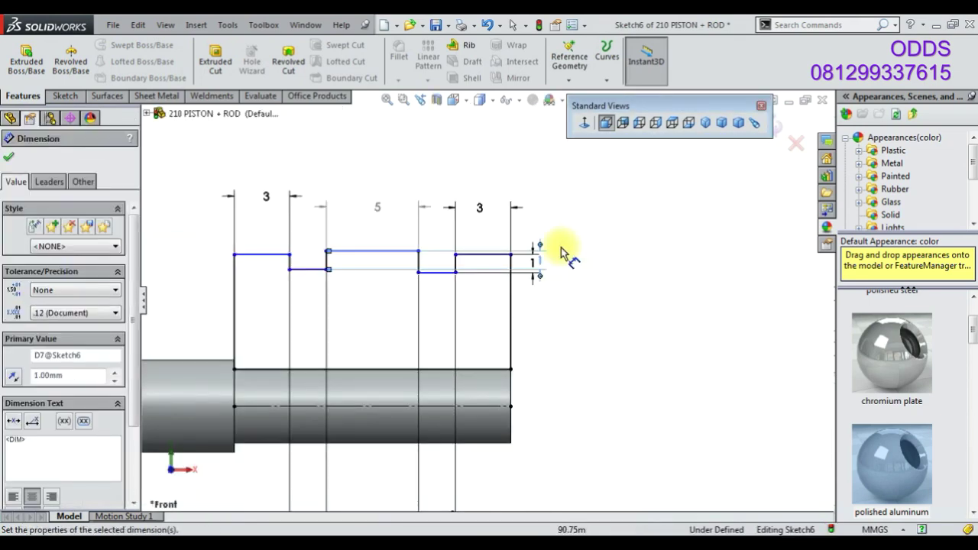
left_click(306, 269)
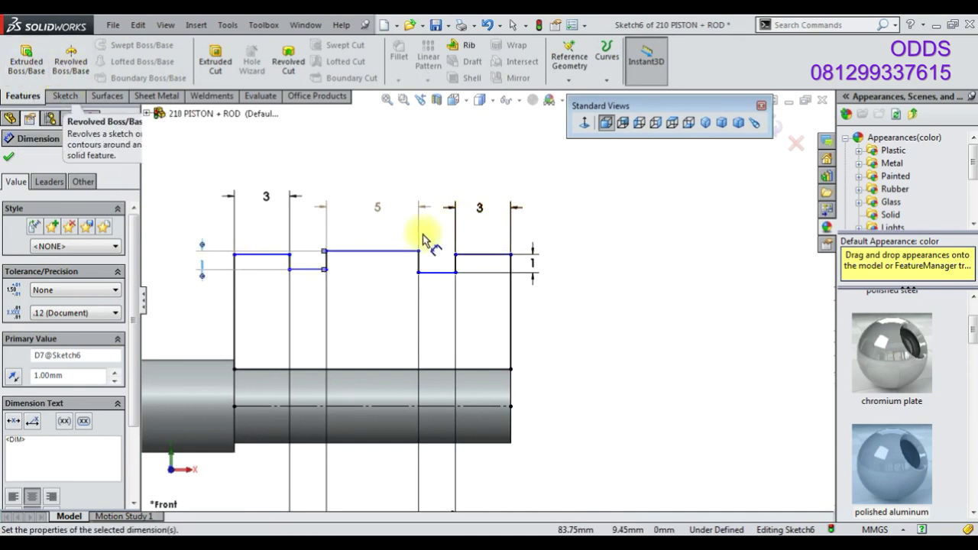
left_click(220, 224)
- Make the three top edges of the profile collinear
left_click(297, 256)
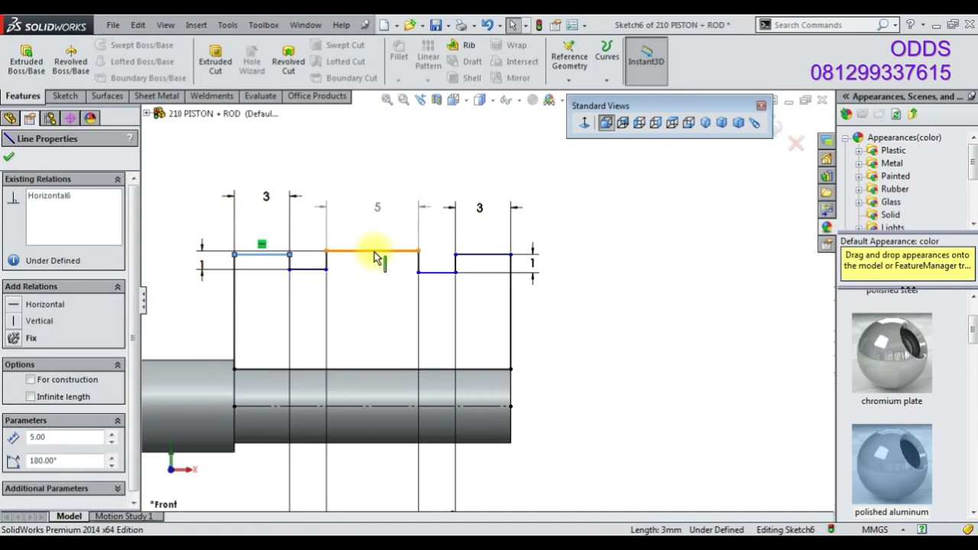
left_click(372, 250, "ctrl")
left_click(483, 253, "ctrl")
left_click(563, 197)
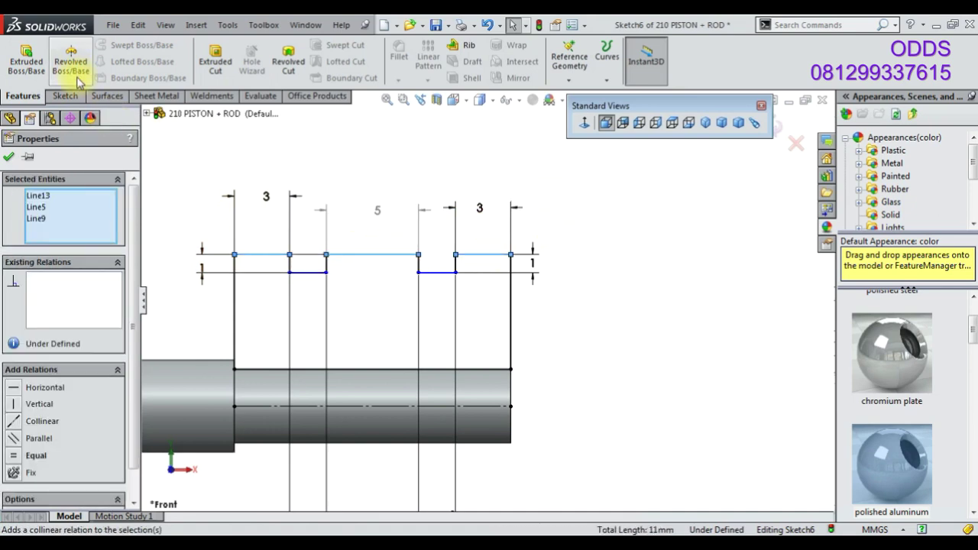
- Set the piston's outer diameter to 18 mm about the centreline
left_click(69, 97)
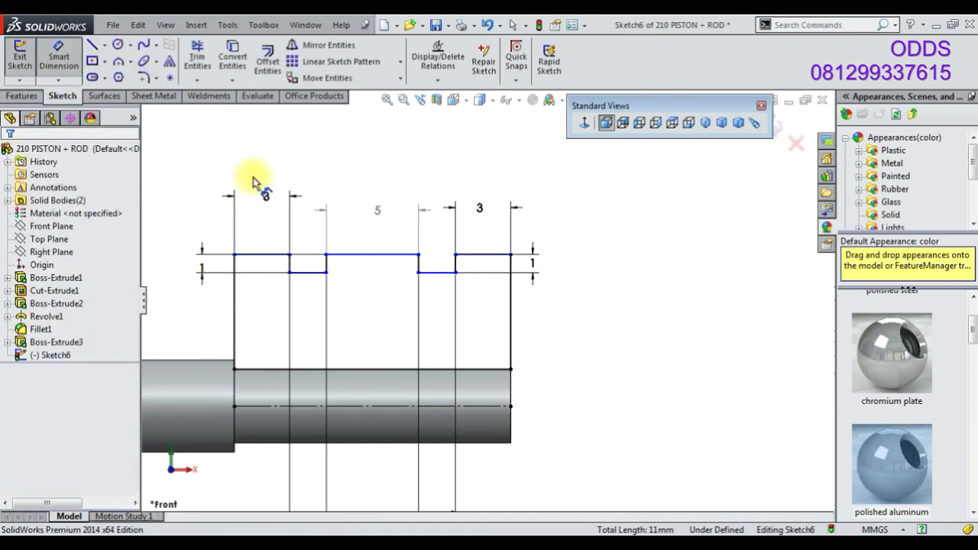
left_click(367, 255)
left_click(382, 406)
left_click(589, 451)
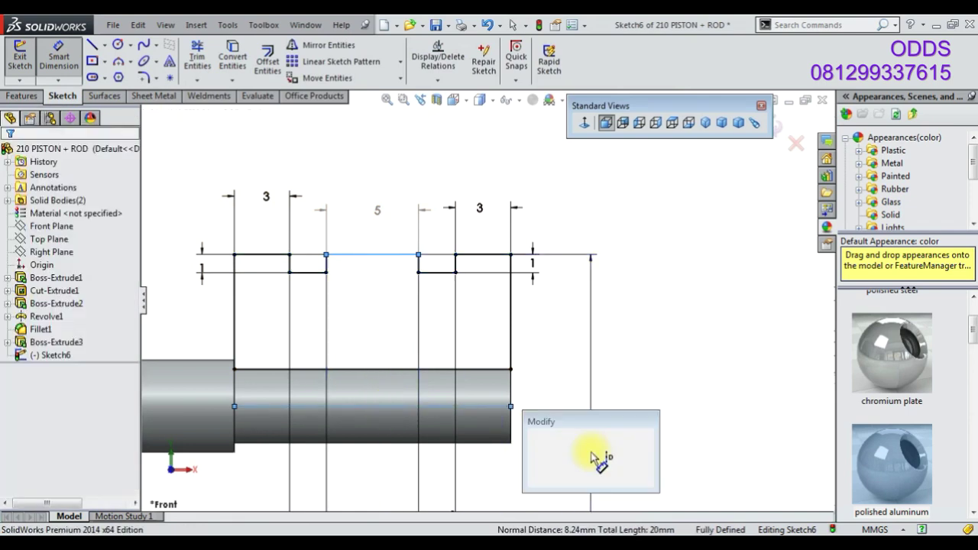
type("18")
key("Return")
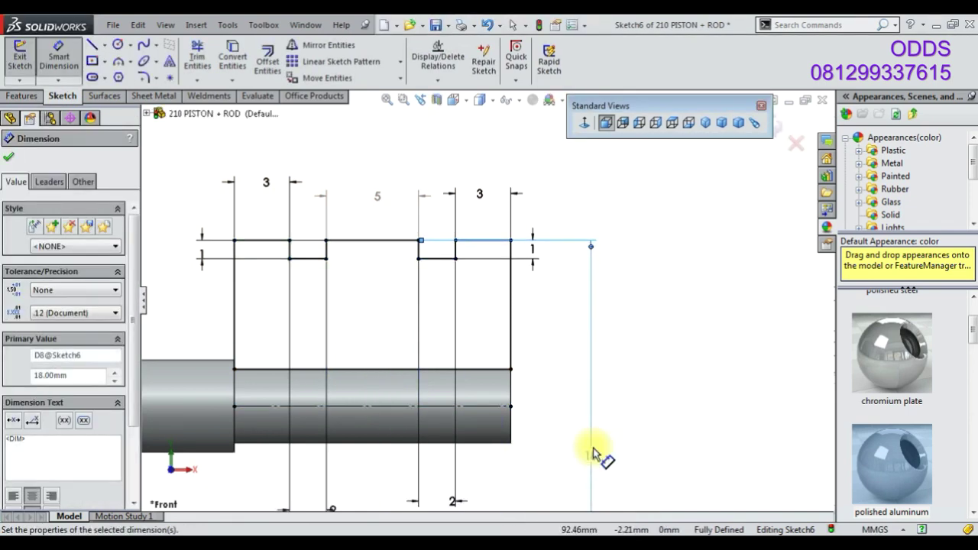
- Revolve the profile into the piston as a separate body, without merging
left_click(21, 96)
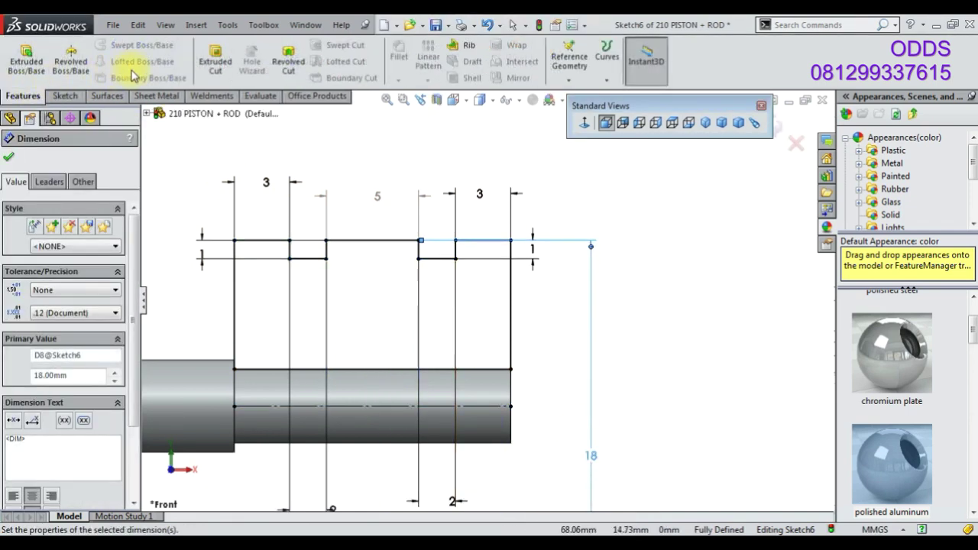
left_click(85, 65)
left_click(32, 291)
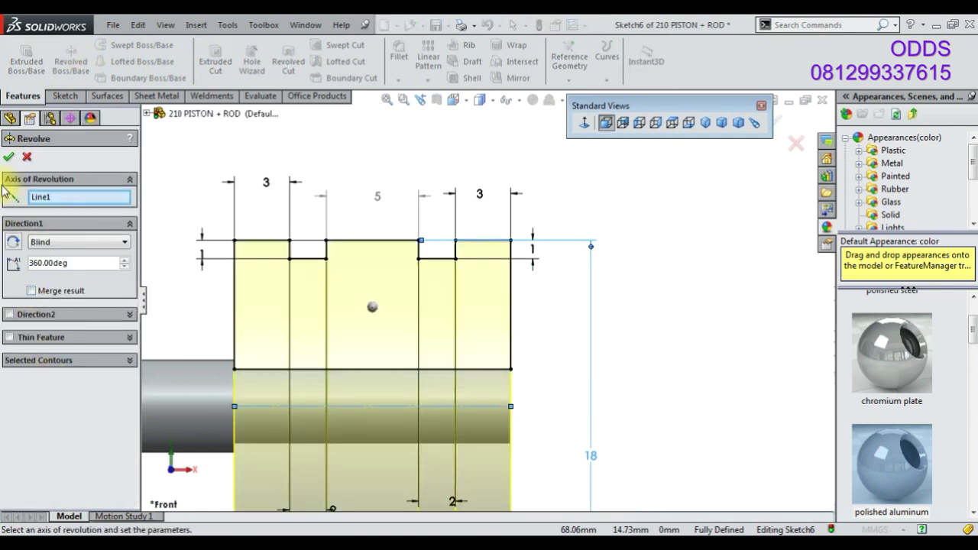
left_click(8, 159)
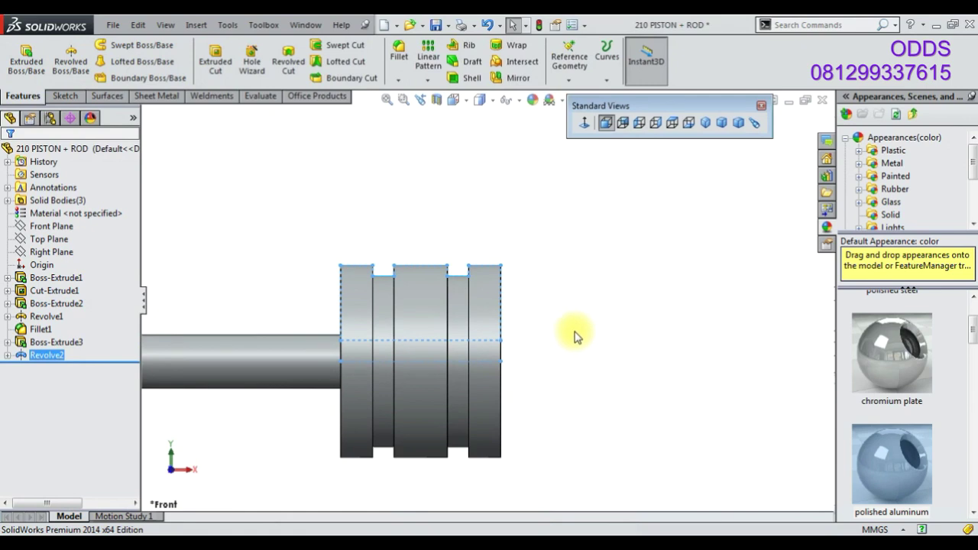
- Start a Front Plane sketch with a horizontal axis line from the shaft edge to the piston's far face
right_click(67, 226)
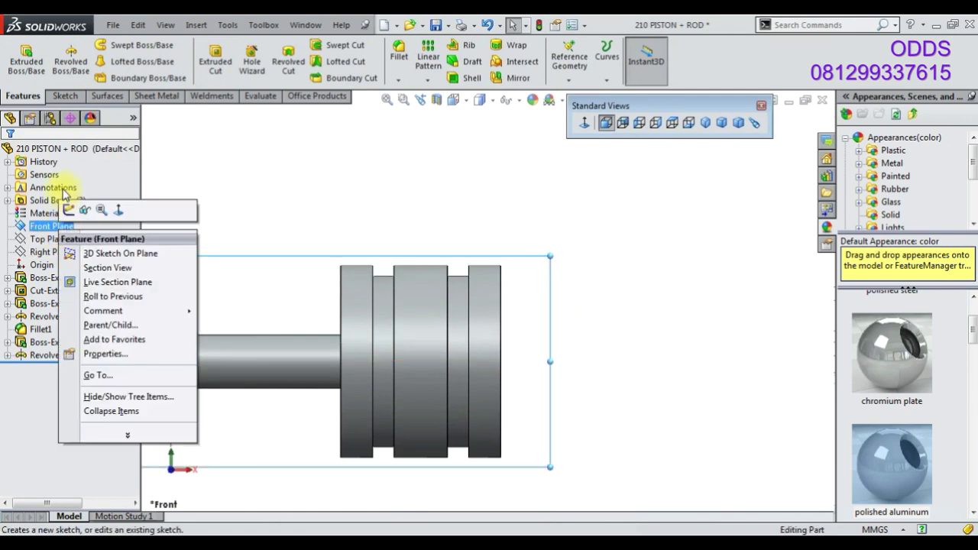
left_click(69, 210)
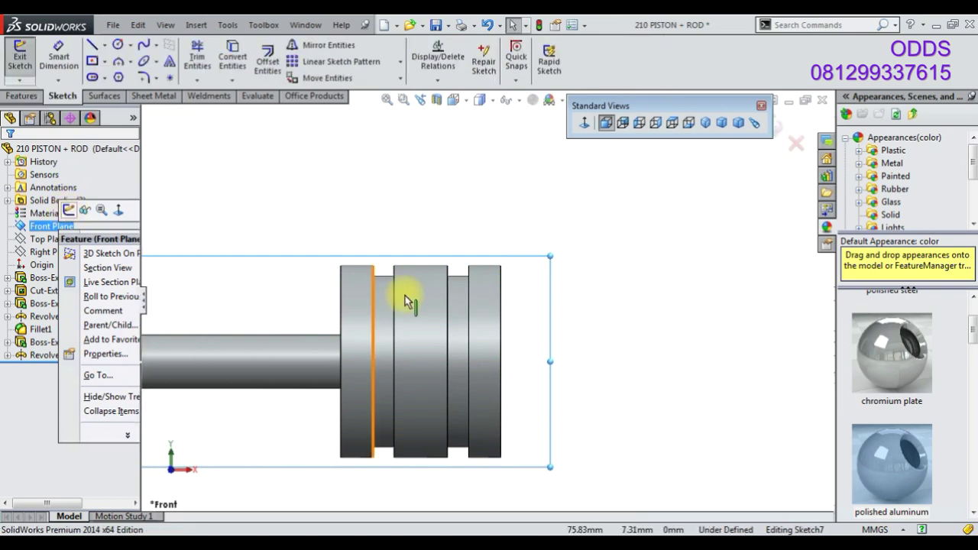
left_click(93, 51)
scroll(392, 262, "down", 3)
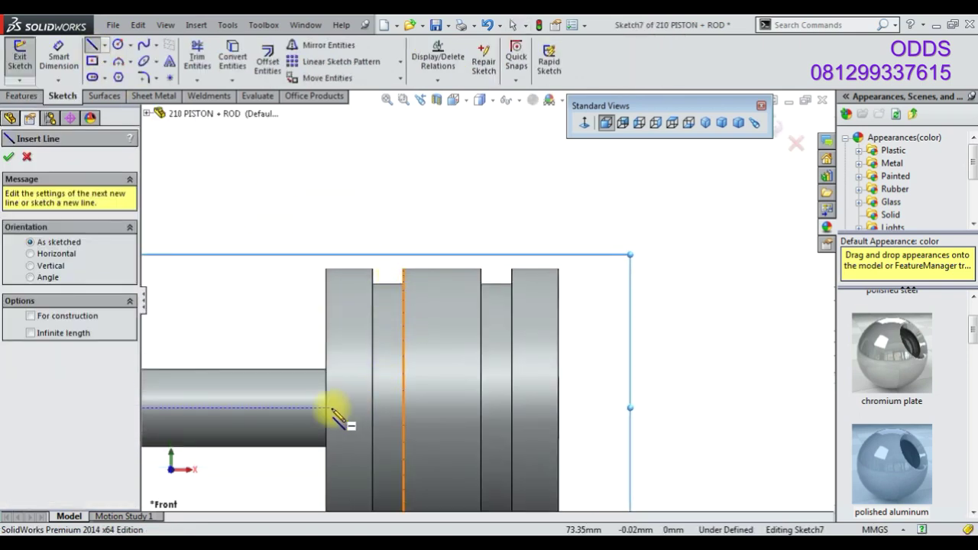
left_click(327, 407)
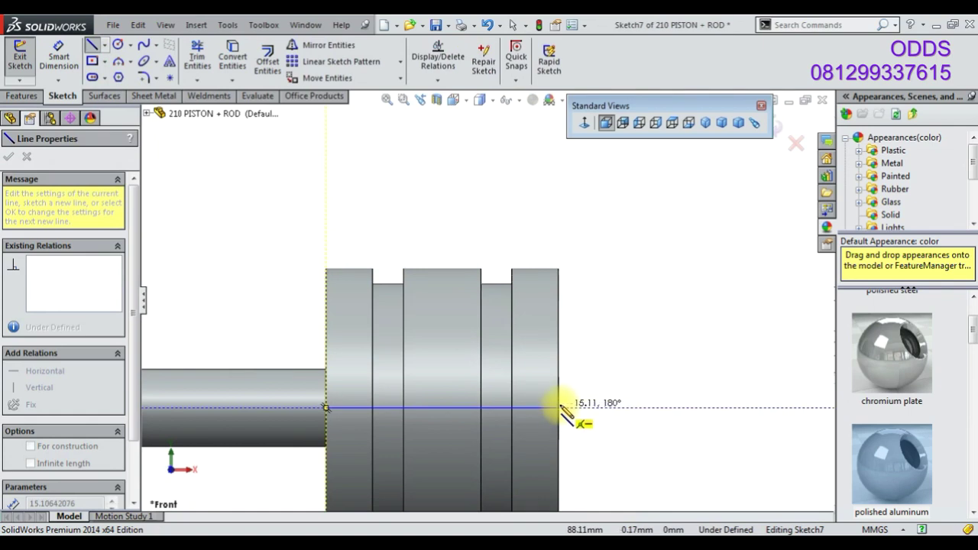
left_click(559, 407)
- Draw two corner rectangles as ring profiles, one inside each piston groove
left_click(104, 61)
left_click(113, 73)
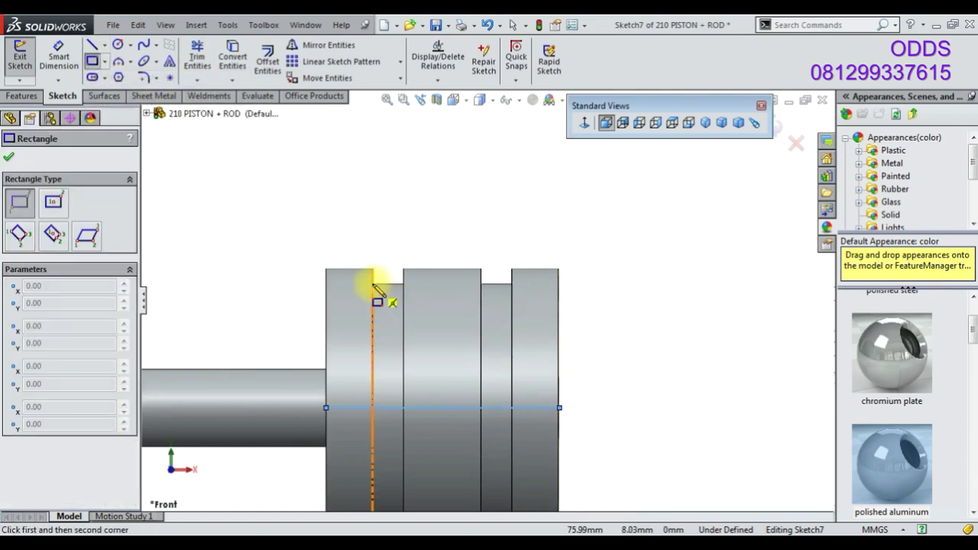
left_click(372, 269)
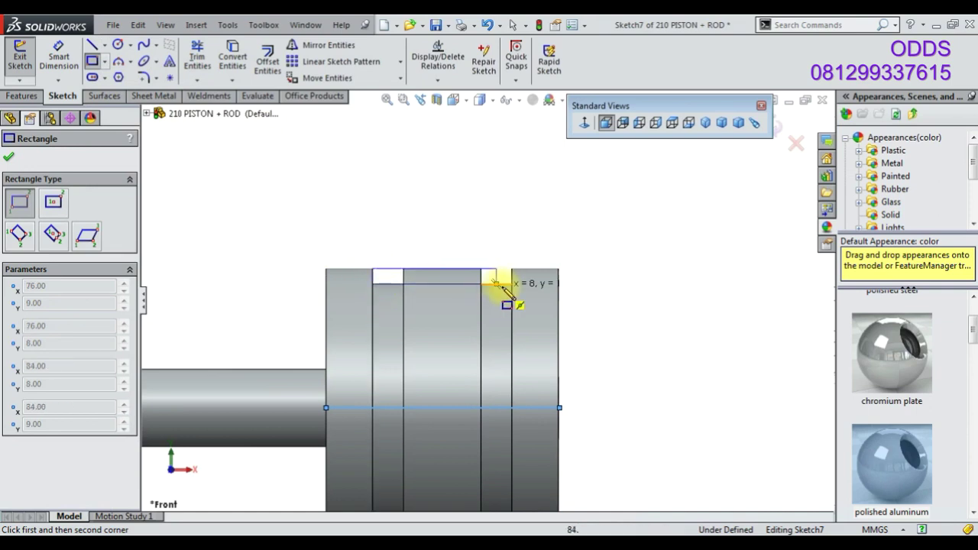
left_click(404, 283)
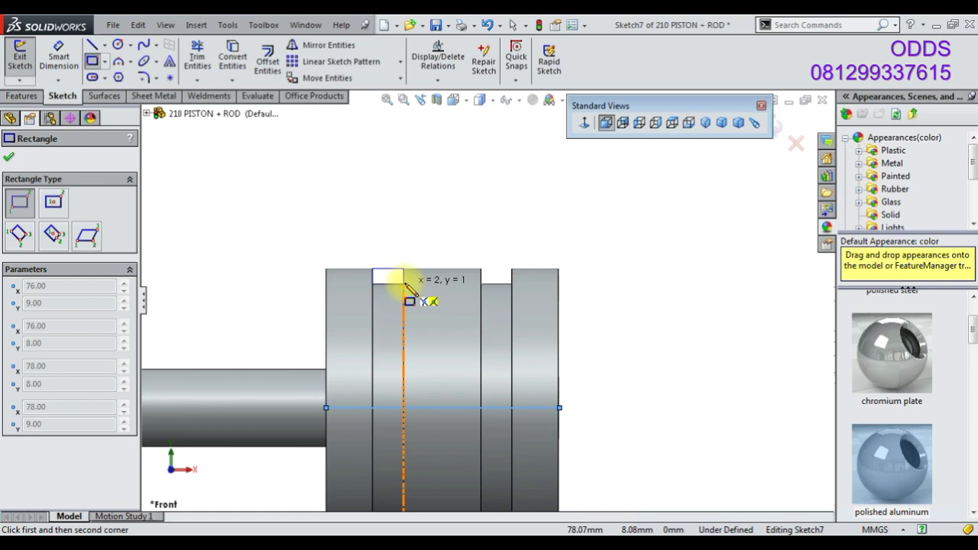
left_click(481, 269)
left_click(511, 283)
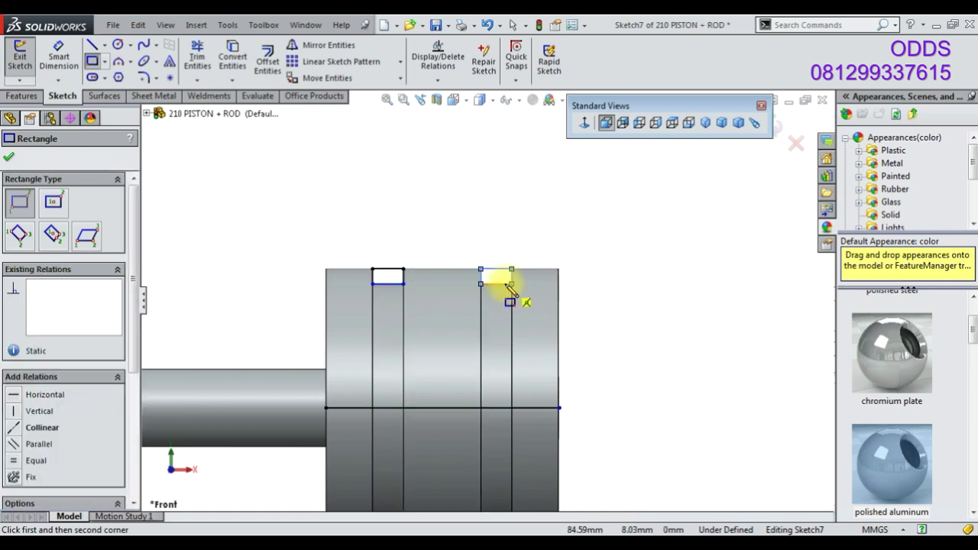
scroll(365, 273, "down", 3)
key("Escape")
- Check the rectangle corner positions and convert the axis line into a centerline
left_click(454, 300)
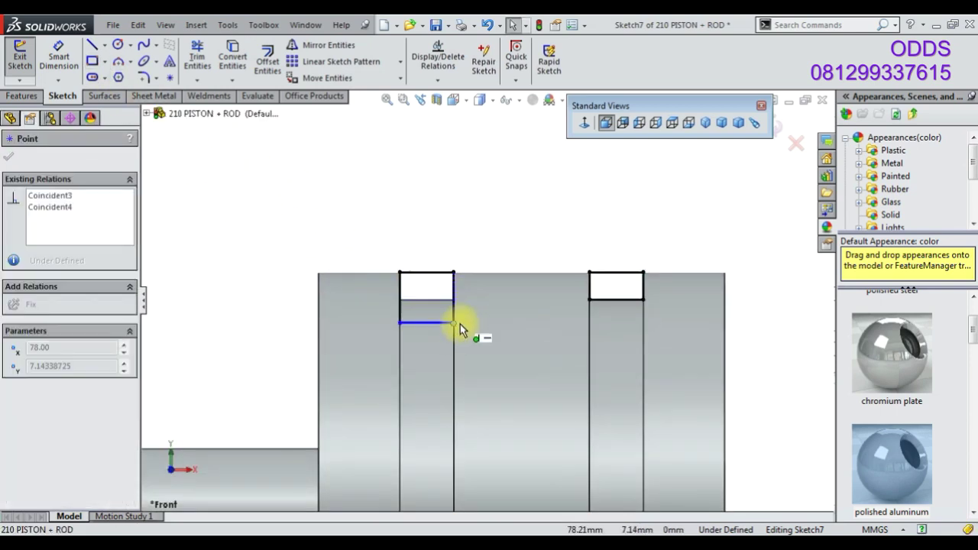
left_click(643, 299)
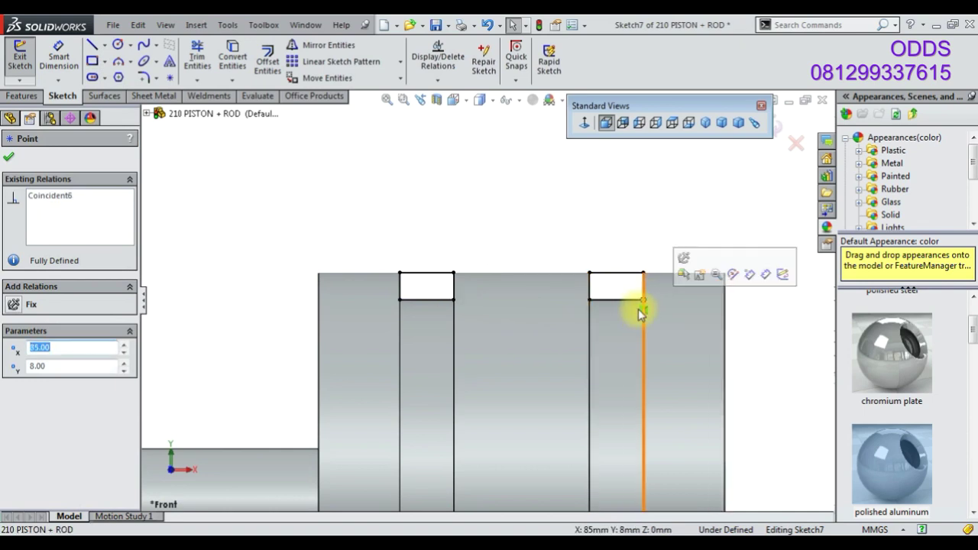
left_click_drag(588, 274, 565, 284)
left_click(455, 271)
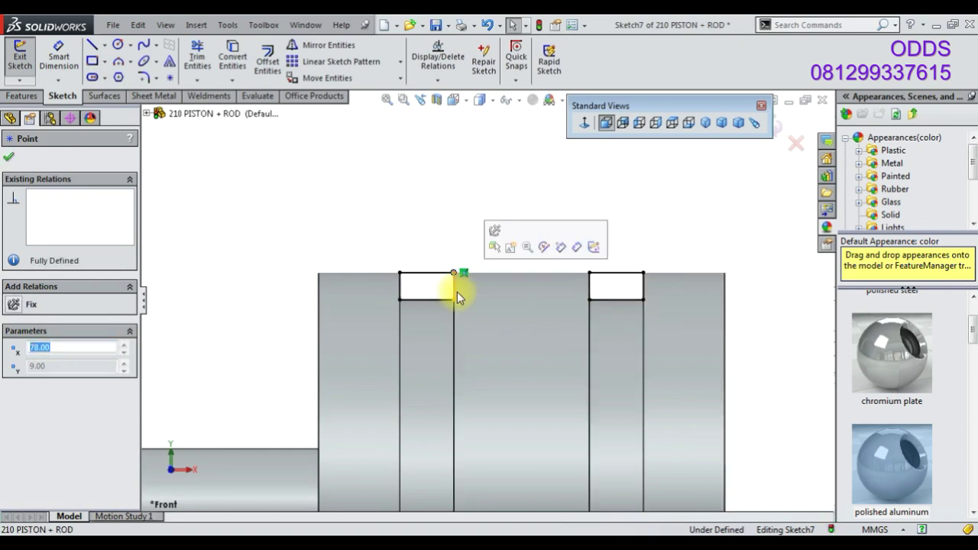
scroll(535, 359, "down", 3)
left_click(523, 386)
left_click(573, 343)
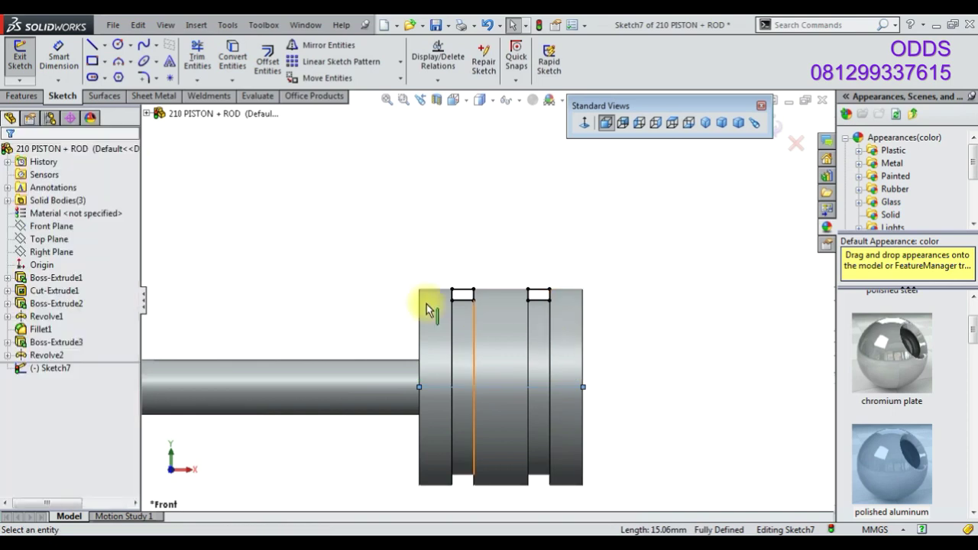
- Revolve the ring profiles 360° with Merge result unchecked, then view the result in 3D
left_click(22, 96)
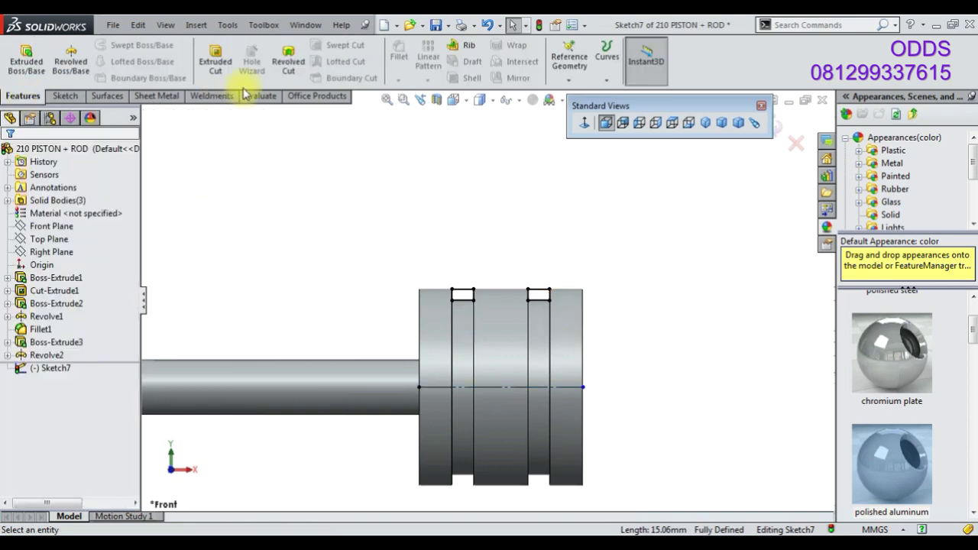
left_click(79, 76)
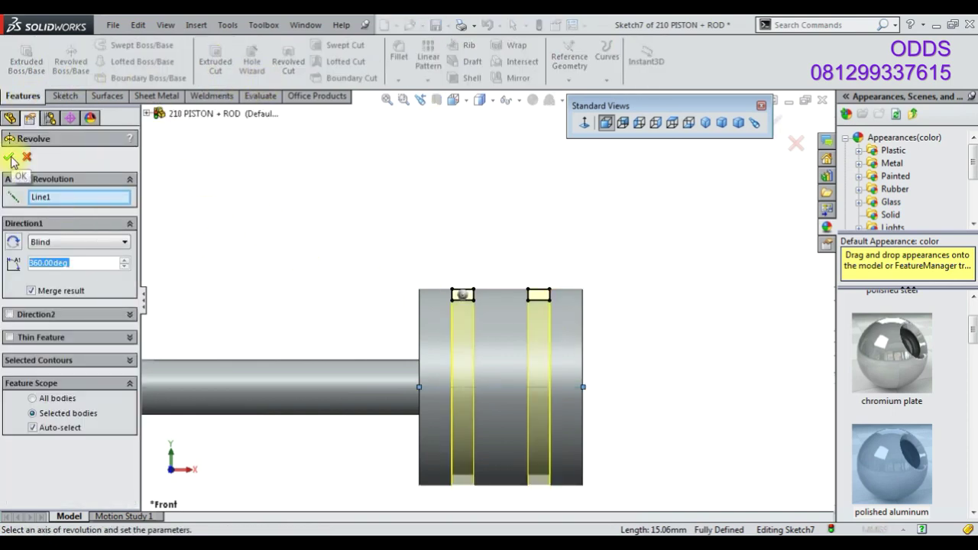
left_click(30, 290)
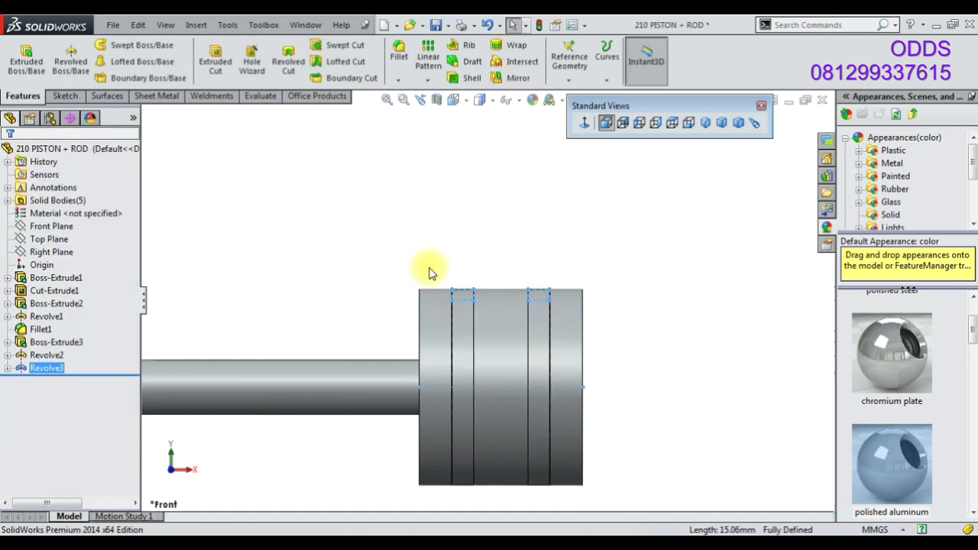
mouse_move(648, 359)
middle_mouse_down()
mouse_move(627, 390)
mouse_move(640, 385)
middle_mouse_up()
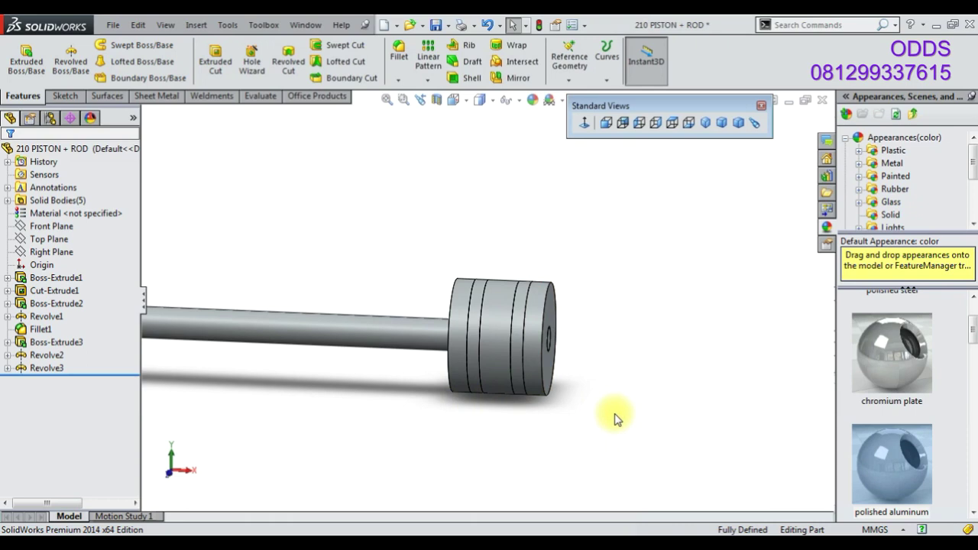
- Give the Revolve3 rings a polished copper appearance and show the part in Trimetric view
left_click(46, 368)
scroll(892, 343, "up", 2)
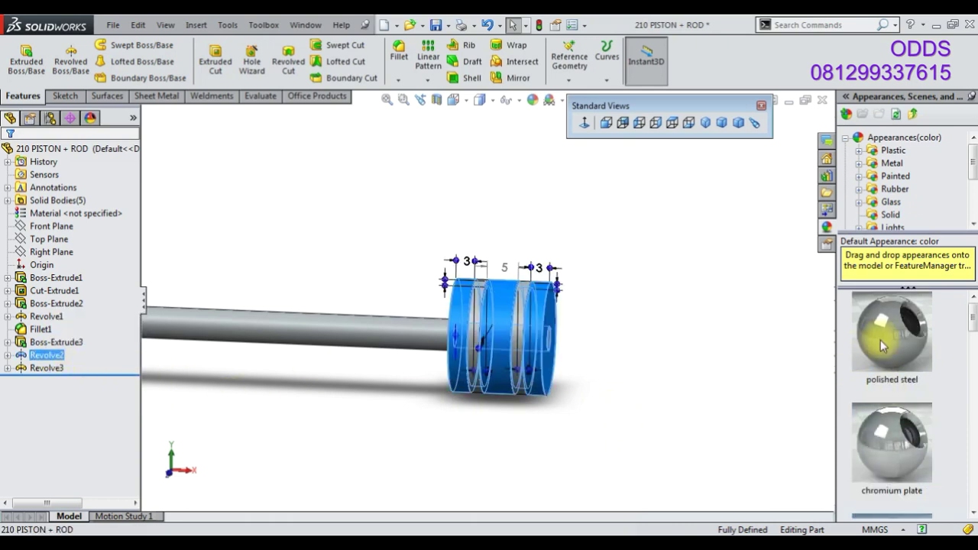
left_click(892, 332)
left_click(55, 368)
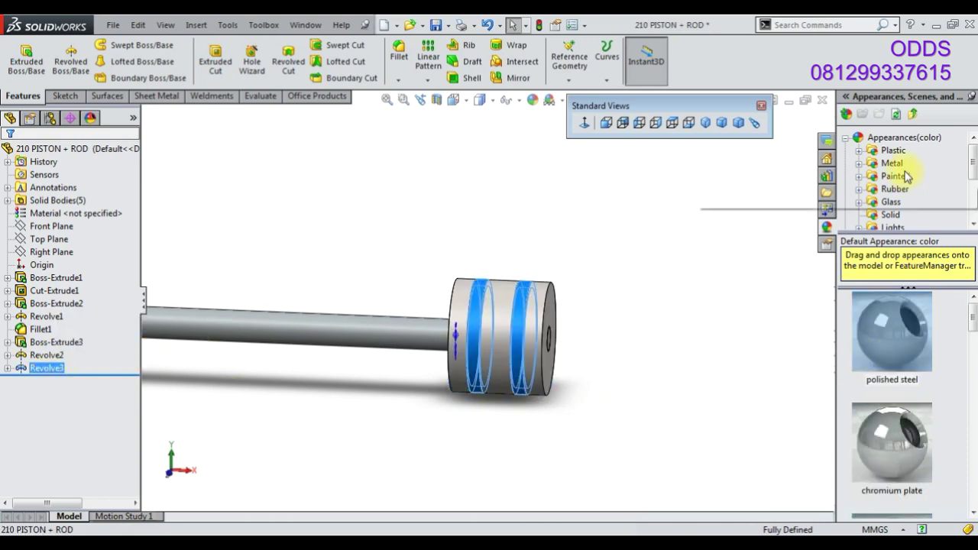
scroll(909, 382, "down", 3)
left_click(892, 395)
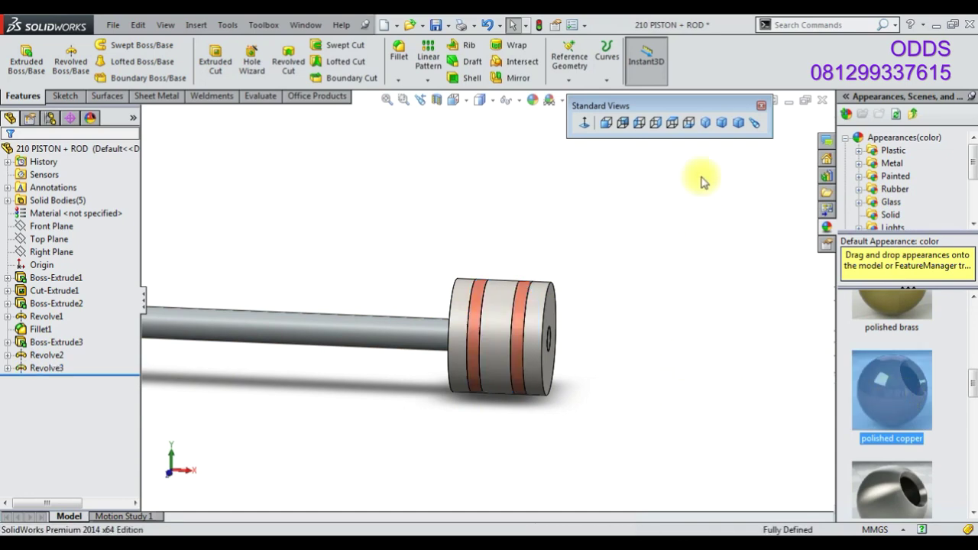
left_click(722, 125)
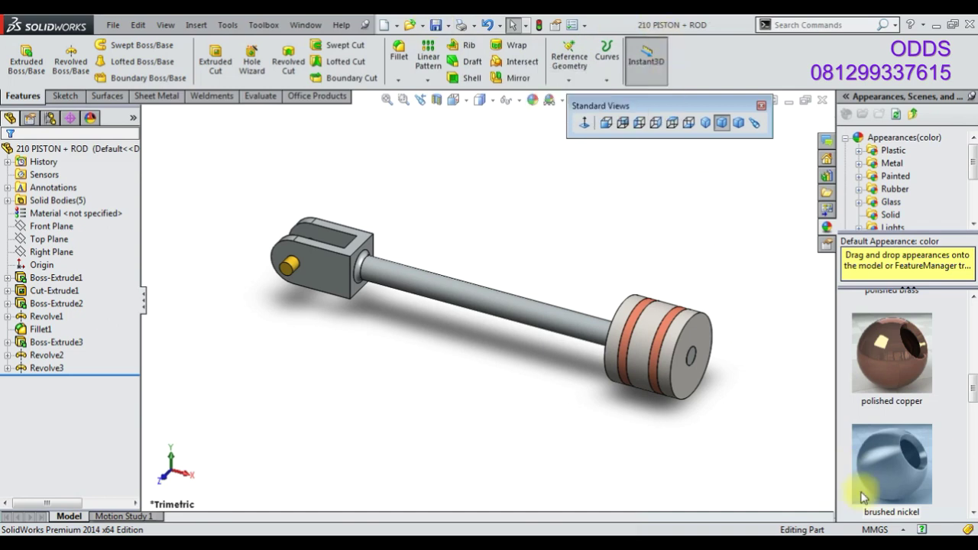
- Open the 208 WTR PUMP CONROD part
left_click(411, 25)
scroll(400, 318, "down", 3)
scroll(401, 318, "down", 2)
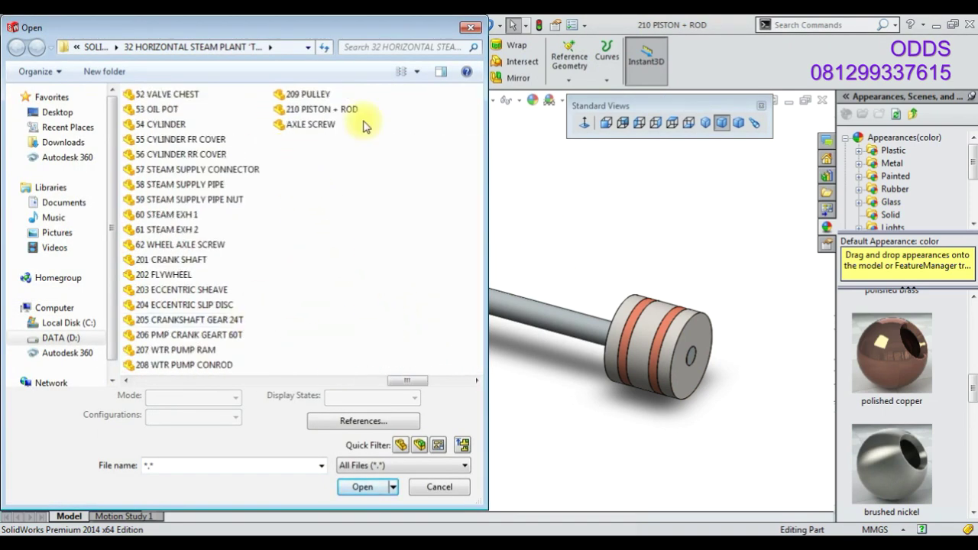
double_click(214, 365)
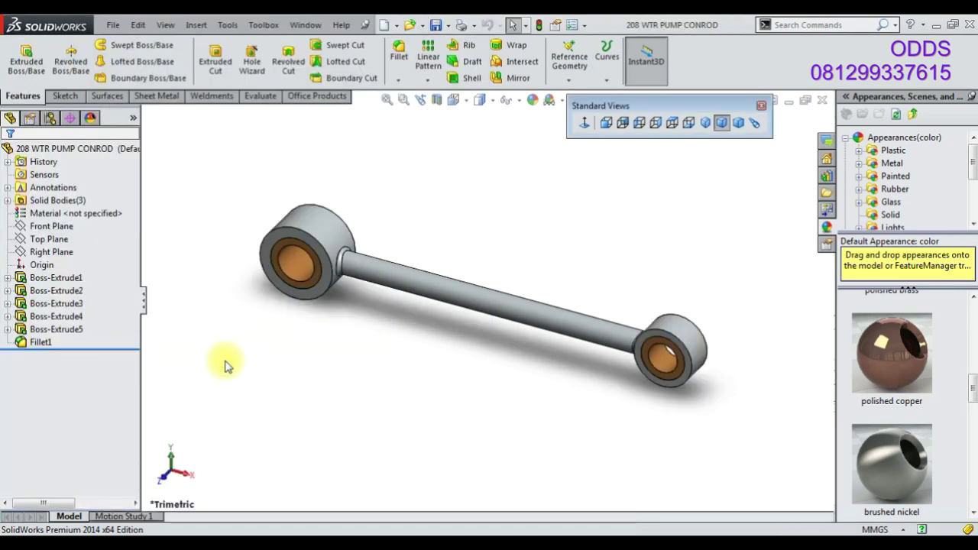
- Save the part as a copy named 211 CON-ROD
left_click(448, 25)
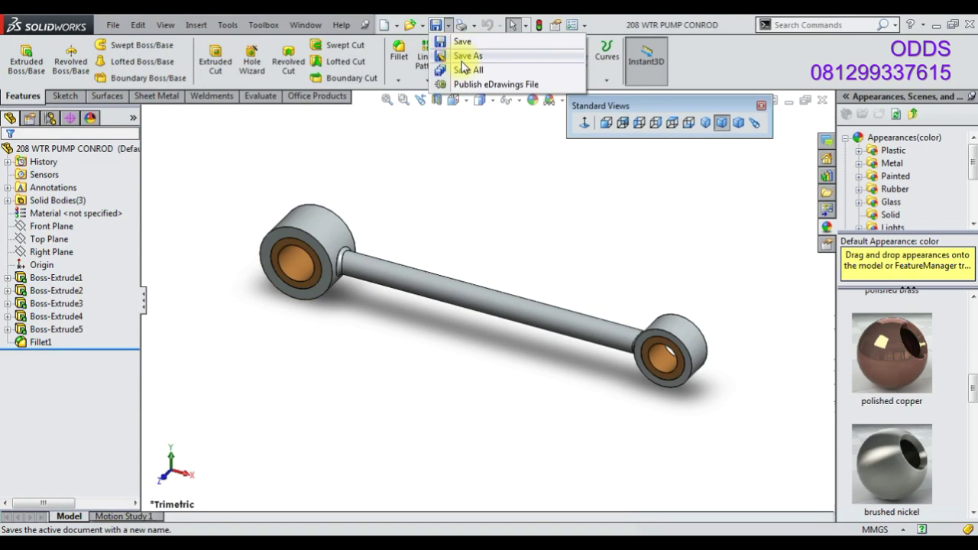
left_click(464, 57)
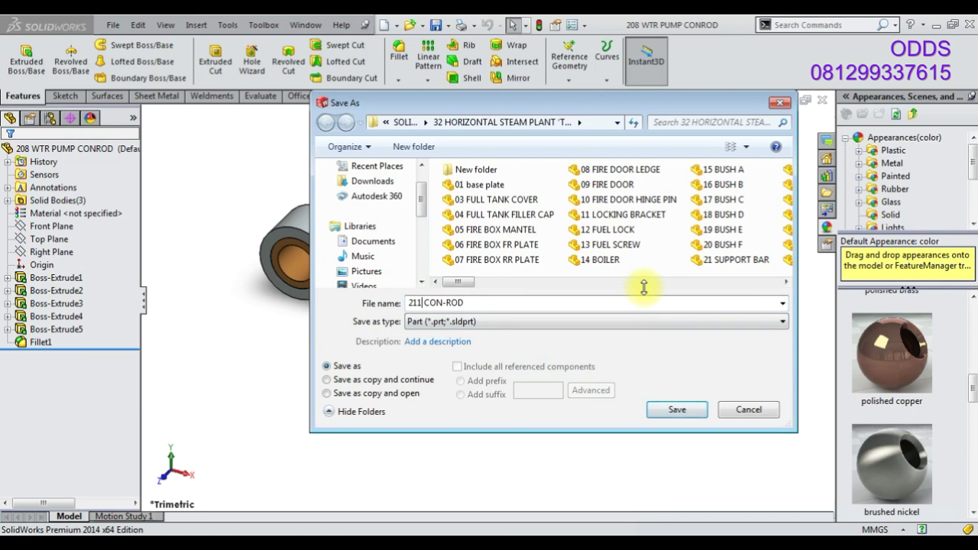
left_click_drag(646, 282, 745, 300)
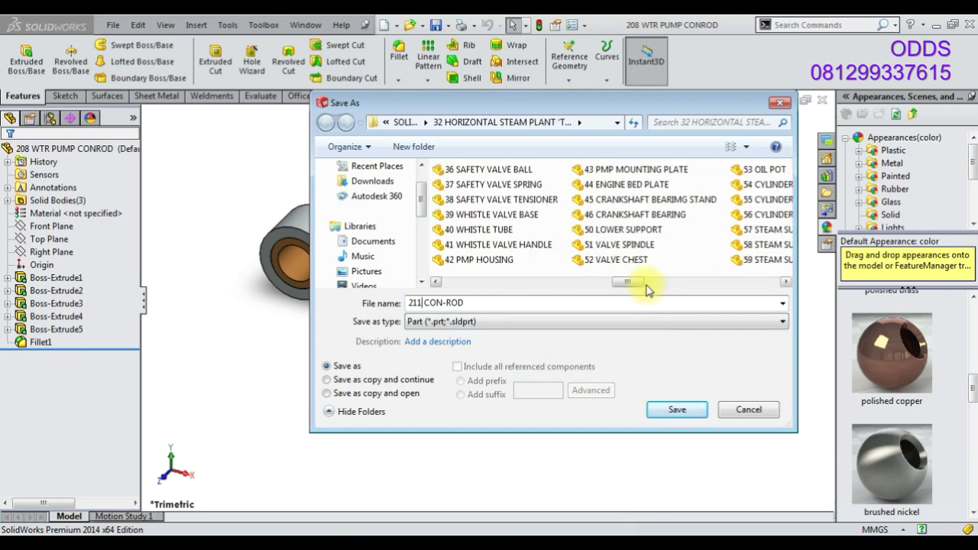
left_click(676, 411)
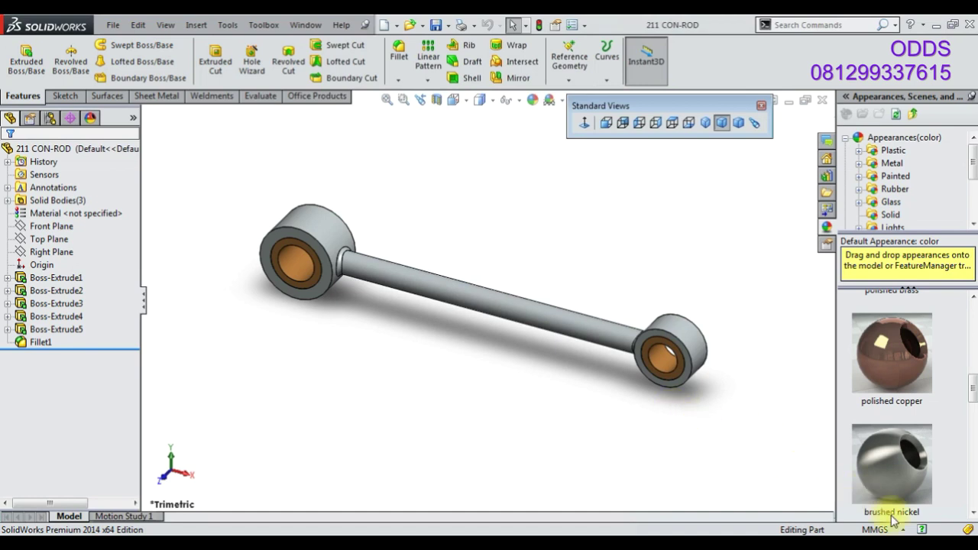
- Set the big-end eye to Ø16 with an Ø11 bore and rebuild
left_click_drag(893, 514, 337, 245)
left_click(393, 188)
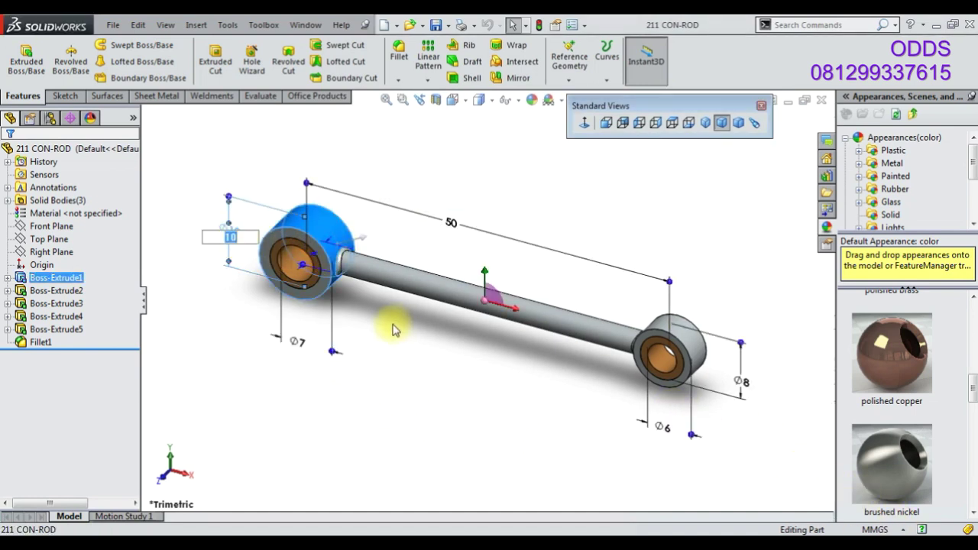
left_click(220, 370)
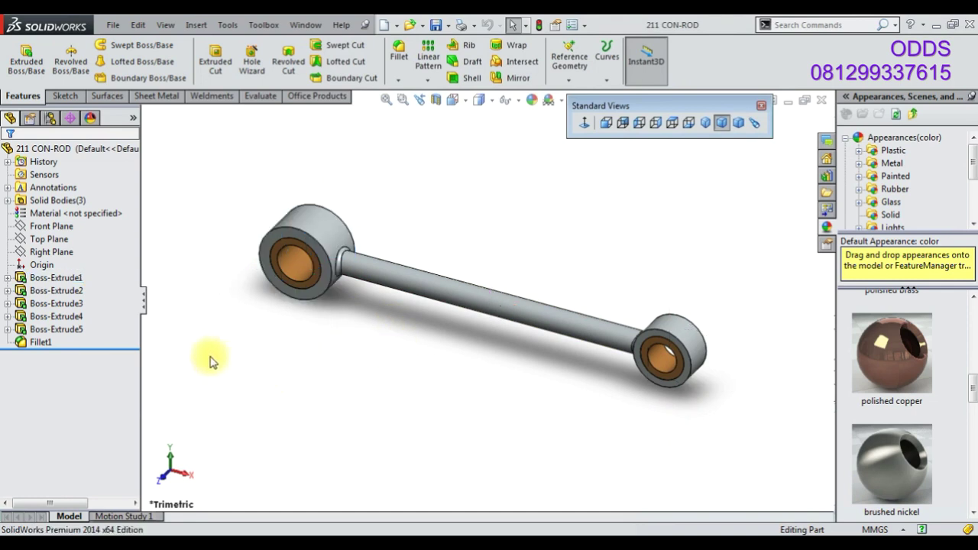
left_click(72, 279)
left_click(230, 243)
type("6")
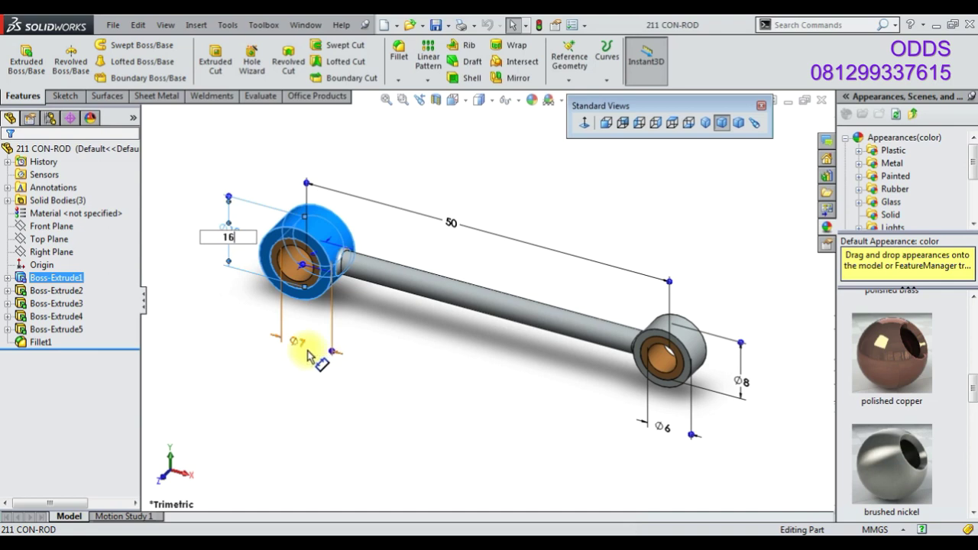
left_click(303, 345)
type("11")
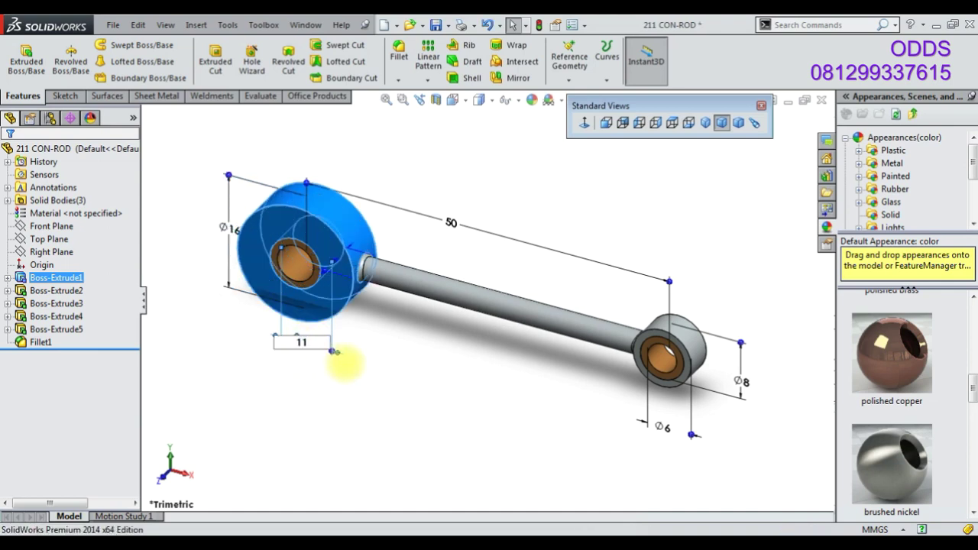
key("Return")
left_click(415, 411)
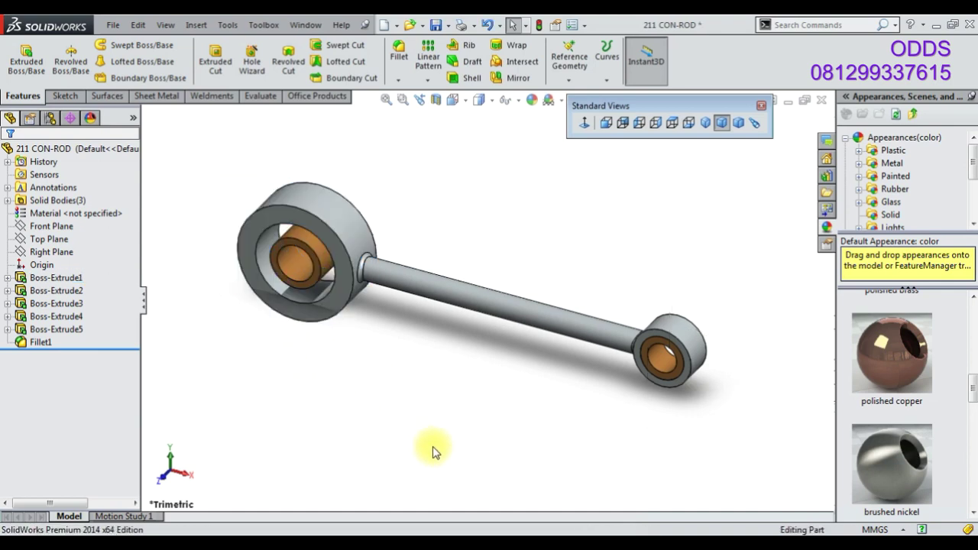
left_click(539, 25)
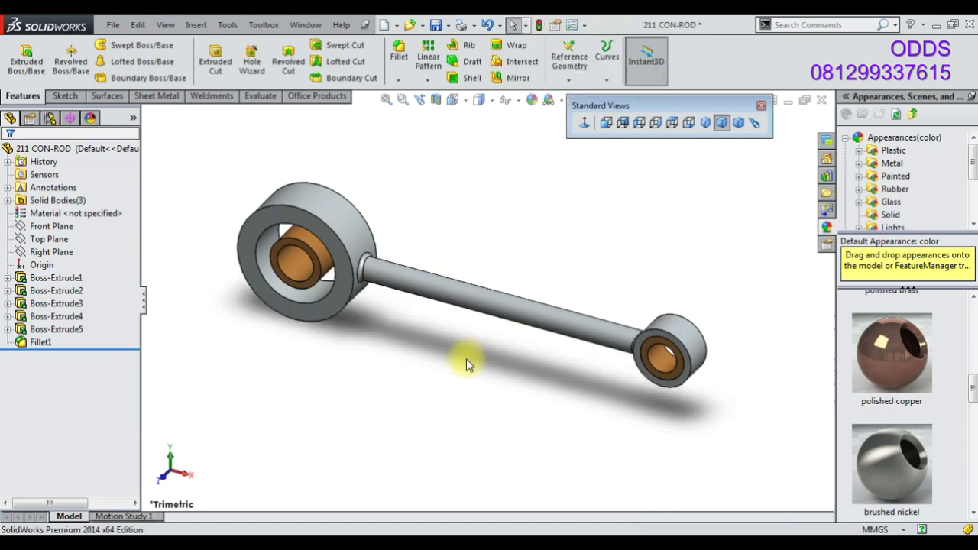
- Resize the small-end eye from Ø8 to Ø9 and its bore to Ø7
left_click(702, 345)
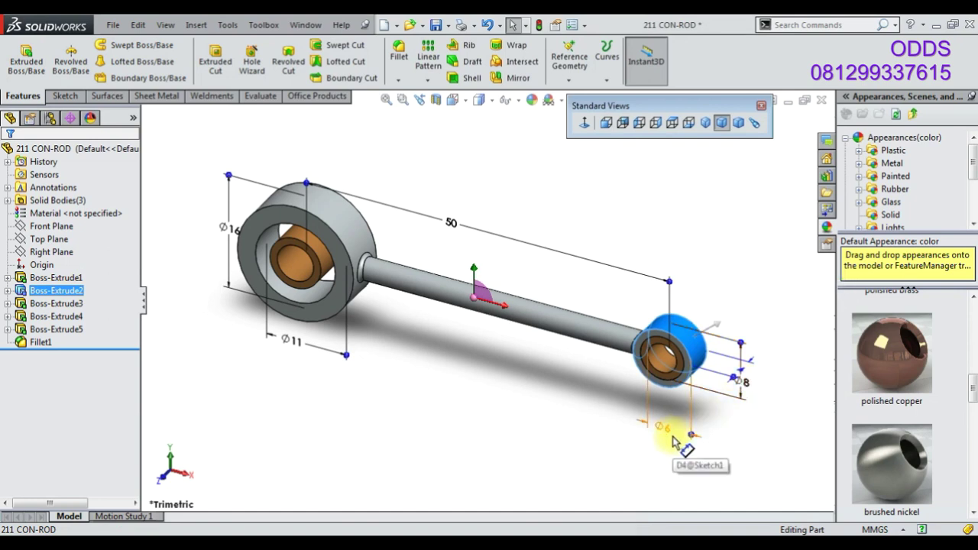
left_click(85, 292)
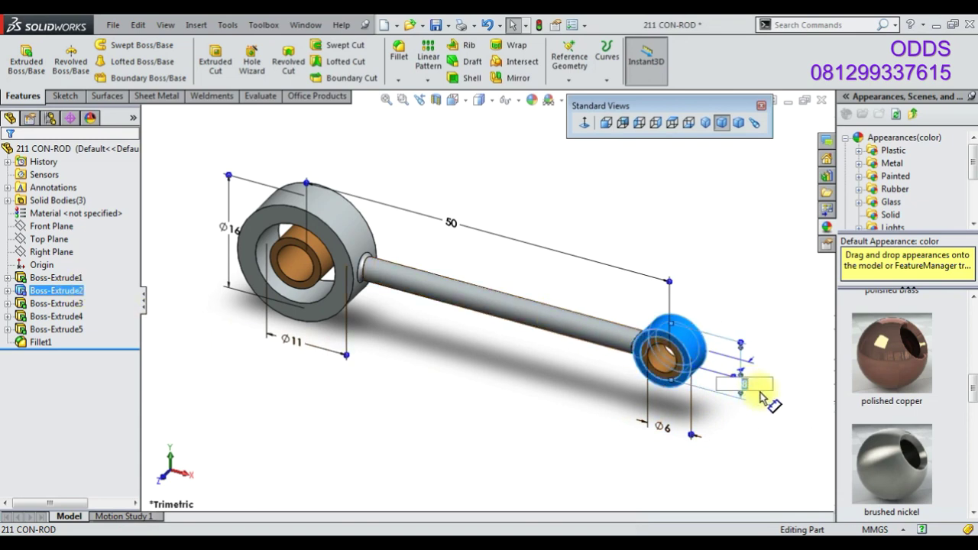
type("9")
left_click(665, 432)
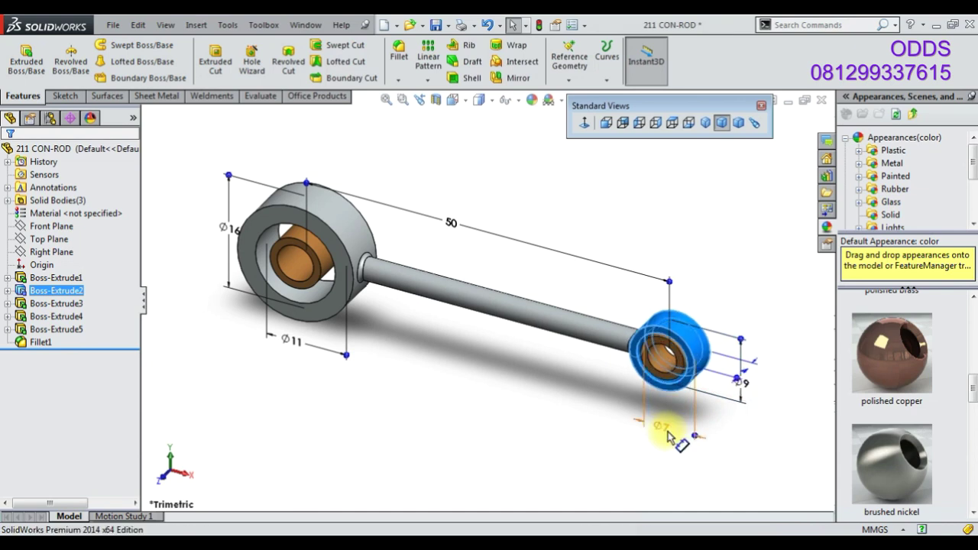
left_click(612, 418)
scroll(702, 389, "down", 4)
middle_click(687, 391)
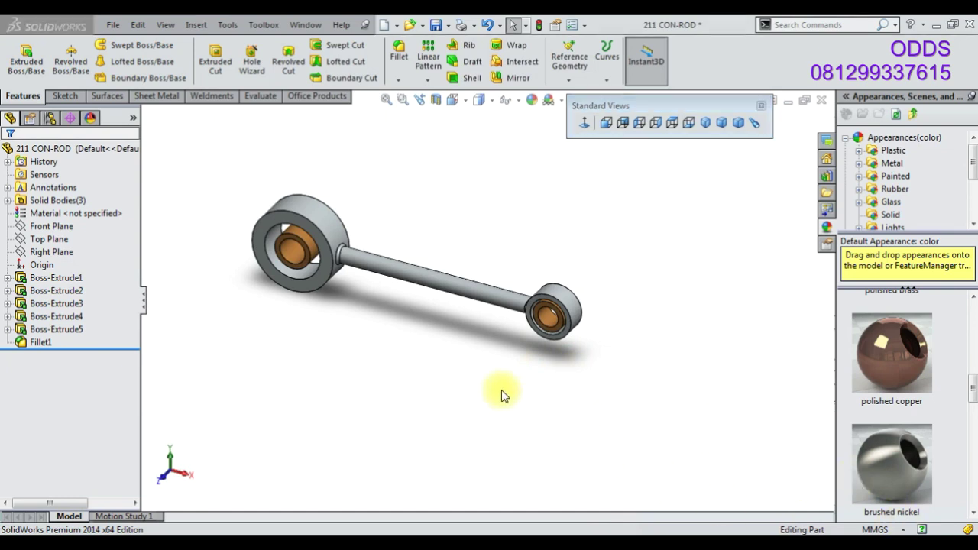
left_click(463, 293)
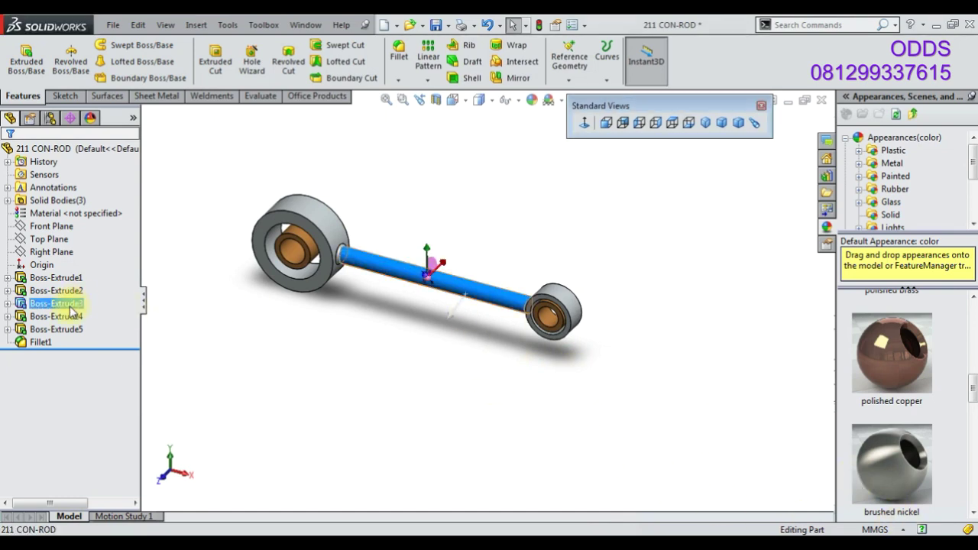
- Expand Boss-Extrude1 and select its Sketch1
scroll(431, 281, "down", 3)
scroll(451, 286, "down", 2)
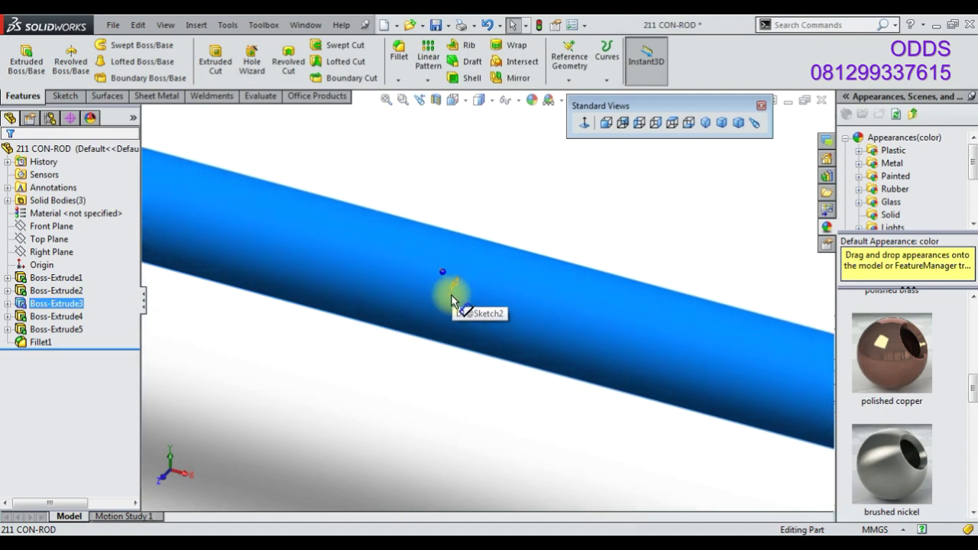
left_click(77, 281, "ctrl")
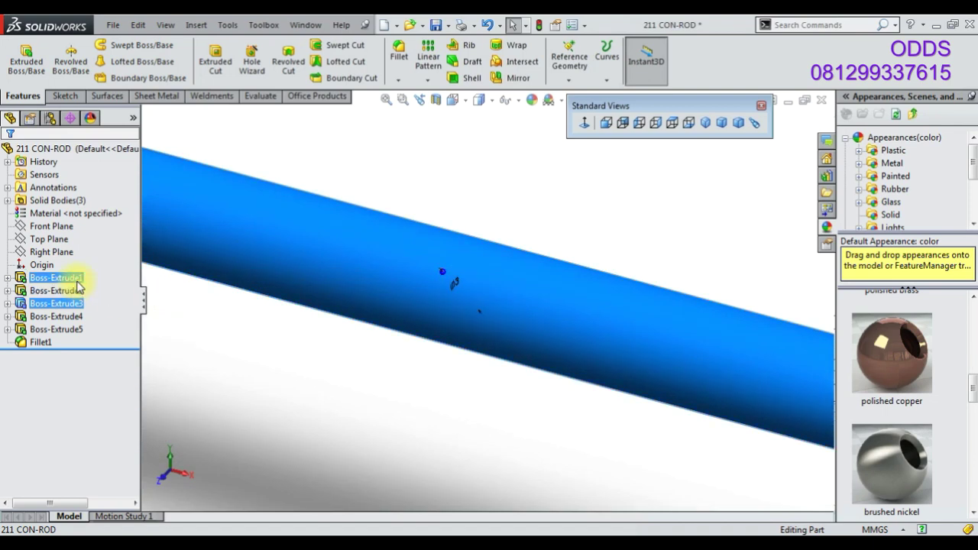
left_click(201, 327)
left_click(7, 277)
left_click(57, 290)
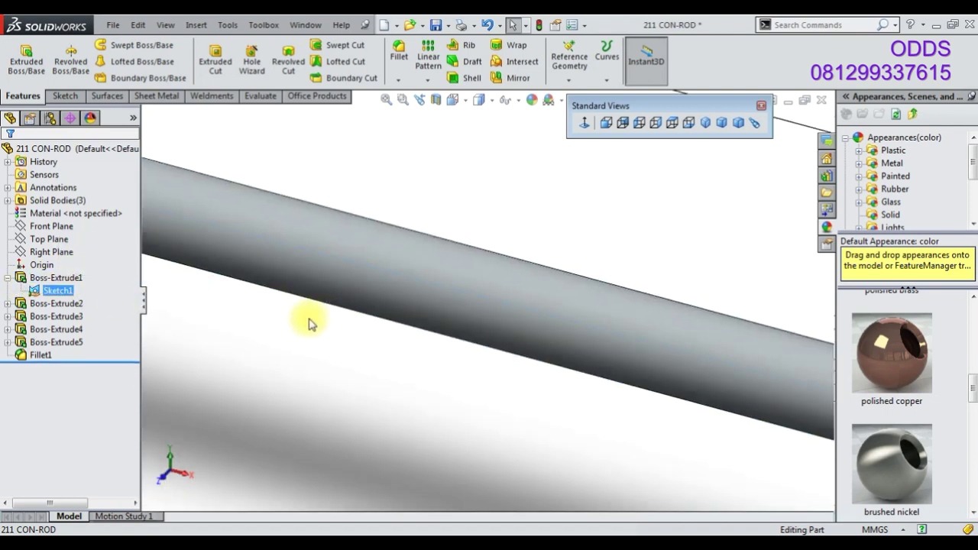
scroll(309, 324, "up", 2)
- Change the eye centre-to-centre distance from 50 to 43
right_click(58, 290)
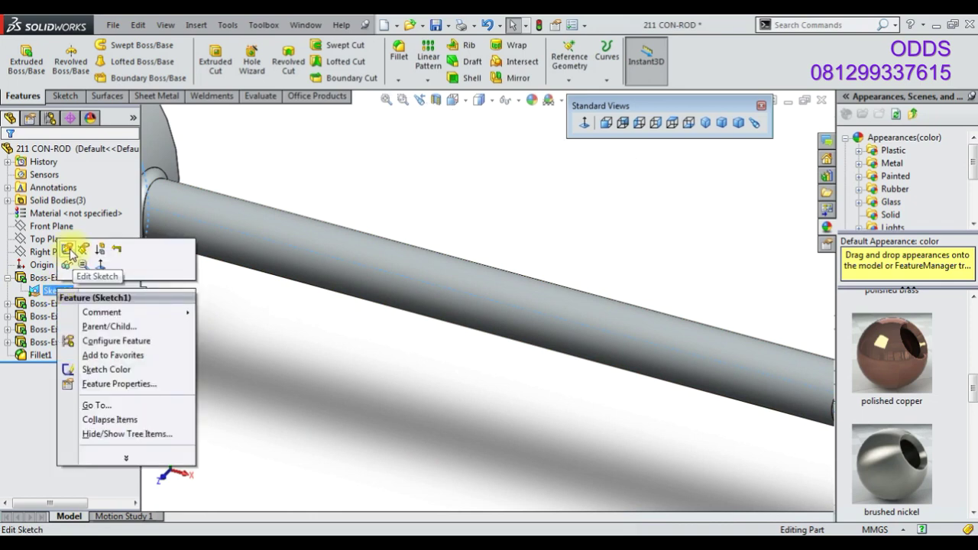
key("Escape")
scroll(409, 260, "up", 3)
left_click(421, 184)
key("Return")
left_click(486, 384)
scroll(486, 384, "up", 3)
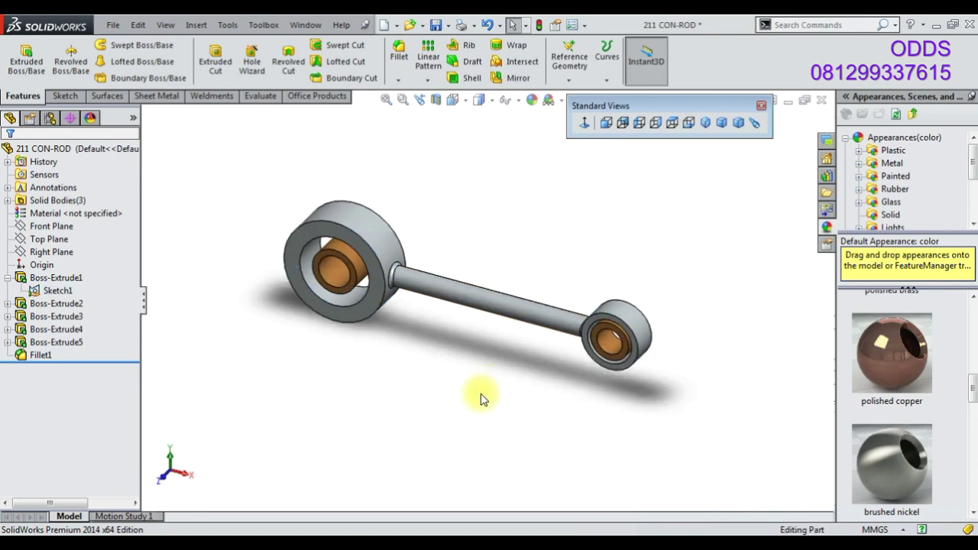
- Delete Fillet1 and reselect Sketch1 to show its dimensions
right_click(42, 355)
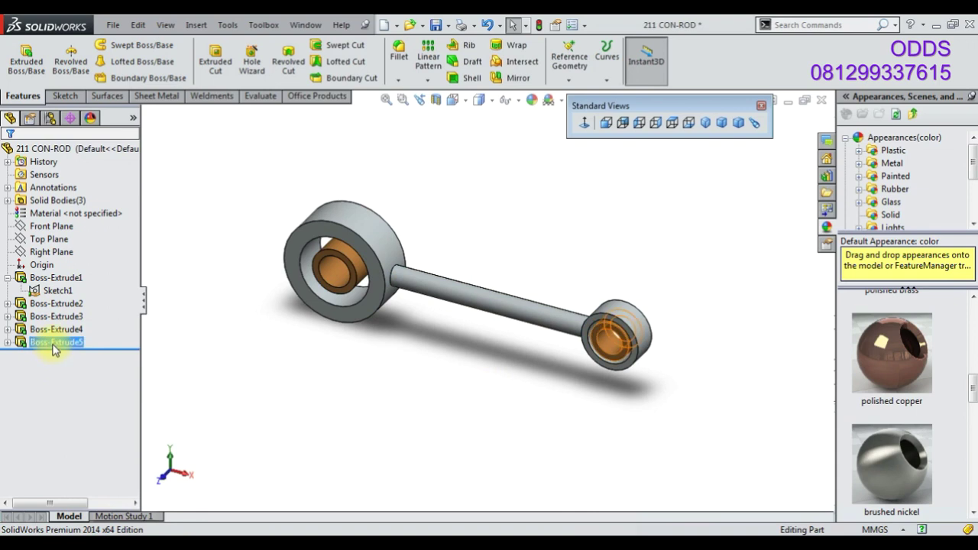
left_click(57, 291)
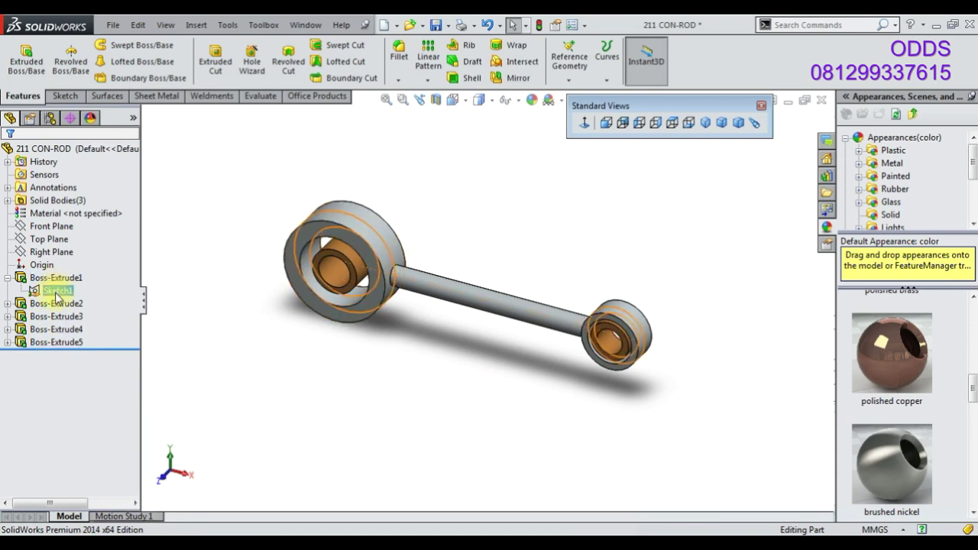
left_click(57, 293)
- Edit Sketch1 and delete the centreline's Midpoint1 relation
left_click(66, 258)
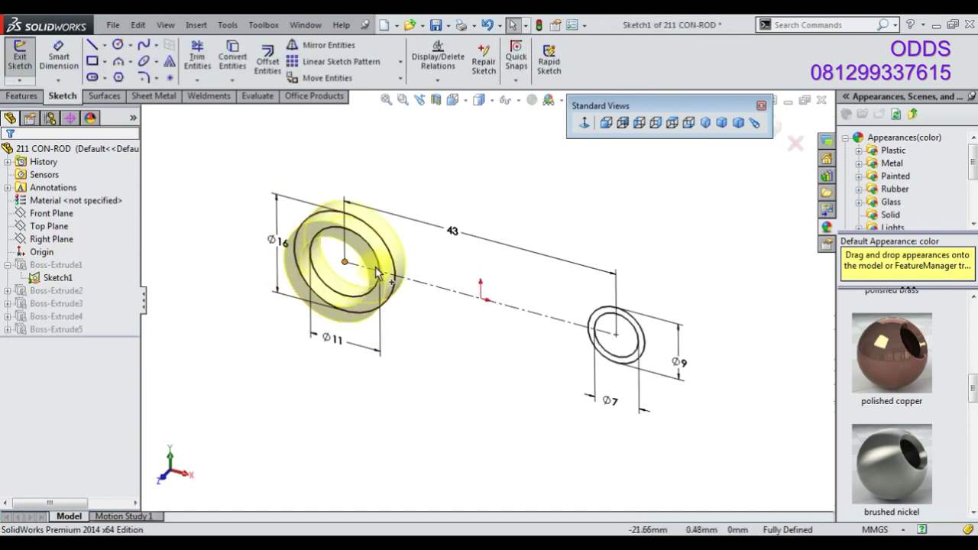
left_click(449, 297)
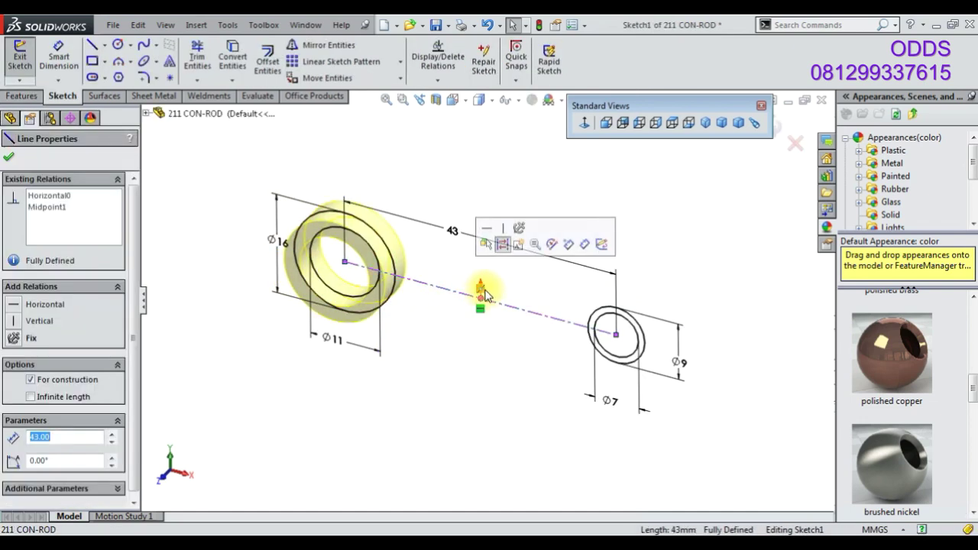
right_click(483, 296)
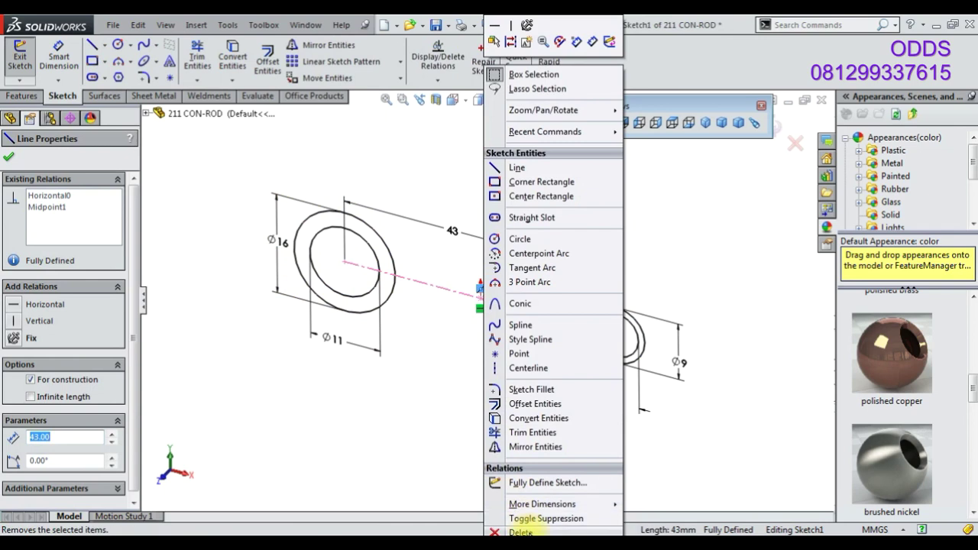
left_click(41, 212)
right_click(40, 210)
left_click(70, 233)
- Dimension the big eye's centre 10 mm from the origin and exit the sketch
left_click(464, 236)
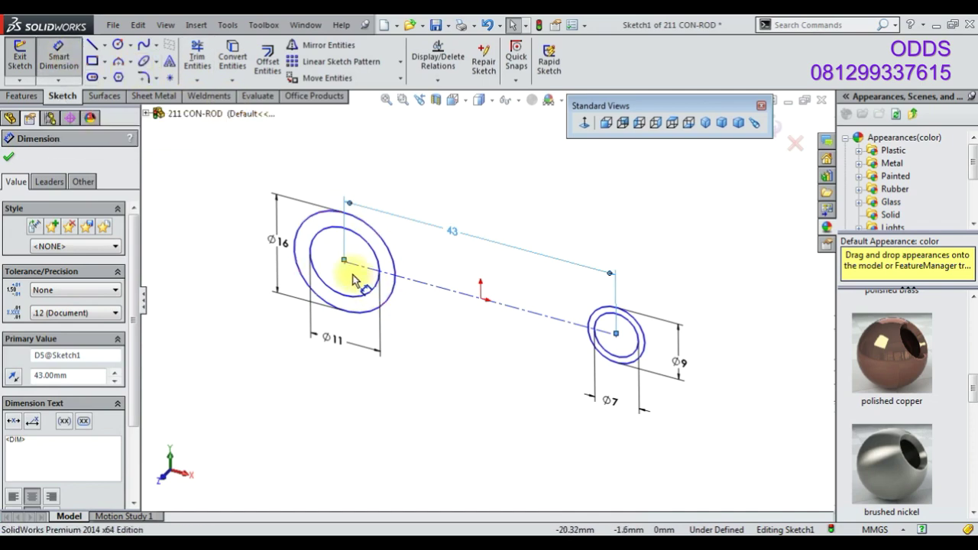
left_click(375, 311)
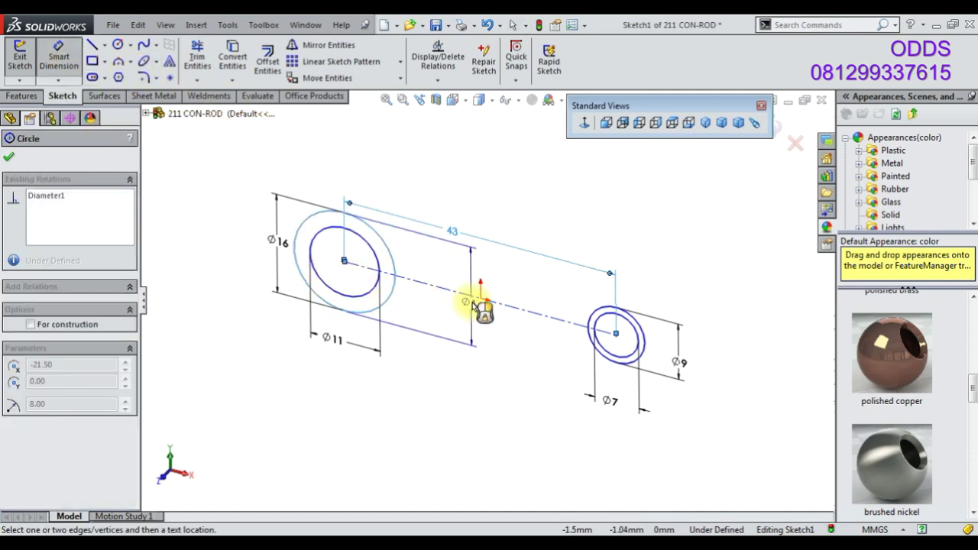
left_click(480, 298)
left_click(427, 328)
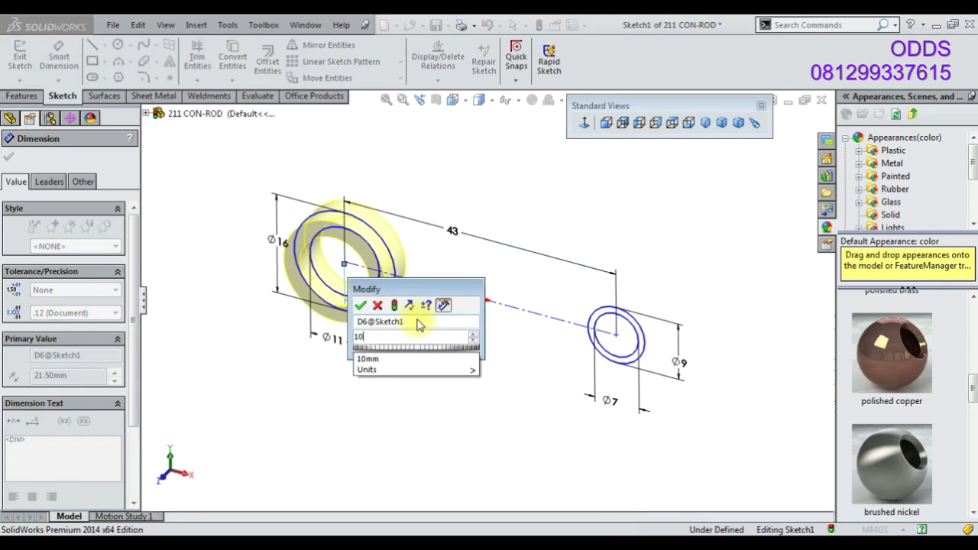
type("10")
key("Return")
left_click(780, 130)
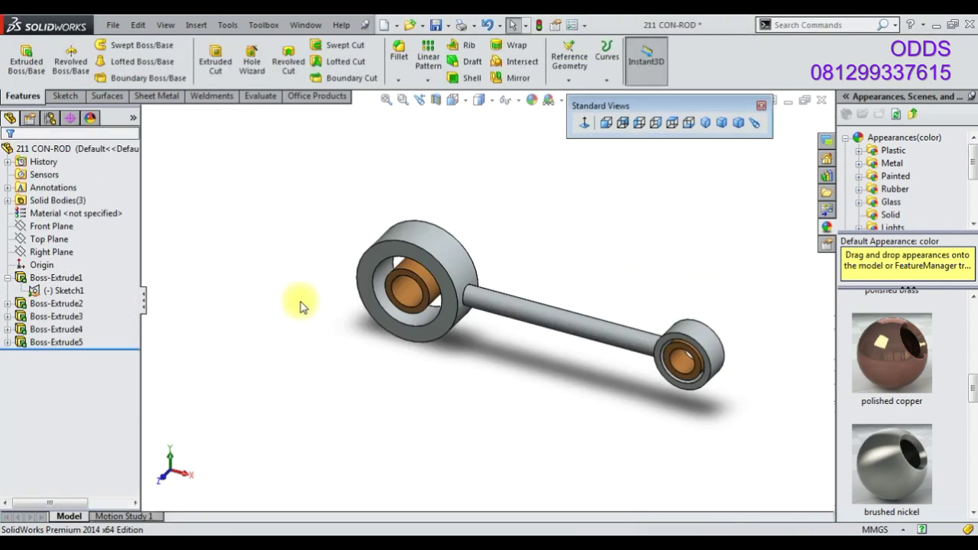
- Set the big-end bushing diameter to Ø11
left_click_drag(642, 284, 432, 291)
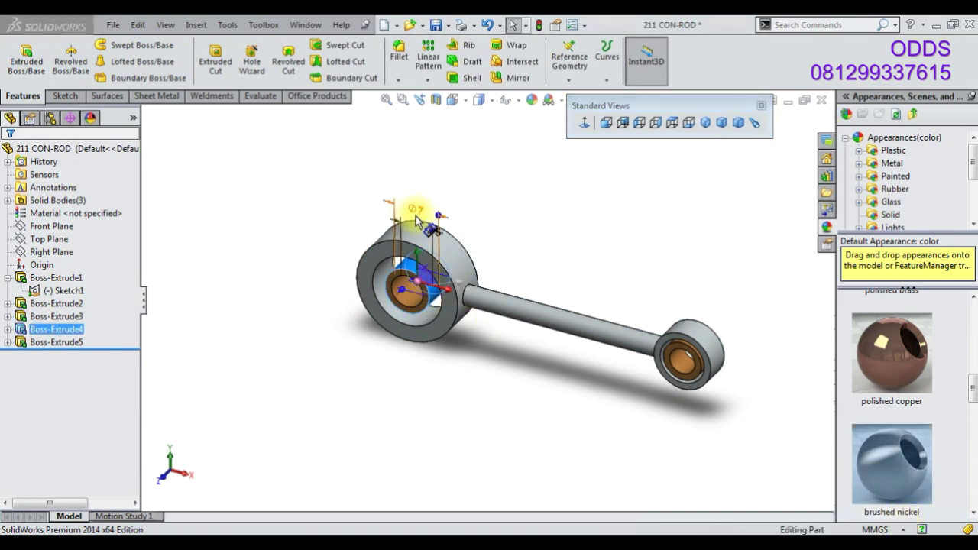
type("11")
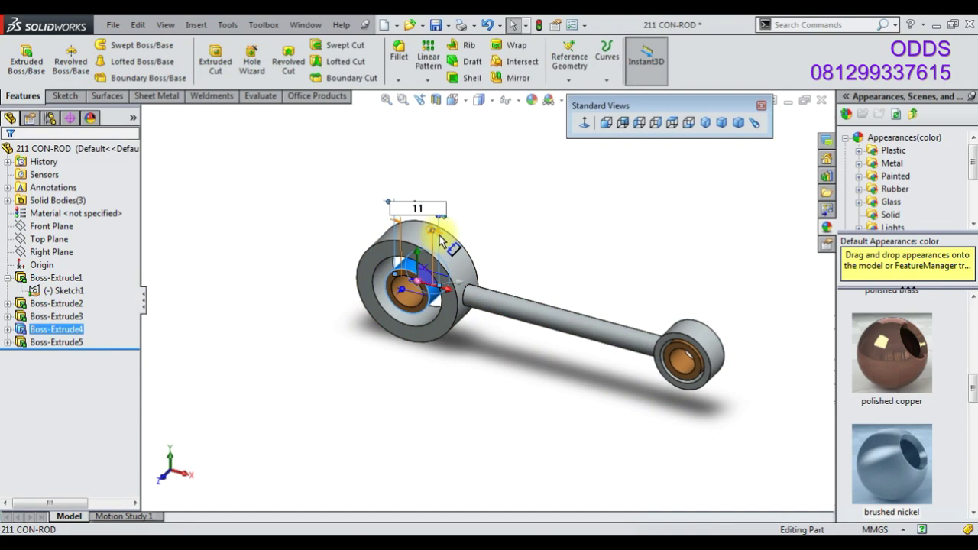
key("Return")
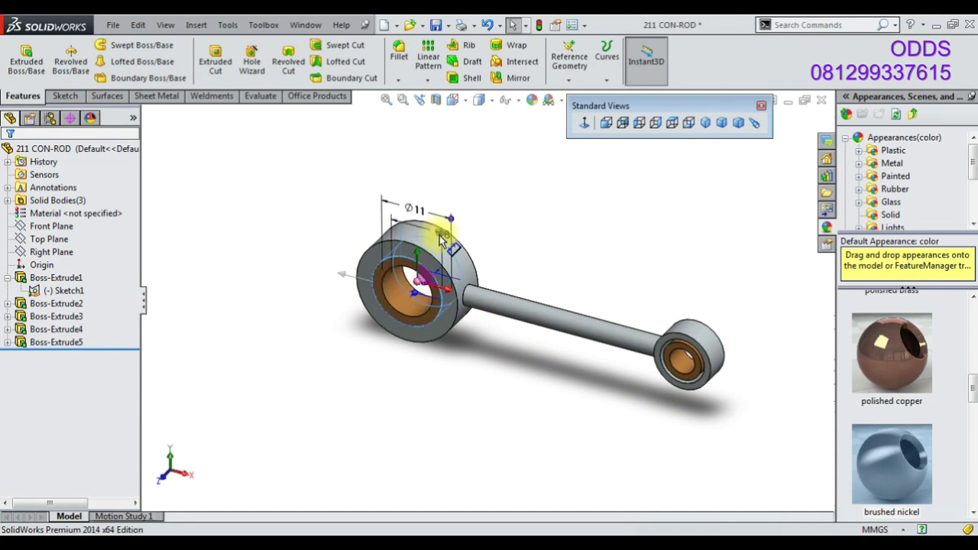
left_click(498, 395)
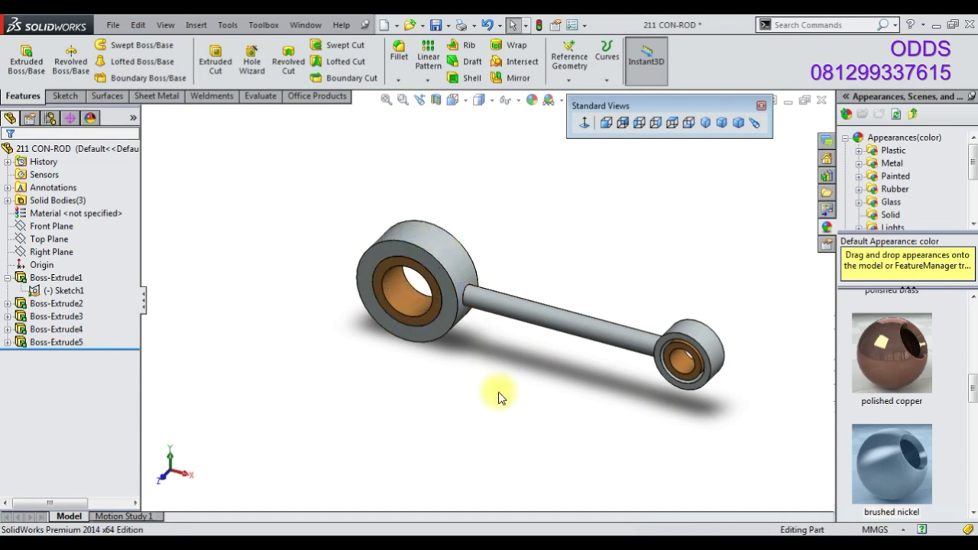
- Resize the small-end bushing from Ø6 to Ø7 and update its Ø4 bore
left_click(685, 370)
scroll(733, 390, "down", 3)
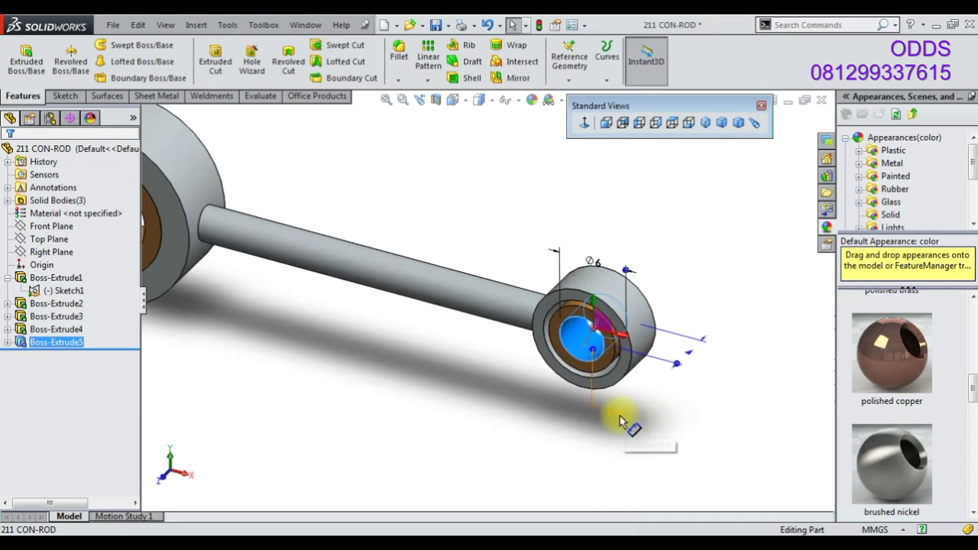
left_click(594, 268)
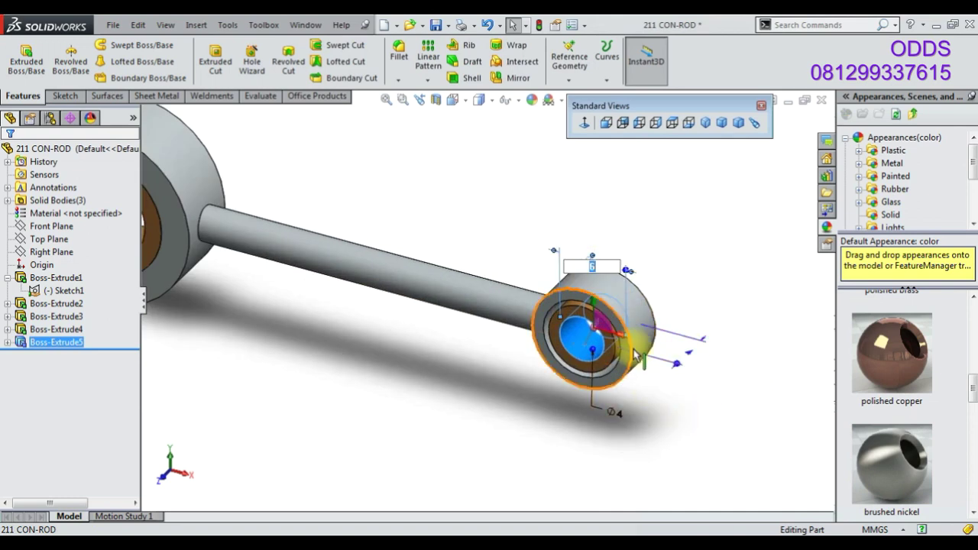
type("7")
key("Return")
left_click(616, 415)
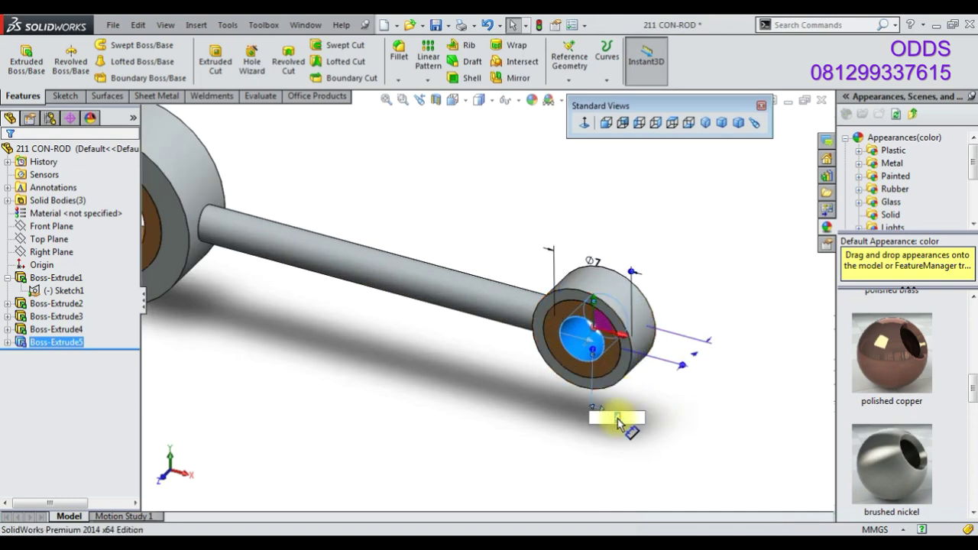
key("Return")
left_click(526, 408)
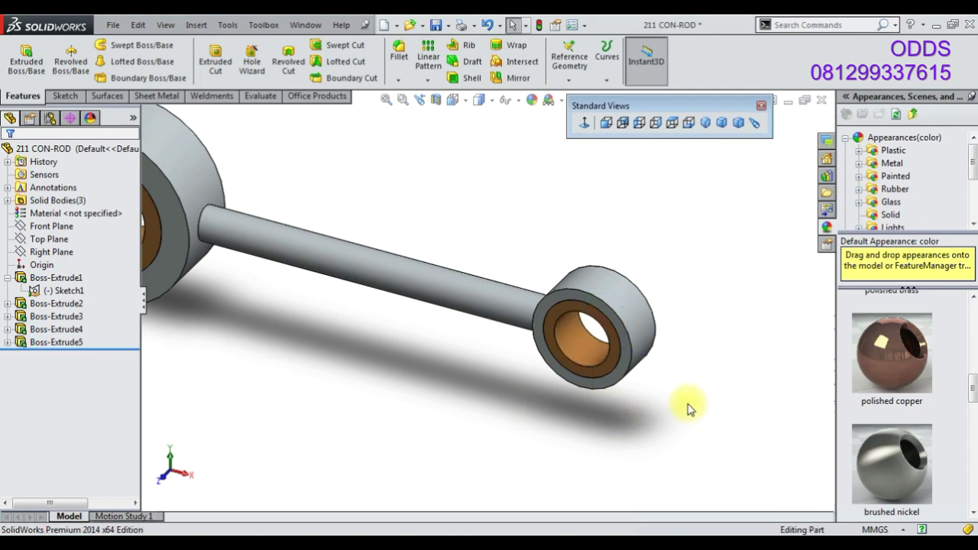
- Change the eye-to-eye distance in Sketch1 to 60 mm
key("f")
left_click(442, 293)
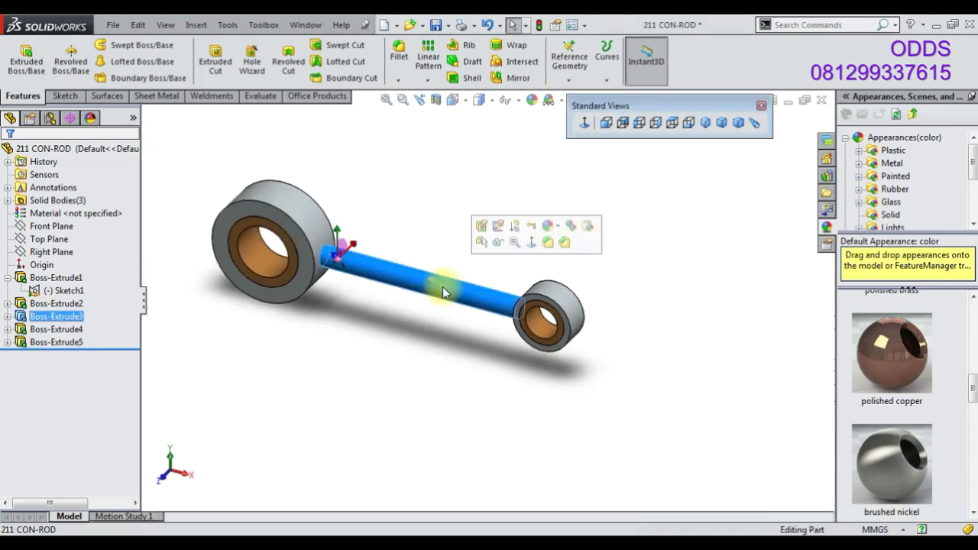
left_click(65, 291)
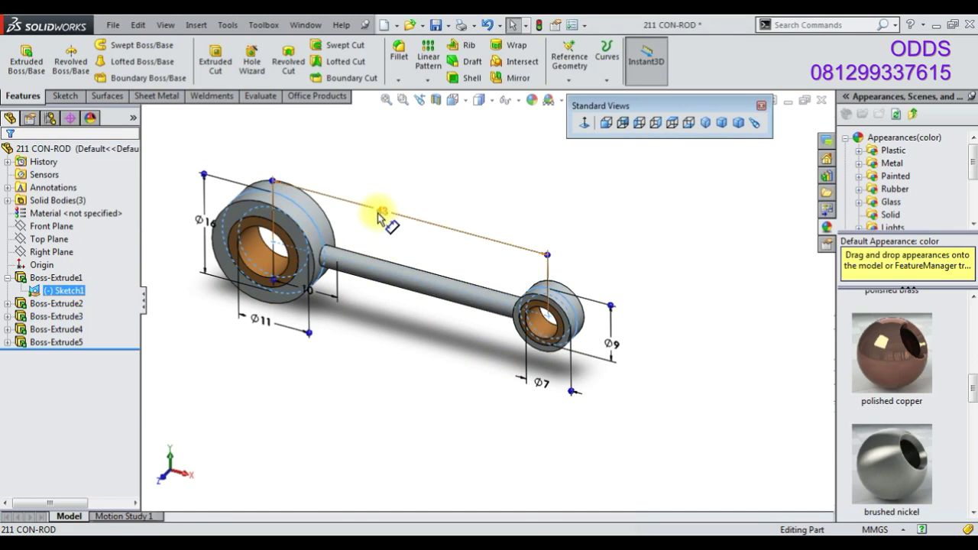
left_click(379, 214)
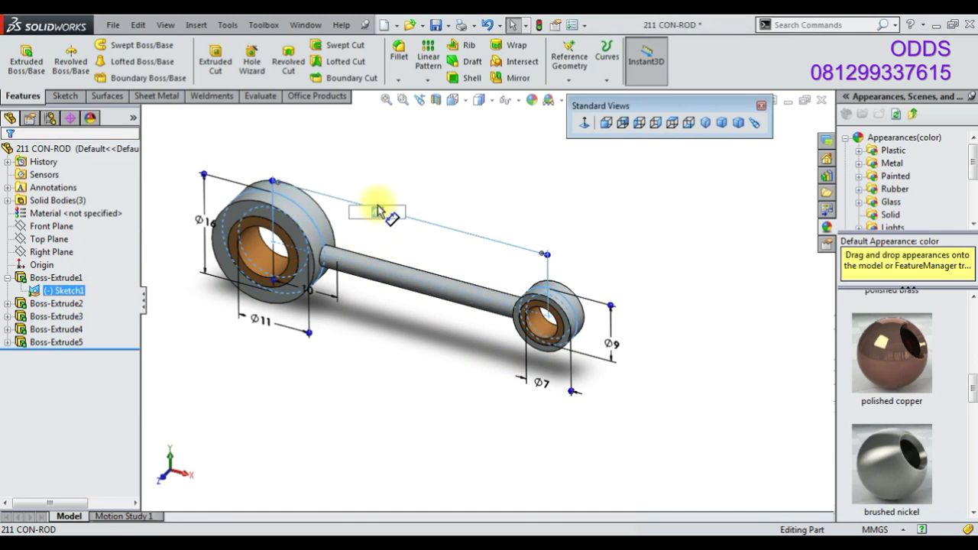
type("60")
key("Return")
left_click(430, 342)
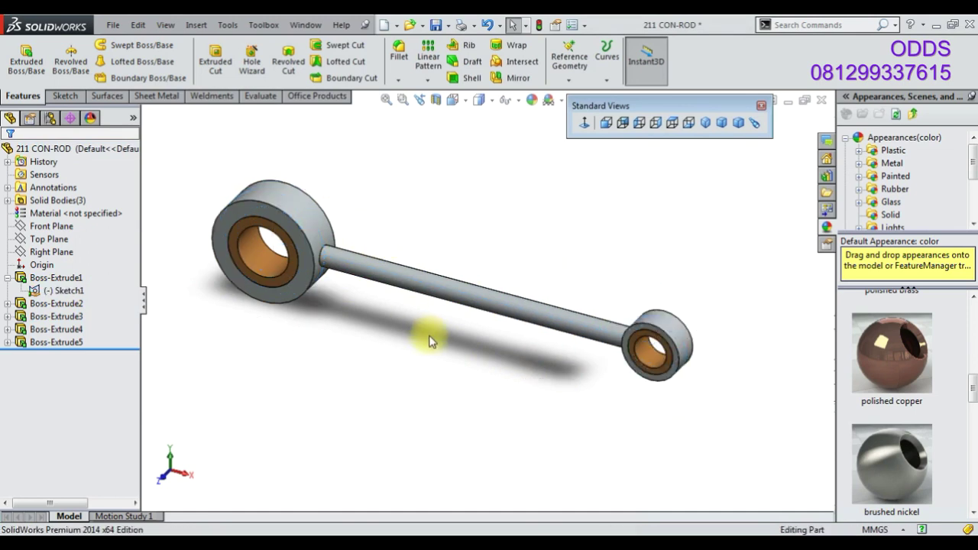
left_click(892, 518)
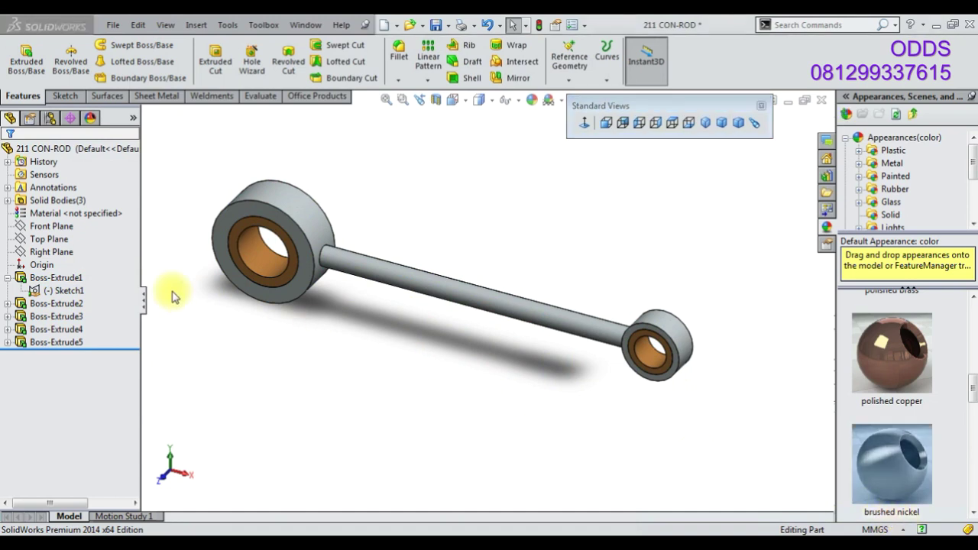
- Sketch a circle on the Right Plane around the rod next to the big eye
right_click(51, 251)
left_click(77, 233)
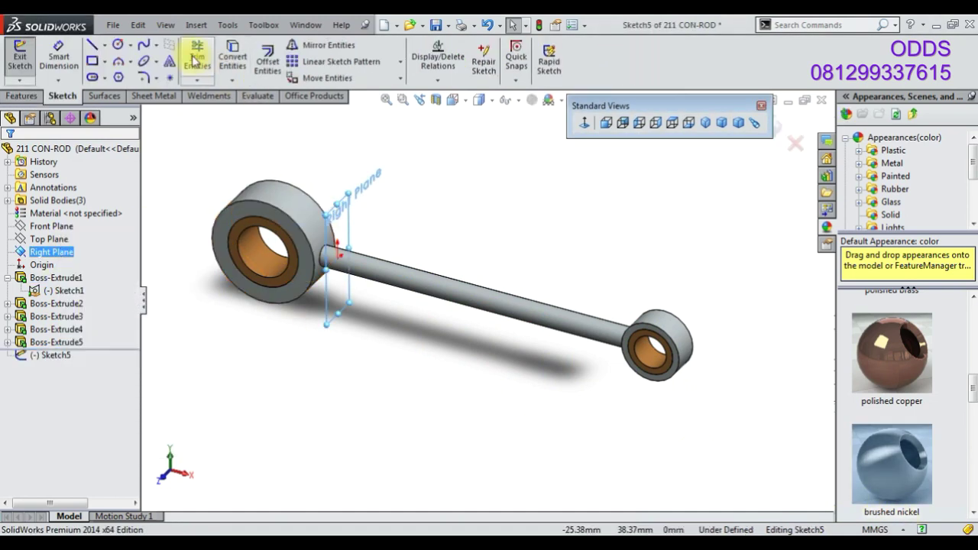
left_click(119, 46)
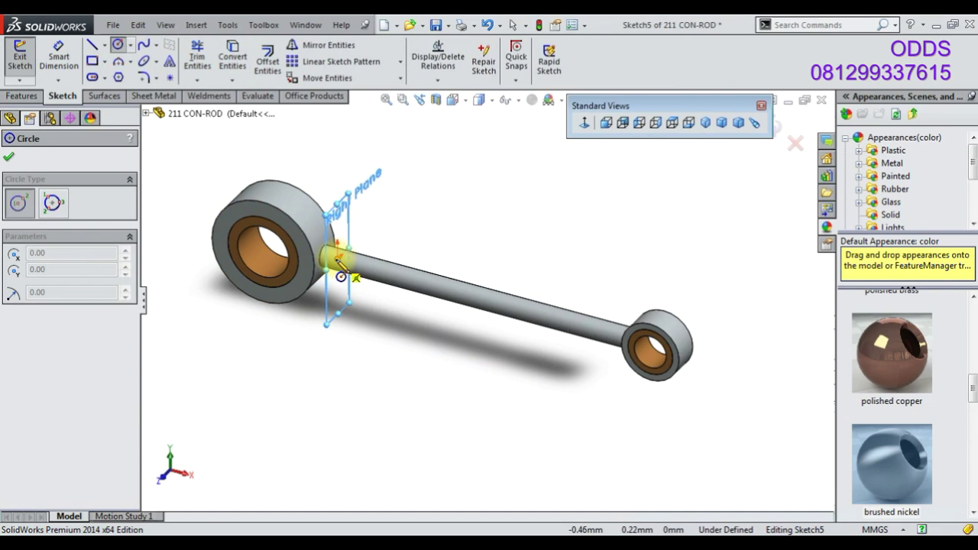
left_click(341, 263)
left_click(362, 245)
left_click(119, 45)
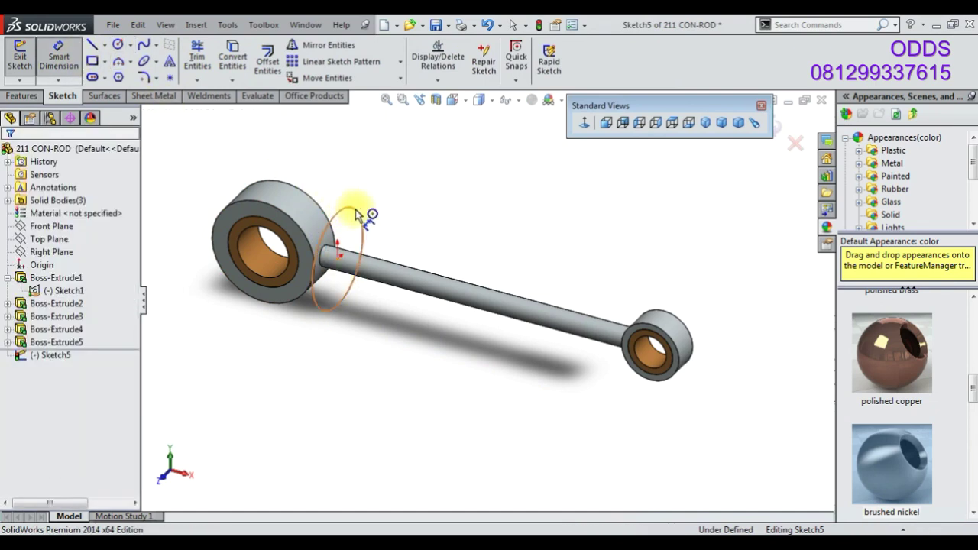
- Dimension the circle to Ø8 mm and exit the sketch
left_click(356, 216)
left_click(387, 211)
type("8")
key("Return")
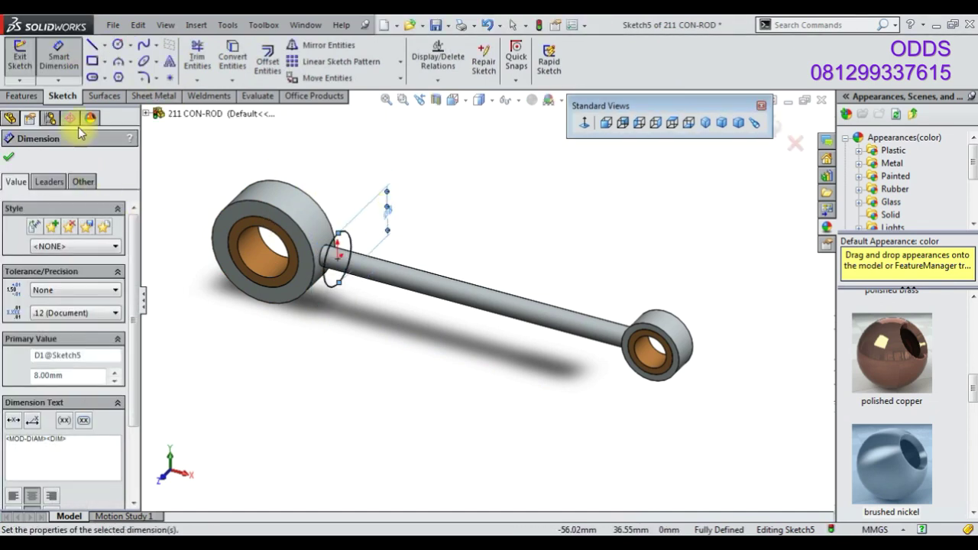
left_click(22, 95)
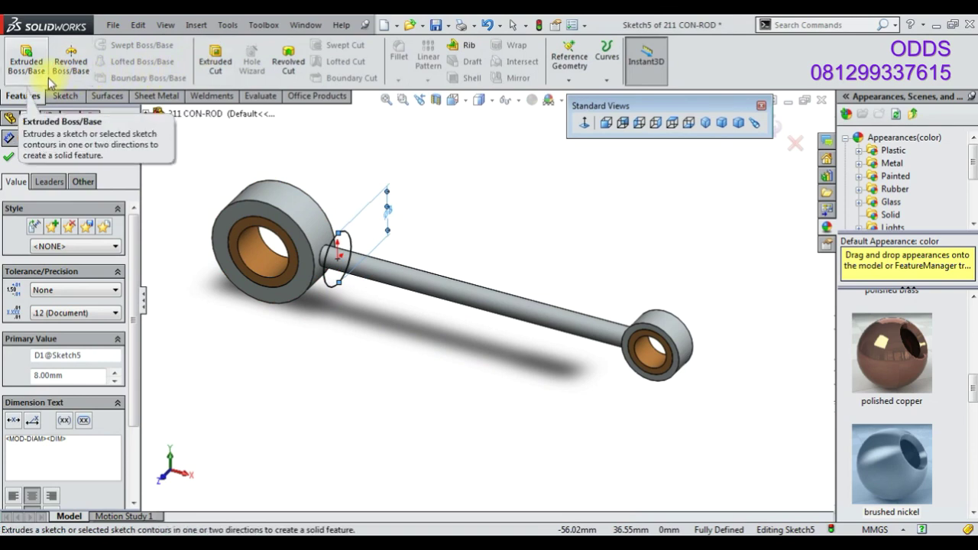
left_click(780, 137)
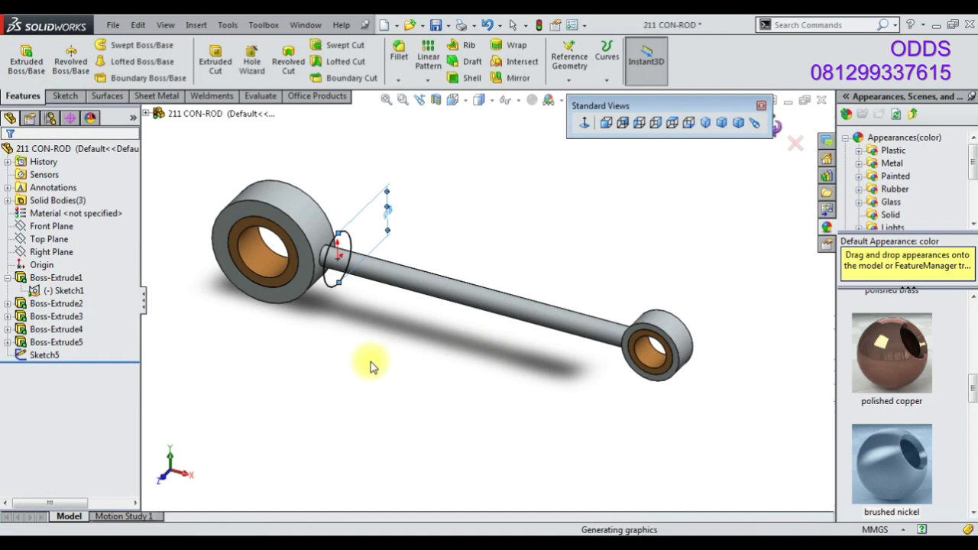
left_click(80, 278)
- Edit Sketch1 face-on and draw a corner rectangle over the big eye
right_click(80, 278)
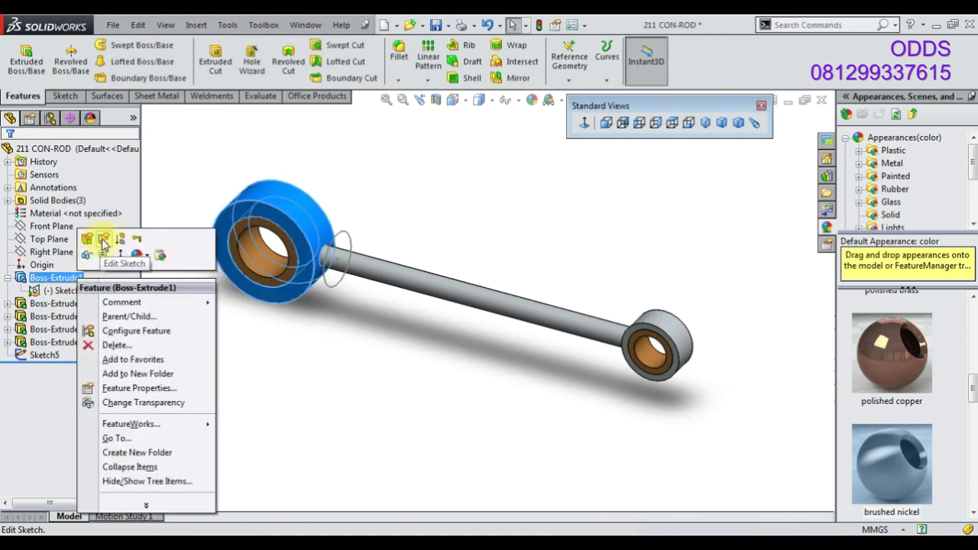
left_click(102, 246)
left_click(584, 123)
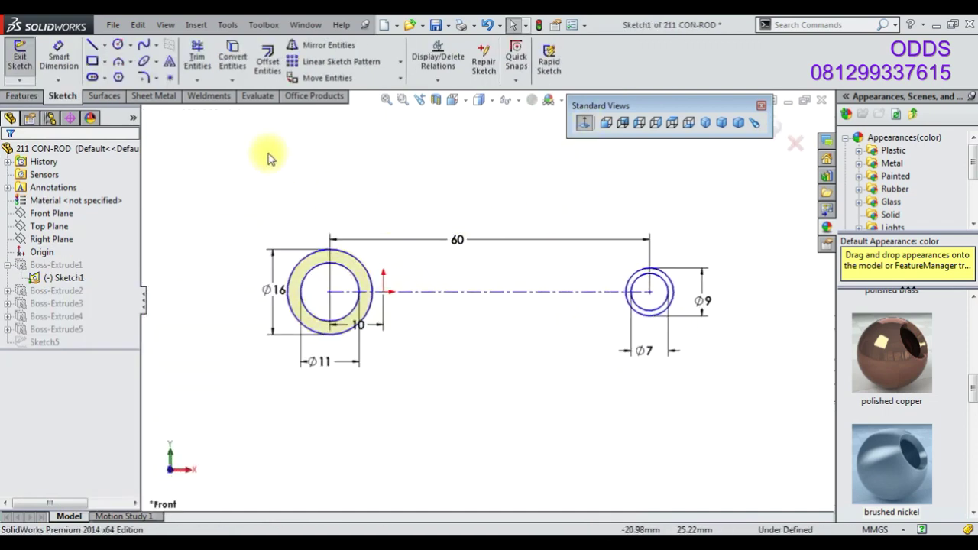
left_click(93, 61)
left_click(330, 252)
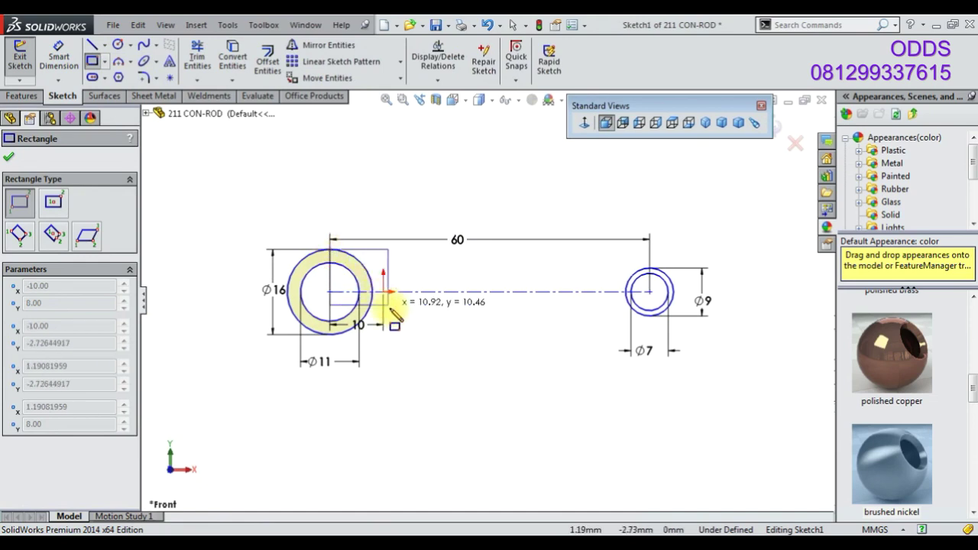
left_click(392, 346)
right_click(237, 329)
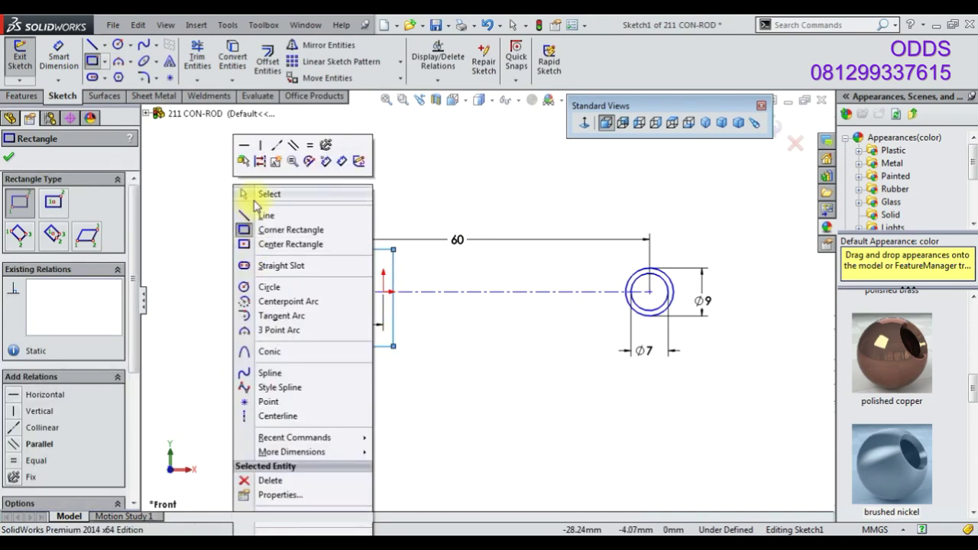
left_click(264, 194)
left_click(331, 330)
mouse_move(330, 334)
left_mouse_down()
mouse_move(334, 353)
mouse_move(330, 321)
left_mouse_up()
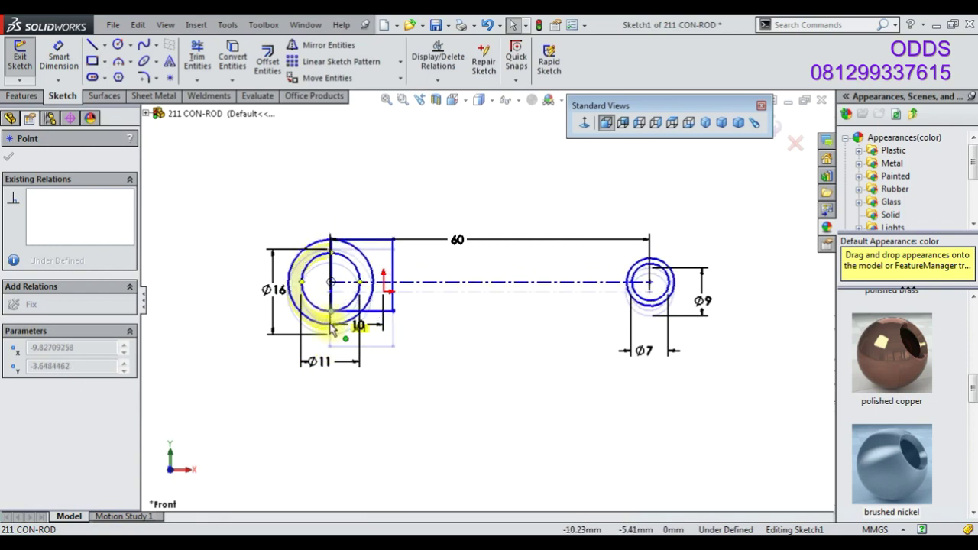
- Make the centre line pass through the origin and snap the rectangle's bottom corner onto the outer circle
left_click(429, 282)
scroll(435, 291, "down", 3)
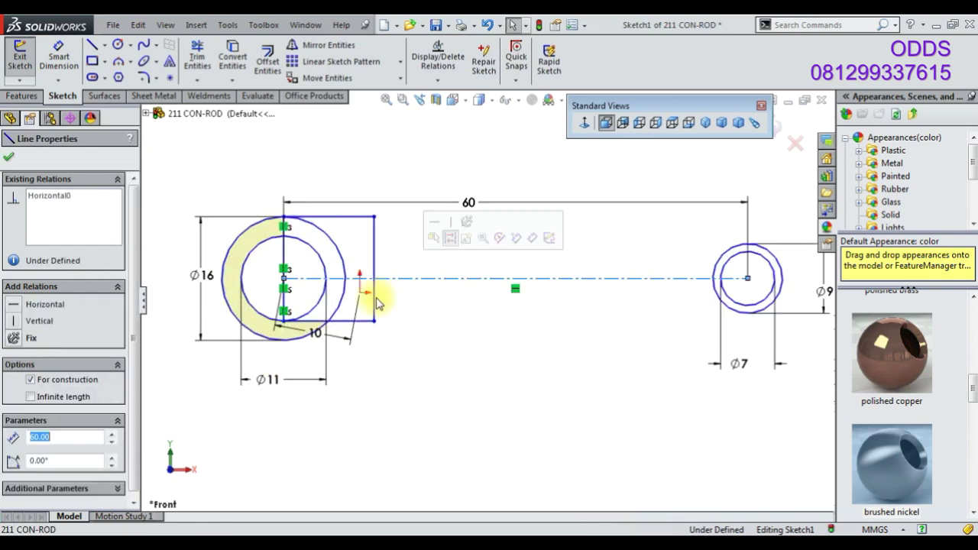
left_click(360, 292, "ctrl")
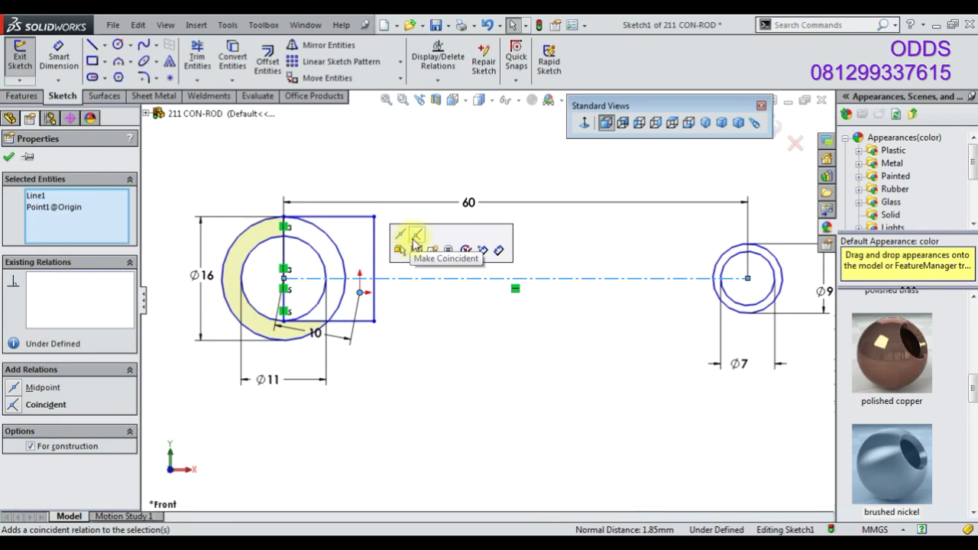
left_click(416, 243)
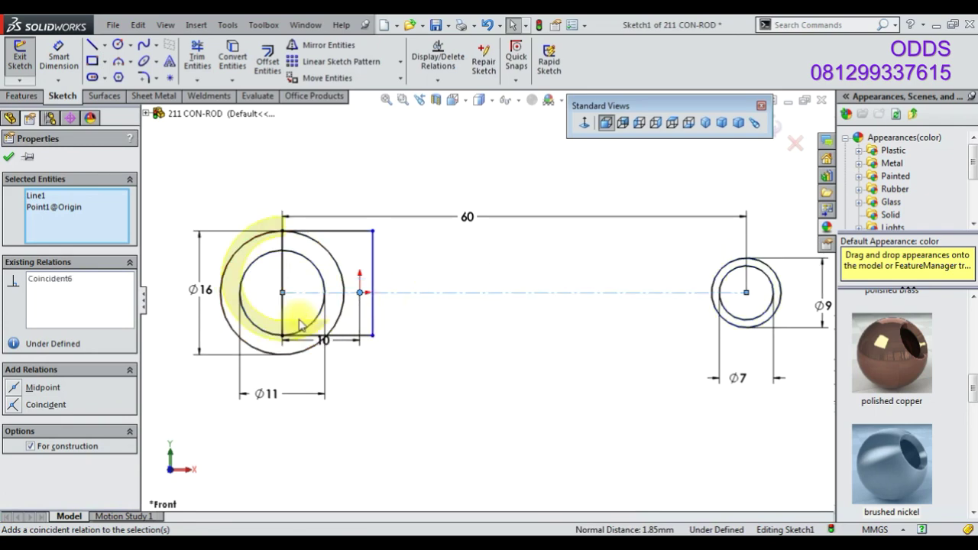
left_click(283, 353)
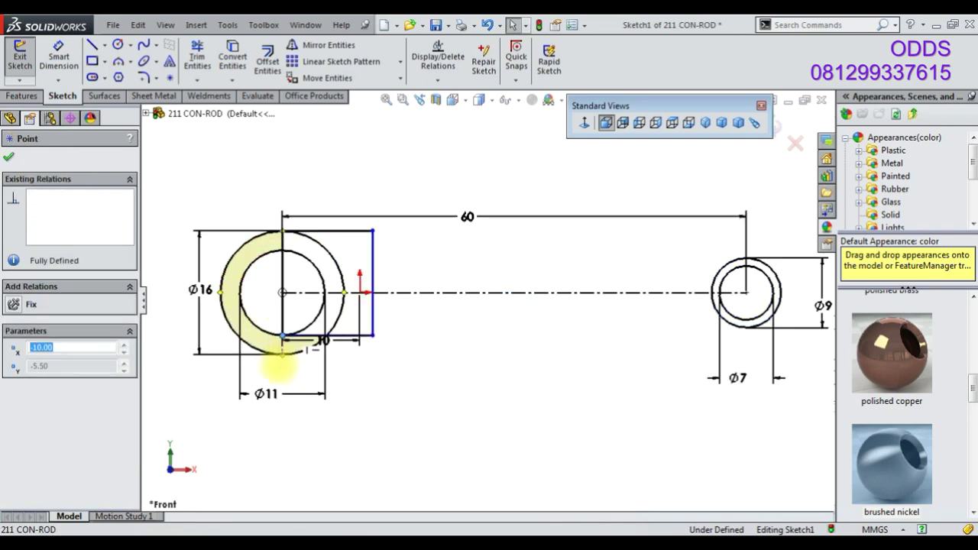
left_click(338, 360)
left_click(284, 327)
right_click(283, 327)
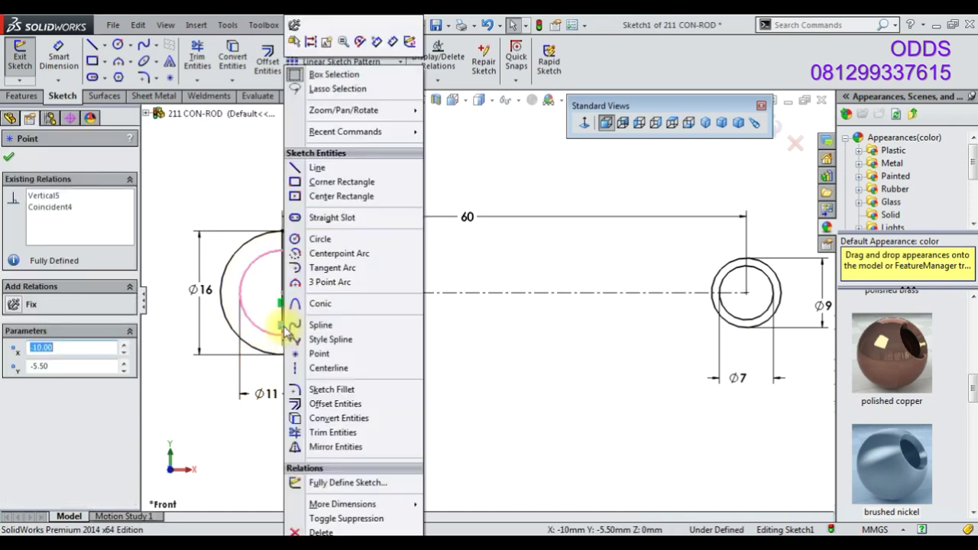
left_click(284, 517)
left_click_drag(283, 344, 282, 353)
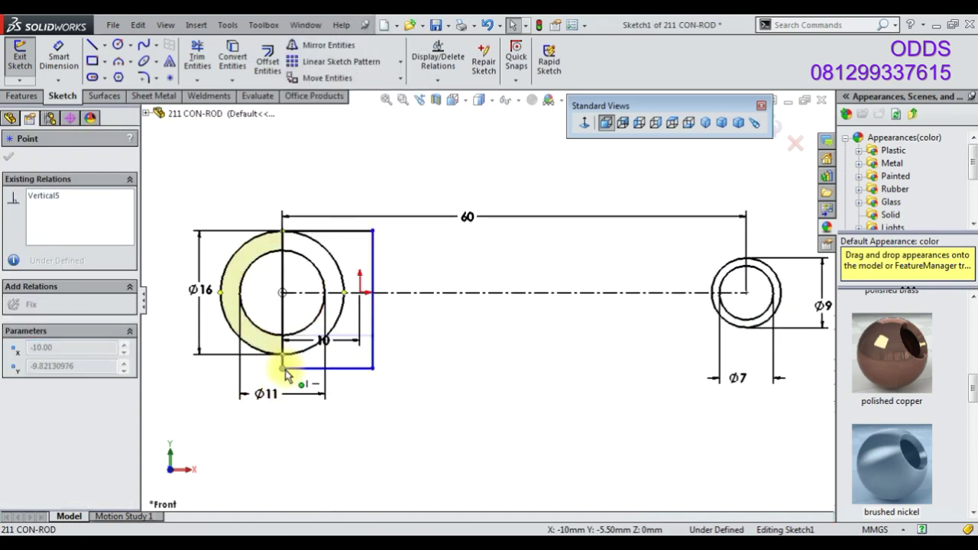
left_click(433, 399)
key("z")
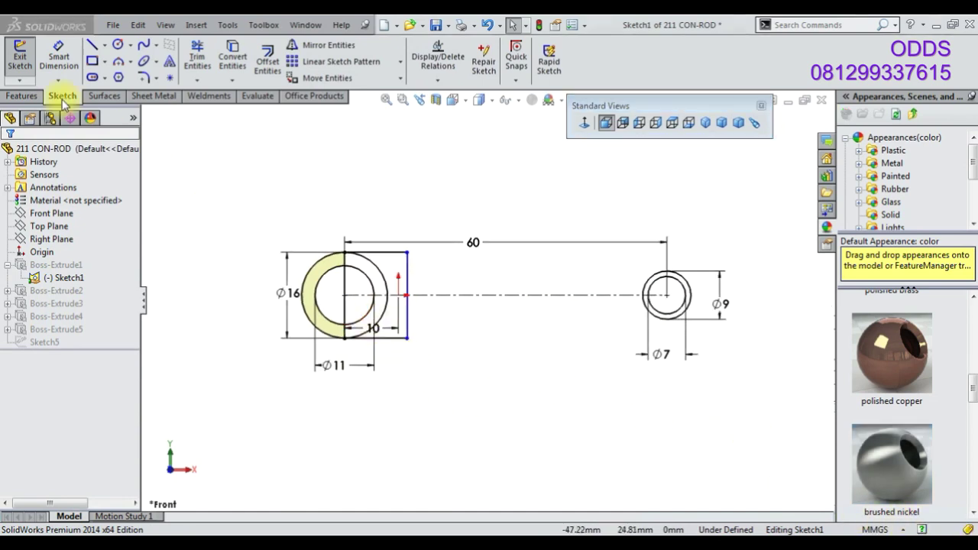
- Dimension the rectangle's top edge to 7 mm
left_click(59, 58)
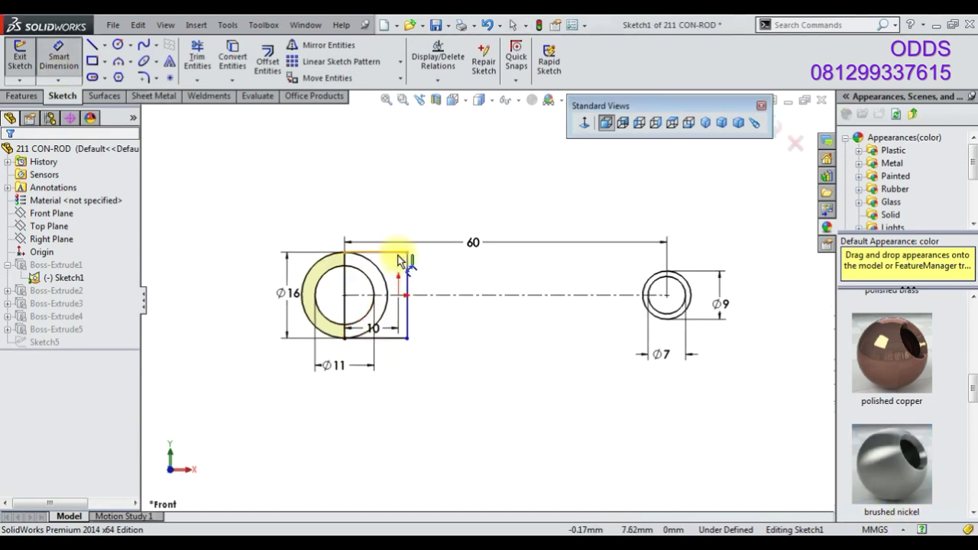
left_click(401, 253)
left_click(373, 205)
type("7")
key("Return")
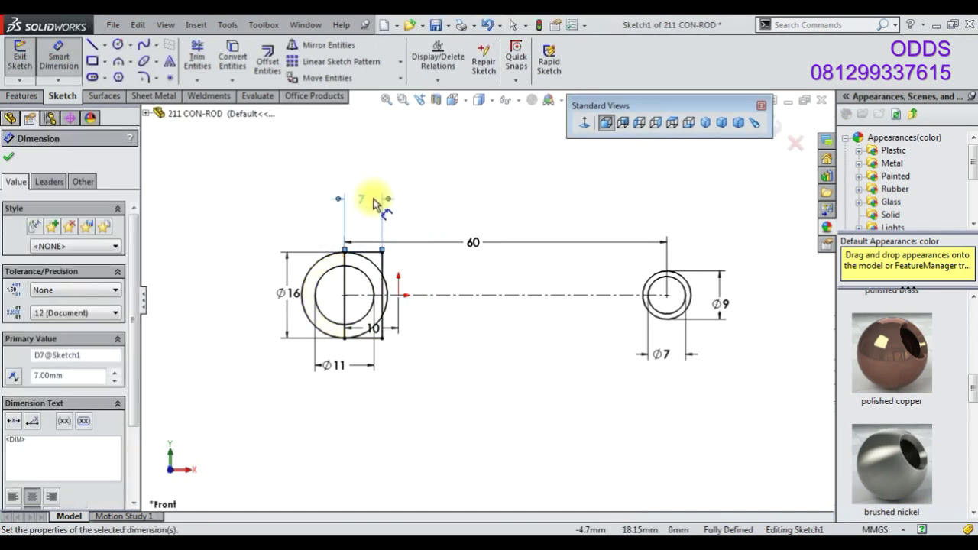
scroll(394, 256, "down", 2)
- Trim away the Ø16 circle's arc inside the rectangle to square off the end
left_click(197, 57)
scroll(305, 284, "down", 2)
scroll(349, 312, "down", 1)
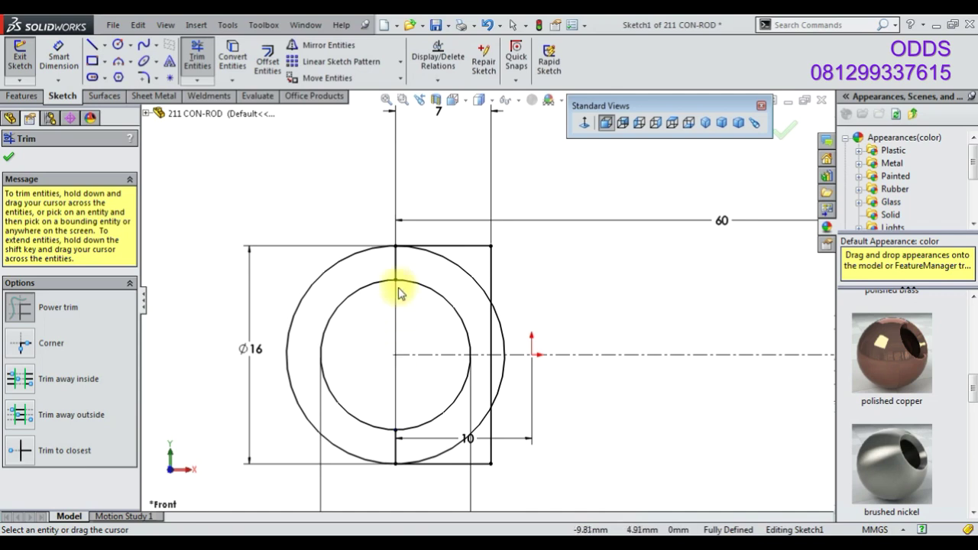
left_click_drag(399, 274, 386, 451)
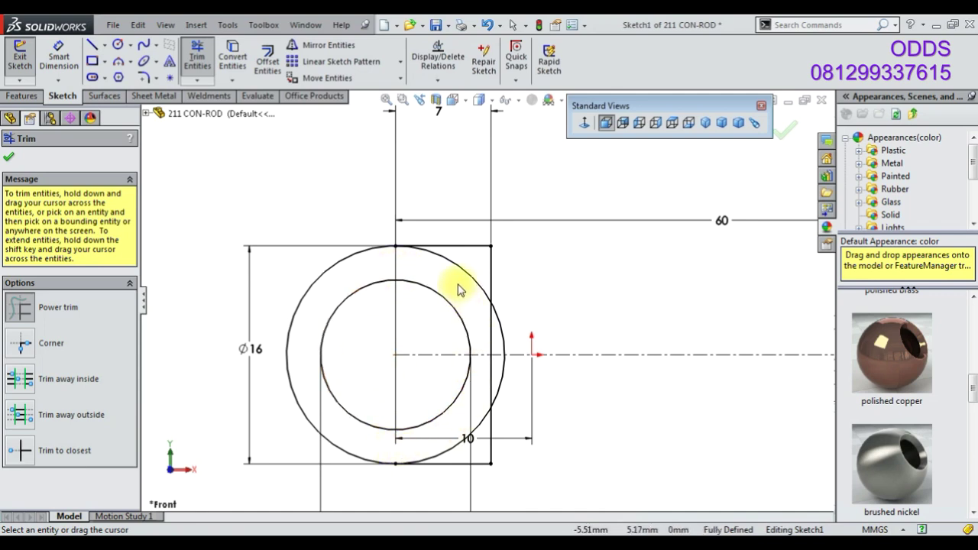
mouse_move(479, 434)
left_mouse_down()
mouse_move(513, 382)
mouse_move(511, 341)
left_mouse_up()
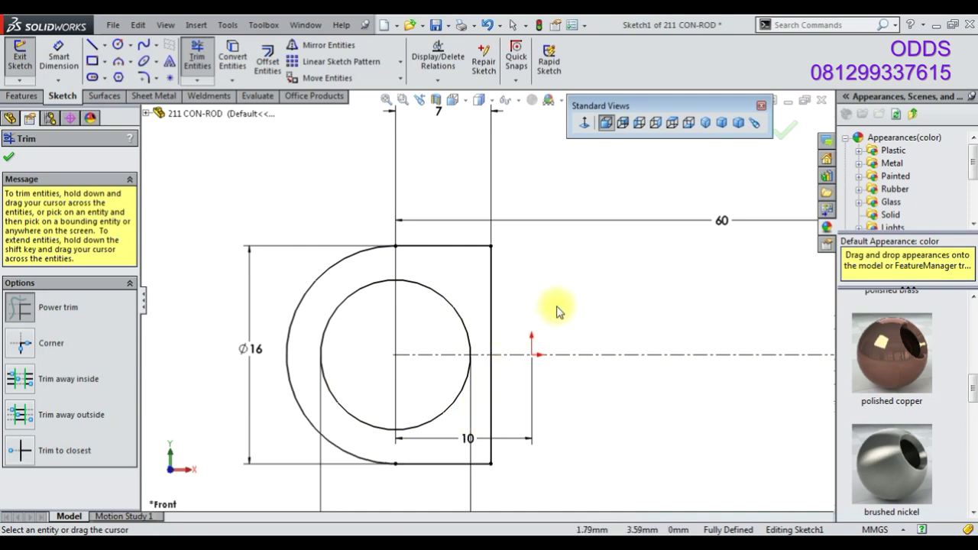
left_click(784, 133)
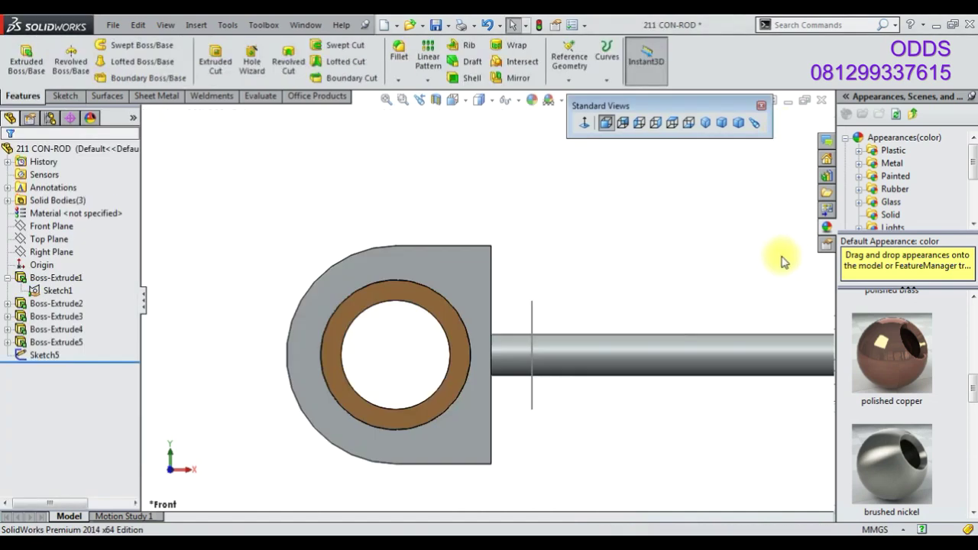
middle_click_drag(598, 281, 578, 325)
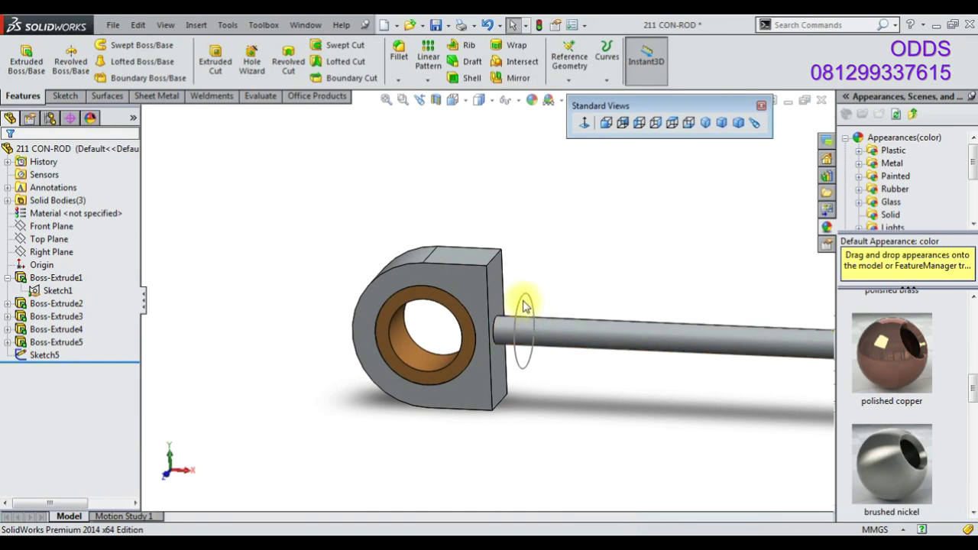
left_click(38, 355)
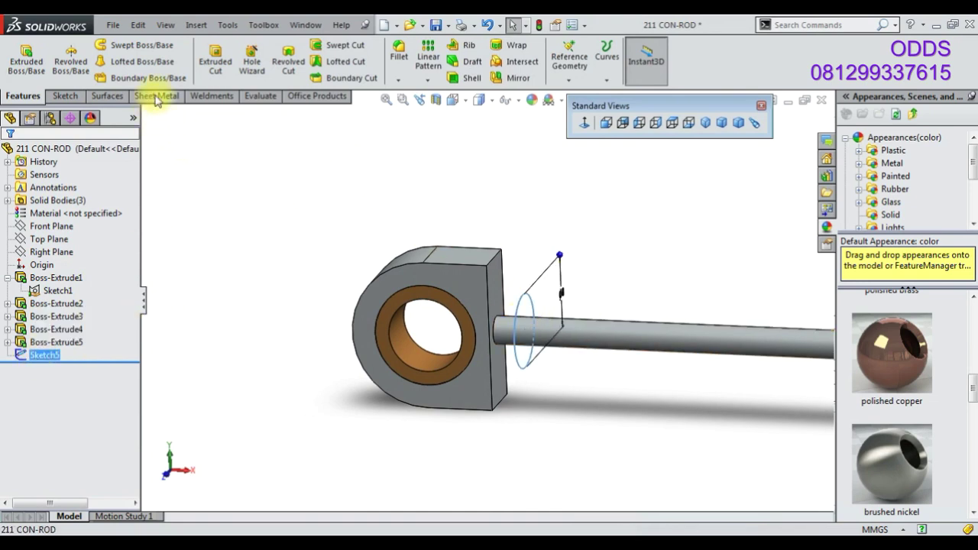
left_click(26, 60)
left_click(99, 240)
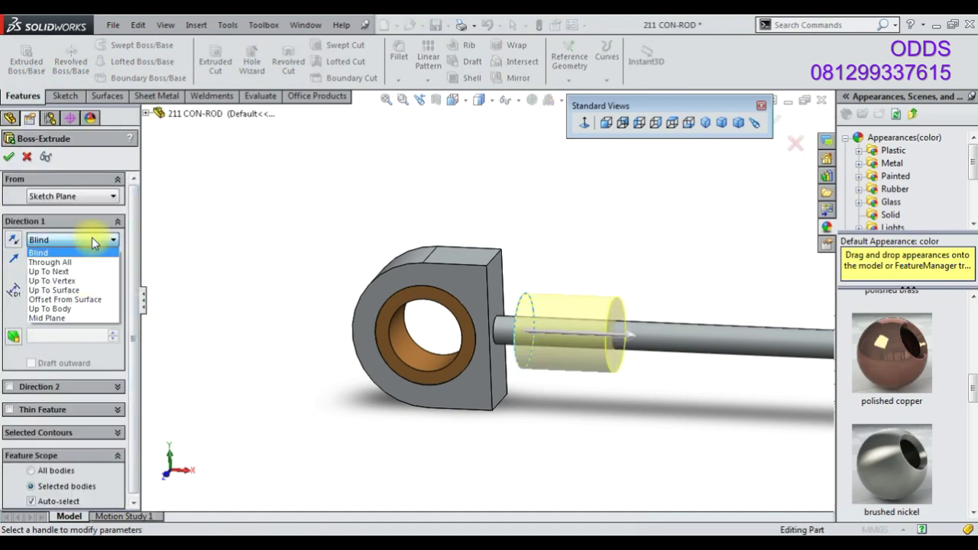
left_click(13, 246)
left_click(13, 240)
left_click(49, 240)
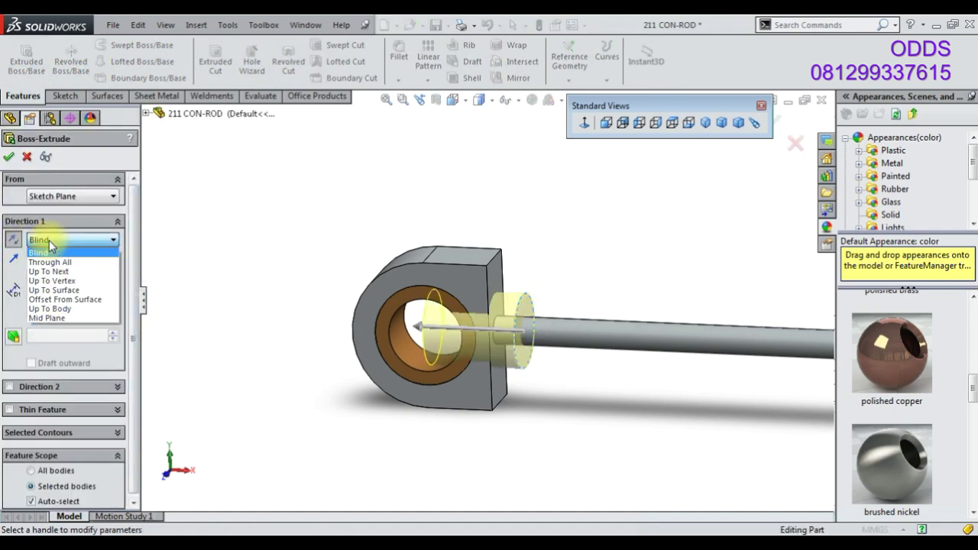
left_click(61, 270)
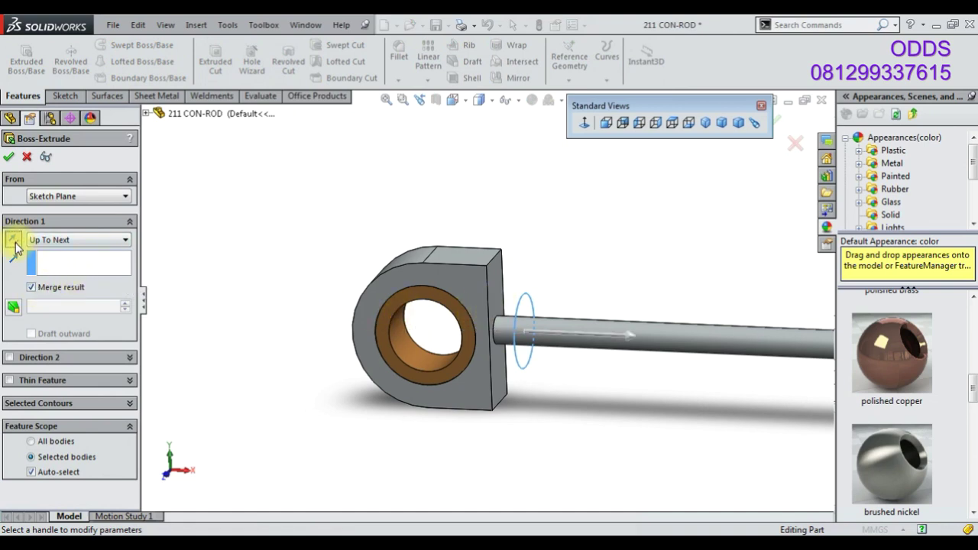
left_click(26, 158)
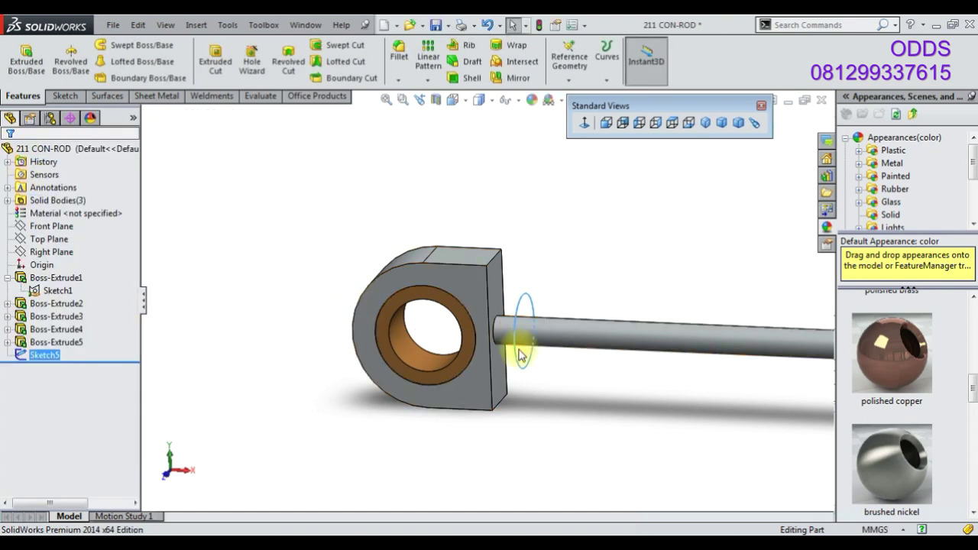
right_click(48, 365)
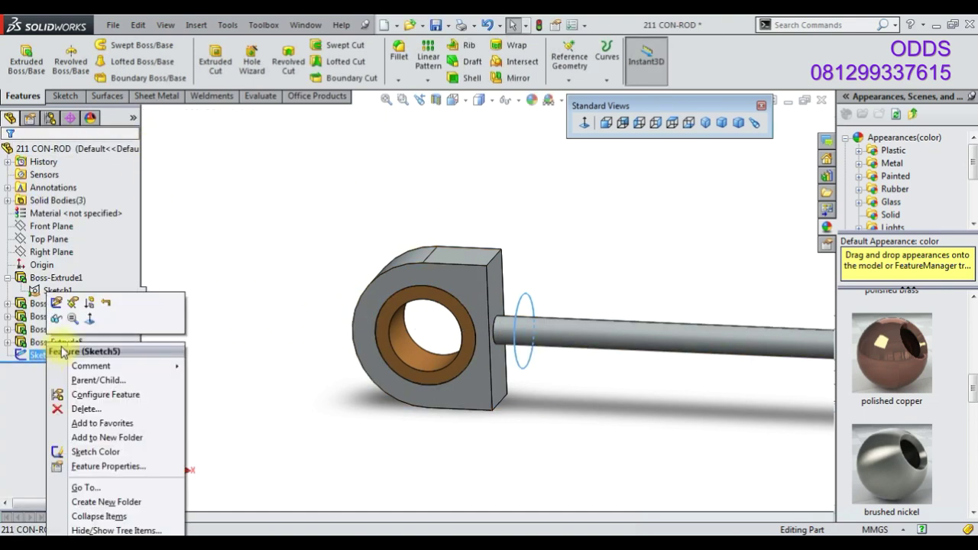
left_click(44, 75)
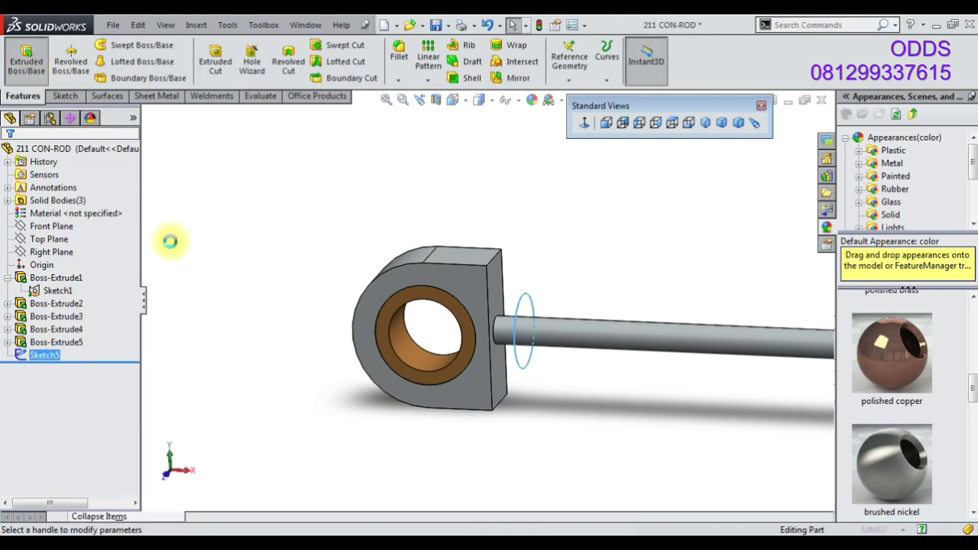
left_click(14, 242)
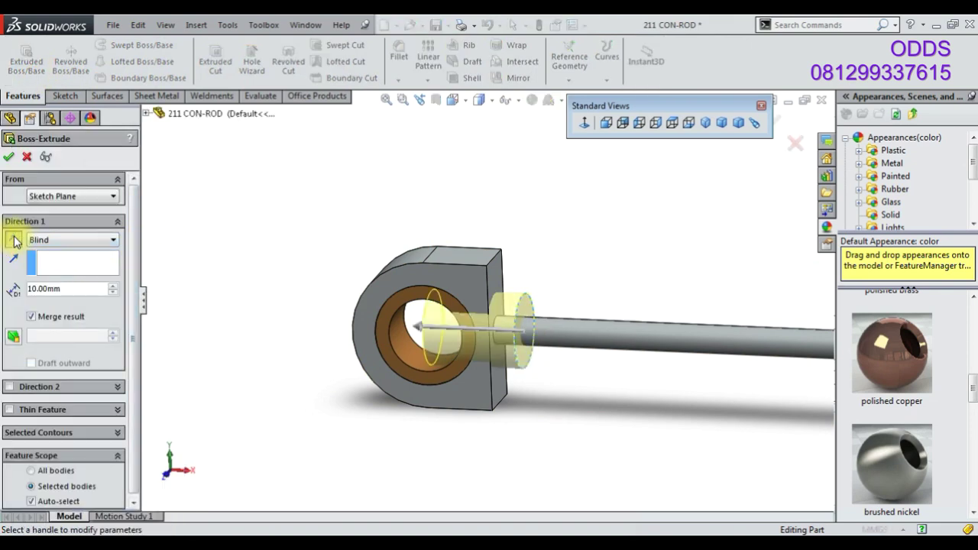
left_click(69, 239)
left_click(53, 269)
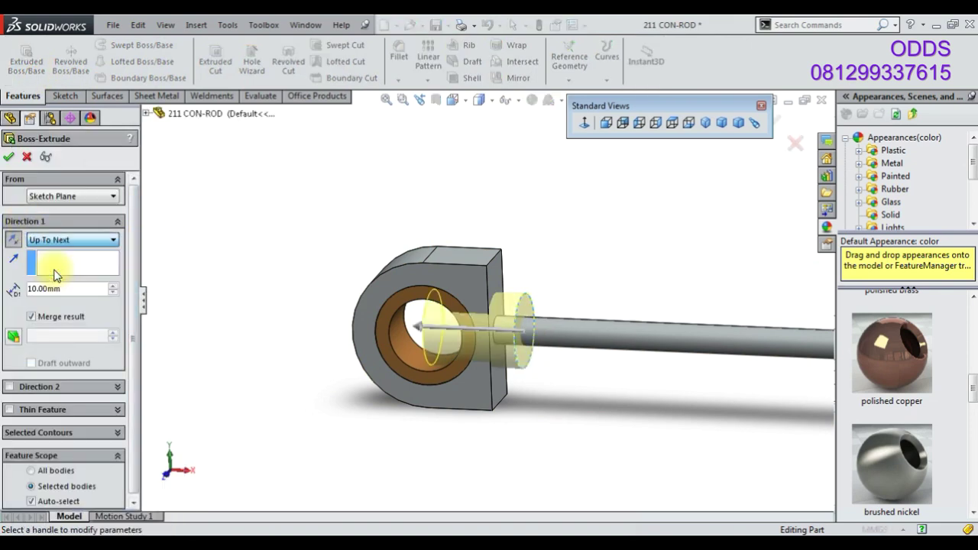
left_click(10, 156)
left_click(32, 288)
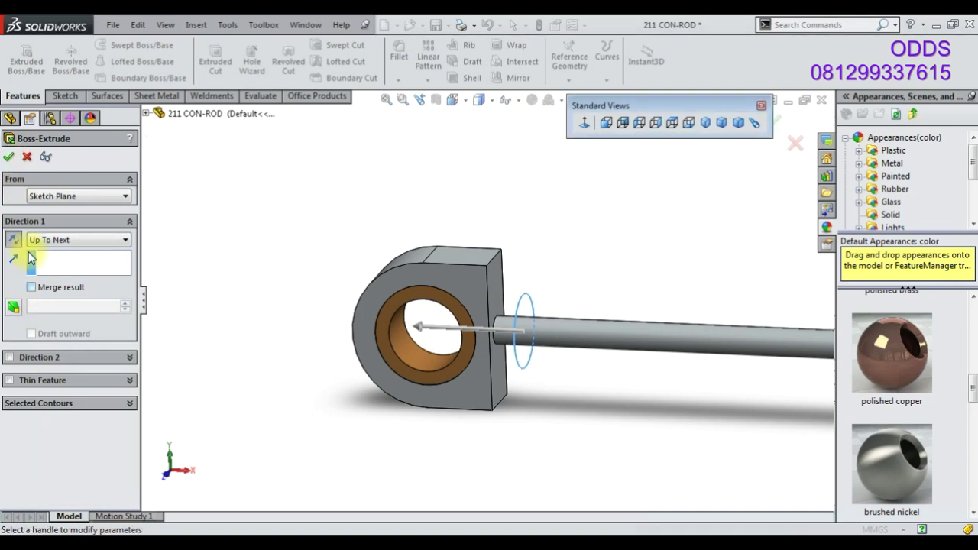
left_click(27, 158)
right_click(59, 360)
left_click(76, 358)
left_click(489, 391)
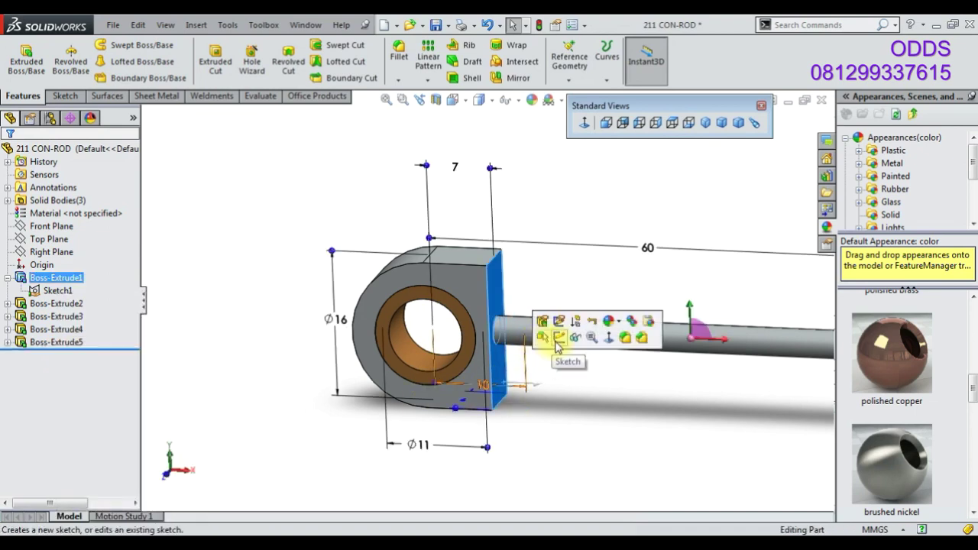
- Move Sketch5's sketch plane onto the big eye's end face
left_click(235, 127)
left_click(486, 24)
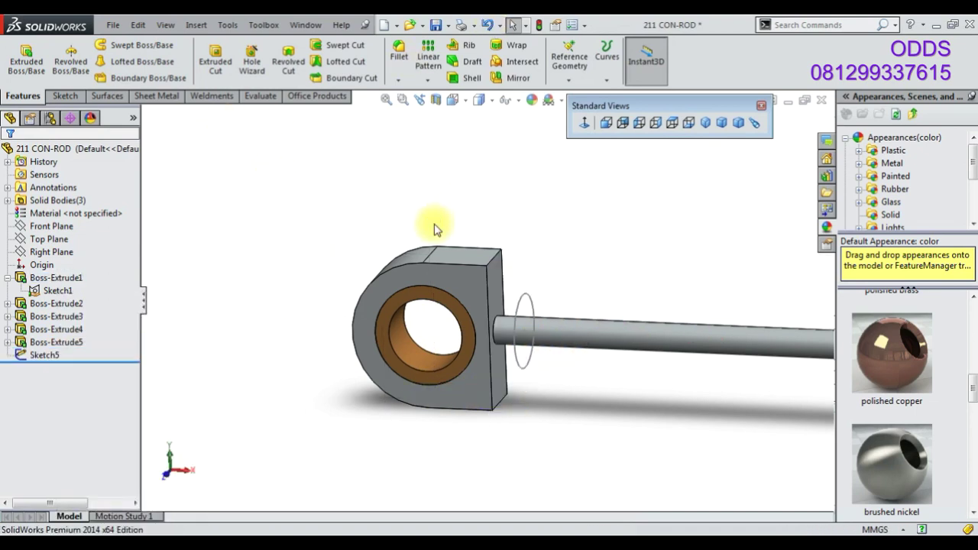
right_click(50, 360)
left_click(70, 306)
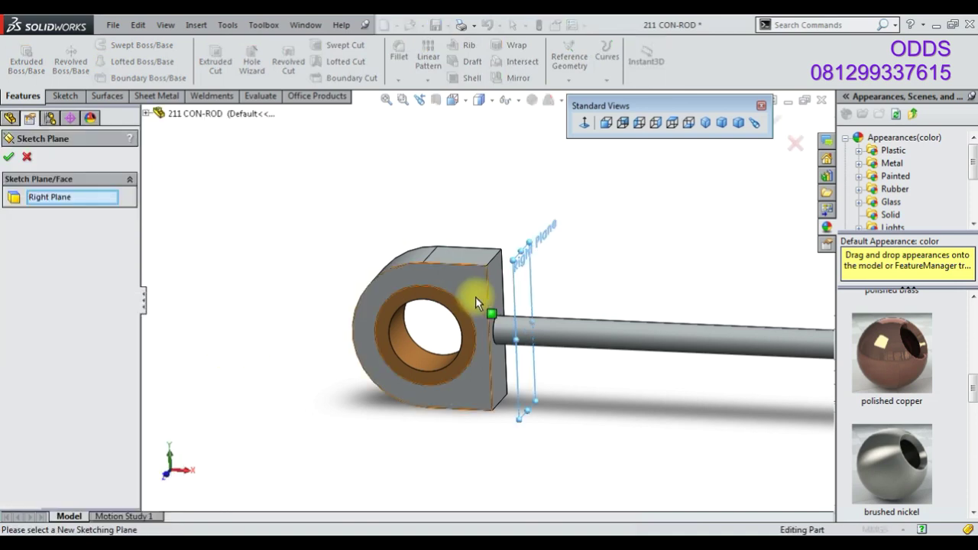
left_click(495, 300)
left_click(8, 157)
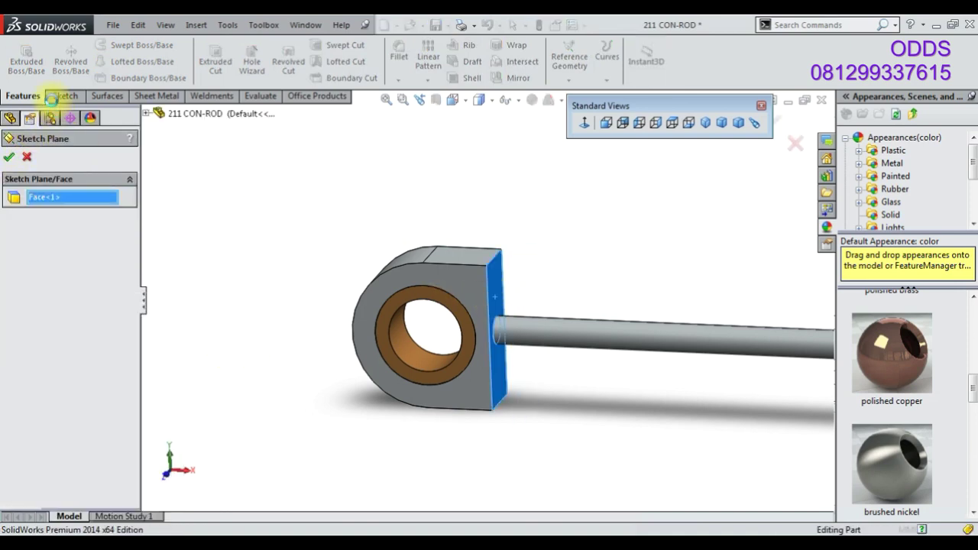
- Extrude Sketch5 Up To Surface at the Right Plane as Boss-Extrude8
left_click(26, 60)
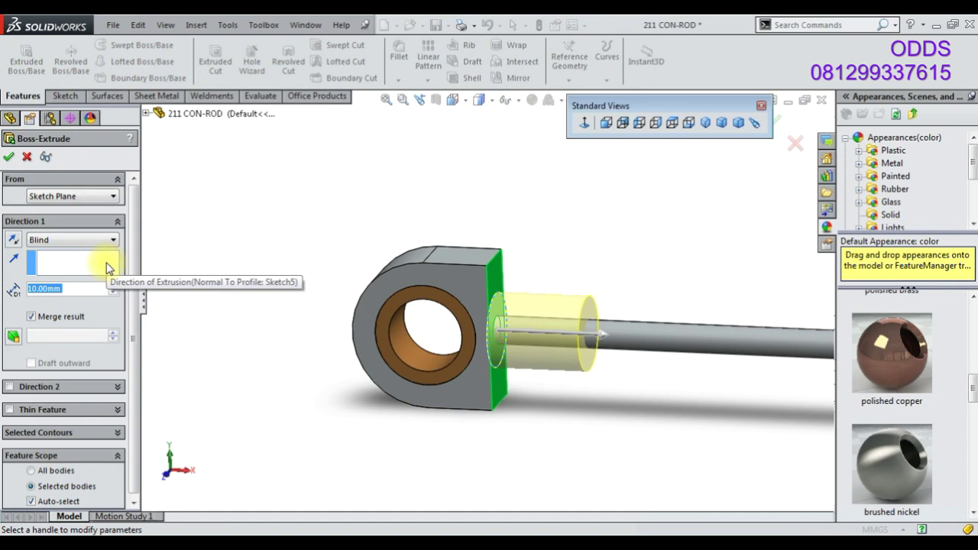
left_click(76, 240)
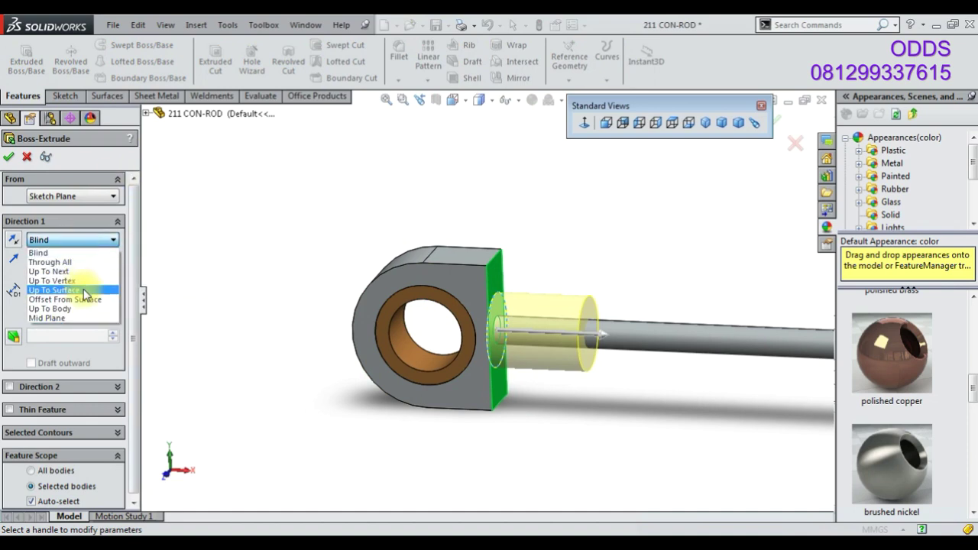
left_click(81, 291)
left_click(157, 113)
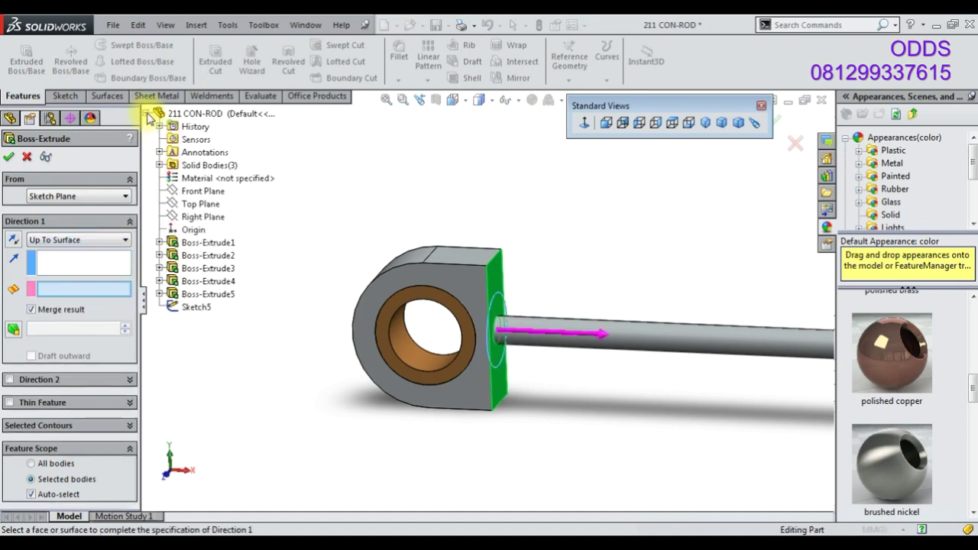
left_click(192, 217)
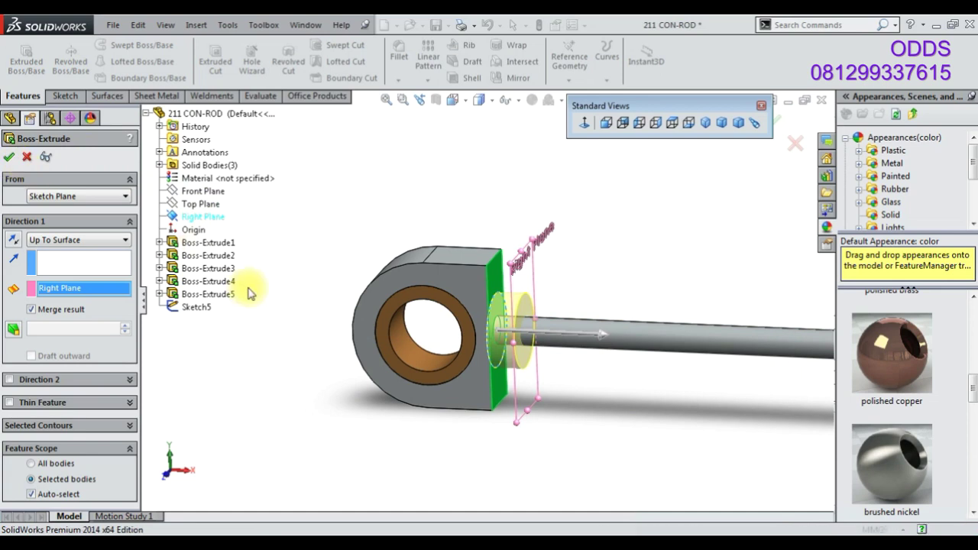
key("Return")
left_click(399, 57)
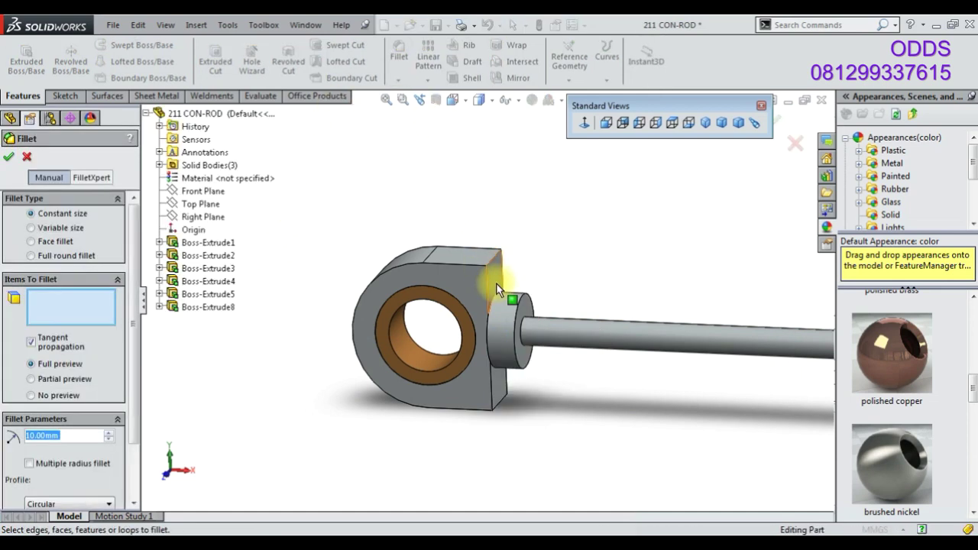
- Fillet the upper and lower eye edges beside the collar with a 4 mm radius
left_click(496, 284)
type("2")
key("Return")
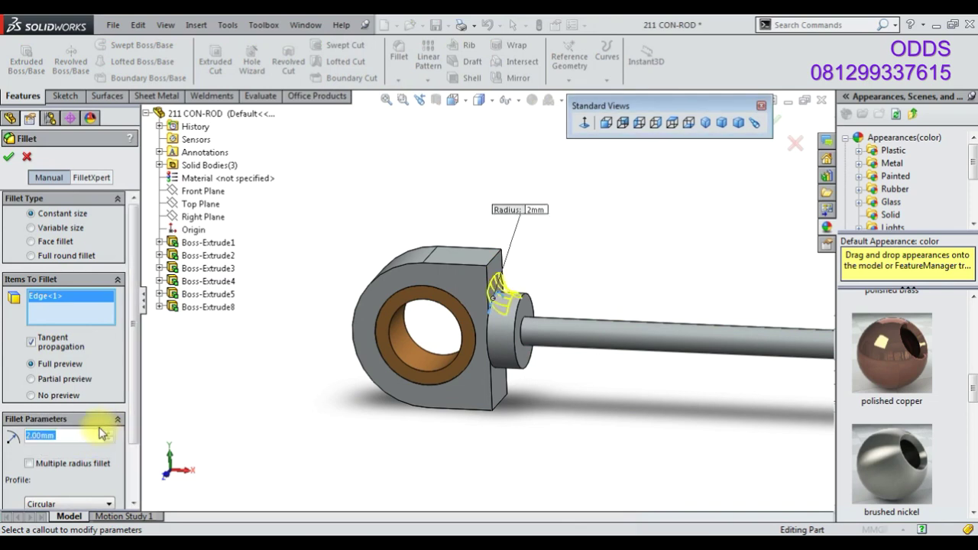
type("5")
key("Return")
type("4")
key("Return")
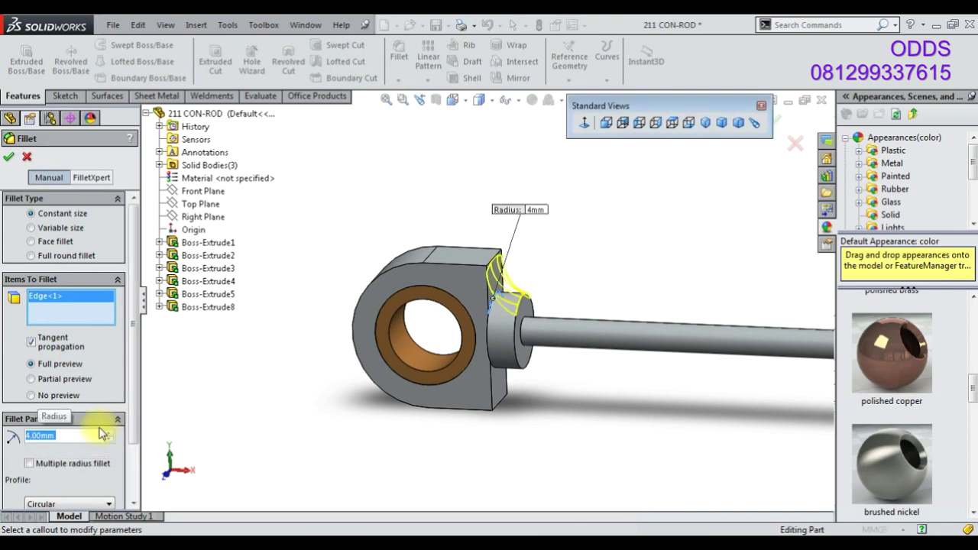
left_click(498, 367)
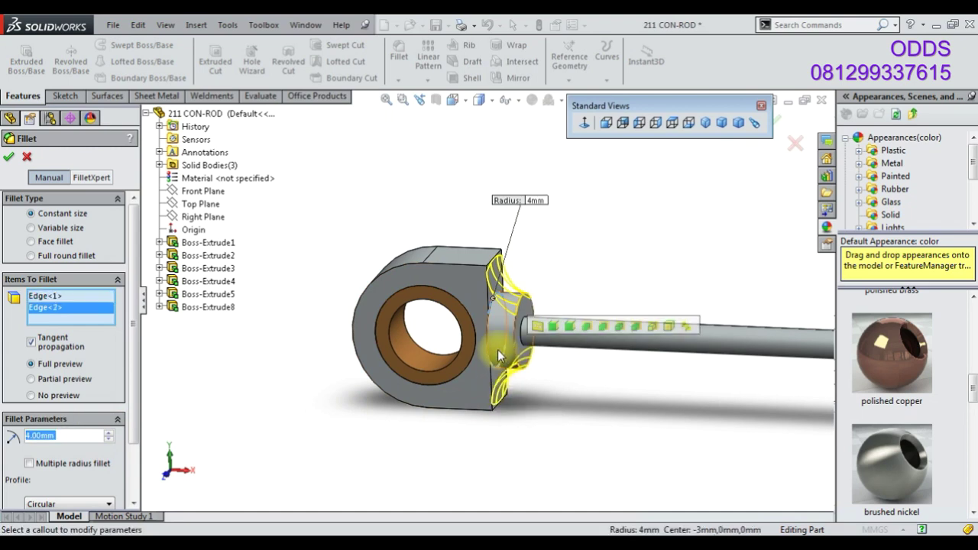
left_click(9, 159)
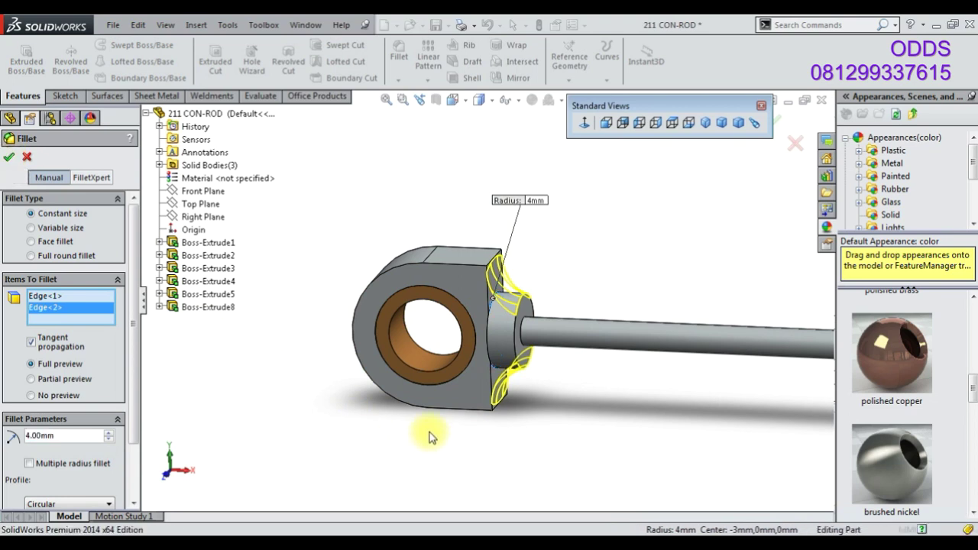
mouse_move(534, 380)
middle_mouse_down()
mouse_move(421, 448)
mouse_move(535, 404)
mouse_move(497, 338)
mouse_move(470, 385)
mouse_move(382, 393)
mouse_move(507, 389)
mouse_move(526, 343)
mouse_move(582, 362)
middle_mouse_up()
left_click(581, 362)
- Change the rod feature's dimension from 3 to 5 and dismiss the rebuild error
scroll(415, 404, "up", 3)
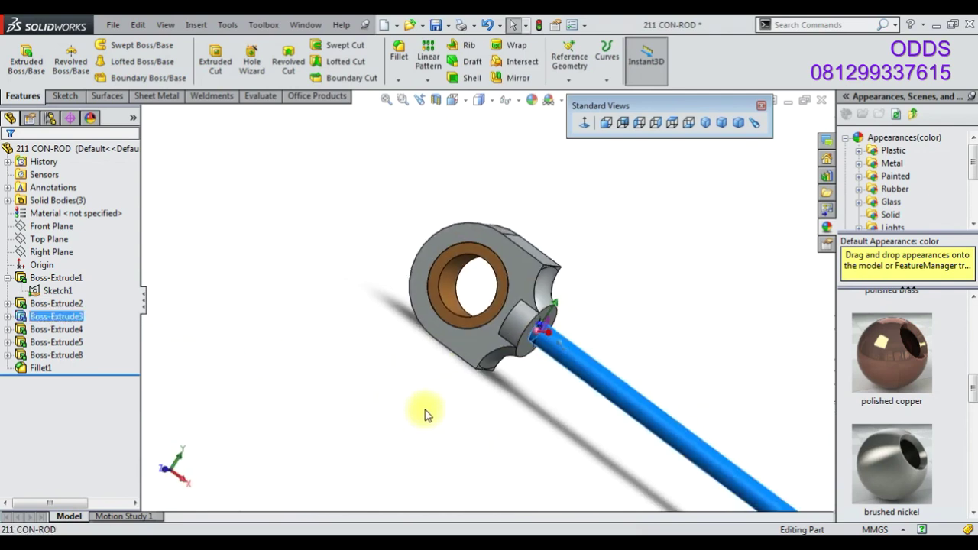
left_click(56, 317)
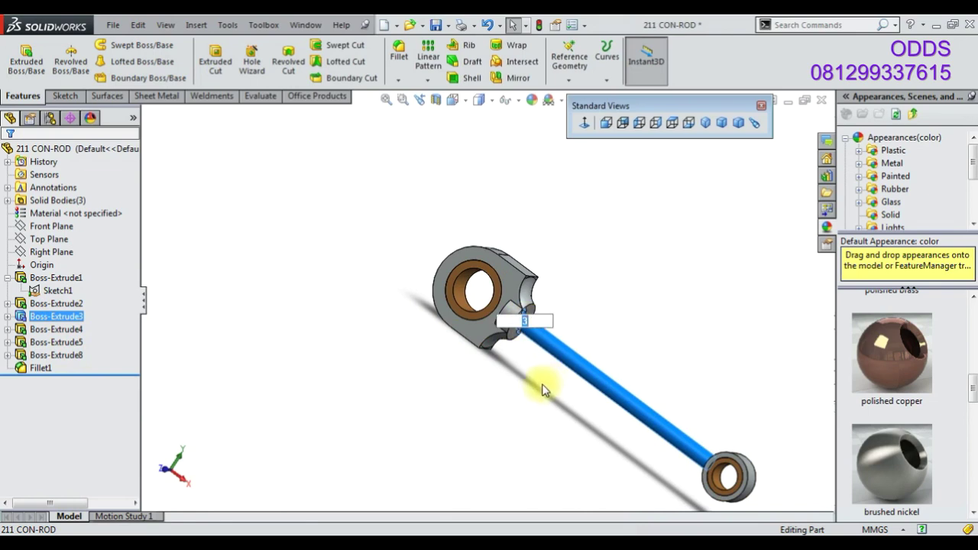
type("5")
key("Return")
left_click(508, 295)
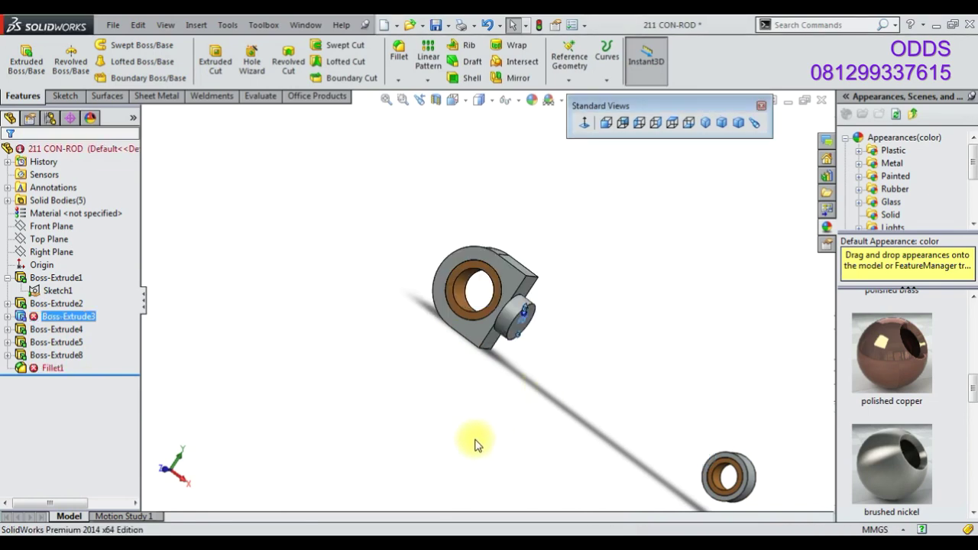
- Check What's Wrong for Boss-Extrude3, then open it with Edit Feature
right_click(75, 316)
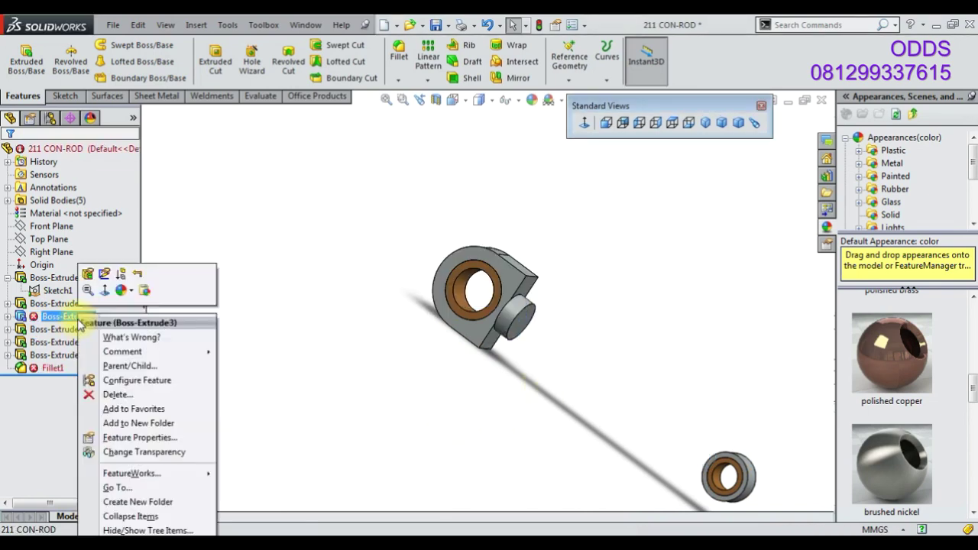
right_click(71, 366)
left_click(115, 394)
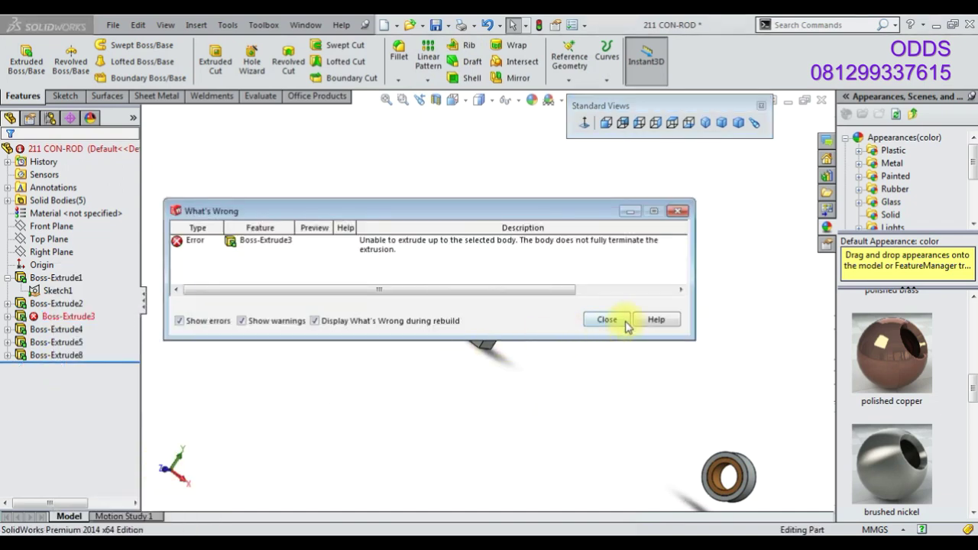
left_click(627, 327)
right_click(63, 316)
left_click(163, 377)
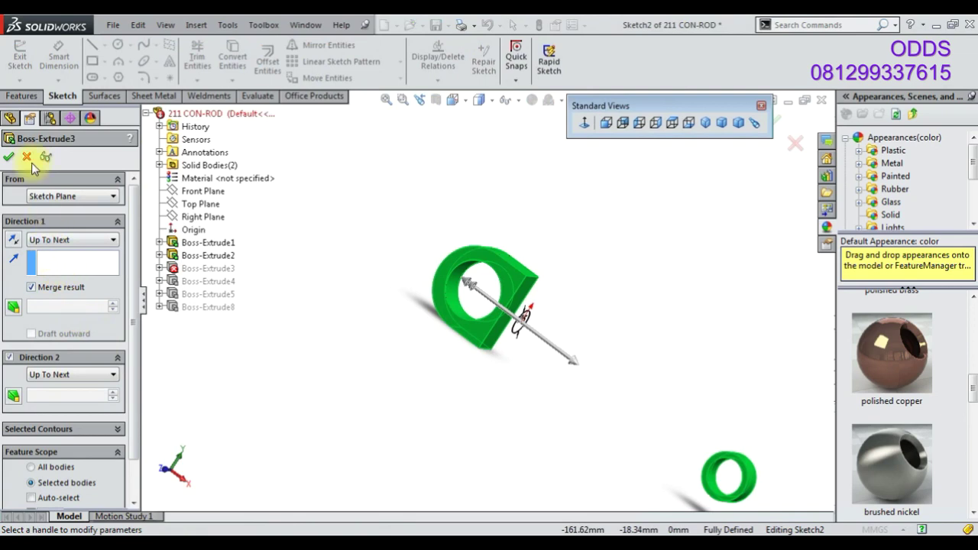
- Cancel the edit, open Boss-Extrude3's sketch, then exit and rebuild
left_click(27, 156)
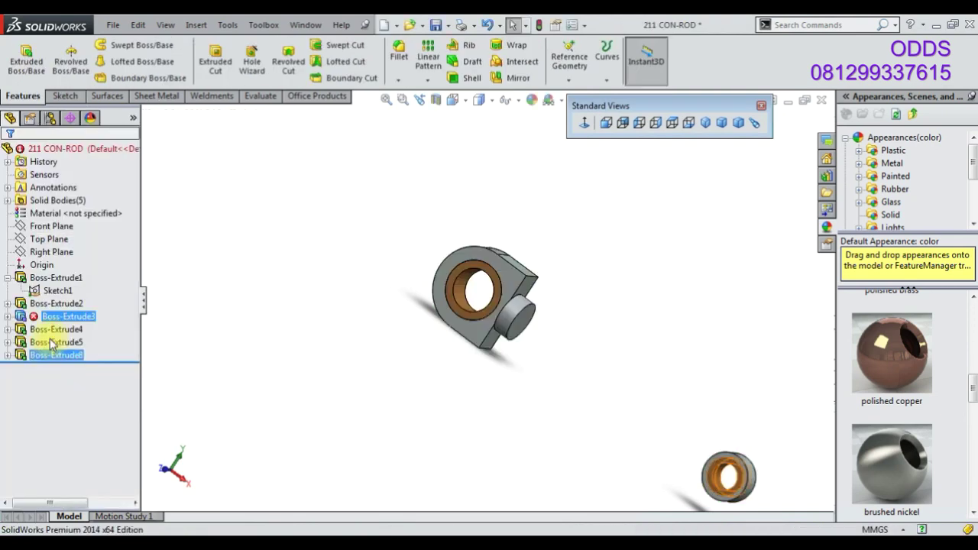
right_click(52, 316)
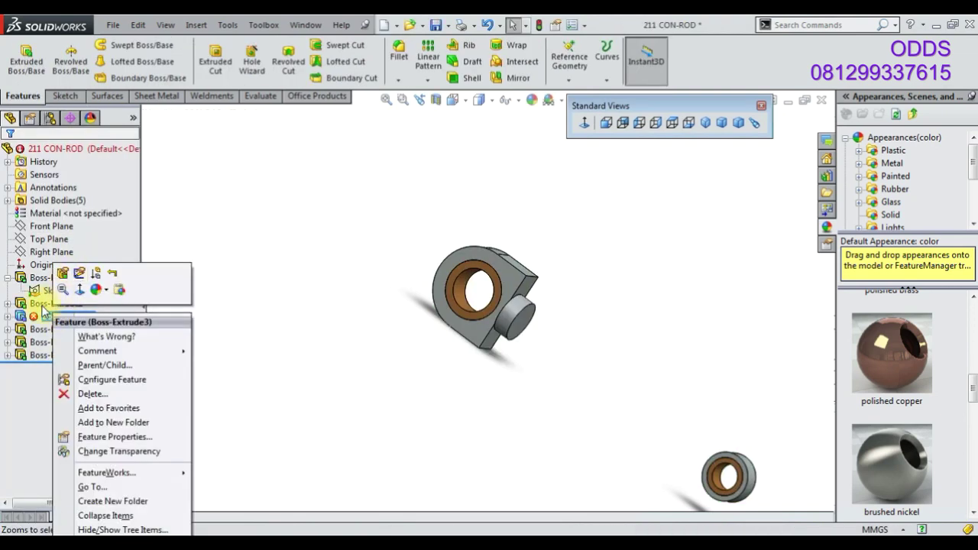
left_click(78, 273)
scroll(535, 342, "down", 3)
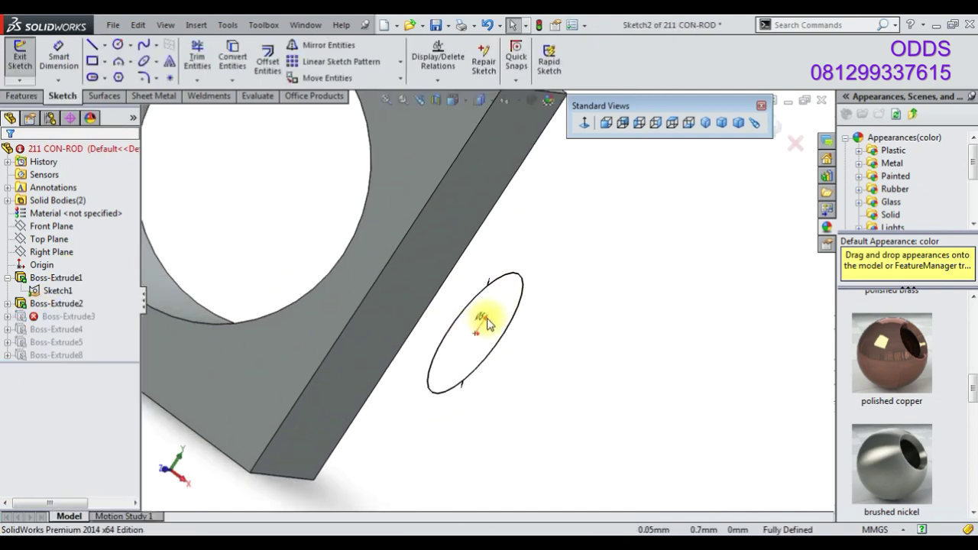
scroll(484, 316, "down", 2)
scroll(524, 349, "up", 1)
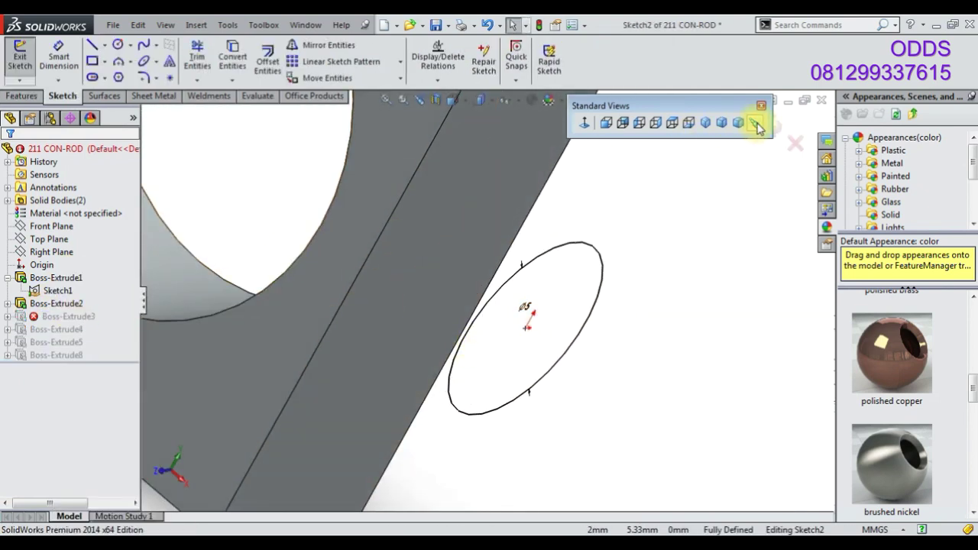
left_click(780, 126)
left_click(605, 320)
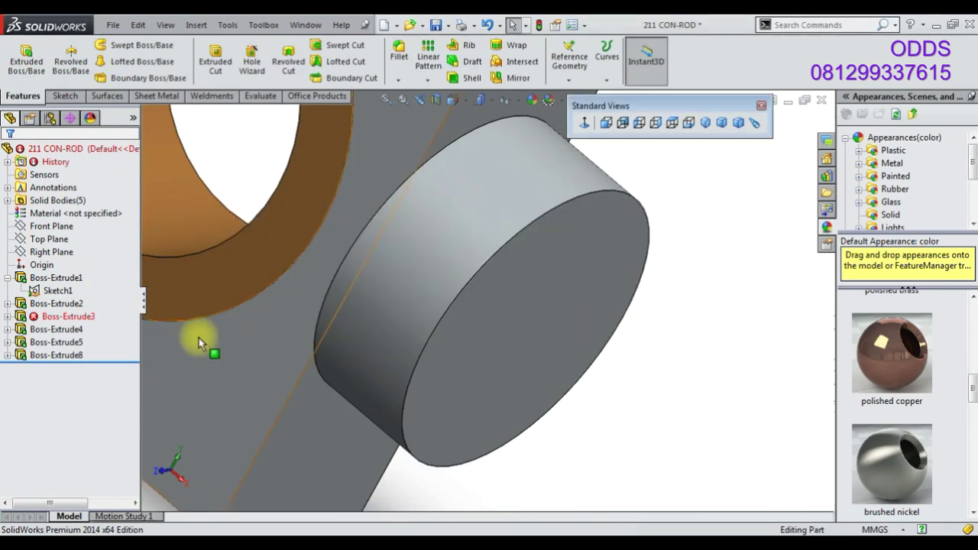
- Reopen Boss-Extrude3, turn off Direction 2 and set Feature Scope to All bodies
right_click(88, 320)
right_click(76, 316)
left_click(88, 277)
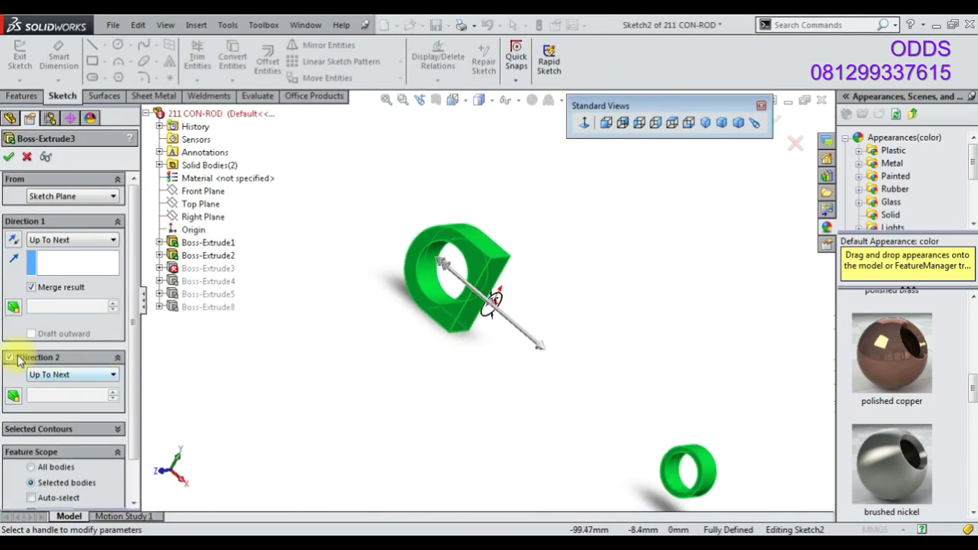
left_click(17, 359)
left_click(37, 246)
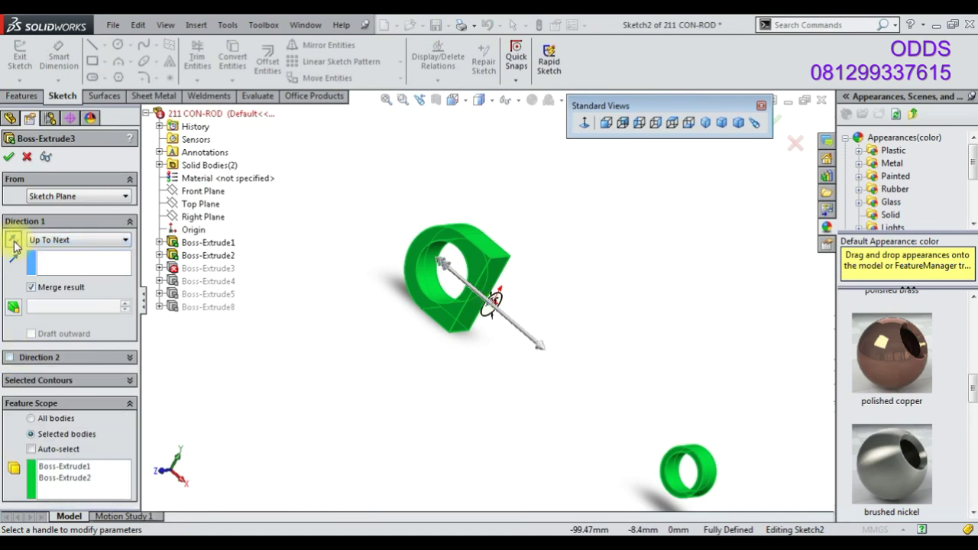
left_click(32, 418)
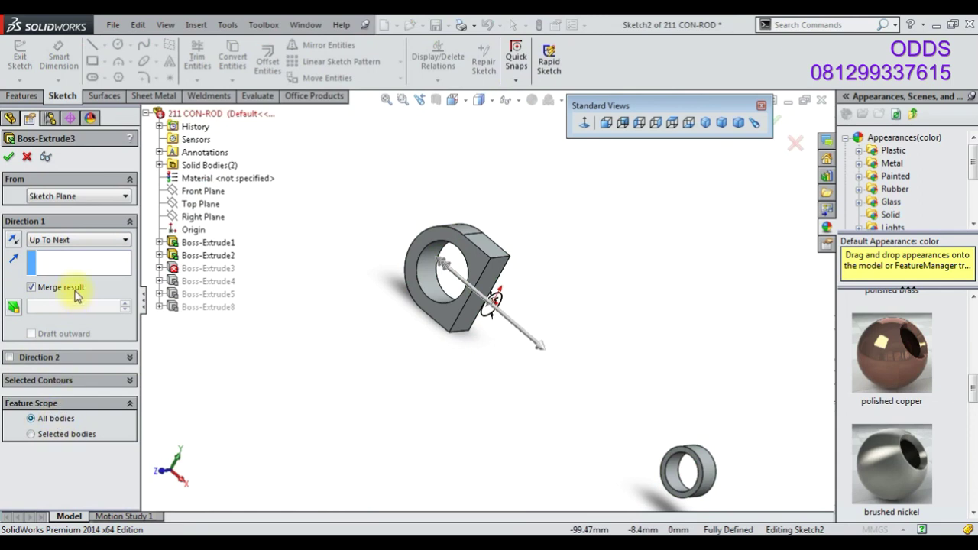
- Try Blind 50 mm, revert to Up To Next, and accept the still-failing Boss-Extrude3
left_click(85, 243)
left_click(77, 250)
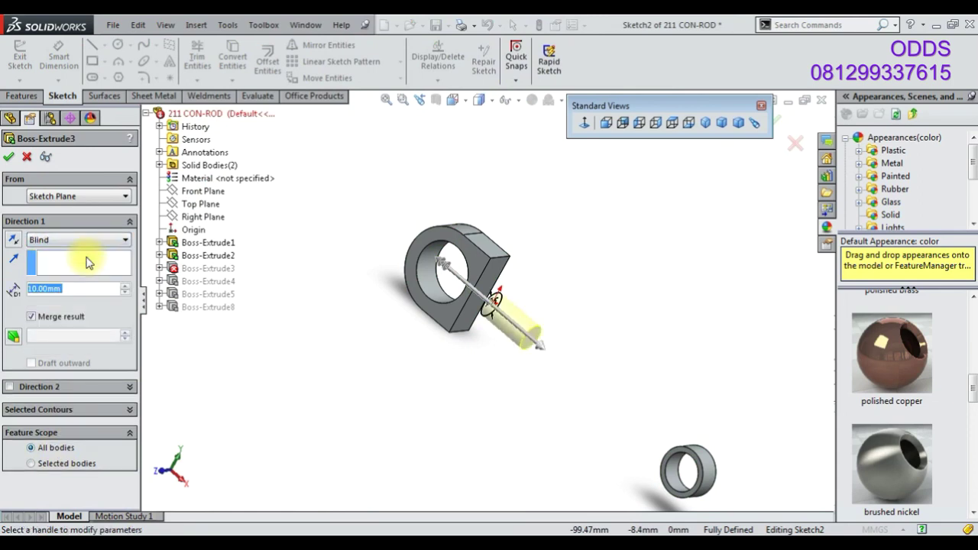
type("50")
key("Return")
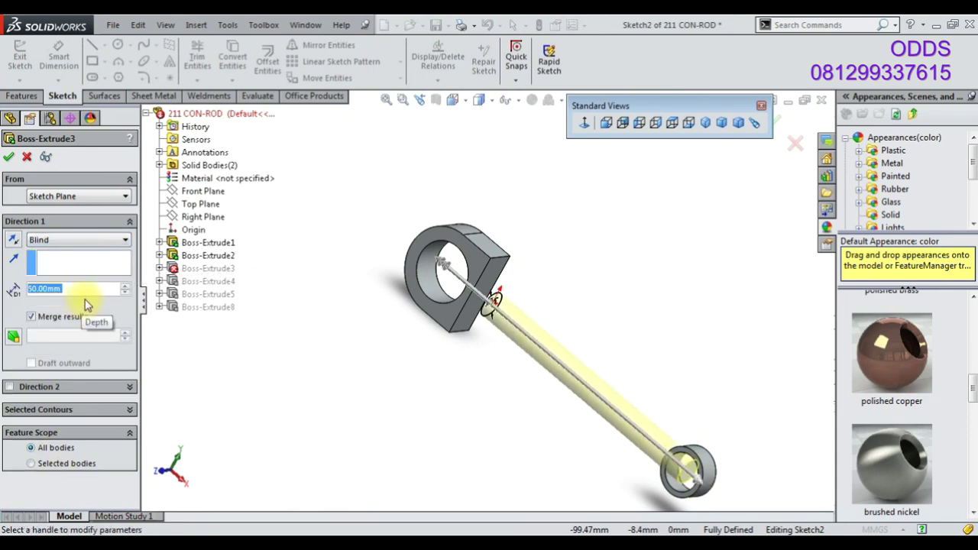
left_click(42, 242)
left_click(43, 253)
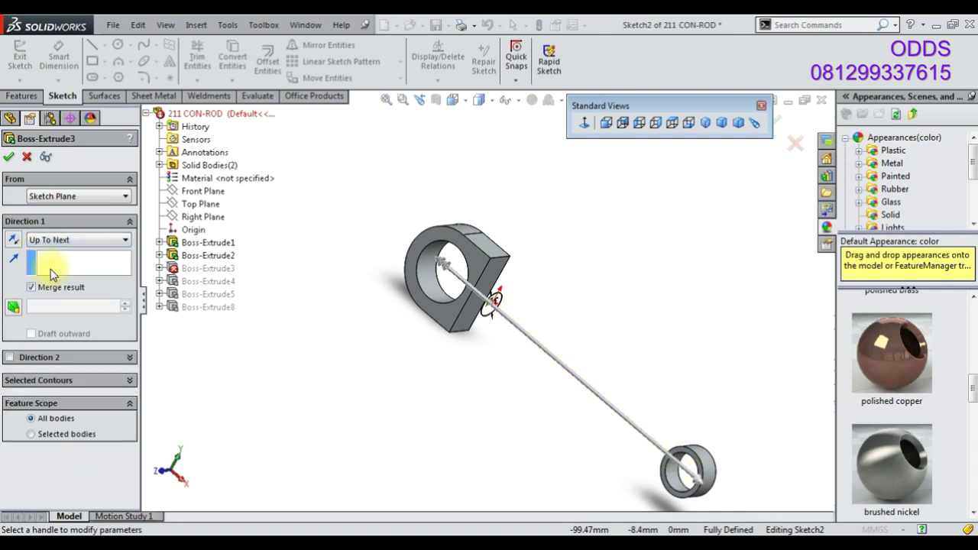
left_click(13, 158)
left_click(26, 157)
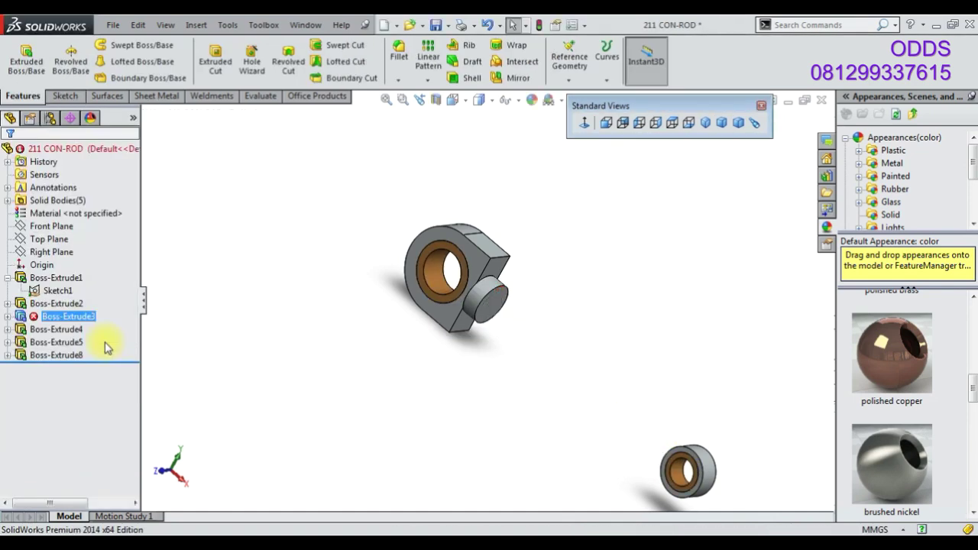
right_click(82, 321)
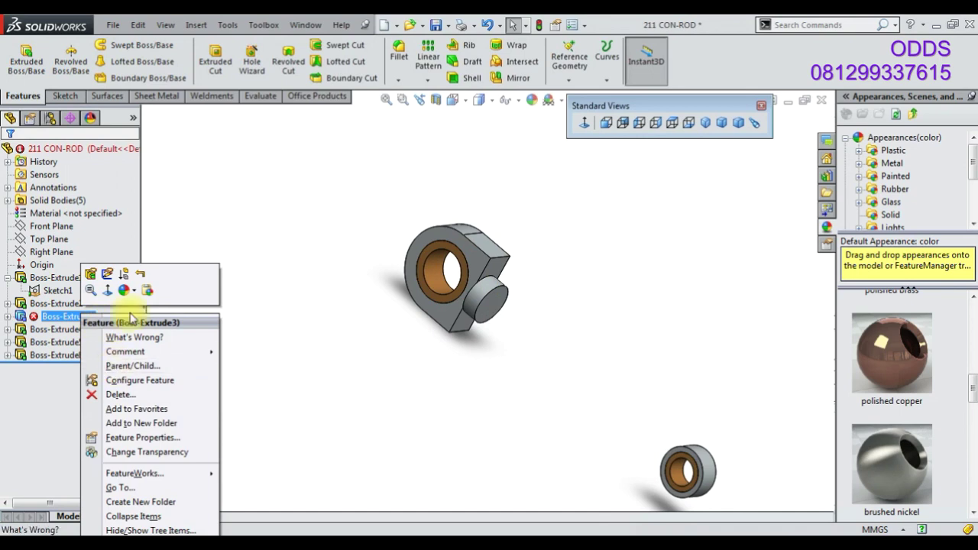
- Delete Boss-Extrude3, review the remaining features, and select Sketch5
left_click(121, 395)
mouse_move(450, 389)
middle_mouse_down()
mouse_move(441, 310)
mouse_move(312, 349)
middle_mouse_up()
left_click(56, 303)
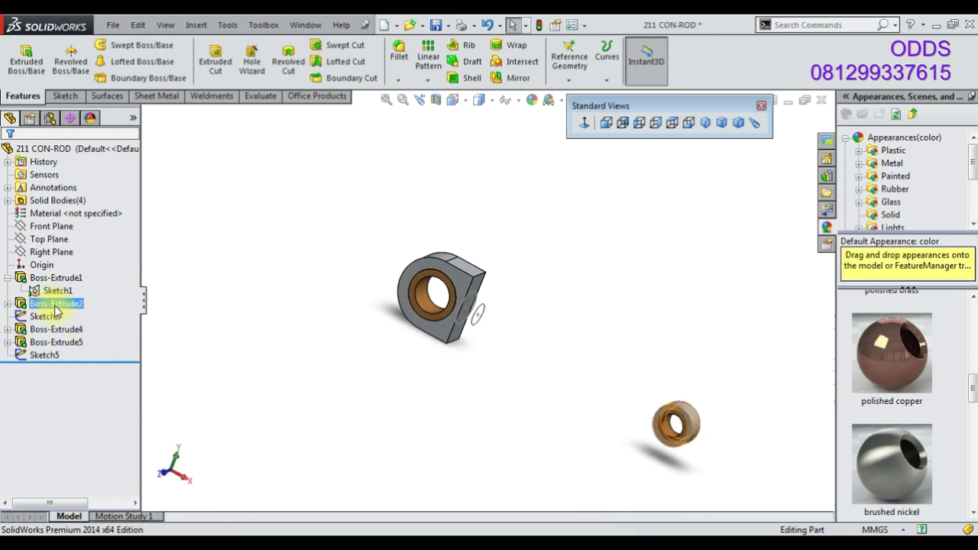
left_click(46, 316)
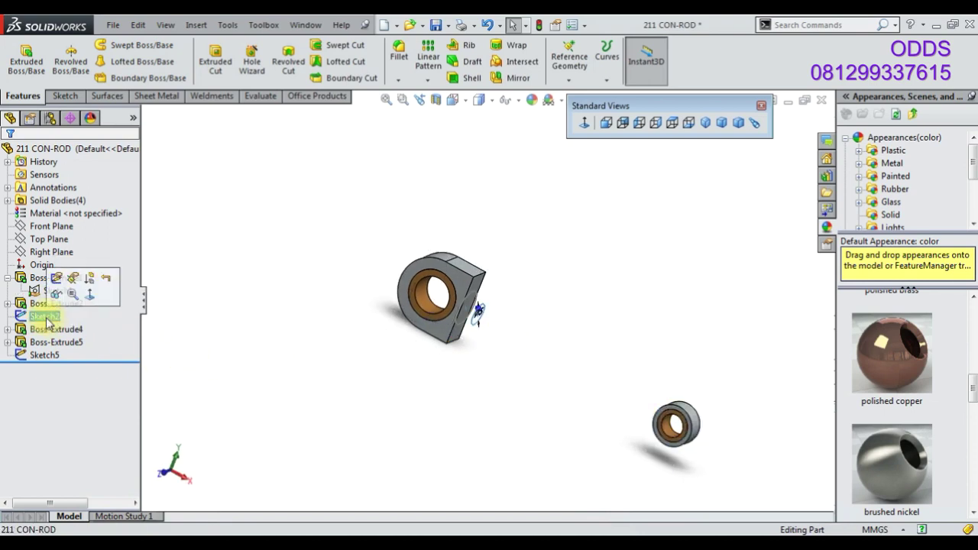
left_click(46, 329)
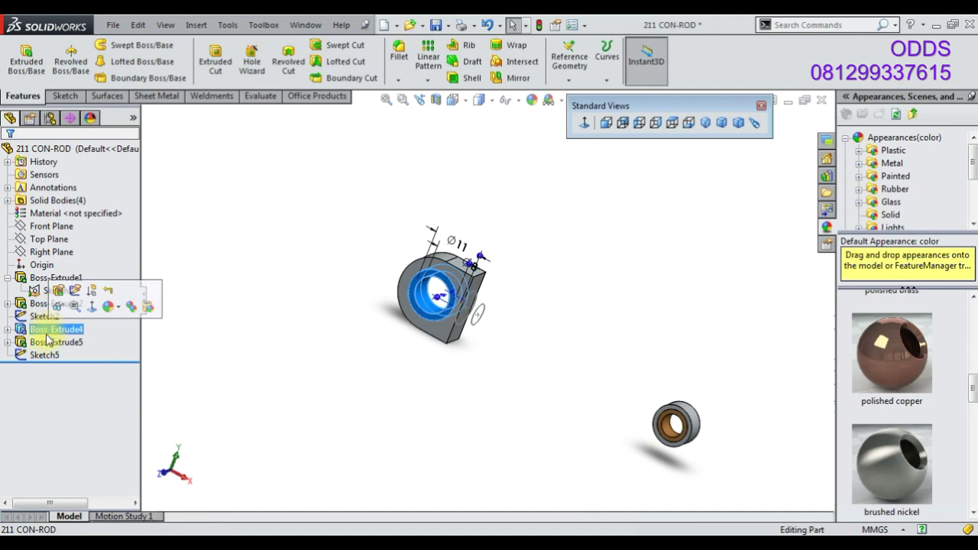
left_click(46, 342)
left_click(44, 355)
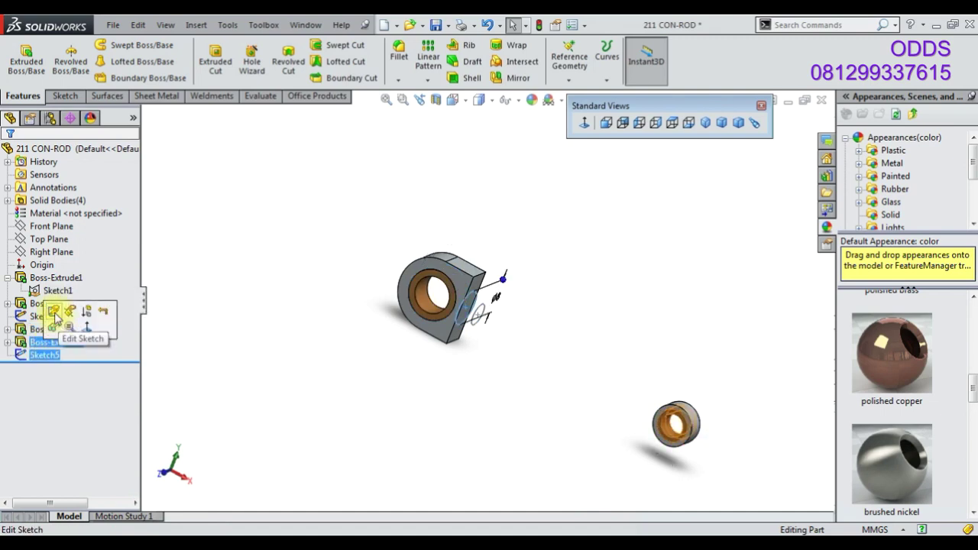
- Extrude Sketch5 Up To Surface at the Right Plane as Boss-Extrude9
left_click(26, 61)
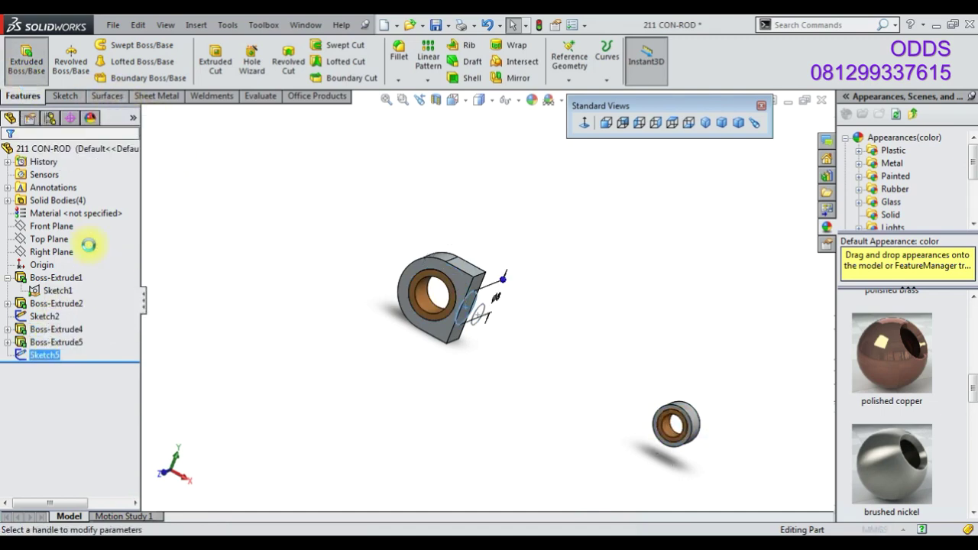
left_click(84, 240)
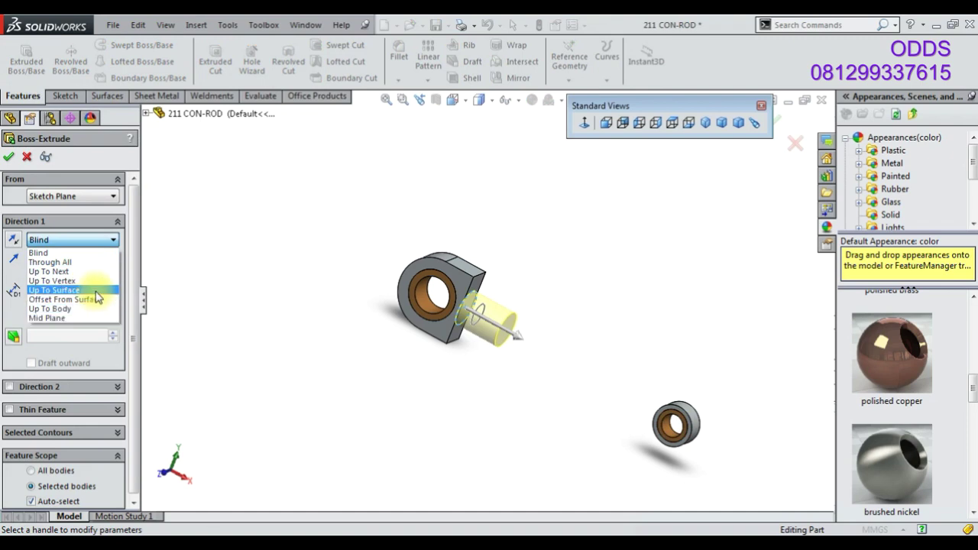
left_click(95, 294)
left_click(146, 113)
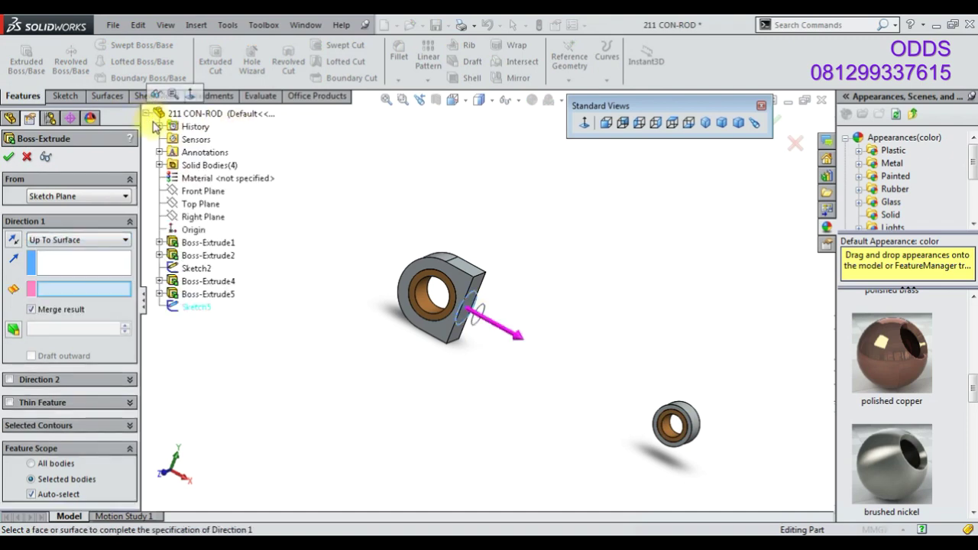
left_click(191, 217)
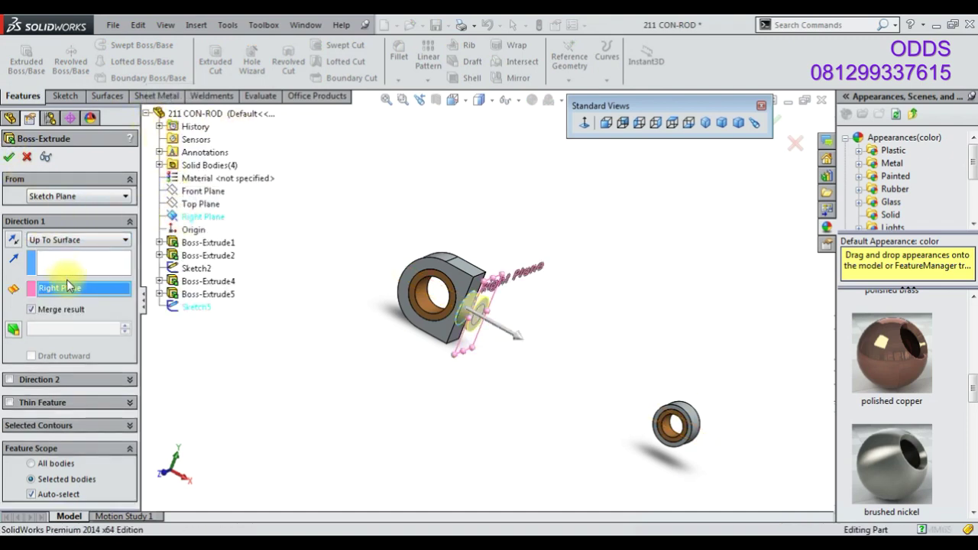
key("Return")
- Try extruding Sketch2 Up To Body with Merge result unchecked, then close without extruding
right_click(53, 318)
left_click(26, 59)
left_click(76, 240)
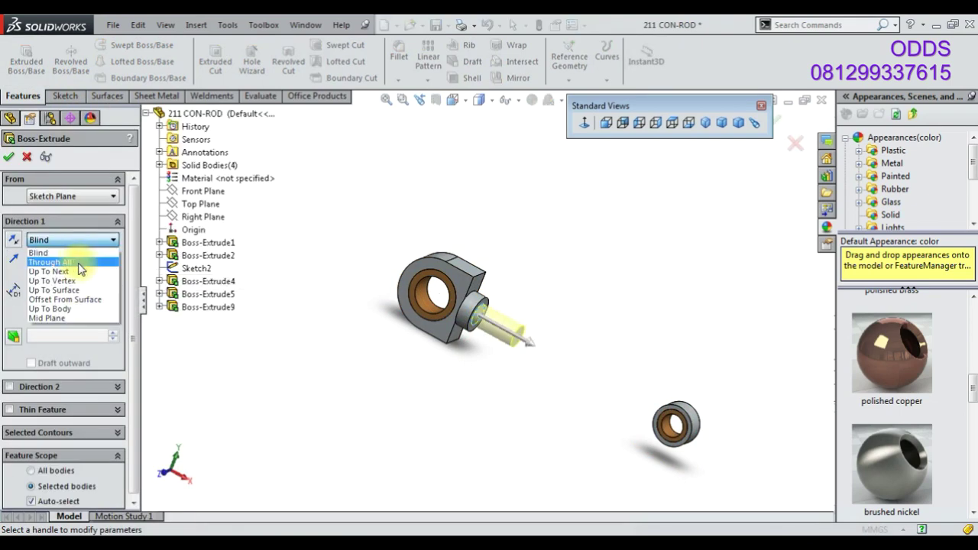
left_click(80, 271)
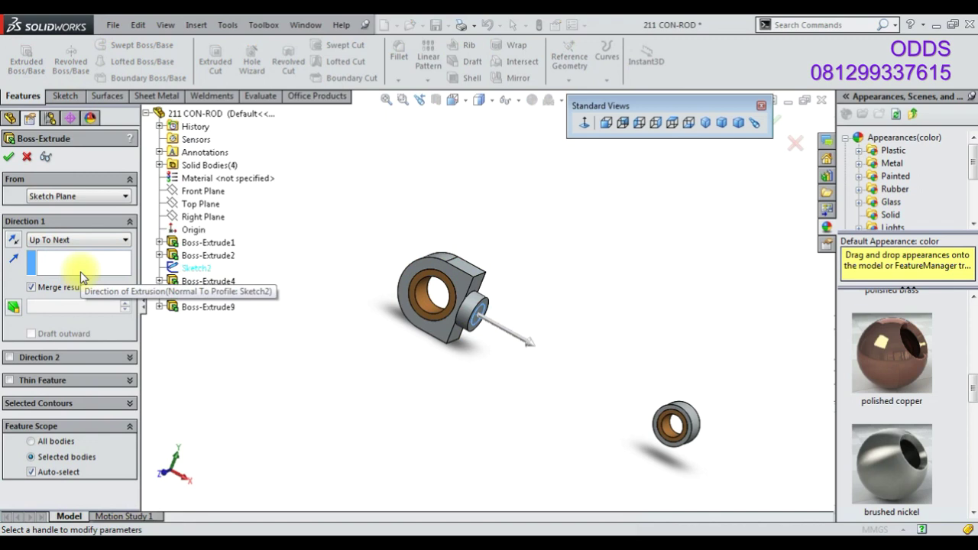
left_click(101, 241)
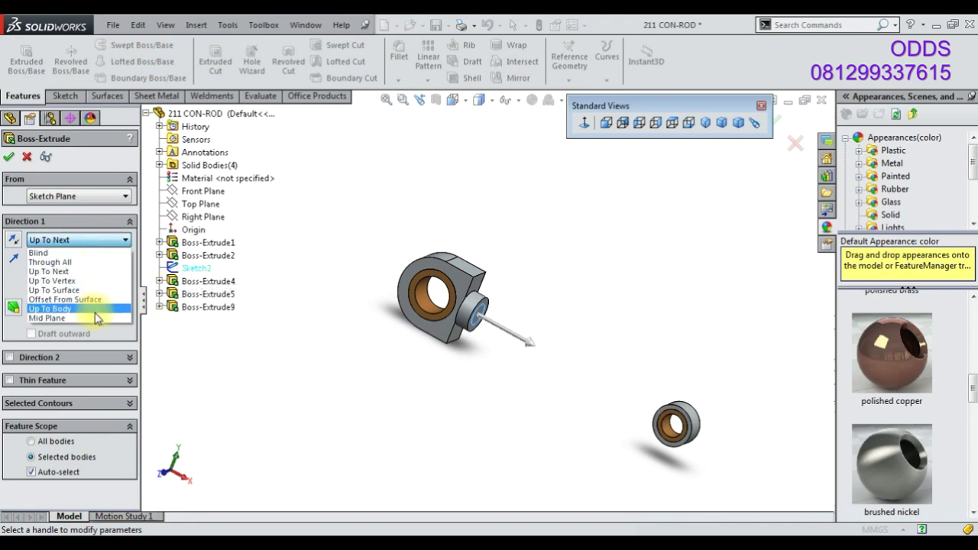
left_click(94, 309)
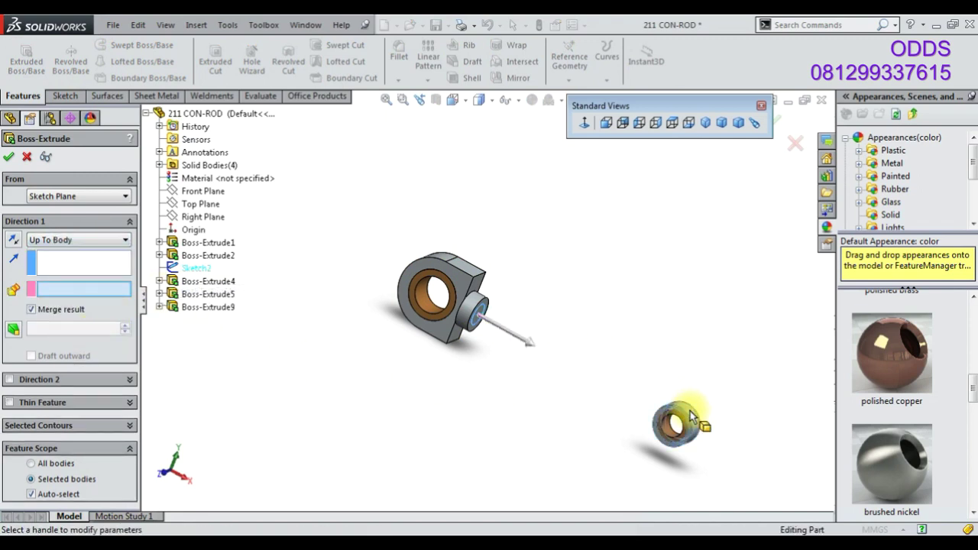
left_click(39, 313)
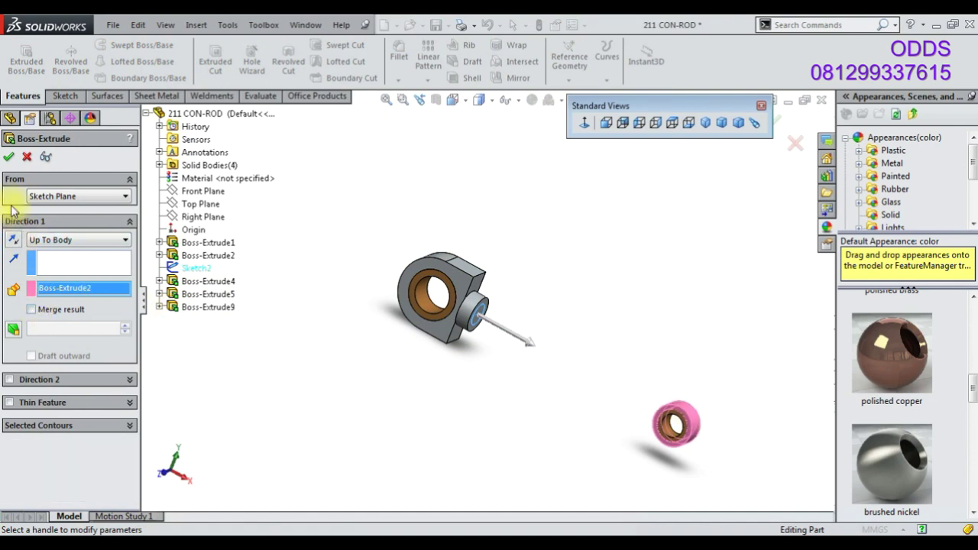
left_click(11, 157)
- Move Sketch2 onto the Right Plane and drag it below Boss-Extrude9 in the tree
right_click(38, 316)
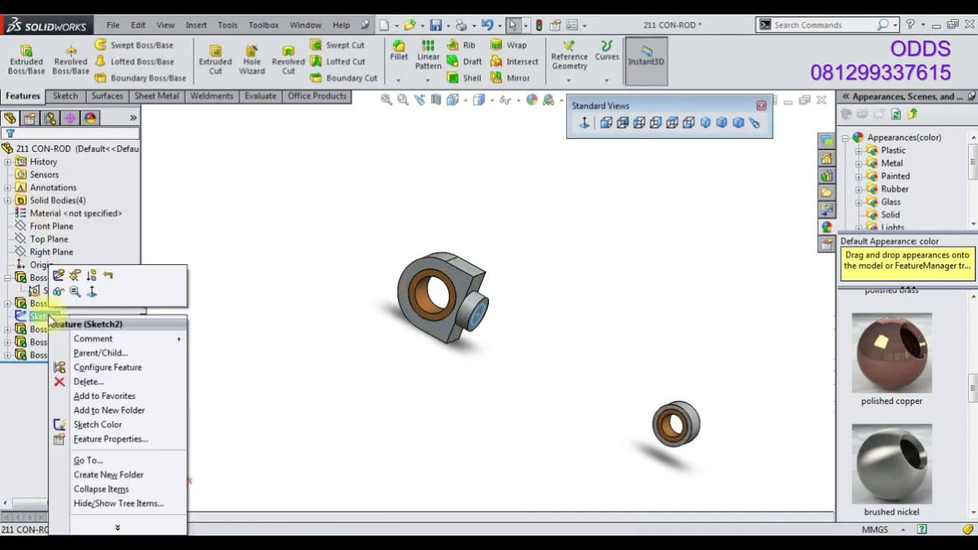
left_click(74, 276)
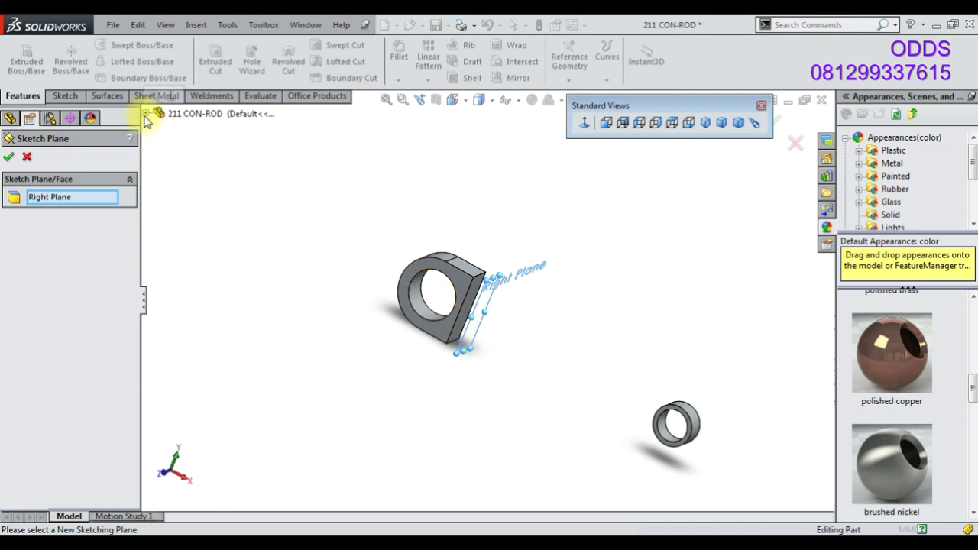
left_click(146, 114)
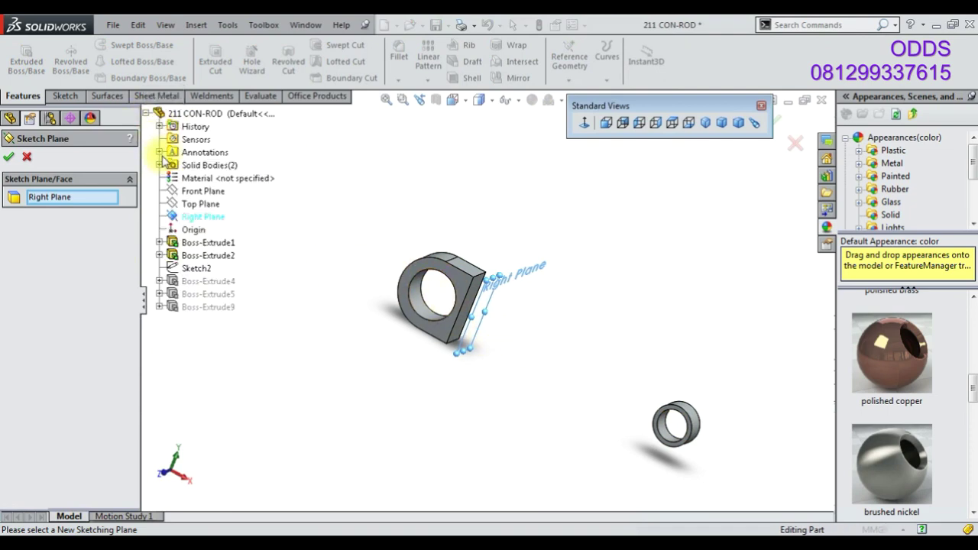
left_click(9, 157)
mouse_move(61, 315)
left_mouse_down()
mouse_move(81, 336)
mouse_move(63, 363)
left_mouse_up()
left_click(42, 367)
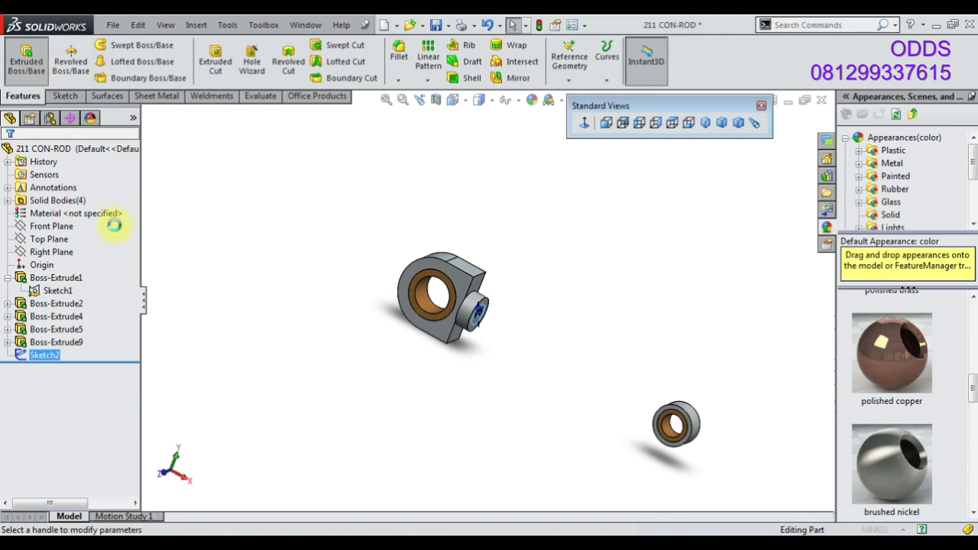
- Extrude Sketch2 Up To Surface at the small eye's face, creating rod Boss-Extrude11
left_click(77, 239)
left_click(84, 269)
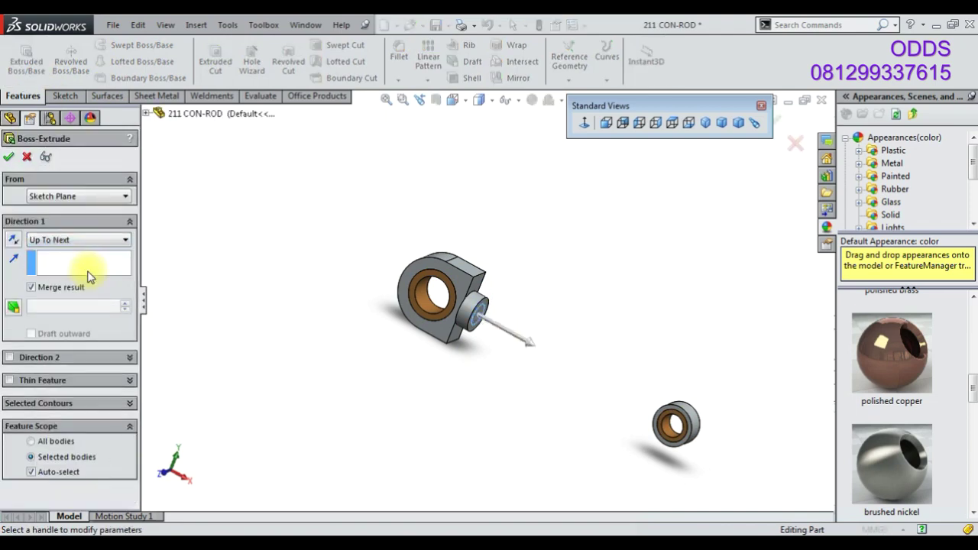
left_click(37, 241)
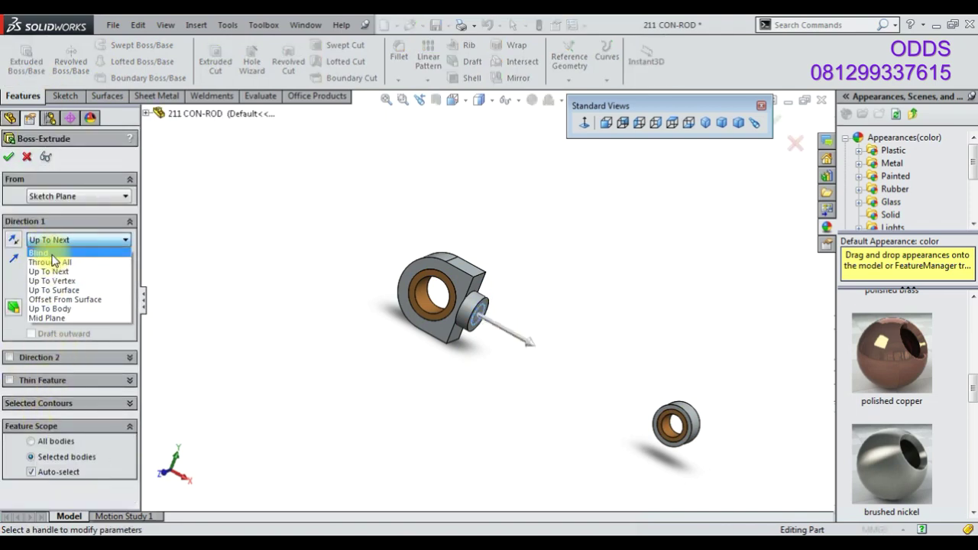
left_click(46, 253)
left_click(57, 240)
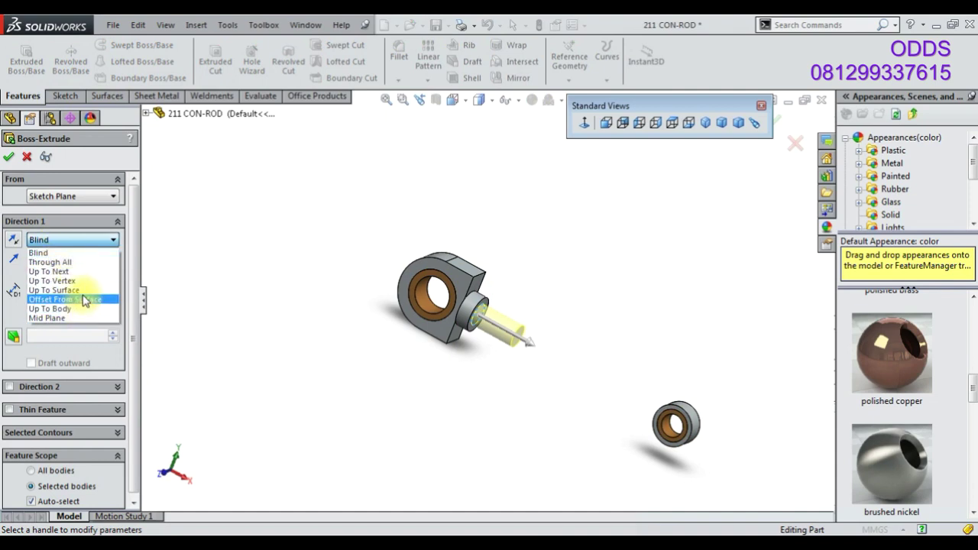
left_click(54, 290)
left_click(695, 435)
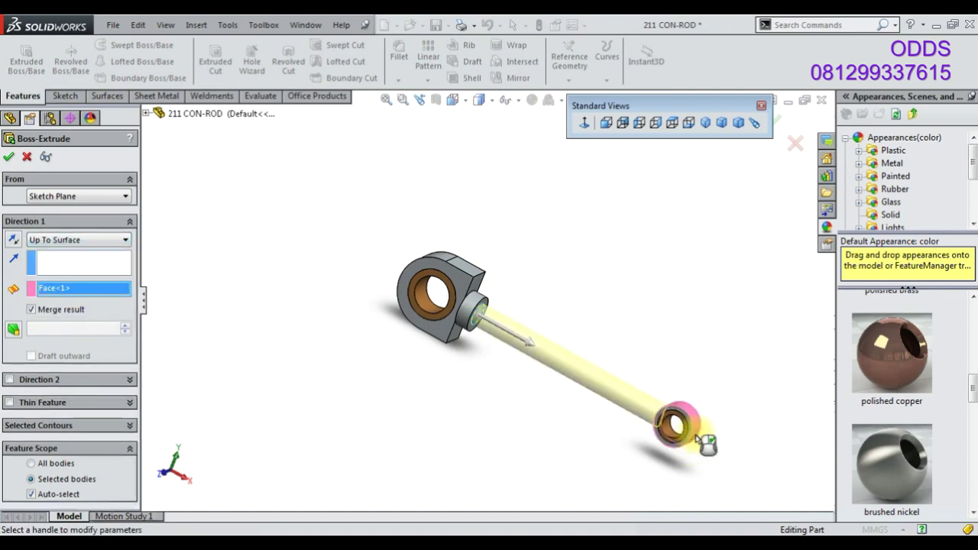
key("Return")
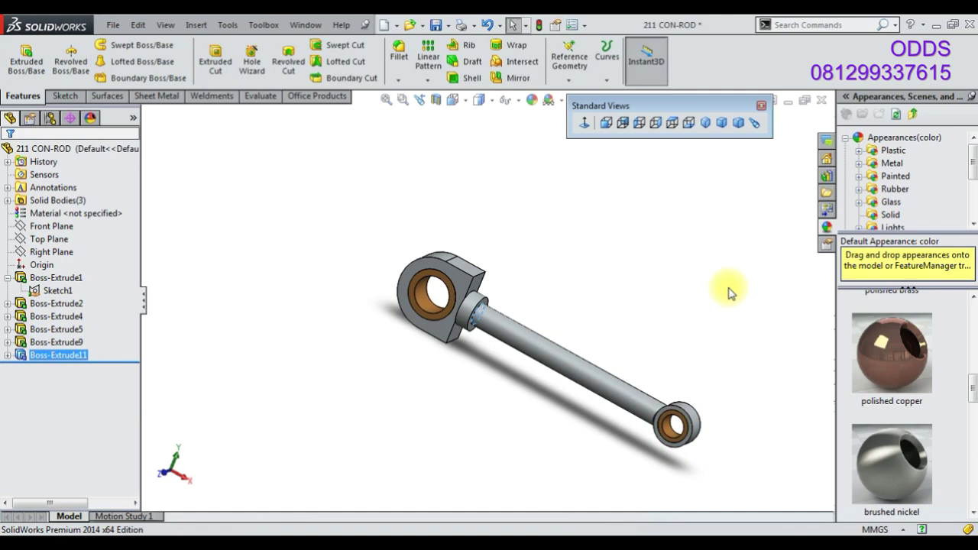
scroll(466, 323, "down", 3)
scroll(448, 331, "down", 2)
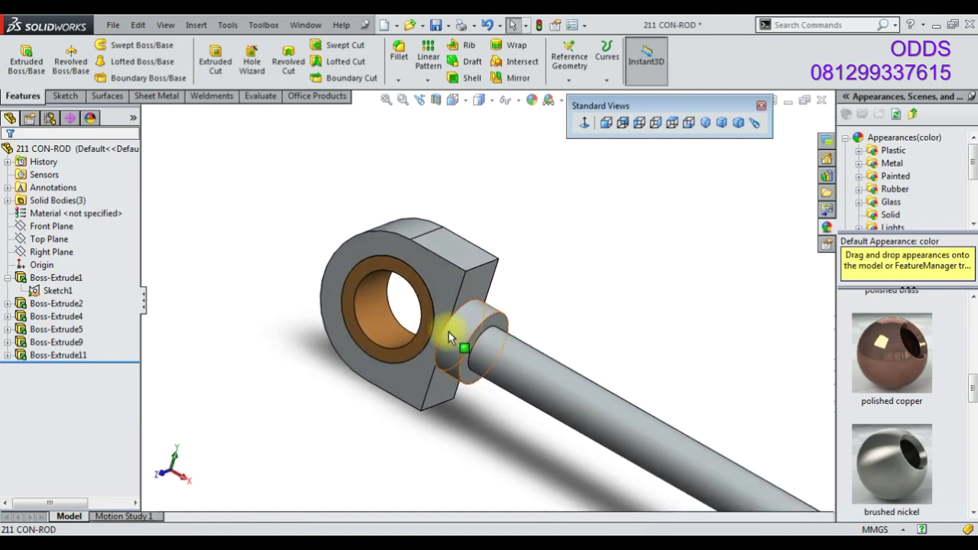
- Start a sketch on the Front Plane with a vertical construction line from the origin to the eye's top
left_click(54, 227)
left_click(122, 207)
right_click(65, 226)
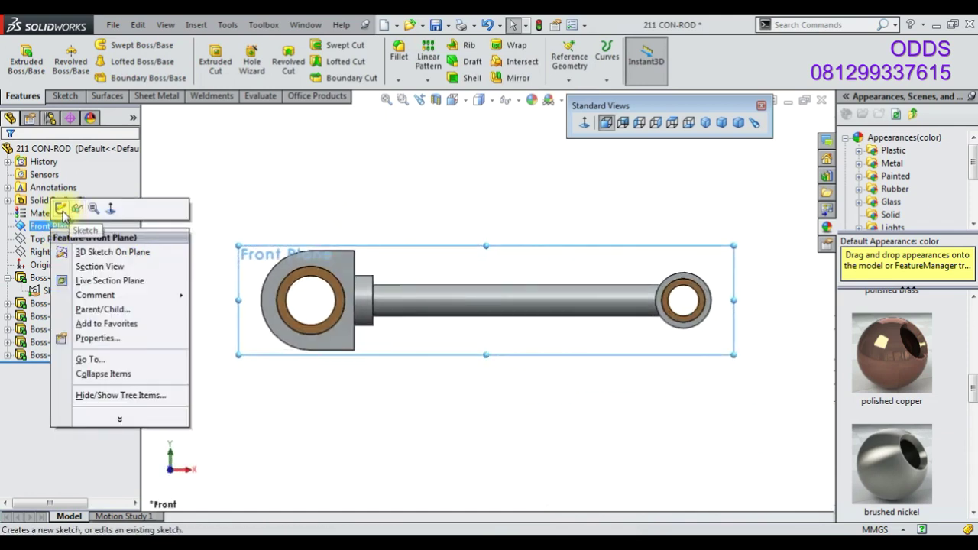
left_click(80, 207)
left_click(92, 45)
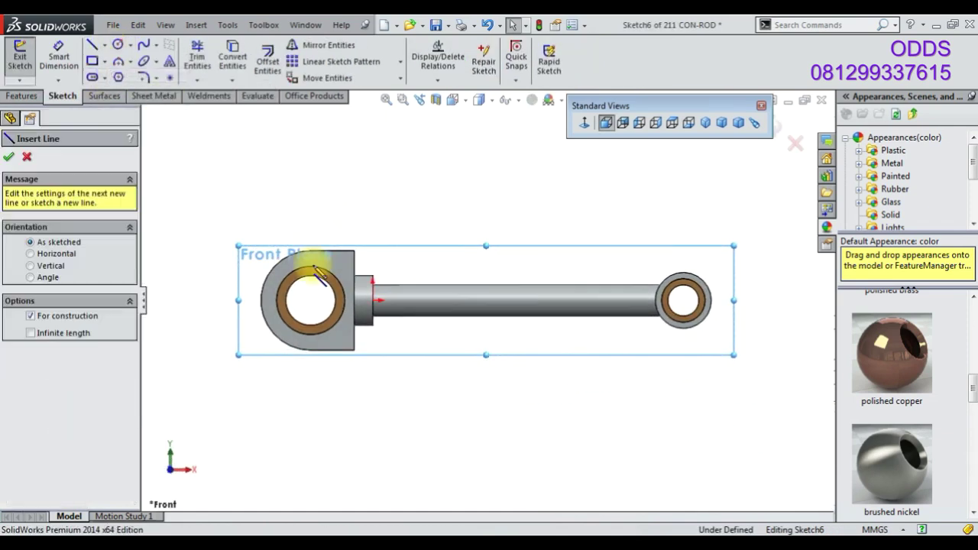
left_click(365, 304)
left_click(353, 300)
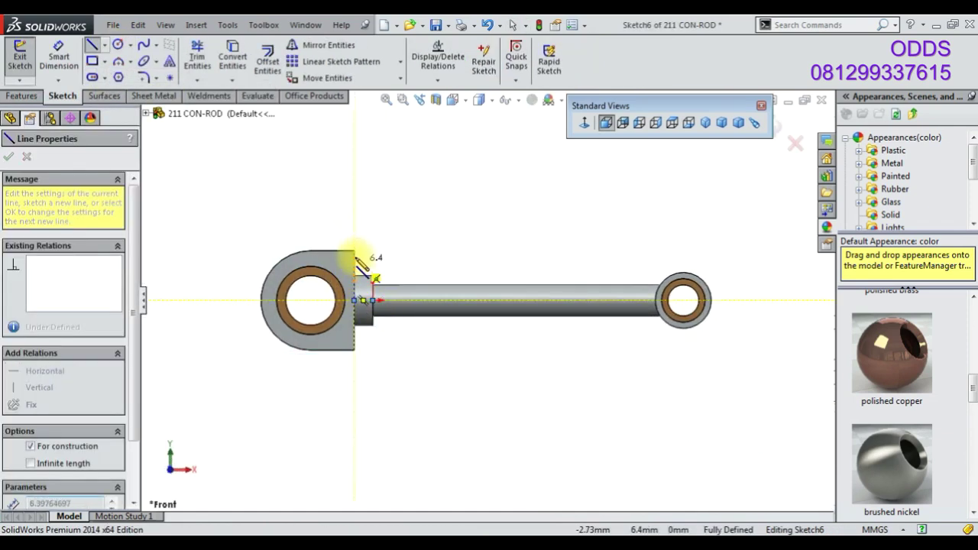
- Draw a circle at the line's top end and dimension it Ø6 mm
left_click(118, 44)
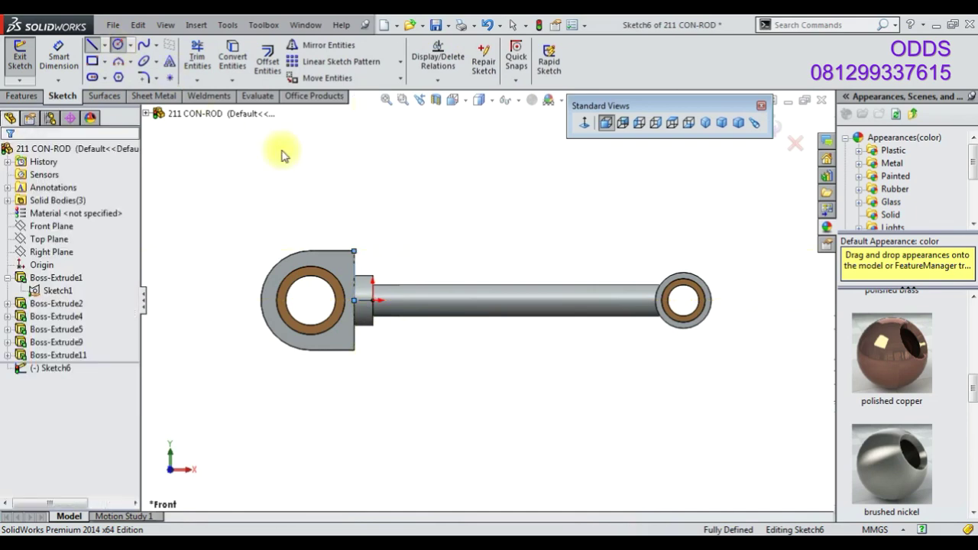
left_click(353, 251)
left_click(373, 258)
left_click(58, 57)
left_click(371, 246)
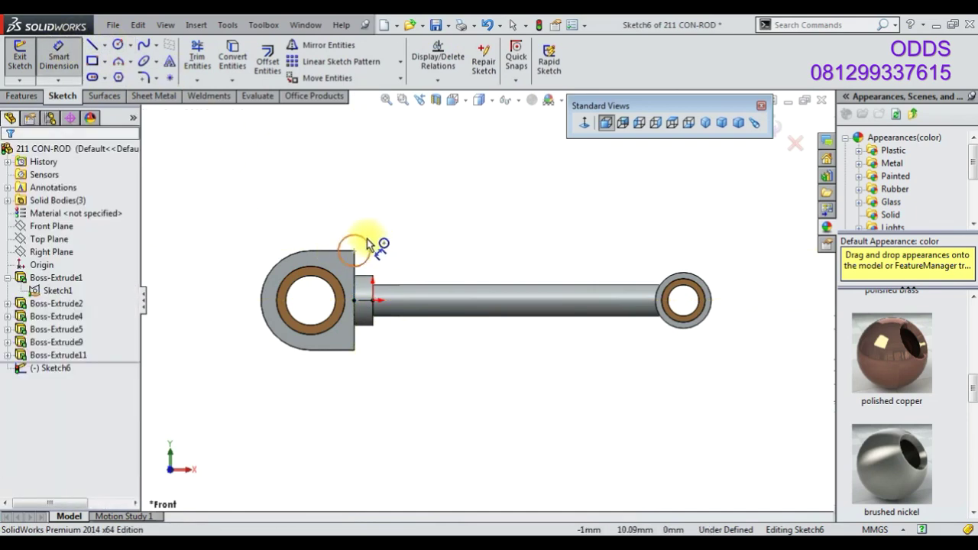
left_click(367, 214)
type("6")
key("Return")
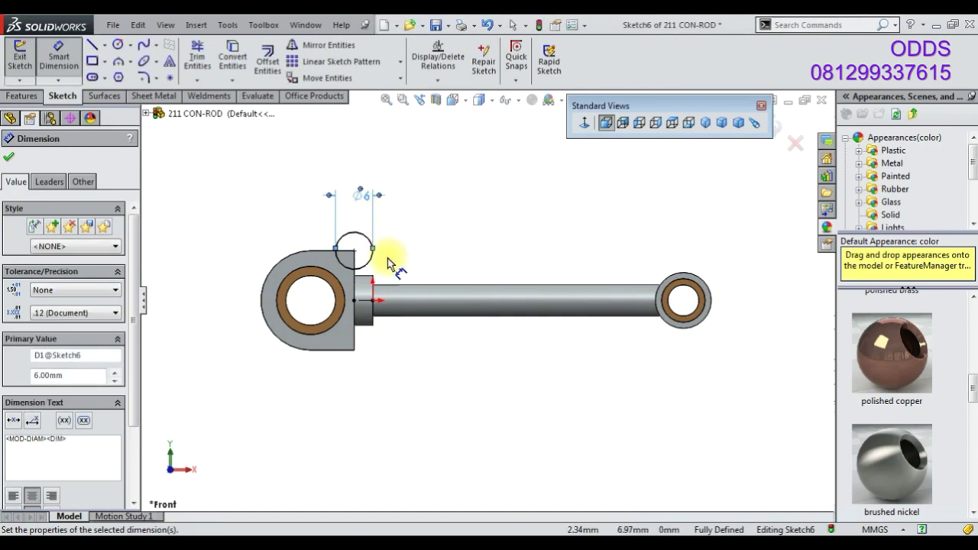
right_click(249, 176)
left_click(325, 214)
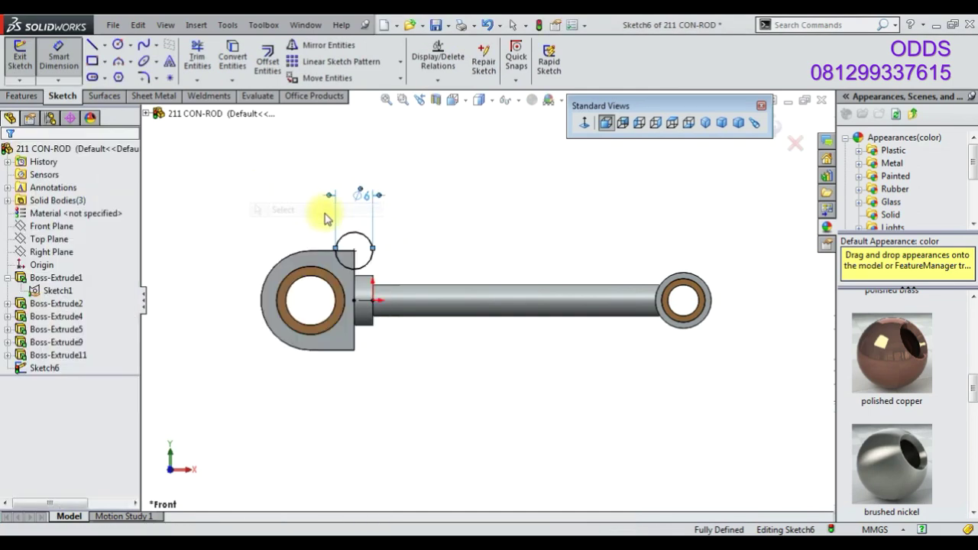
- Mirror the Ø6 circle about the vertical construction line to create a lower circle
left_click(351, 231)
left_click(324, 45)
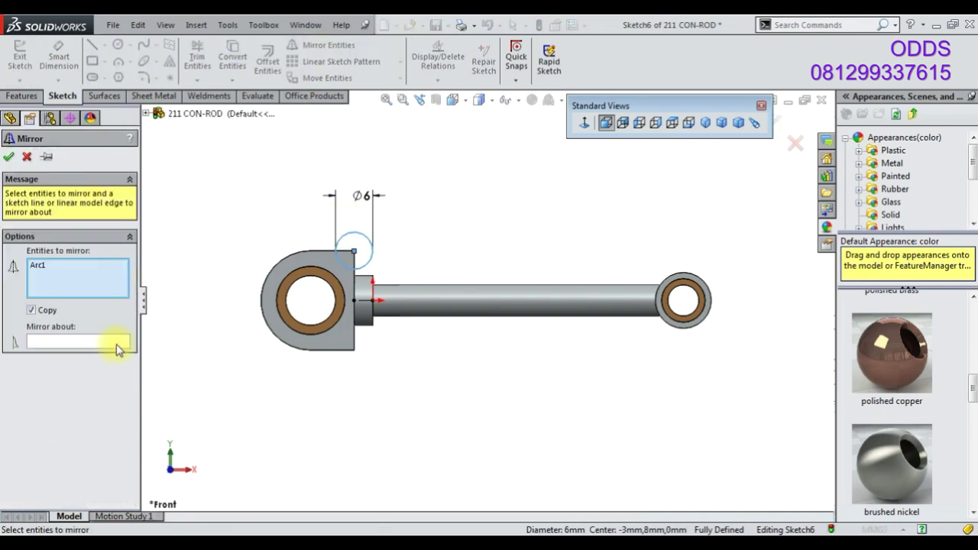
left_click(118, 342)
left_click(354, 306)
left_click(9, 157)
- Extrude-cut both circles Through All in both directions to notch the big eye
left_click(12, 99)
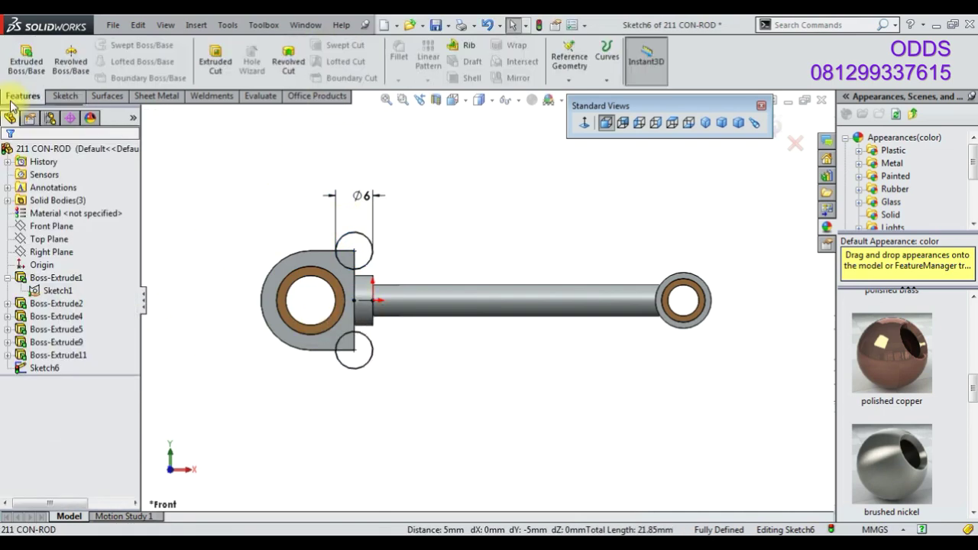
left_click(216, 61)
left_click(70, 240)
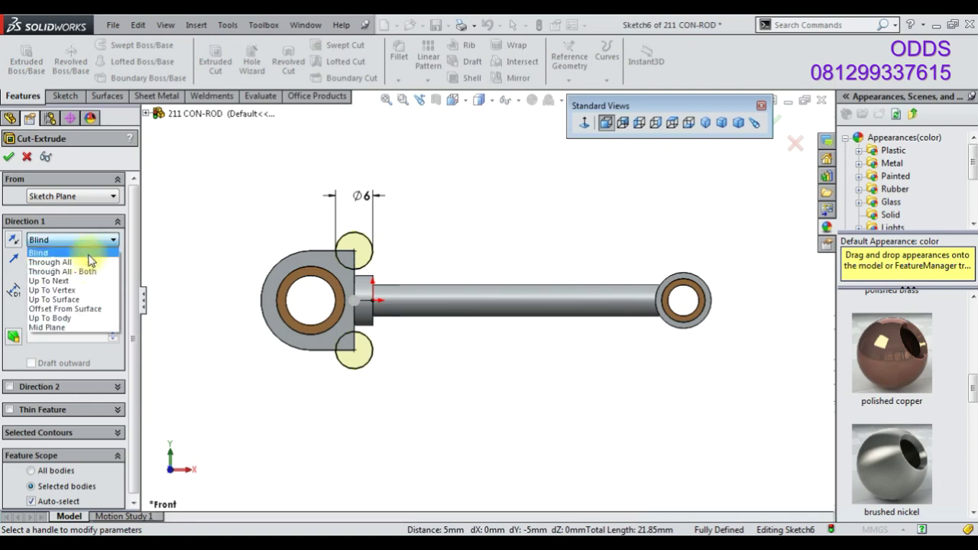
left_click(61, 257)
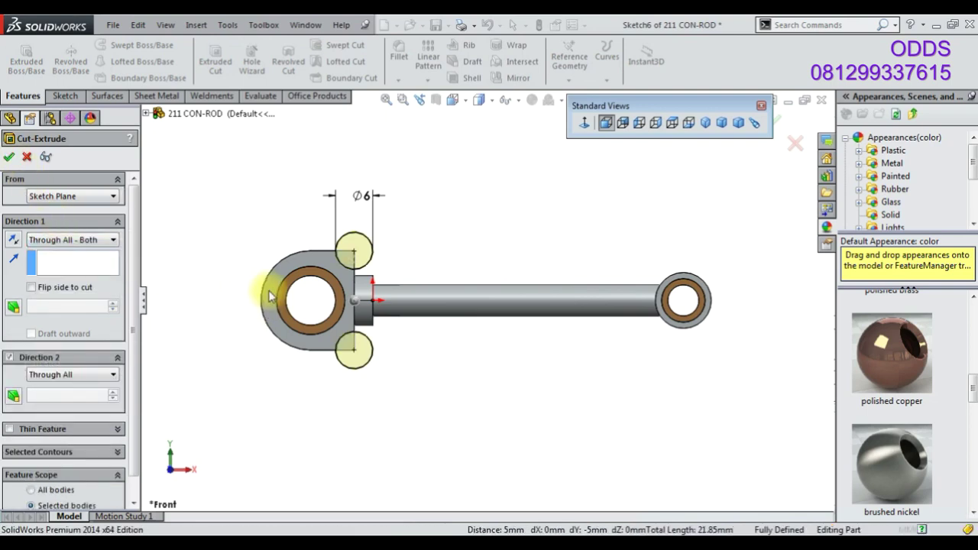
key("Return")
left_click(399, 53)
- Attempt a full round fillet across the notch's lug faces, then cancel it after it fails
middle_click_drag(371, 230, 356, 226)
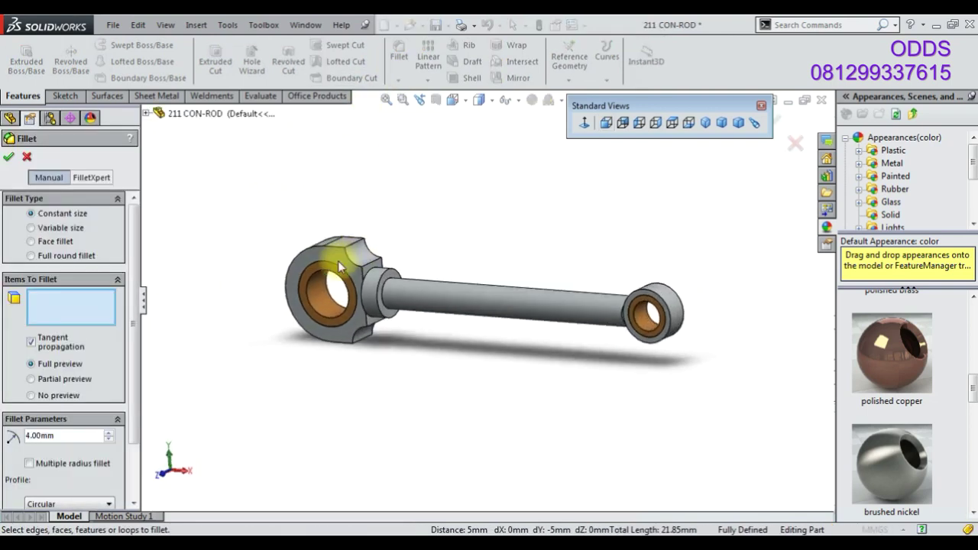
scroll(356, 239, "down", 3)
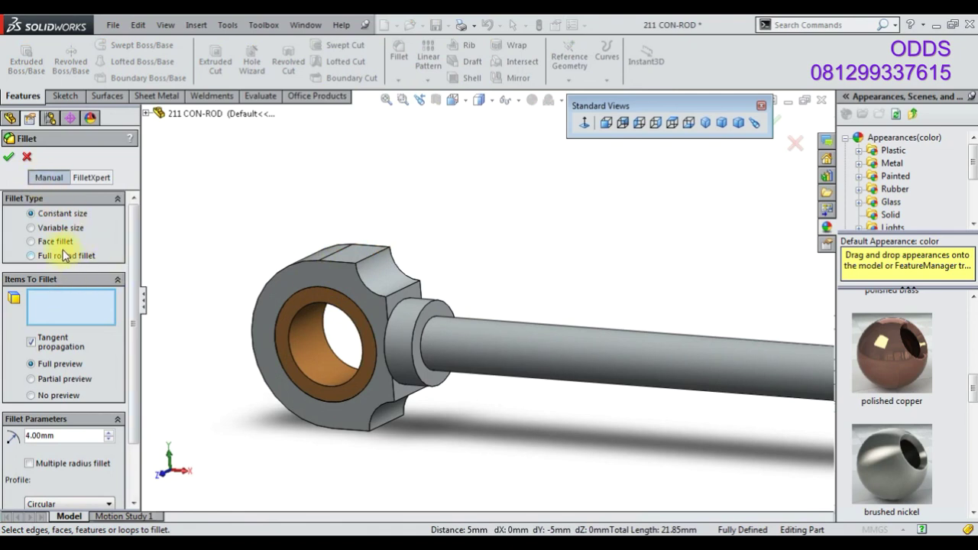
left_click(32, 256)
left_click(360, 256)
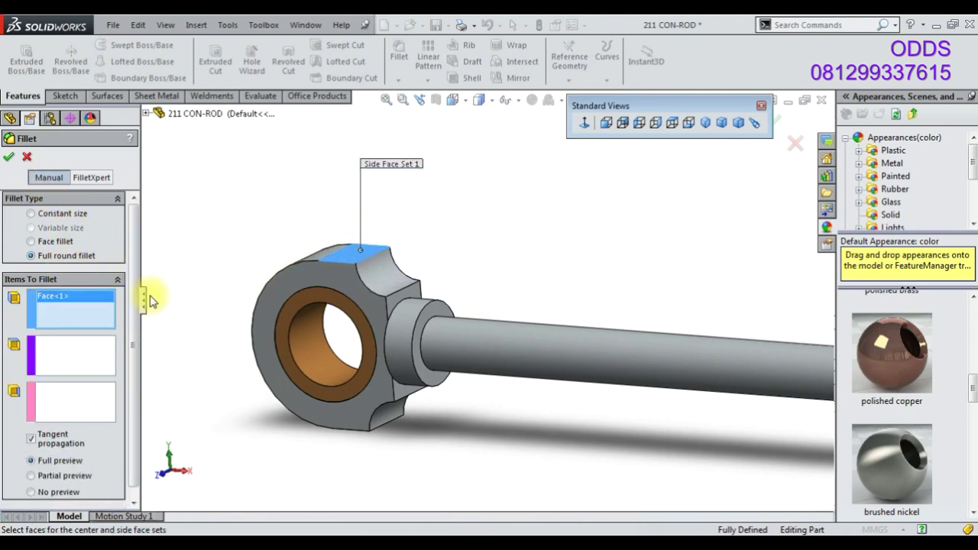
left_click(88, 367)
left_click(393, 285)
left_click(99, 404)
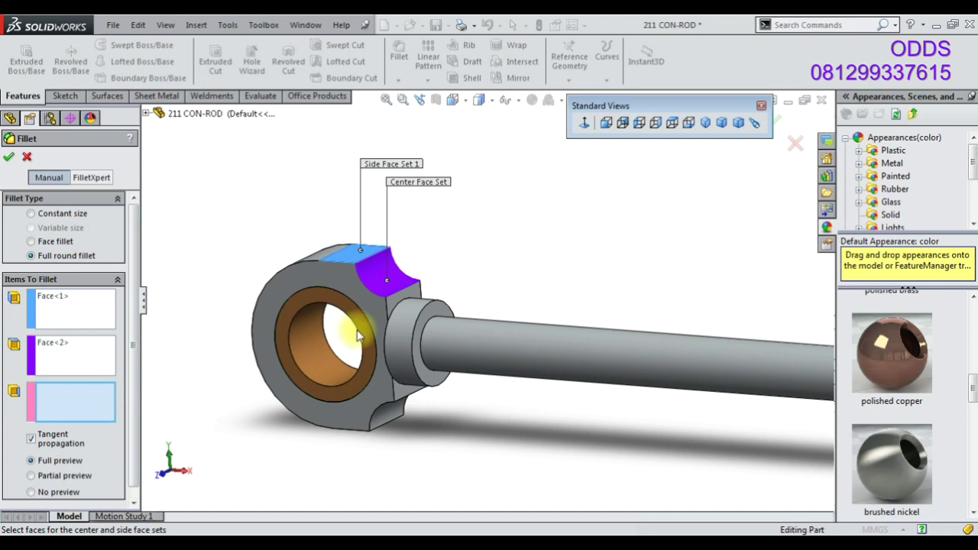
left_click(405, 296)
left_click(8, 158)
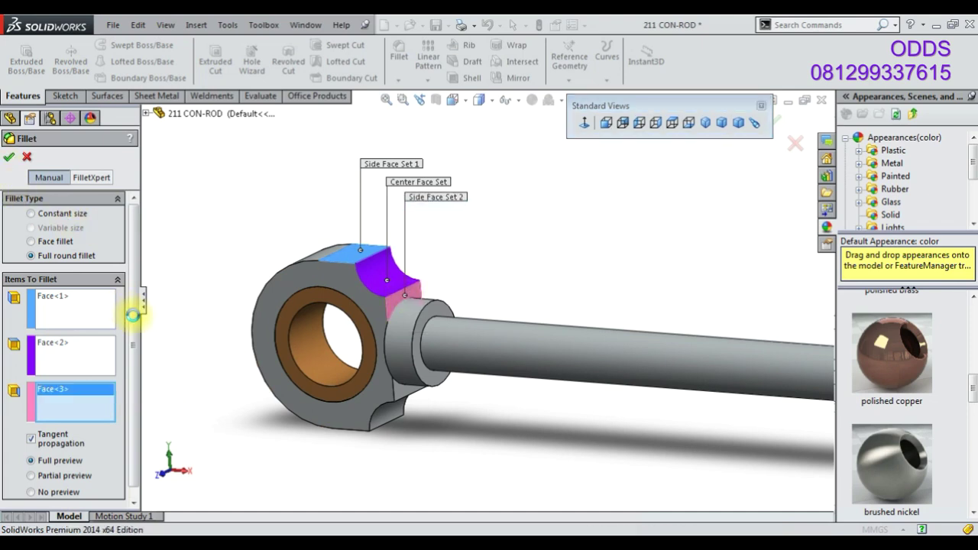
left_click(28, 157)
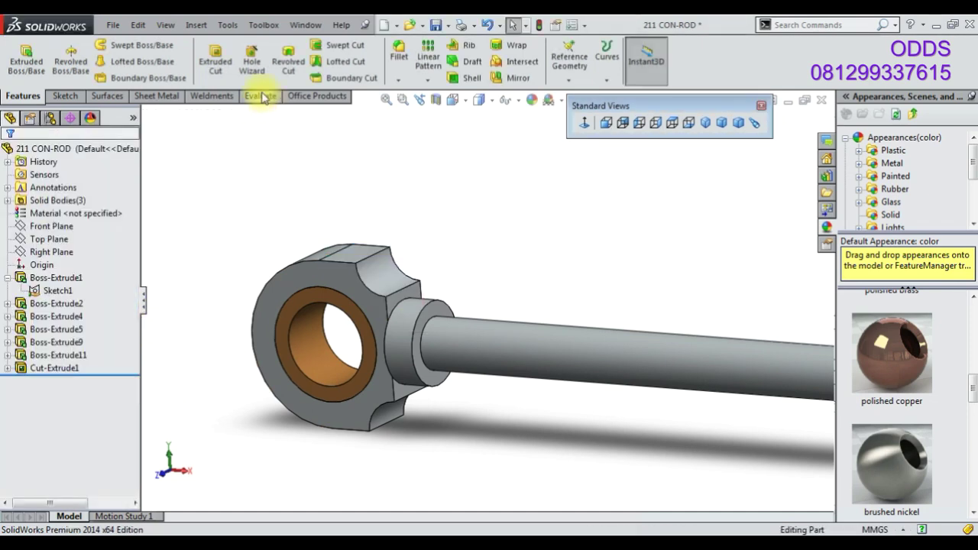
- Add a constant-size 0.5 mm fillet on the notch's top and neck-side edges
left_click(406, 67)
left_click(103, 213)
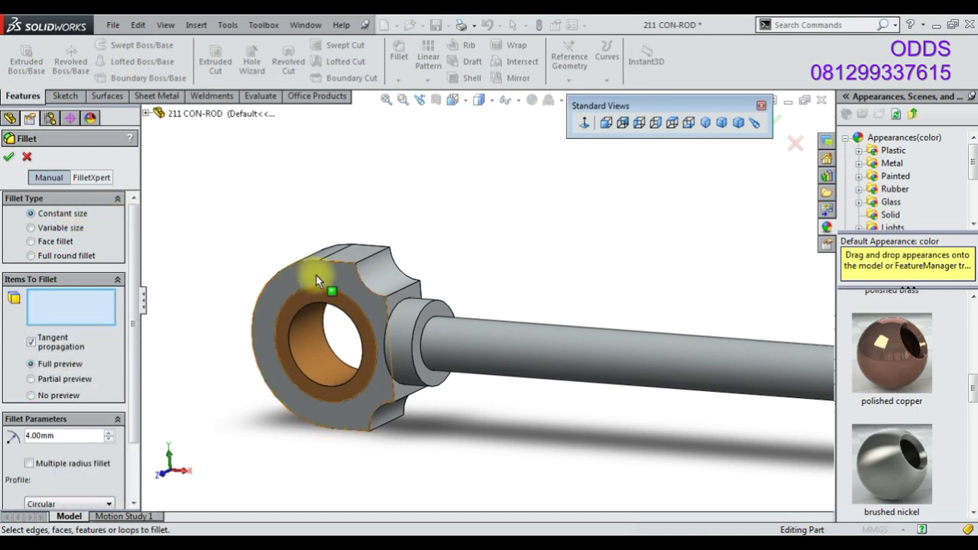
left_click(372, 254)
left_click(399, 288)
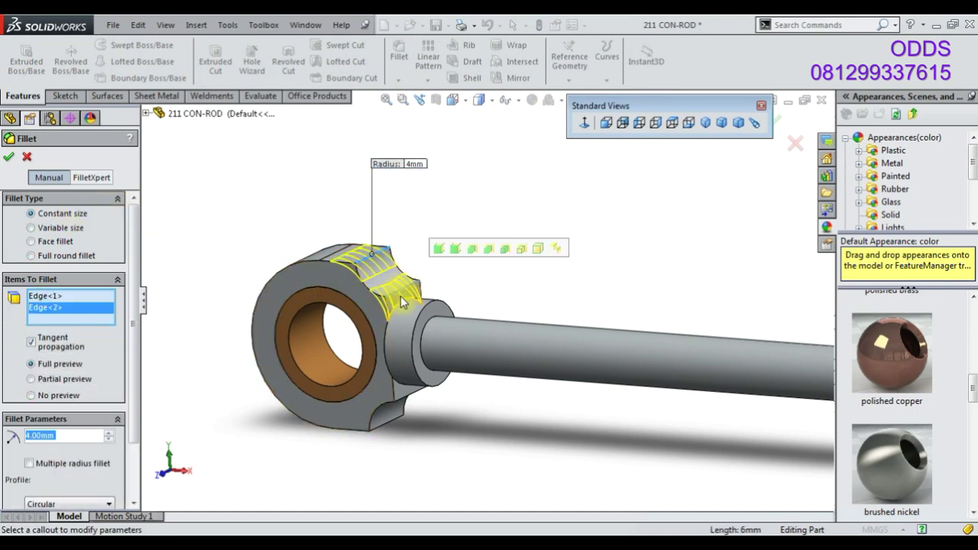
type("0.5")
key("Return")
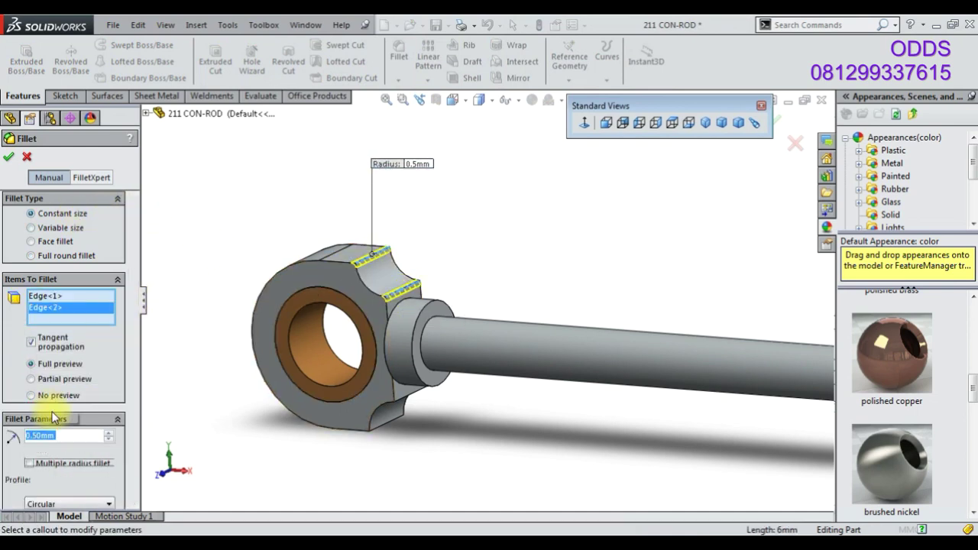
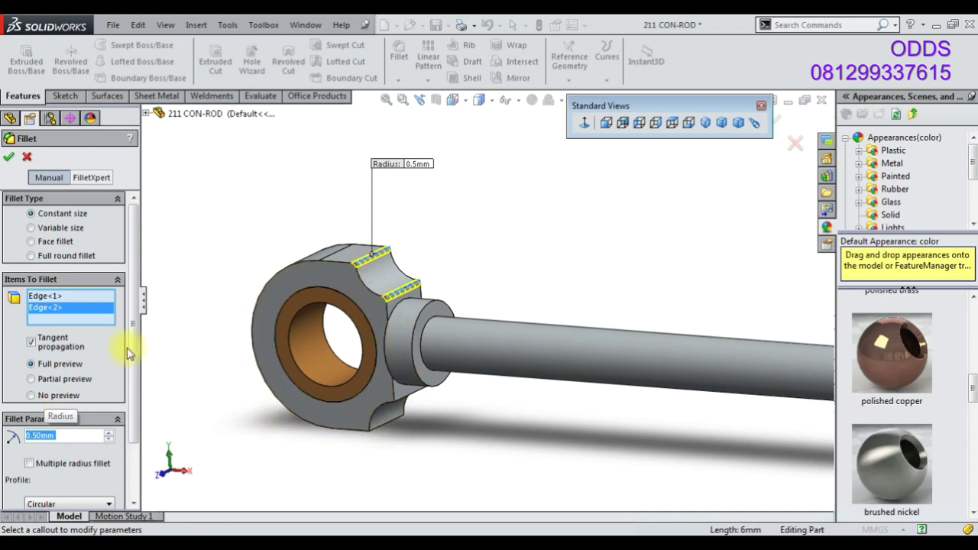
- Clear the fillet selection and try the eye's top face and ring edges
right_click(78, 303)
left_click(153, 316)
left_click(395, 267)
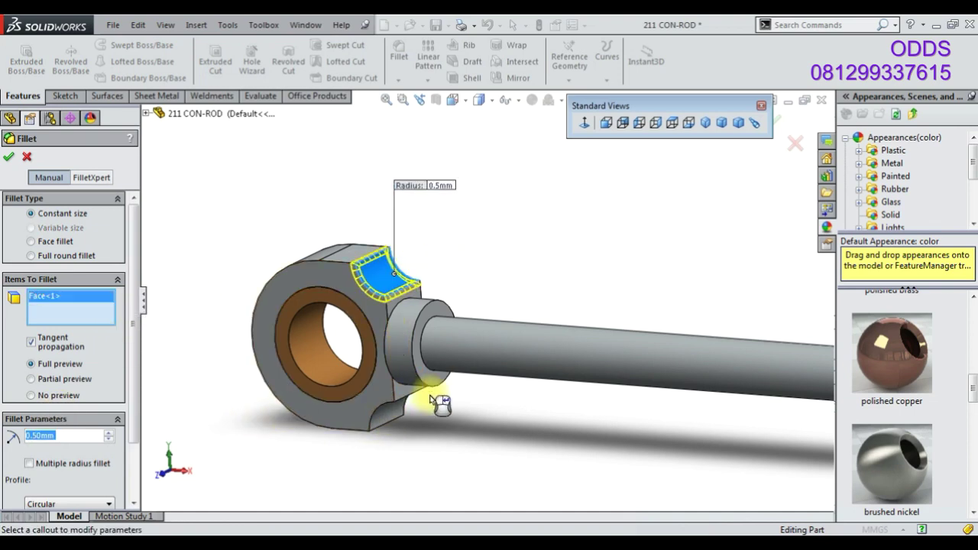
left_click(372, 290)
left_click(379, 277)
right_click(61, 307)
left_click(91, 314)
- Try the shaft-shoulder edges and faces, then cancel the fillet without rounding anything
left_click(406, 300)
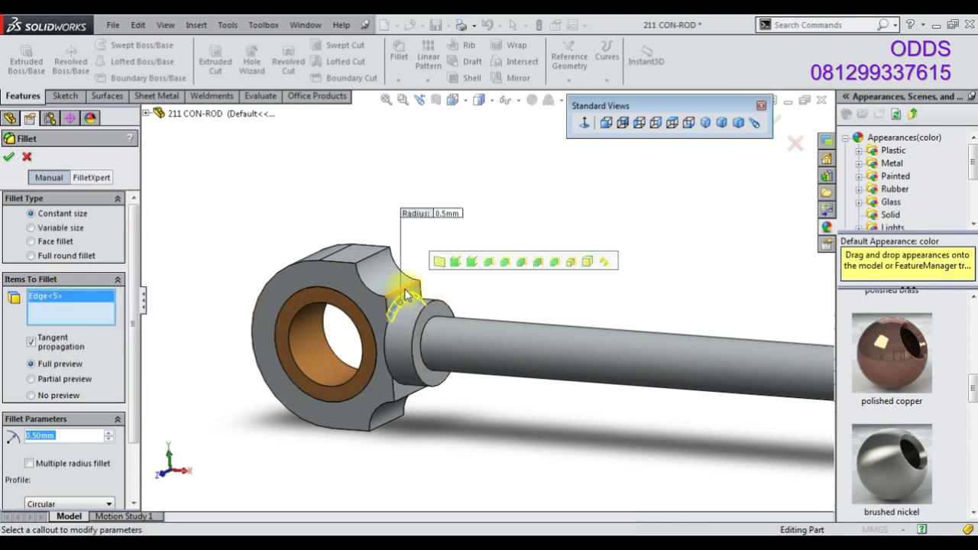
left_click(409, 304)
left_click(409, 304)
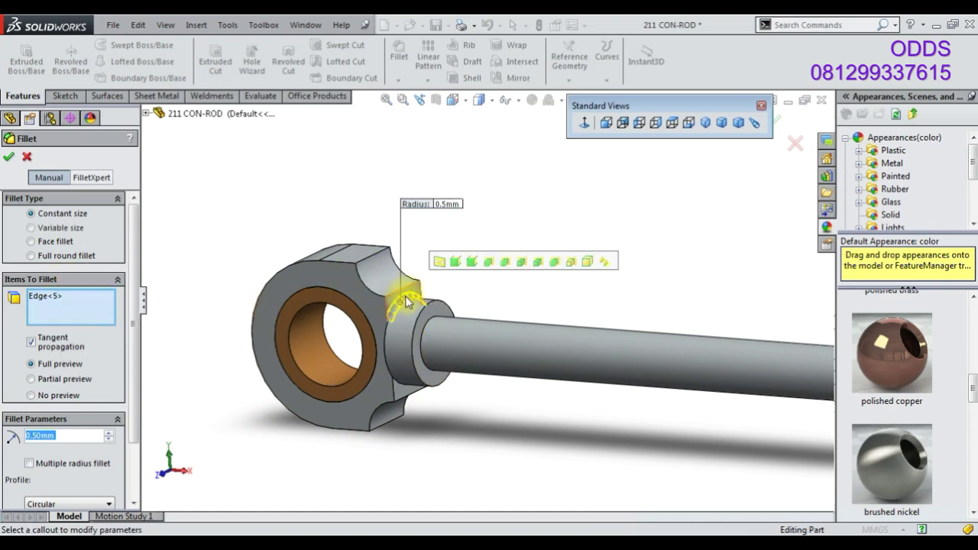
left_click(407, 298)
left_click(411, 309)
left_click(411, 309)
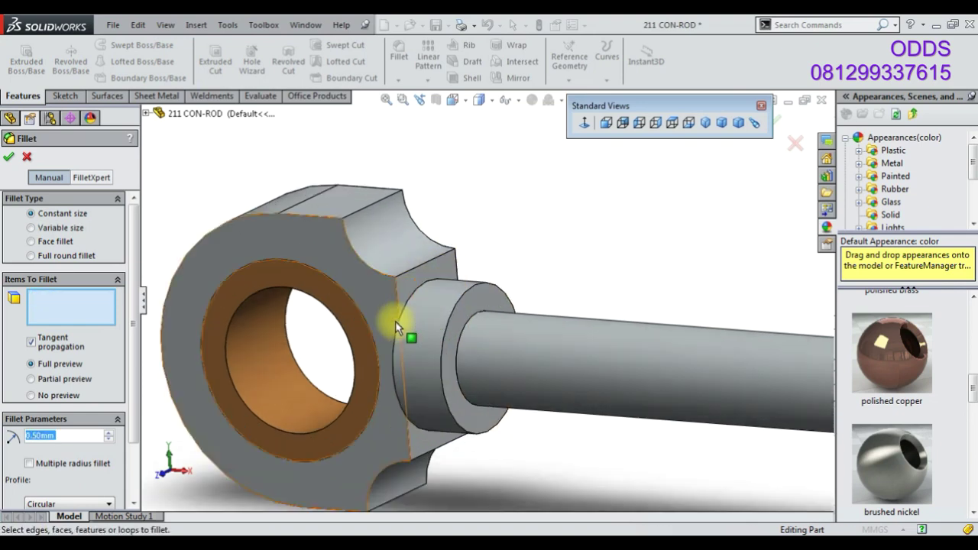
scroll(408, 327, "down", 3)
scroll(406, 368, "down", 2)
scroll(404, 369, "up", 3)
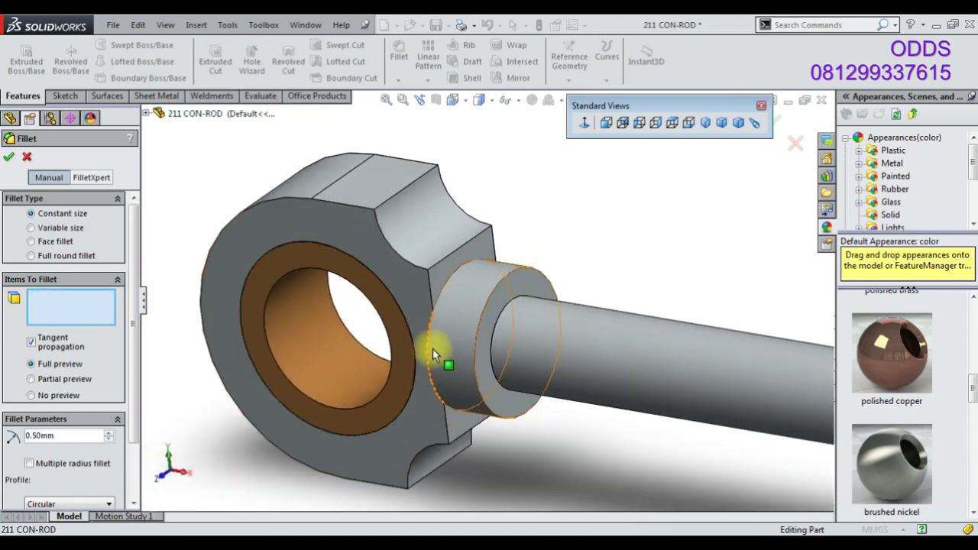
left_click(27, 157)
left_click(452, 380)
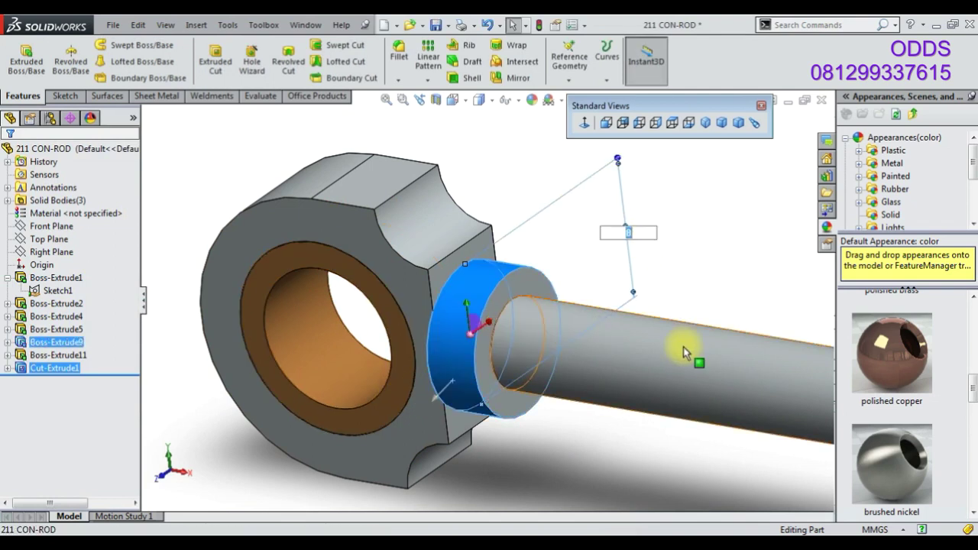
- Try resizing the collar, halt the rebuild, and open Boss-Extrude1's definition
left_click_drag(682, 348, 682, 348)
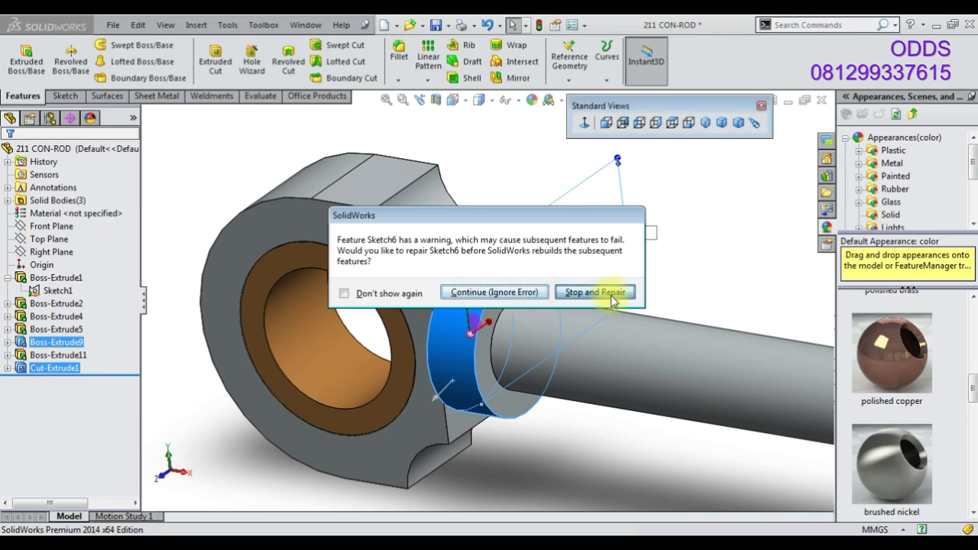
left_click(604, 292)
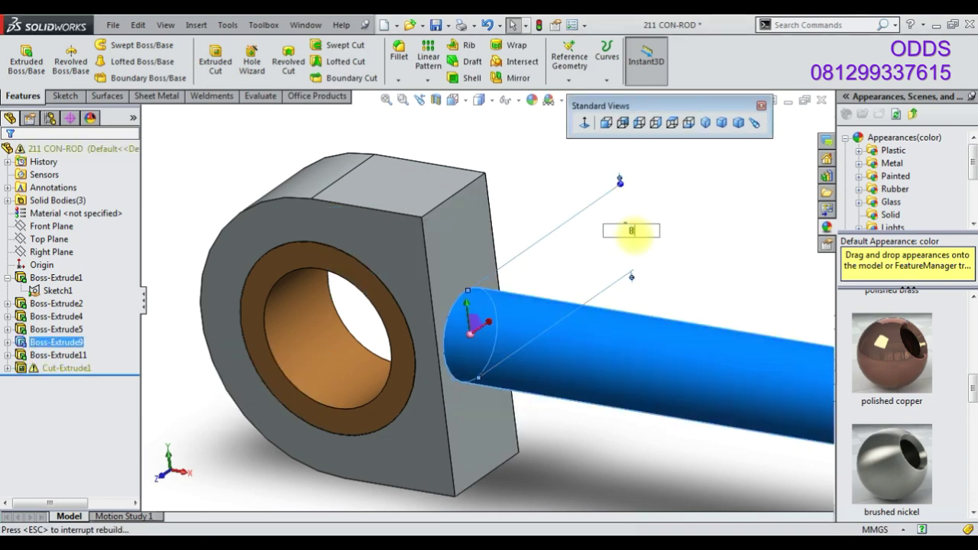
left_click(61, 277)
scroll(330, 346, "up", 2)
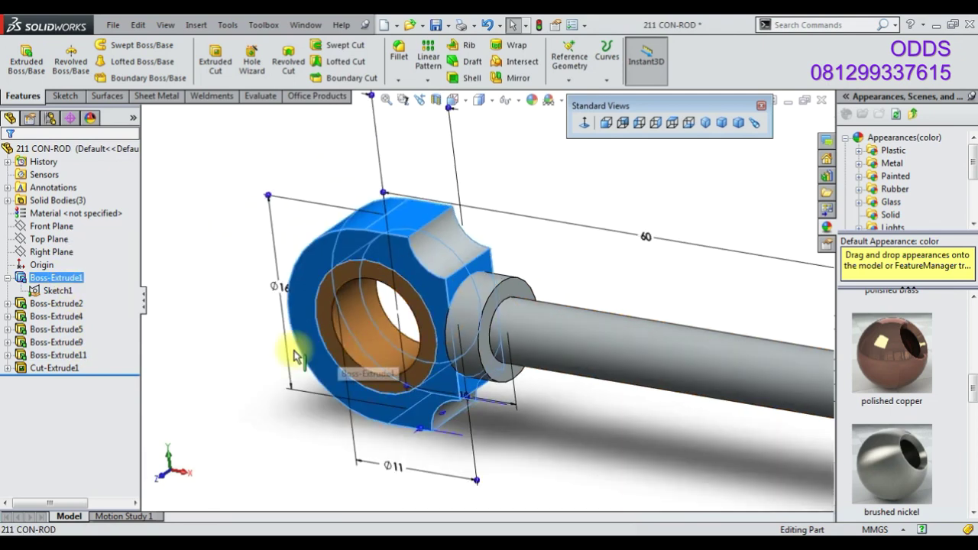
right_click(57, 277)
left_click(100, 243)
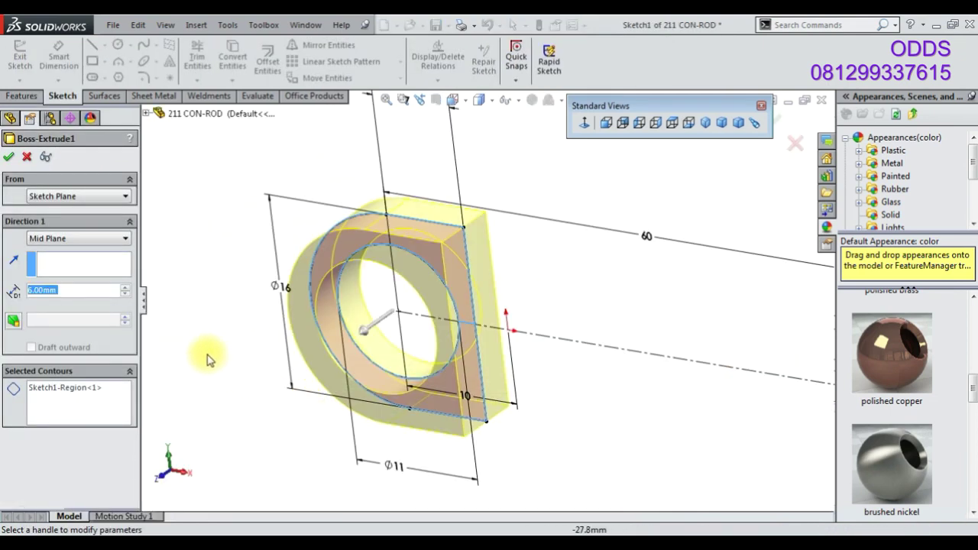
- Change the eye-end thickness from 6 mm to 10 mm, ignoring the rebuild warning
right_click(512, 368)
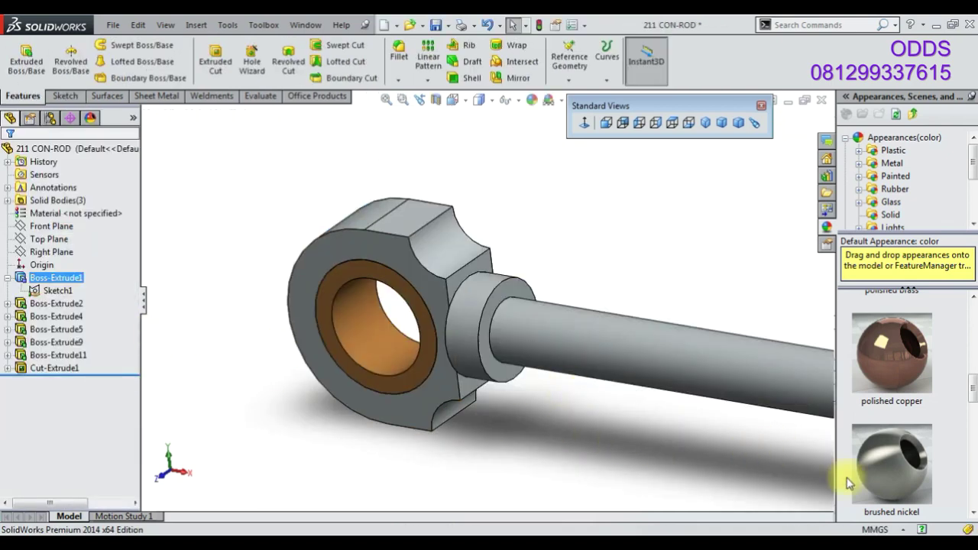
left_click_drag(899, 522, 293, 273)
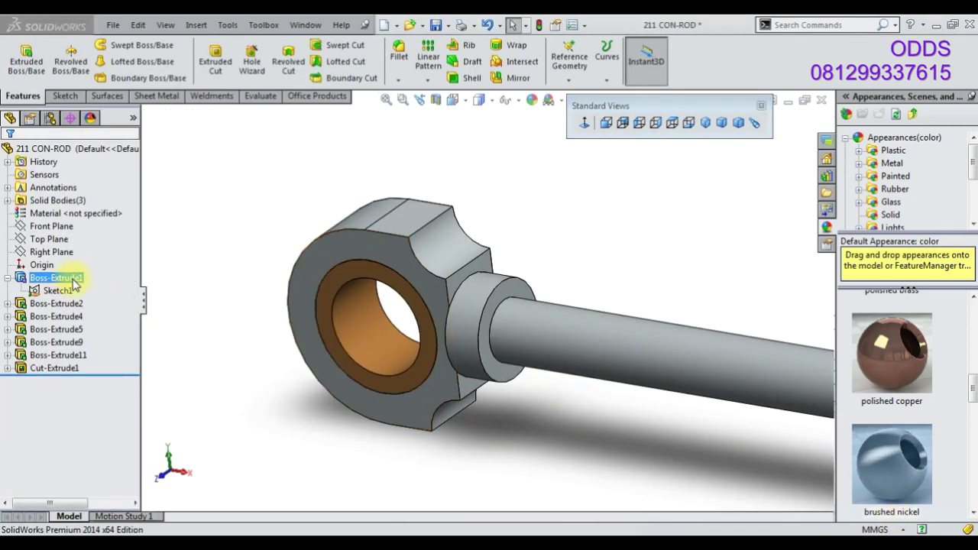
mouse_move(482, 405)
middle_mouse_down()
mouse_move(472, 427)
mouse_move(574, 425)
mouse_move(540, 478)
mouse_move(342, 372)
middle_mouse_up()
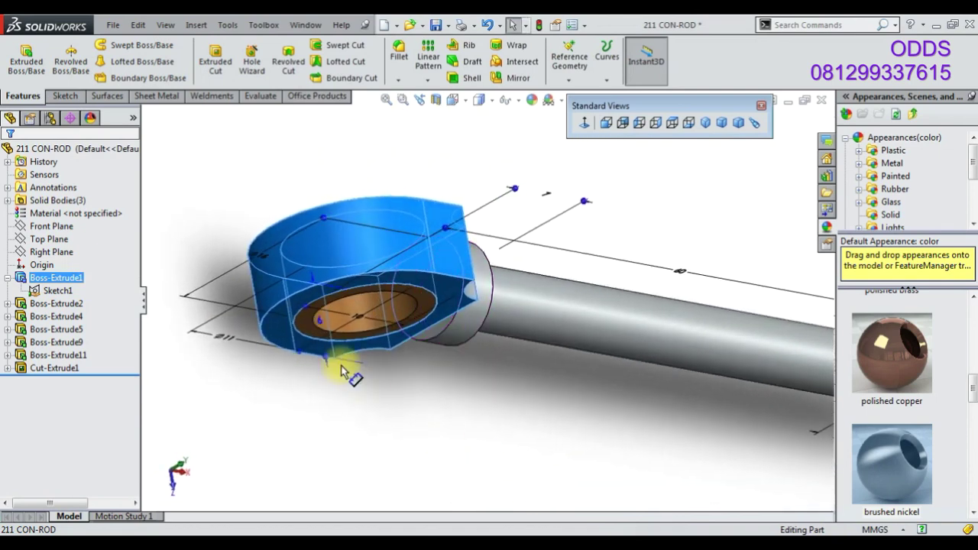
left_click(319, 329)
key("Return")
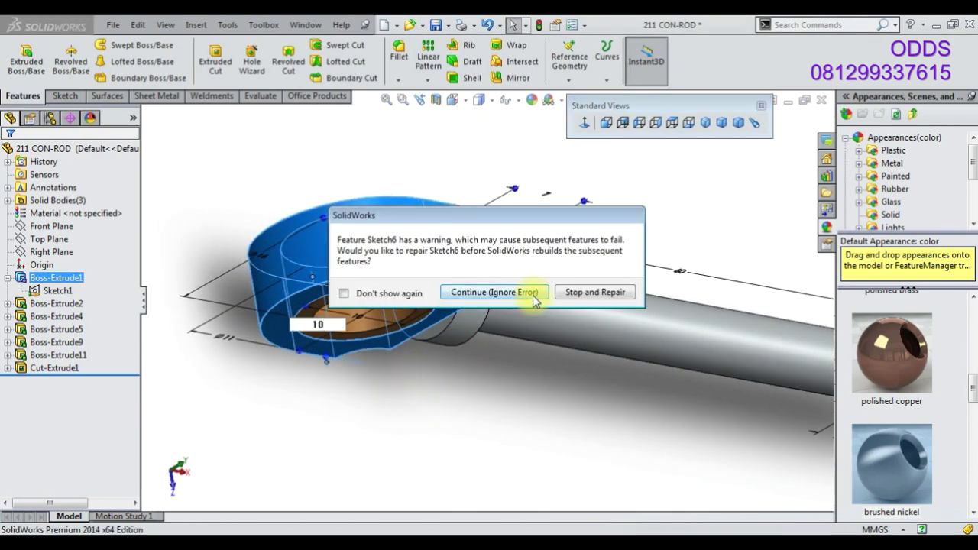
left_click(534, 300)
left_click(351, 429)
mouse_move(351, 429)
middle_mouse_down()
mouse_move(397, 367)
mouse_move(371, 275)
middle_mouse_up()
left_click(373, 296)
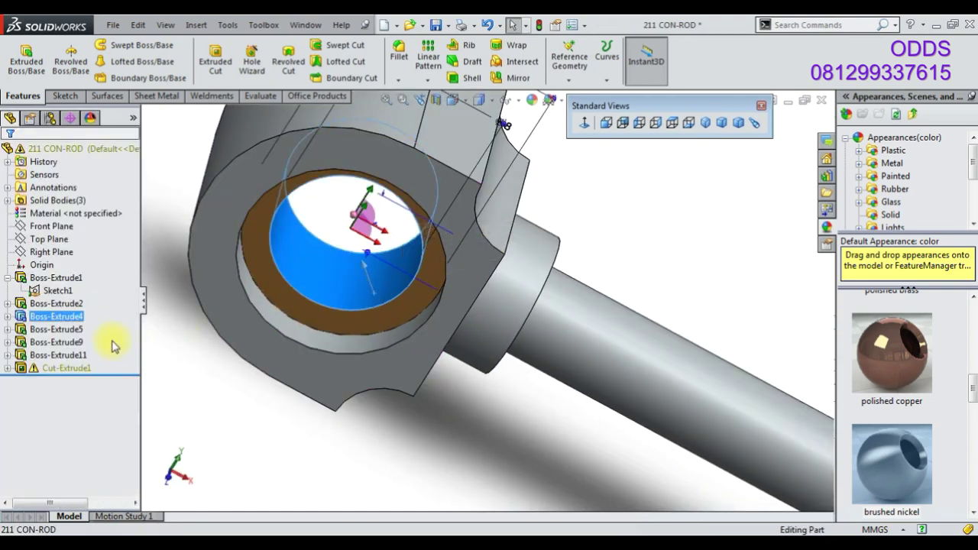
- Set Boss-Extrude4's bushing depth from 6 to 10, continuing past the warning
left_click(57, 315)
double_click(380, 224)
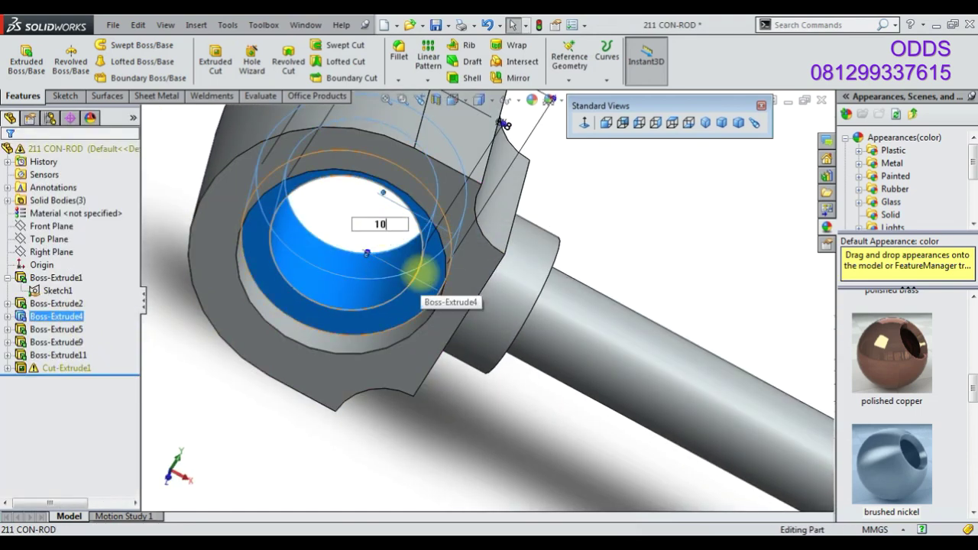
key("Return")
left_click(490, 299)
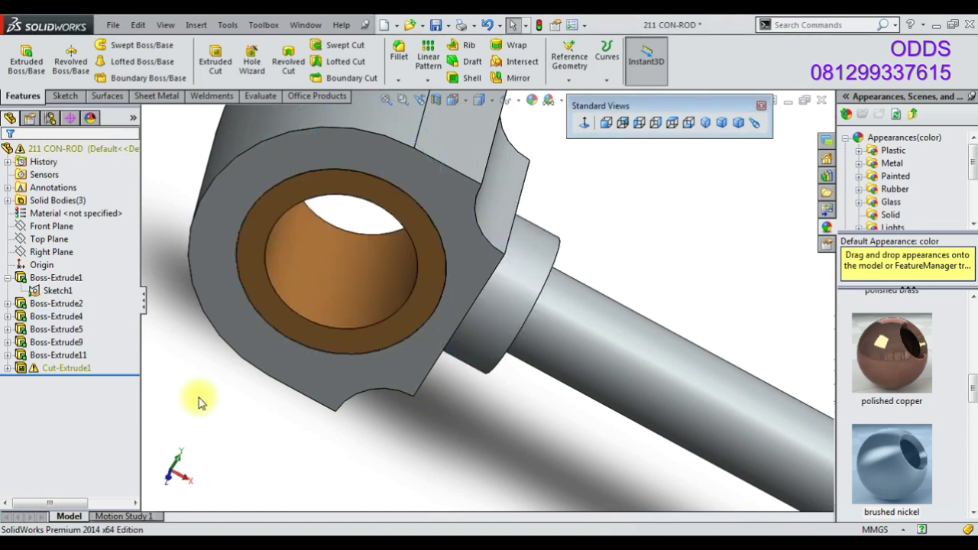
middle_click_drag(489, 384, 451, 349)
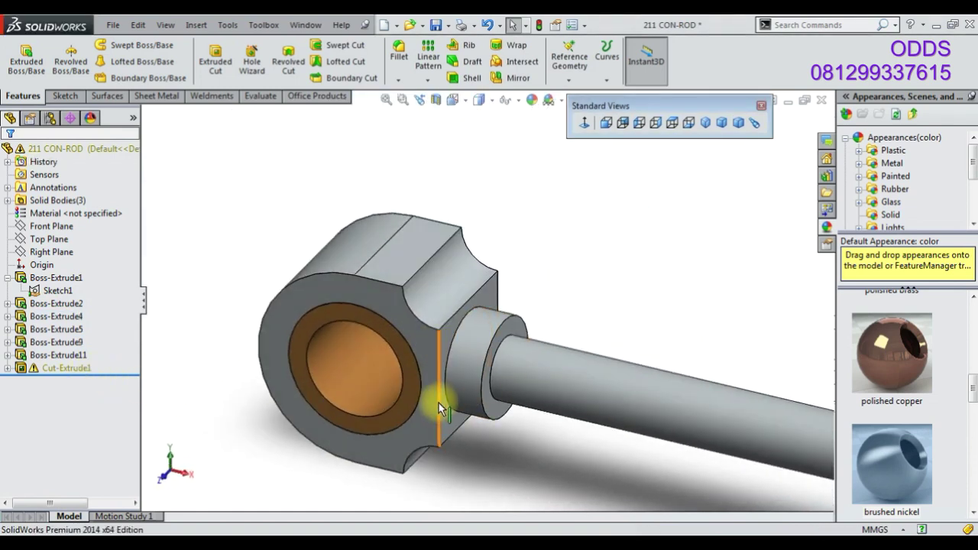
left_click(461, 381)
- Select the rod's small end and inspect one of its dimensions
scroll(524, 448, "up", 2)
scroll(644, 280, "up", 2)
scroll(673, 323, "down", 5)
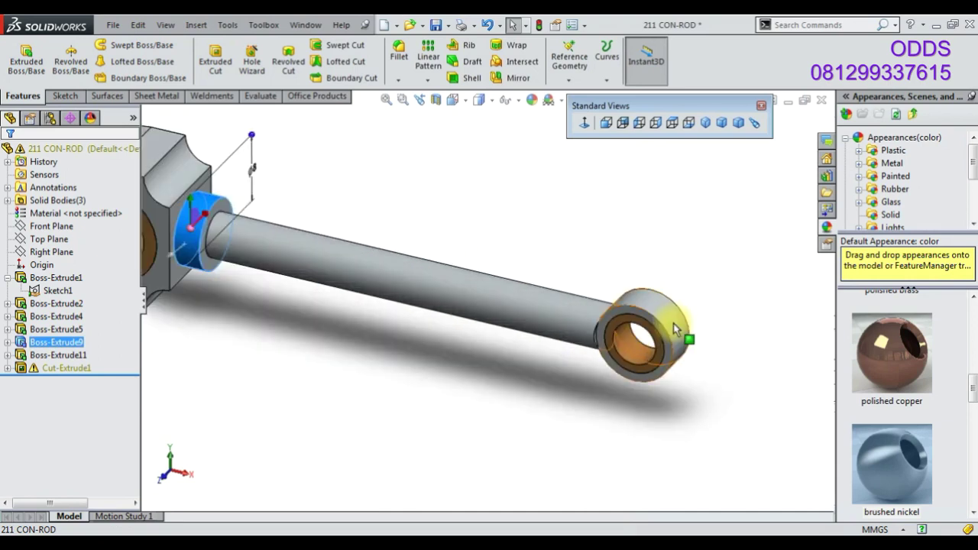
left_click(673, 323)
mouse_move(674, 329)
middle_mouse_down()
mouse_move(694, 389)
mouse_move(718, 412)
middle_mouse_up()
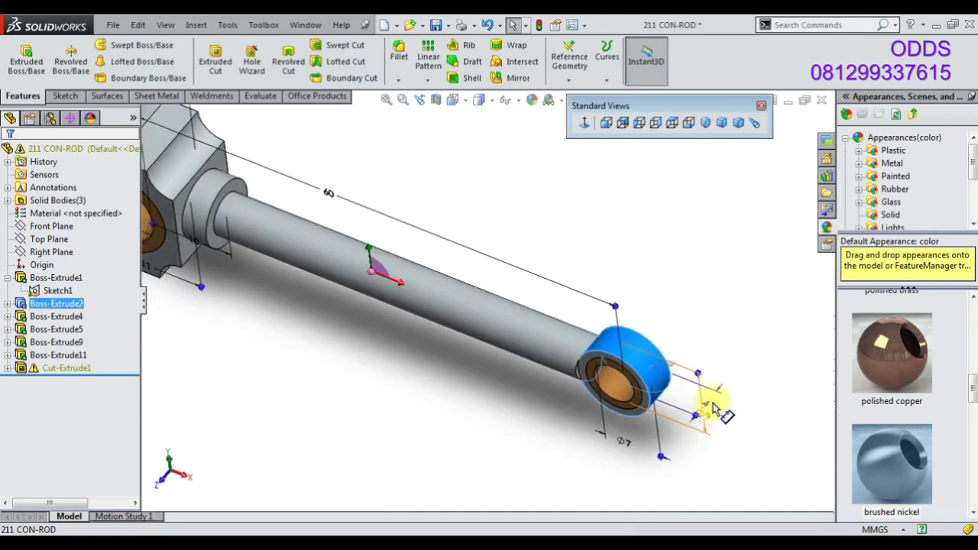
left_click(699, 412)
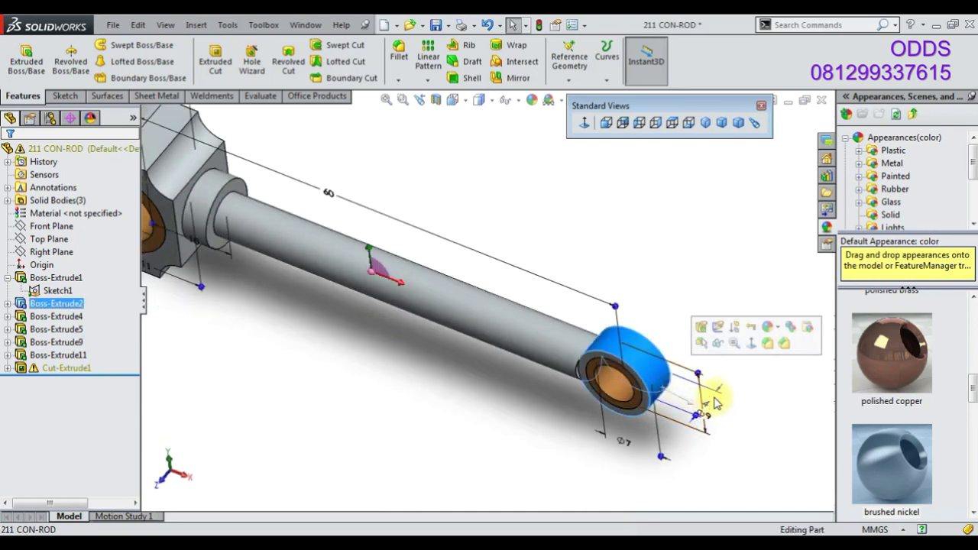
left_click(723, 393)
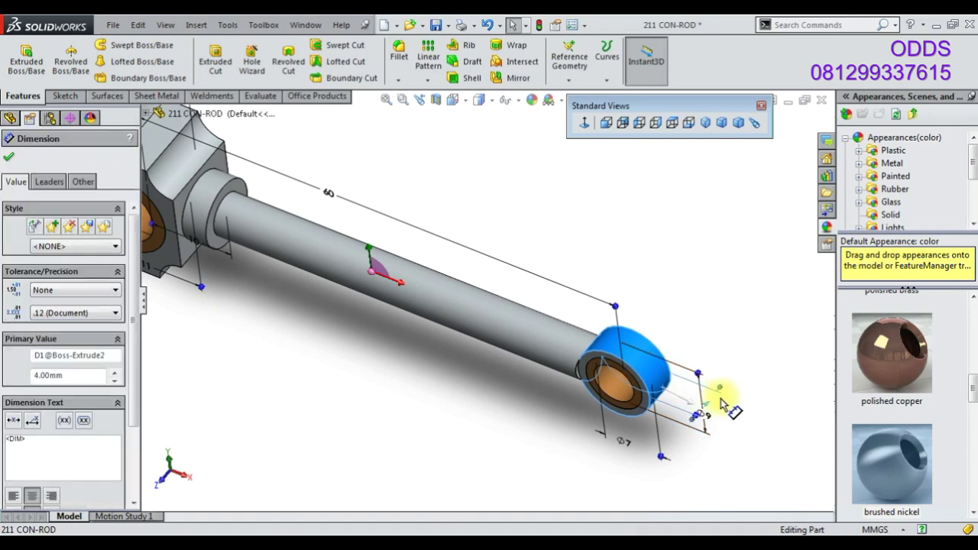
middle_click_drag(722, 403, 675, 452)
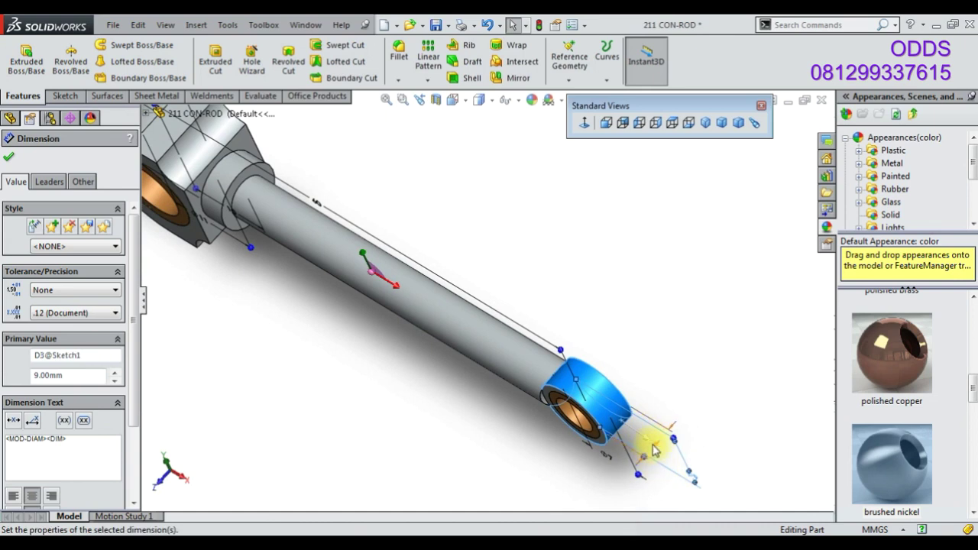
key("Escape")
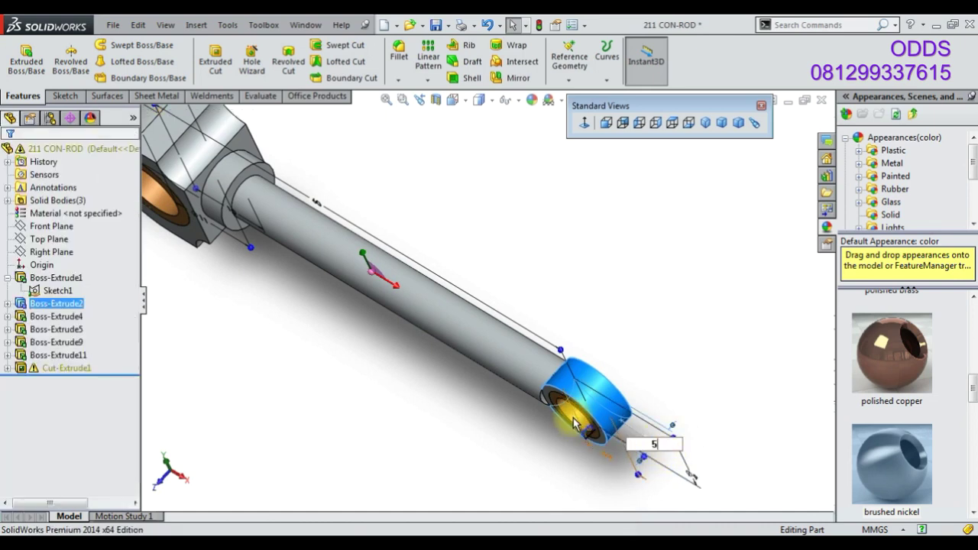
- Change the small-end boss dimensions to 5, ignoring the rebuild warning
mouse_move(721, 435)
middle_mouse_down()
mouse_move(725, 397)
mouse_move(622, 403)
middle_mouse_up()
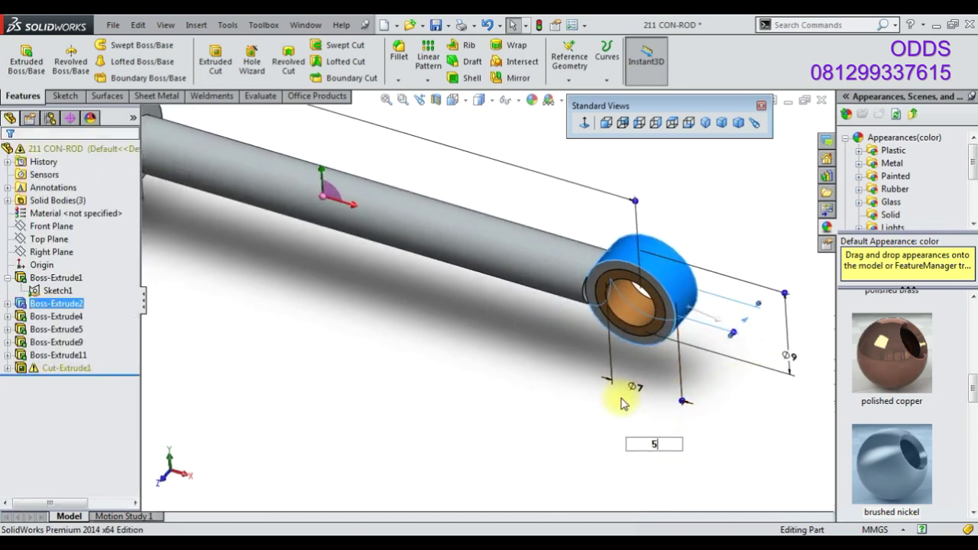
key("Return")
key("Return")
left_click(634, 306)
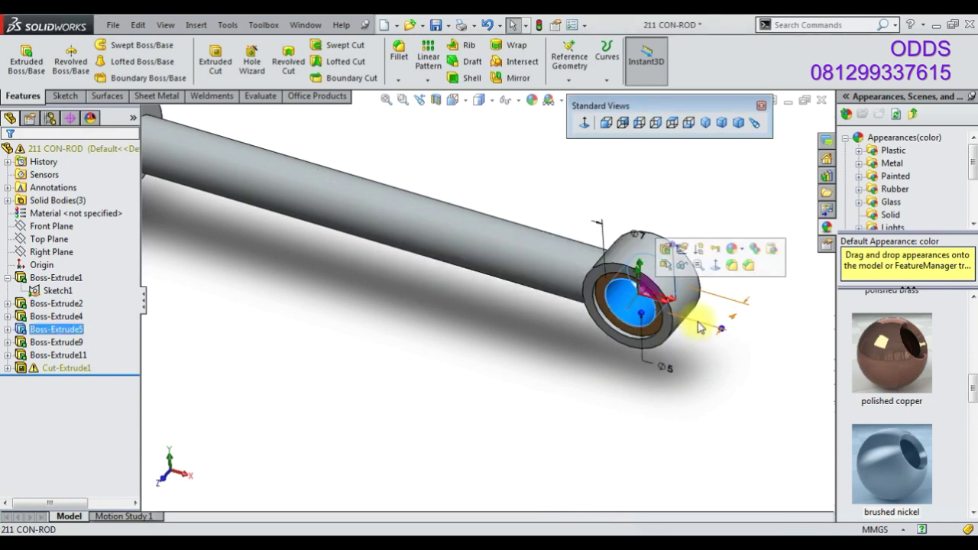
mouse_move(664, 364)
middle_mouse_down()
mouse_move(640, 367)
mouse_move(727, 346)
middle_mouse_up()
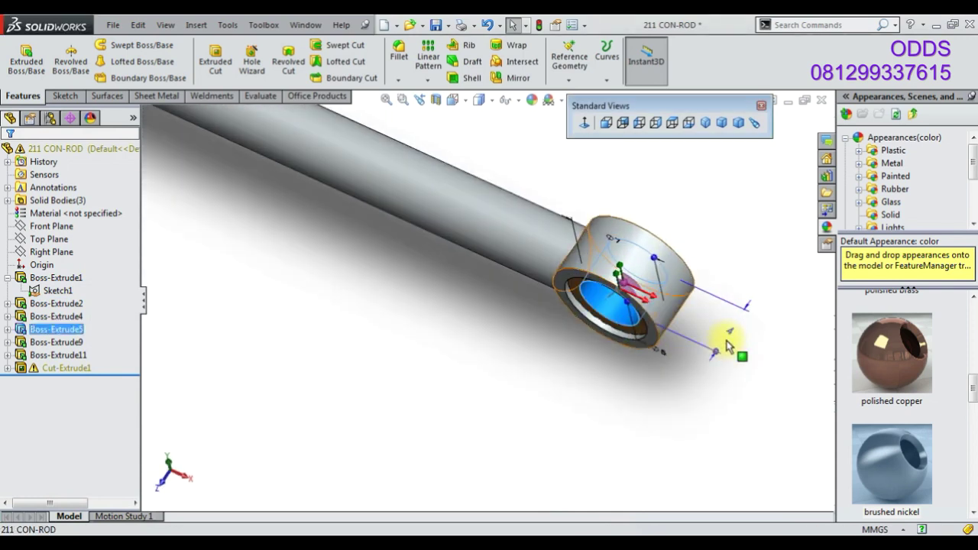
type("5")
key("Return")
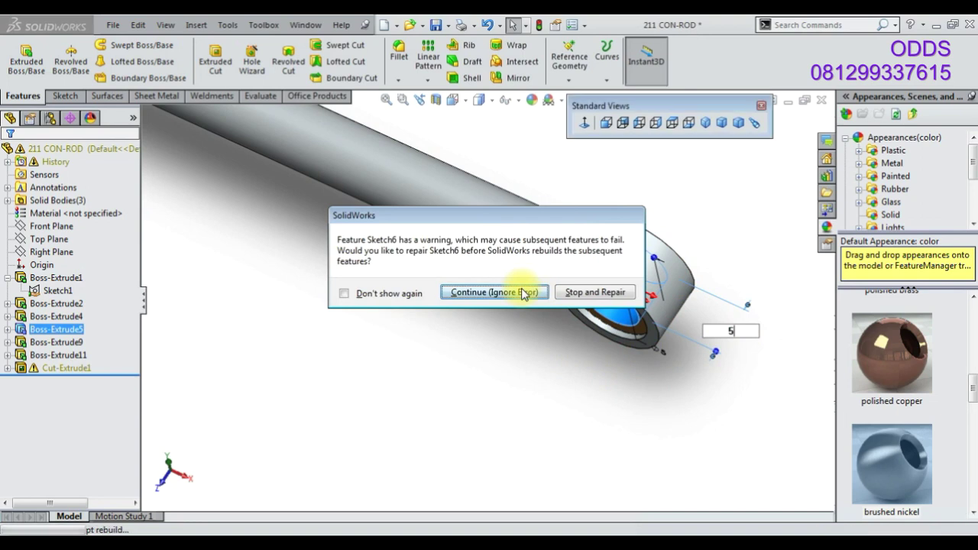
left_click(531, 294)
mouse_move(463, 340)
middle_mouse_down()
mouse_move(626, 302)
mouse_move(563, 344)
mouse_move(360, 308)
mouse_move(359, 209)
mouse_move(321, 197)
mouse_move(241, 319)
middle_mouse_up()
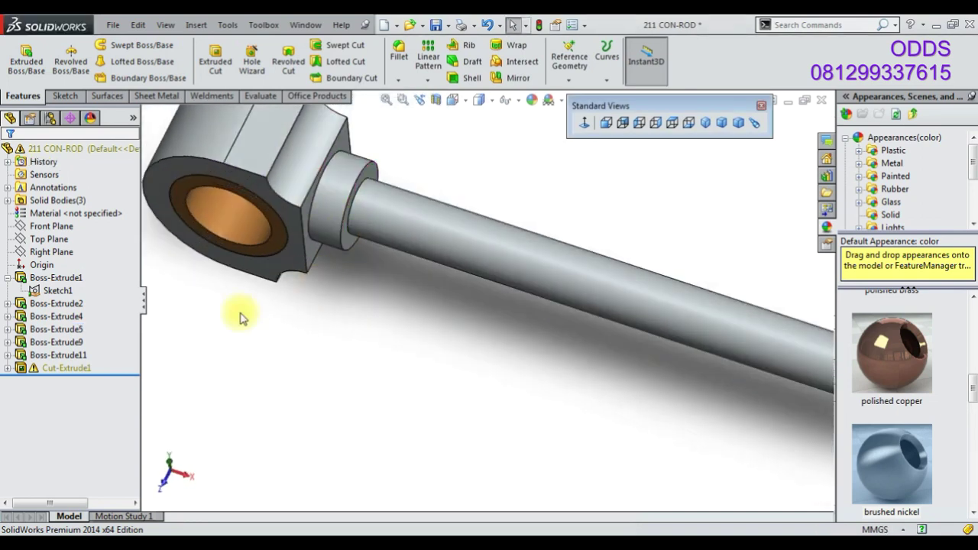
- Set Cut-Extrude1's Feature Scope to All bodies
right_click(73, 372)
left_click(93, 272)
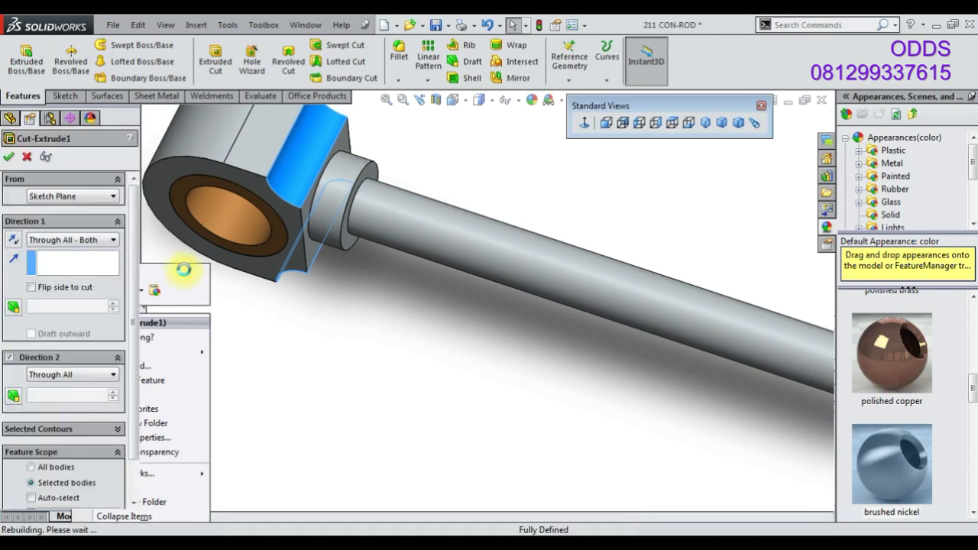
left_click(9, 158)
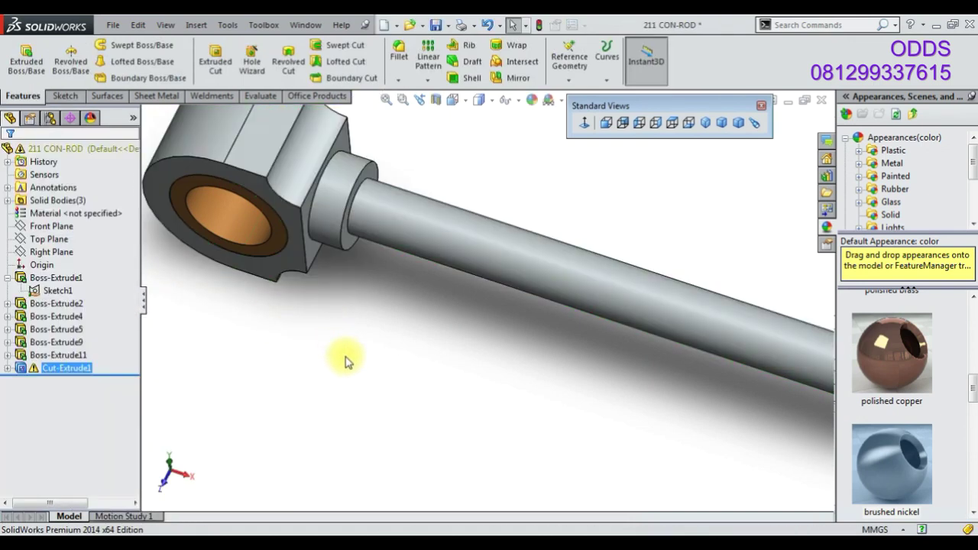
right_click(107, 372)
left_click(96, 294)
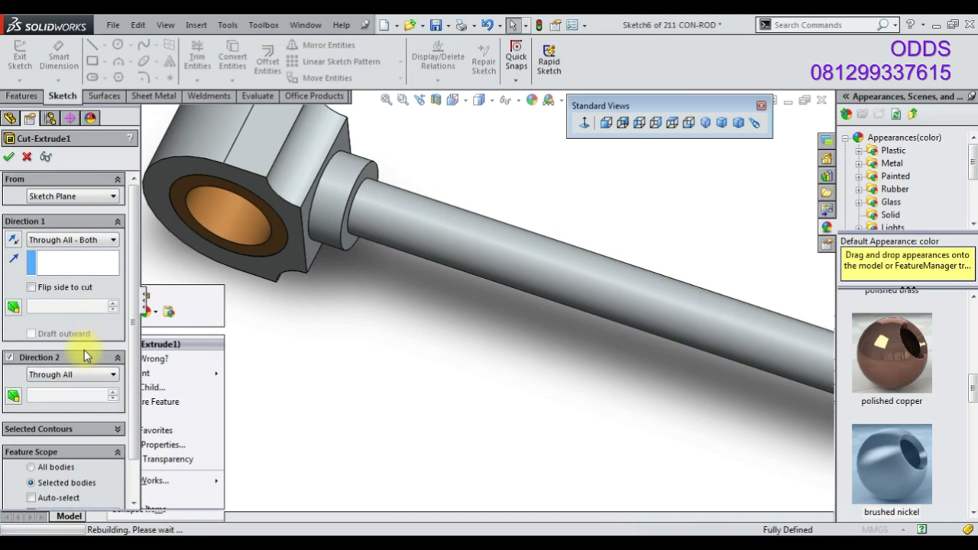
scroll(133, 365, "down", 2)
left_click(53, 422)
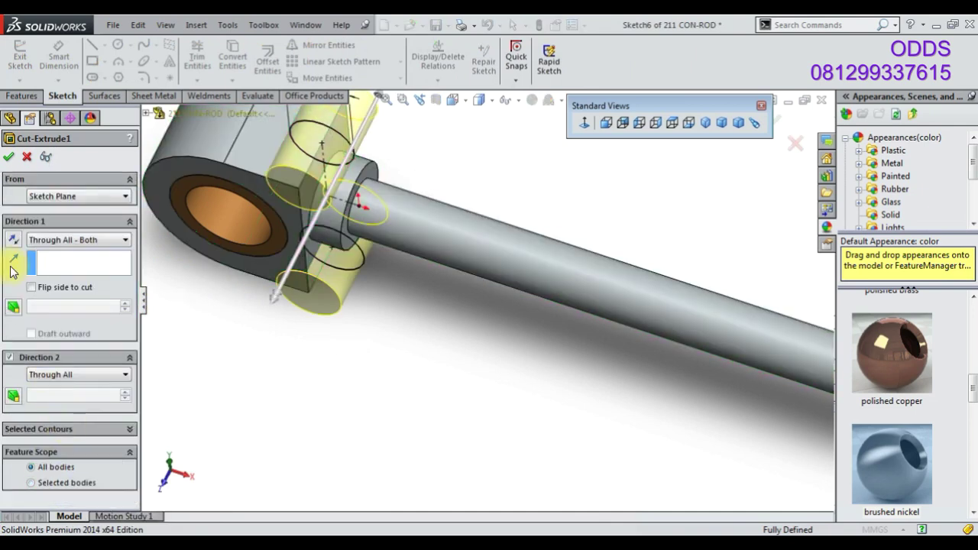
key("Return")
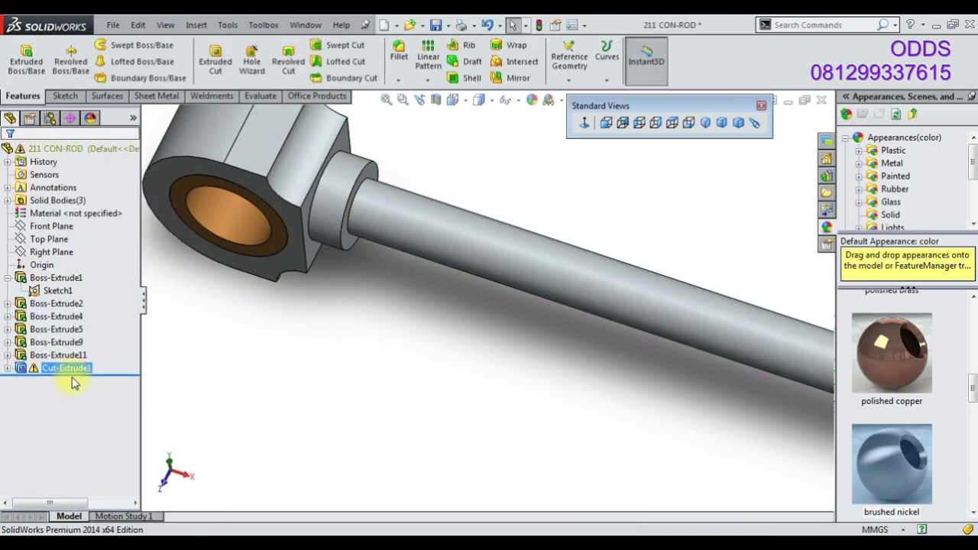
- Inspect the Ø6 circle's corner point in Cut-Extrude1's sketch, viewed Normal To, then exit
right_click(72, 369)
left_click(98, 275)
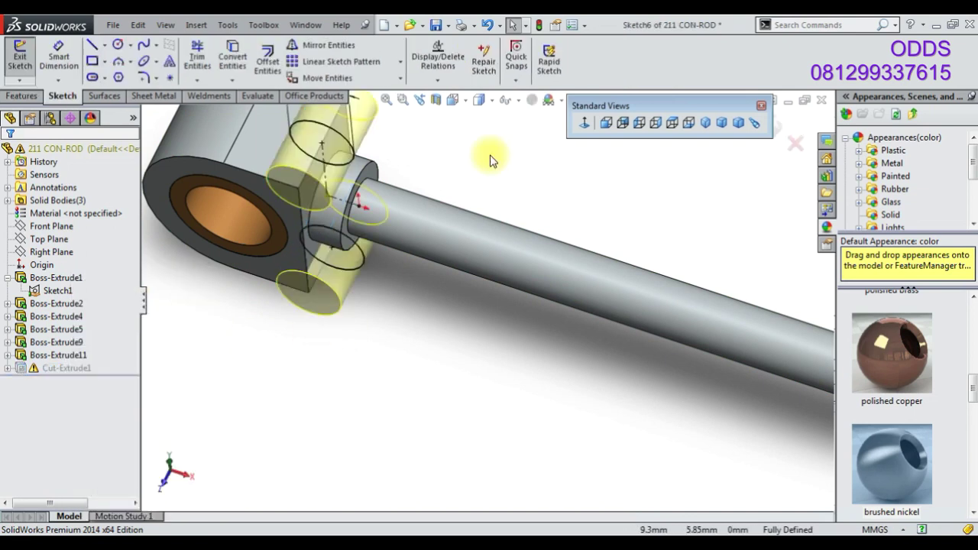
left_click(582, 123)
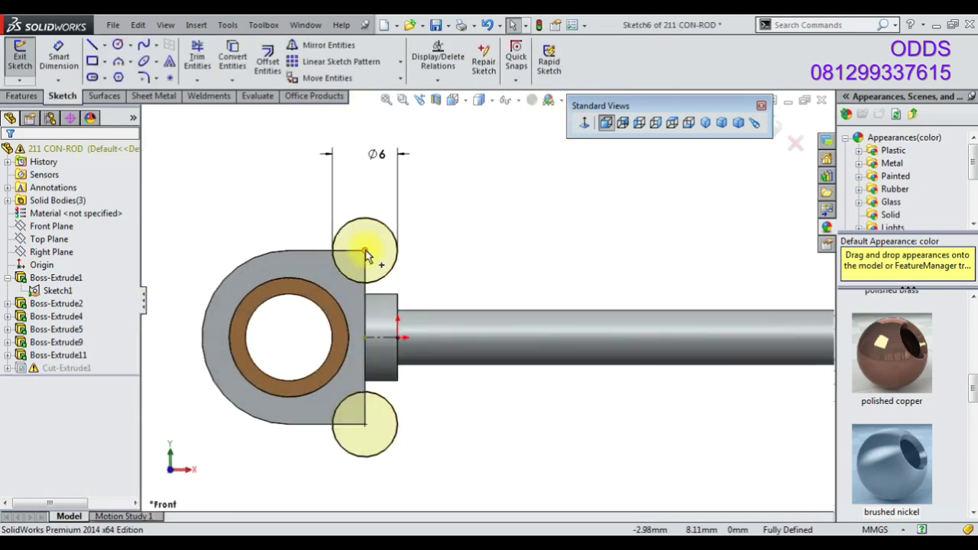
left_click(365, 254)
left_click(365, 424)
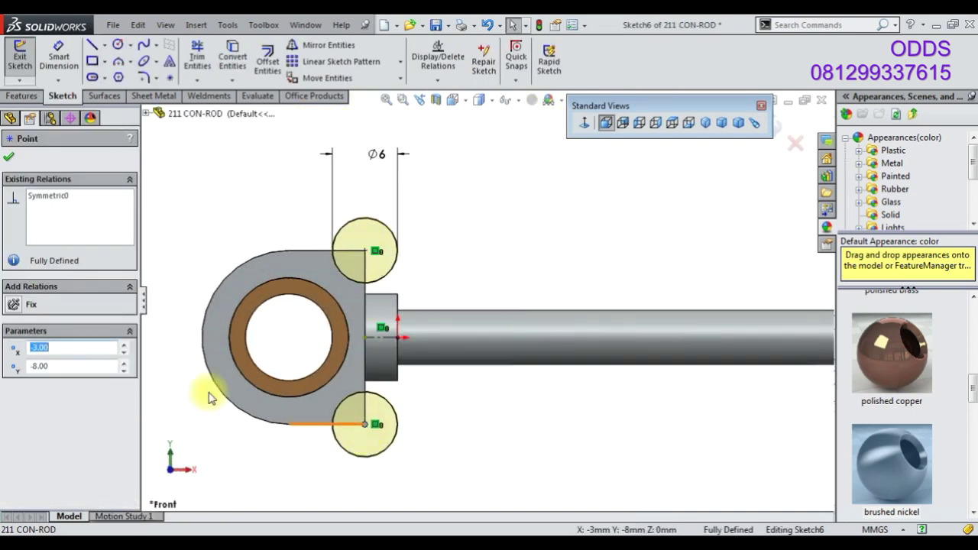
left_click(10, 159)
left_click(777, 136)
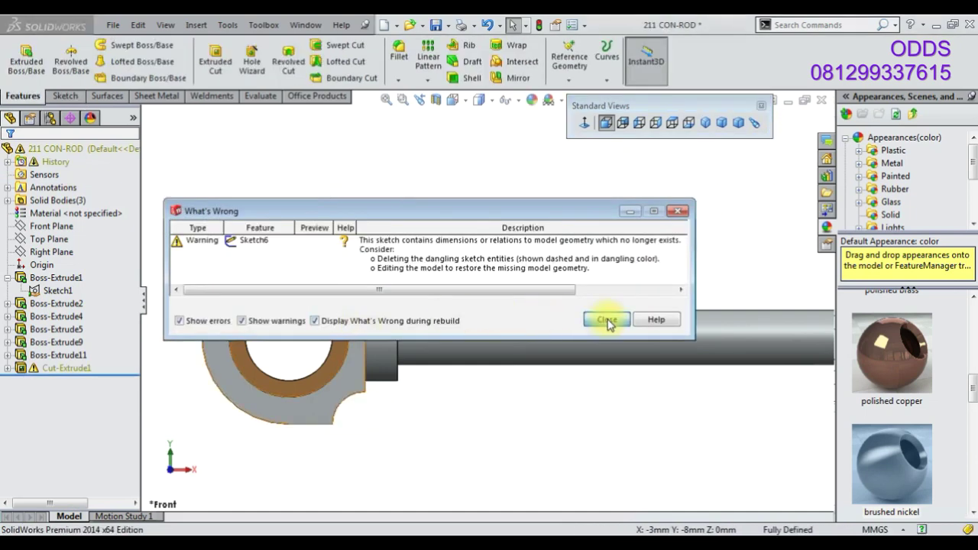
- Delete Cut-Extrude1 and move Sketch6 onto the Front Plane
left_click(601, 257)
right_click(57, 368)
left_click(87, 395)
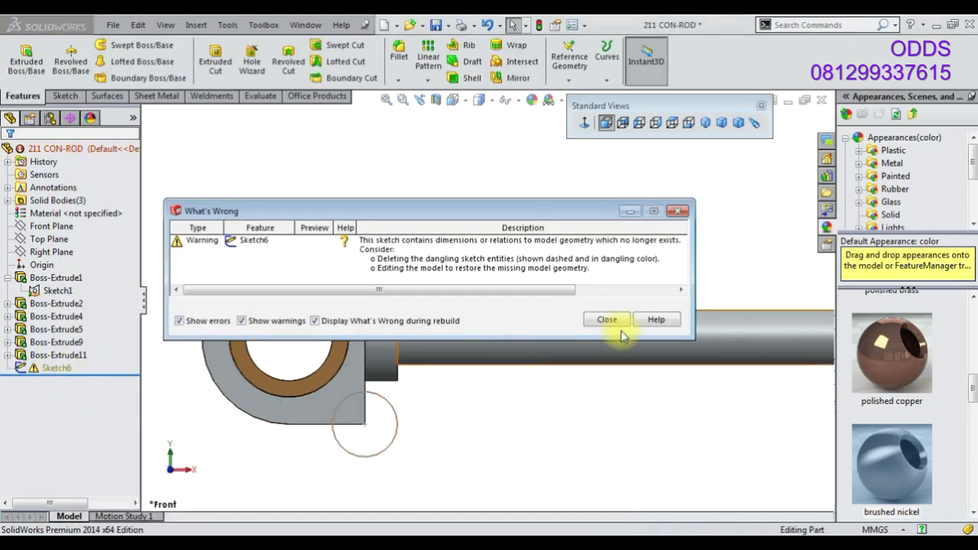
left_click(607, 321)
right_click(47, 368)
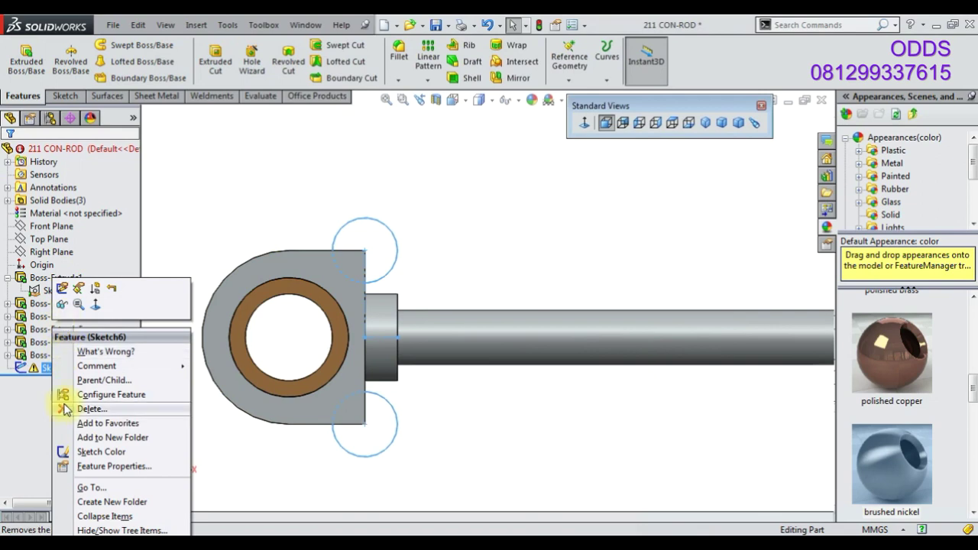
left_click(79, 288)
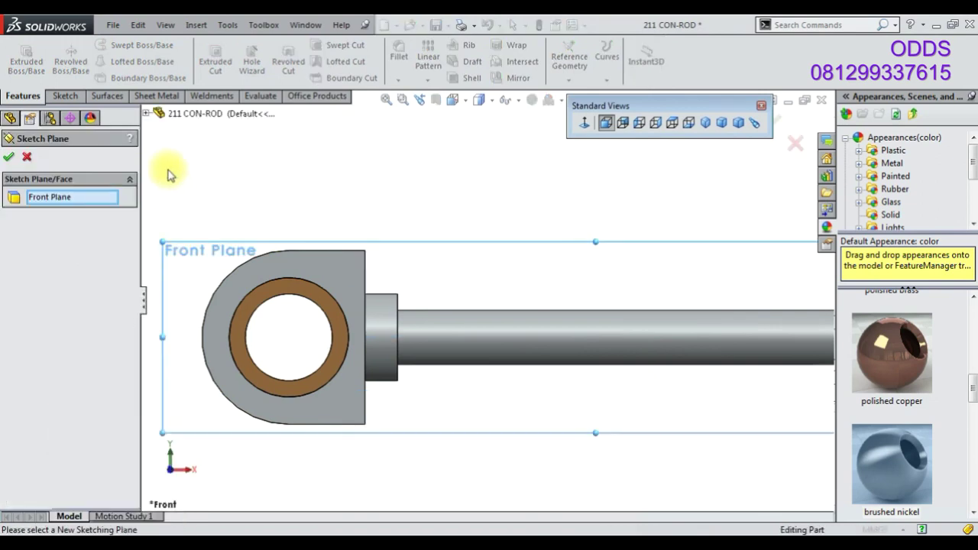
left_click(8, 157)
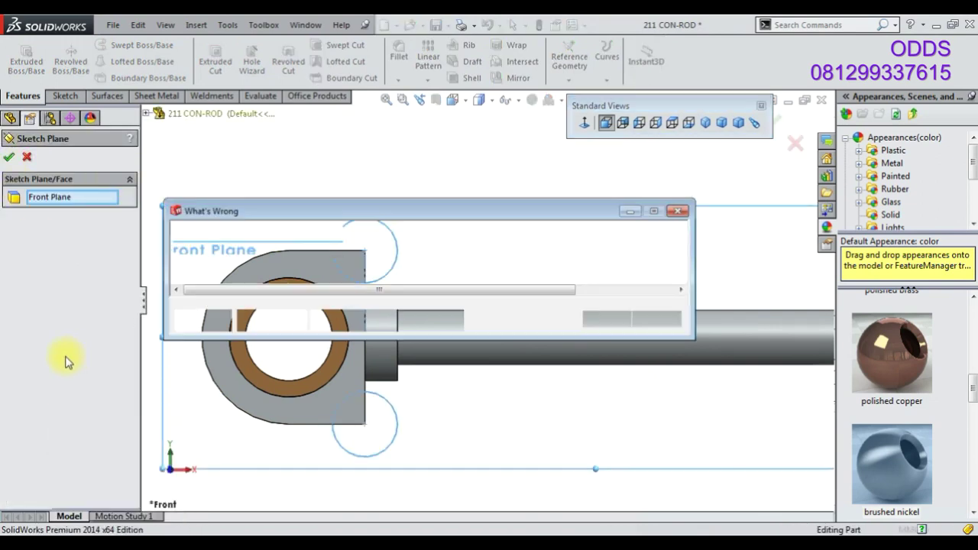
key("Return")
- Open Sketch6 to inspect its fixed point and construction line, then exit
right_click(50, 370)
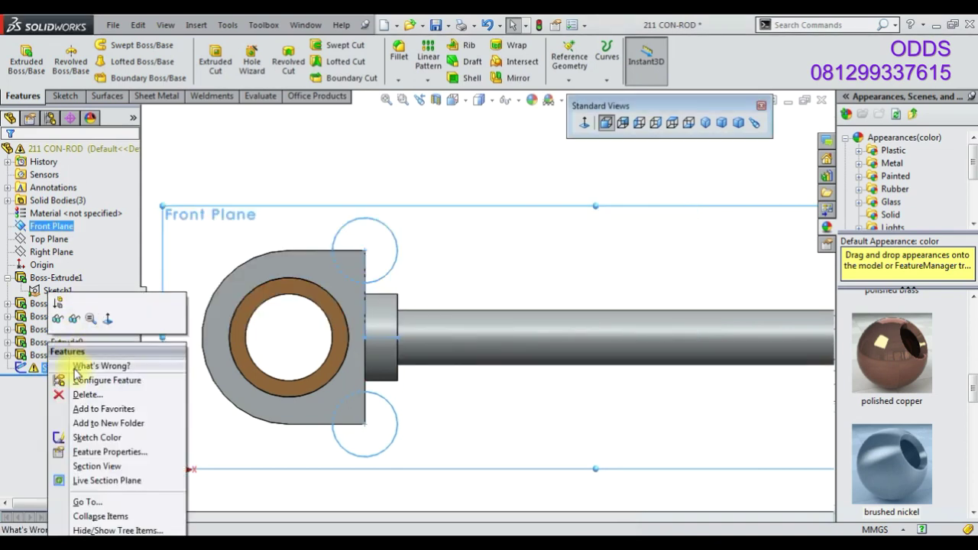
left_click(414, 428)
double_click(398, 425)
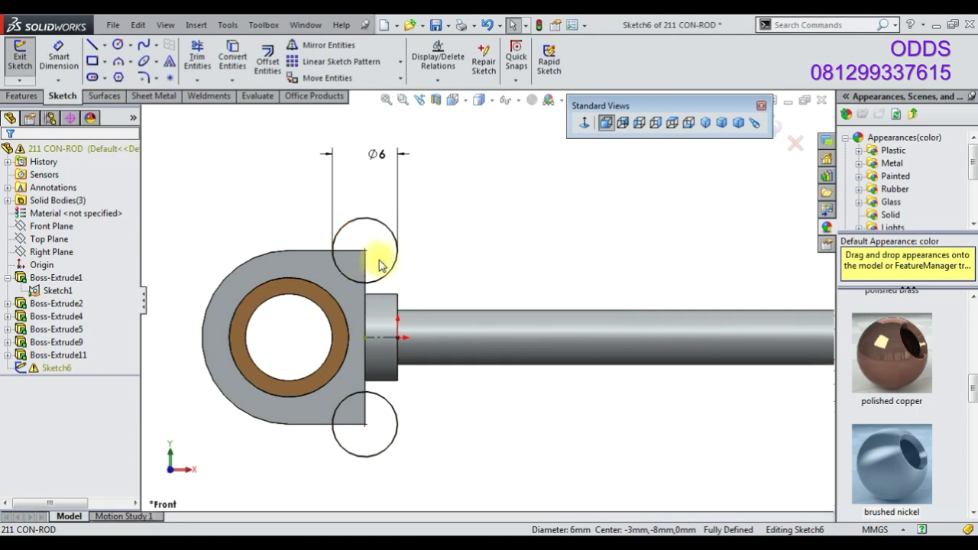
left_click_drag(367, 250, 366, 252)
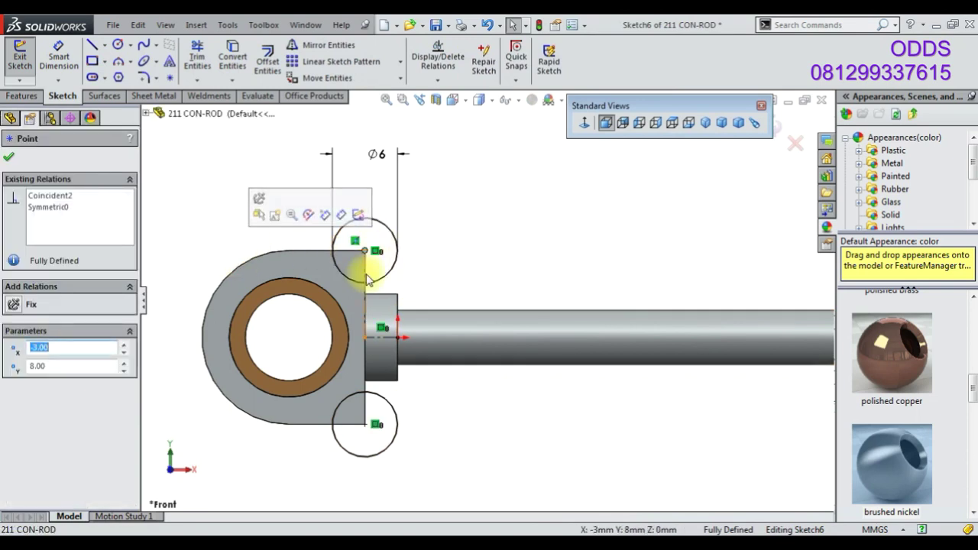
left_click(387, 337)
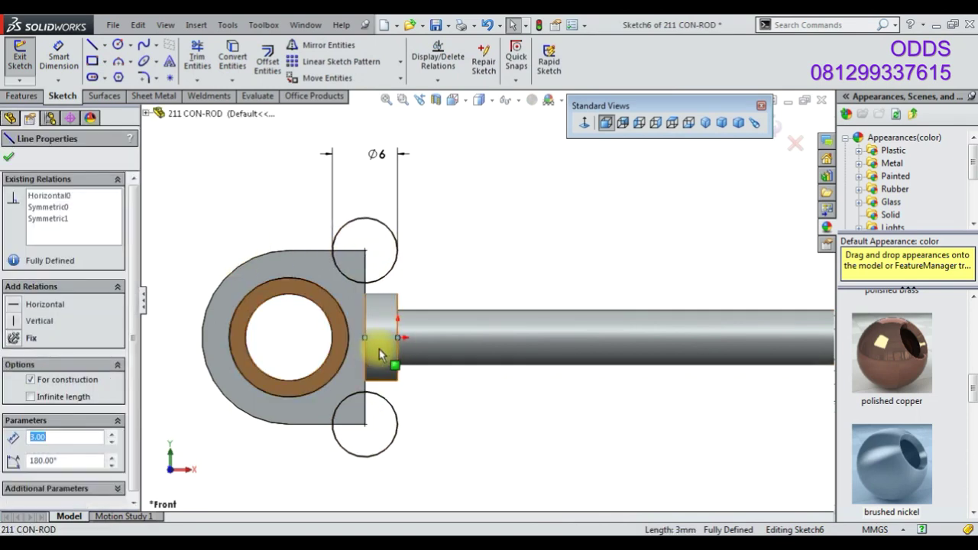
middle_click_drag(379, 349, 334, 403)
left_click(785, 138)
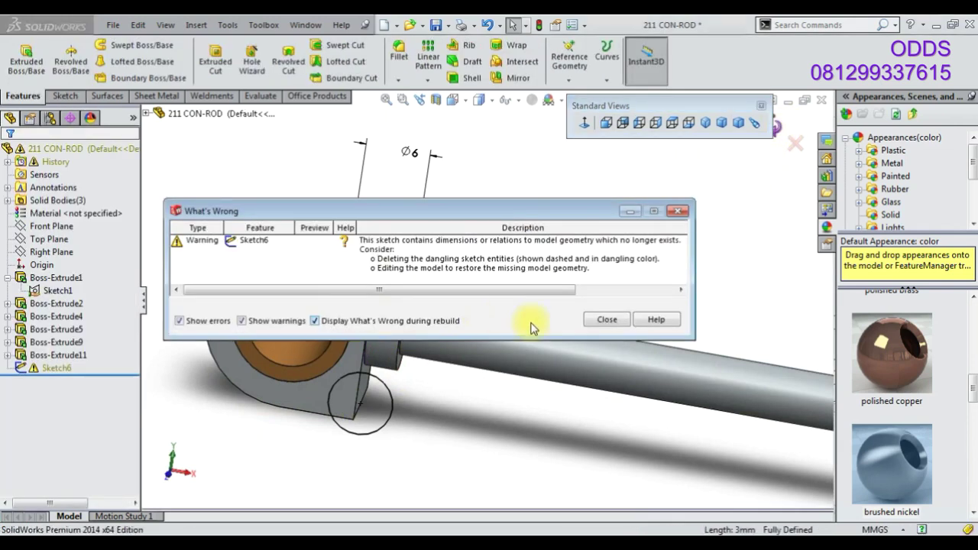
left_click(606, 319)
- Delete Sketch6 from the part
right_click(67, 368)
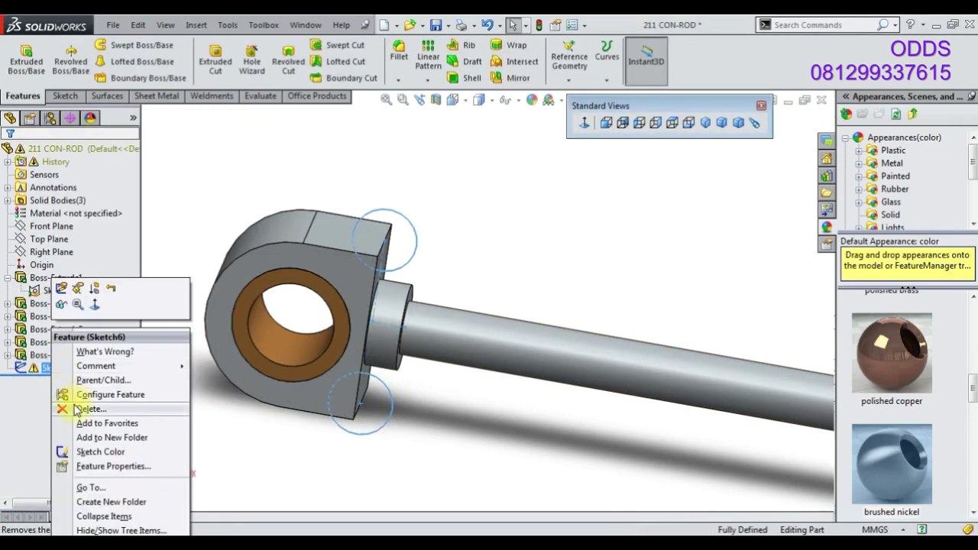
left_click(68, 408)
left_click(57, 357)
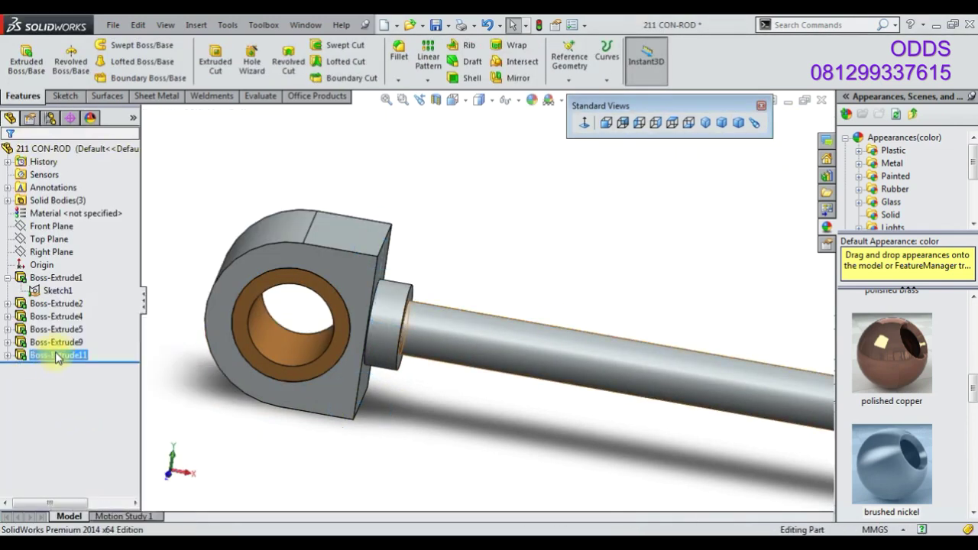
left_click(51, 227)
- Start a Front Plane sketch with a vertical centerline from the rod joint to the top corner
left_click(90, 199)
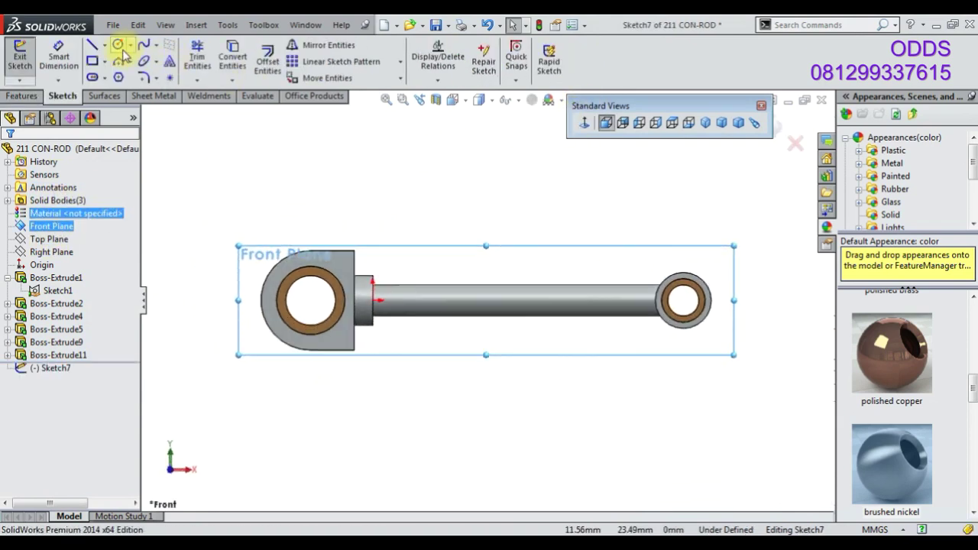
left_click(106, 46)
left_click(126, 73)
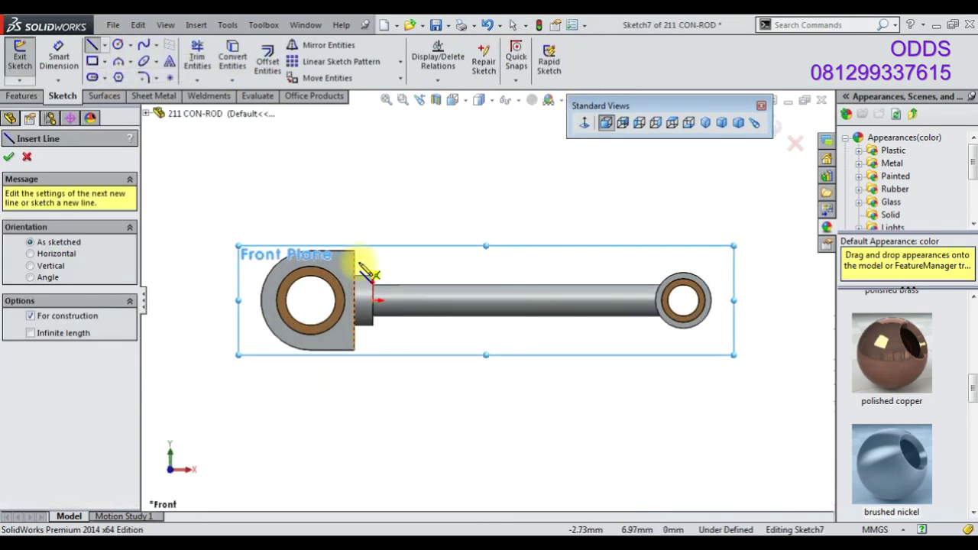
scroll(375, 298, "down", 3)
left_click(399, 305)
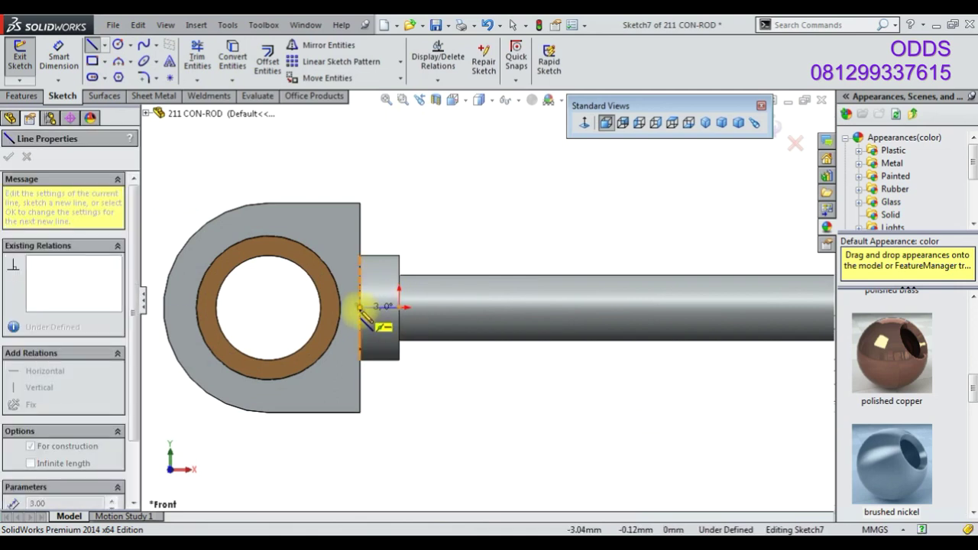
left_click(360, 255)
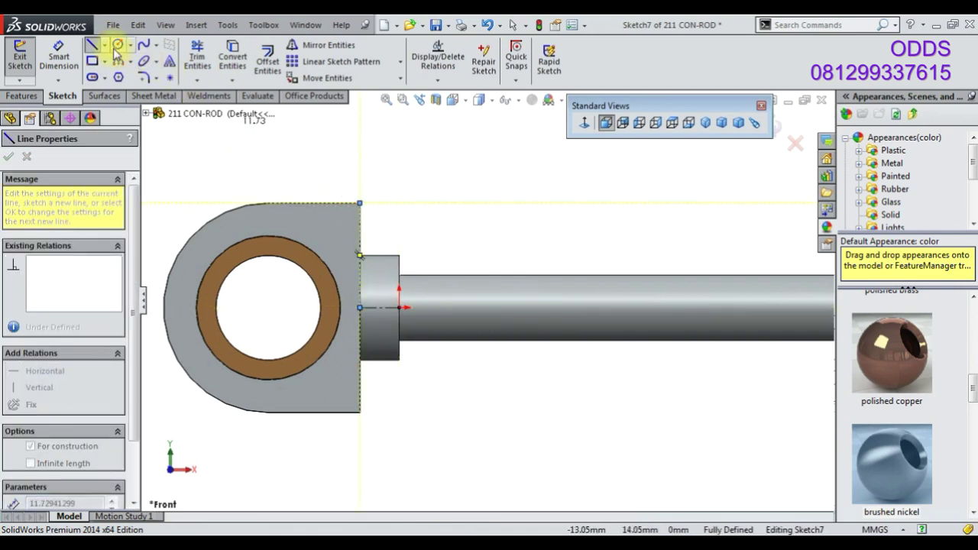
- Draw a Ø6 circle on the body's top-right corner and mirror it about the centerline
left_click(117, 45)
left_click(360, 204)
left_click(385, 179)
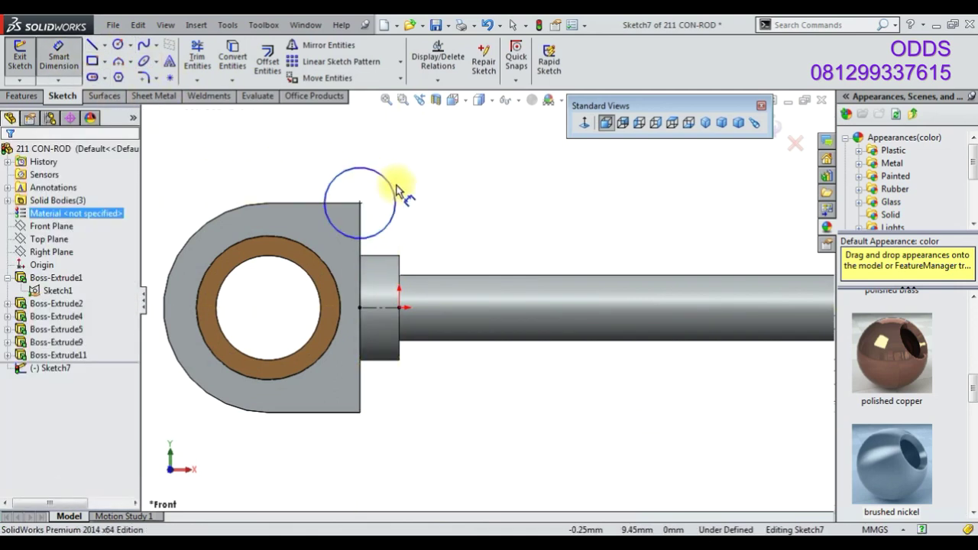
left_click(440, 205)
type("6")
key("Return")
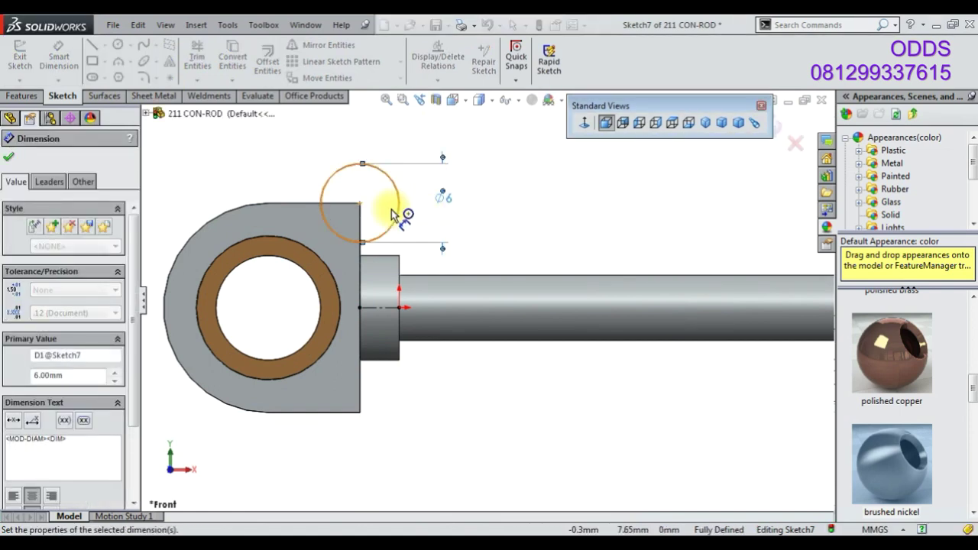
key("Escape")
left_click(360, 205)
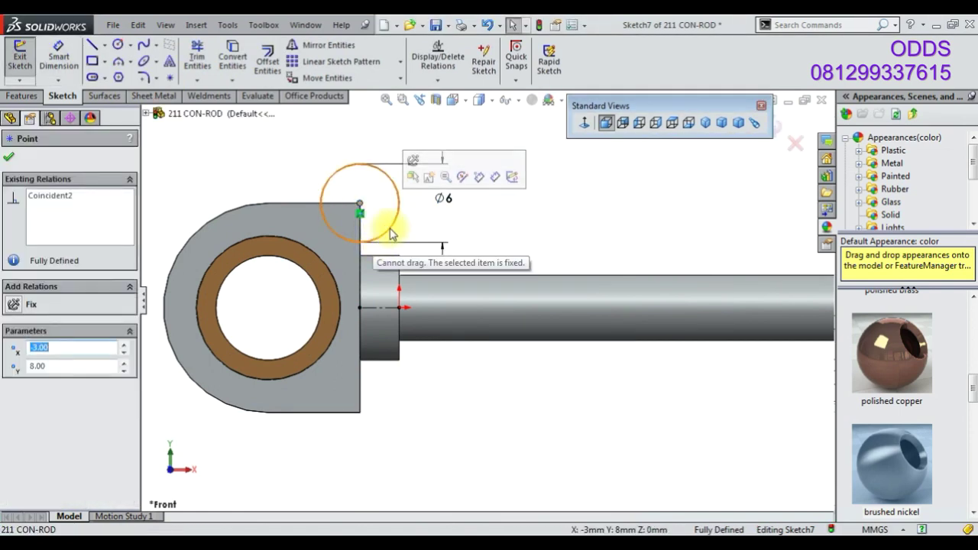
left_click(390, 228)
left_click(328, 44)
left_click(120, 342)
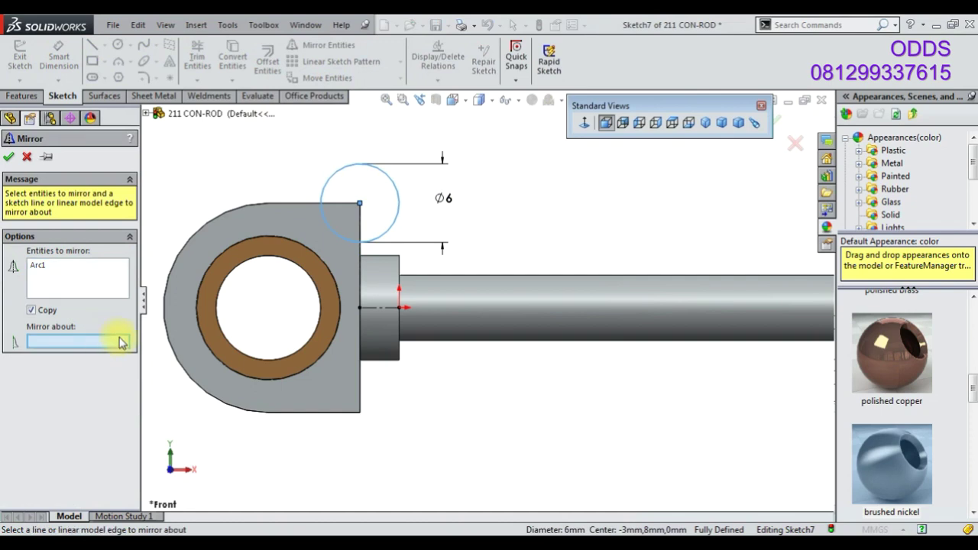
left_click(395, 310)
- Extrude-cut both circles Through All - Both directions to notch the eye end
left_click(8, 161)
left_click(22, 95)
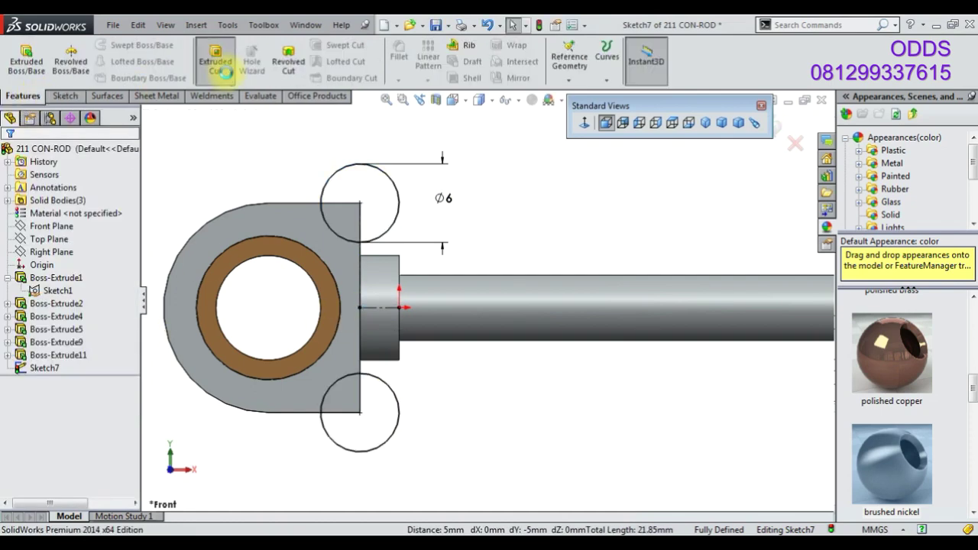
left_click(216, 61)
left_click(73, 240)
left_click(88, 272)
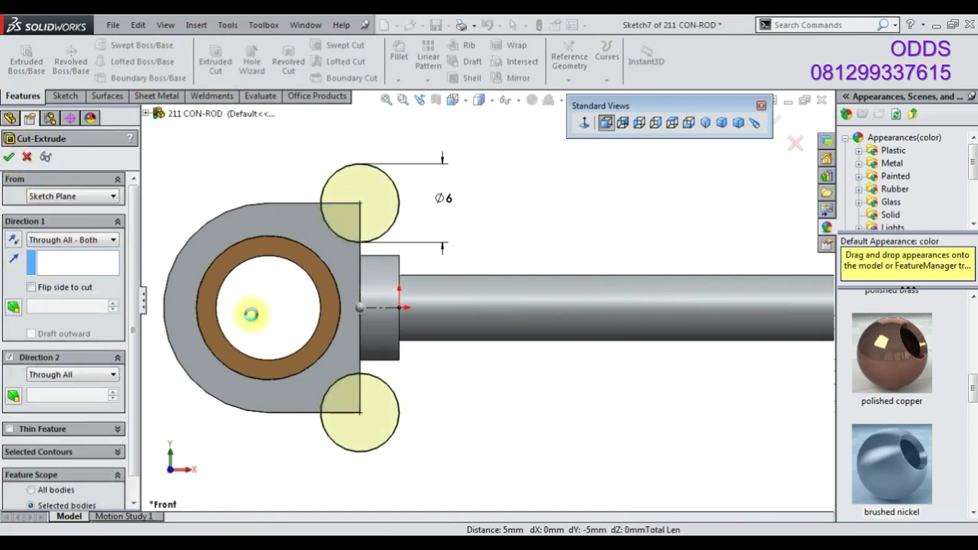
key("Return")
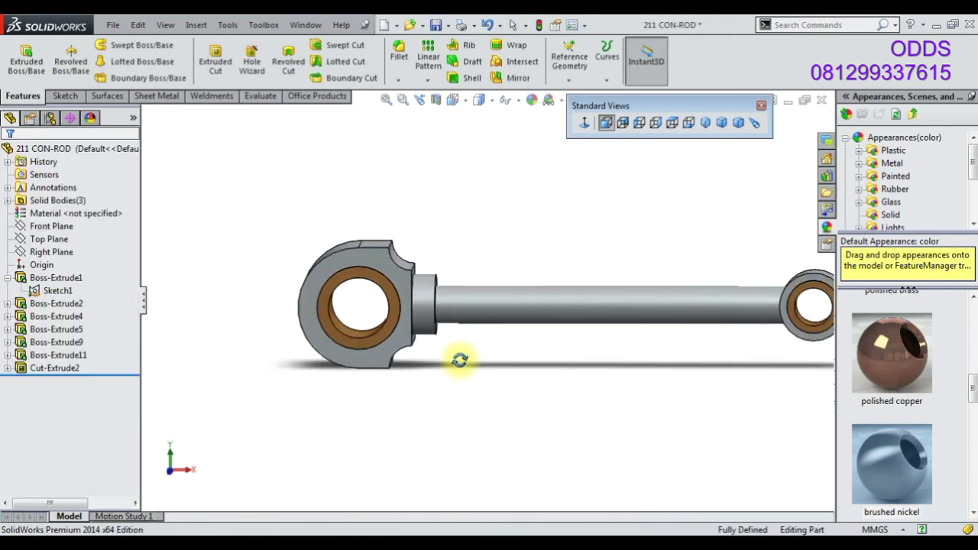
mouse_move(541, 379)
middle_mouse_down()
mouse_move(661, 267)
mouse_move(430, 387)
mouse_move(448, 405)
mouse_move(336, 283)
middle_mouse_up()
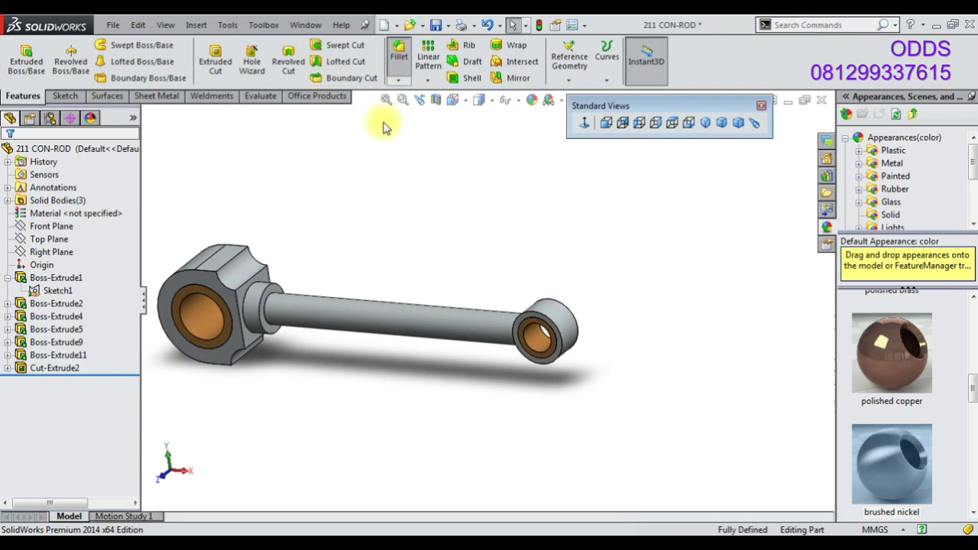
scroll(255, 298, "down", 2)
- Start a fillet on the boss-to-shaft edge, settling on a 0.5 mm radius
scroll(267, 302, "down", 2)
left_click(301, 306)
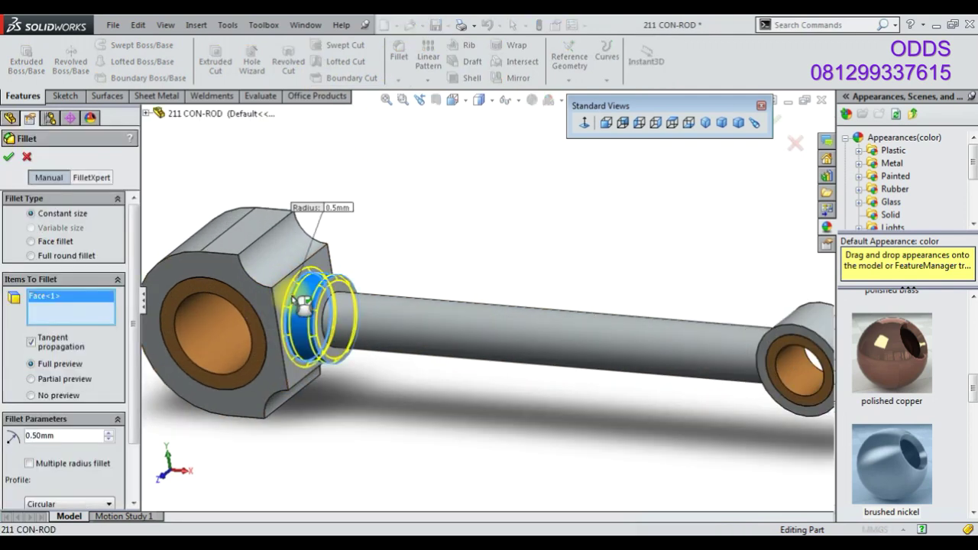
left_click(298, 305)
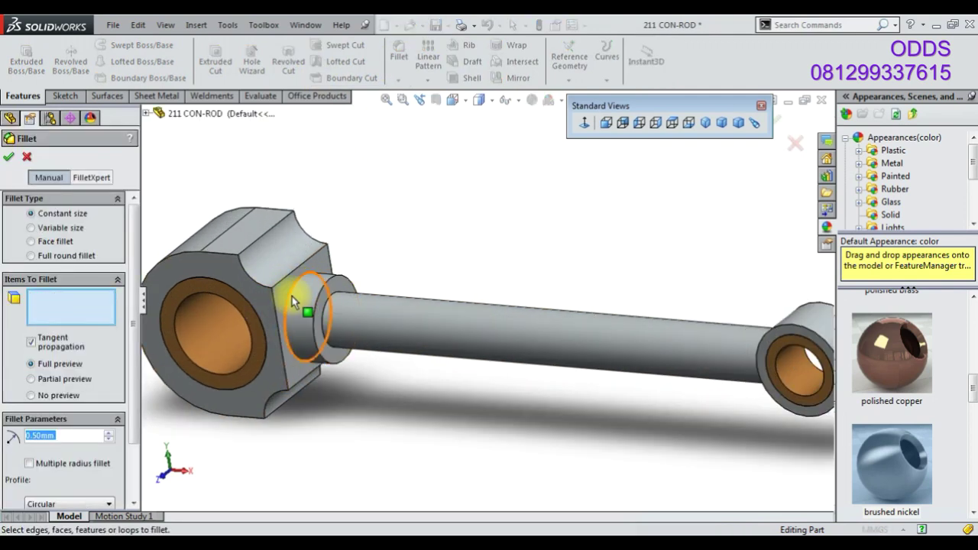
left_click(293, 302)
type("1")
key("Return")
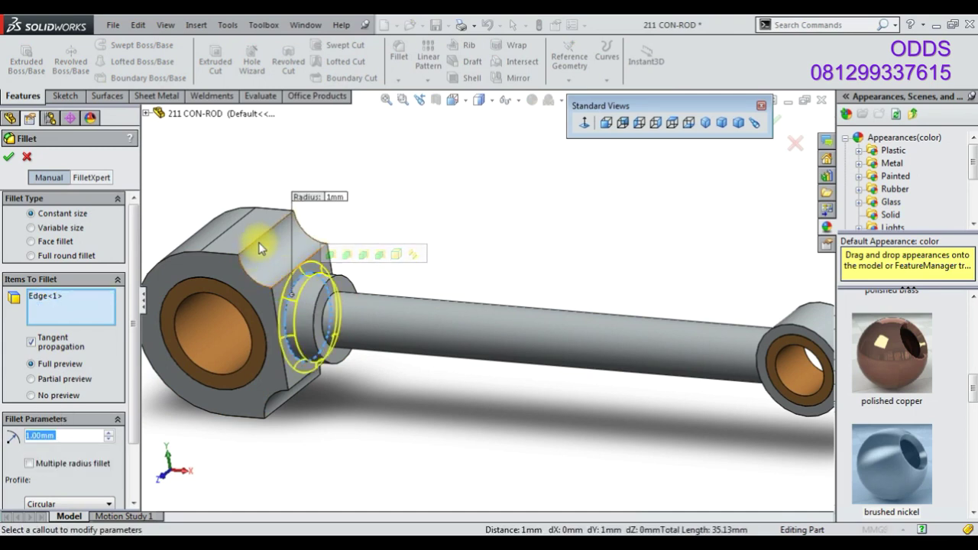
type("0.5")
key("Return")
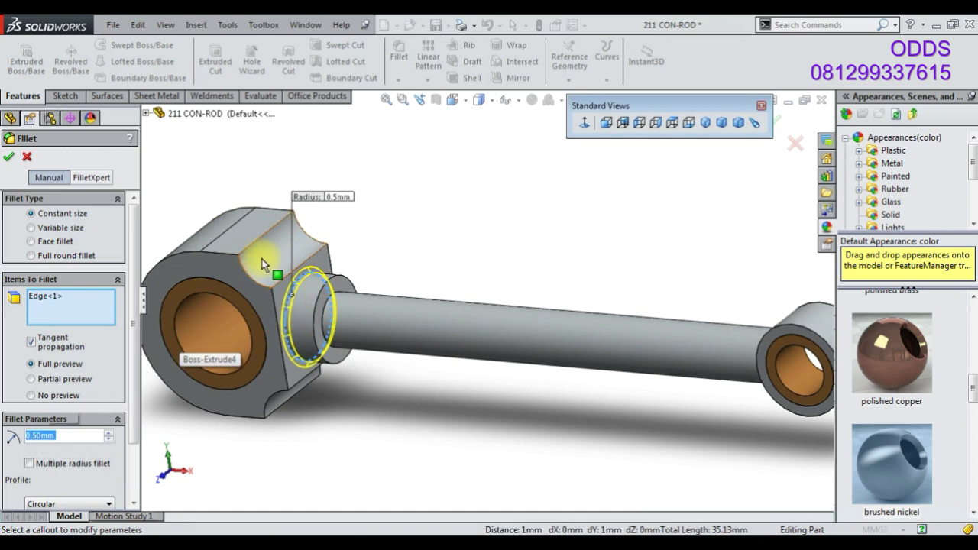
- Add the top, front and lower notch edges to the fillet
left_click(263, 262)
left_click(271, 264)
left_click(260, 239)
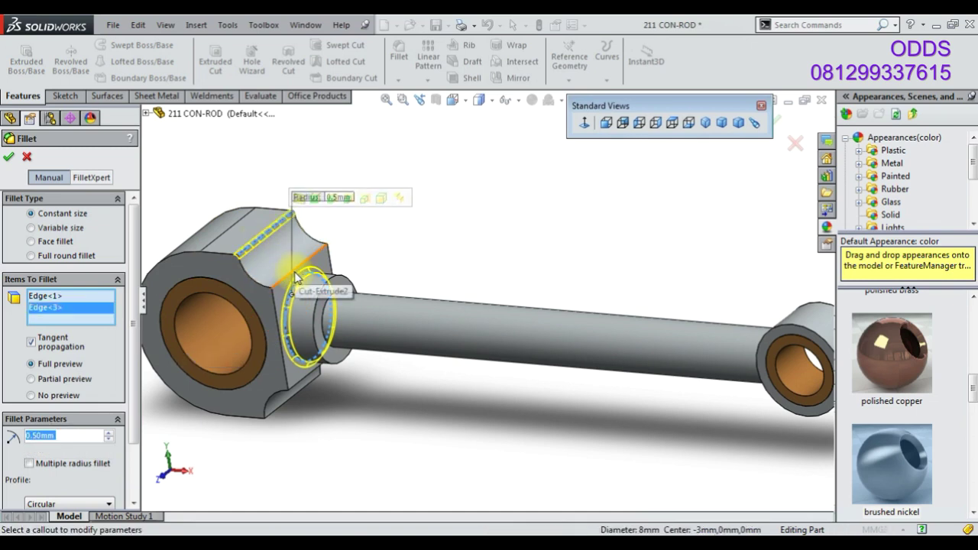
left_click(296, 277)
left_click(311, 392)
left_click(295, 395)
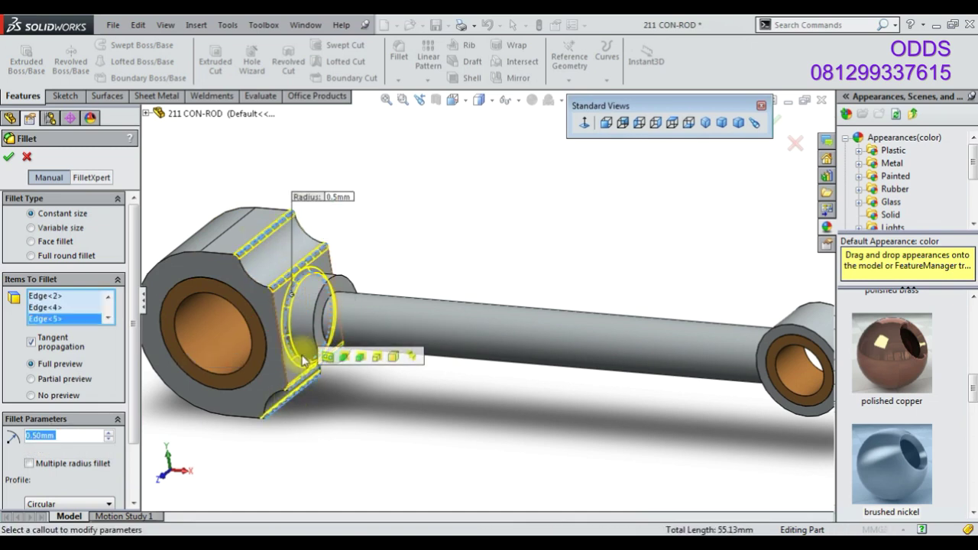
- Add the circular boss and small-end edges and apply the 0.5 mm fillet
middle_click_drag(315, 306, 351, 294)
left_click(355, 276)
mouse_move(367, 393)
middle_mouse_down()
mouse_move(714, 374)
mouse_move(557, 432)
mouse_move(454, 448)
mouse_move(580, 401)
middle_mouse_up()
left_click(725, 394)
left_click(778, 122)
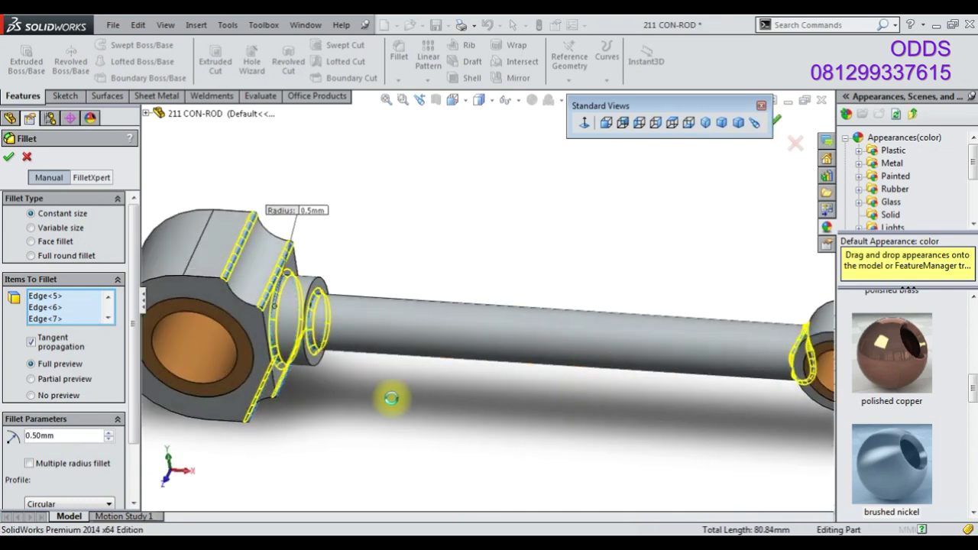
mouse_move(394, 397)
middle_mouse_down()
mouse_move(388, 375)
mouse_move(595, 332)
mouse_move(646, 306)
middle_mouse_up()
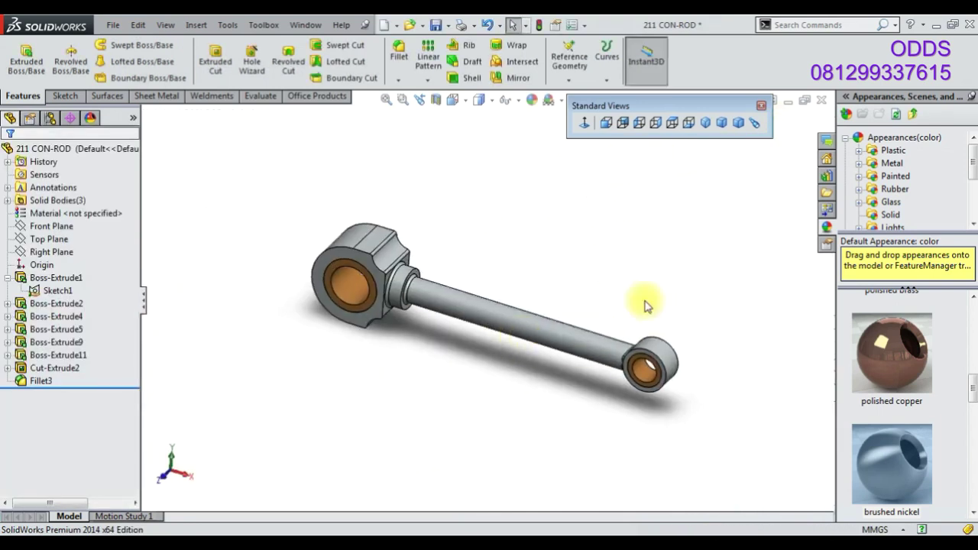
- Change Boss-Extrude1's 10 mm base dimension to 17 mm and rebuild the part
left_click(722, 125)
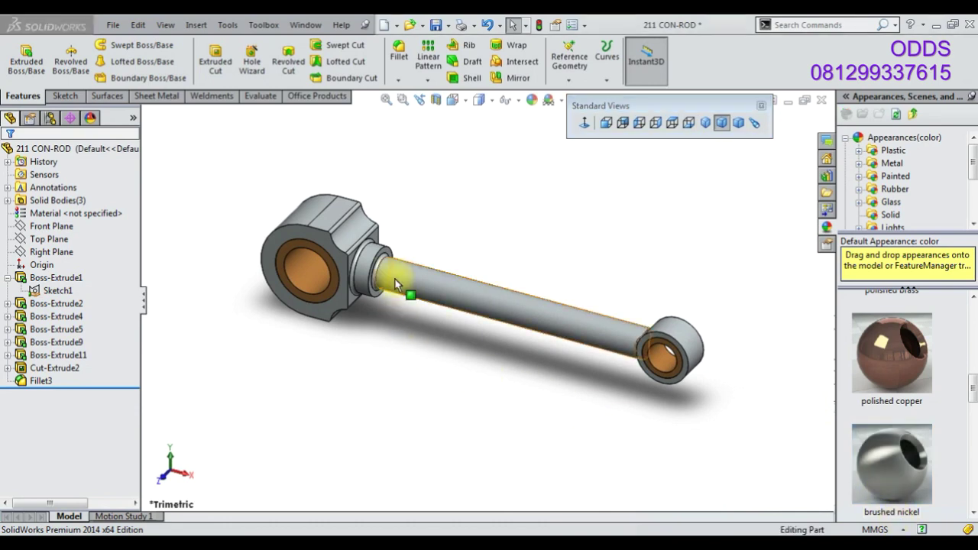
left_click(55, 277)
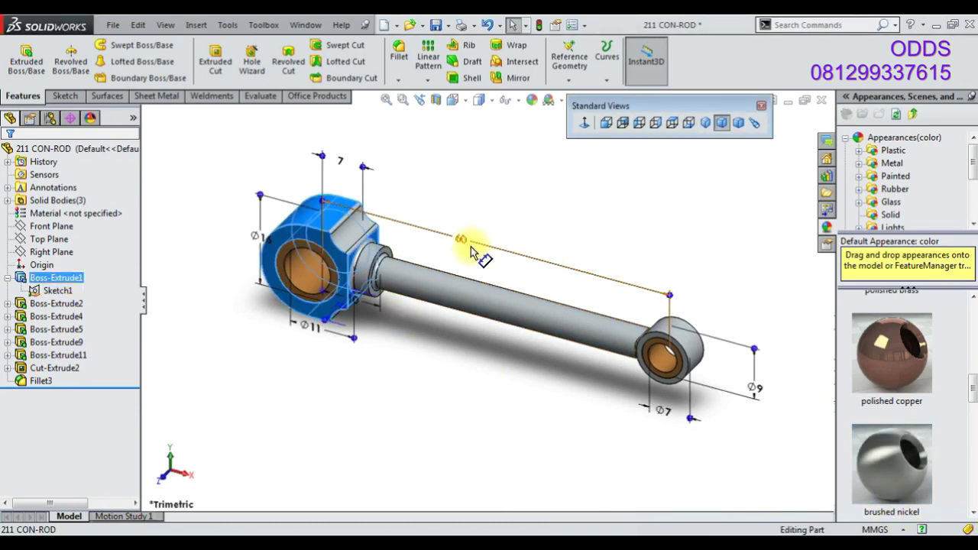
scroll(414, 261, "up", 3)
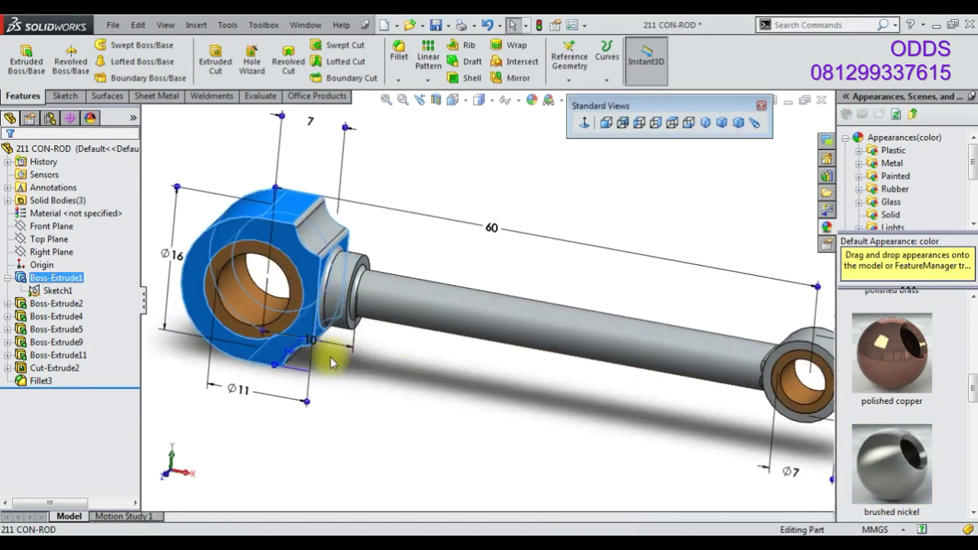
double_click(312, 430)
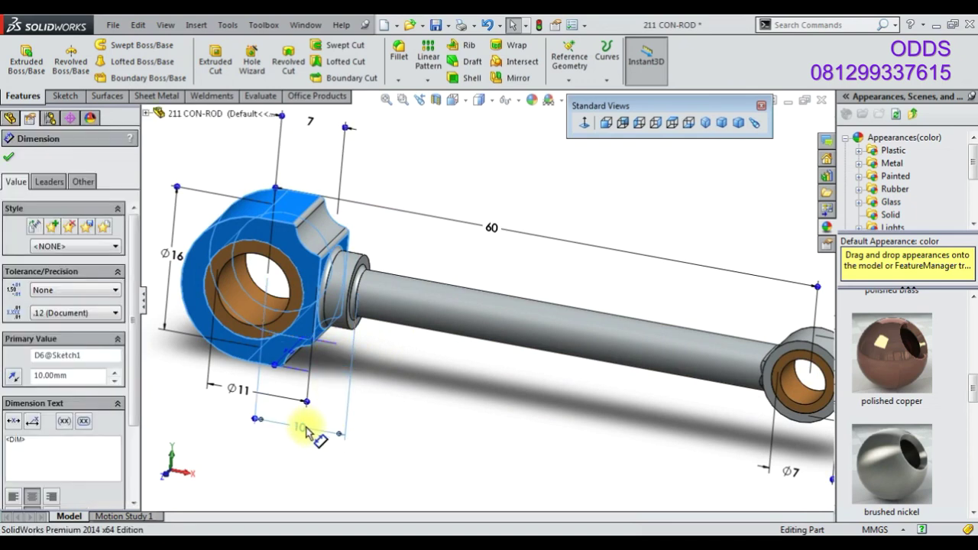
type("17")
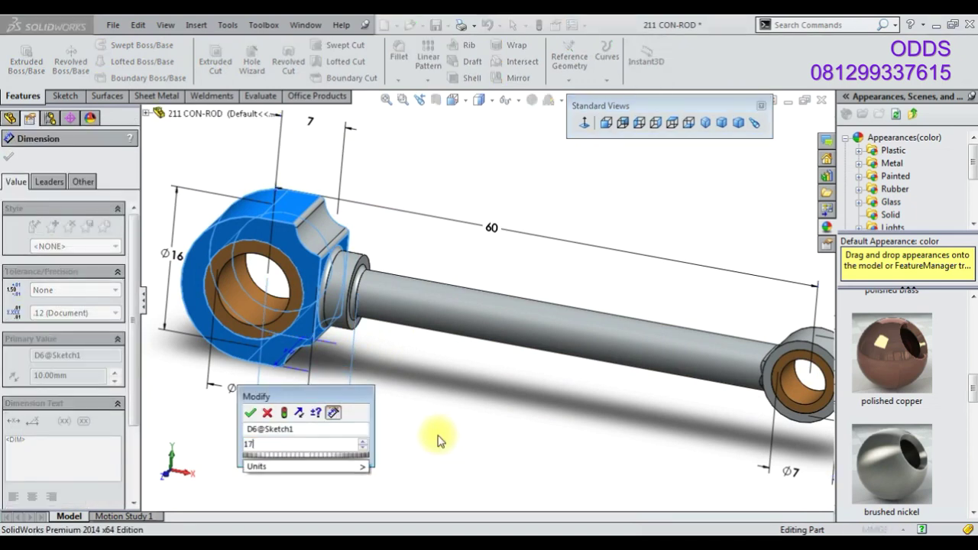
key("Return")
left_click(539, 24)
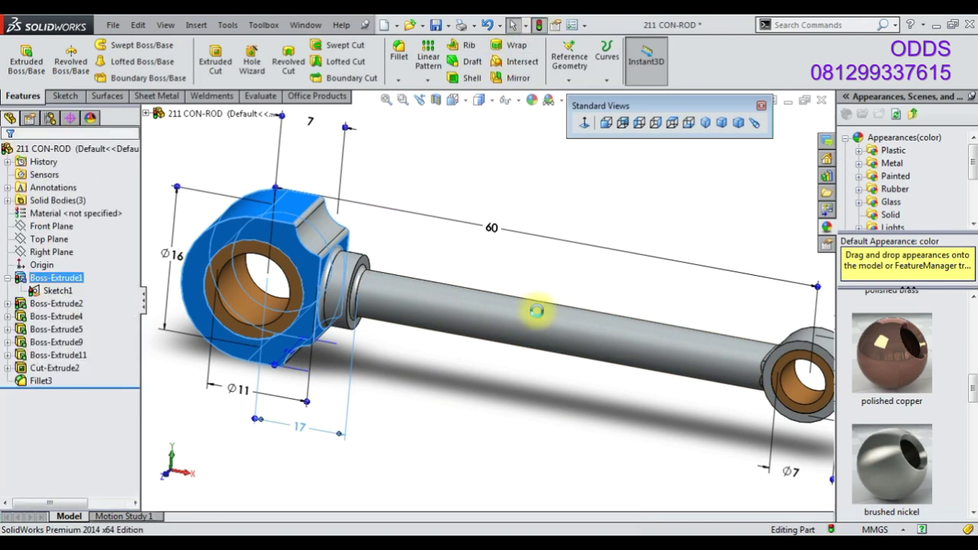
- In a front view, move the 17 dimension lower, then orbit back to 3D
left_click(334, 295)
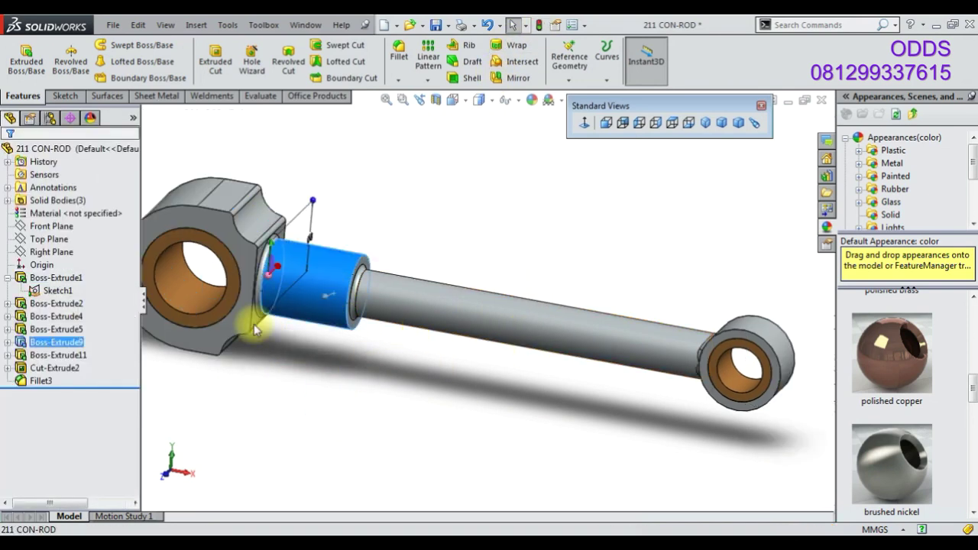
left_click(56, 278)
key("ctrl+1")
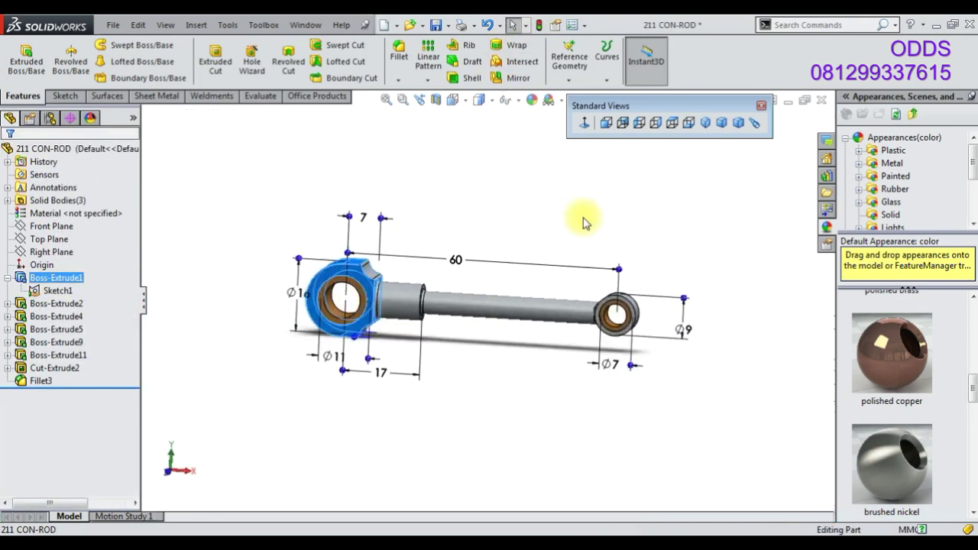
left_click(508, 238)
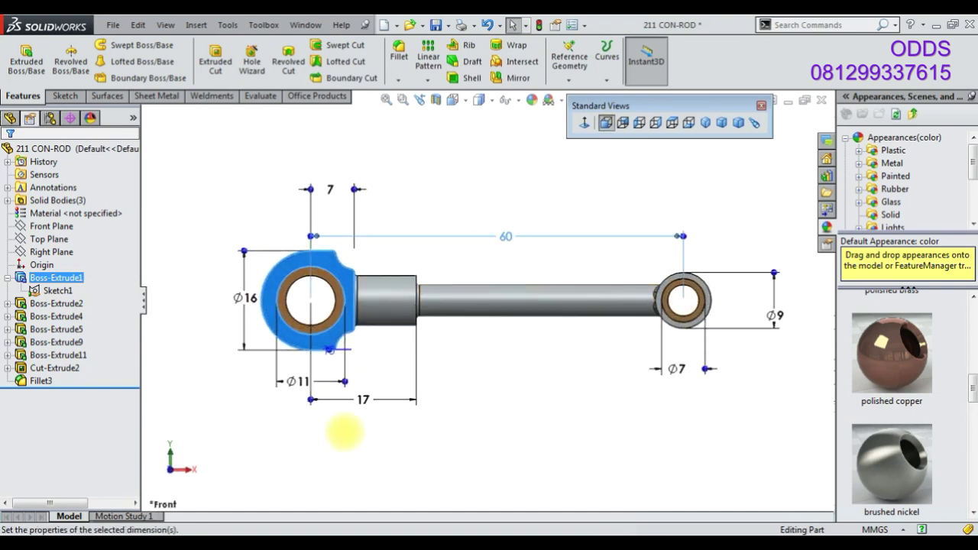
left_click_drag(366, 422, 365, 438)
mouse_move(764, 336)
middle_mouse_down()
mouse_move(546, 386)
mouse_move(680, 224)
middle_mouse_up()
- Hide the dimensions and start a new sketch on the Top Plane, viewed face-on
left_click(680, 224)
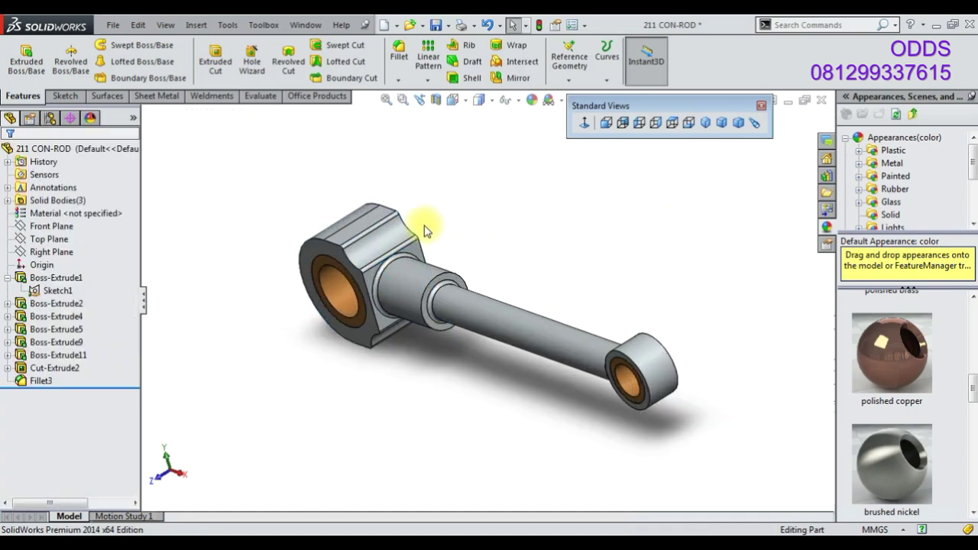
scroll(356, 320, "down", 5)
scroll(393, 227, "down", 3)
scroll(384, 273, "up", 2)
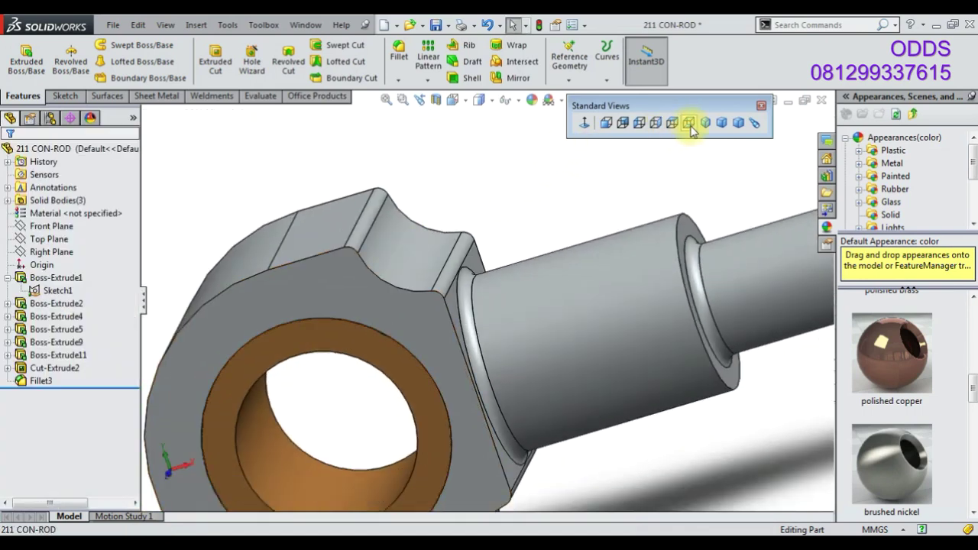
left_click(721, 122)
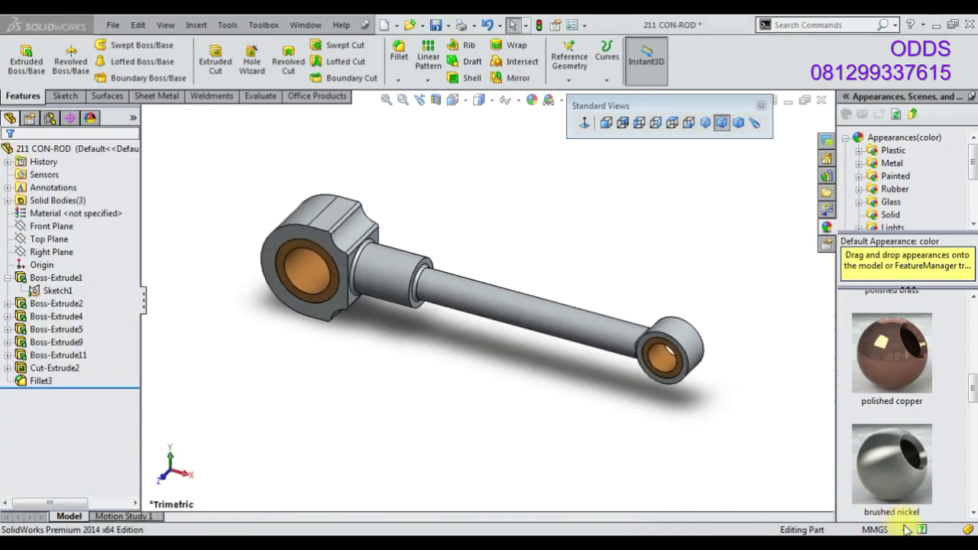
left_click(62, 240)
left_click(81, 229)
left_click(584, 124)
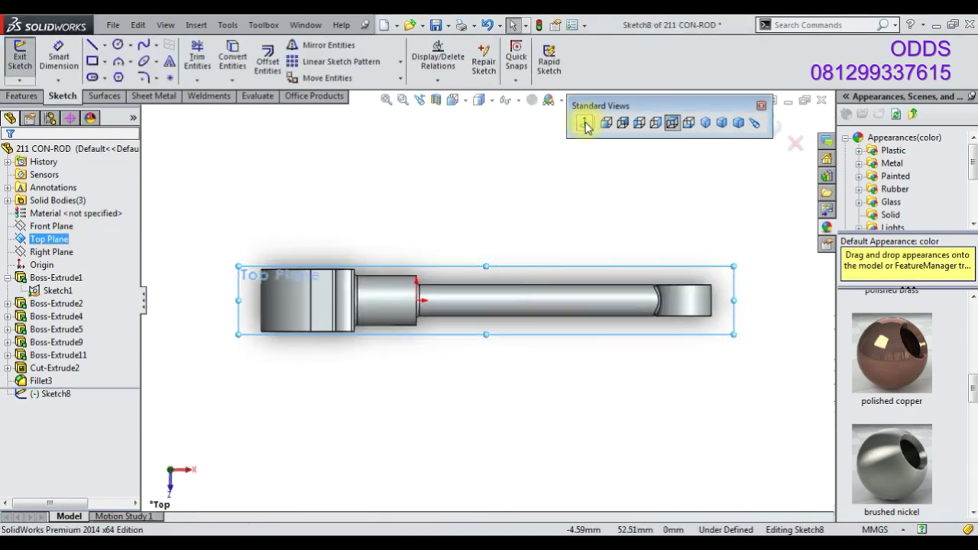
- Draw a small circle on the big end and dimension it to 2 mm diameter
left_click(118, 44)
scroll(267, 348, "down", 3)
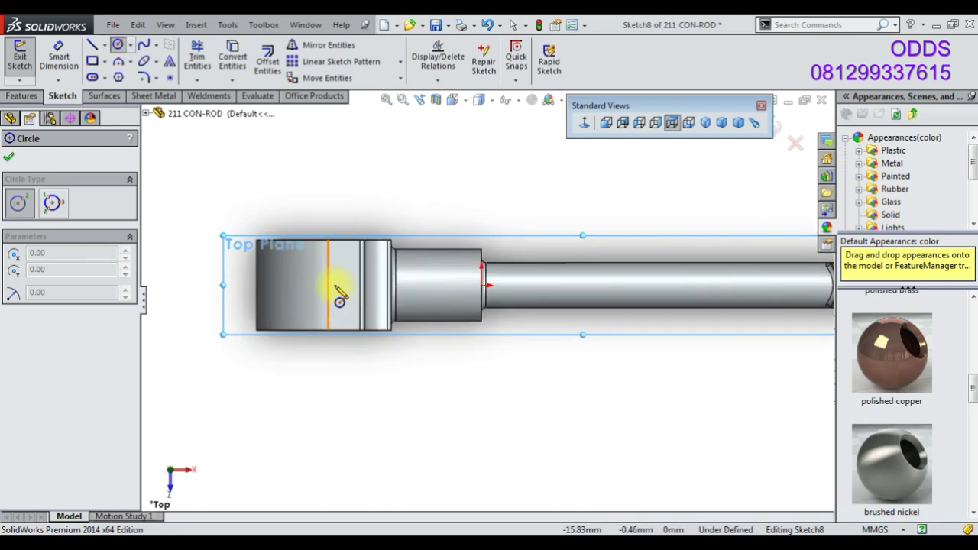
left_click(328, 285)
left_click(343, 285)
key("Escape")
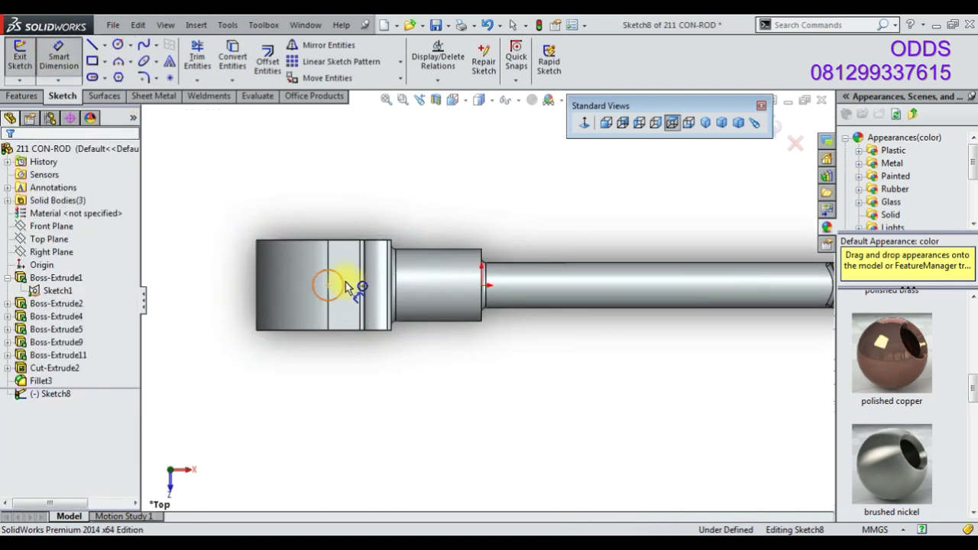
left_click(345, 286)
left_click(350, 219)
type("2")
key("Return")
- Cut the 2 mm circle Through All, reversed to go upward
left_click(721, 122)
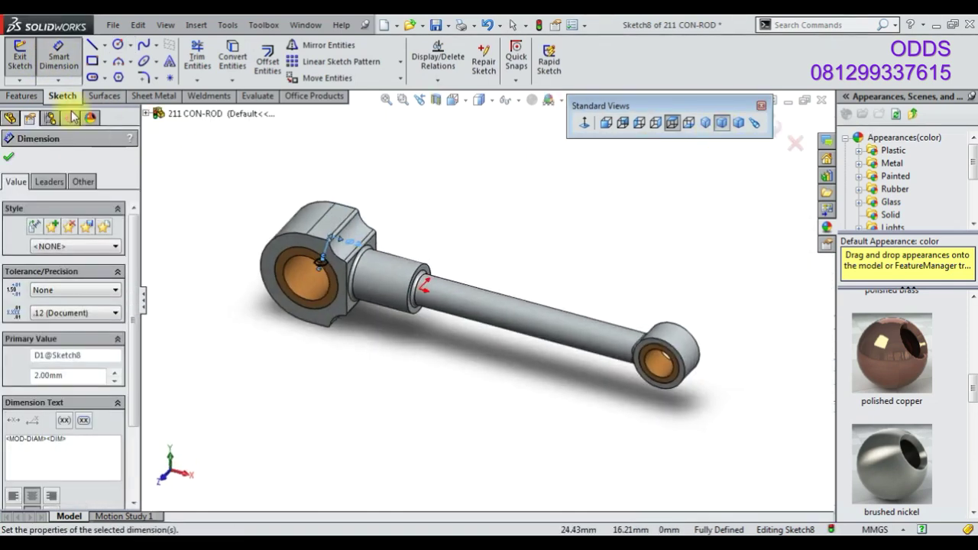
left_click(30, 95)
left_click(215, 61)
left_click(125, 240)
left_click(94, 260)
left_click(14, 241)
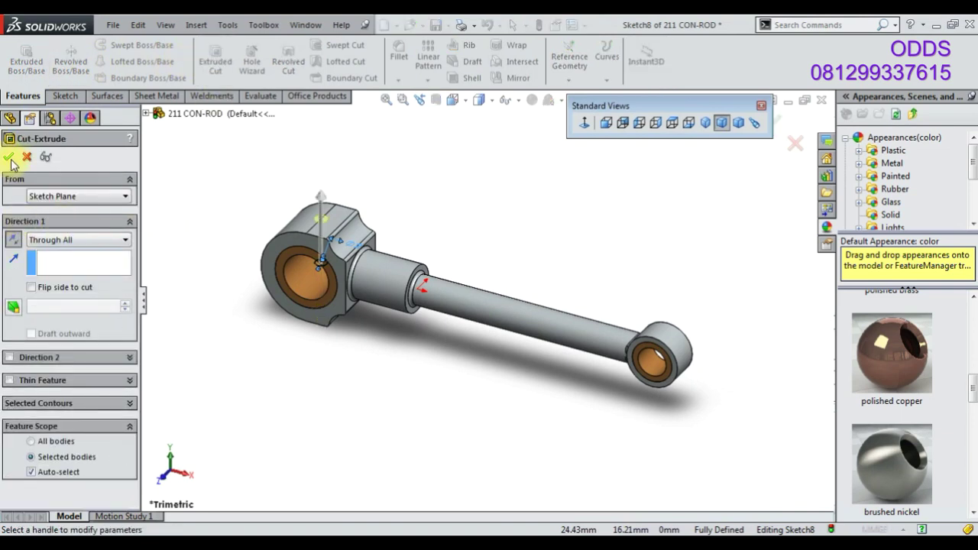
left_click(9, 158)
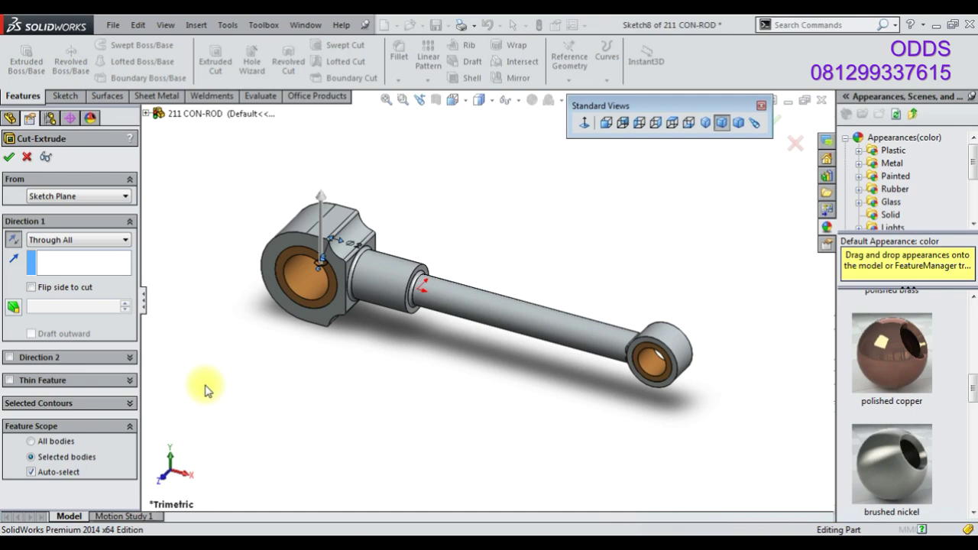
- Return the con-rod to a trimetric view and bring up the Open file browser
scroll(328, 235, "down", 3)
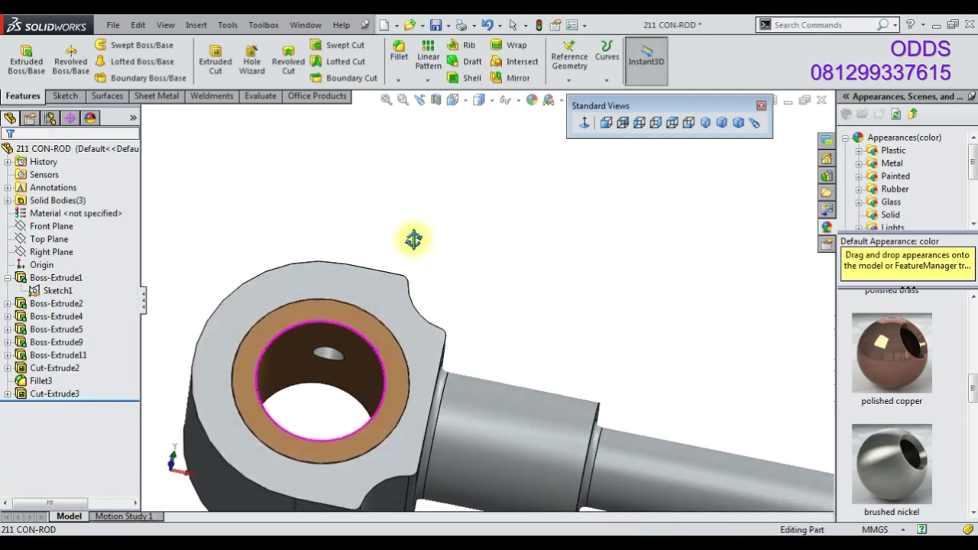
scroll(375, 371, "up", 2)
left_click(706, 122)
left_click(722, 122)
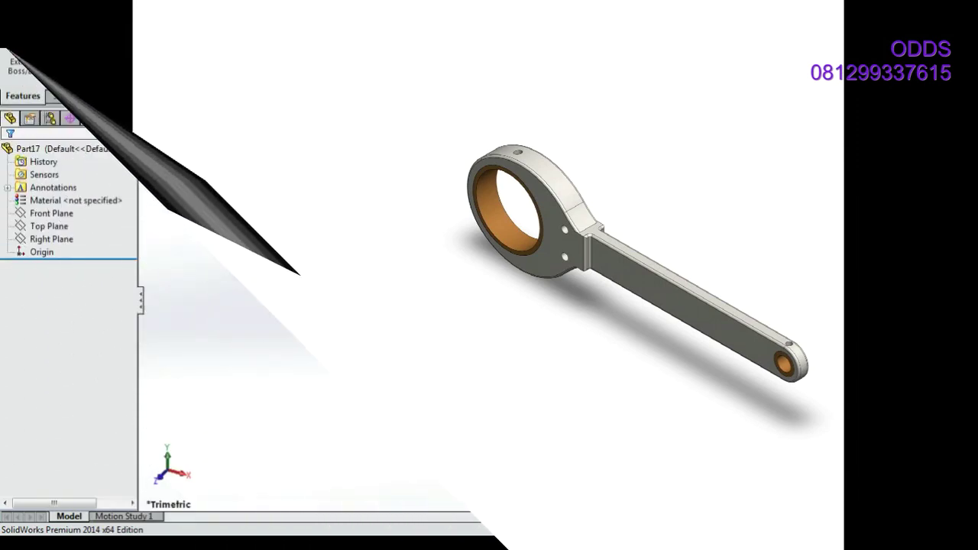
left_click(408, 32)
- Open the 207 WTR PUMP RAM part from the 32 HORIZONTAL STEAM PLANT folder
scroll(387, 386, "down", 5)
scroll(389, 383, "down", 8)
left_click(340, 97)
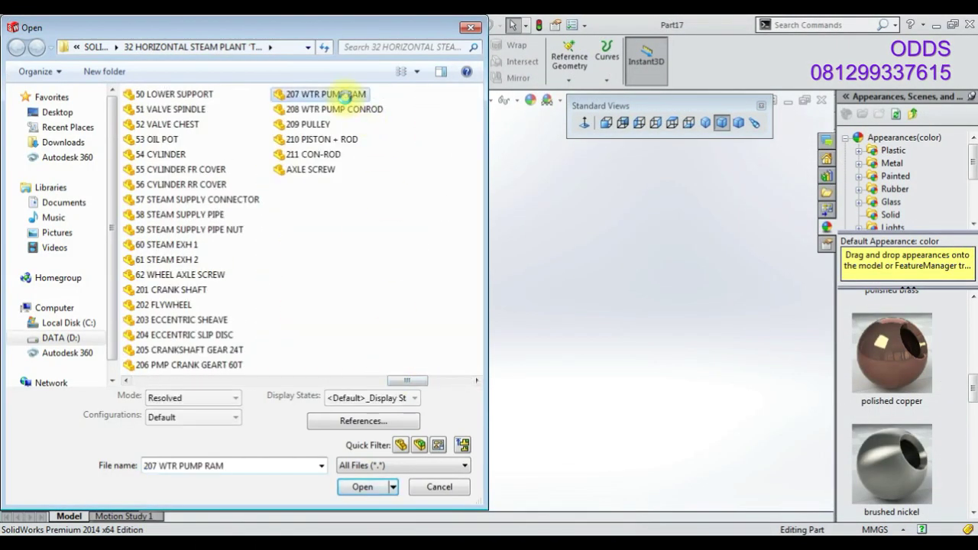
right_click(345, 100)
left_click(315, 110)
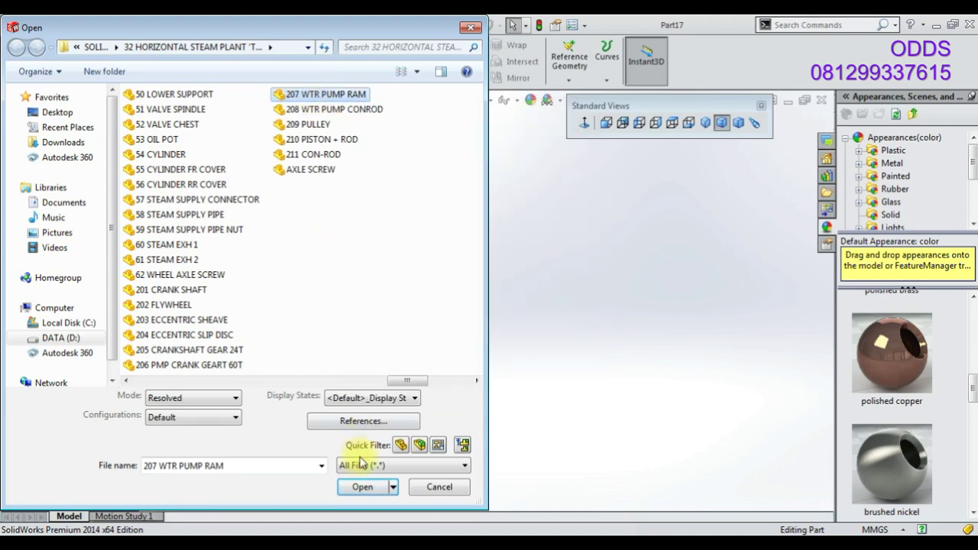
left_click(362, 487)
- Save the part as a copy named 212 CYLINDERICAL SLIDE VALVE
left_click(448, 25)
left_click(466, 38)
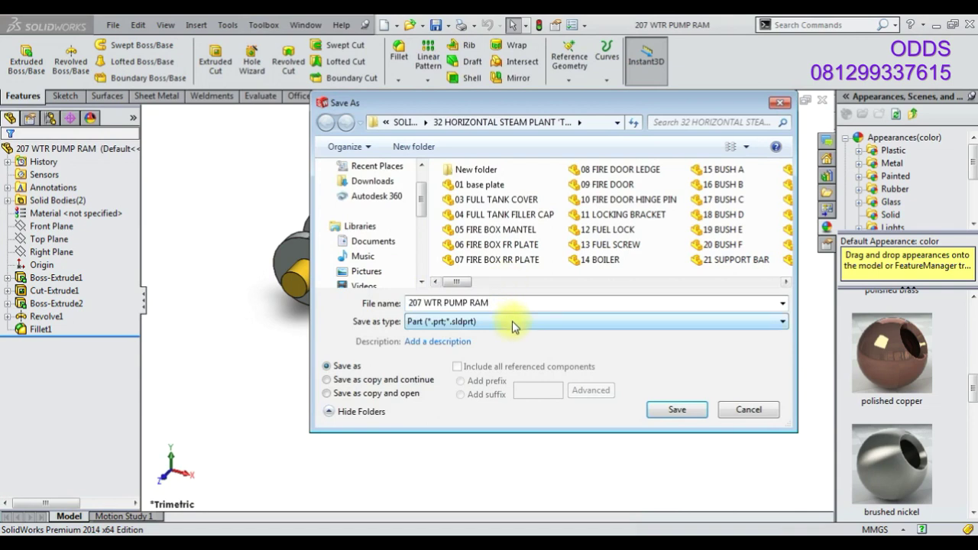
left_click(512, 321)
left_click(486, 303)
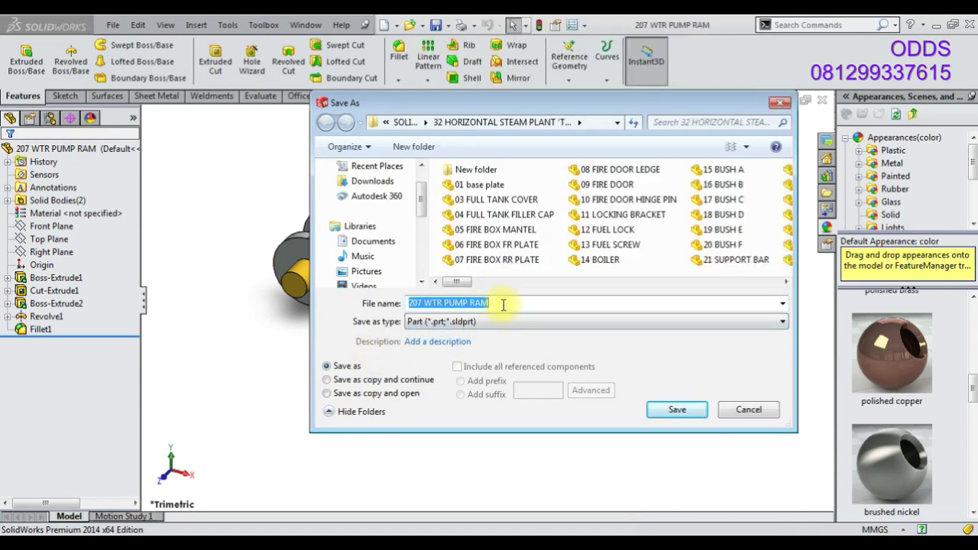
type("212 CYLINDERICAL SLIDE VALVE")
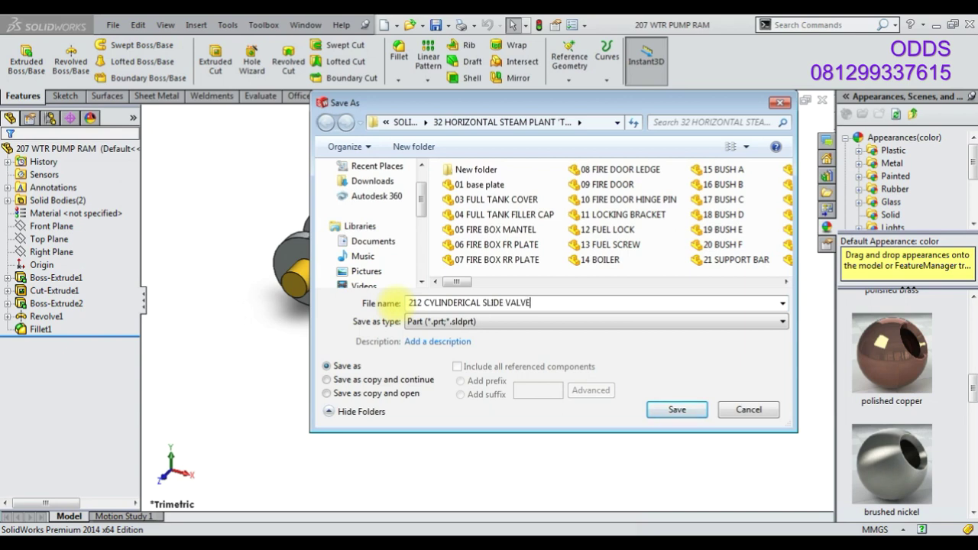
left_click(672, 399)
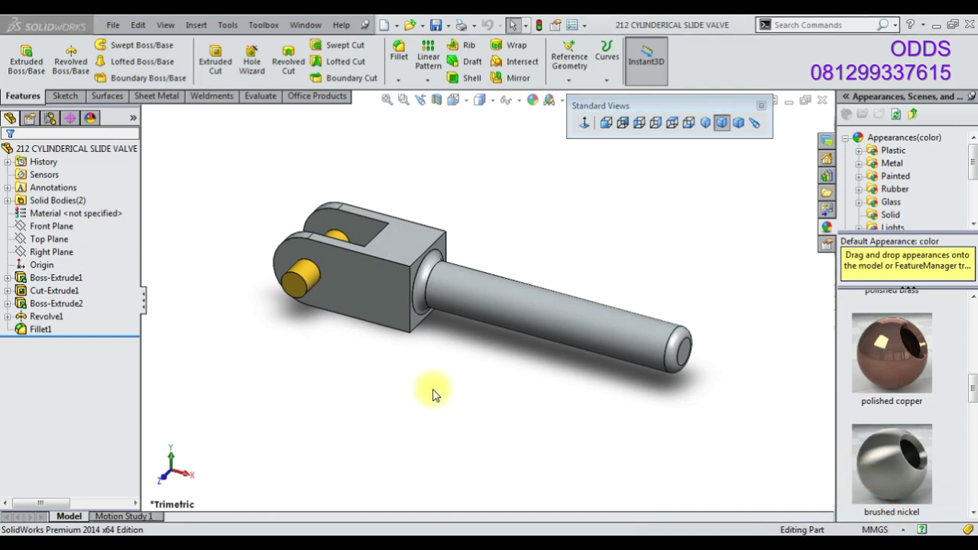
- Lengthen the block to 15 and review the slot cut and rod's 30 length
left_click(61, 278)
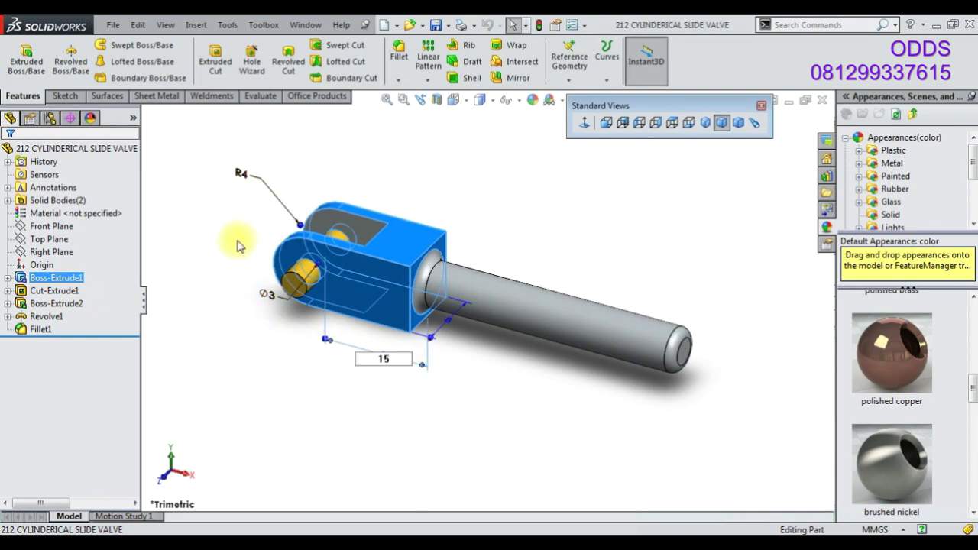
left_click(237, 317)
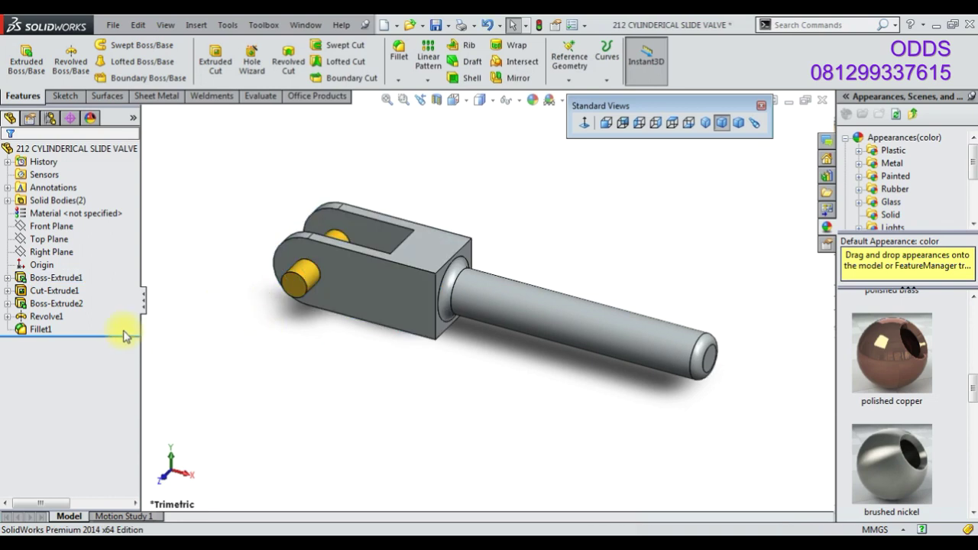
left_click(54, 290)
middle_click_drag(412, 321, 434, 394)
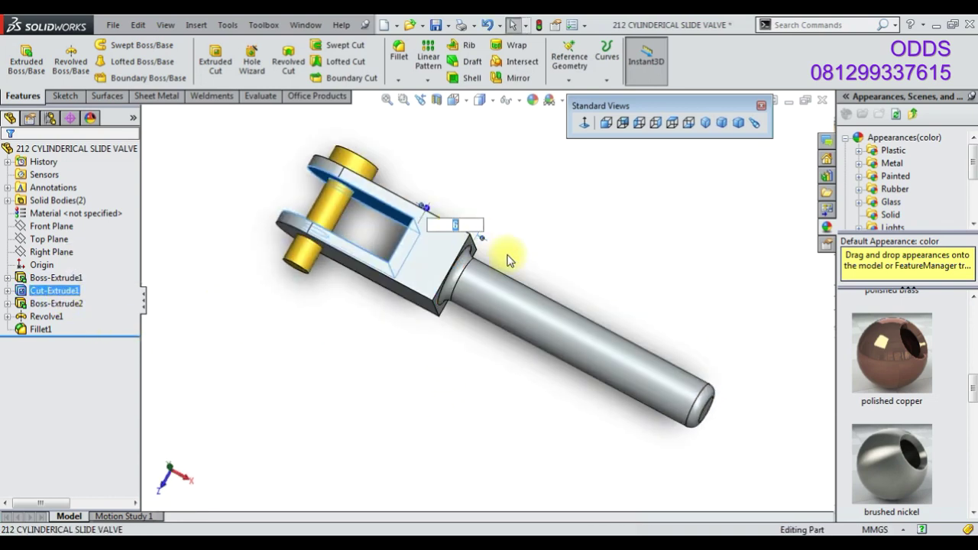
left_click(55, 304)
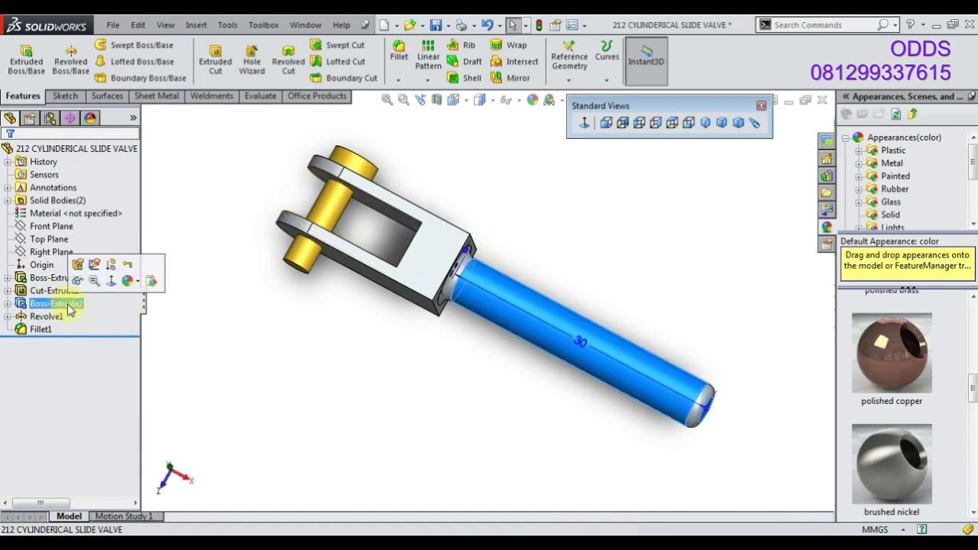
left_click(53, 291)
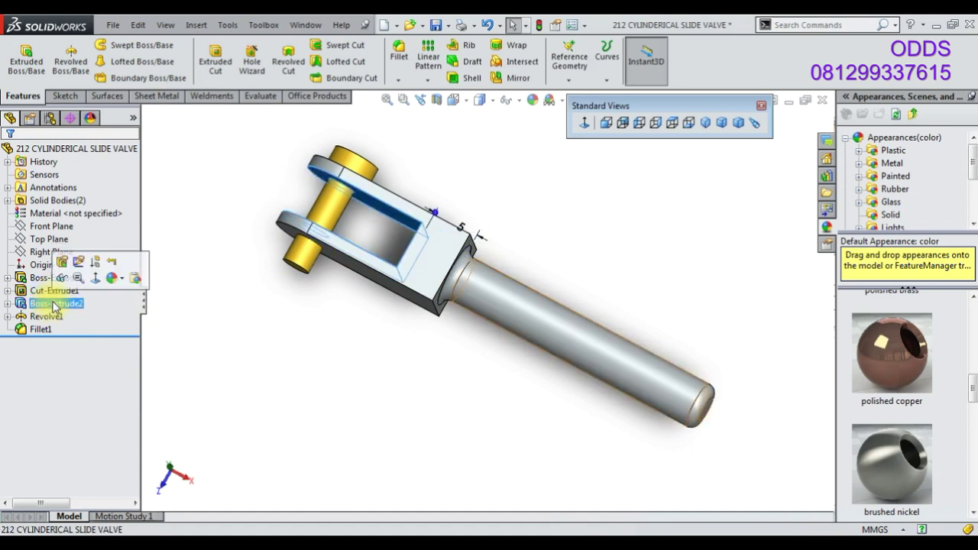
left_click(55, 303)
middle_click_drag(563, 371, 453, 275)
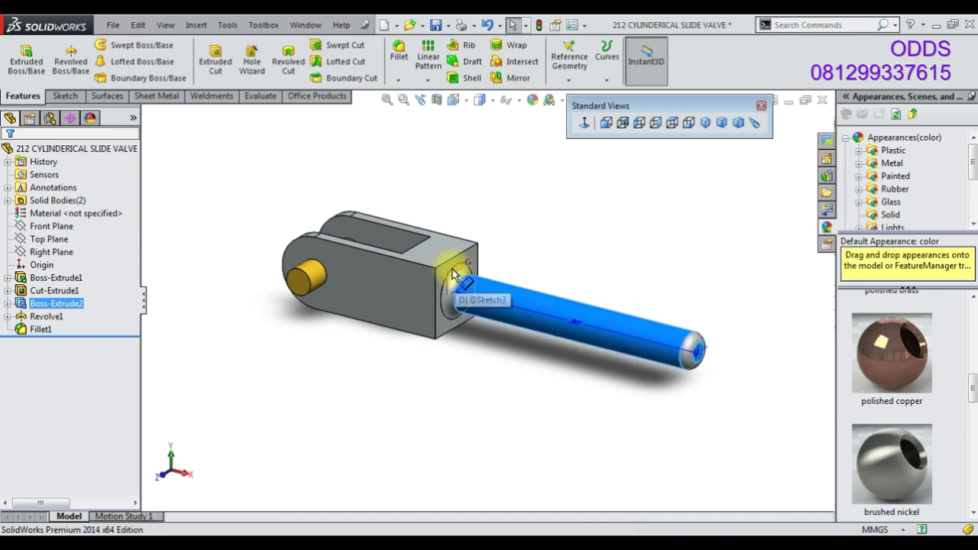
- Delete Fillet1 from the rod end and orbit to check the block, slot and rod
right_click(40, 328)
left_click(74, 393)
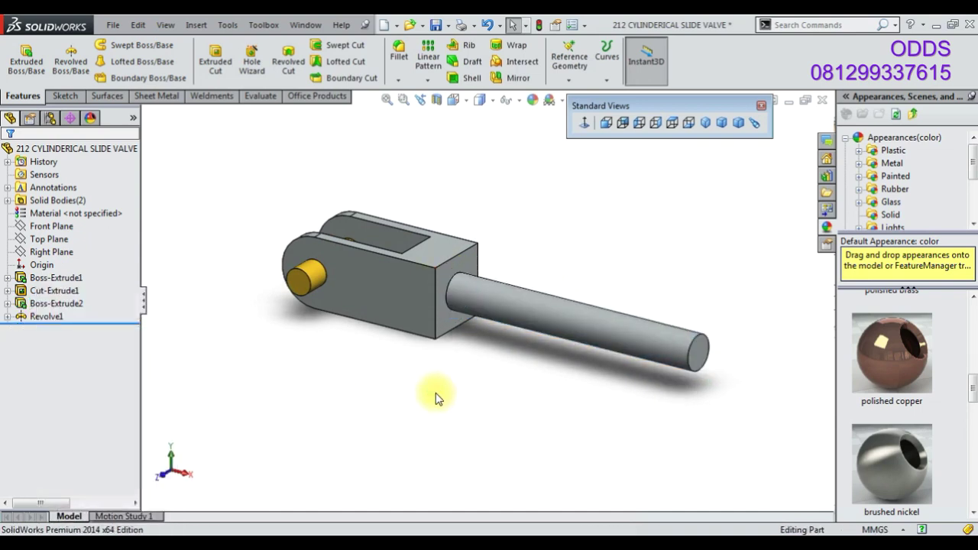
left_click(55, 303)
middle_click_drag(415, 273, 422, 419)
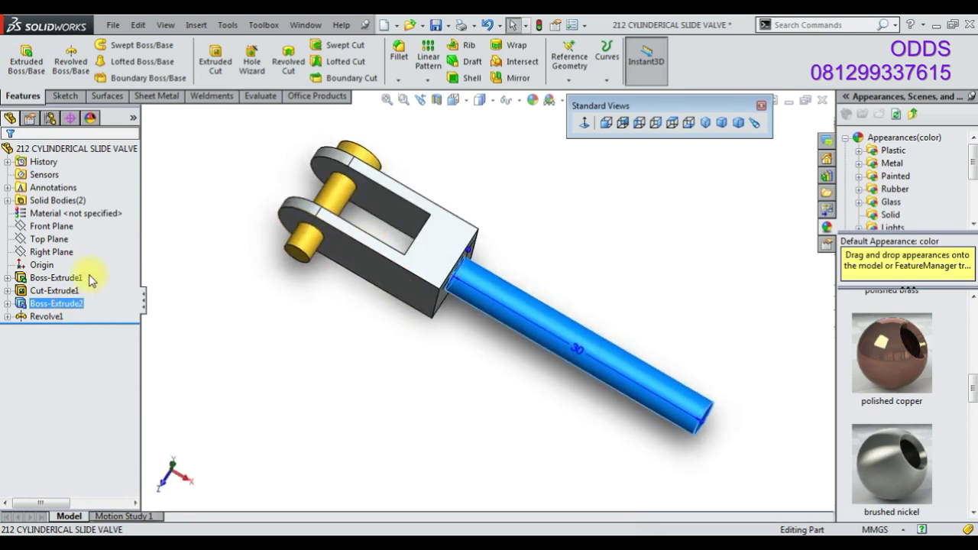
left_click(56, 277)
mouse_move(353, 246)
middle_mouse_down()
mouse_move(321, 323)
mouse_move(425, 293)
middle_mouse_up()
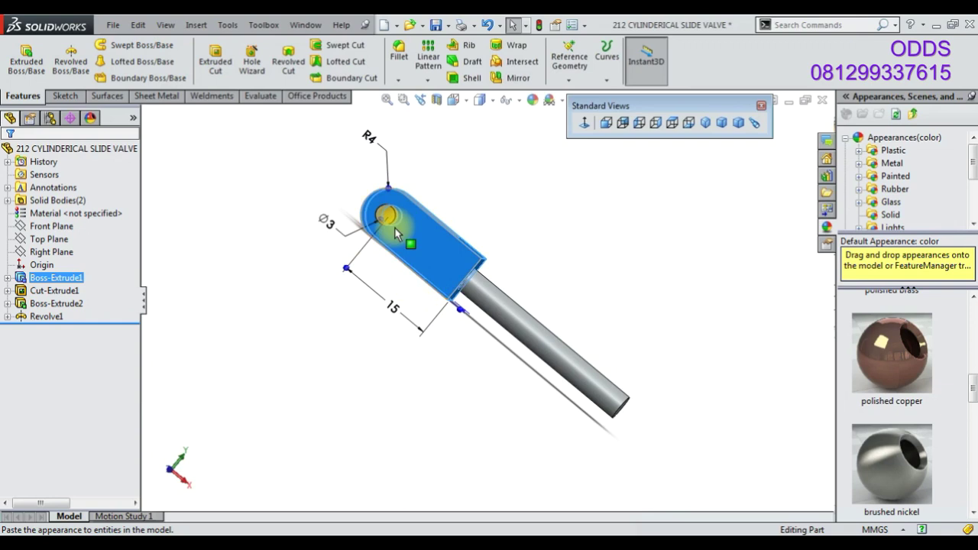
left_click(55, 291)
middle_click_drag(356, 262, 329, 374)
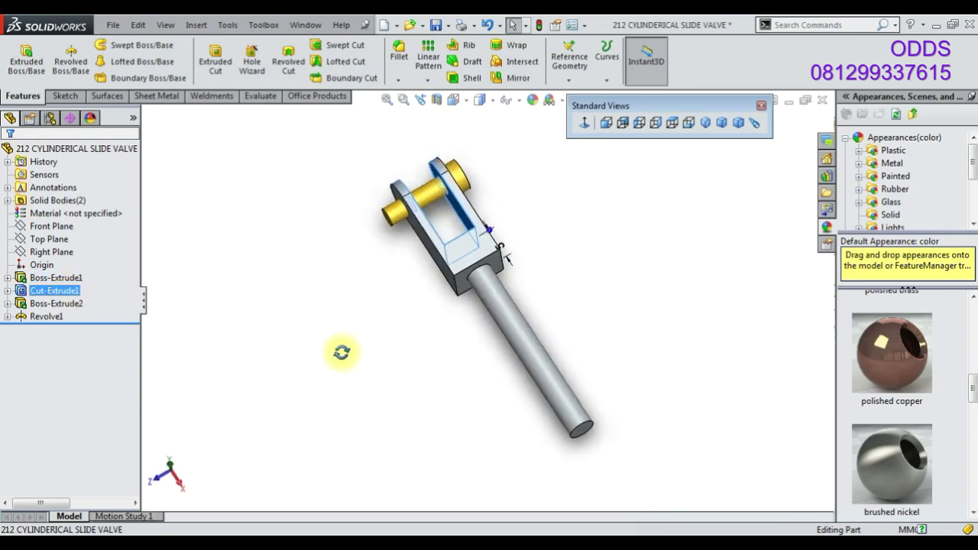
left_click(76, 303)
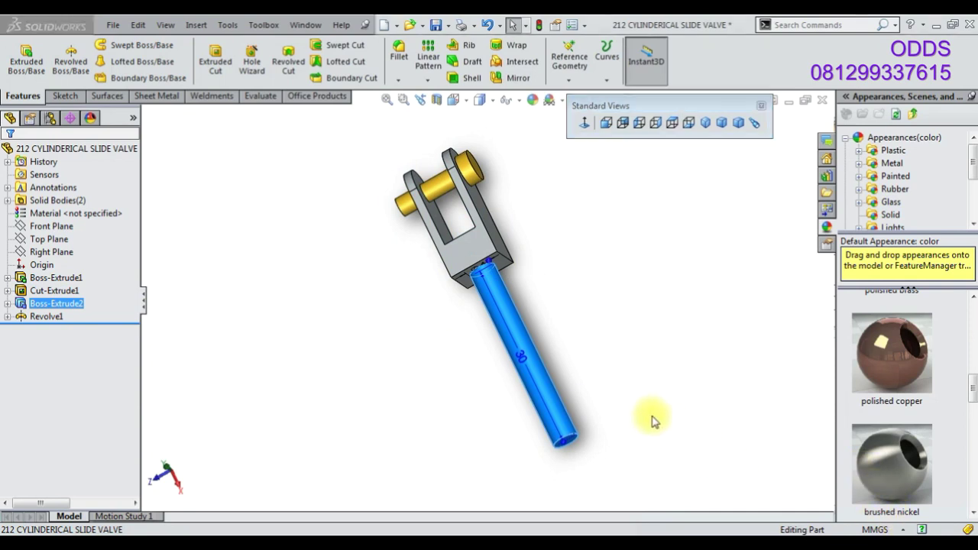
left_click(556, 334)
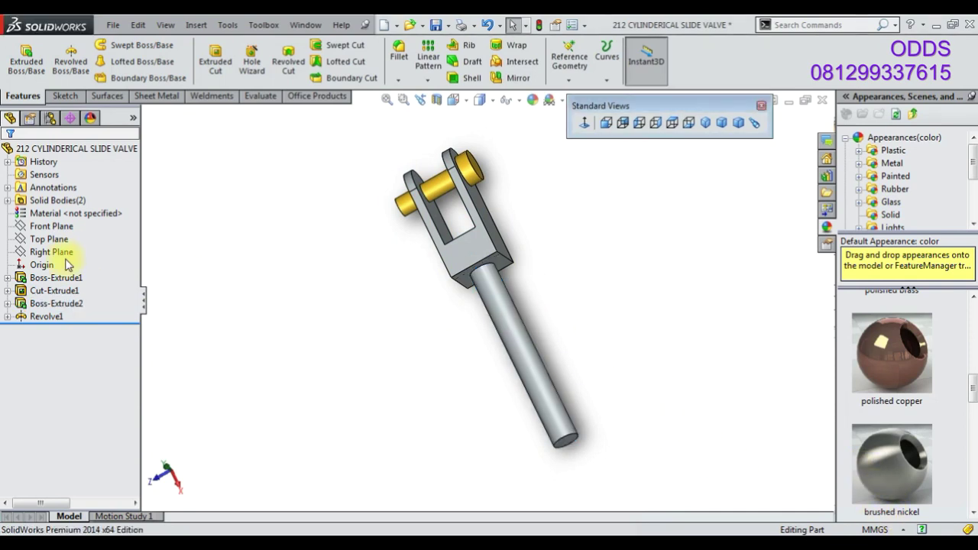
left_click(52, 226)
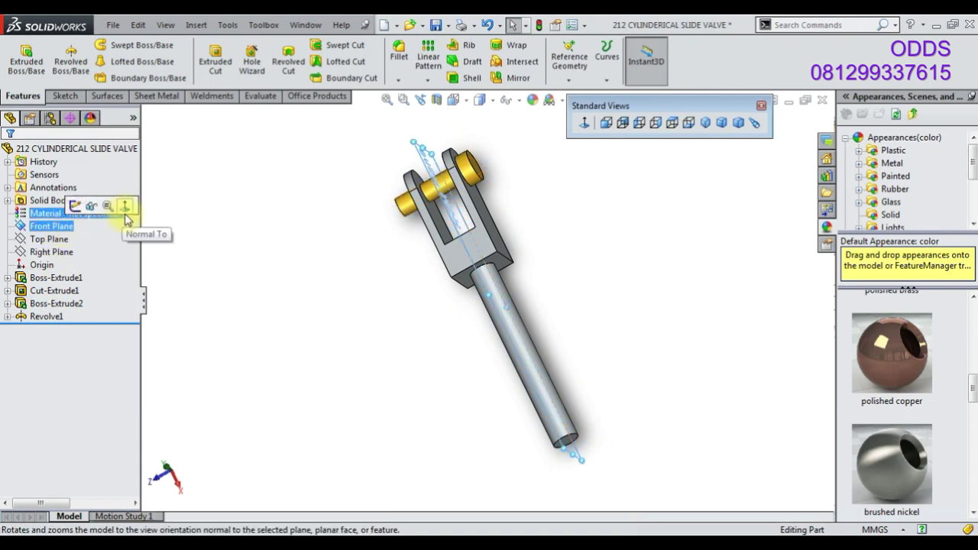
- Start a Front plane sketch and draw a centreline along the rod axis
left_click(116, 208)
right_click(61, 226)
left_click(66, 211)
left_click(103, 46)
left_click(122, 74)
left_click(435, 299)
left_click(764, 299)
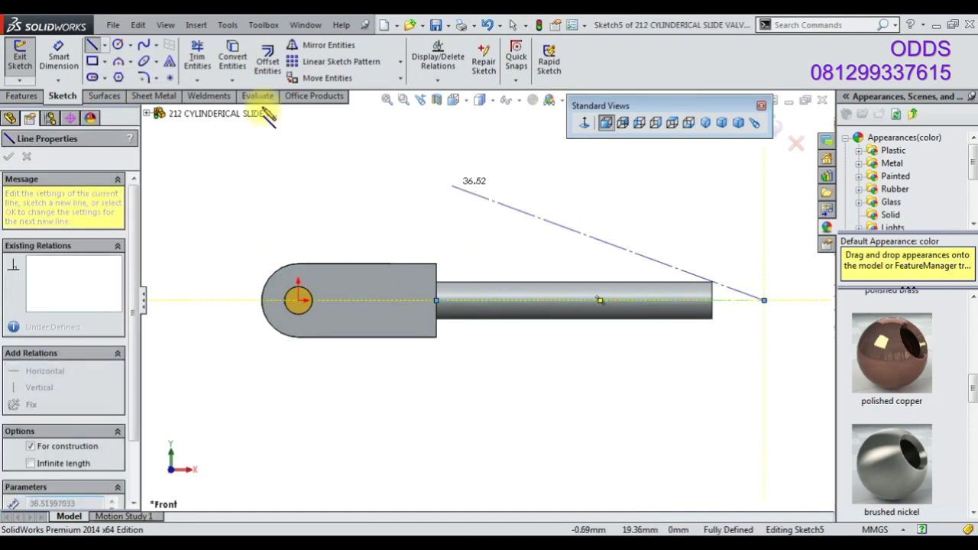
- Draw a stepped line profile with two notches above the centreline
left_click(93, 61)
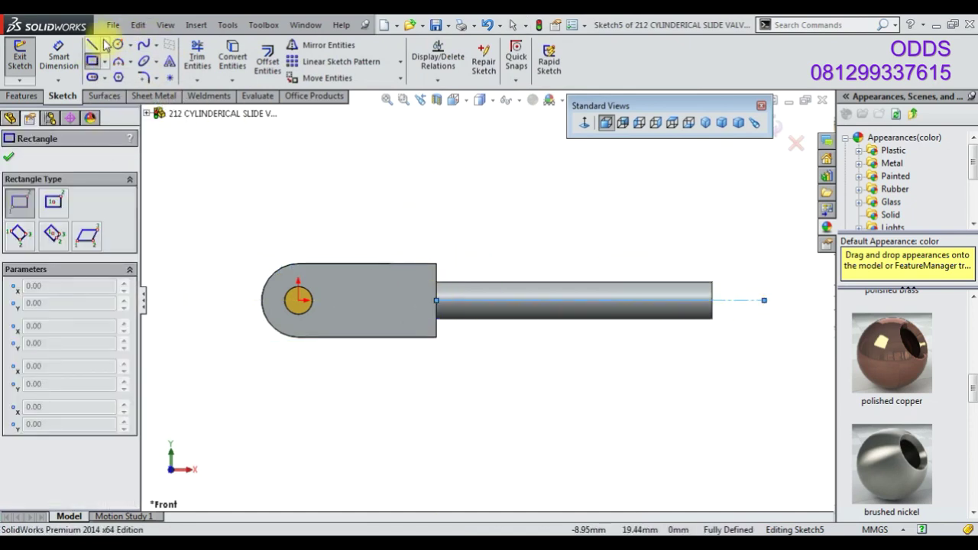
left_click(94, 44)
left_click(466, 299)
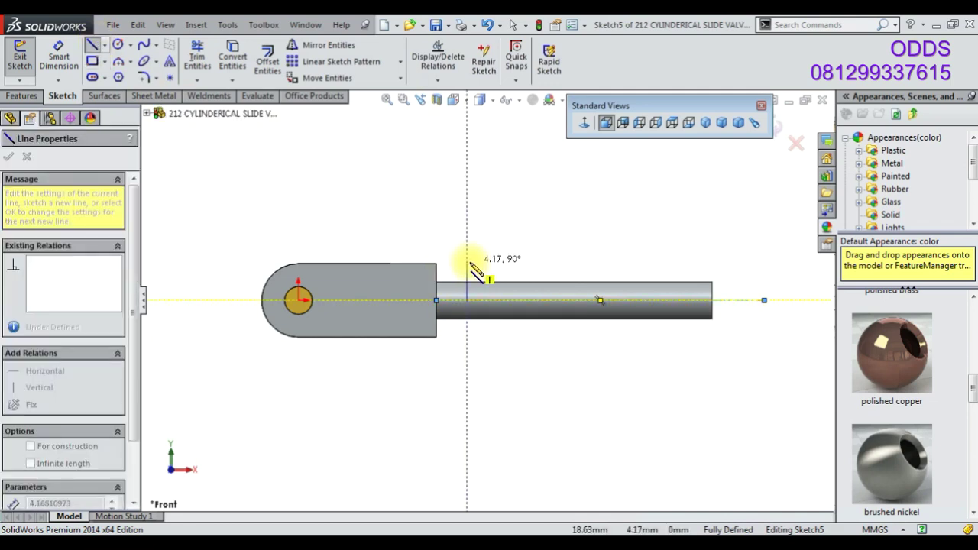
left_click(466, 261)
left_click(546, 261)
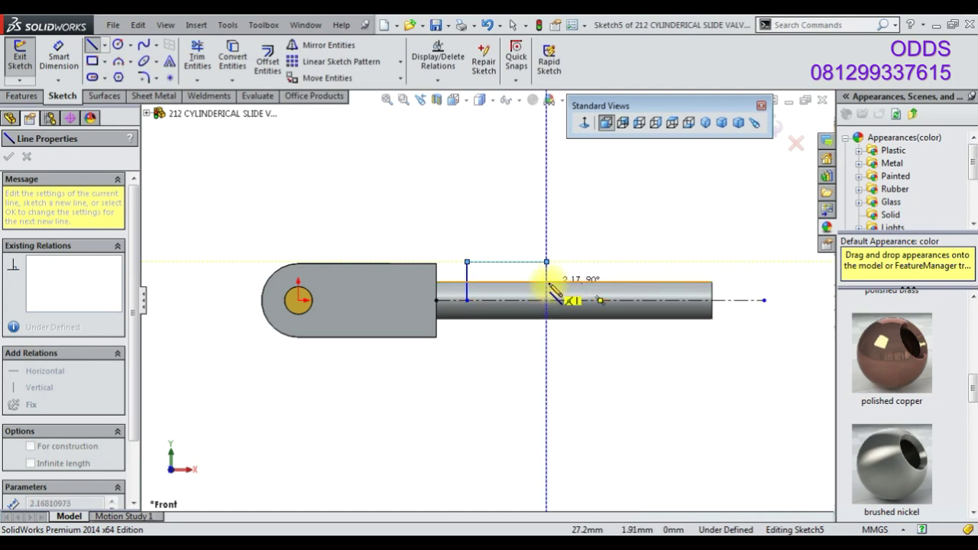
left_click(546, 282)
left_click(582, 282)
left_click(644, 261)
left_click(644, 282)
left_click(673, 282)
left_click(674, 261)
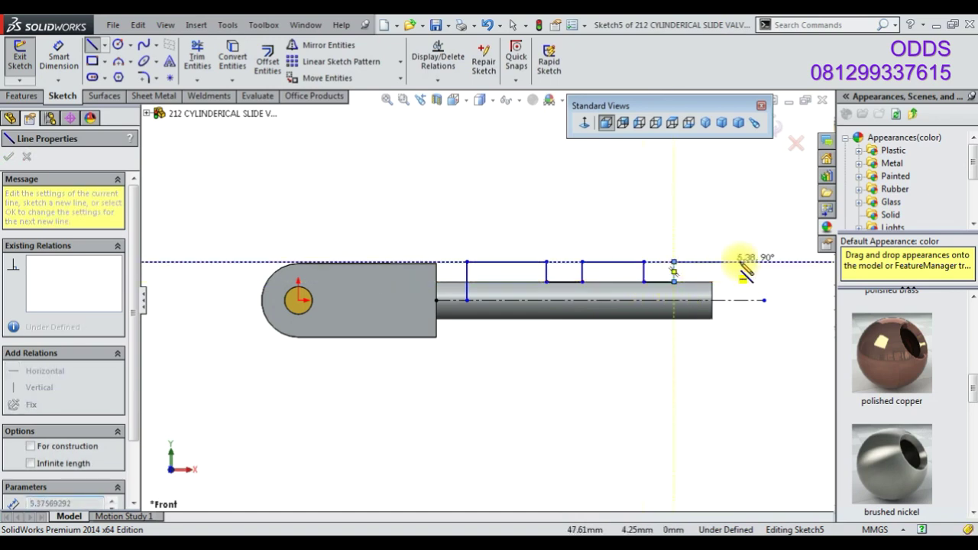
left_click(750, 262)
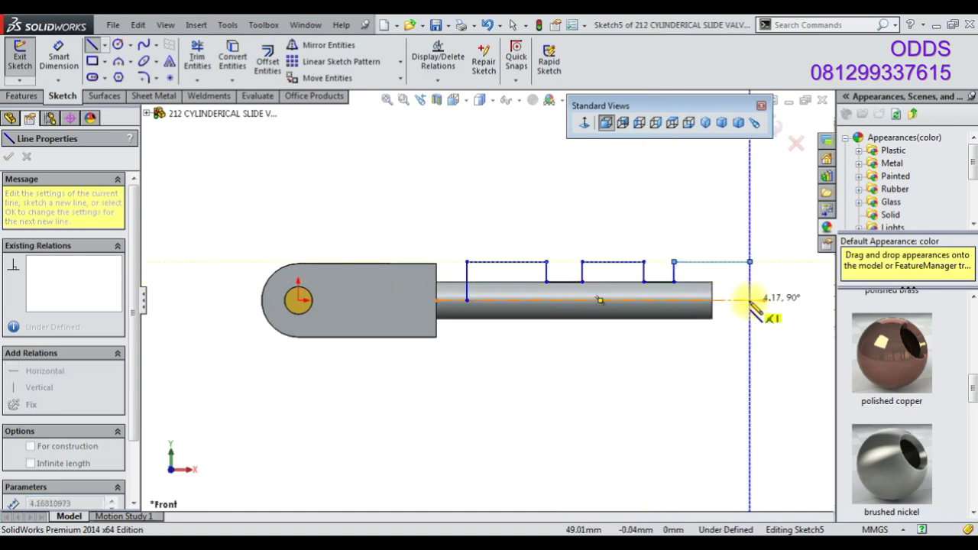
left_click(749, 301)
right_click(588, 178)
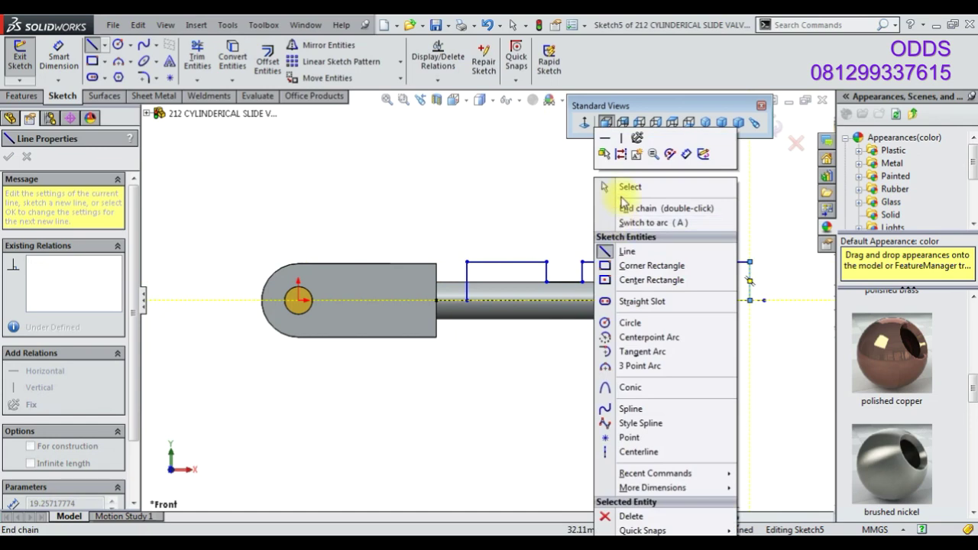
left_click(603, 188)
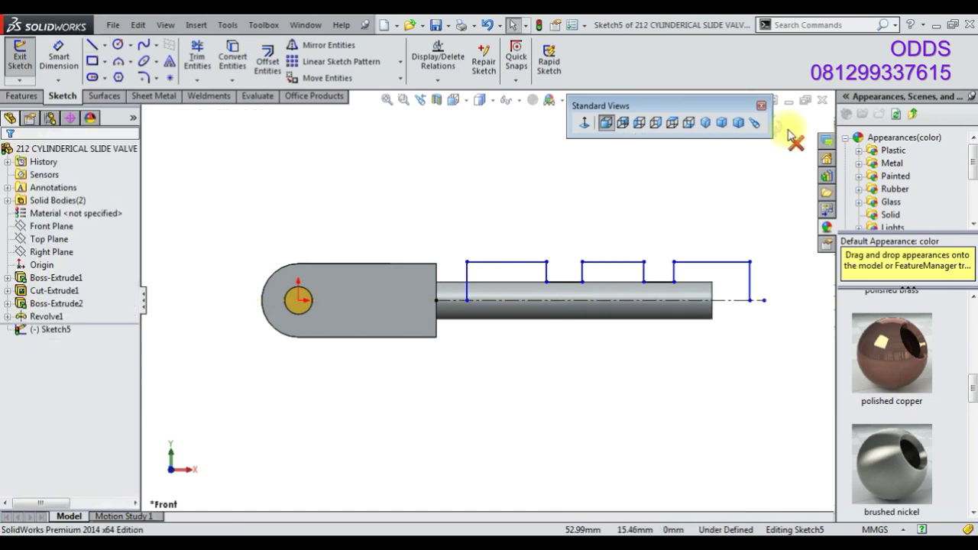
- Delete Boss-Extrude2 and its leftover sketch, then start a new Front Plane sketch
right_click(54, 306)
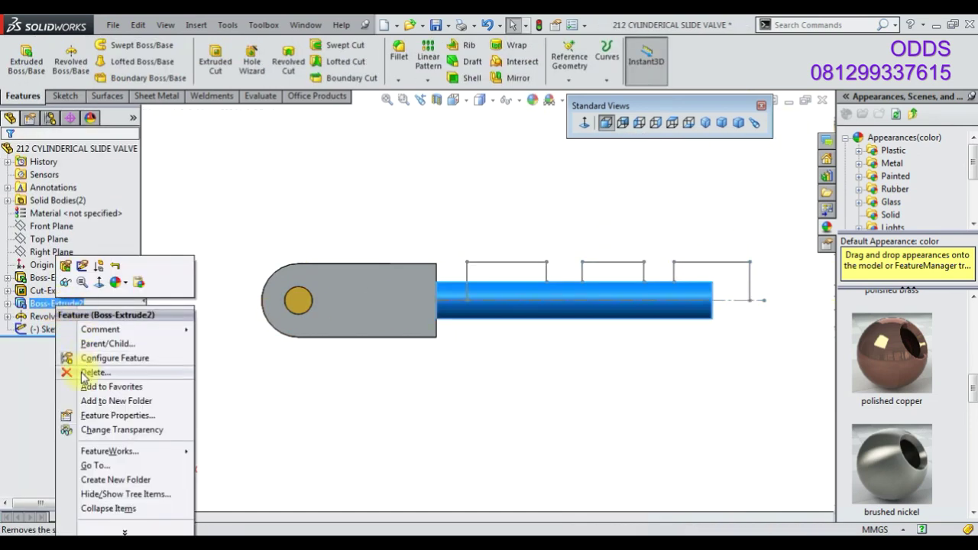
left_click(76, 312)
right_click(44, 303)
left_click(79, 362)
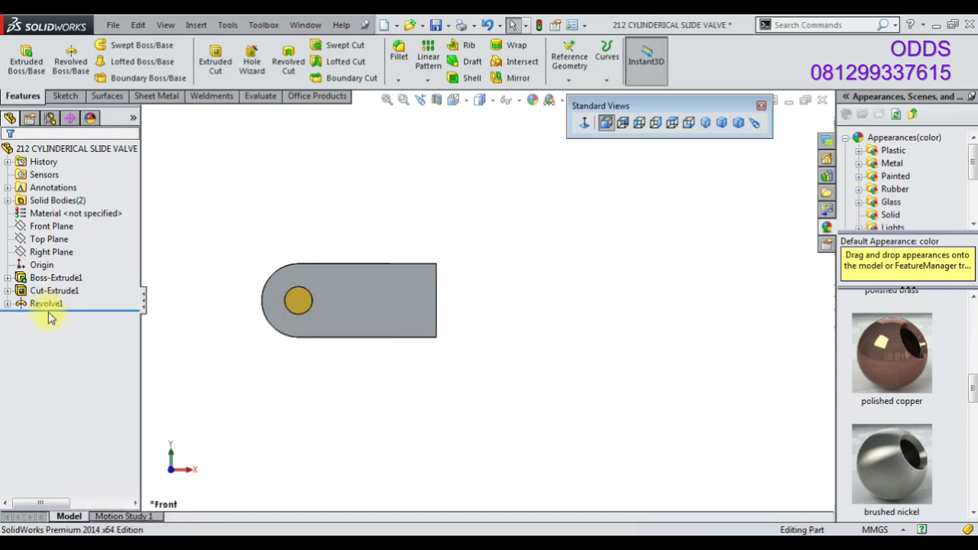
right_click(46, 226)
left_click(58, 214)
left_click(96, 49)
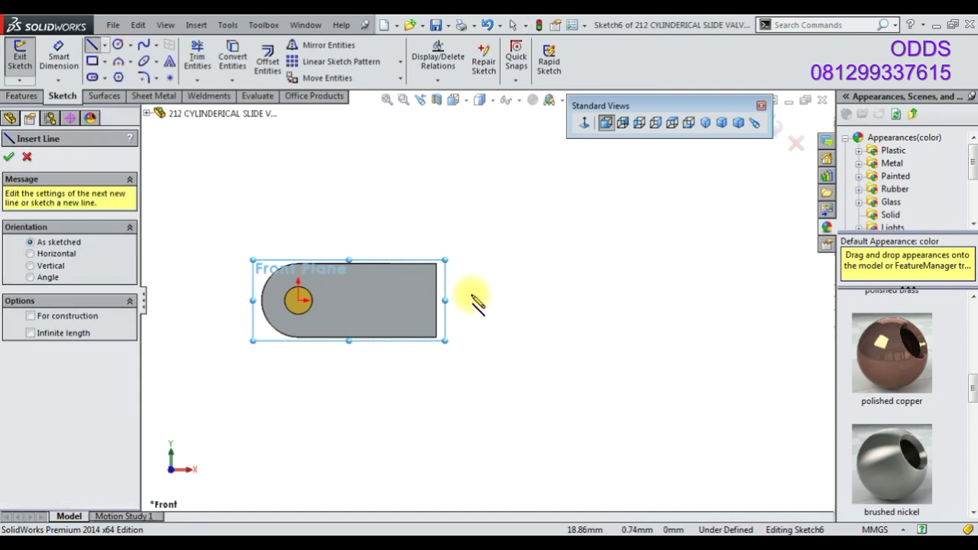
- Draw a closed stepped shaft half-profile with three notches, closed along the centre axis
left_click(436, 299)
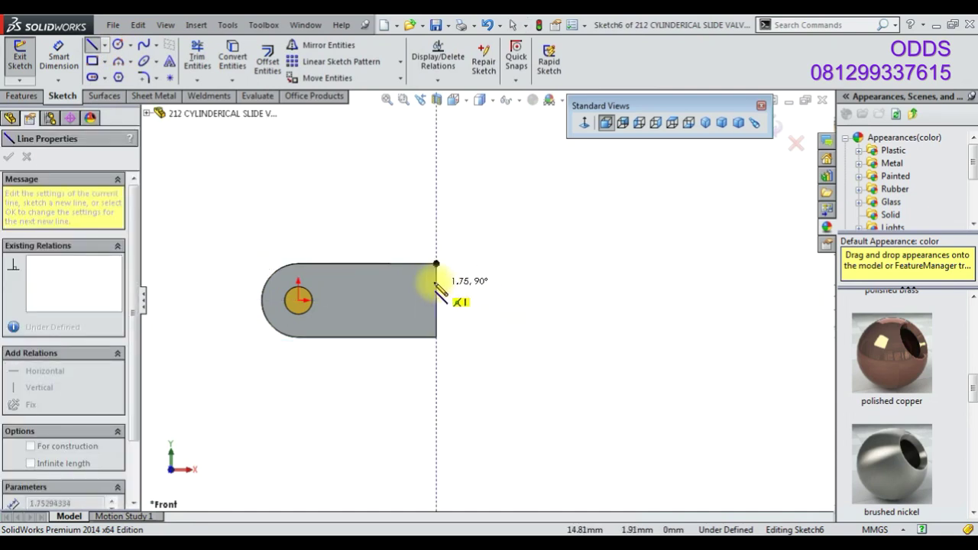
left_click(436, 281)
left_click(479, 281)
left_click(479, 264)
left_click(566, 263)
left_click(566, 281)
left_click(619, 281)
left_click(619, 263)
left_click(715, 263)
left_click(715, 281)
left_click(747, 264)
left_click(793, 264)
left_click(793, 299)
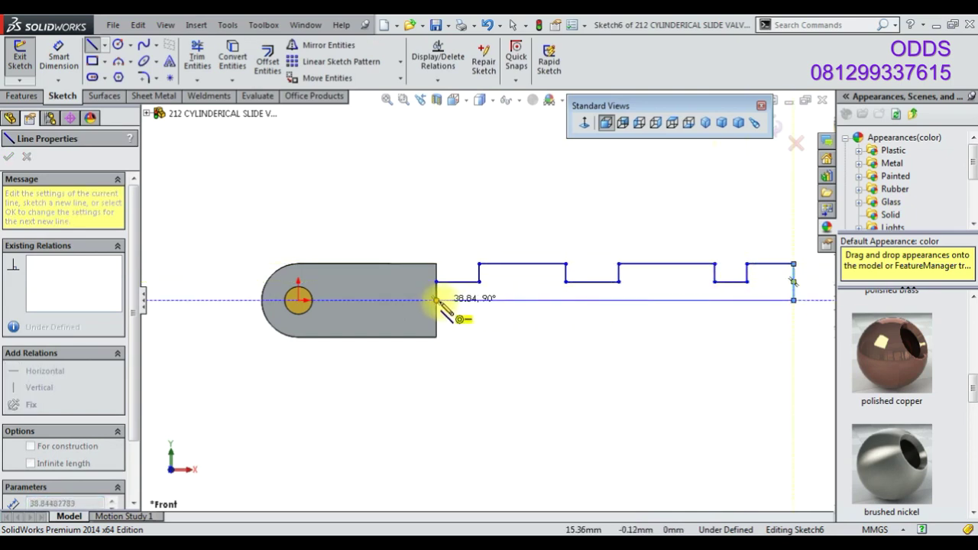
left_click(436, 300)
right_click(405, 233)
left_click(439, 235)
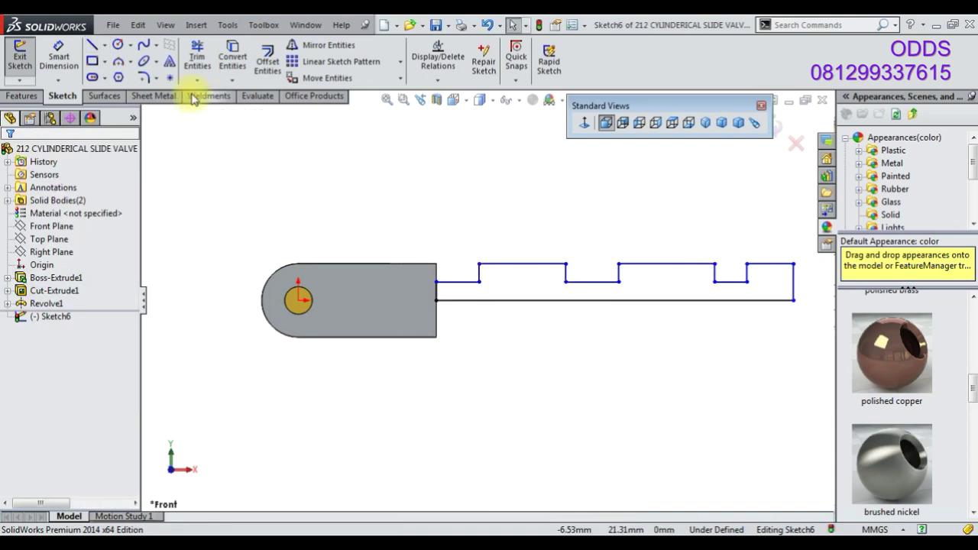
- Dimension the rightmost segment at 7.50 and the short step beside it at 4
left_click(58, 57)
left_click(768, 263)
left_click(774, 248)
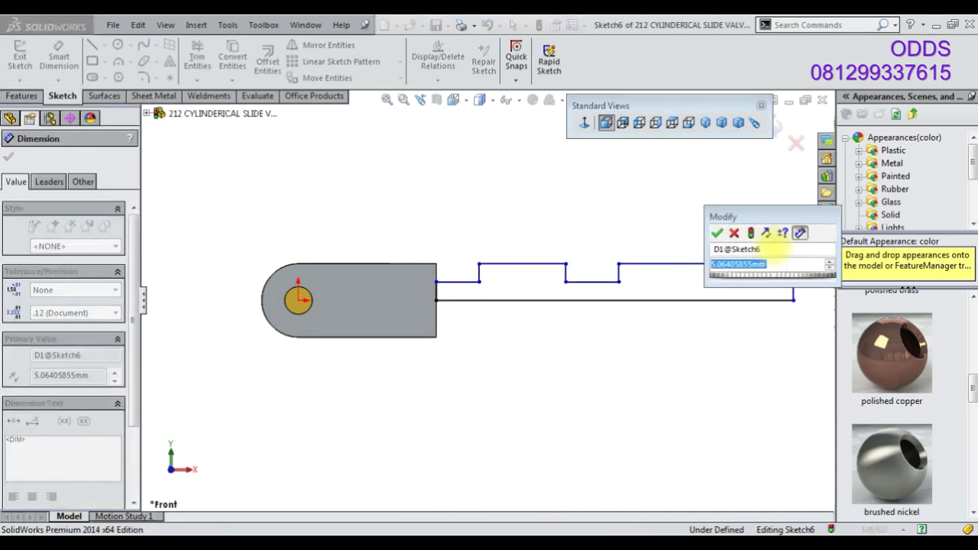
type("7.5")
key("Return")
key("Escape")
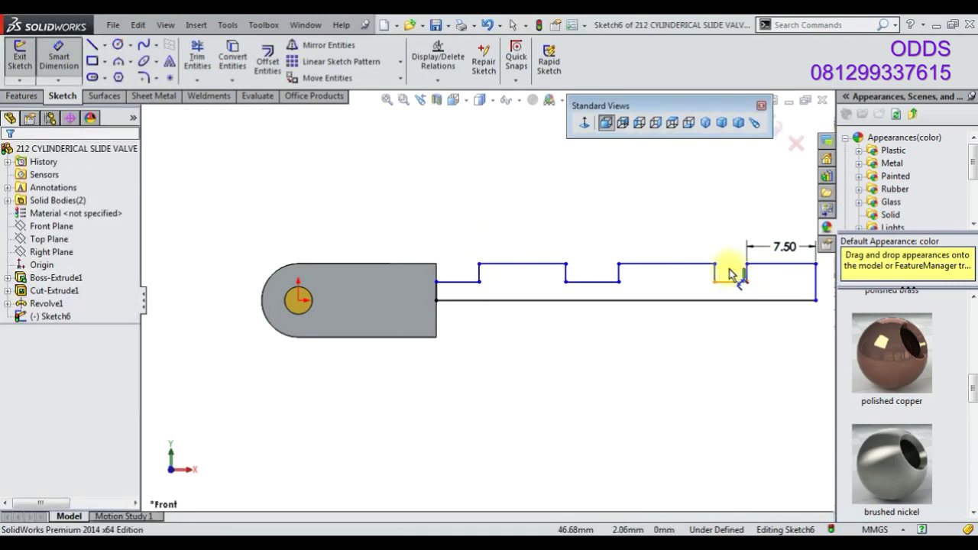
left_click(729, 278)
left_click(731, 231)
type("4")
key("Return")
- Dimension the long upper segment at 17.50 and the lower middle segment at 12
left_click(688, 264)
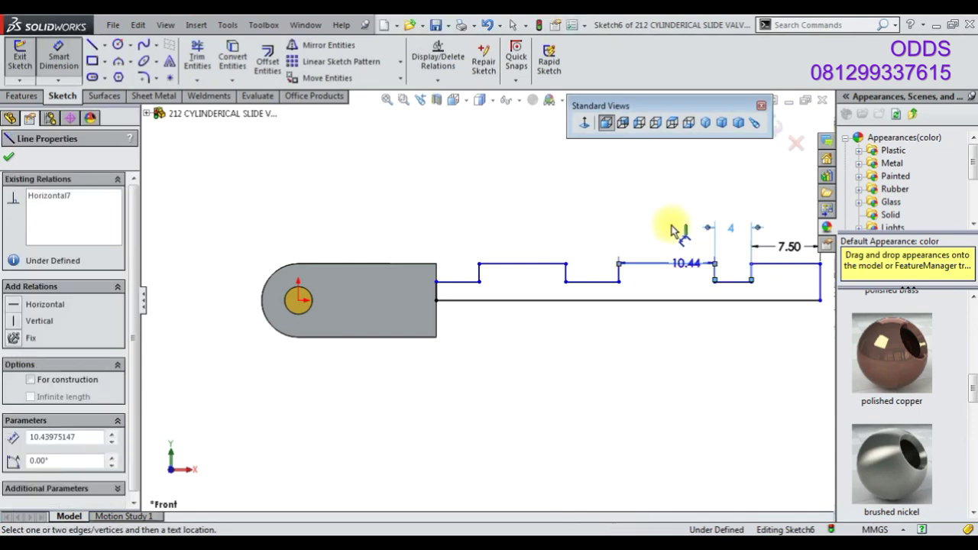
left_click(672, 231)
type("7.5")
key("BackSpace")
key("BackSpace")
key("BackSpace")
type("17.")
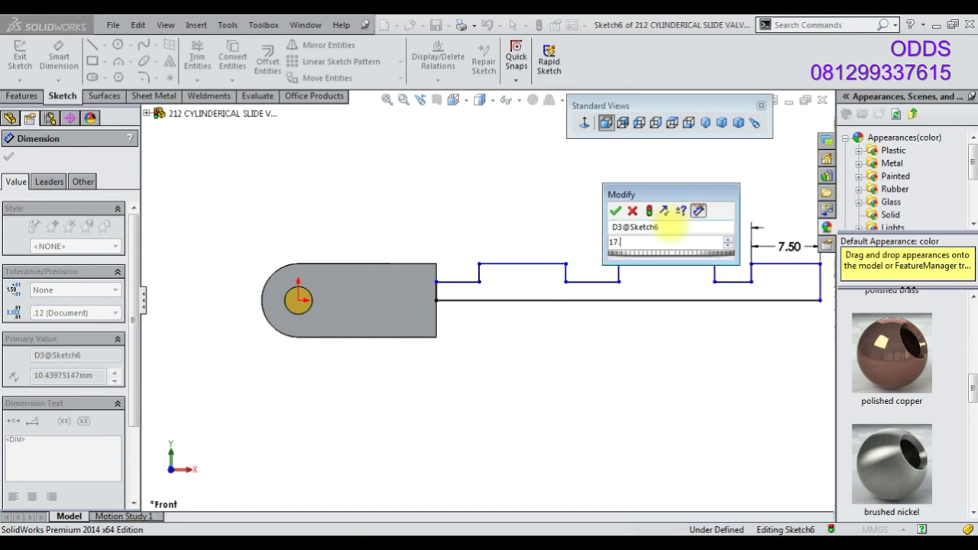
key("Return")
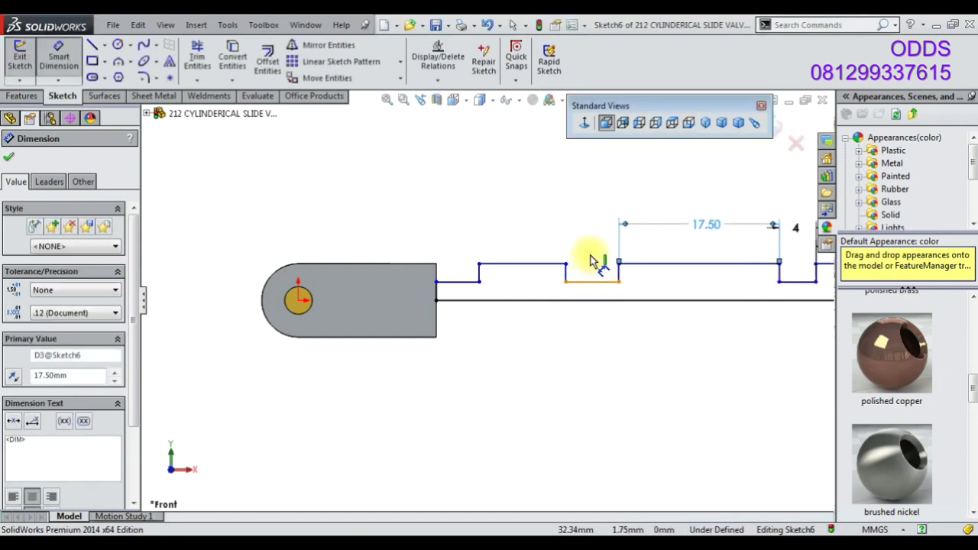
left_click(592, 280)
left_click(587, 229)
type("12")
key("Return")
- Dimension the first long segment at 17.50 and first short step at 4, moving the 4 above the profile
left_click(534, 264)
left_click(530, 220)
left_click(764, 225)
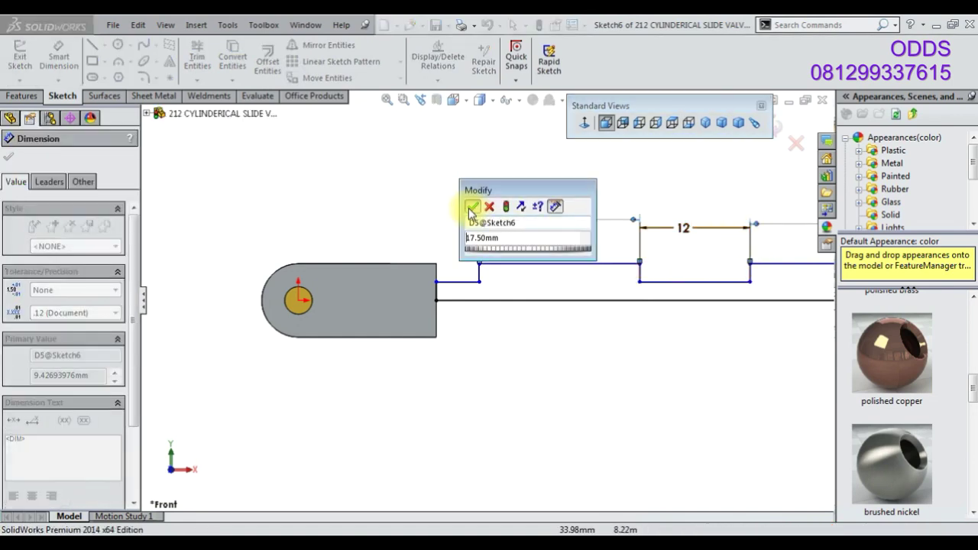
left_click(471, 207)
left_click(462, 281)
left_click(451, 243)
type("4")
key("Return")
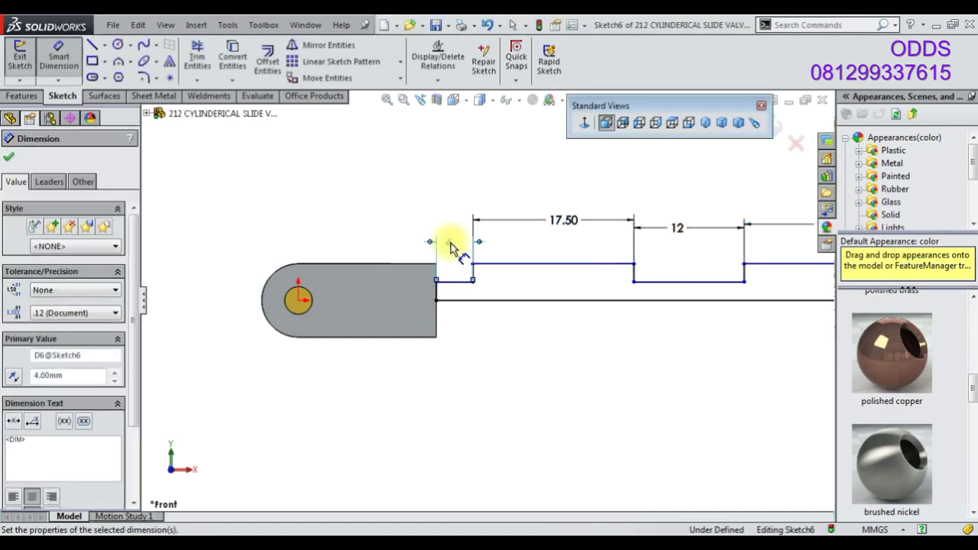
key("Escape")
scroll(397, 210, "up", 2)
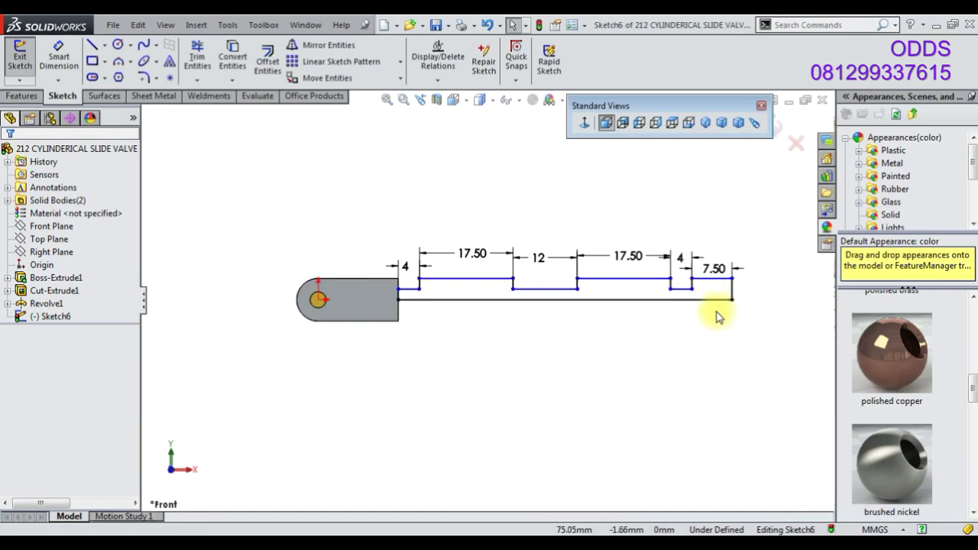
scroll(672, 329, "down", 3)
left_click_drag(283, 229, 287, 192)
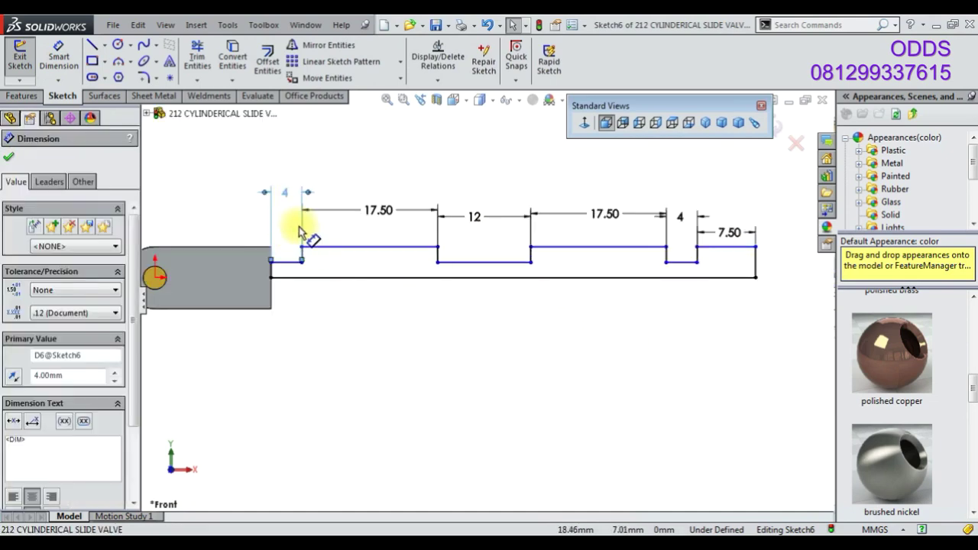
left_click(289, 236)
key("ctrl+b")
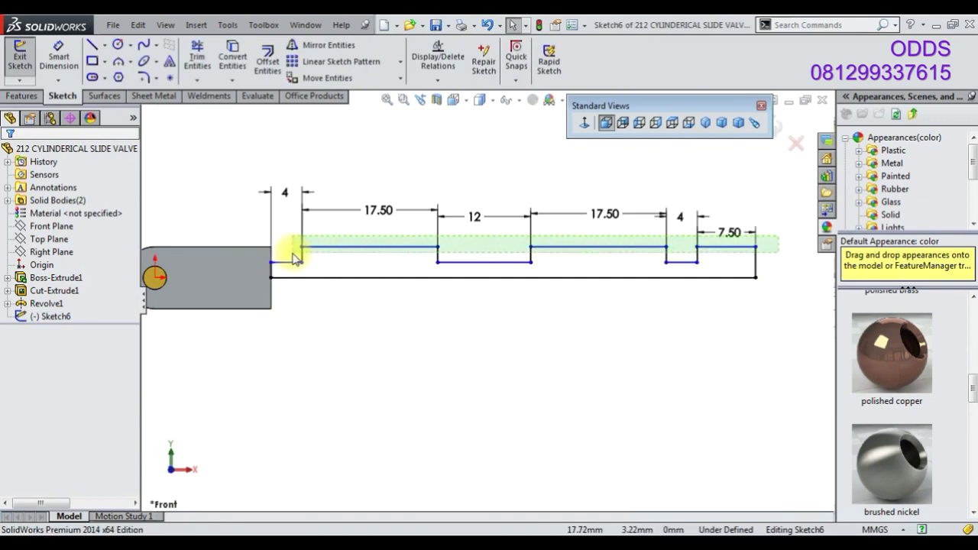
- Box-select the three lower step segments and make them collinear
key("ctrl+a")
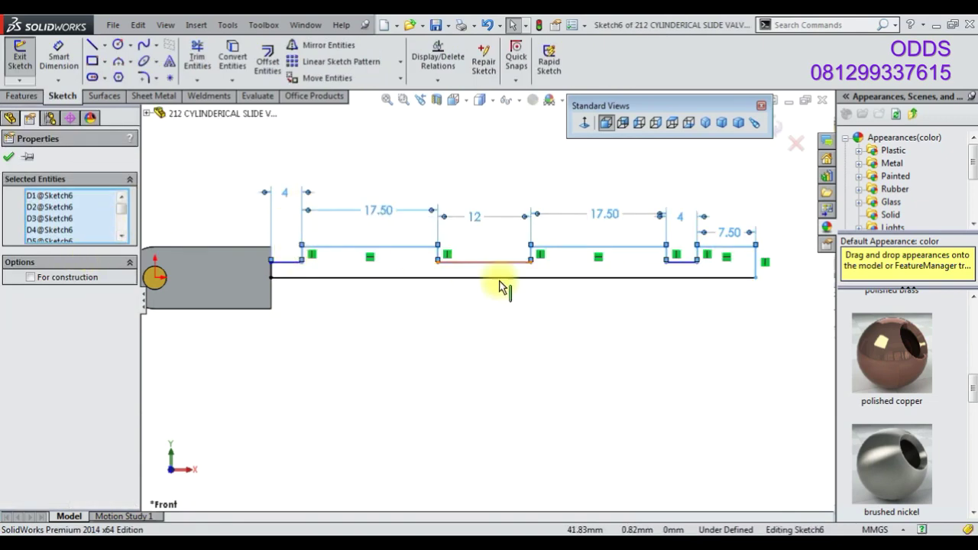
scroll(766, 272, "down", 3)
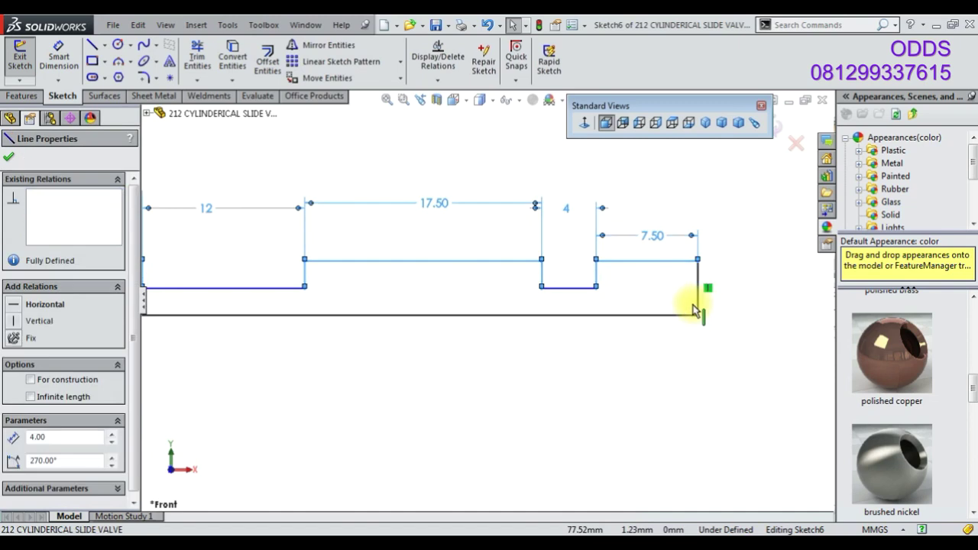
scroll(481, 309, "up", 3)
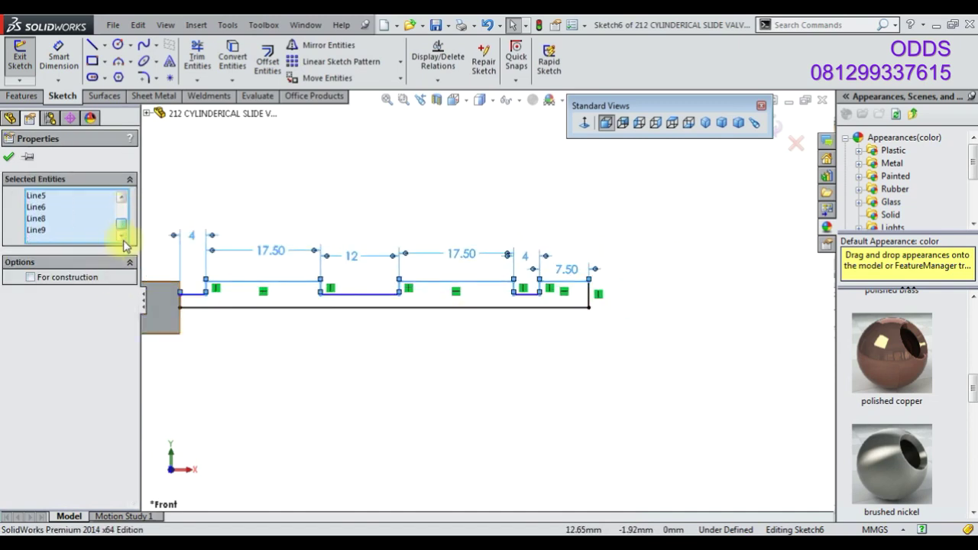
left_click_drag(191, 277, 592, 299)
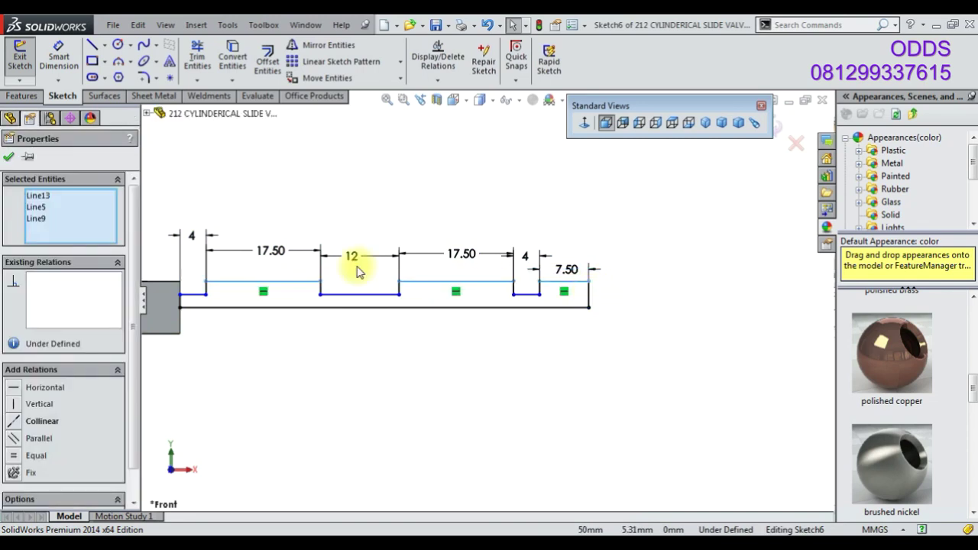
scroll(195, 315, "down", 1)
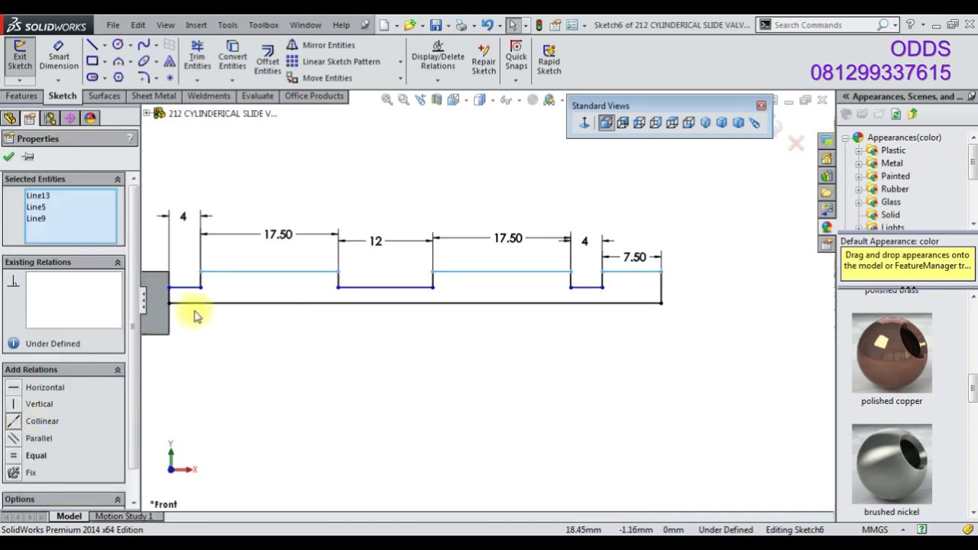
left_click_drag(159, 277, 618, 298)
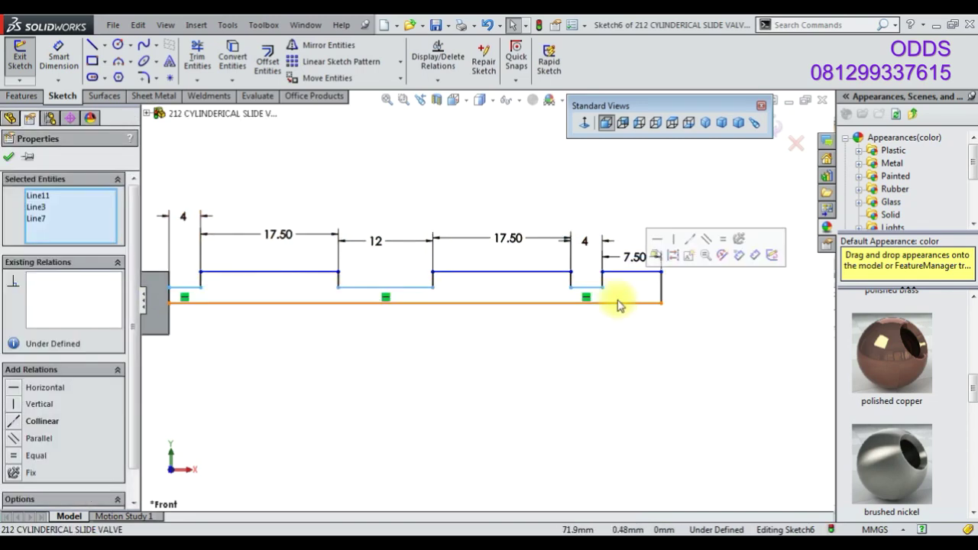
left_click(687, 244)
key("Escape")
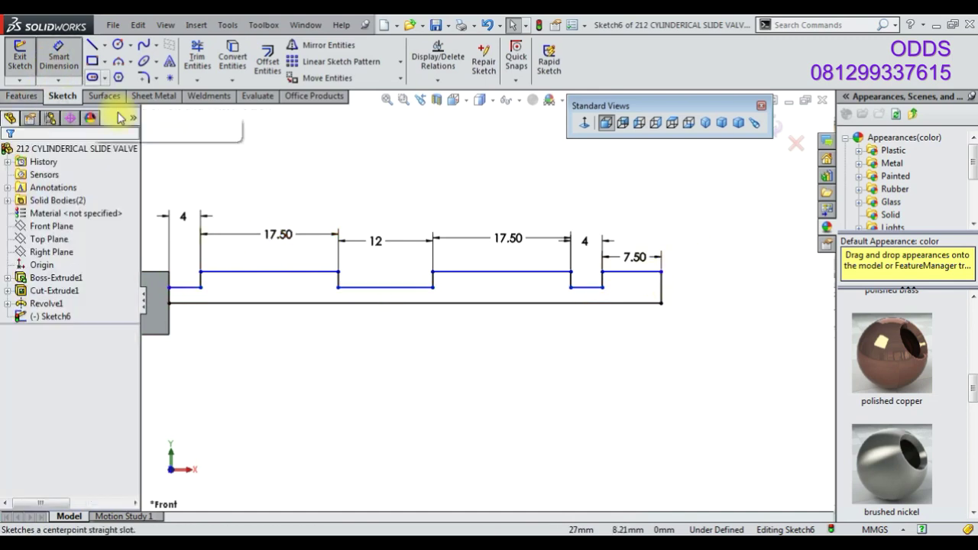
- Convert the bottom line to a centerline and add an 8 diameter for the rightmost top segment
right_click(195, 186)
left_click(220, 223)
left_click(265, 303)
left_click(315, 264)
left_click(633, 272)
left_click(657, 304)
left_click(639, 323)
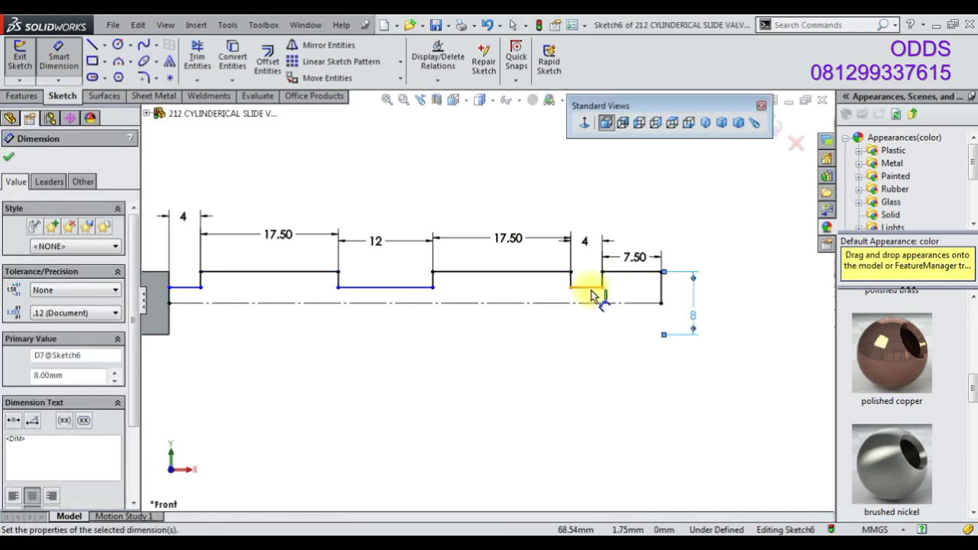
- Add a 4 diameter for the small right step about the centerline, placed beside the 8
left_click(585, 287)
left_click(679, 303)
left_click(688, 317)
type("4")
key("Return")
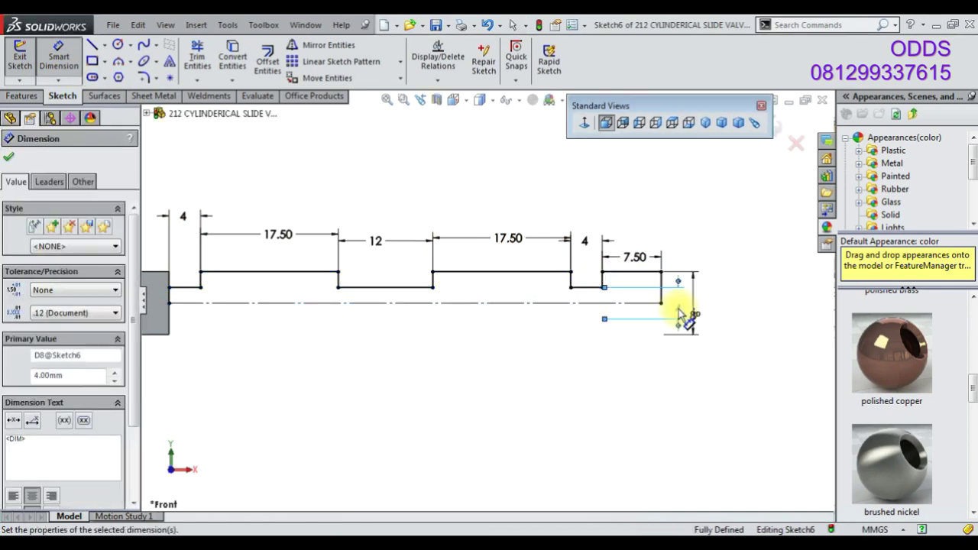
left_click_drag(680, 313, 721, 305)
left_click(529, 366)
key("f")
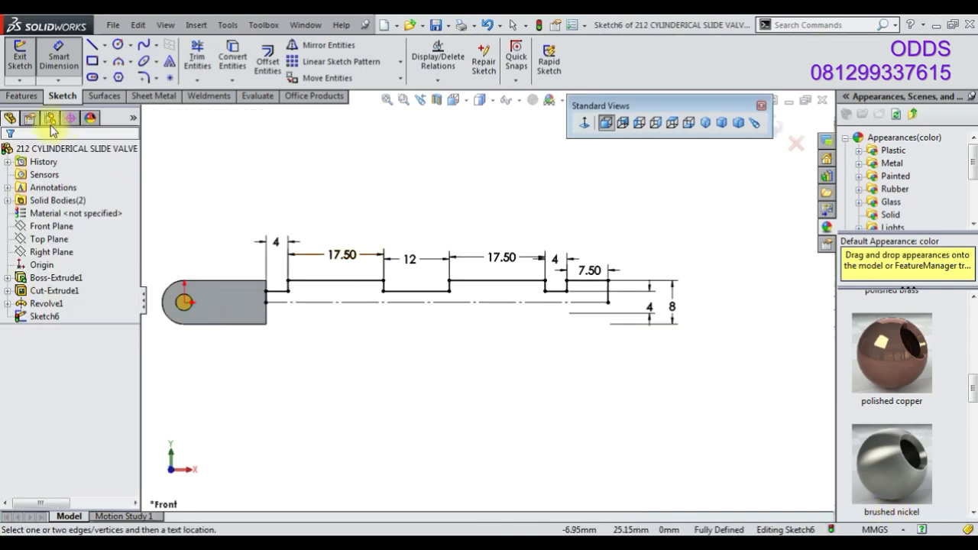
- Revolve the shaft sketch around the centerline into a solid, auto-closing the open profile
left_click(22, 96)
left_click(70, 61)
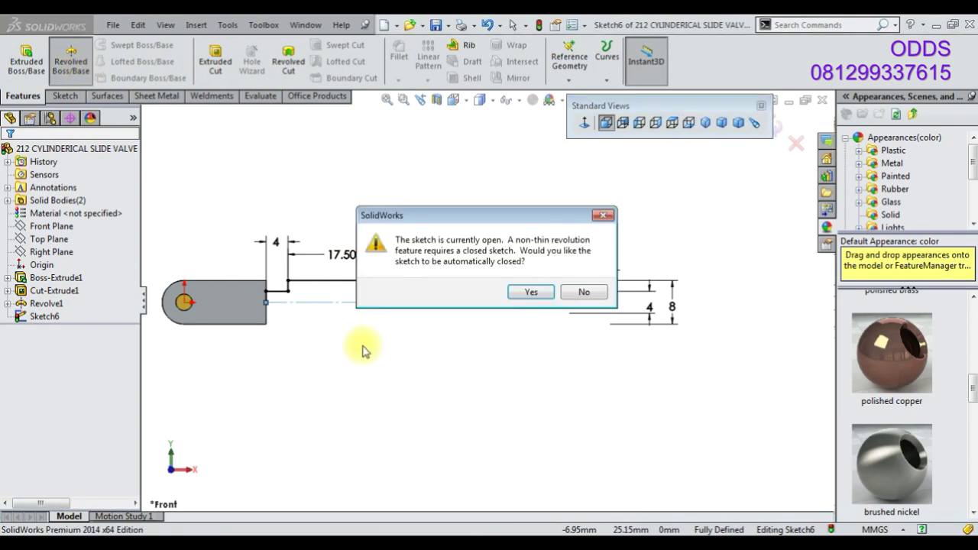
left_click(539, 294)
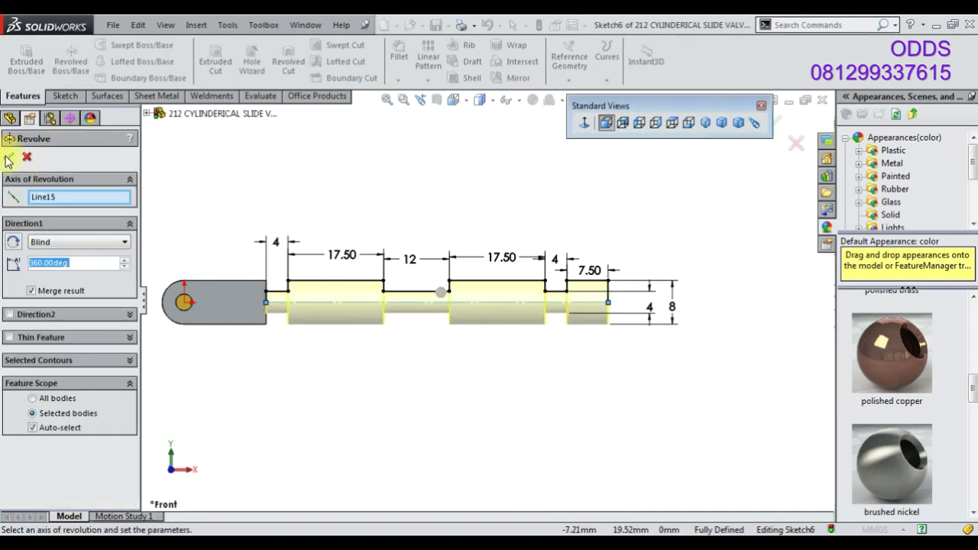
key("Return")
left_click(718, 124)
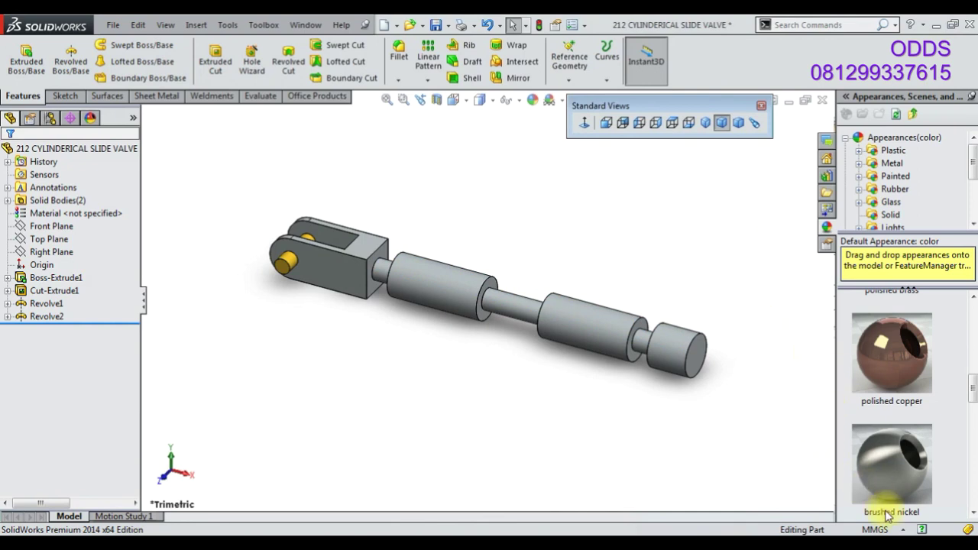
- Change Revolve2's neck dimension from 4 to 4.5 and rebuild
left_click(531, 313)
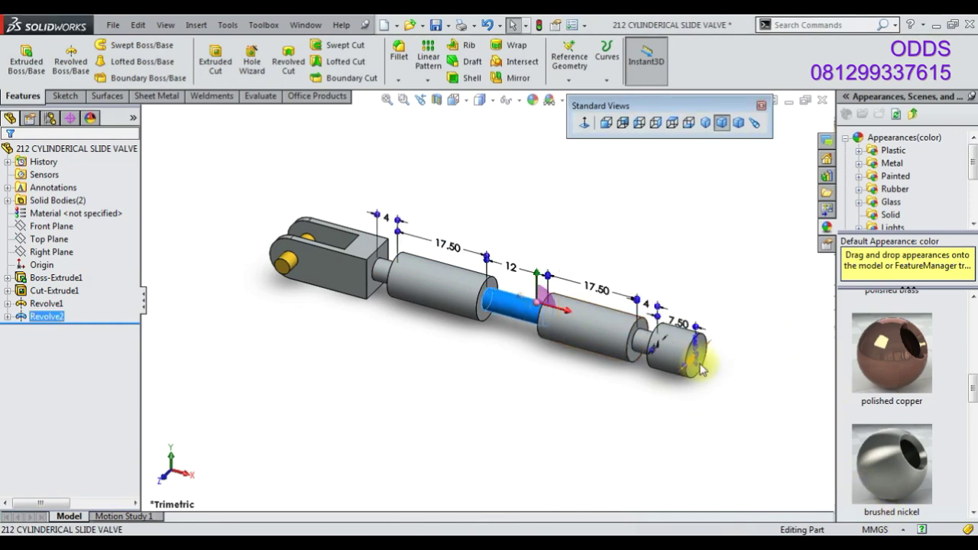
scroll(718, 324, "down", 2)
scroll(730, 334, "down", 2)
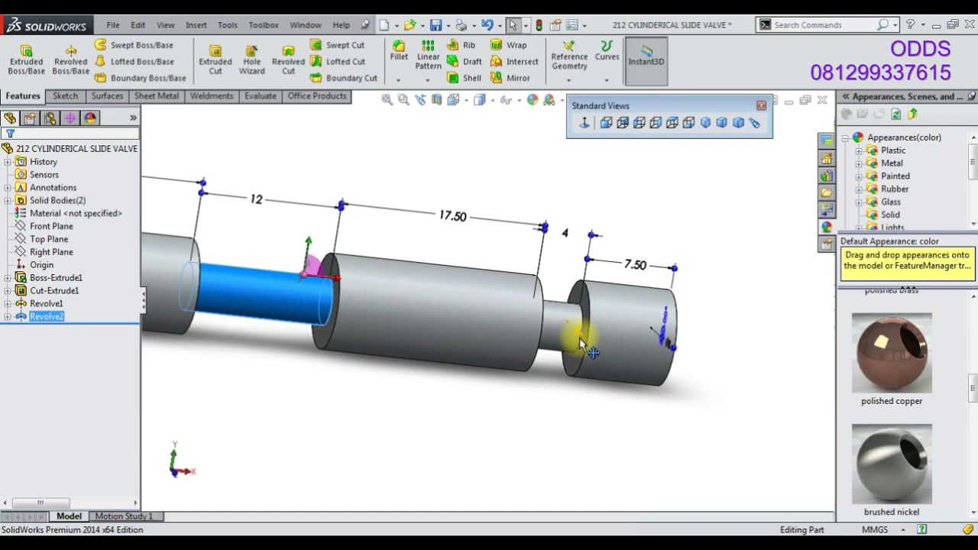
left_click(580, 347)
scroll(565, 329, "down", 3)
left_click(495, 266)
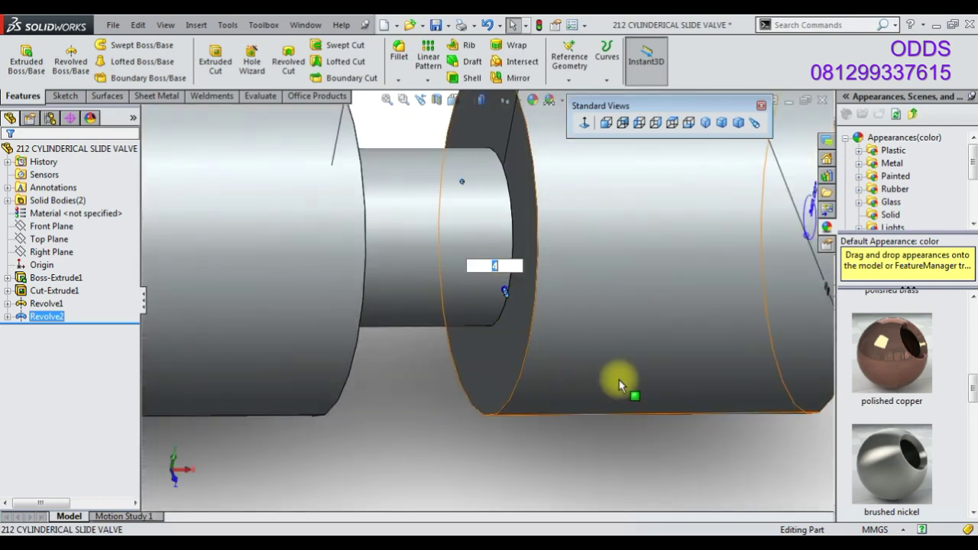
type("4.5")
key("Return")
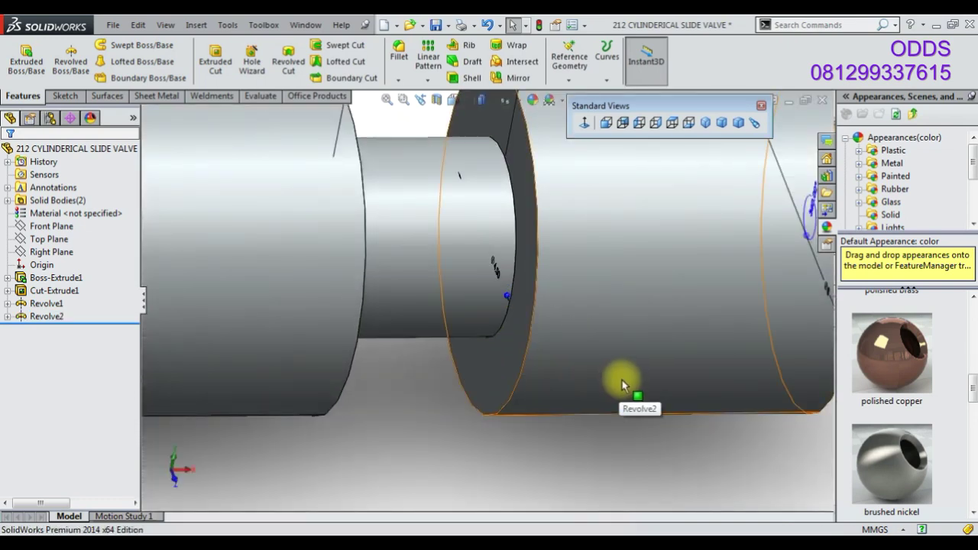
- Clear the selection and reorient the shaft to a trimetric view
left_click(622, 379)
scroll(581, 367, "up", 3)
key("Escape")
scroll(480, 371, "up", 2)
scroll(427, 351, "up", 2)
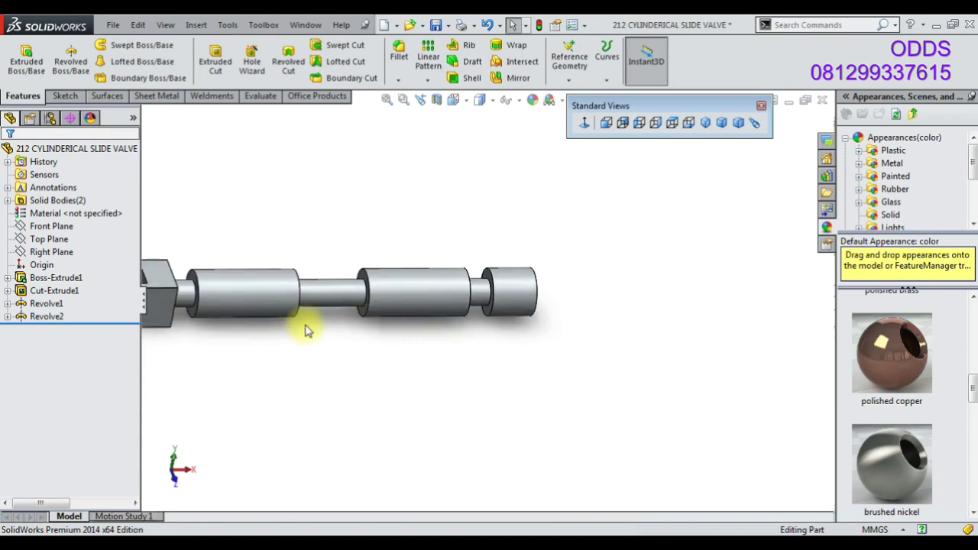
middle_click_drag(304, 330, 601, 198)
left_click(721, 125)
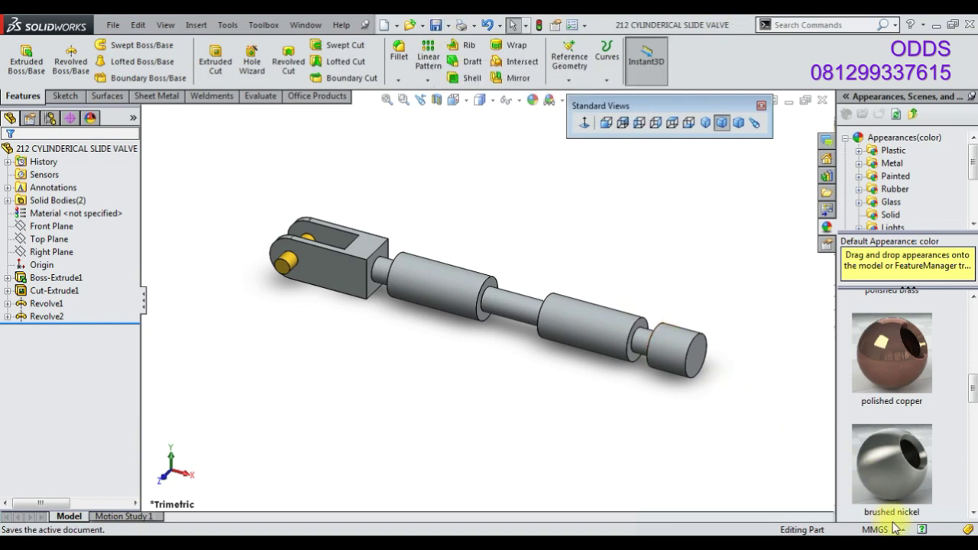
- Create a new part with a plain white scene and start a sketch on Front Plane
left_click(384, 25)
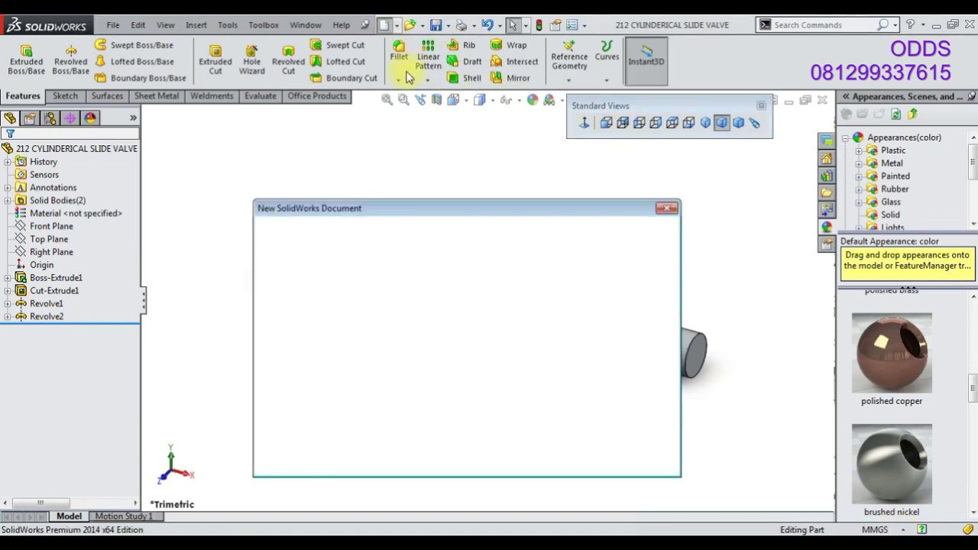
left_click(510, 459)
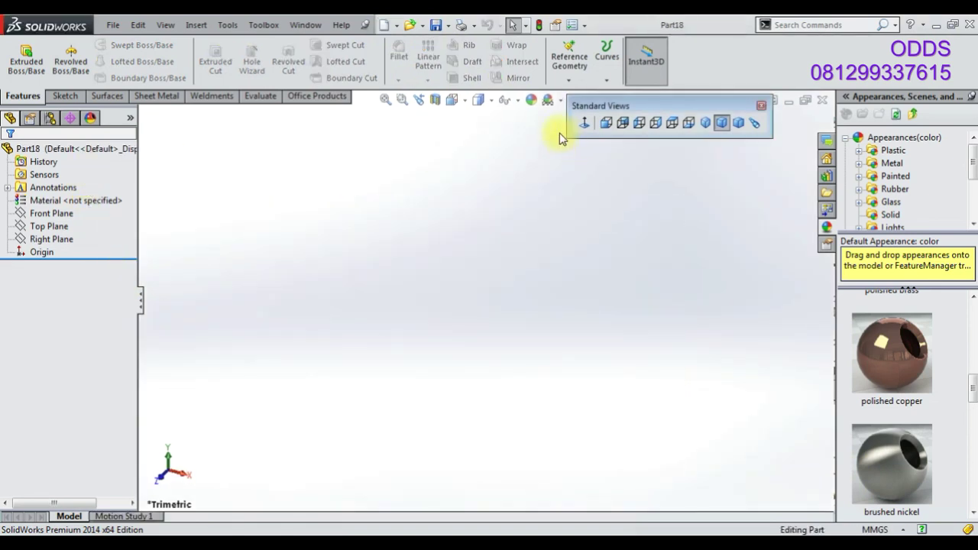
left_click(560, 100)
left_click(563, 130)
right_click(50, 213)
left_click(58, 197)
- Draw two concentric circles at the origin and two concentric circles level to the right
left_click(117, 44)
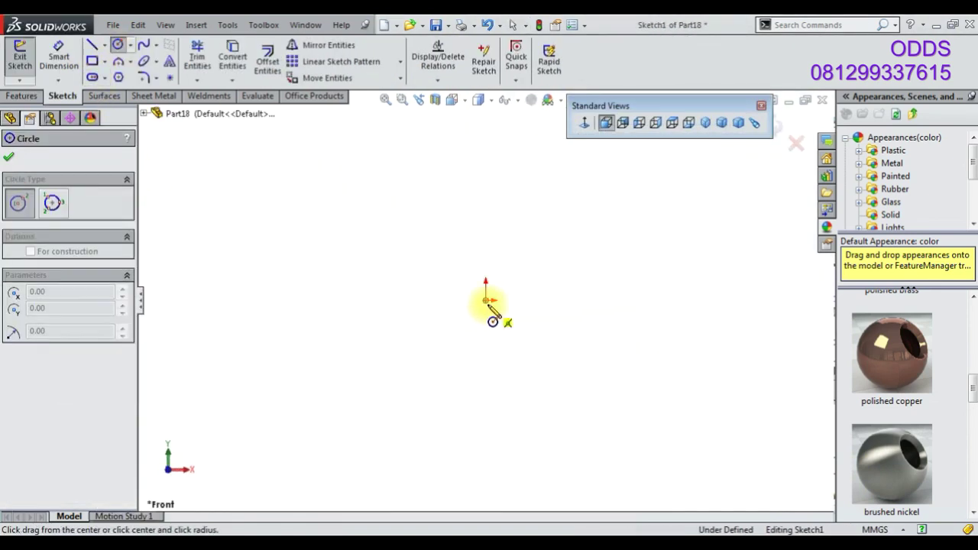
left_click(486, 301)
left_click(486, 300)
left_click(454, 355)
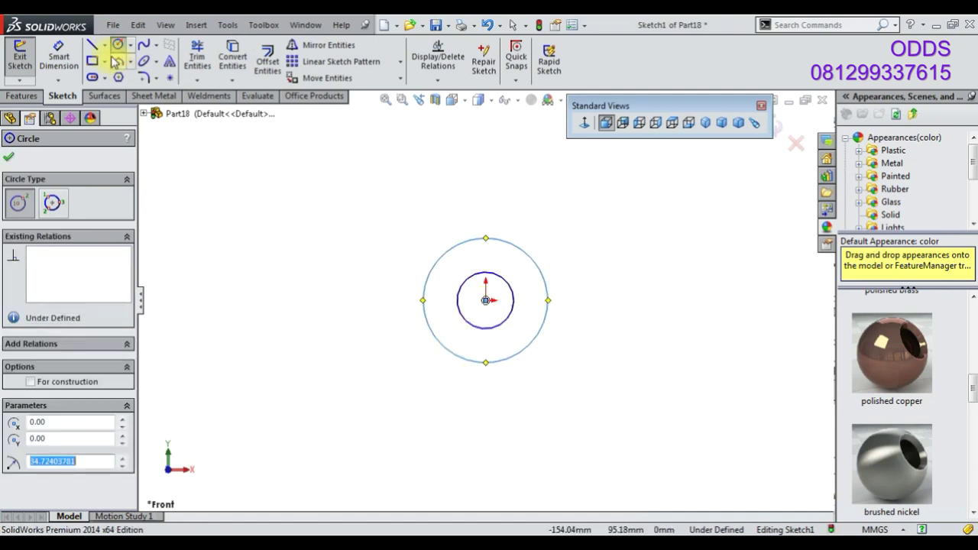
key("z")
key("z")
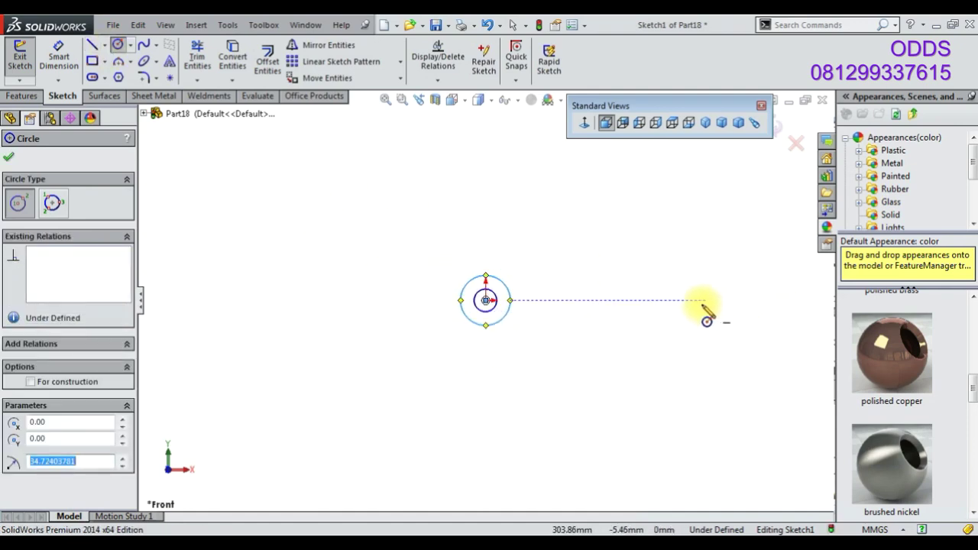
left_click(662, 301)
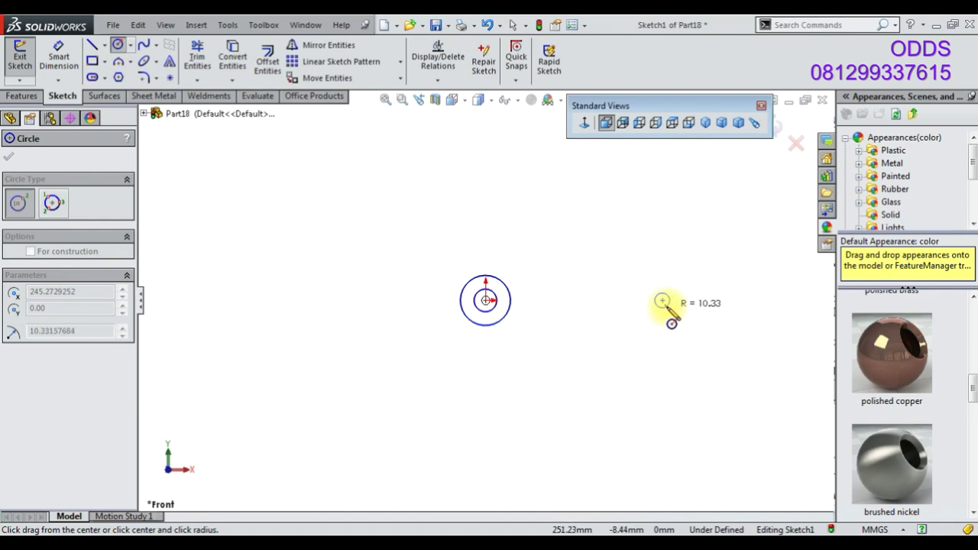
left_click(667, 307)
scroll(620, 302, "down", 3)
left_click(612, 300)
left_click(629, 322)
- Draw a horizontal centerline joining the left and right circle centres
left_click(105, 45)
left_click(113, 77)
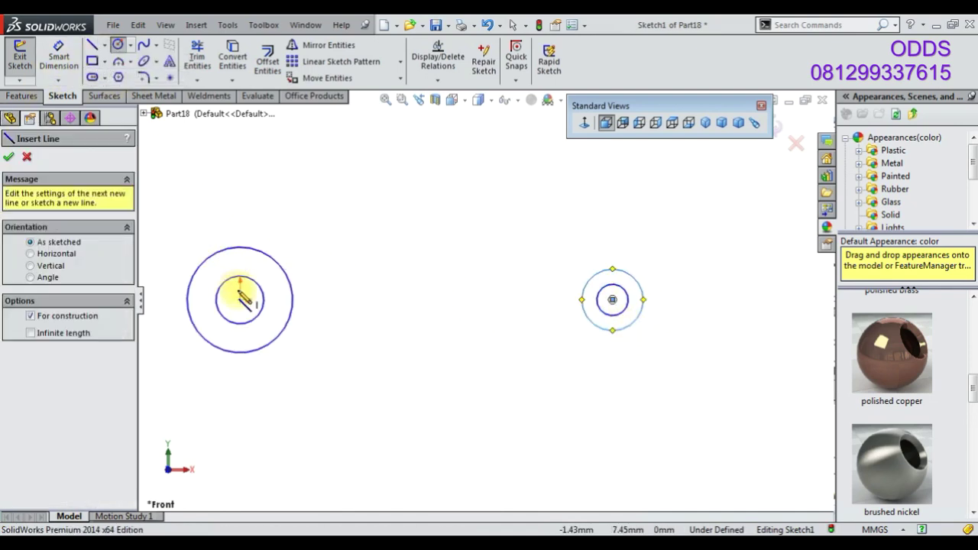
left_click(243, 300)
left_click(612, 300)
right_click(390, 240)
left_click(415, 178)
left_click(401, 298)
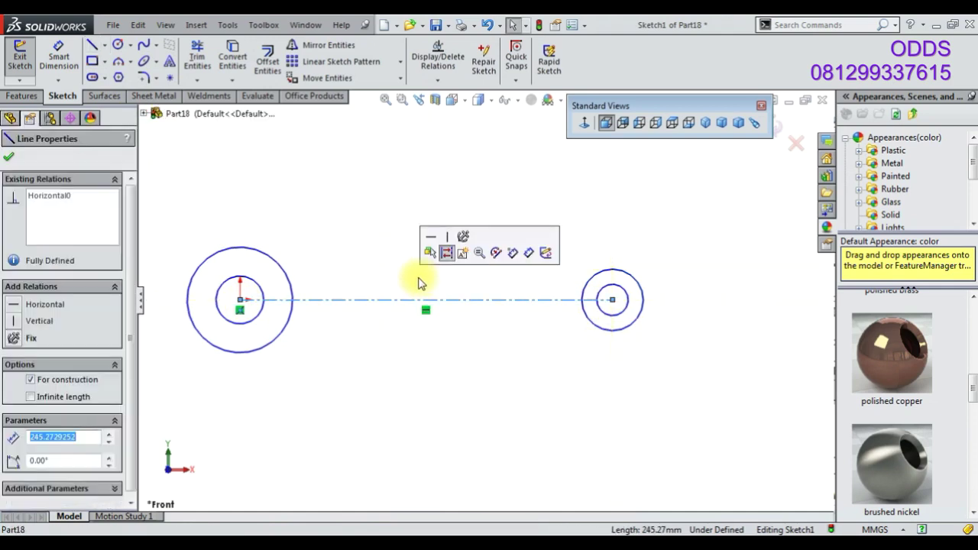
left_click(362, 279)
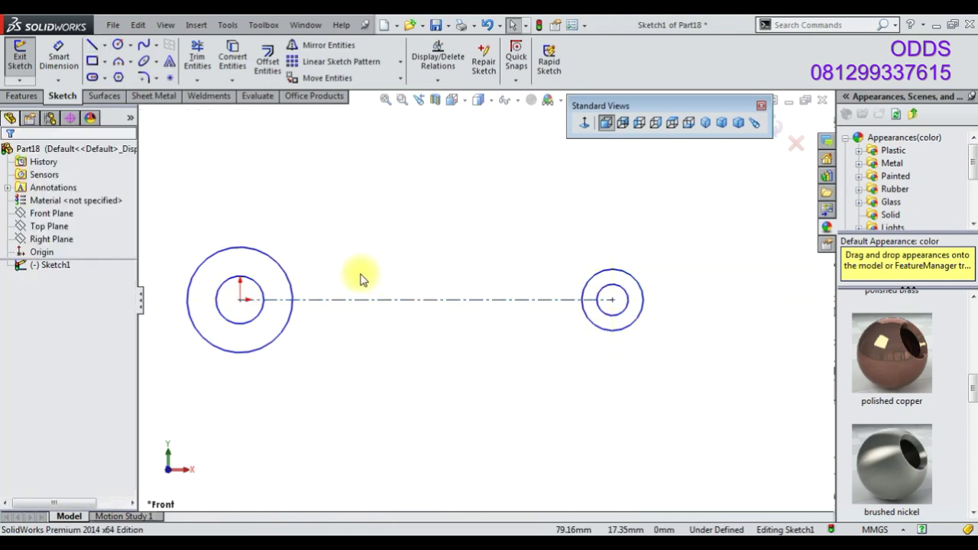
- Draw a corner-rectangle arm from beside the left circles to the right bore centre
left_click(93, 61)
left_click(165, 207)
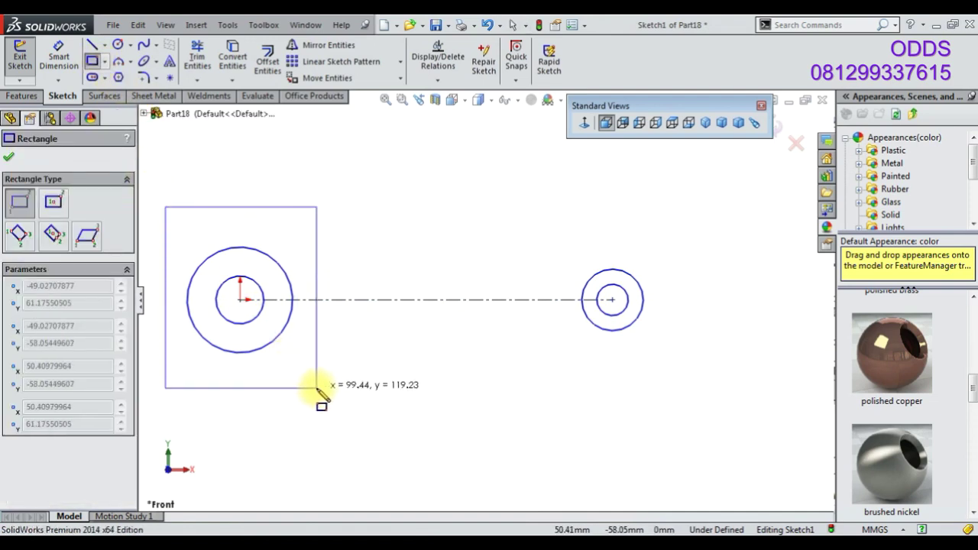
left_click(317, 388)
key("z")
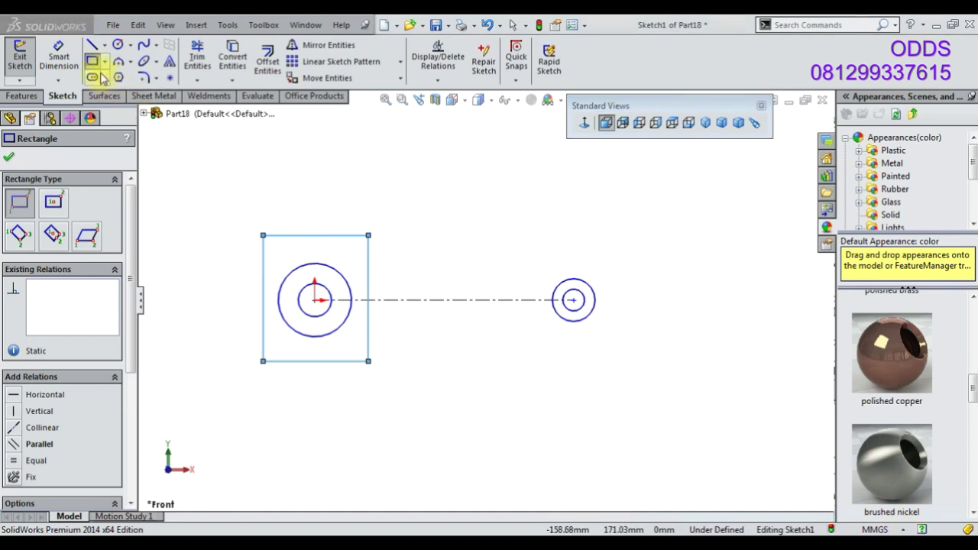
left_click(378, 280)
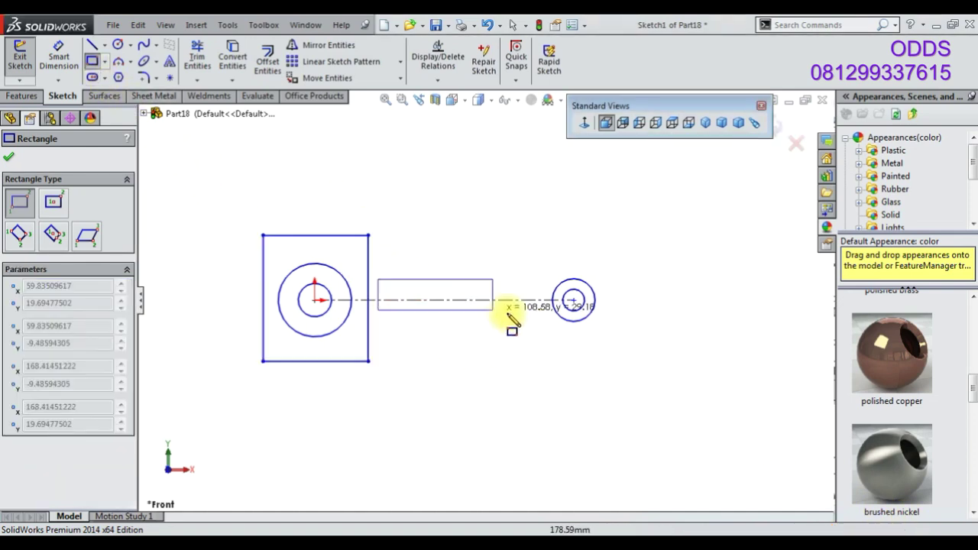
left_click(575, 322)
right_click(228, 164)
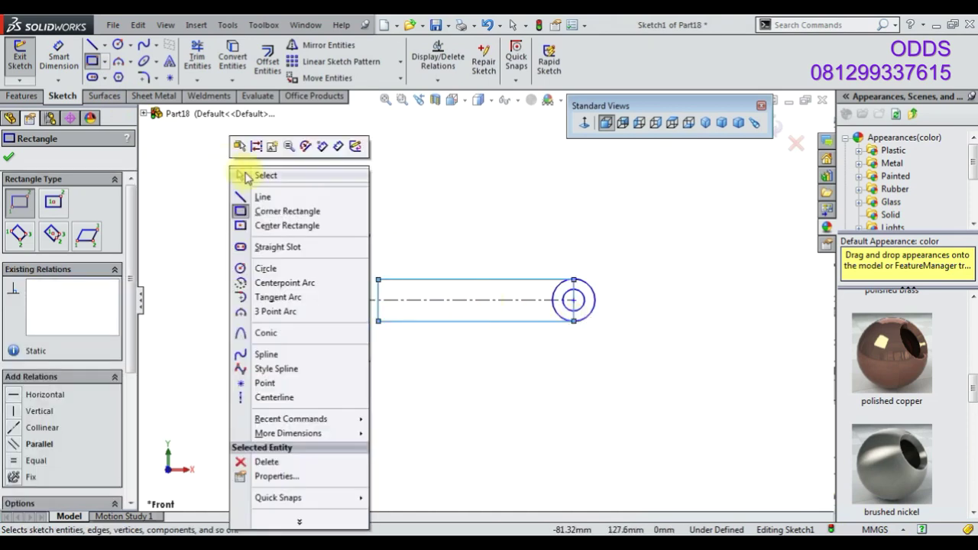
left_click(262, 175)
- Delete the four edges of the stray square rectangle
left_click(288, 237)
key("Delete")
left_click(369, 283)
key("Delete")
left_click(320, 361)
key("Delete")
left_click(264, 337)
key("Delete")
- Dimension the distance between the bore centres as 81
left_click(58, 60)
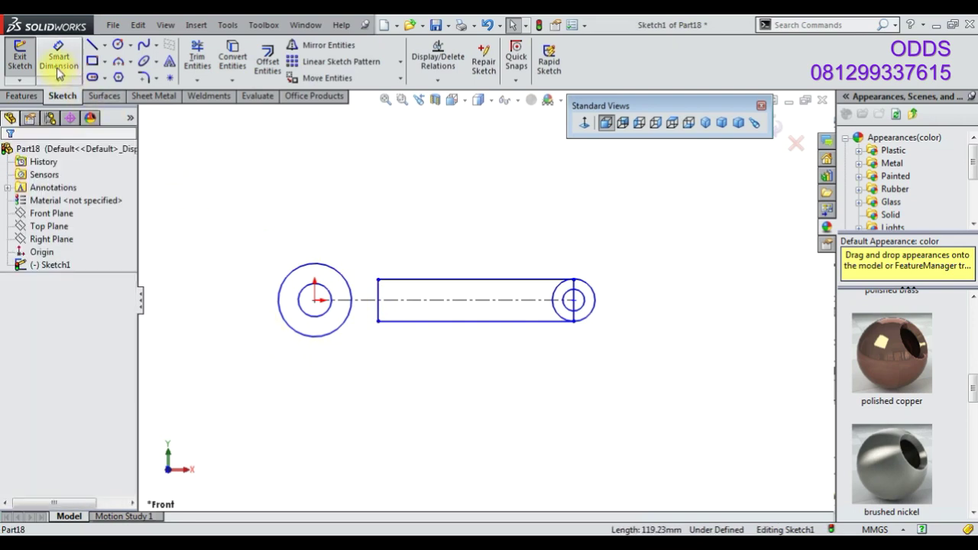
left_click(448, 299)
left_click(447, 413)
type("81")
key("Return")
right_click(501, 229)
left_click(527, 218)
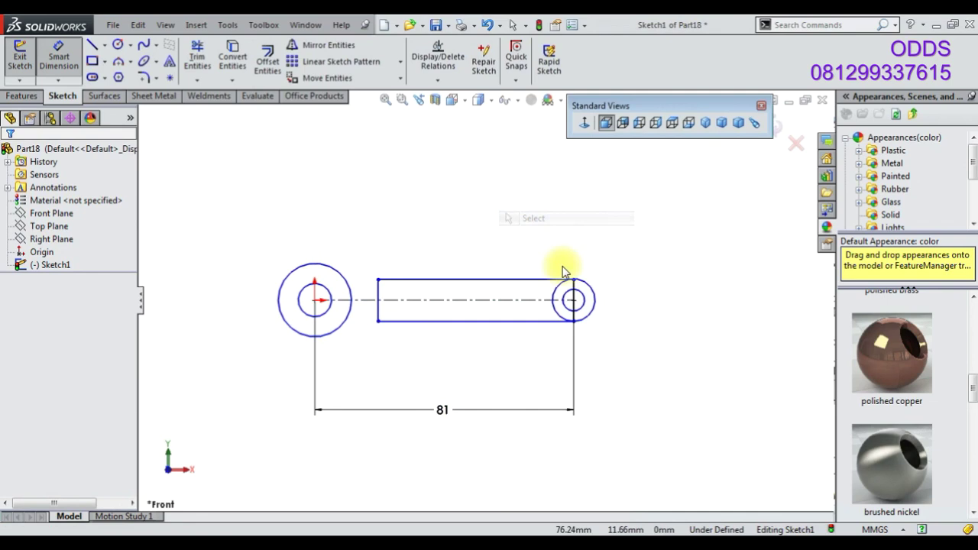
scroll(567, 306, "up", 3)
left_click(564, 313)
key("Escape")
scroll(527, 306, "down", 3)
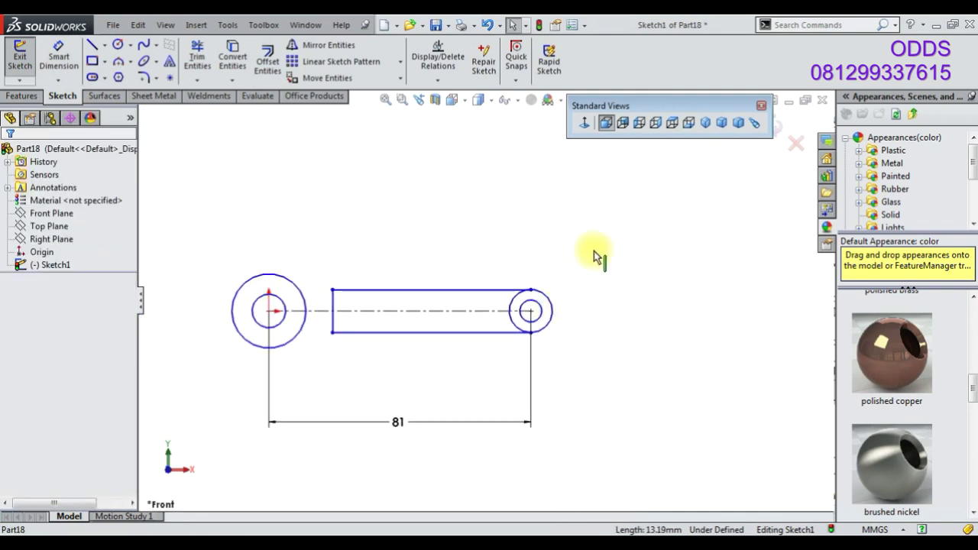
- Trim off the line stub under the slot's right-end arc
key("t")
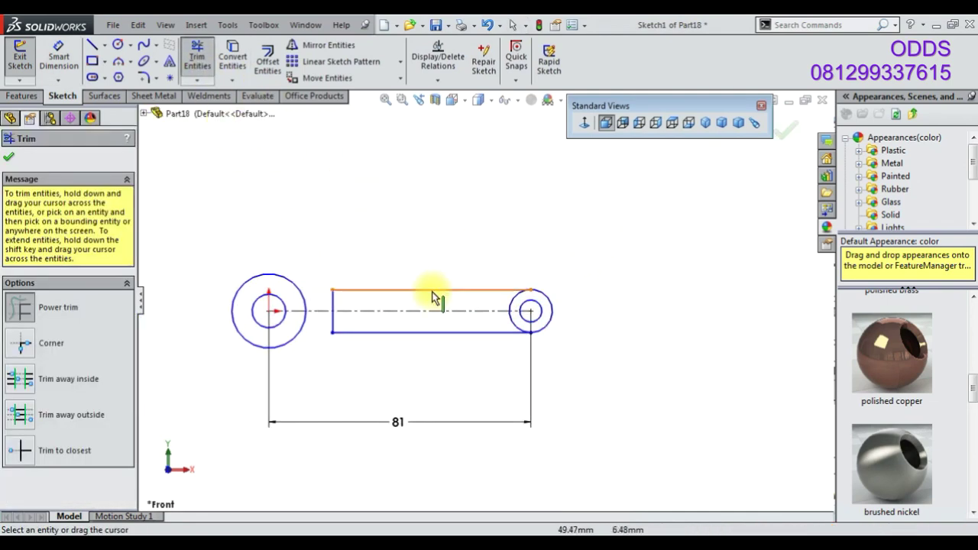
scroll(451, 313, "up", 3)
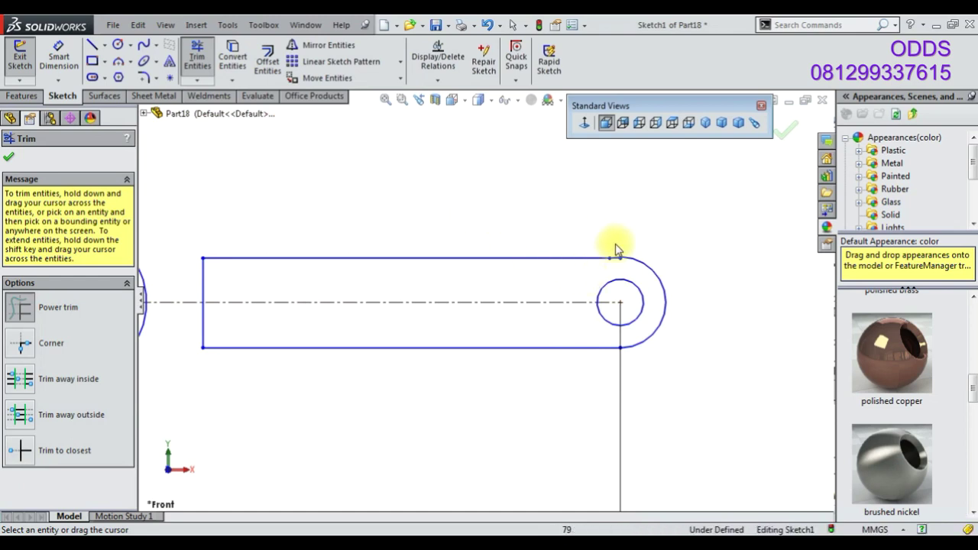
scroll(603, 267, "up", 5)
scroll(534, 282, "up", 2)
left_click_drag(447, 288, 471, 317)
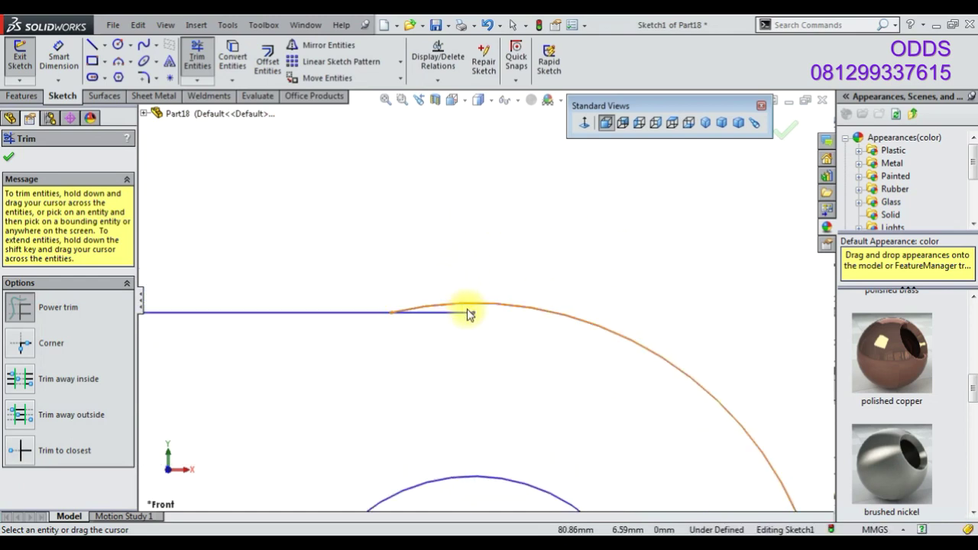
scroll(644, 328, "up", 3)
scroll(611, 366, "up", 2)
scroll(497, 443, "up", 1)
scroll(497, 420, "up", 1)
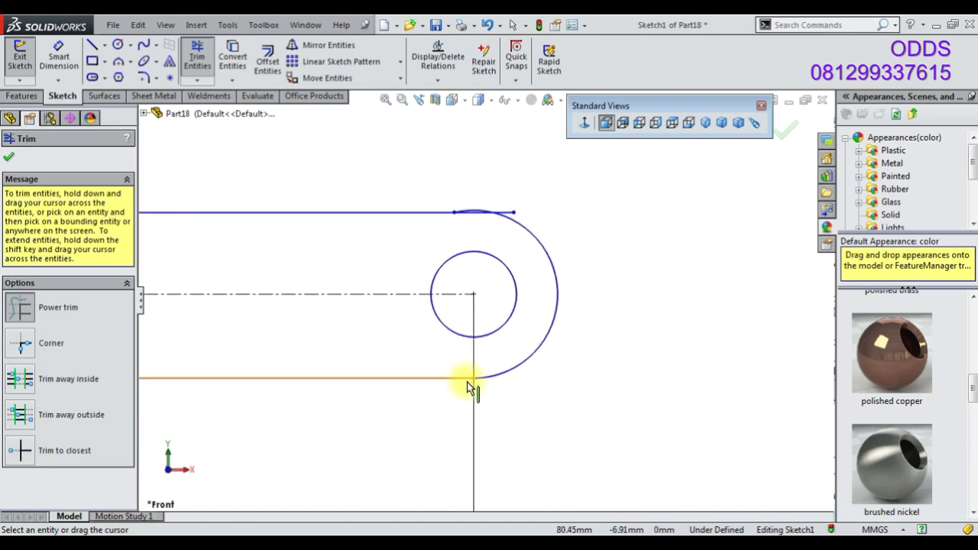
scroll(356, 273, "up", 3)
scroll(497, 299, "down", 3)
scroll(492, 273, "down", 1)
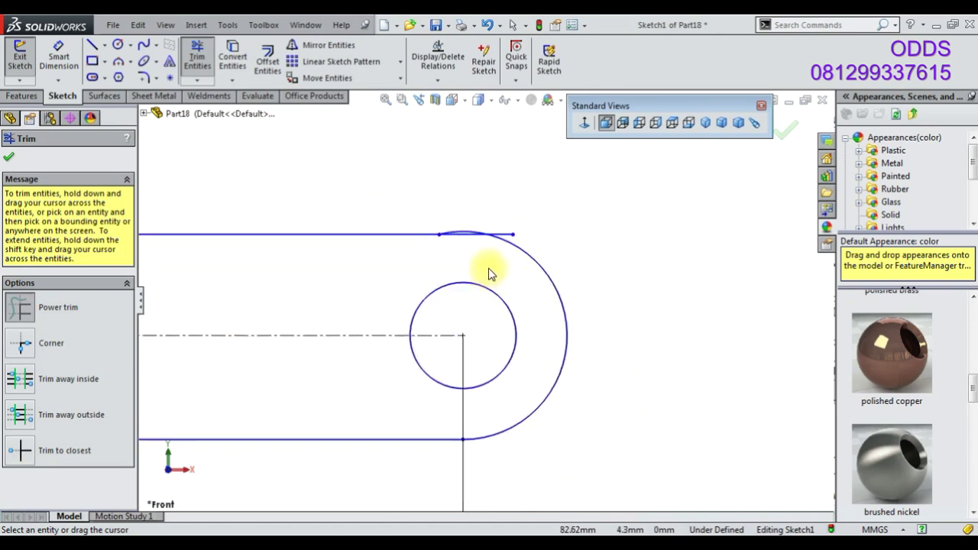
scroll(550, 187, "down", 3)
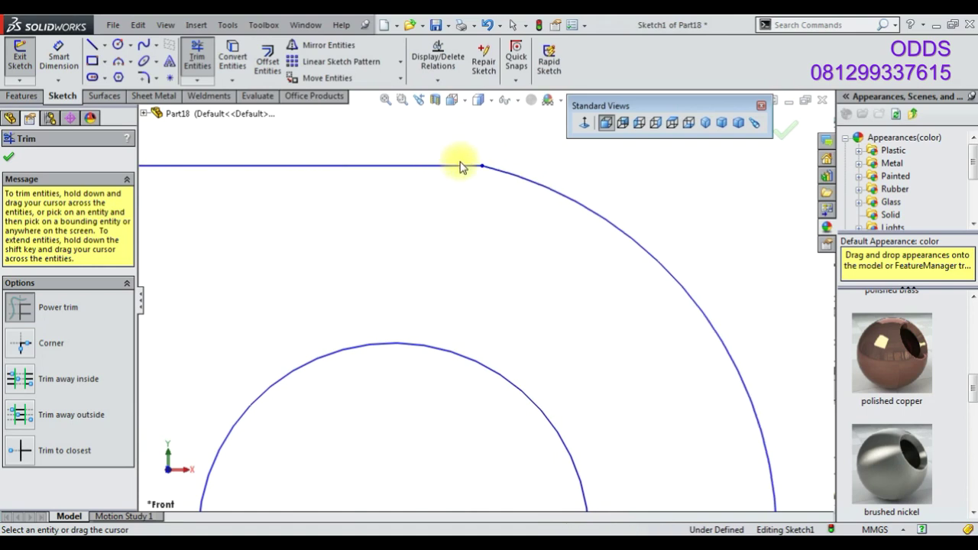
scroll(489, 306, "up", 4)
- Make the right arc's top endpoint vertical with the small circle's centre
right_click(425, 233)
left_click(451, 244)
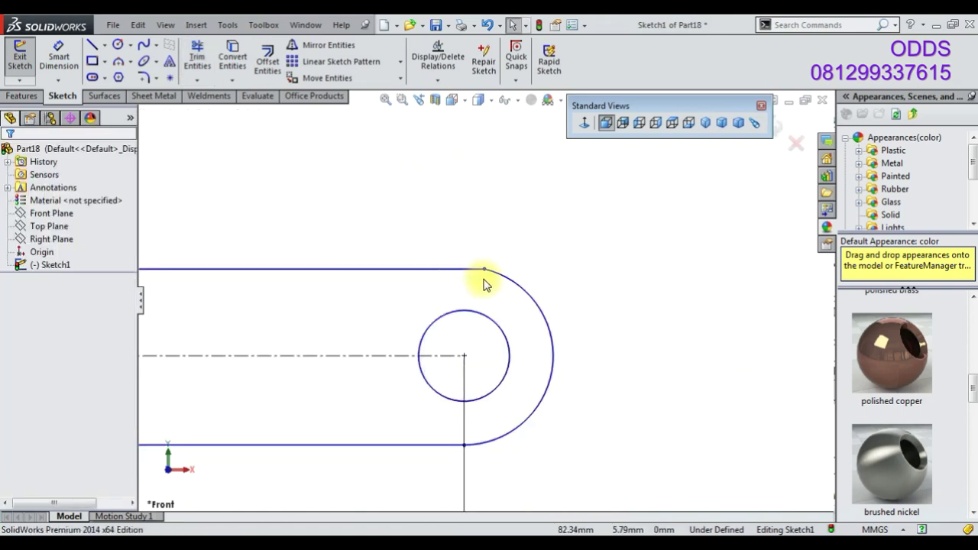
left_click(464, 356)
left_click(484, 269, "ctrl")
left_click(518, 299)
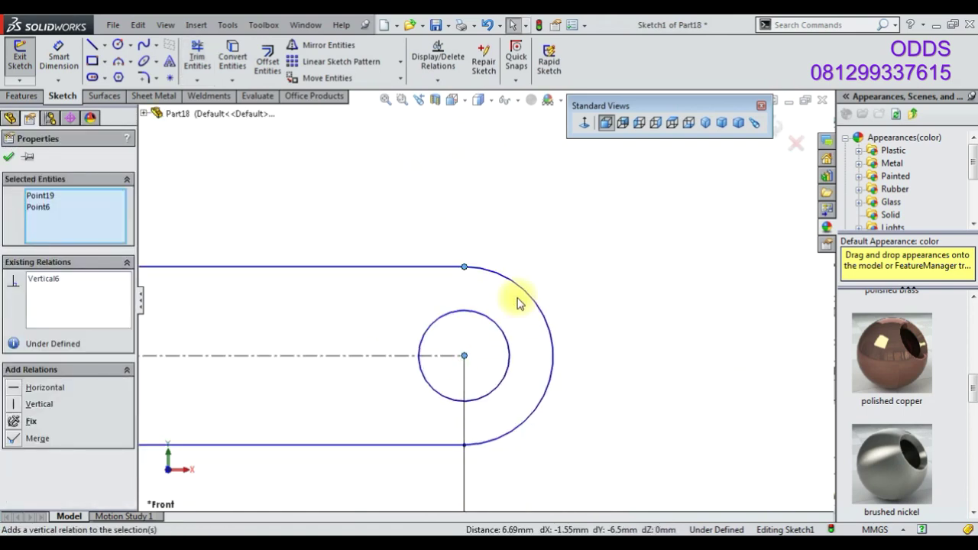
left_click(464, 445)
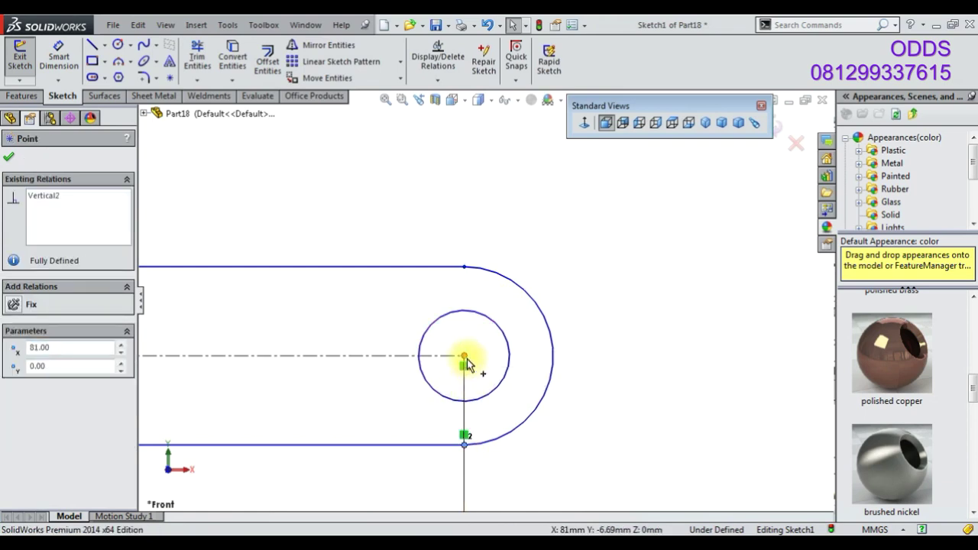
- Clear the point selection and nudge the rectangle's left edge slightly left
left_click(466, 267, "ctrl")
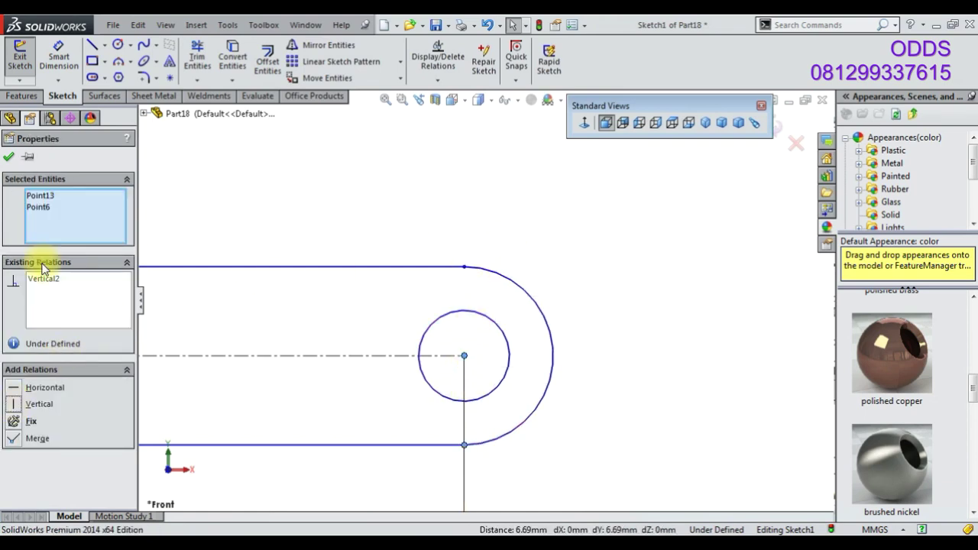
left_click(9, 156)
key("z")
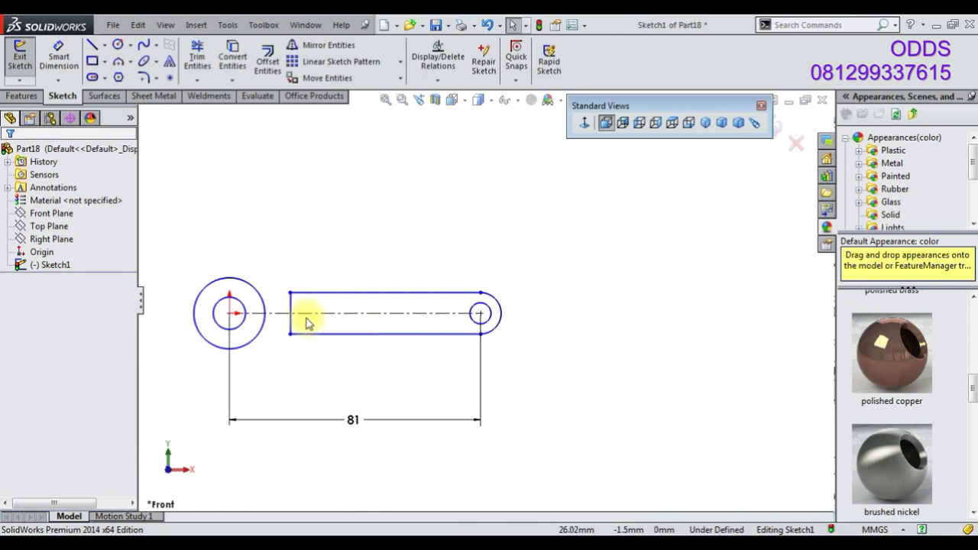
left_click_drag(291, 321, 284, 321)
left_click(273, 186)
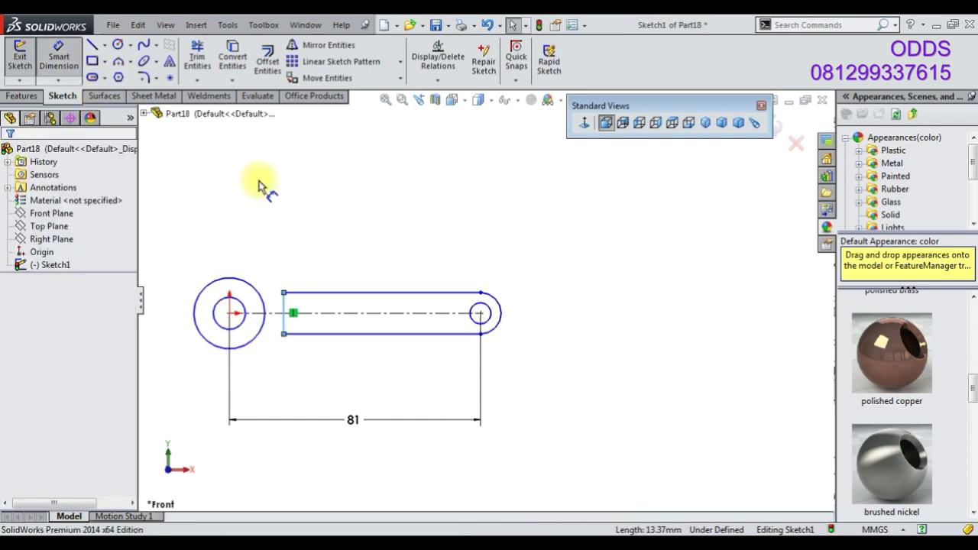
- Dimension the slot's end arc R4.5 and the small bore circle Ø6
left_click(504, 309)
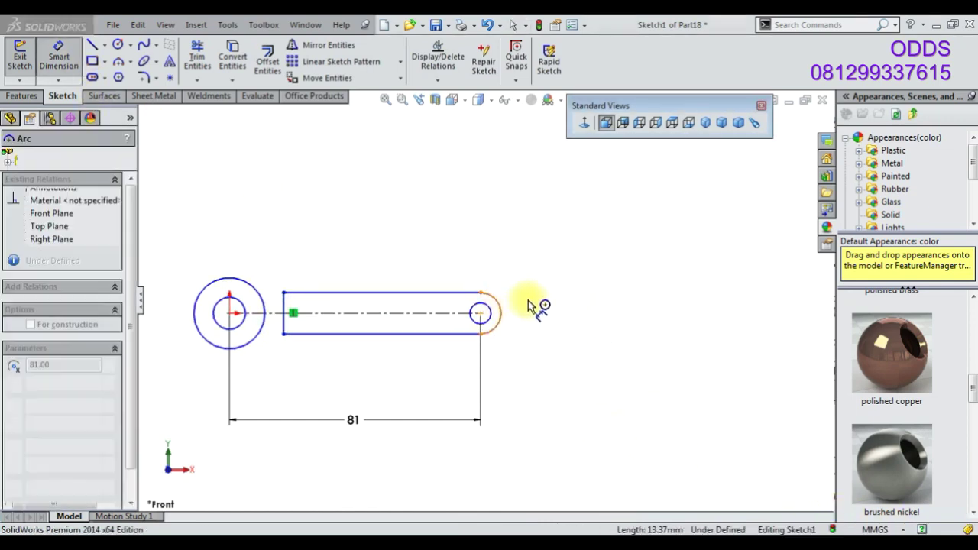
left_click(547, 298)
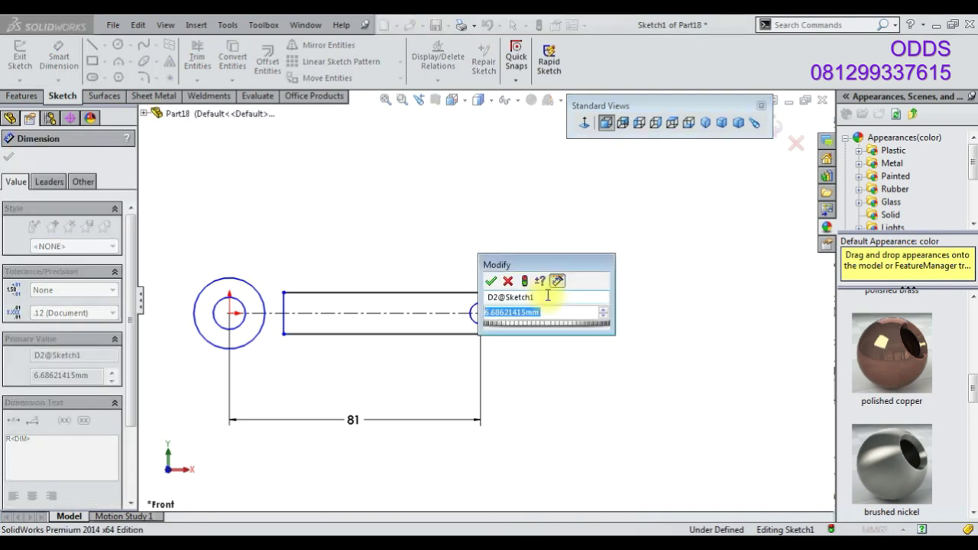
type("4.5")
key("Return")
scroll(439, 323, "down", 3)
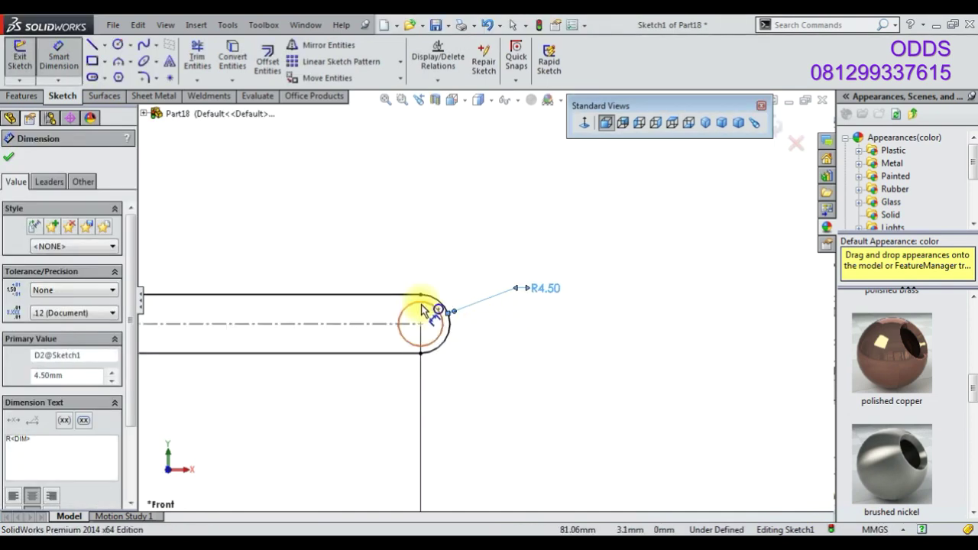
left_click(422, 311)
left_click(545, 391)
type("6")
key("Return")
scroll(535, 393, "up", 2)
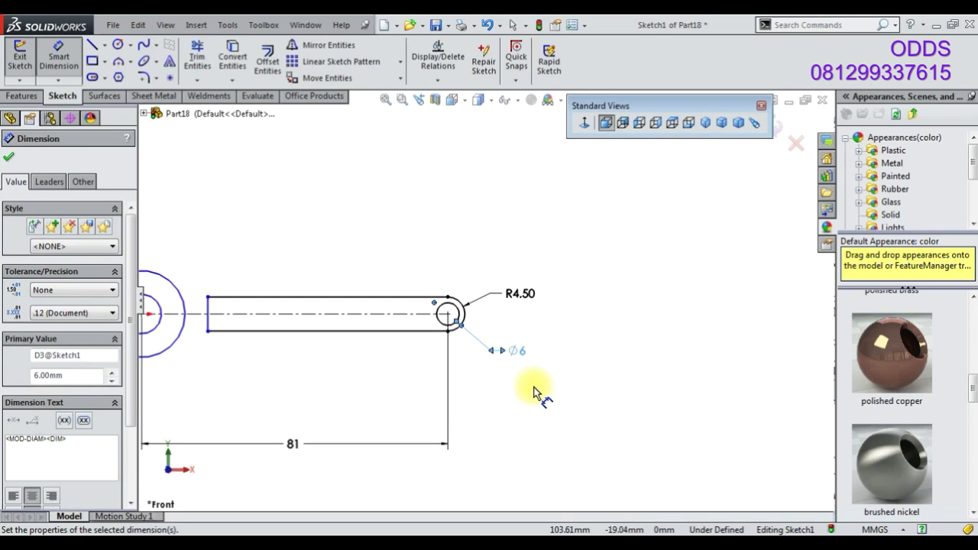
scroll(489, 375, "up", 1)
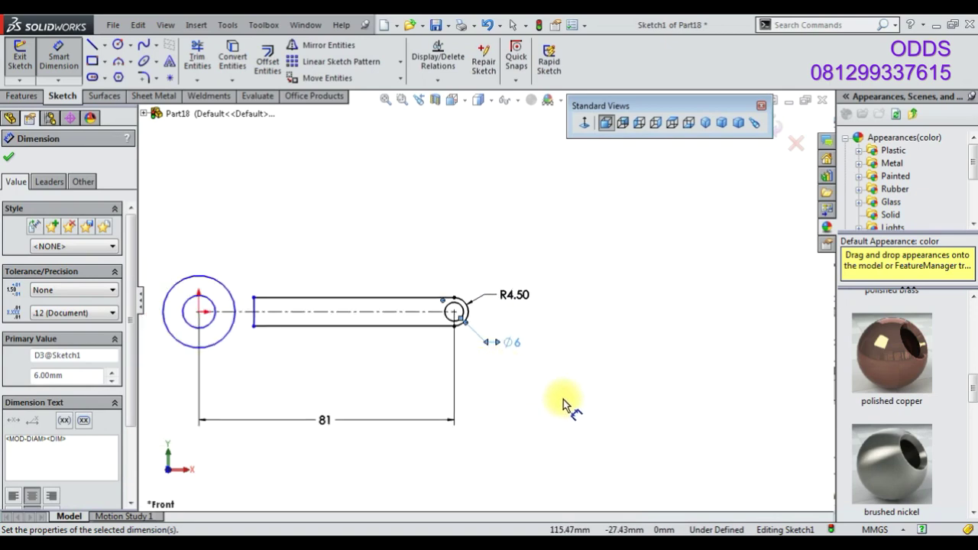
- Dimension the origin circles: outer Ø25 and inner Ø21
left_click(229, 345)
scroll(203, 290, "up", 2)
left_click(197, 260)
type("25")
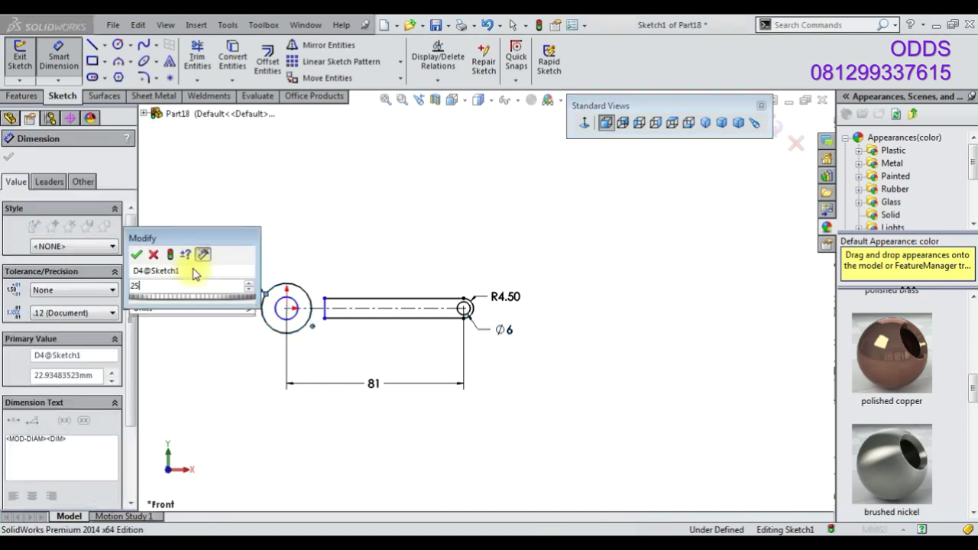
key("Return")
left_click(276, 322)
left_click(219, 369)
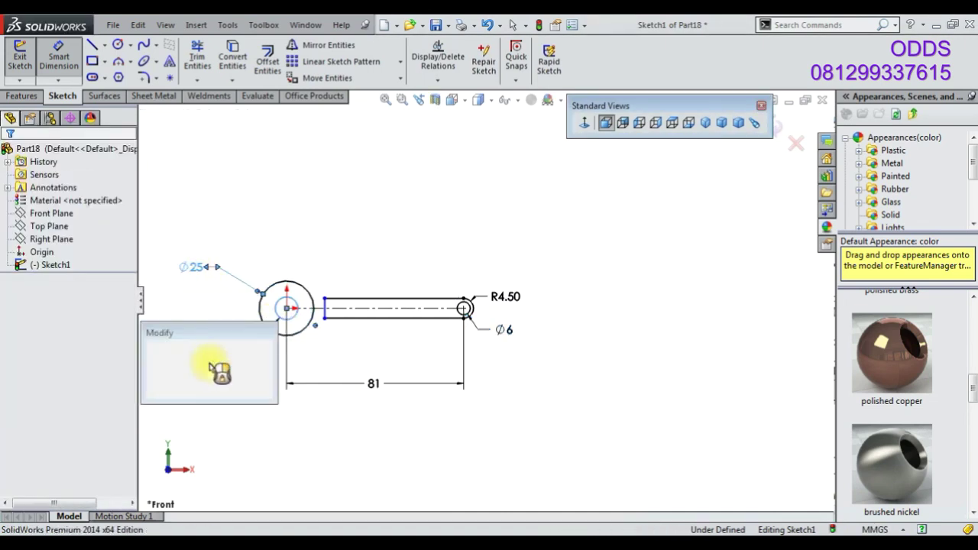
type("21")
key("Return")
scroll(249, 250, "down", 3)
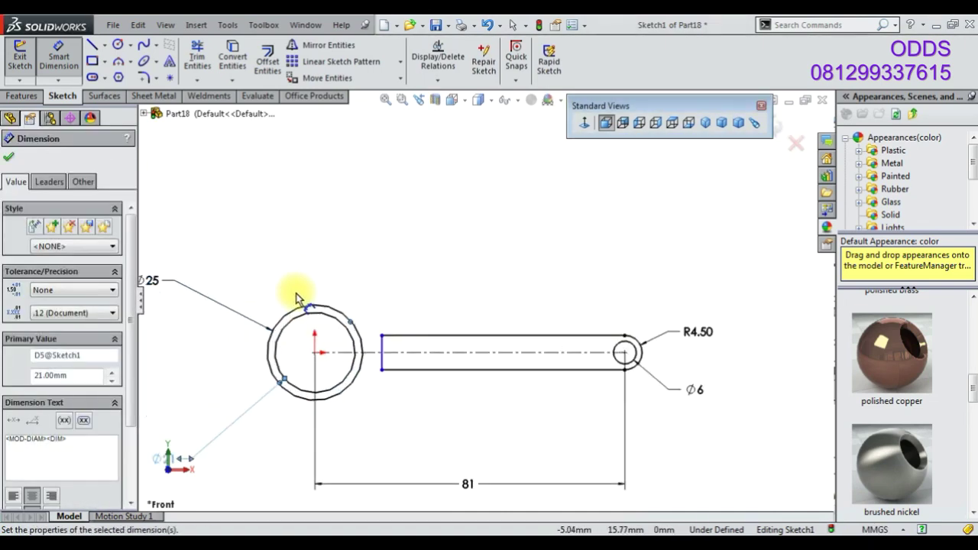
scroll(485, 301, "up", 2)
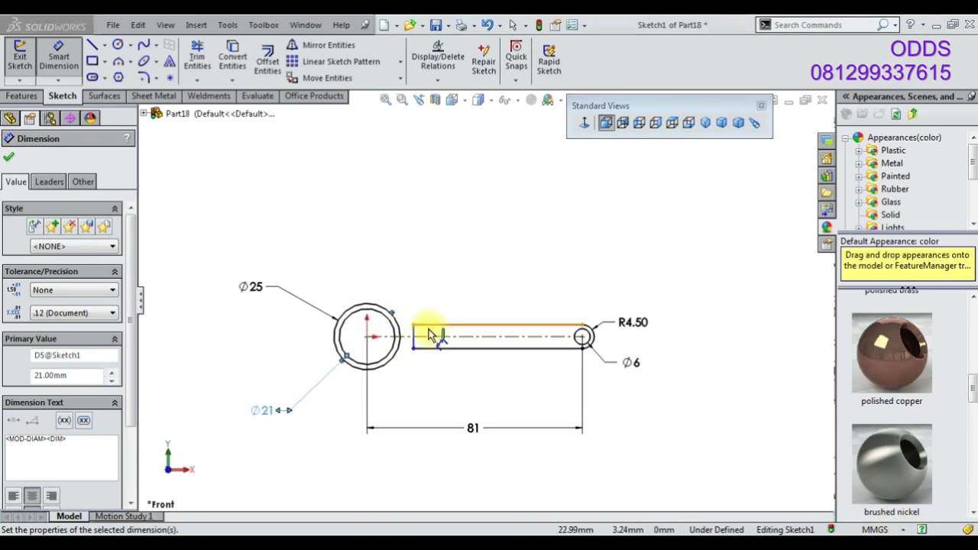
key("Escape")
scroll(397, 305, "down", 5)
- Draw a 3-point arc from the slot's top-left corner up above the bore circle
left_click(95, 49)
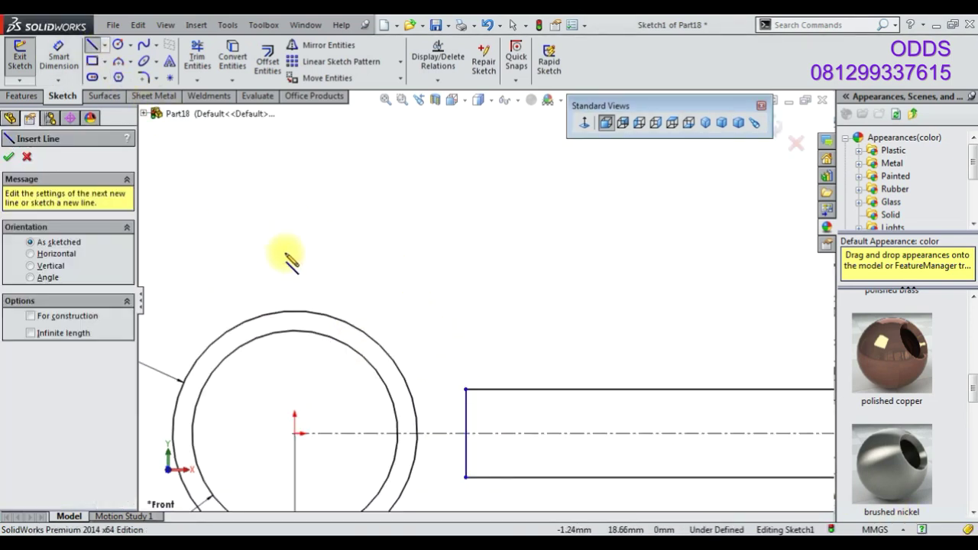
scroll(380, 190, "up", 1)
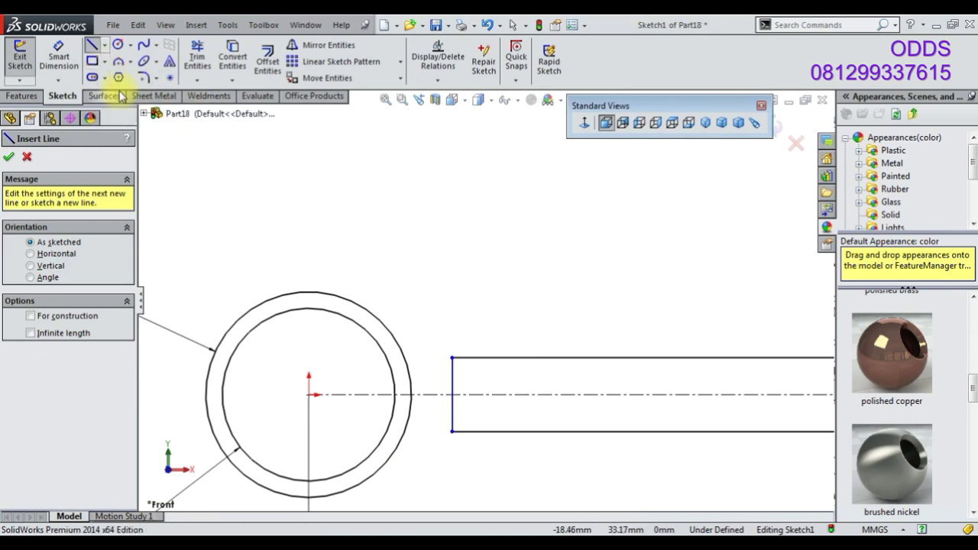
left_click(118, 66)
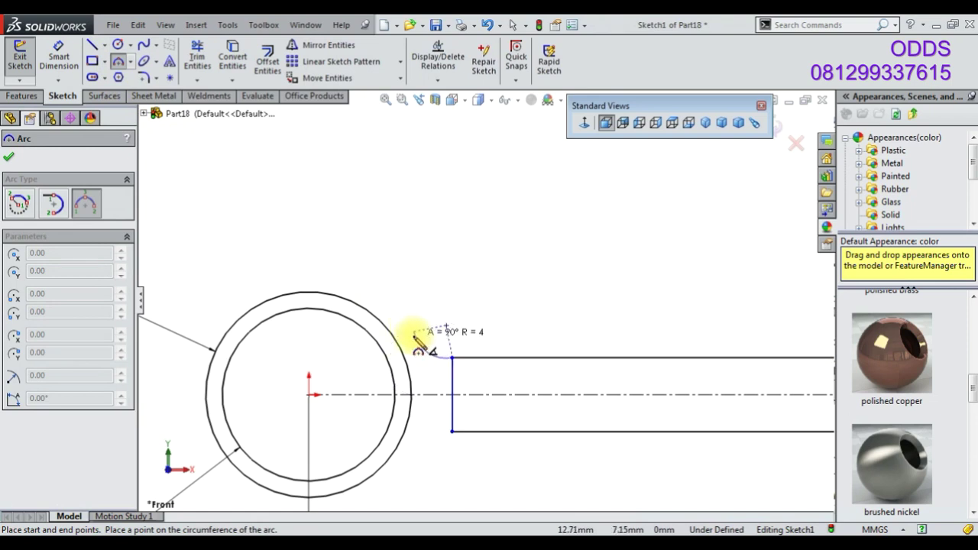
left_click(414, 336)
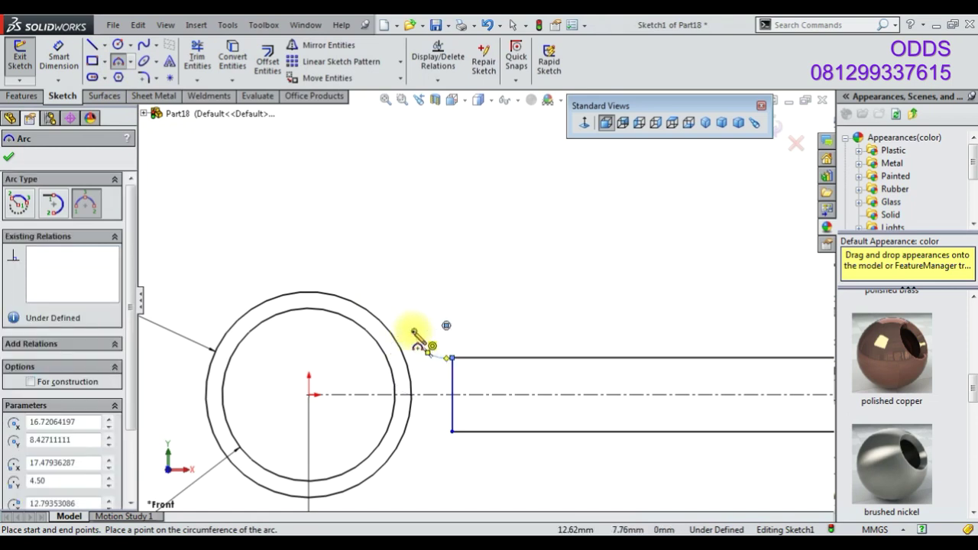
left_click(343, 289)
left_click(359, 286)
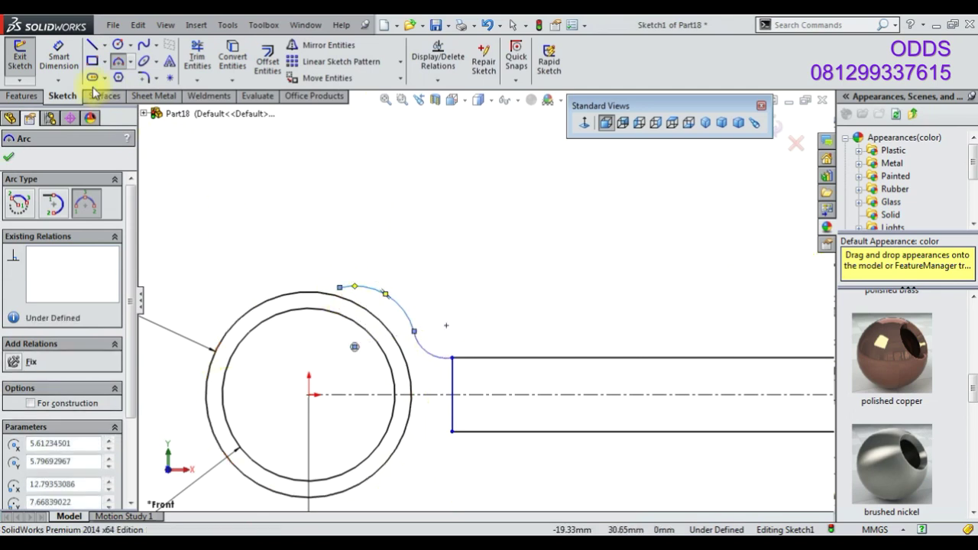
- Dimension the joining arc R20 and the upper arc R18
left_click(59, 57)
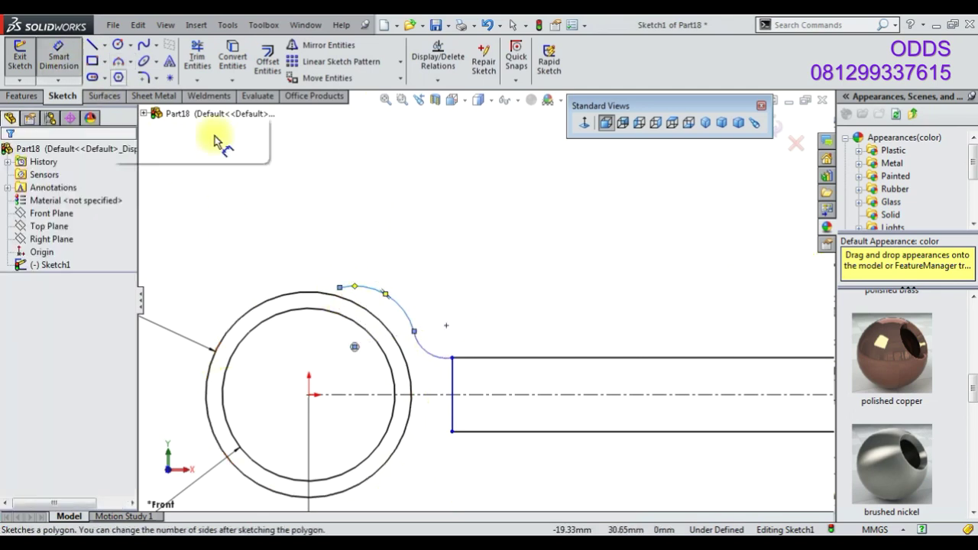
left_click(432, 349)
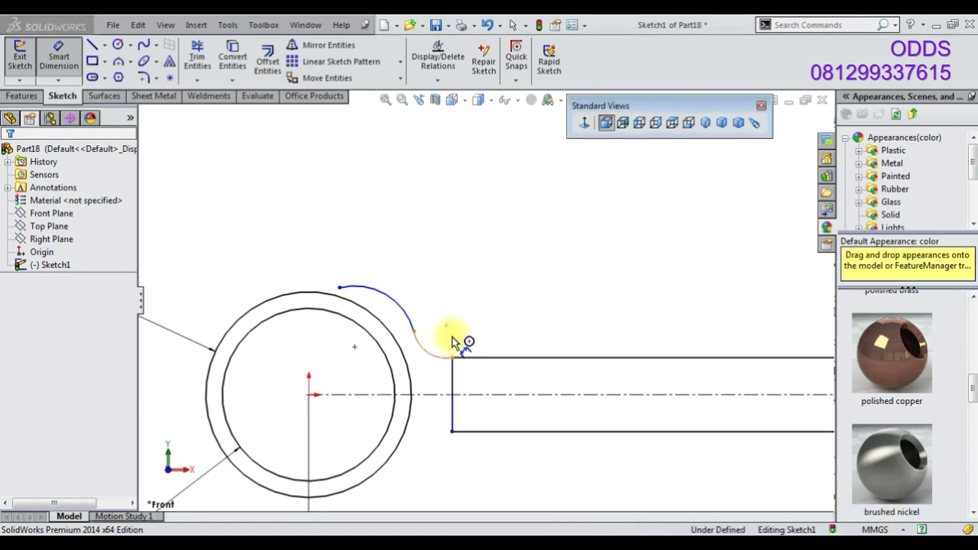
left_click(452, 340)
type("20")
key("Return")
left_click(259, 220)
left_click(292, 204)
type("18")
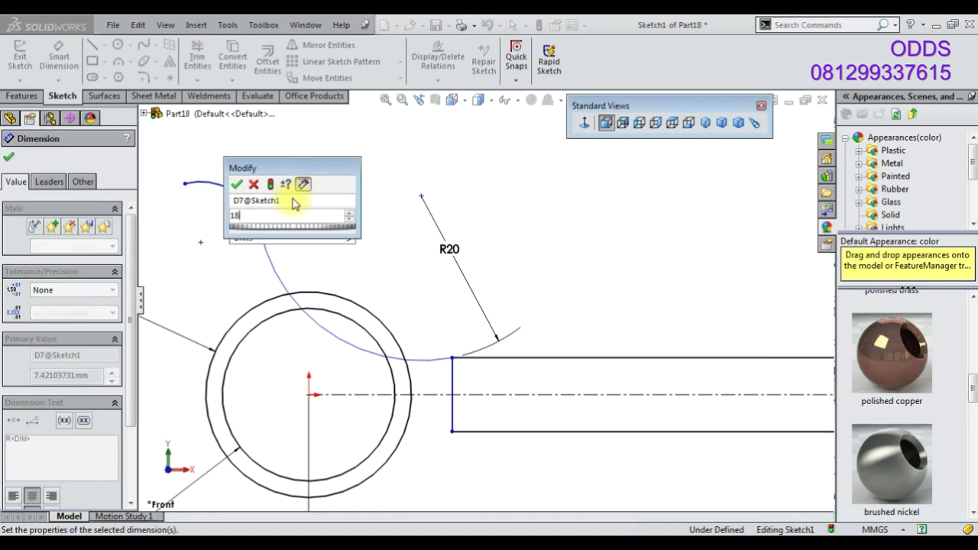
key("Return")
- Drag the R18 arc's end point onto the outer bore circle
right_click(271, 227)
left_click(298, 214)
mouse_move(202, 175)
left_mouse_down()
mouse_move(323, 245)
mouse_move(436, 327)
mouse_move(434, 309)
left_mouse_up()
mouse_move(262, 218)
left_mouse_down()
mouse_move(359, 273)
mouse_move(349, 297)
left_mouse_up()
- Make the upper R18 arc tangent to the outer circle
left_click(367, 299)
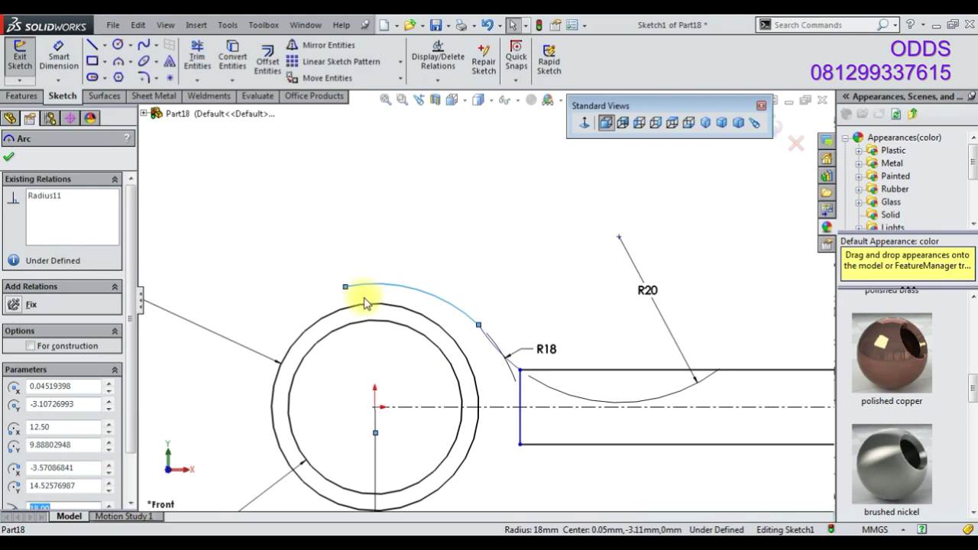
left_click(410, 280, "ctrl")
left_click(423, 248)
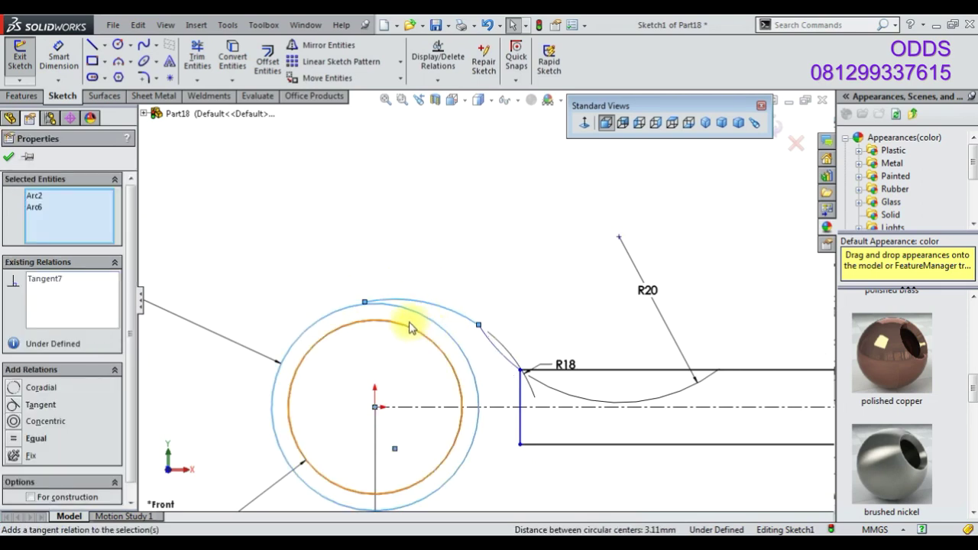
scroll(382, 312, "down", 2)
scroll(395, 321, "down", 2)
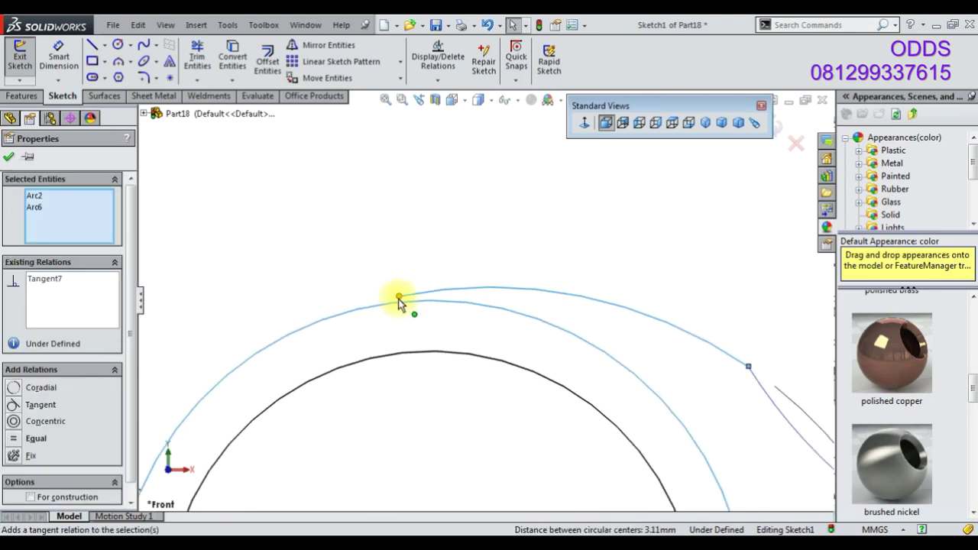
scroll(653, 369, "up", 2)
scroll(653, 386, "up", 2)
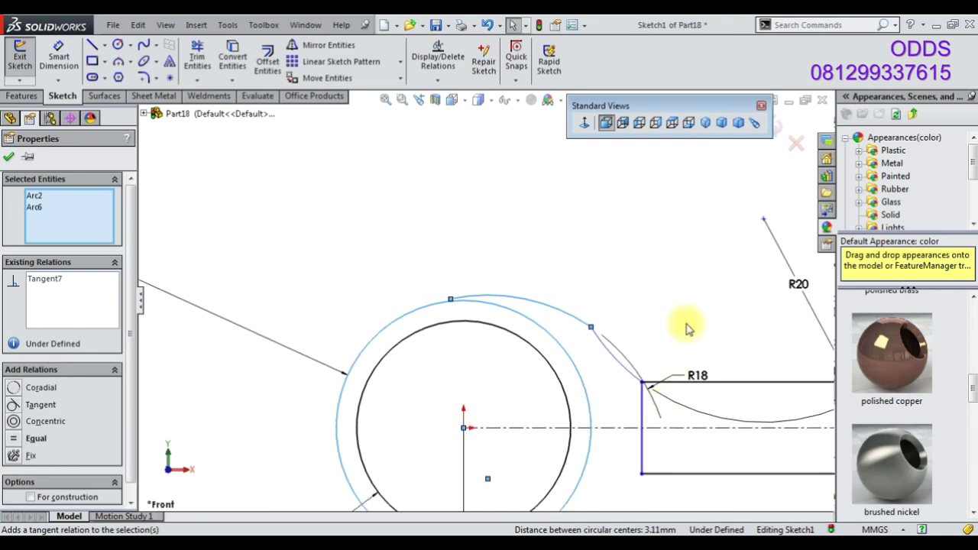
- Move the R20 and R18 dimension labels up beside the arcs
left_click(691, 330)
scroll(691, 330, "up", 2)
left_click_drag(691, 330, 571, 275)
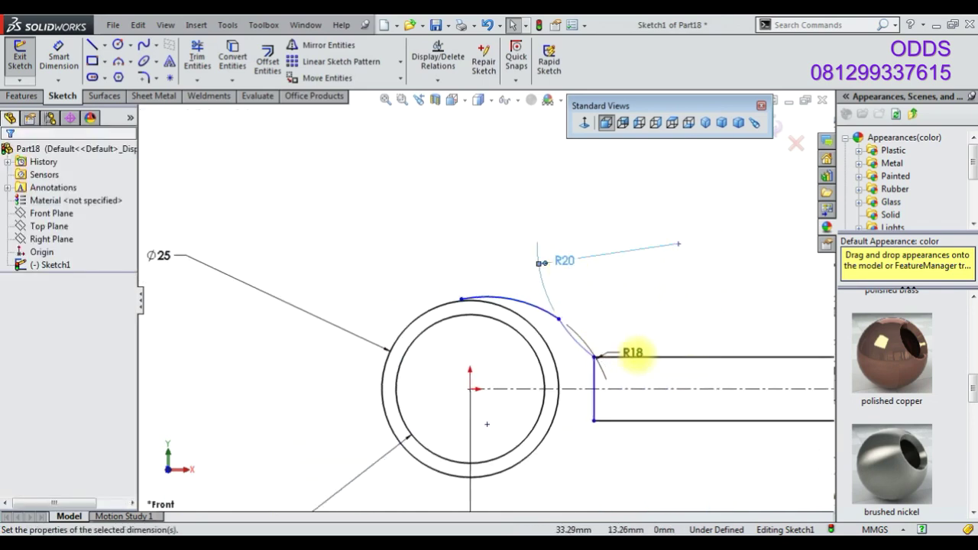
left_click(633, 352)
left_click_drag(644, 365, 511, 277)
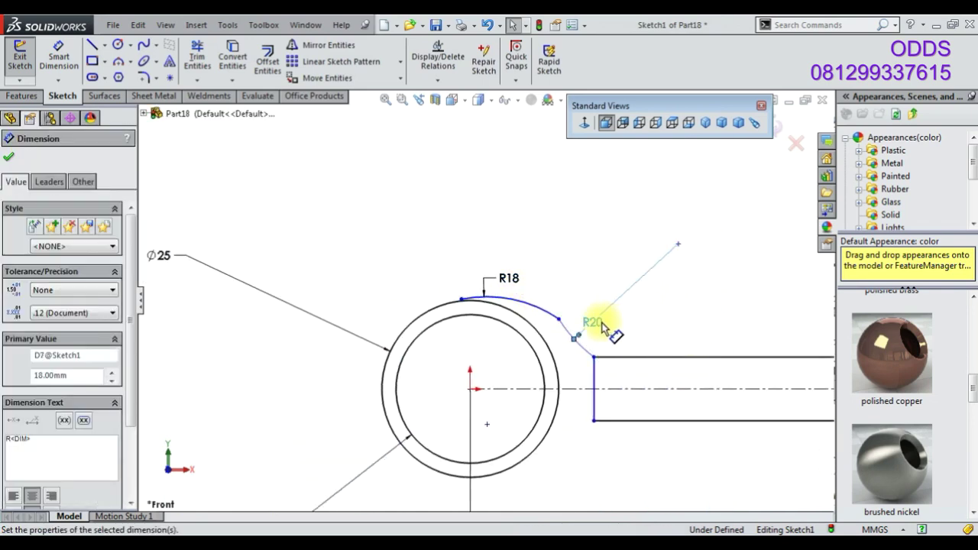
scroll(493, 332, "down", 2)
scroll(493, 333, "down", 2)
- Drag the junction point between the two arcs to reshape them
left_click(489, 335)
left_click_drag(489, 335, 471, 323)
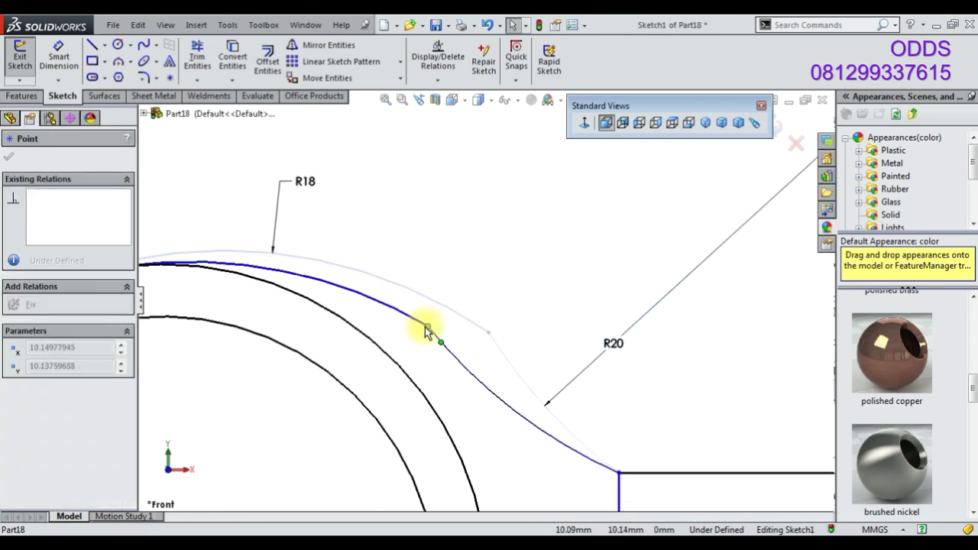
scroll(480, 366, "up", 3)
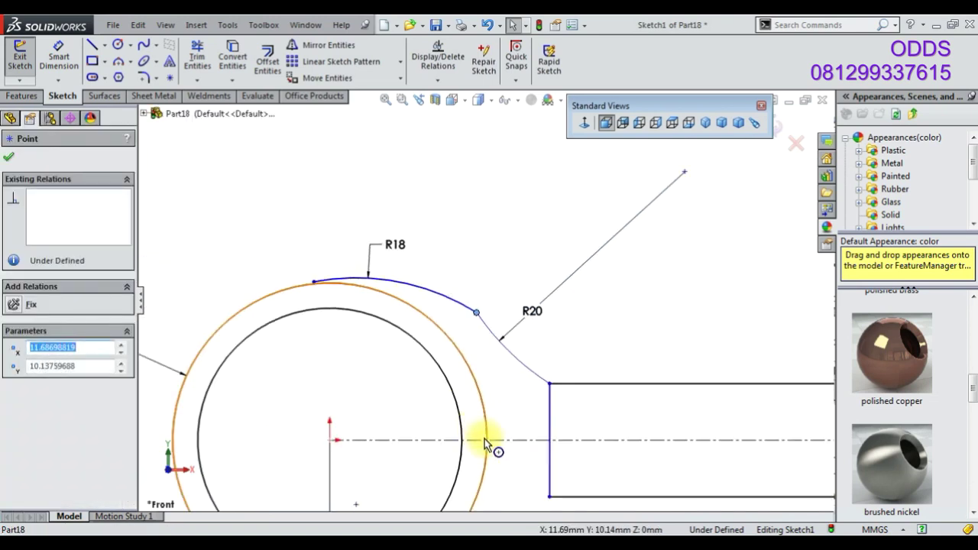
left_click(104, 45)
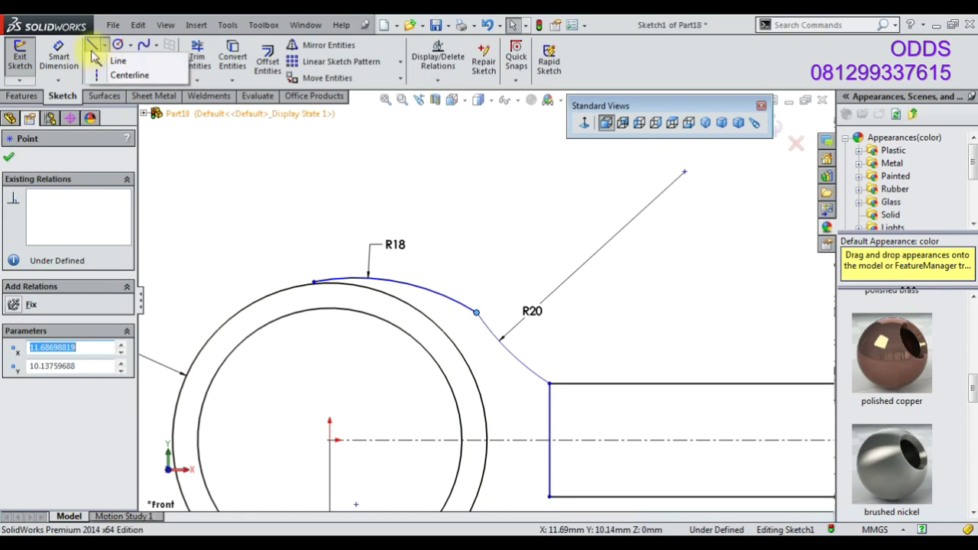
left_click(313, 248)
scroll(477, 320, "up", 2)
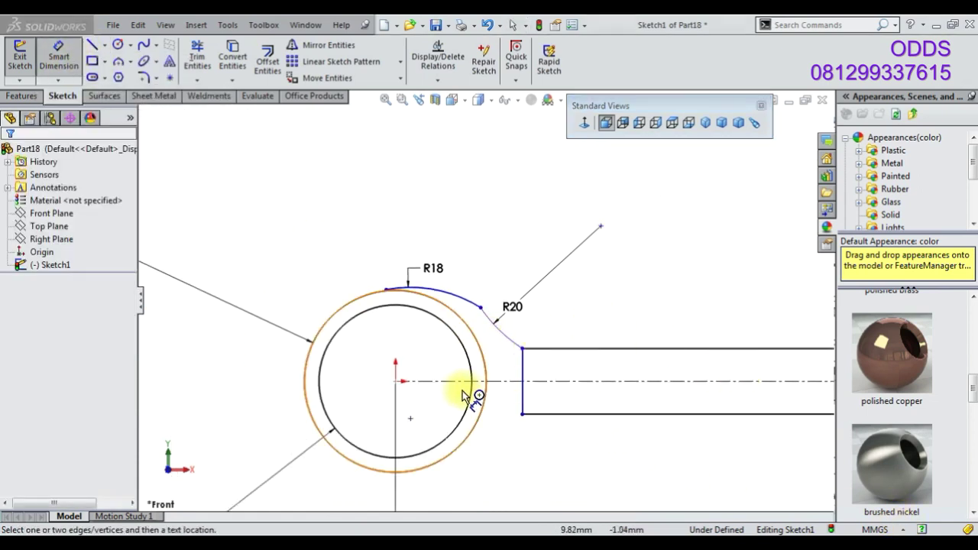
- Draw a vertical centerline from the arc junction down to the horizontal centreline
left_click(104, 45)
left_click(122, 64)
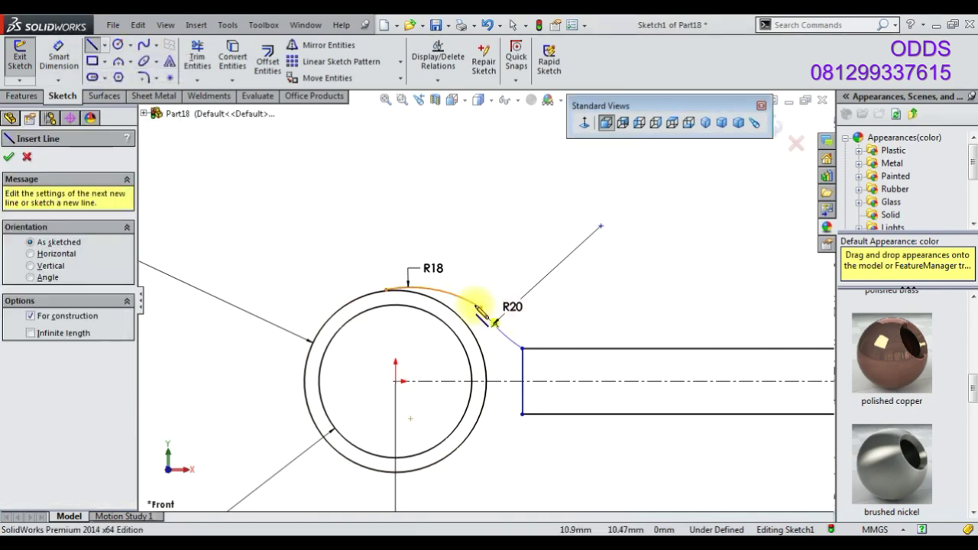
left_click(480, 308)
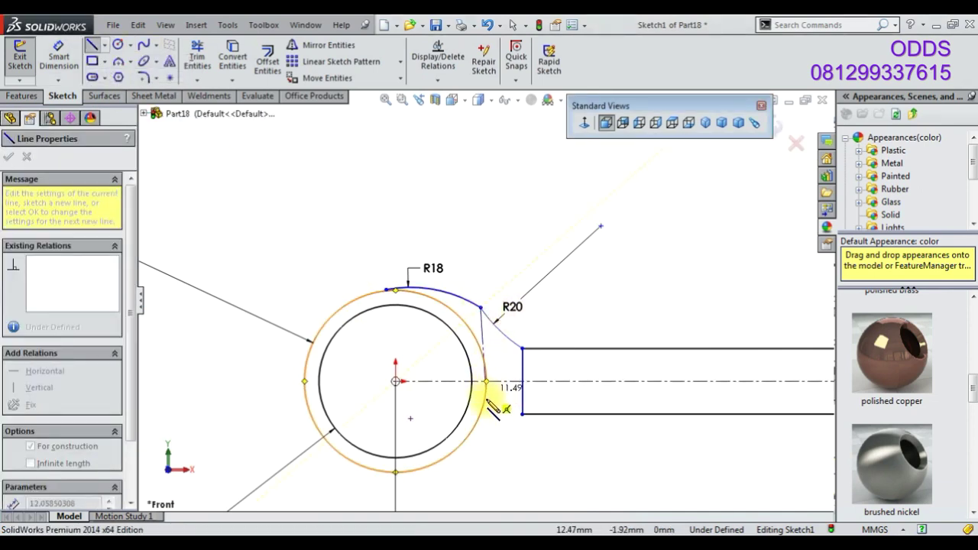
left_click(481, 381)
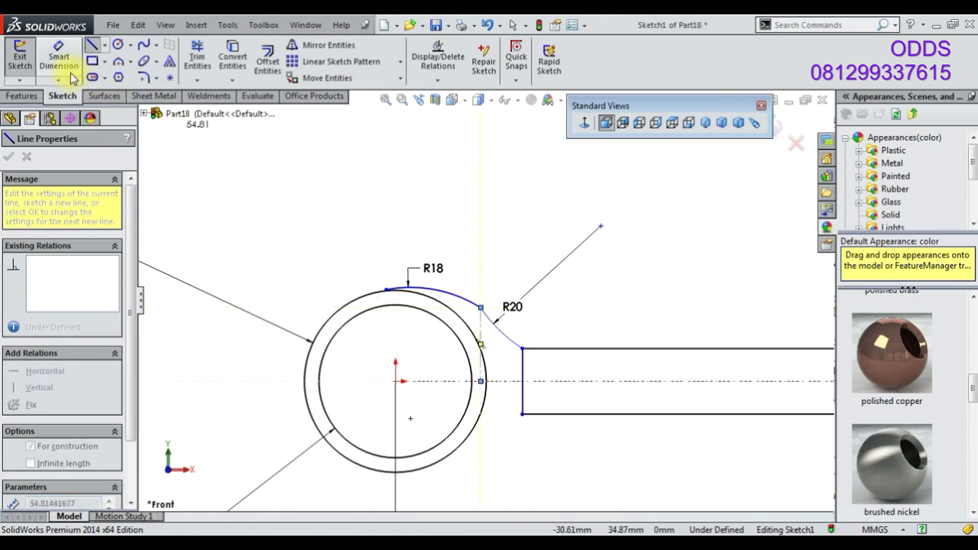
key("Escape")
right_click(330, 200)
left_click(363, 219)
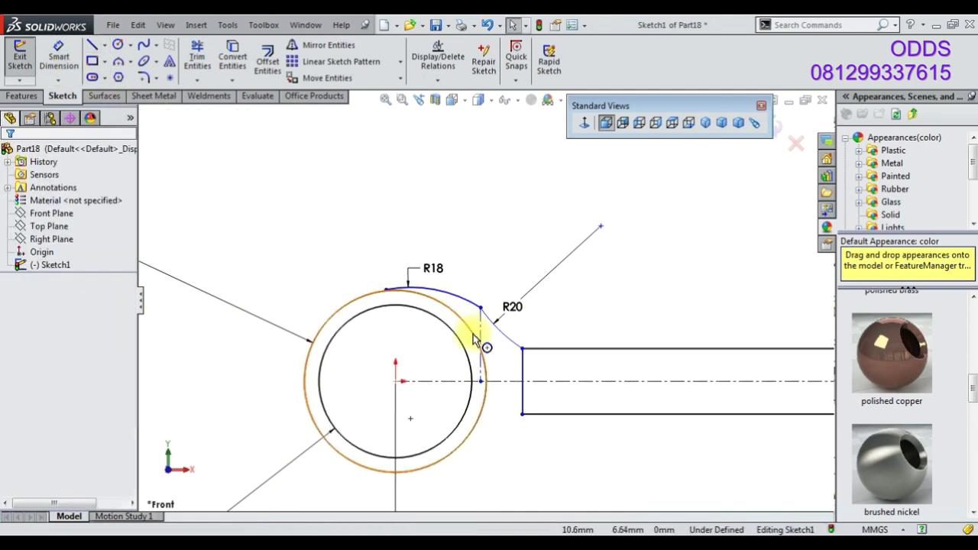
left_click(480, 336)
- Dimension the centerline 17 mm from the bore centre, then slide the arm's left end right
left_click(59, 57)
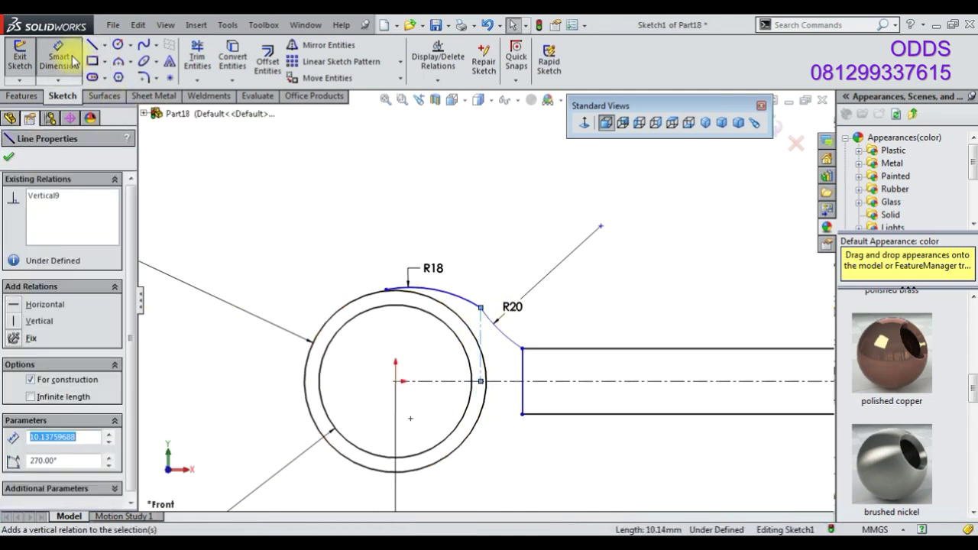
left_click(396, 380)
left_click(482, 334)
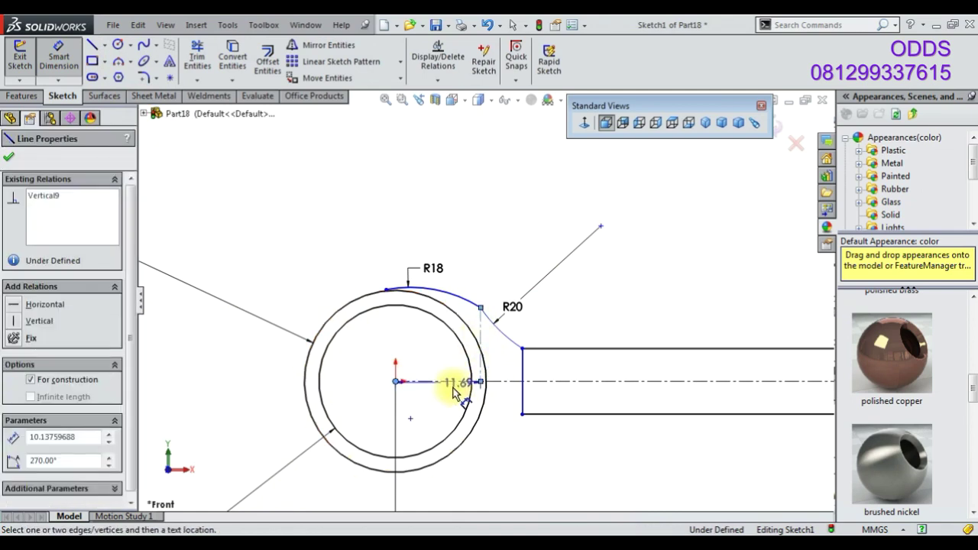
left_click(448, 387)
type("1")
key("Return")
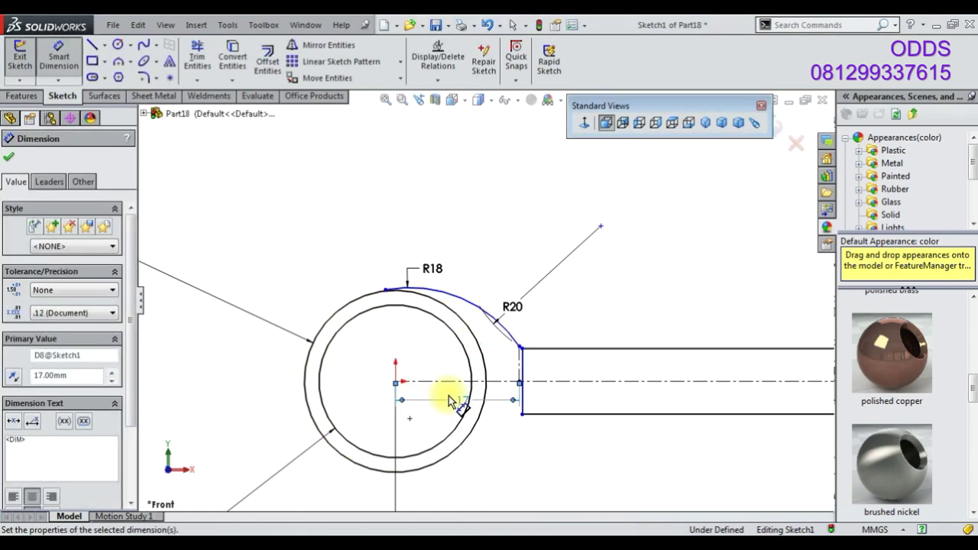
right_click(569, 182)
left_click(619, 217)
left_click_drag(522, 413, 572, 422)
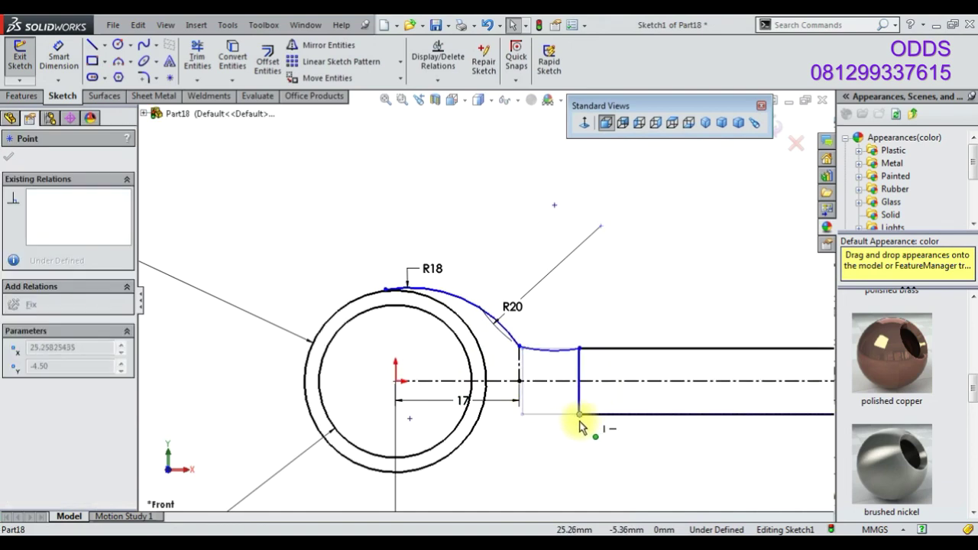
- Bring the R18 arc end onto the outer circle and raise the lower arc end
scroll(428, 287, "down", 3)
left_click_drag(328, 305, 385, 319)
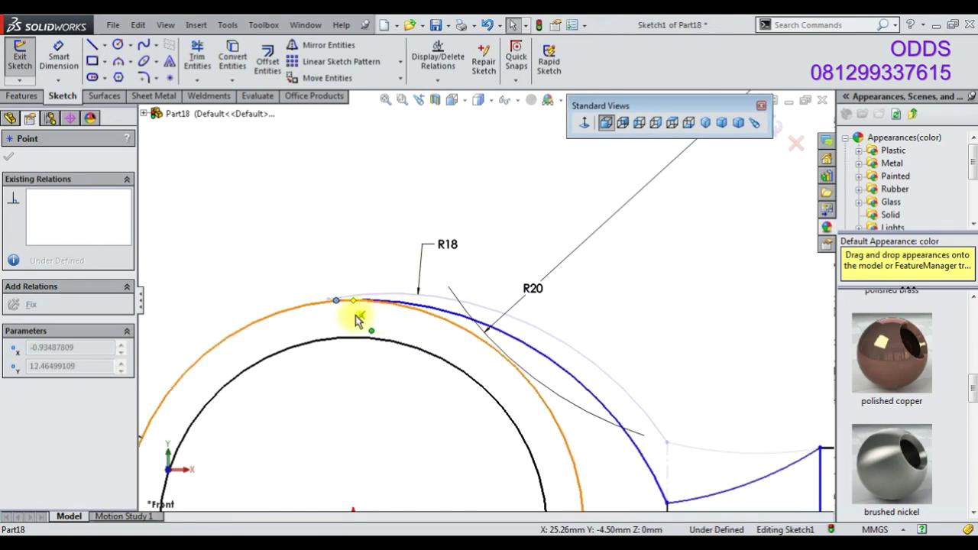
mouse_move(357, 320)
left_mouse_down()
mouse_move(579, 410)
mouse_move(545, 371)
mouse_move(484, 338)
mouse_move(483, 296)
mouse_move(448, 306)
mouse_move(421, 249)
left_mouse_up()
scroll(428, 306, "up", 3)
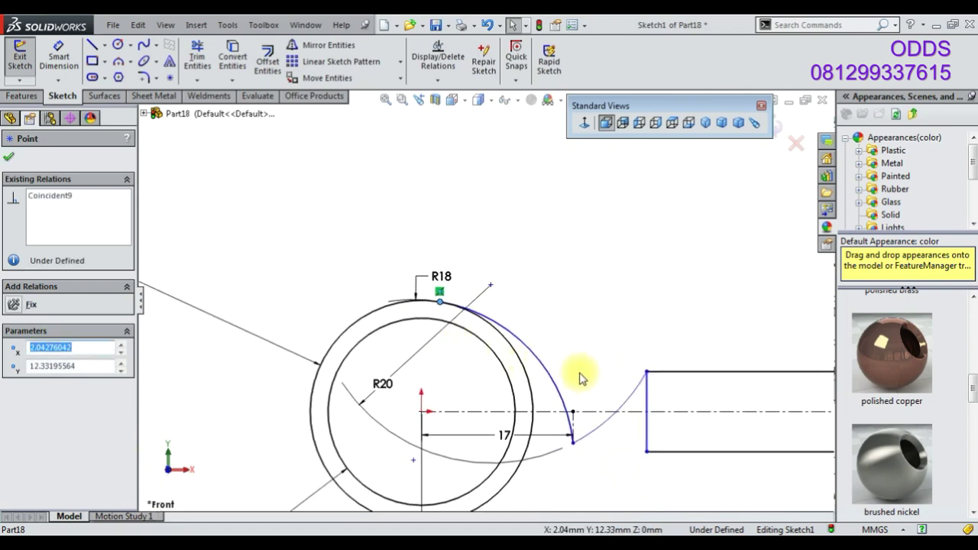
mouse_move(577, 445)
left_mouse_down()
mouse_move(589, 273)
mouse_move(586, 380)
mouse_move(588, 355)
mouse_move(554, 364)
mouse_move(572, 367)
mouse_move(561, 277)
mouse_move(557, 375)
mouse_move(570, 375)
left_mouse_up()
key("z")
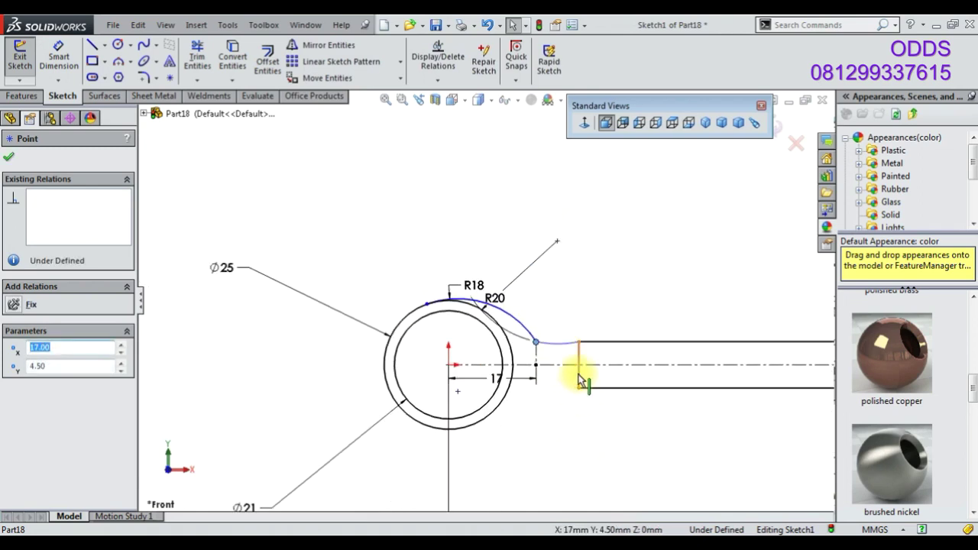
left_click(540, 298)
- Move the radius labels clear, then reposition the arc junction and R18 start on the circle
left_click(535, 300)
mouse_move(472, 285)
left_mouse_down()
mouse_move(527, 237)
mouse_move(569, 219)
left_mouse_up()
scroll(565, 405, "down", 2)
left_click(512, 289)
mouse_move(512, 289)
left_mouse_down()
mouse_move(510, 275)
mouse_move(513, 300)
left_mouse_up()
mouse_move(327, 220)
left_mouse_down()
mouse_move(275, 260)
mouse_move(326, 252)
left_mouse_up()
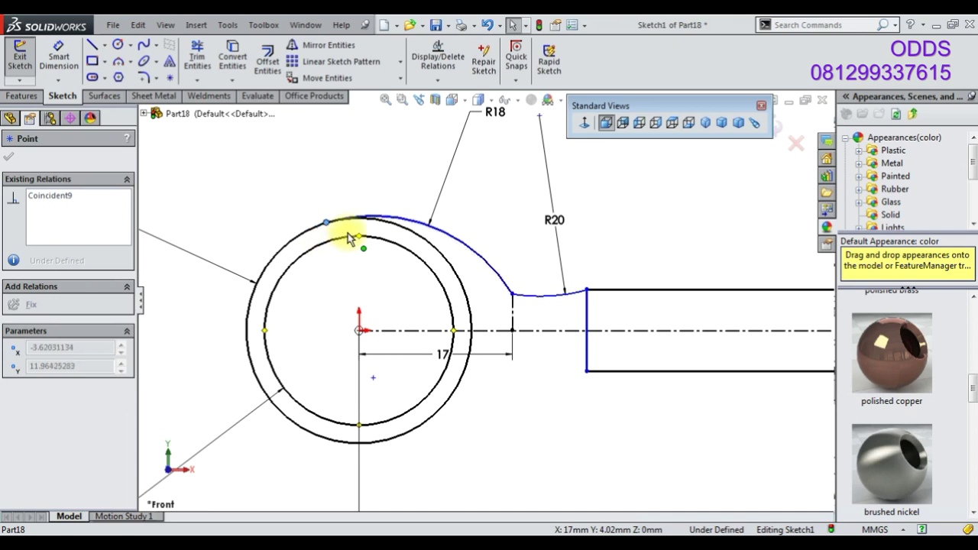
left_click_drag(326, 252, 327, 233)
- Extend the R18 arc along the outer bore circle with Trim Entities
left_click(198, 74)
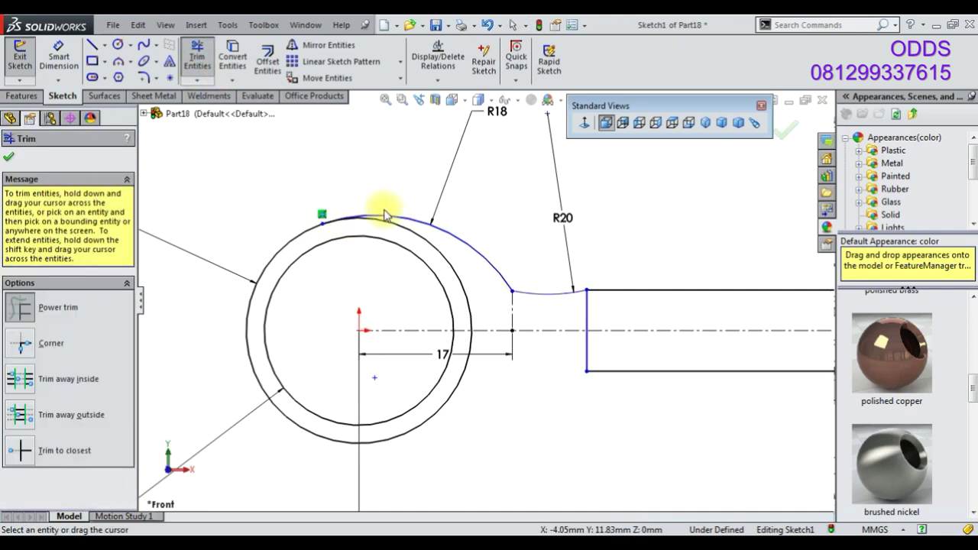
right_click(419, 192)
left_click(420, 193)
left_click(432, 214)
left_click(416, 233)
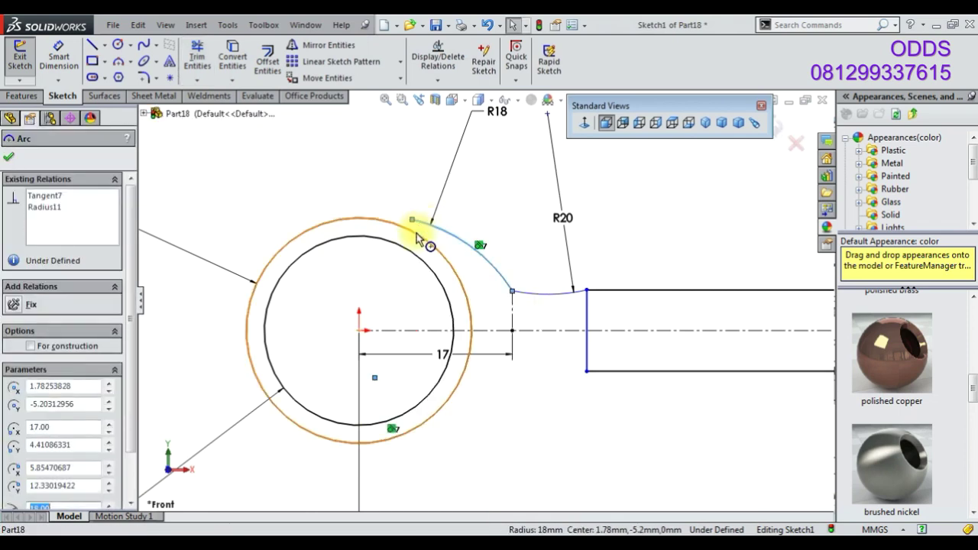
left_click(448, 216, "ctrl")
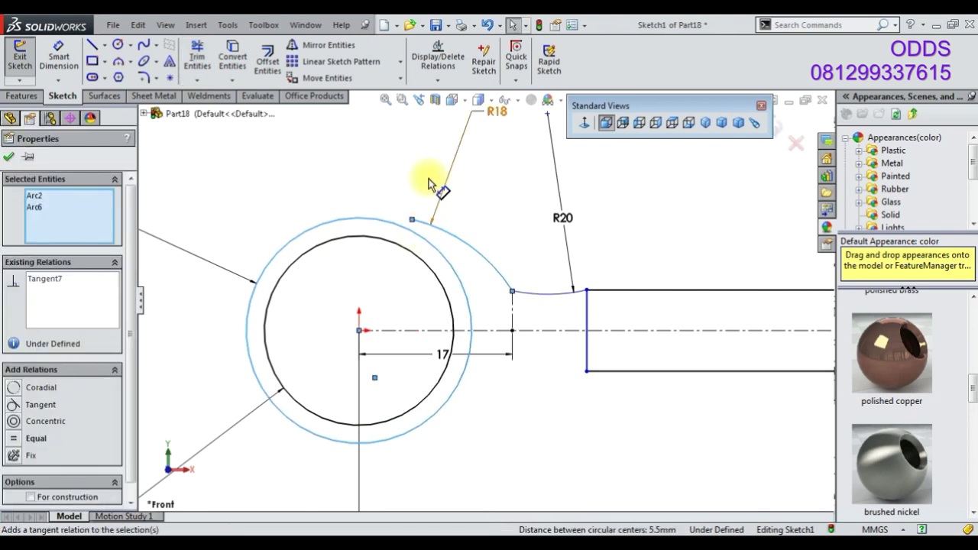
left_click(197, 58)
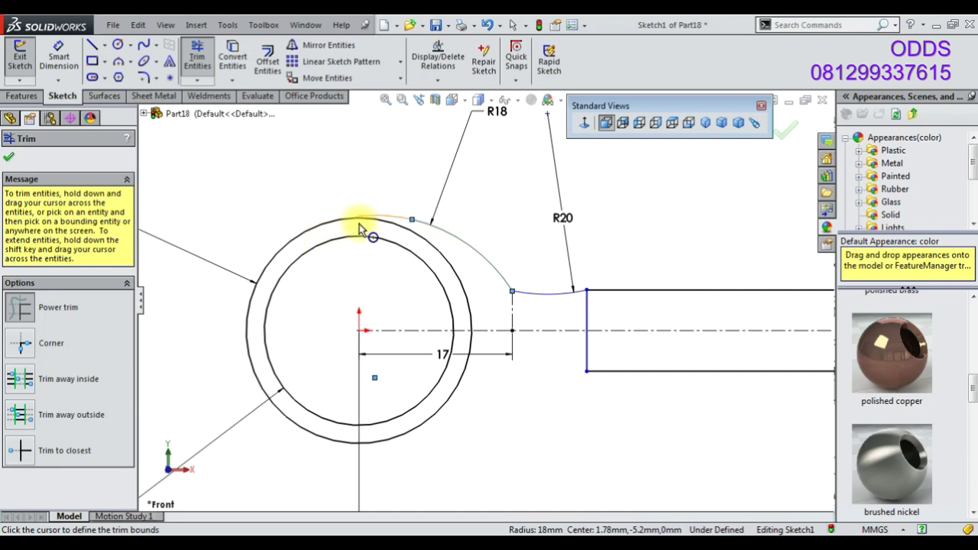
left_click_drag(215, 288, 222, 291, "shift")
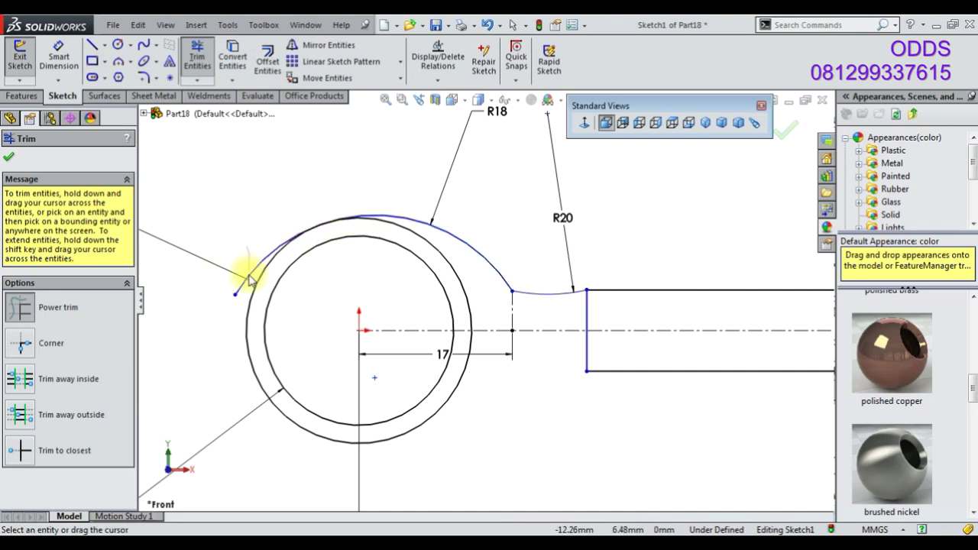
scroll(409, 230, "down", 3)
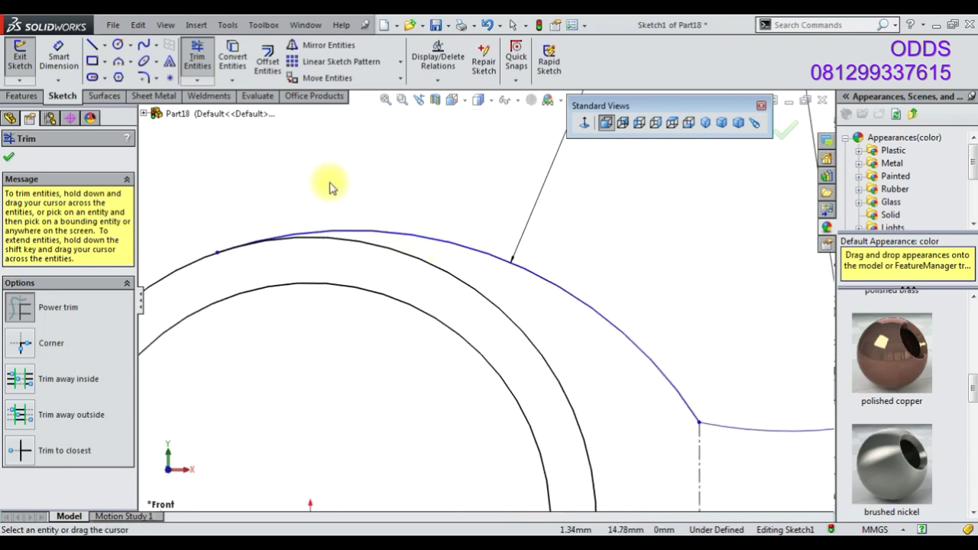
key("Escape")
- Pull the arc's end point to reshape the R18 arc, then clear the selection
left_click(349, 233)
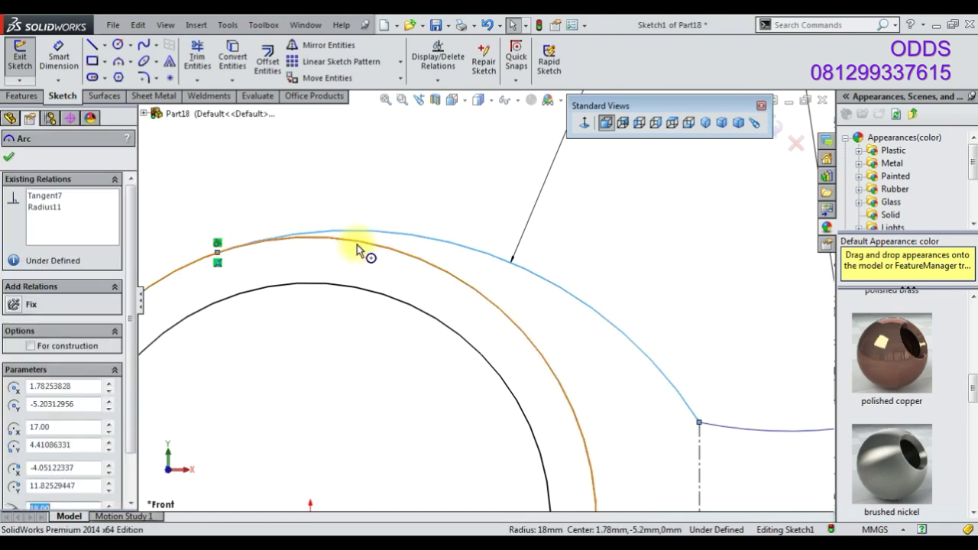
key("Escape")
scroll(331, 278, "up", 3)
left_click_drag(546, 337, 517, 333)
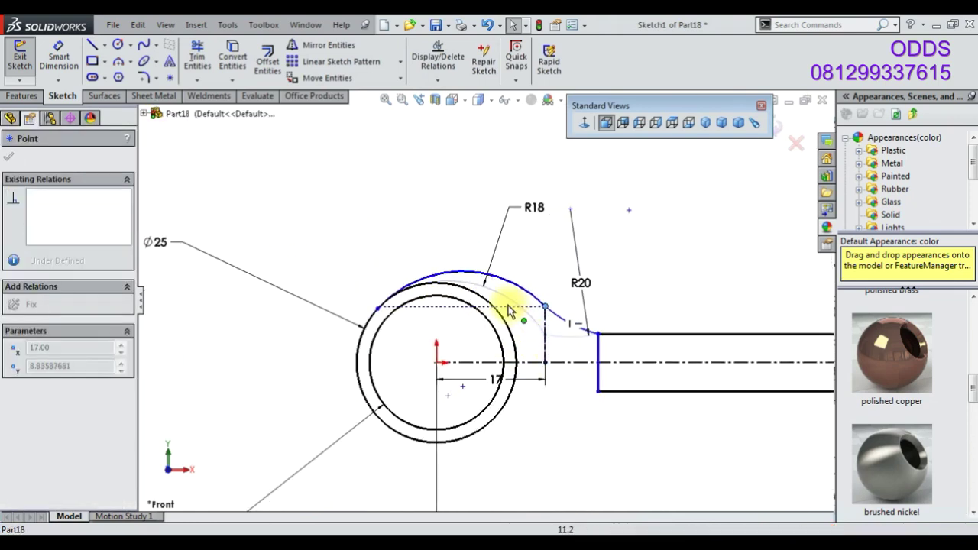
scroll(516, 326, "up", 3)
key("Escape")
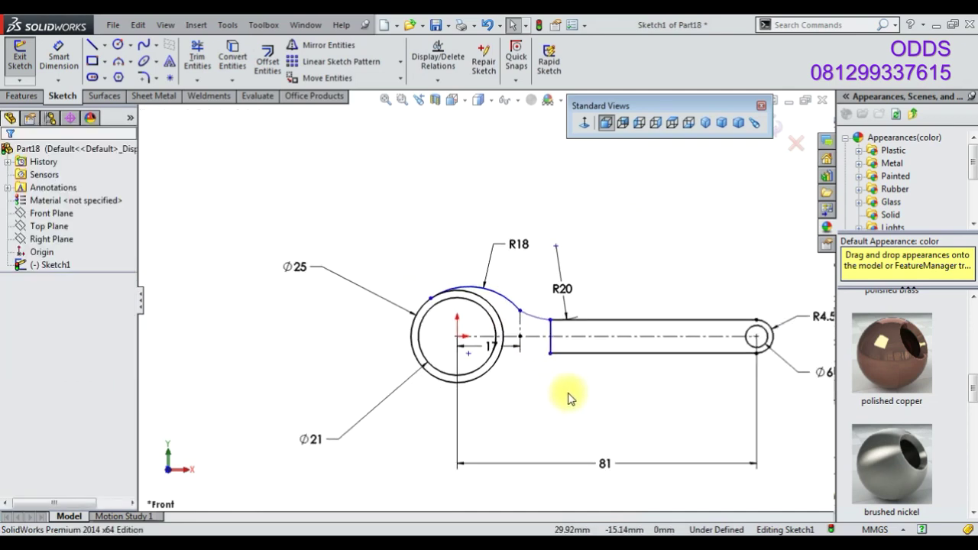
left_click(871, 511)
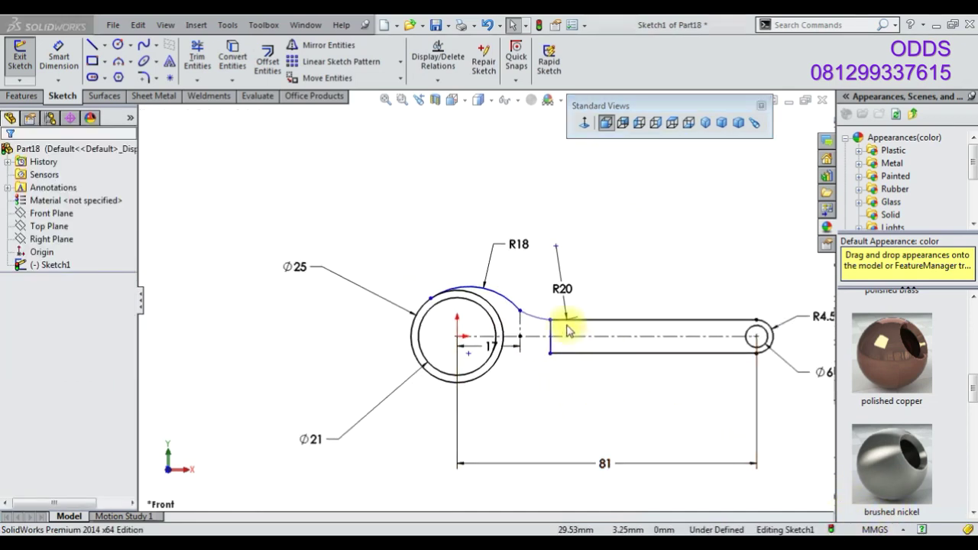
- Dimension the arc-to-arm junction point 4 mm from the vertical line
left_click(59, 57)
scroll(458, 275, "down", 3)
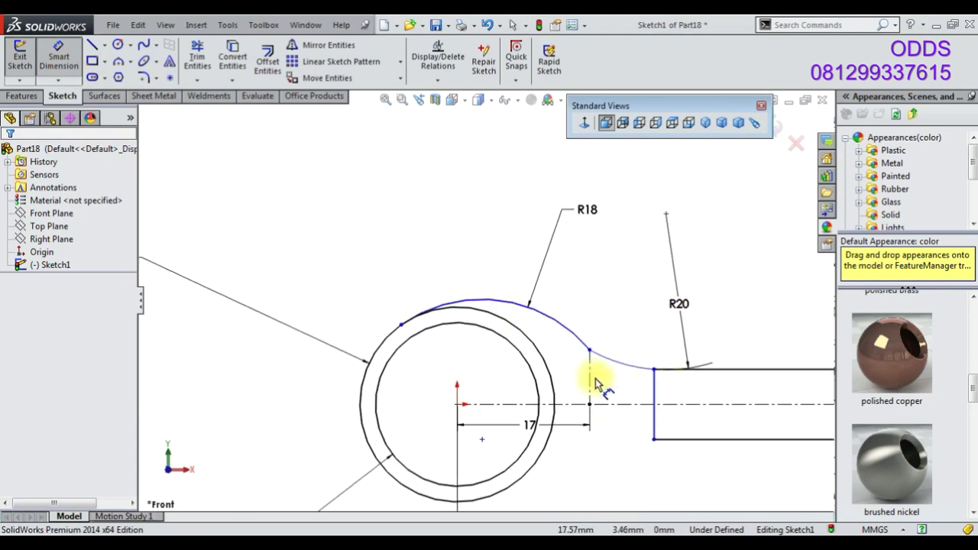
left_click(655, 372)
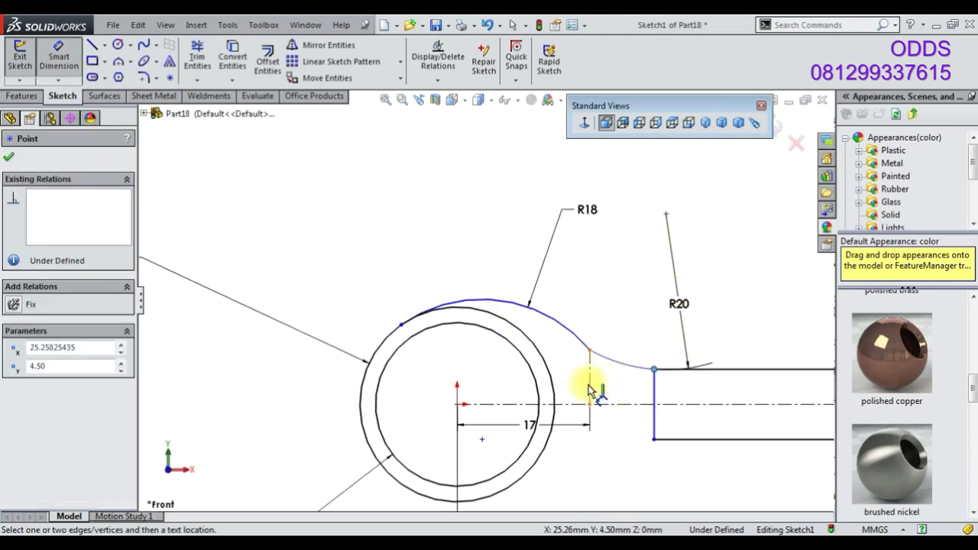
left_click(591, 391)
left_click(622, 428)
type("4")
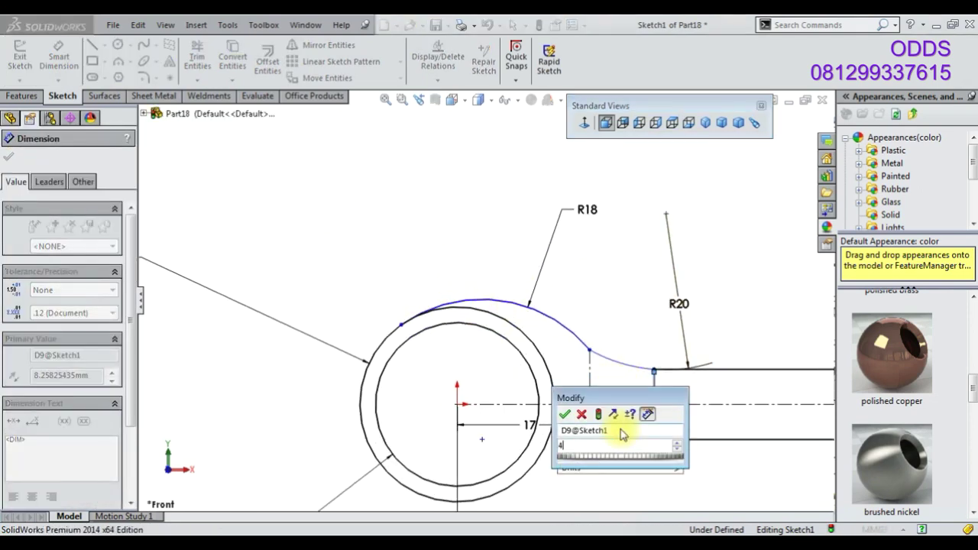
key("Return")
scroll(619, 382, "down", 2)
scroll(589, 321, "down", 2)
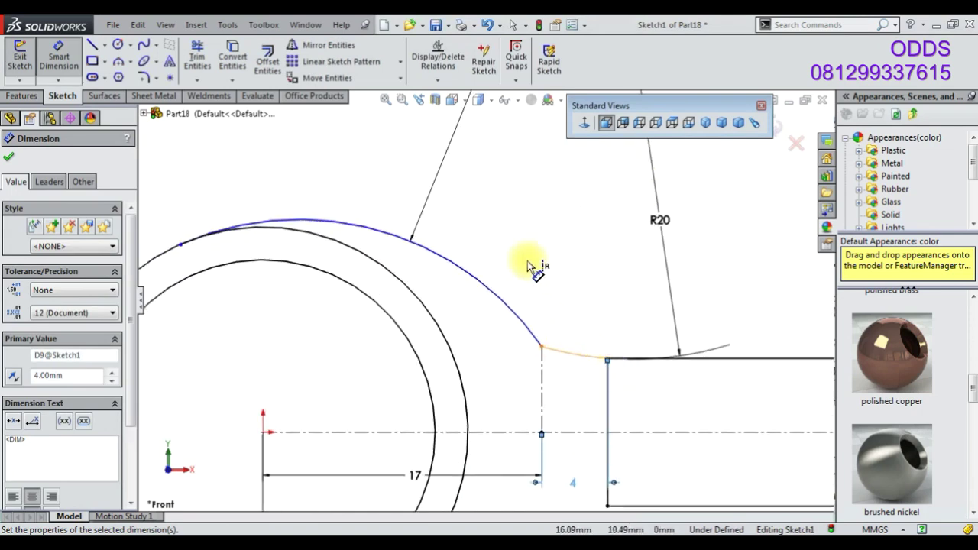
right_click(235, 183)
left_click(262, 208)
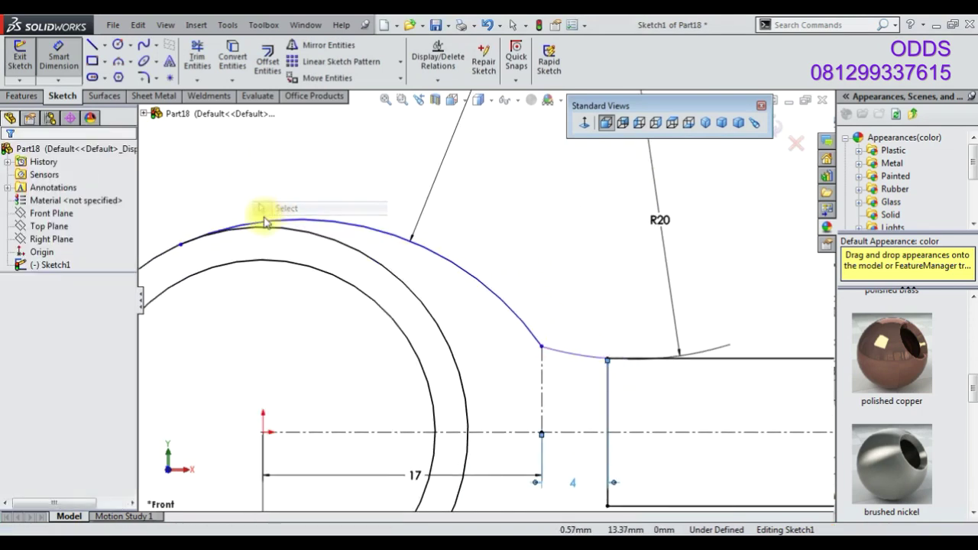
- Reshape the curve and dimension the R18/R20 junction 6.40 mm above the centreline
mouse_move(183, 252)
left_mouse_down()
mouse_move(163, 252)
mouse_move(184, 262)
mouse_move(161, 260)
left_mouse_up()
scroll(545, 323, "up", 3)
left_click(512, 342)
left_click(497, 346)
type("6.4")
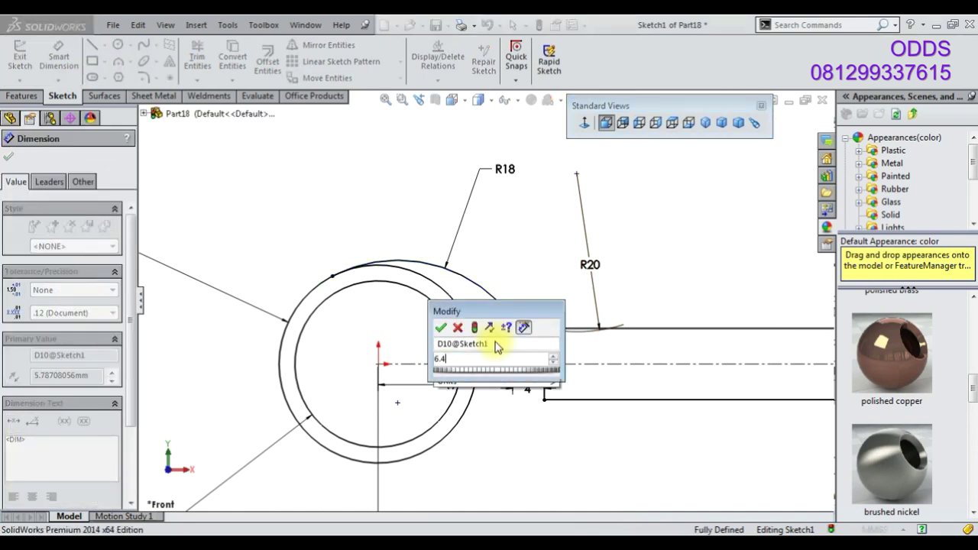
key("Return")
- Move the R20, 17 and 4 dimension labels into clear positions
left_click_drag(612, 275, 573, 277)
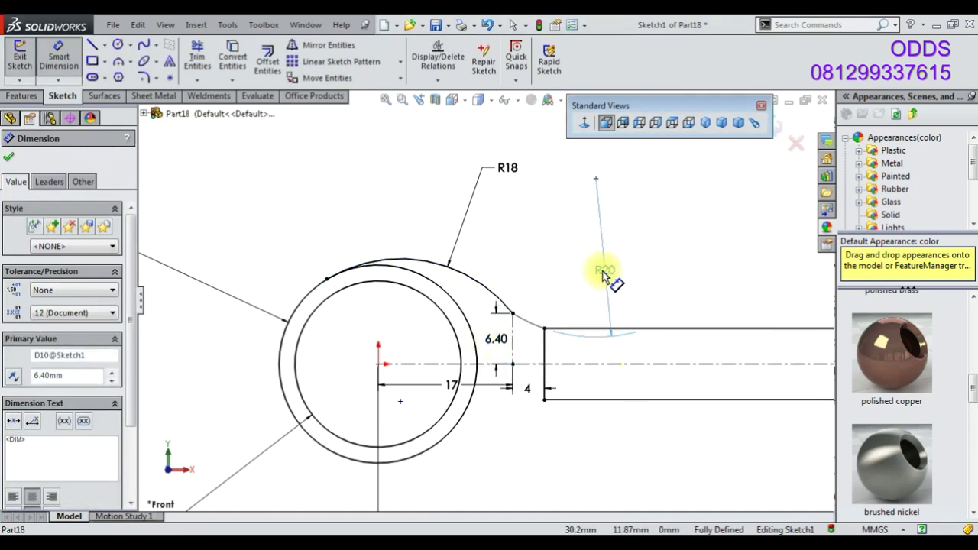
left_click(592, 375)
left_click(450, 480)
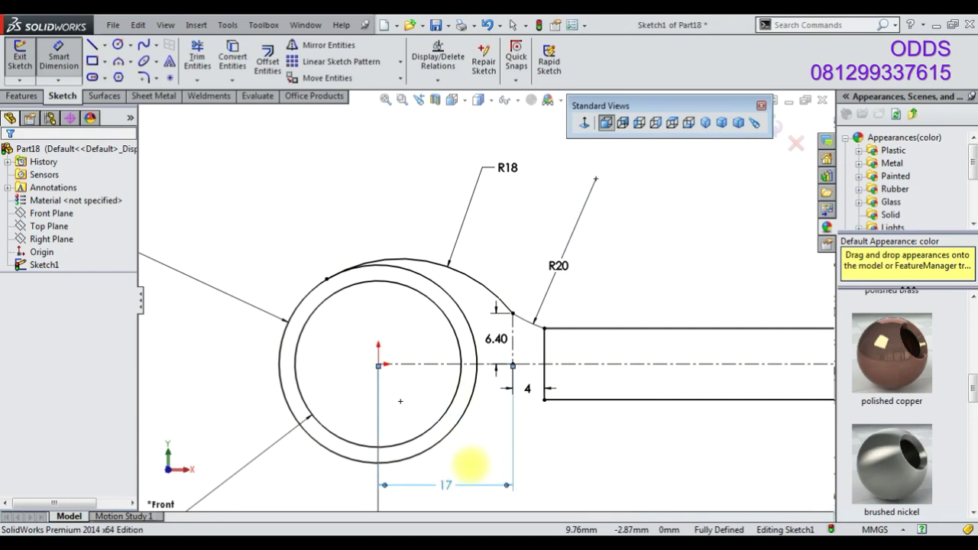
left_click_drag(535, 391, 526, 483)
scroll(633, 447, "up", 3)
scroll(632, 447, "up", 2)
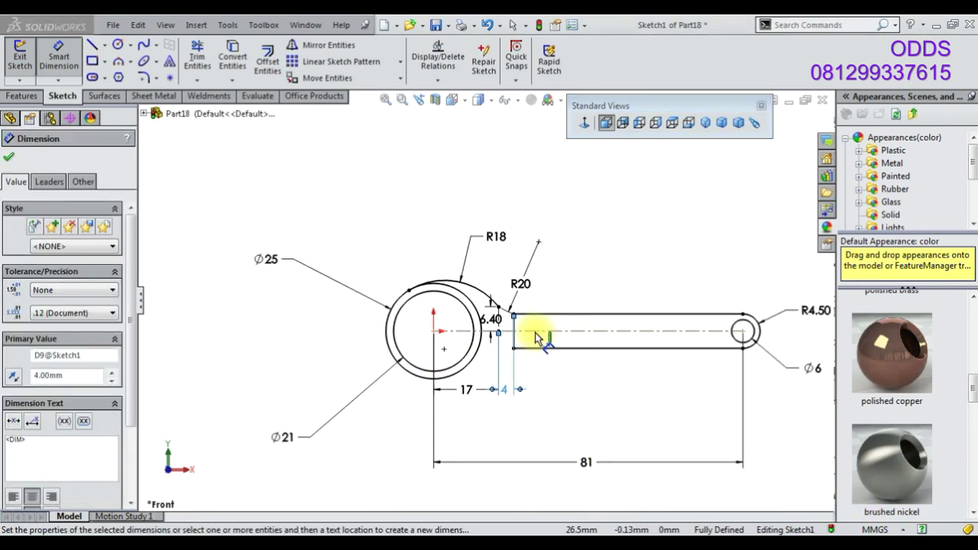
left_click(548, 300)
scroll(471, 312, "down", 3)
scroll(462, 312, "down", 2)
- Try making the R20 arc tangent to the R18 arc, then dismiss the conflicting relation
scroll(481, 333, "down", 2)
right_click(482, 334)
left_click(510, 214)
left_click(323, 360)
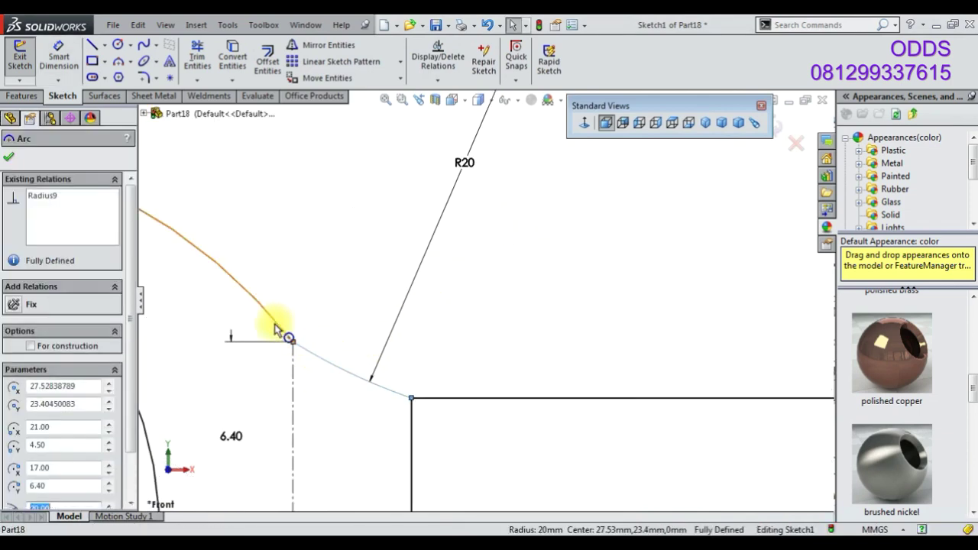
left_click(276, 329, "ctrl")
left_click(325, 265)
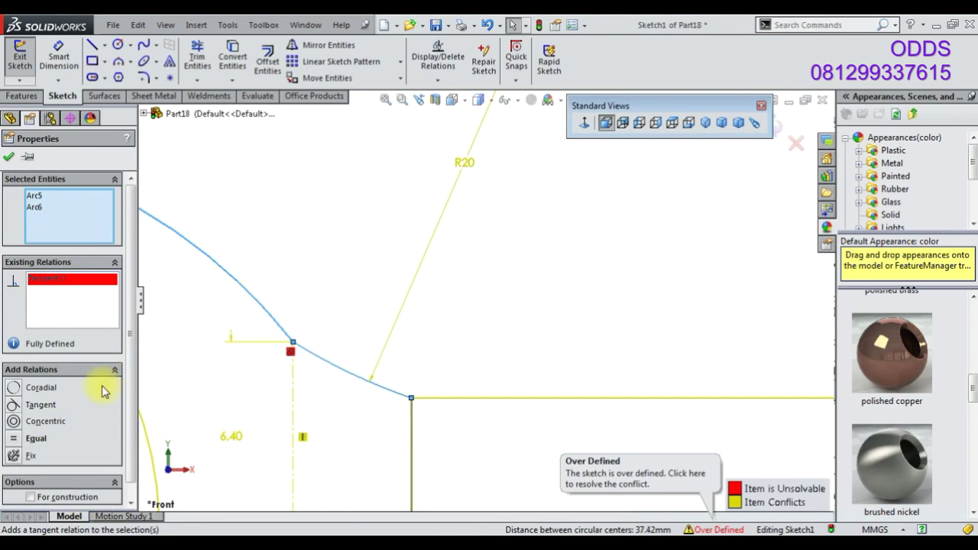
right_click(69, 283)
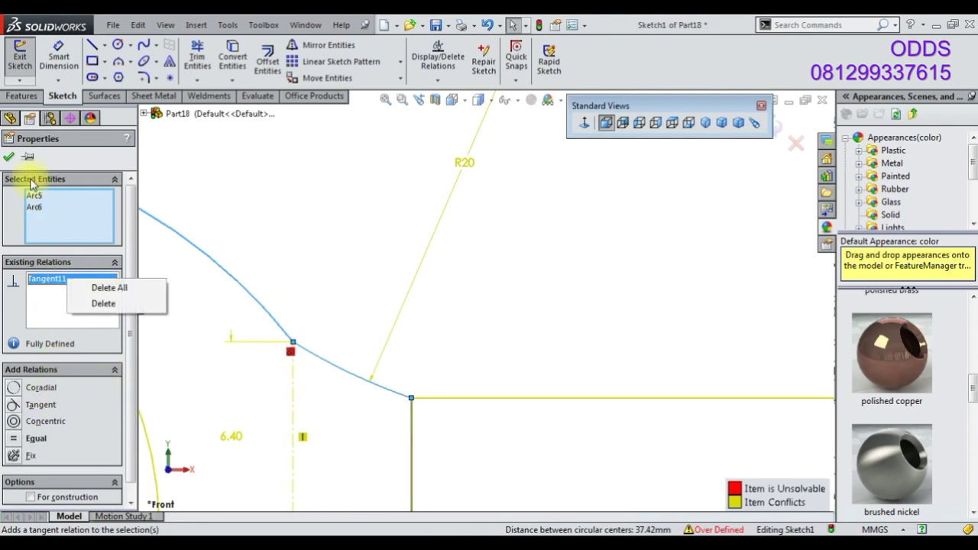
left_click(8, 157)
left_click(8, 157)
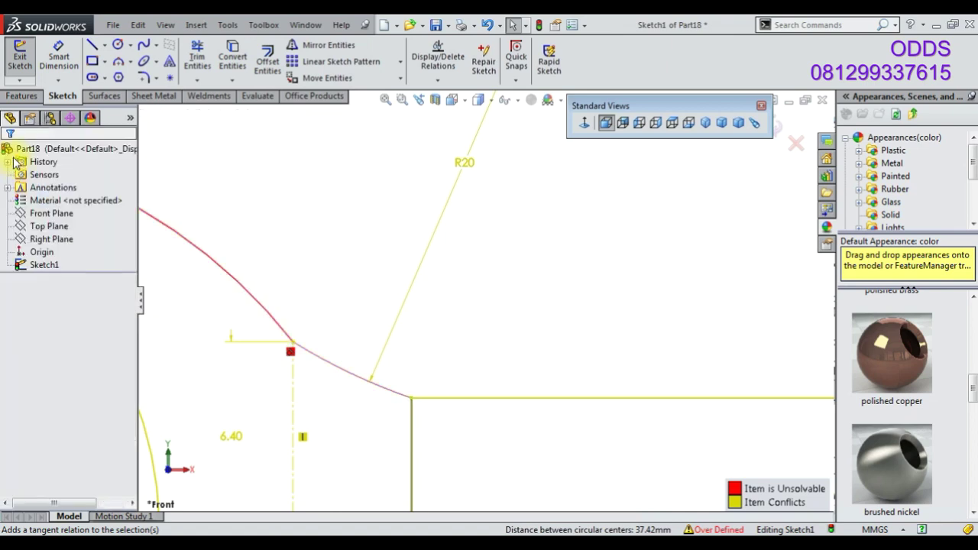
- Delete the conflicting R20 arc and draw a 3-point arc from the slot's top corner
scroll(437, 300, "up", 3)
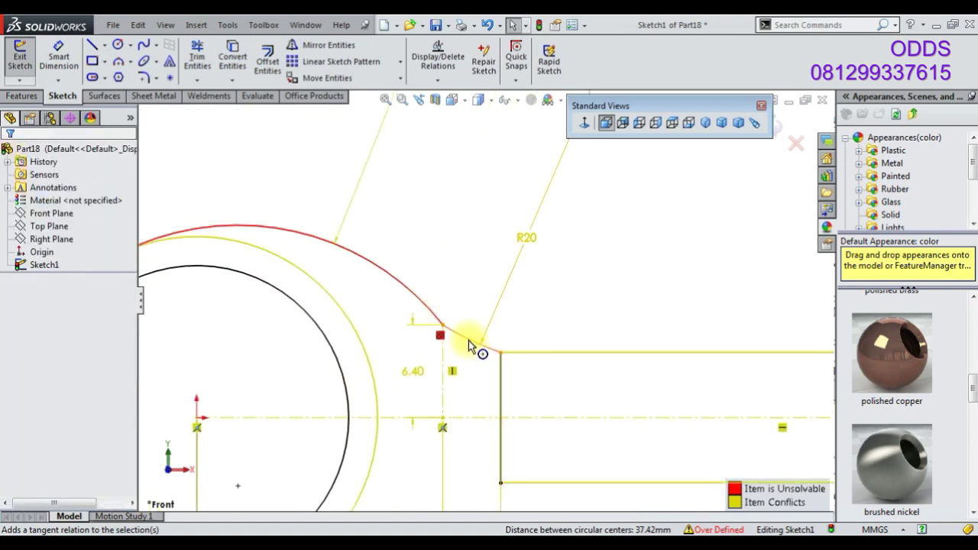
left_click(470, 343)
key("Delete")
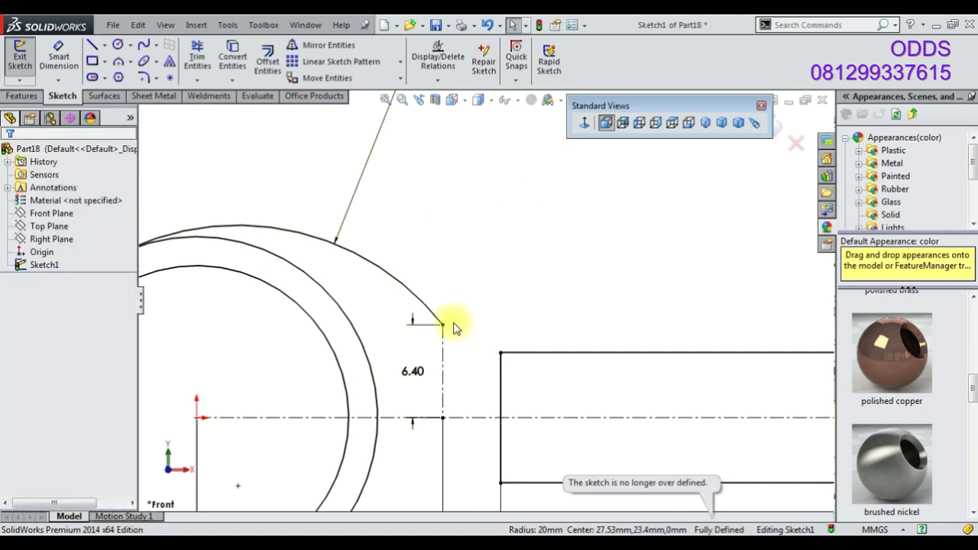
left_click(123, 65)
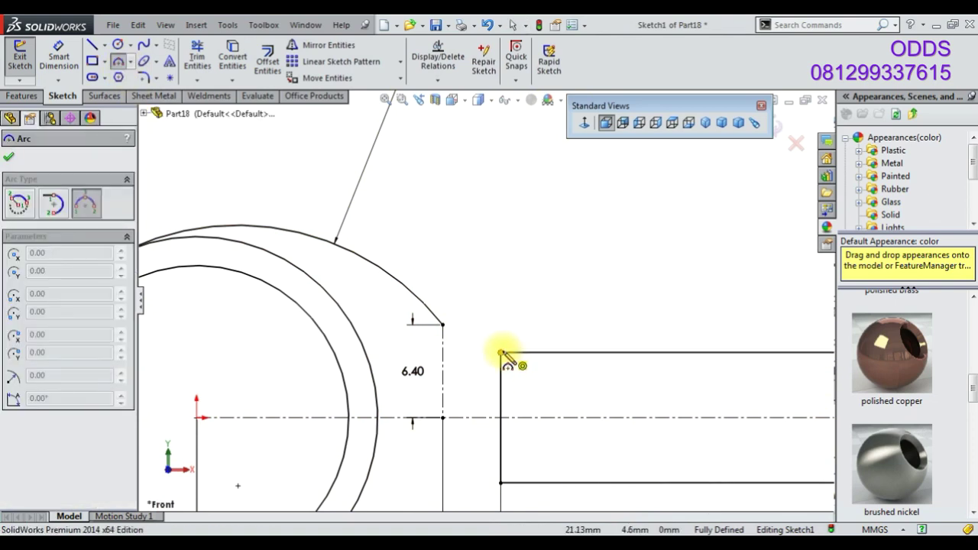
left_click(501, 353)
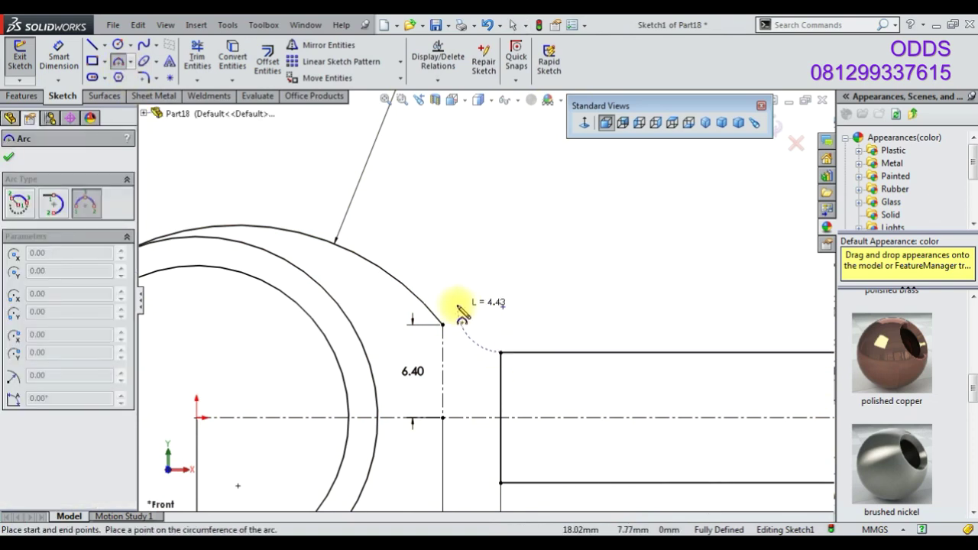
left_click(462, 358)
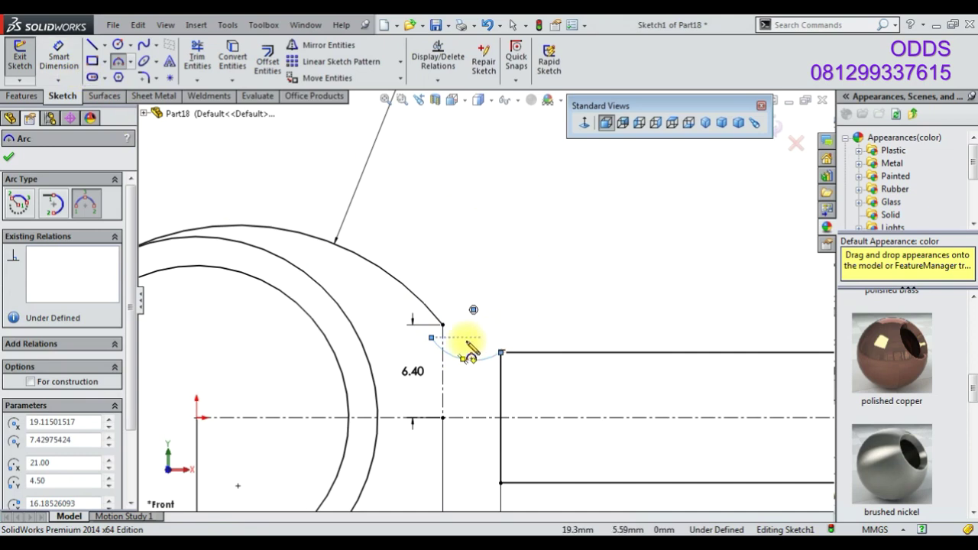
key("Escape")
- Make the new arc tangent to the R18 arc and dimension its radius as R20
left_click(459, 356)
left_click(440, 320, "ctrl")
left_click(485, 254)
left_click(59, 58)
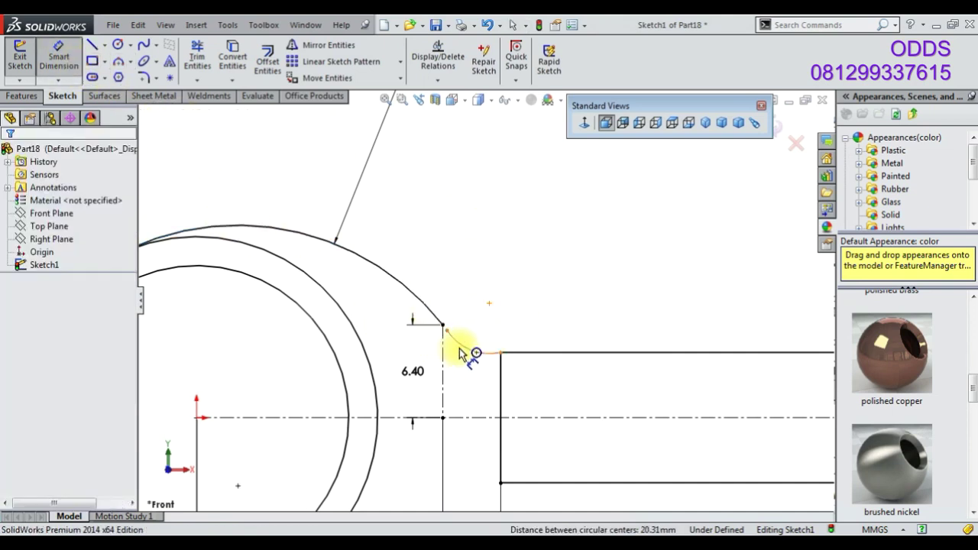
left_click(465, 345)
left_click(508, 281)
type("10")
key("Return")
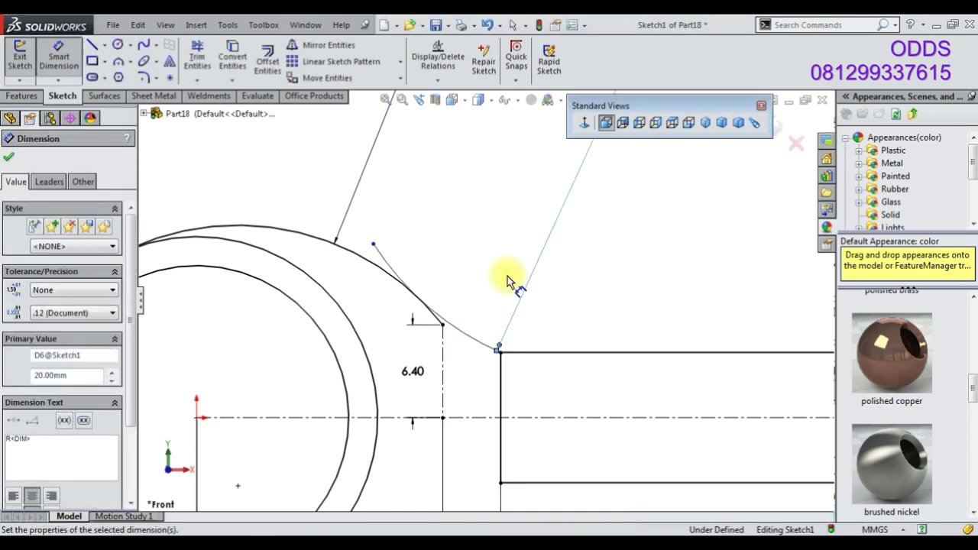
- Draw a vertical construction centreline down from the slot corner
left_click(197, 55)
scroll(420, 229, "down", 2)
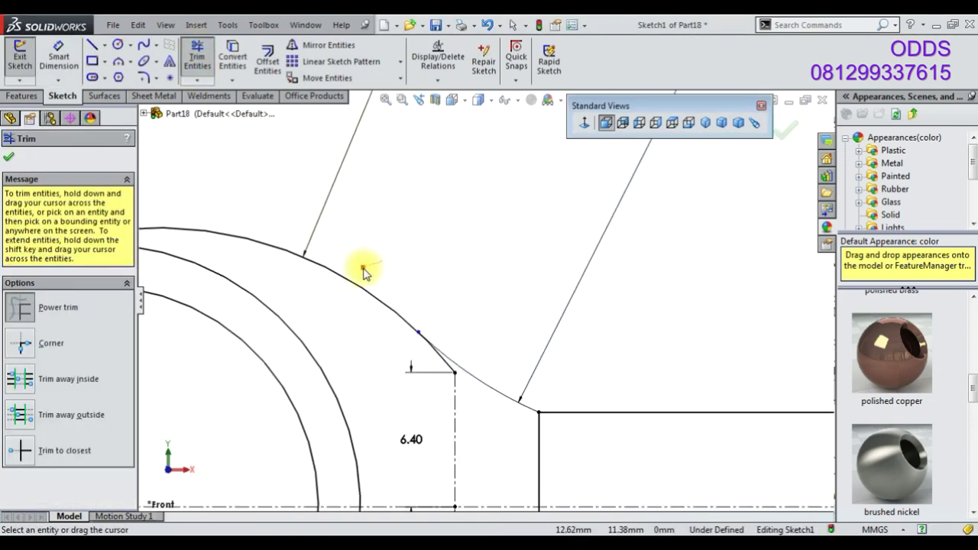
scroll(467, 301, "down", 2)
scroll(464, 307, "up", 1)
scroll(469, 351, "down", 1)
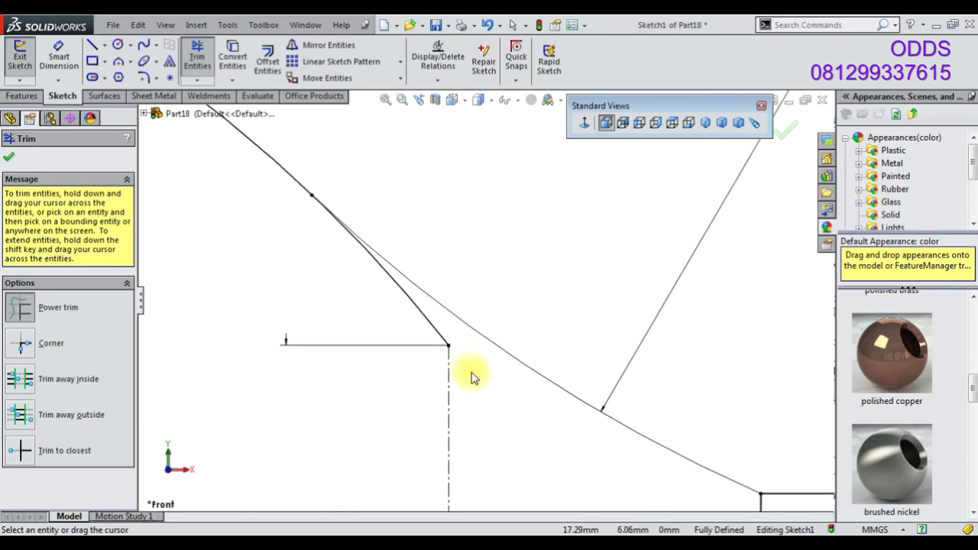
scroll(482, 394, "up", 3)
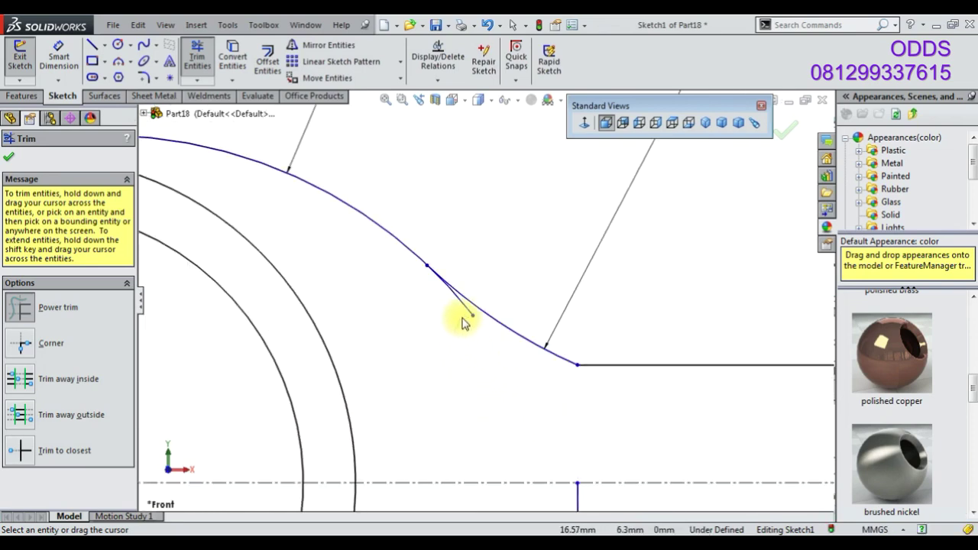
scroll(505, 402, "up", 2)
scroll(507, 406, "up", 1)
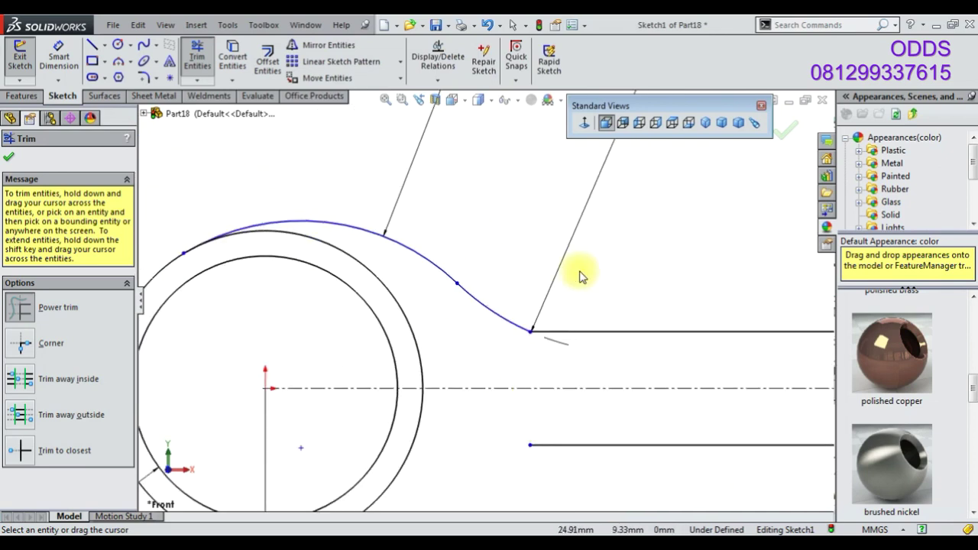
scroll(579, 277, "down", 2)
left_click(105, 46)
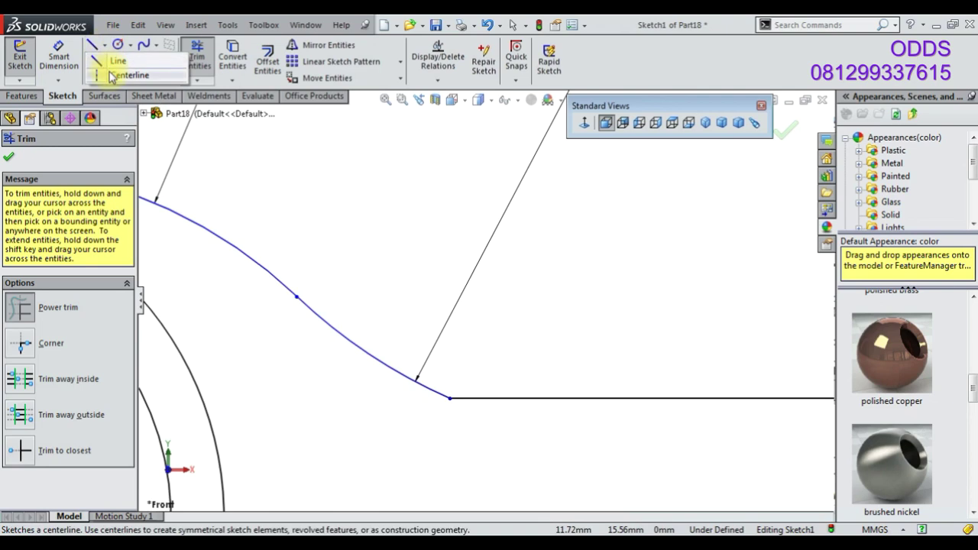
left_click(107, 63)
left_click(450, 398)
scroll(469, 436, "up", 1)
scroll(469, 458, "up", 2)
left_click(467, 462)
scroll(443, 284, "down", 2)
scroll(415, 306, "down", 2)
right_click(415, 305)
left_click(439, 199)
key("Escape")
- Shift the slot corner right and dimension the centreline 21 mm from the origin
left_click(413, 366)
key("Escape")
left_click_drag(419, 371, 440, 390)
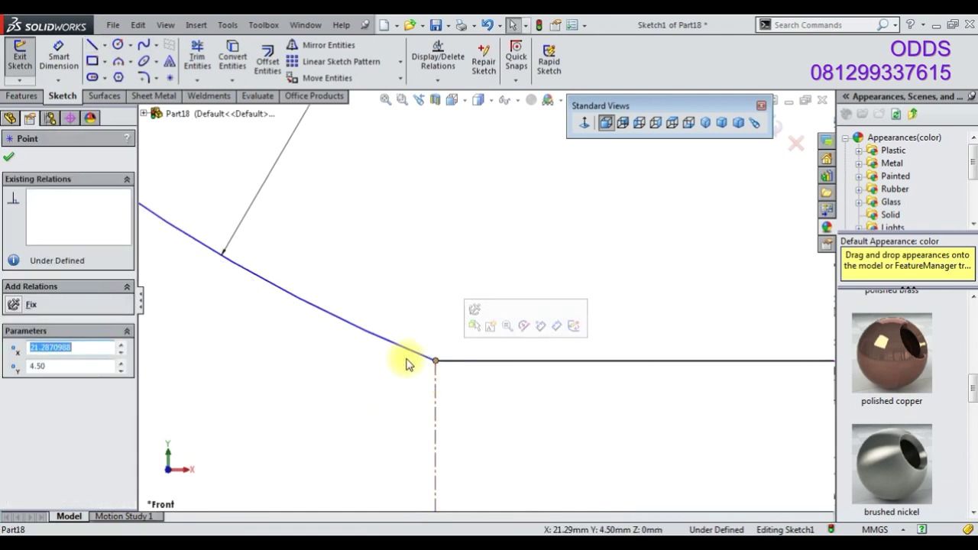
left_click(58, 55)
scroll(426, 356, "up", 3)
scroll(458, 359, "up", 2)
left_click(481, 359)
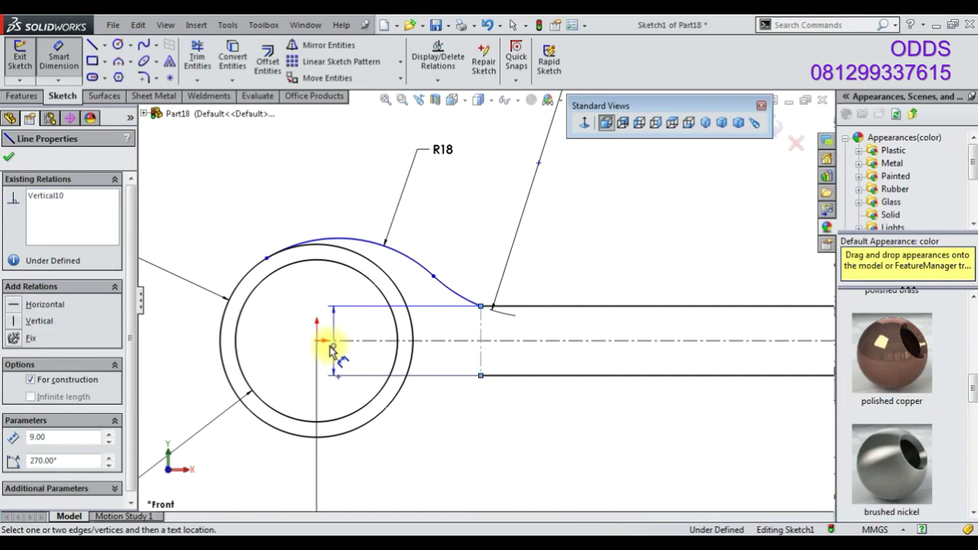
left_click(316, 341)
left_click(422, 441)
type("21")
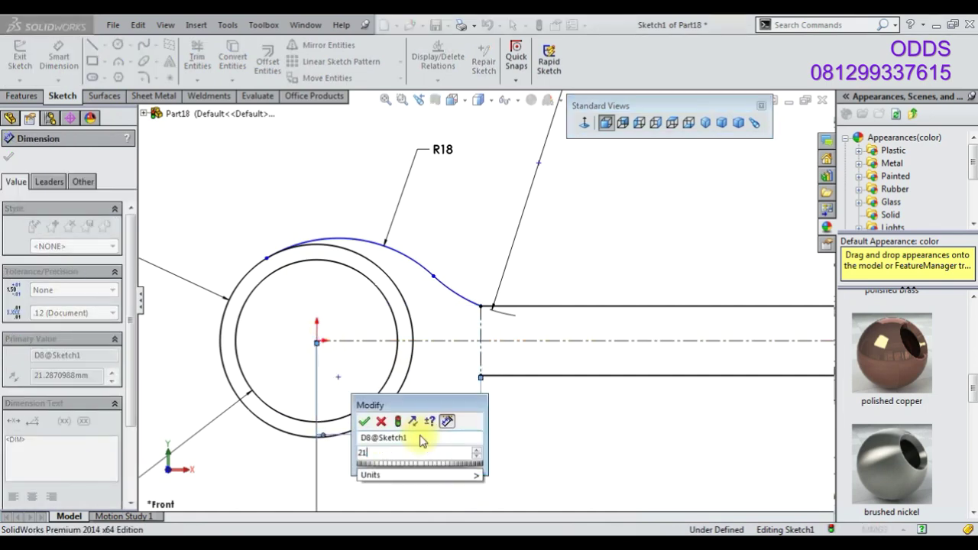
type("3")
key("Return")
double_click(433, 440)
type("21")
key("Return")
key("Escape")
scroll(459, 401, "up", 2)
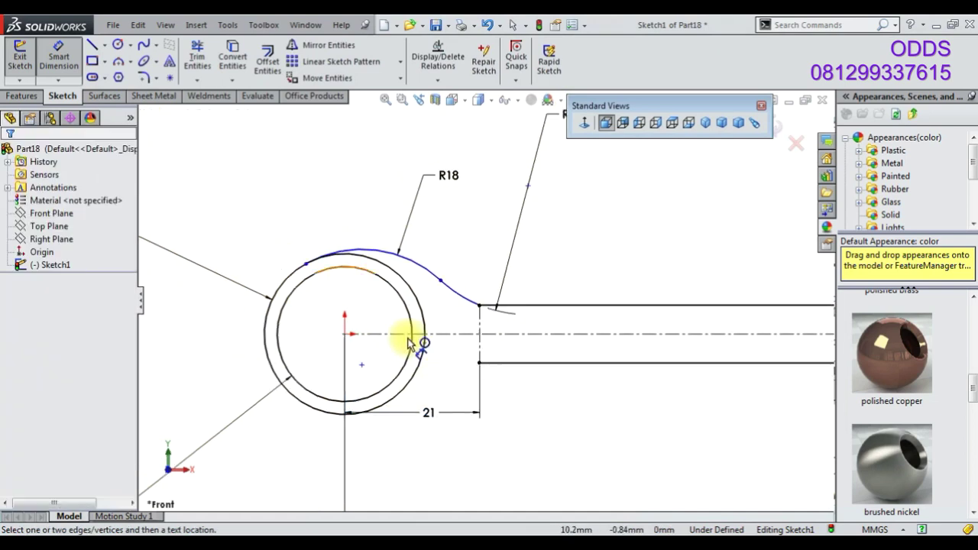
scroll(339, 272, "down", 3)
left_click(197, 57)
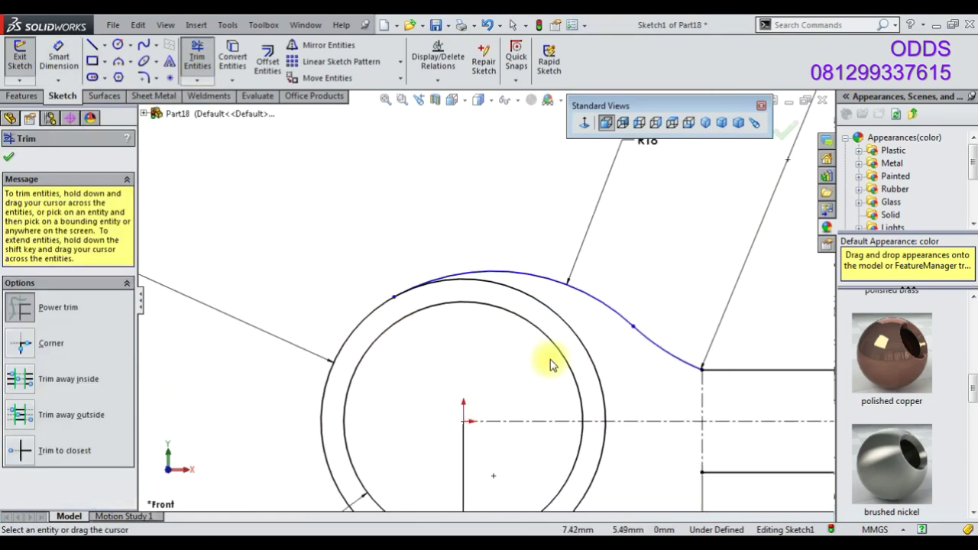
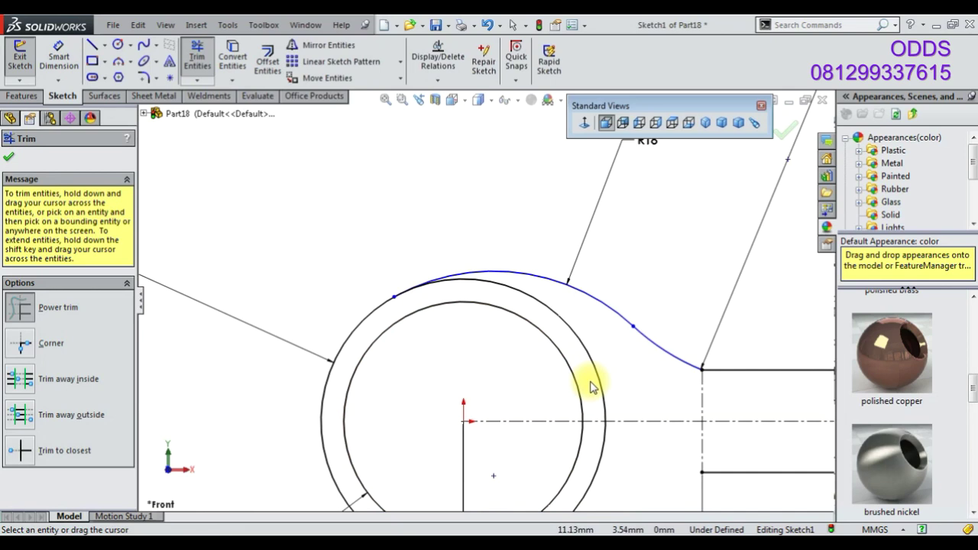
- Dimension the upper R18 arc's end 17 mm horizontally from the origin
right_click_drag(590, 388, 590, 359)
left_click(463, 421)
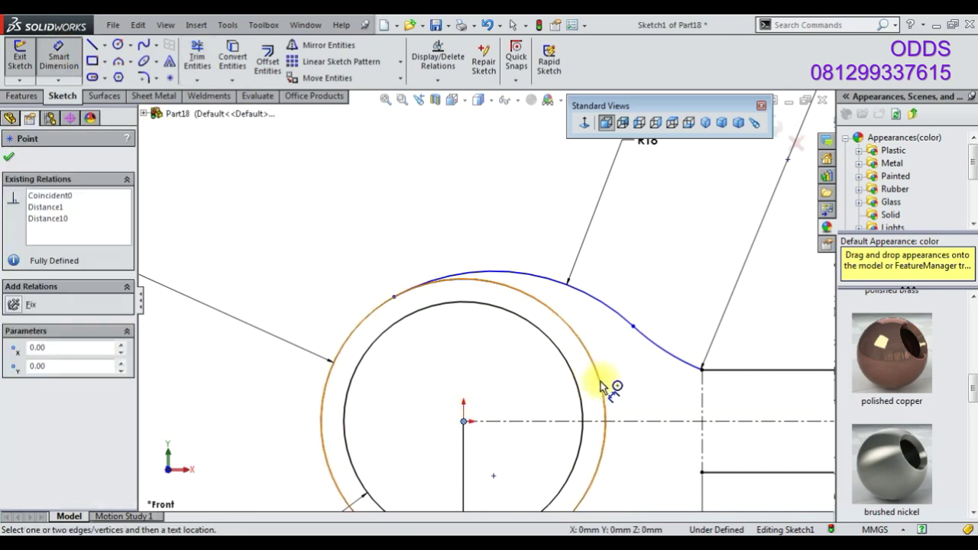
left_click(545, 451)
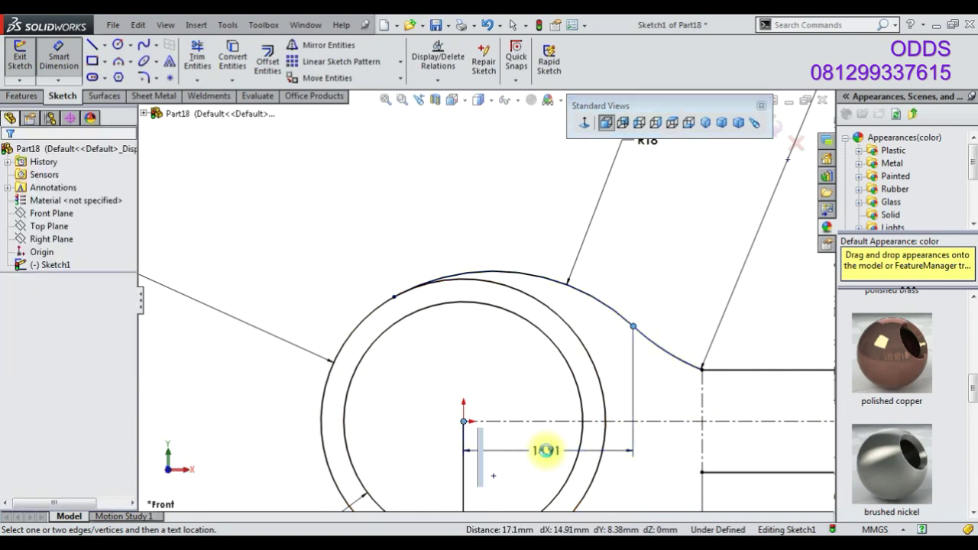
type("17")
key("Return")
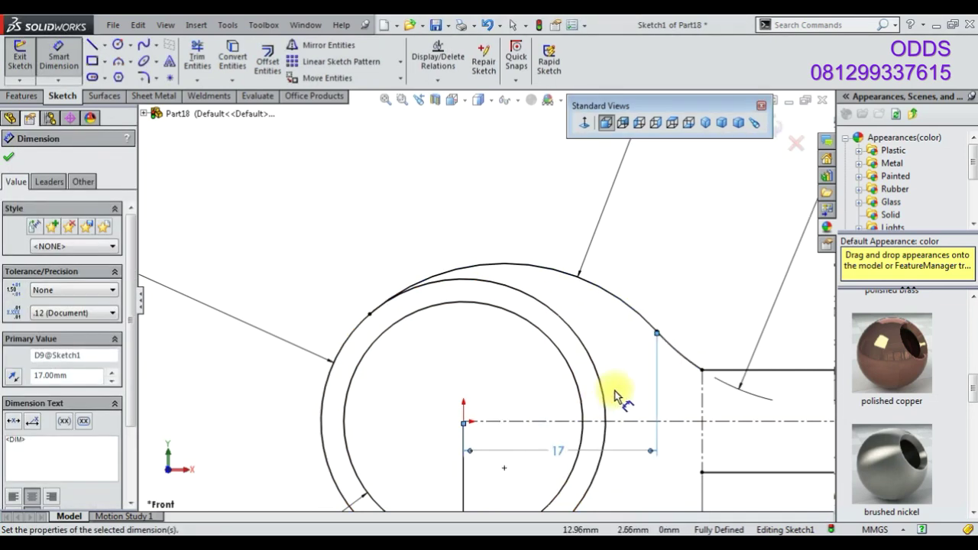
key("f")
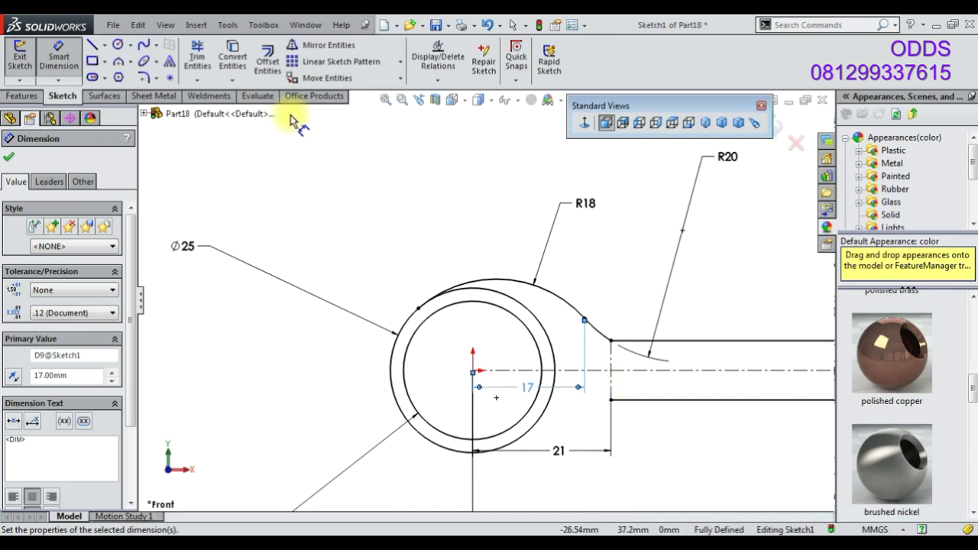
- Trim the leftover circle arcs with Trim Entities
left_click(197, 53)
scroll(344, 230, "down", 2)
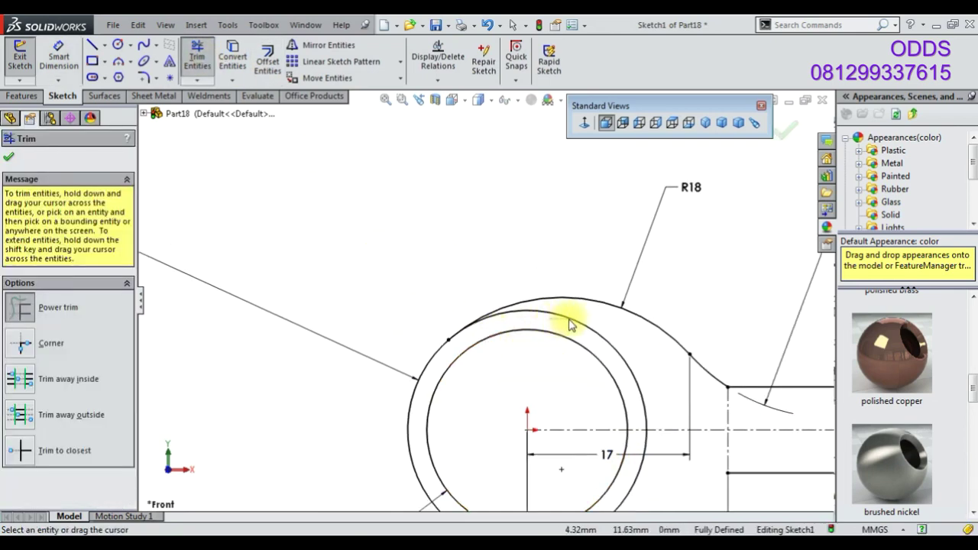
scroll(584, 336, "up", 4)
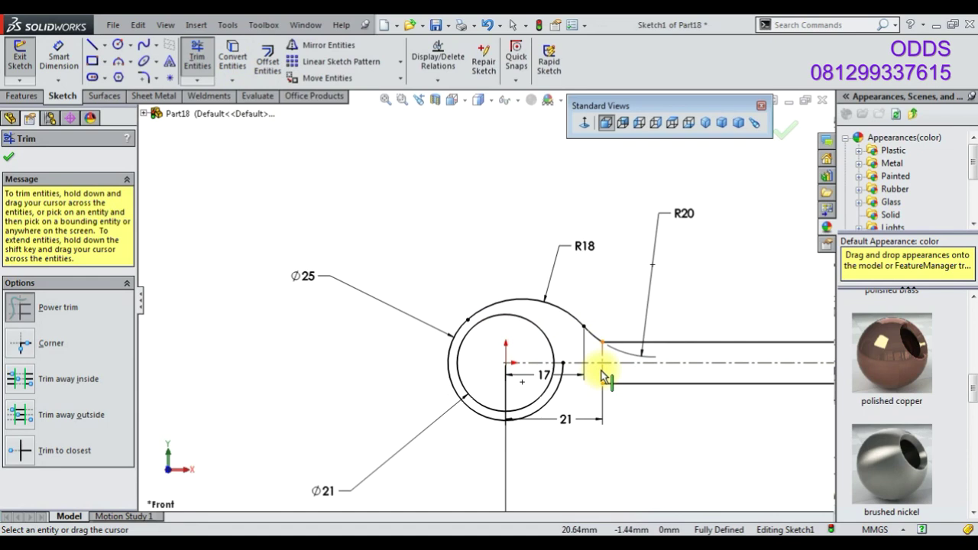
scroll(601, 374, "down", 1)
right_click(202, 153)
- Mirror the upper R18 arc and small fillet arc about the centreline
left_click(244, 206)
left_click(325, 45)
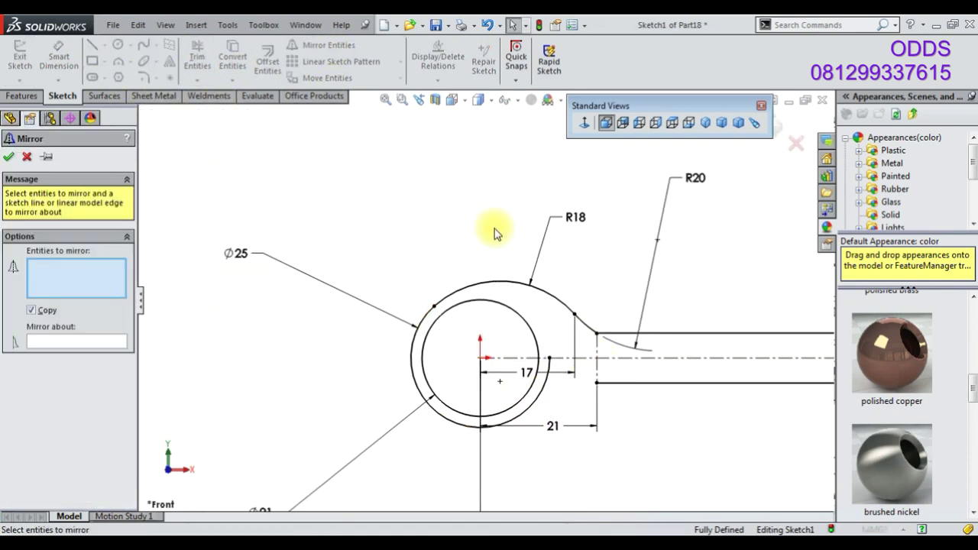
left_click(504, 284)
left_click(589, 331)
left_click(48, 344)
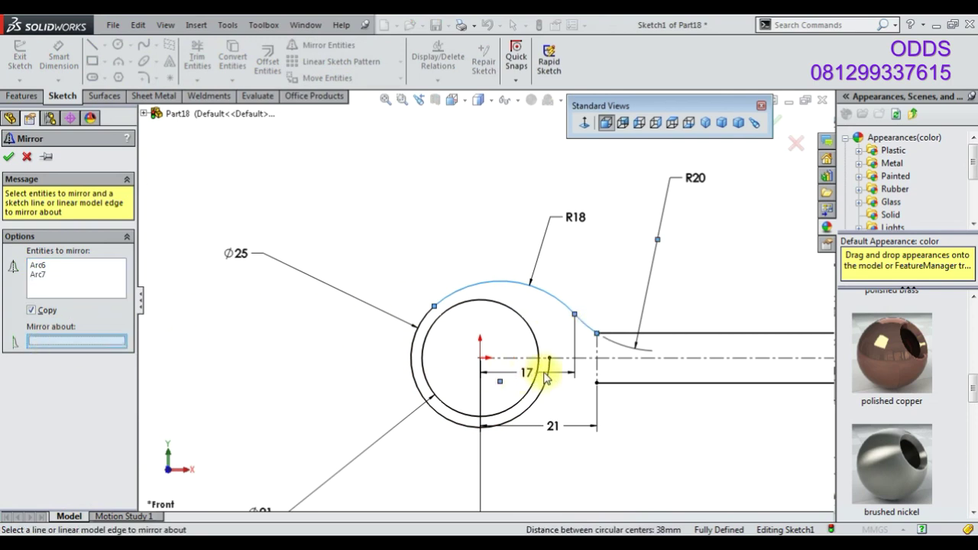
left_click(508, 358)
left_click(779, 129)
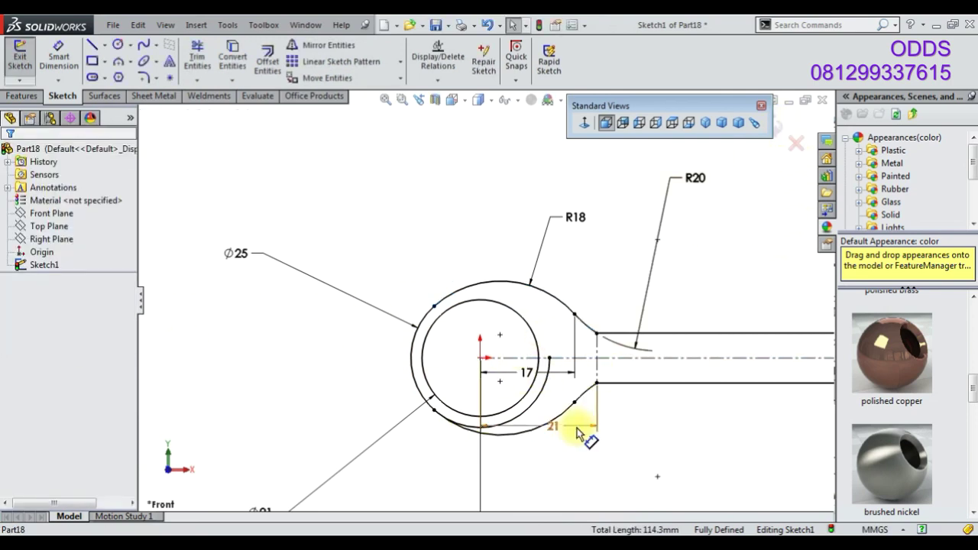
- Move the 21 mm dimension below the part and trim the leftover arcs
left_click_drag(578, 427, 566, 463)
left_click(197, 57)
scroll(527, 382, "down", 3)
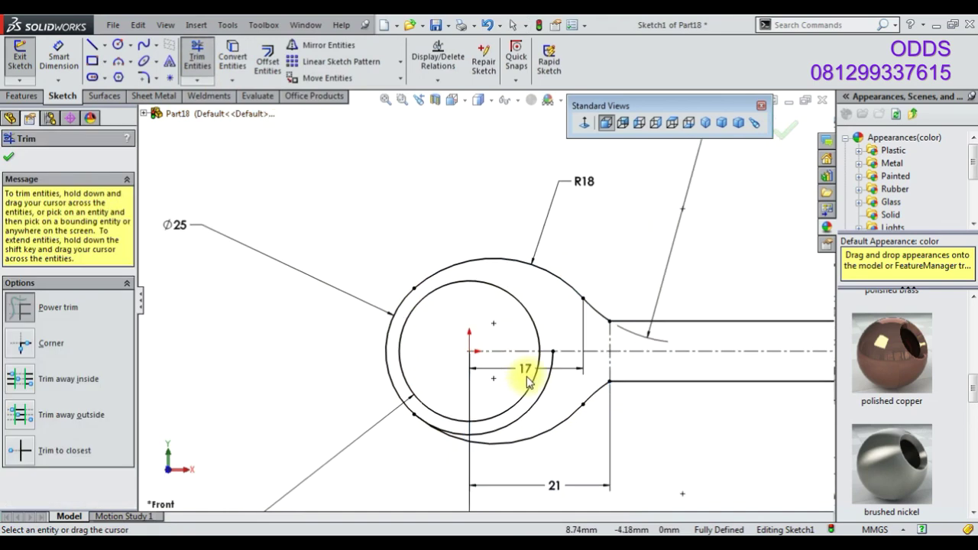
scroll(541, 405, "up", 3)
scroll(543, 402, "up", 2)
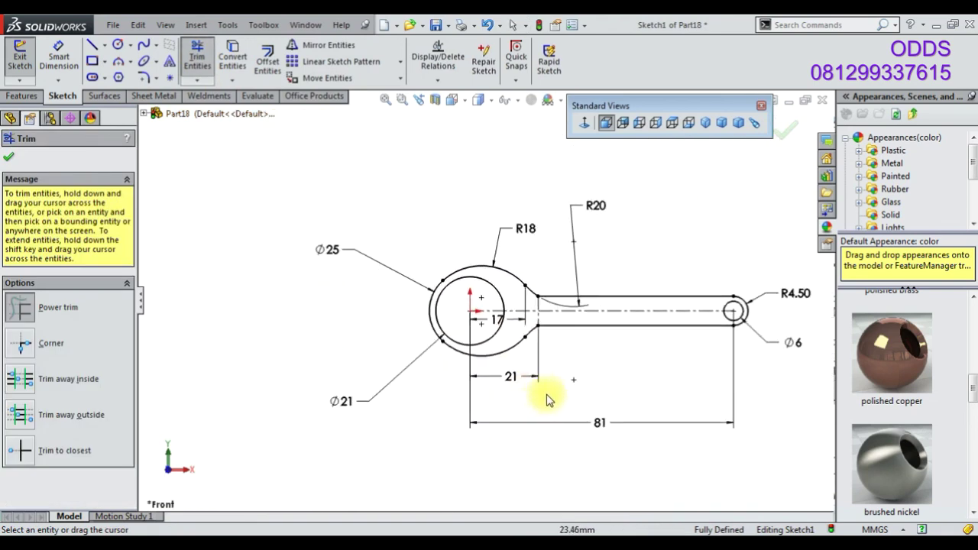
scroll(647, 371, "down", 2)
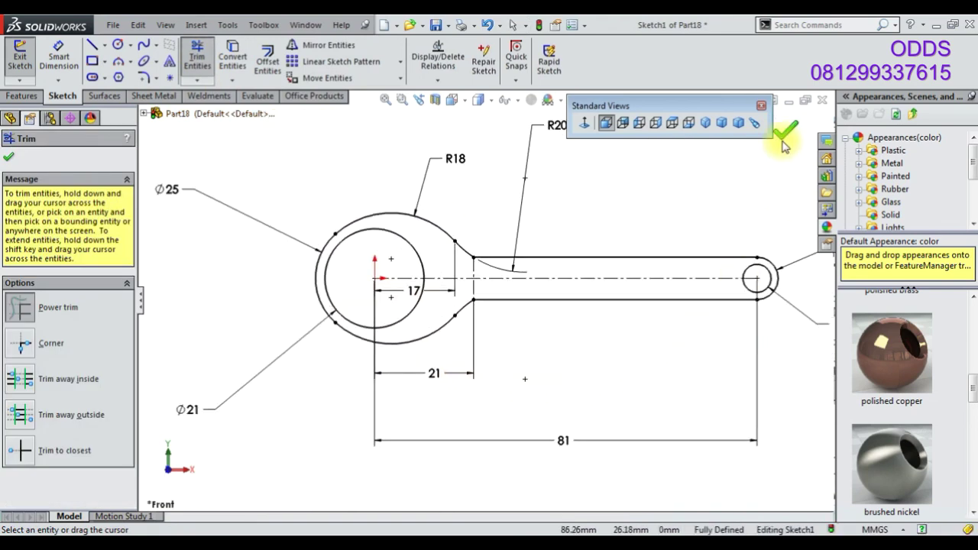
left_click(783, 142)
- Move the 17 mm dimension below the part and return to the Front view
left_click_drag(430, 299, 437, 401)
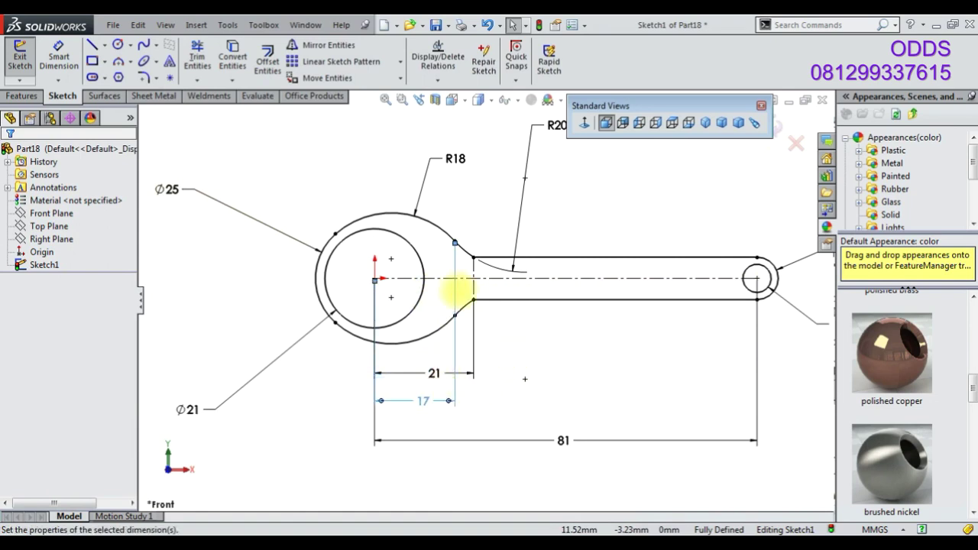
scroll(474, 281, "down", 2)
scroll(476, 273, "down", 2)
middle_click_drag(448, 284, 463, 294)
scroll(462, 295, "up", 2)
scroll(489, 282, "up", 4)
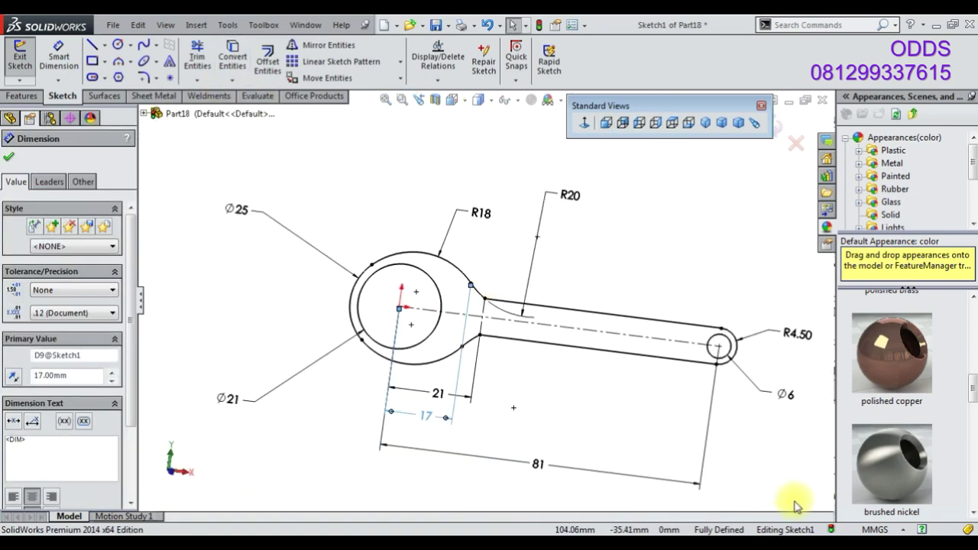
left_click(606, 122)
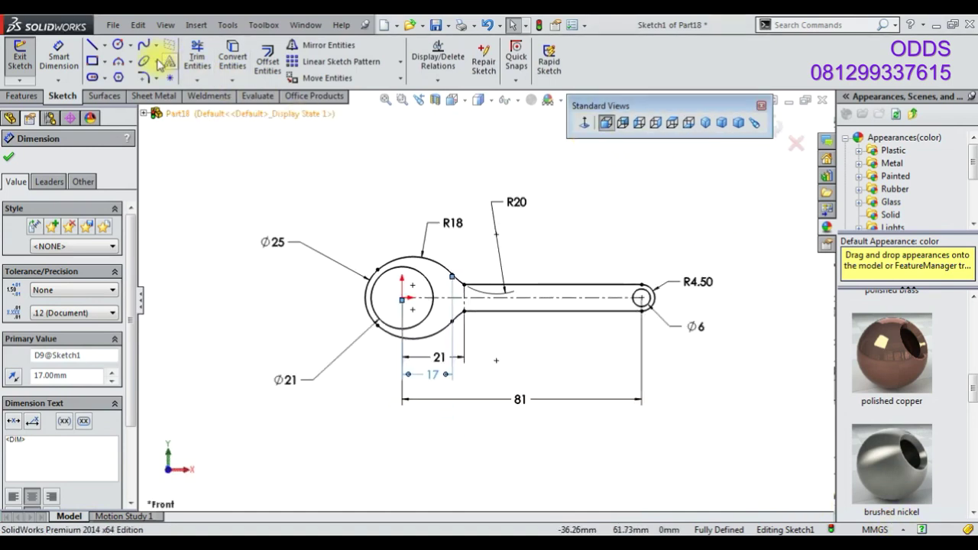
left_click(91, 45)
scroll(501, 306, "down", 4)
- Draw a vertical line at the neck and dimension its offset to 2 mm
left_click(418, 253)
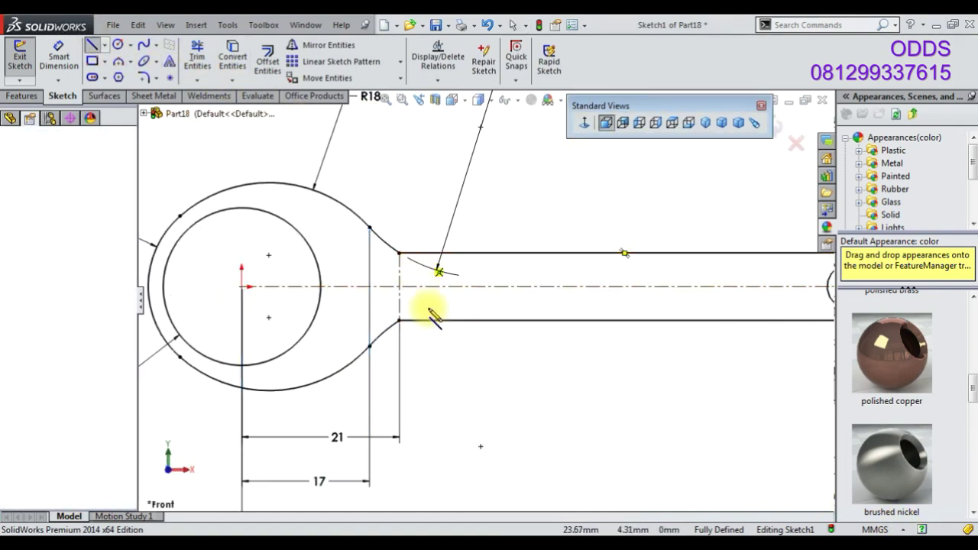
left_click(420, 320)
left_click(58, 57)
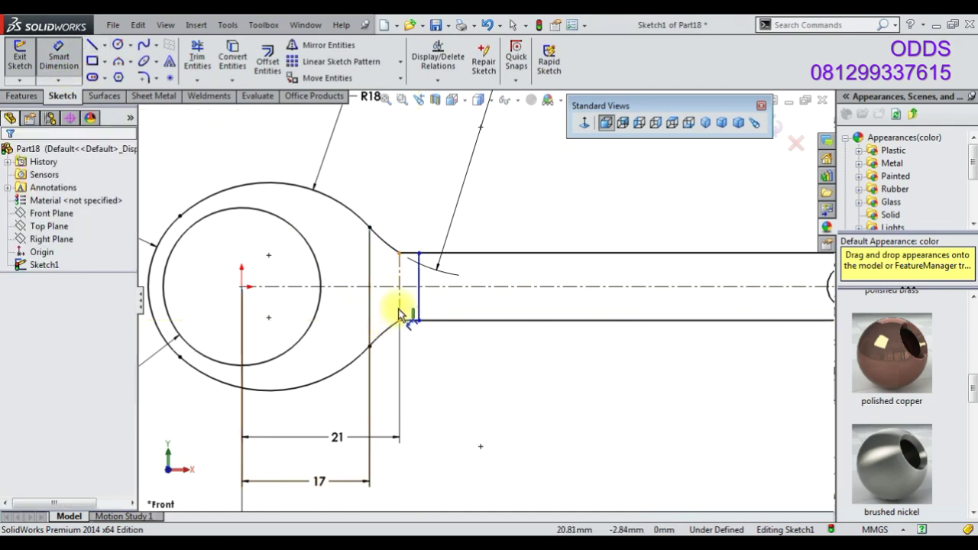
left_click(418, 310)
left_click(416, 345)
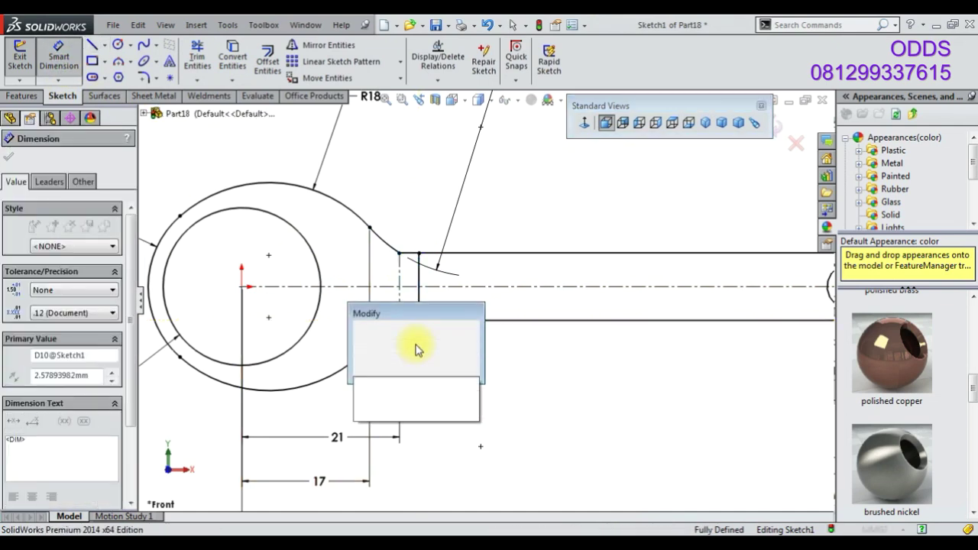
type("2")
key("Return")
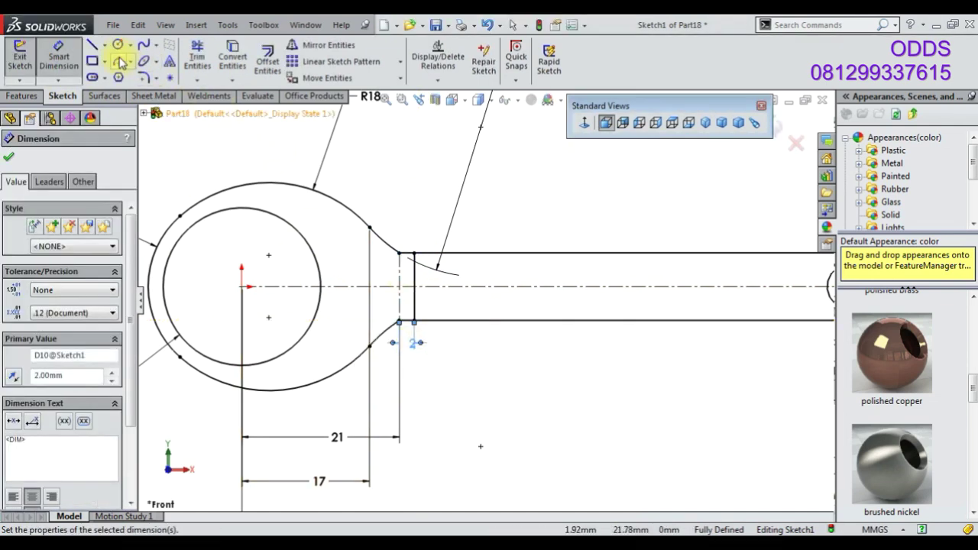
- Draw a construction line starting from the arc endpoint
left_click(117, 44)
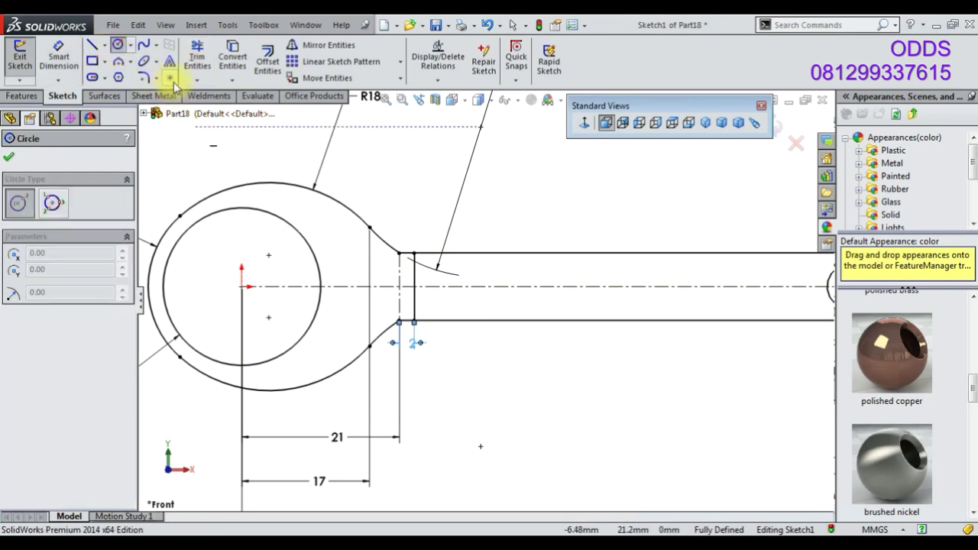
scroll(408, 309, "down", 3)
scroll(398, 315, "up", 3)
left_click(104, 45)
left_click(114, 73)
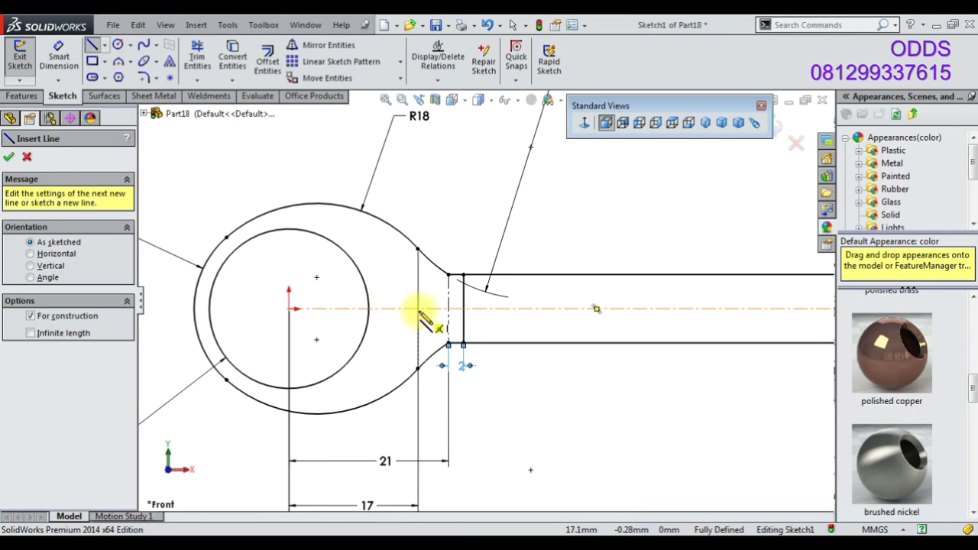
left_click(417, 248)
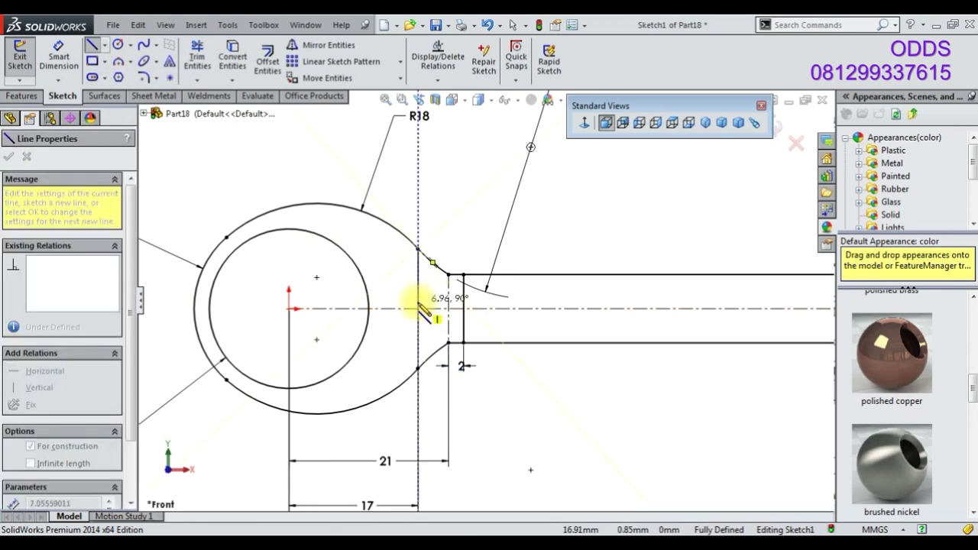
- Draw the Ø2 pin hole circle, positioned 3.50 mm from the centreline
left_click(117, 44)
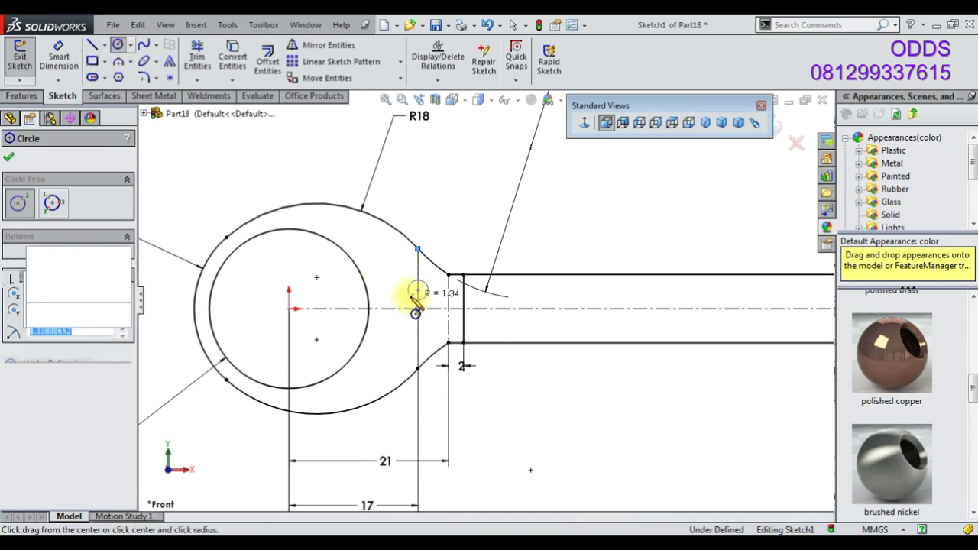
left_click(417, 290)
left_click(413, 314)
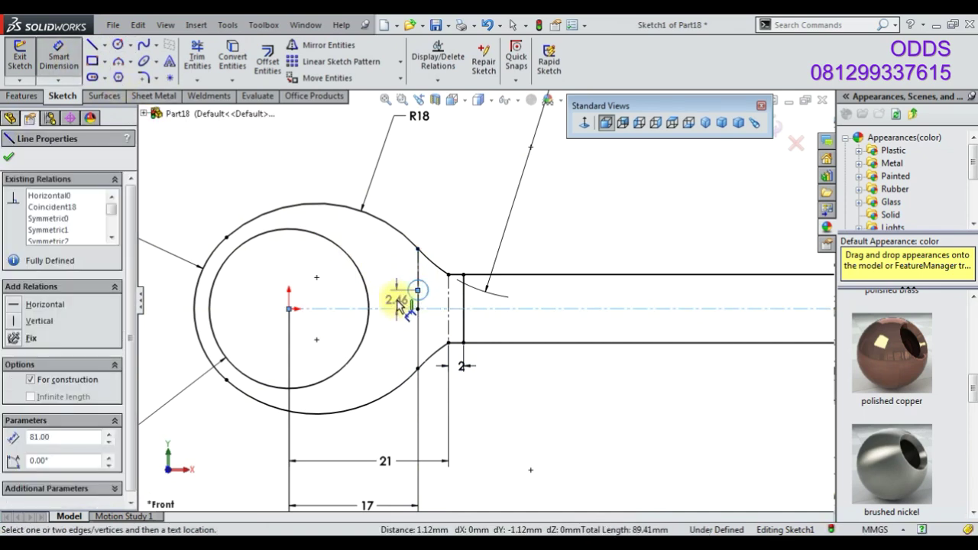
left_click(395, 306)
type("3.5")
key("Return")
left_click(397, 305)
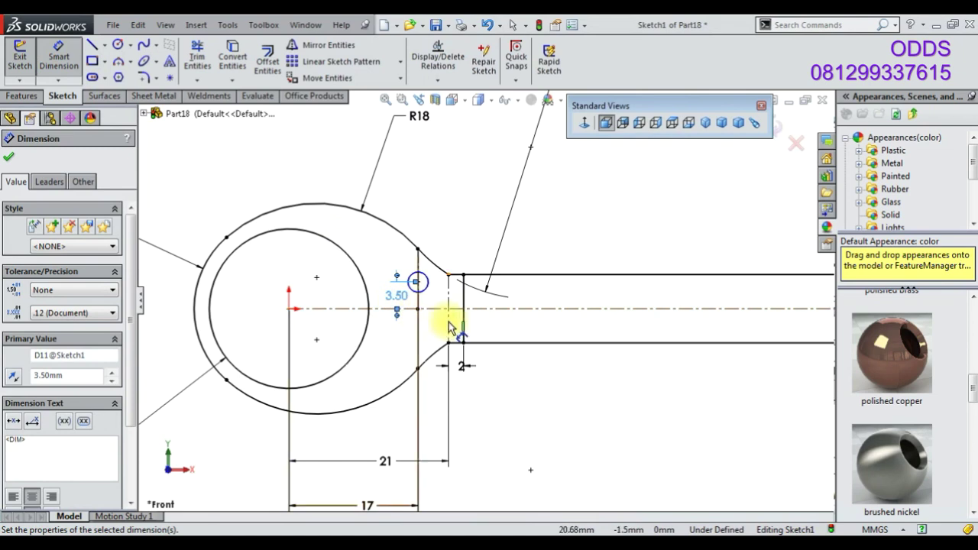
left_click(426, 289)
left_click(460, 243)
type("2")
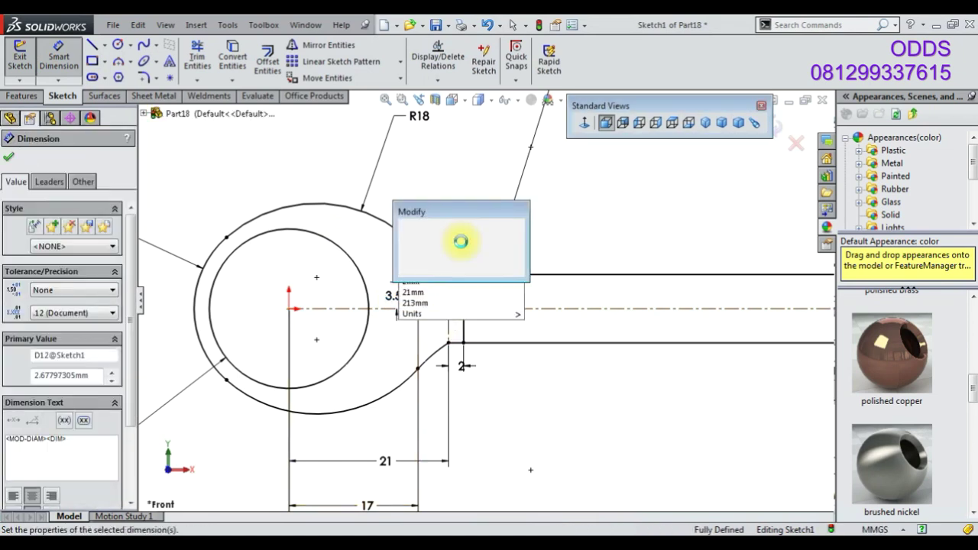
key("Return")
- Mirror the Ø2 pin hole about the horizontal centreline
left_click(327, 45)
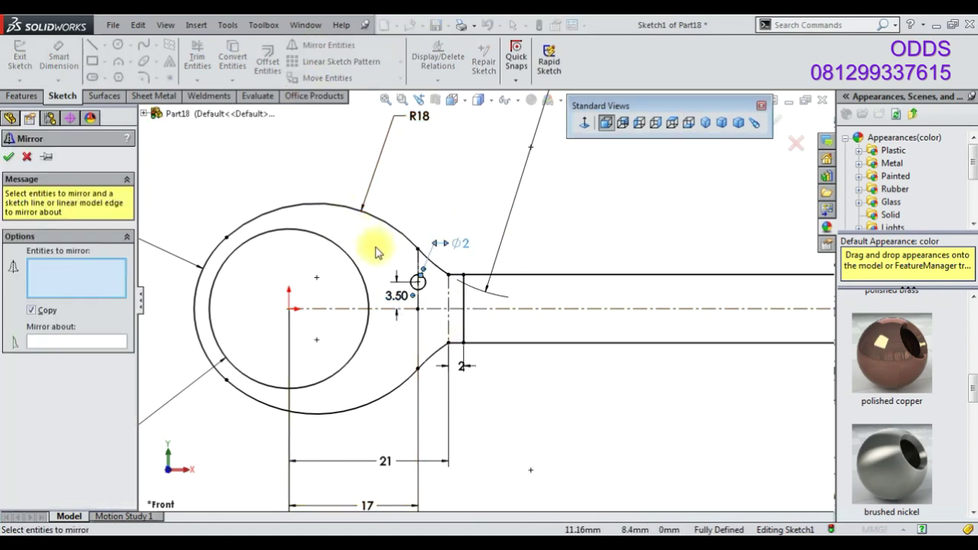
left_click(411, 286)
left_click(394, 308)
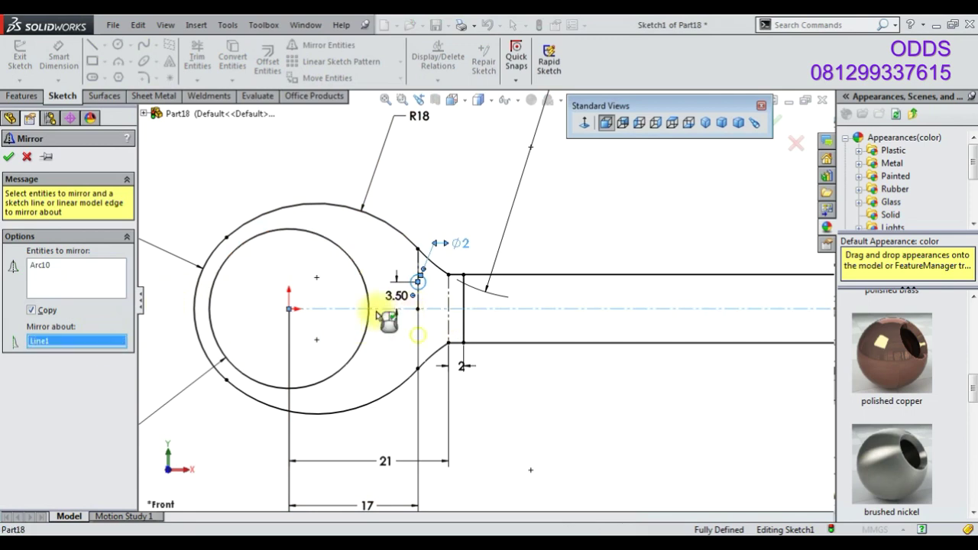
left_click(9, 156)
key("f")
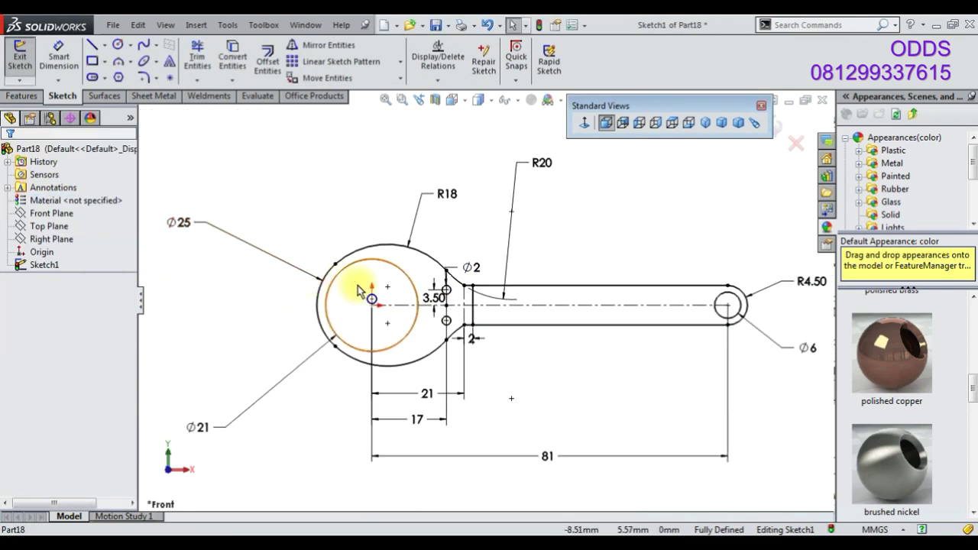
- Extrude the ring region Mid Plane to 6 mm
left_click(21, 95)
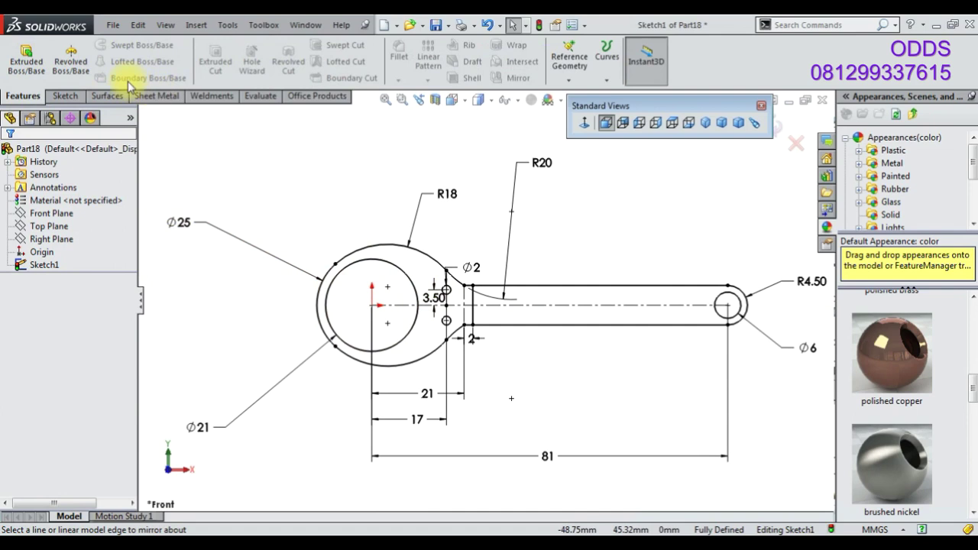
left_click(21, 71)
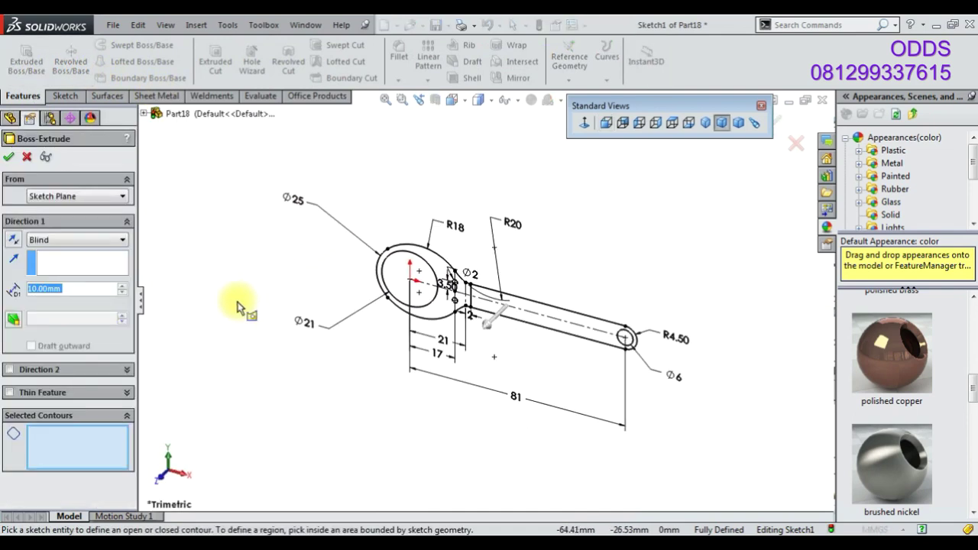
left_click(90, 240)
left_click(90, 298)
type("6")
key("Return")
left_click(450, 316)
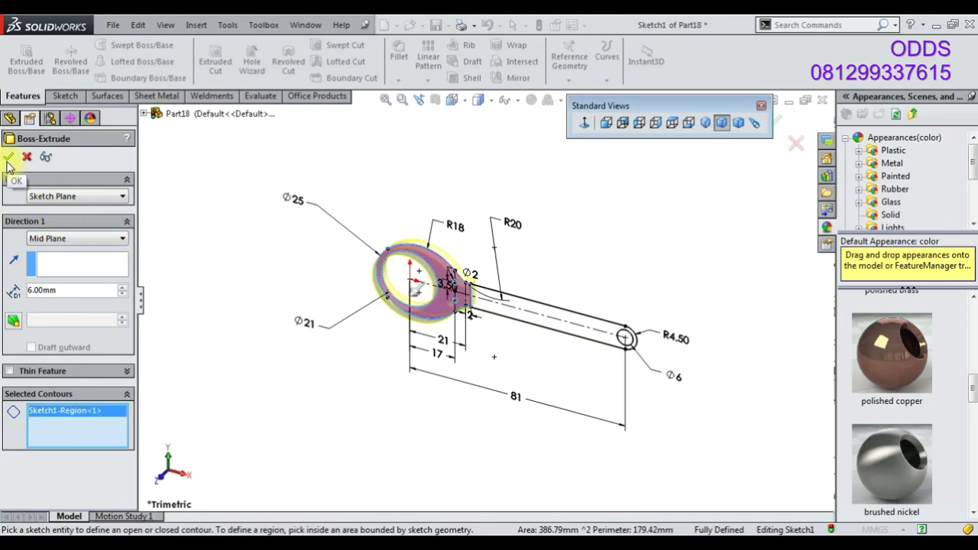
scroll(462, 327, "down", 3)
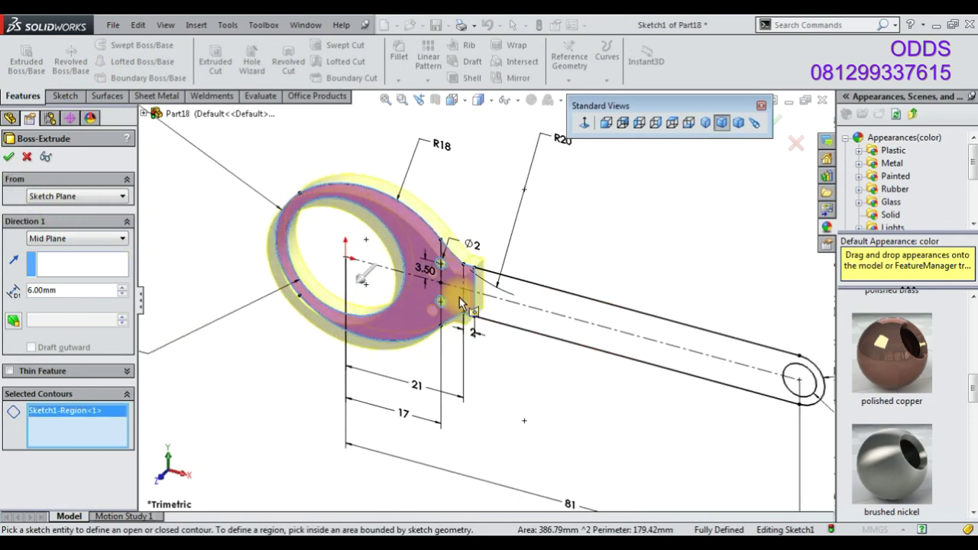
scroll(437, 311, "down", 1)
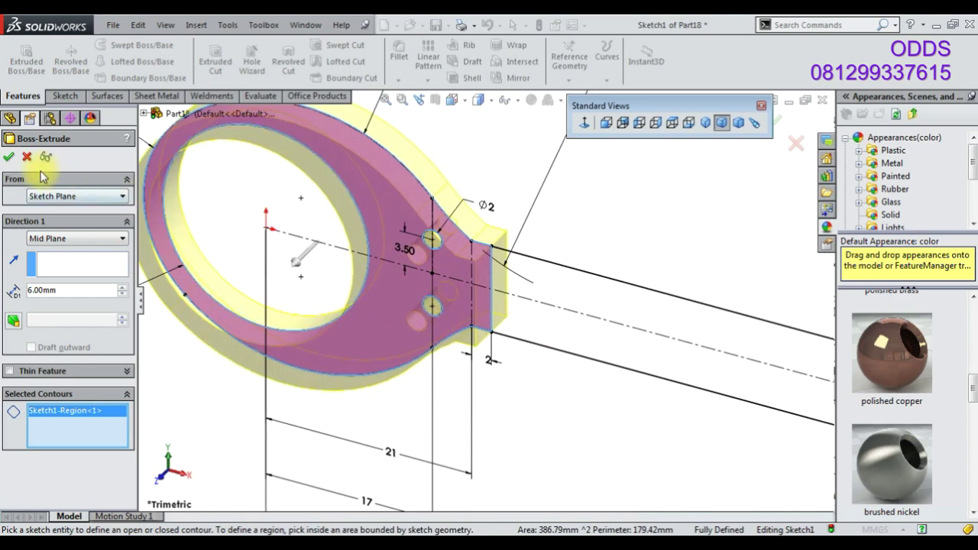
left_click(9, 158)
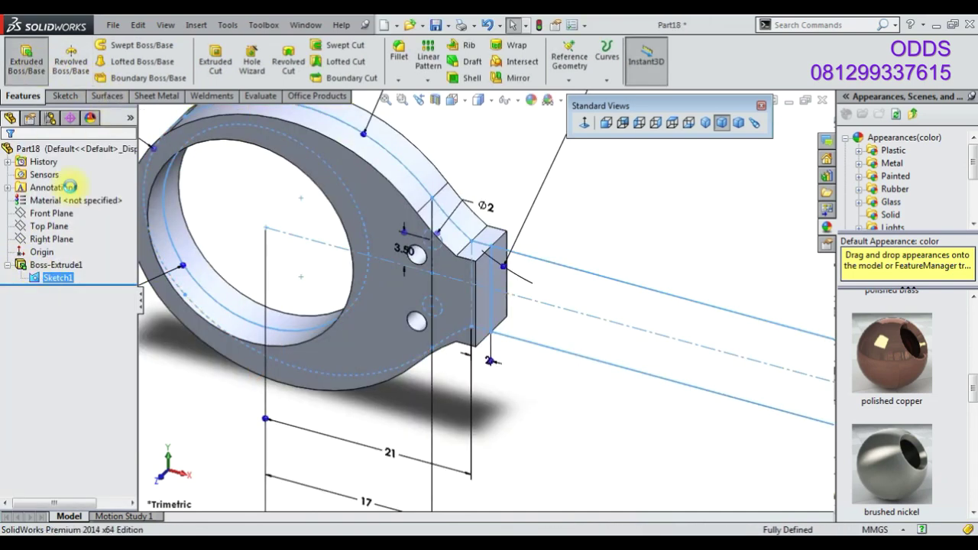
- Extrude the handle region Mid Plane to 3 mm
left_click(26, 61)
left_click(76, 239)
left_click(47, 308)
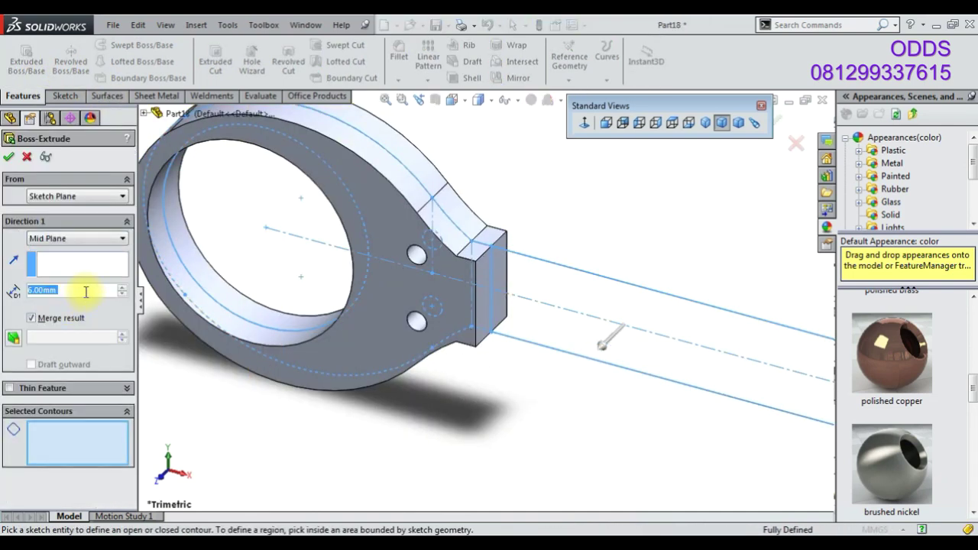
type("3")
left_click(600, 354)
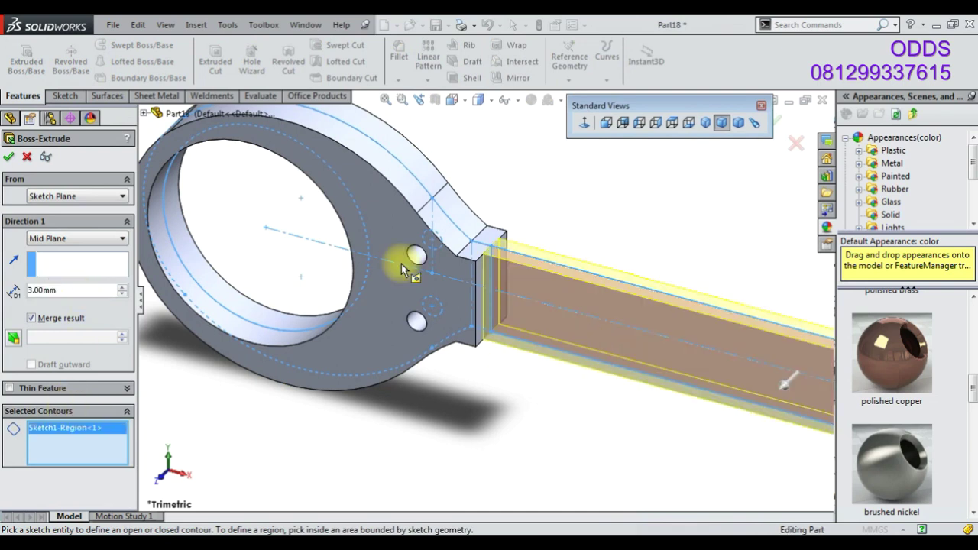
left_click(9, 157)
- Orbit the part to inspect it from above and check the handle-end hole
scroll(504, 398, "up", 2)
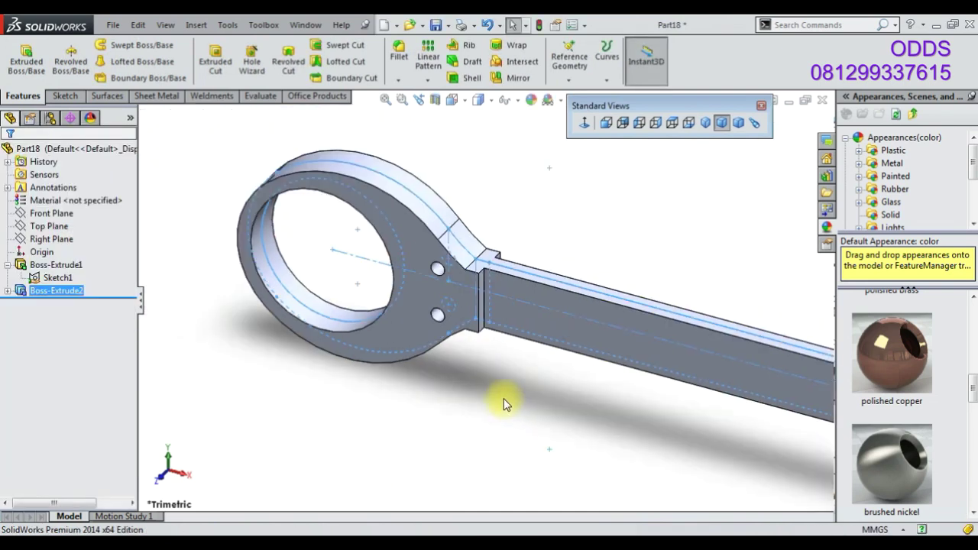
scroll(646, 340, "up", 3)
scroll(443, 364, "down", 2)
scroll(329, 347, "down", 2)
scroll(330, 348, "up", 1)
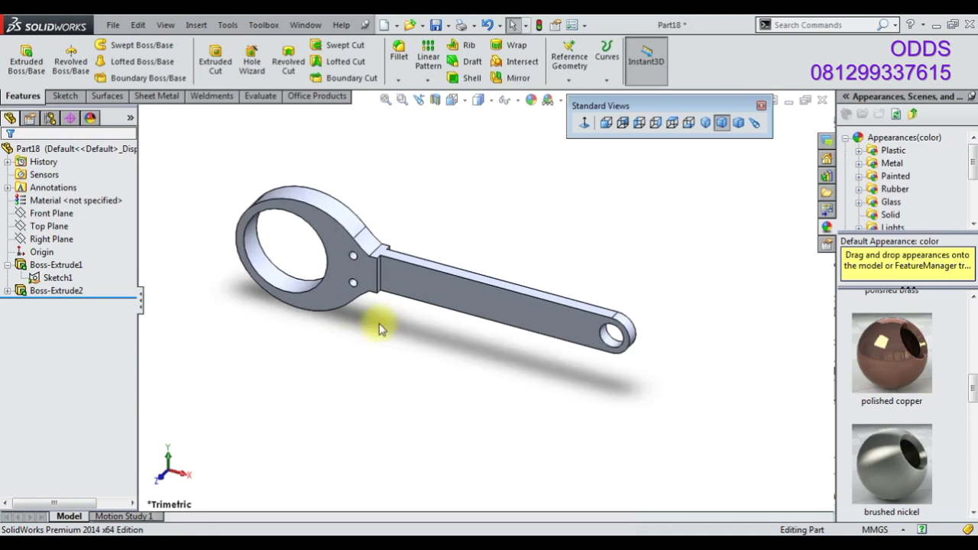
middle_click_drag(330, 347, 405, 329)
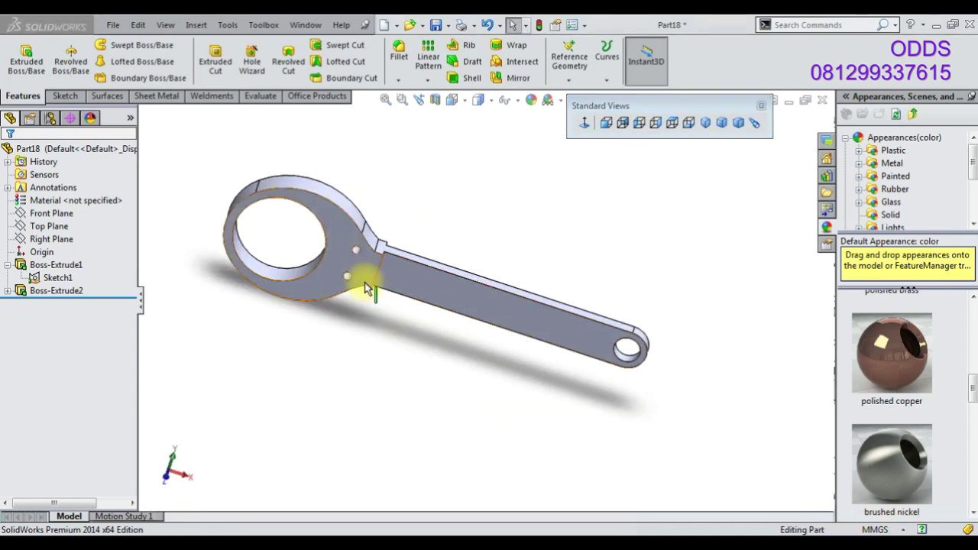
left_click(622, 358)
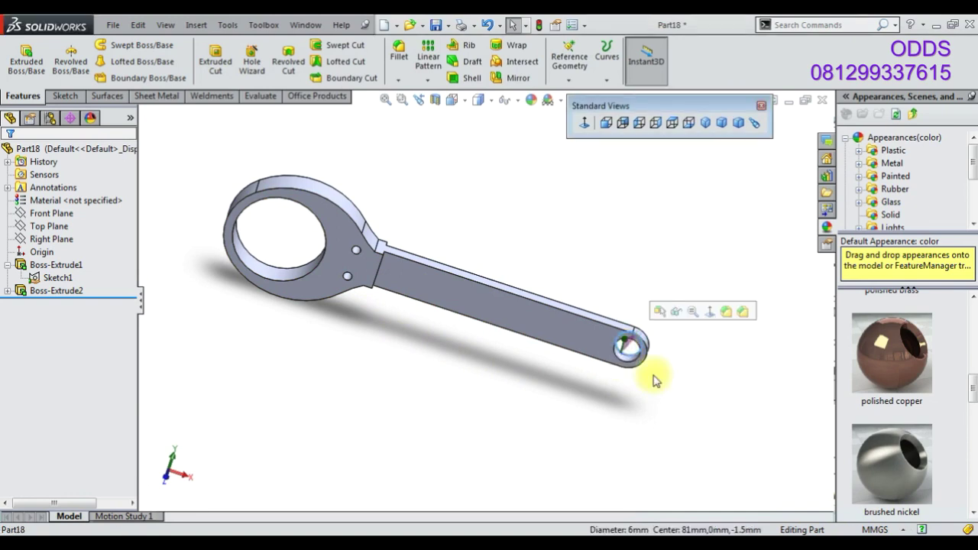
- Sketch two concentric circles at the origin on the Front Plane
right_click(51, 214)
left_click(115, 197)
right_click(51, 219)
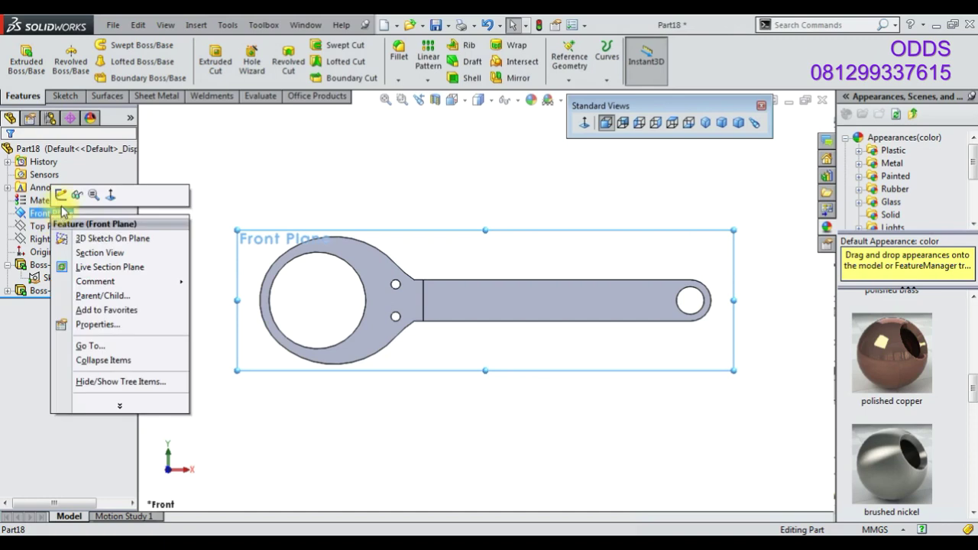
left_click(100, 194)
left_click(117, 46)
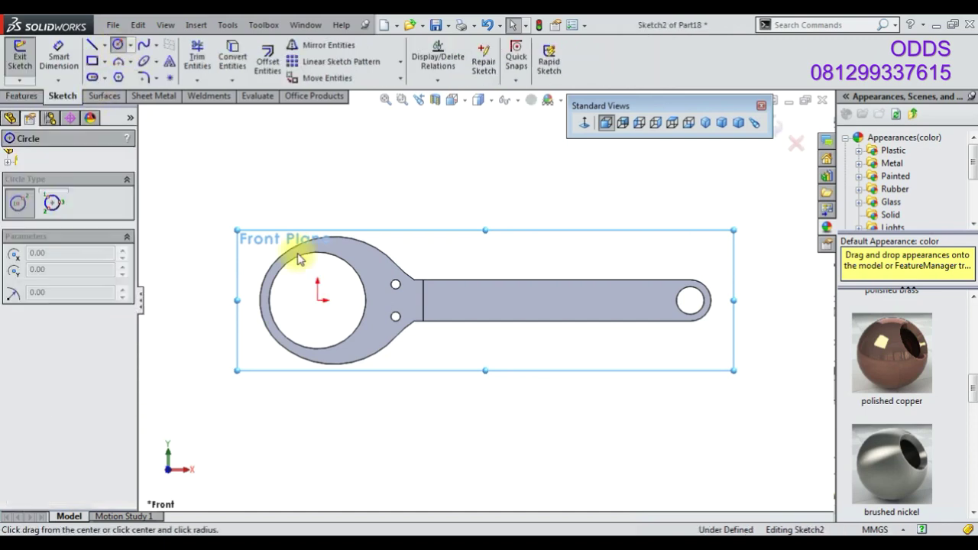
left_click(318, 298)
left_click(343, 259)
left_click(317, 299)
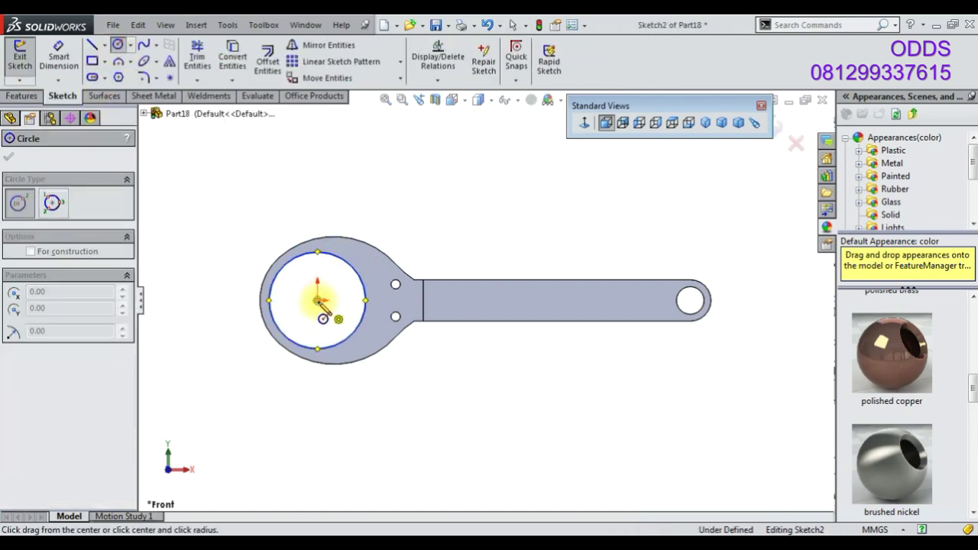
left_click(275, 315)
- Dimension the outer circle Ø21 and the inner circle Ø19
left_click(59, 57)
left_click(279, 273)
left_click(243, 296)
key("Return")
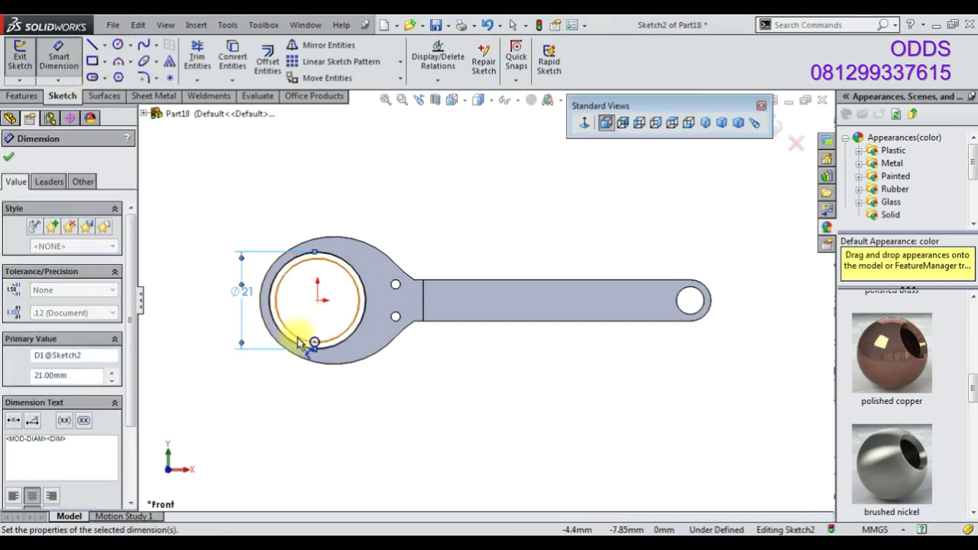
left_click(296, 333)
left_click(294, 395)
type("19")
key("Return")
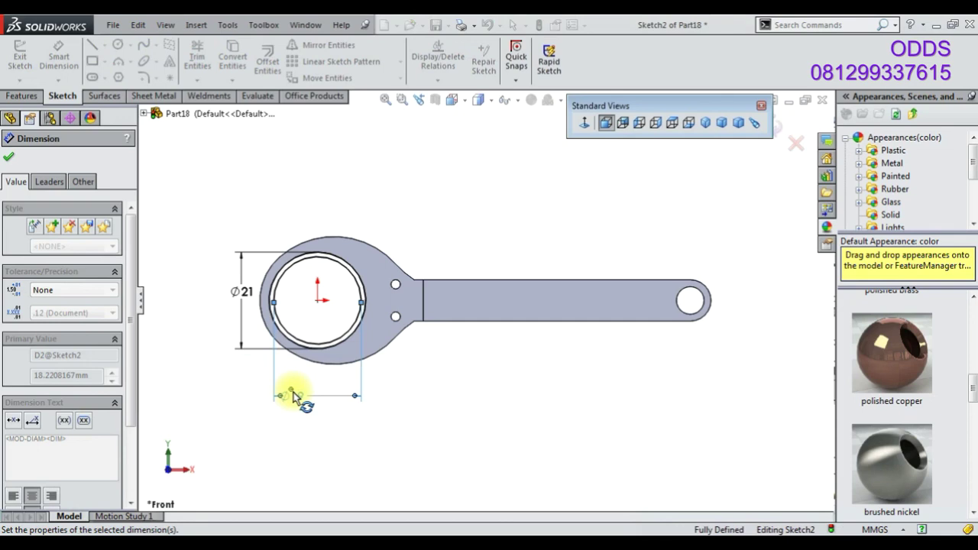
- Extrude the ring Mid Plane 6 mm as a separate, unmerged body
left_click(23, 96)
left_click(21, 75)
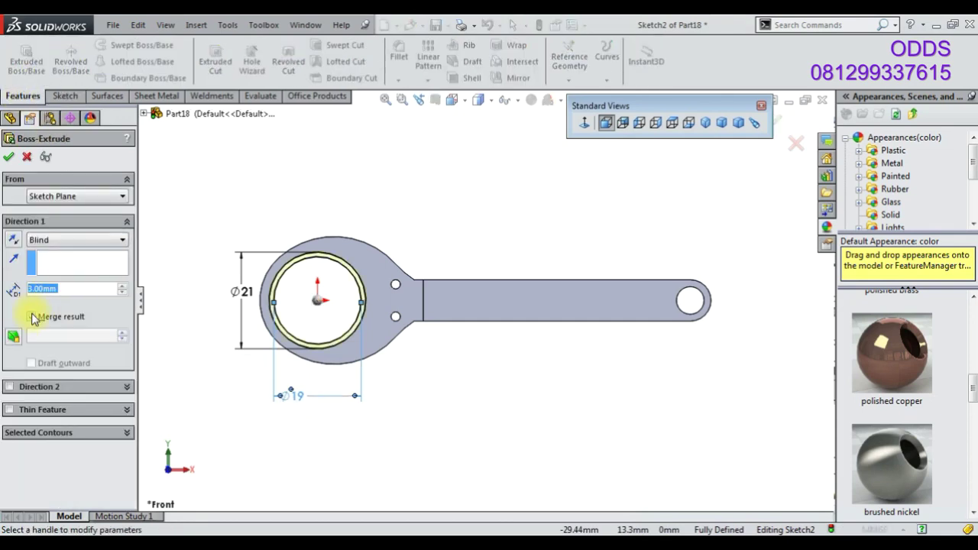
left_click(53, 239)
left_click(71, 309)
double_click(71, 290)
type("6")
left_click(73, 305)
left_click(9, 157)
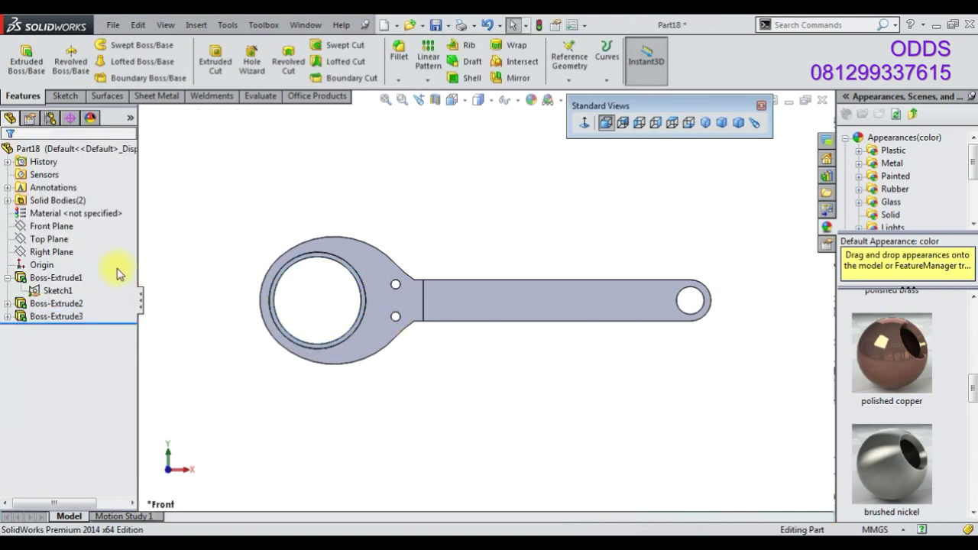
middle_click_drag(178, 260, 310, 375)
scroll(310, 375, "down", 3)
- Sketch two concentric circles on the handle-end hole on the Front Plane
right_click(51, 226)
left_click(68, 209)
left_click(584, 123)
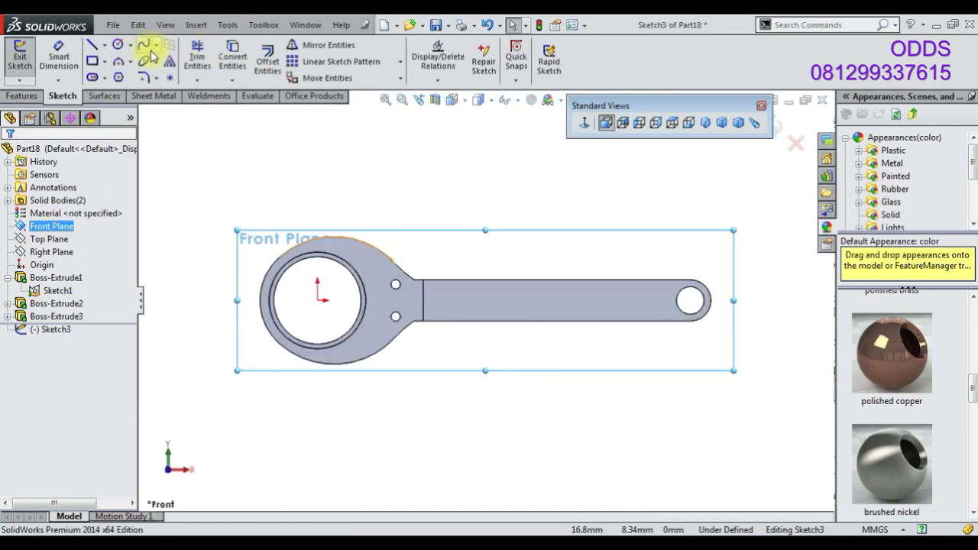
scroll(689, 300, "down", 3)
scroll(690, 300, "down", 3)
left_click(591, 333)
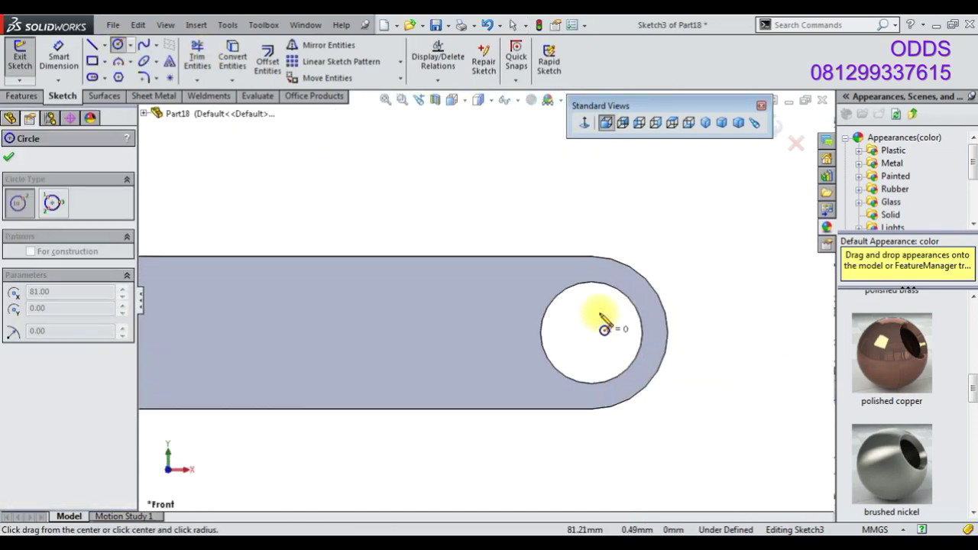
left_click(611, 291)
left_click(591, 333)
left_click(564, 356)
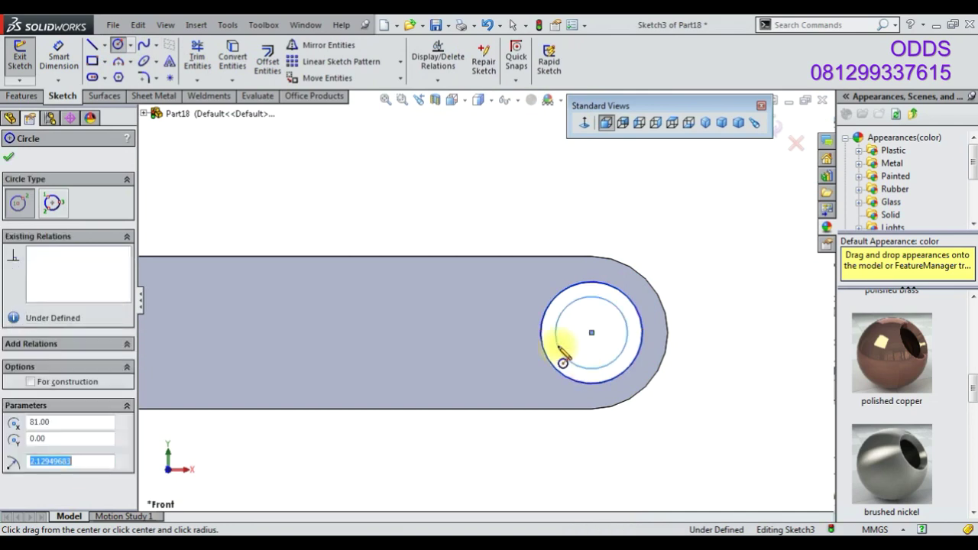
- Dimension the bushing circles to Ø6 outer and Ø4 inner
left_click(73, 67)
left_click(585, 284)
left_click(585, 238)
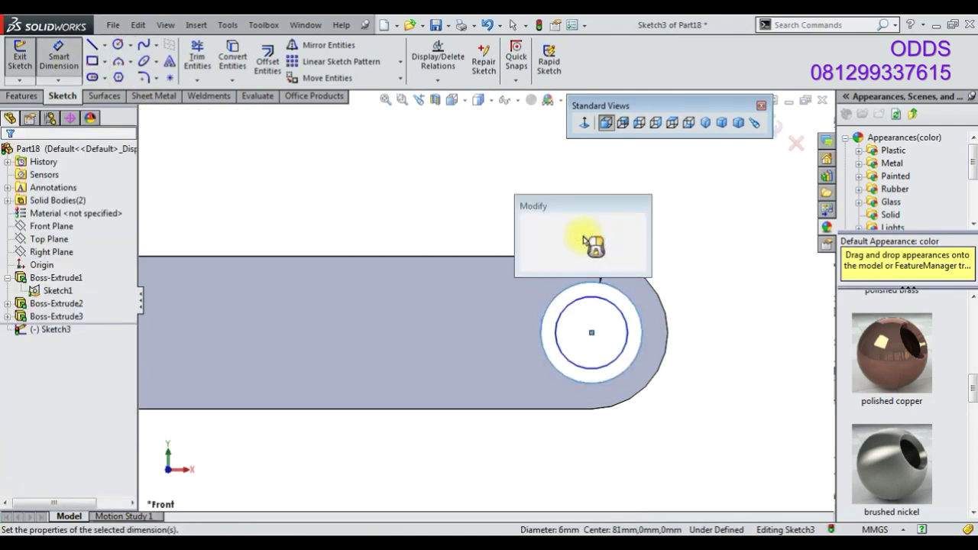
key("Return")
left_click(618, 306)
left_click(602, 437)
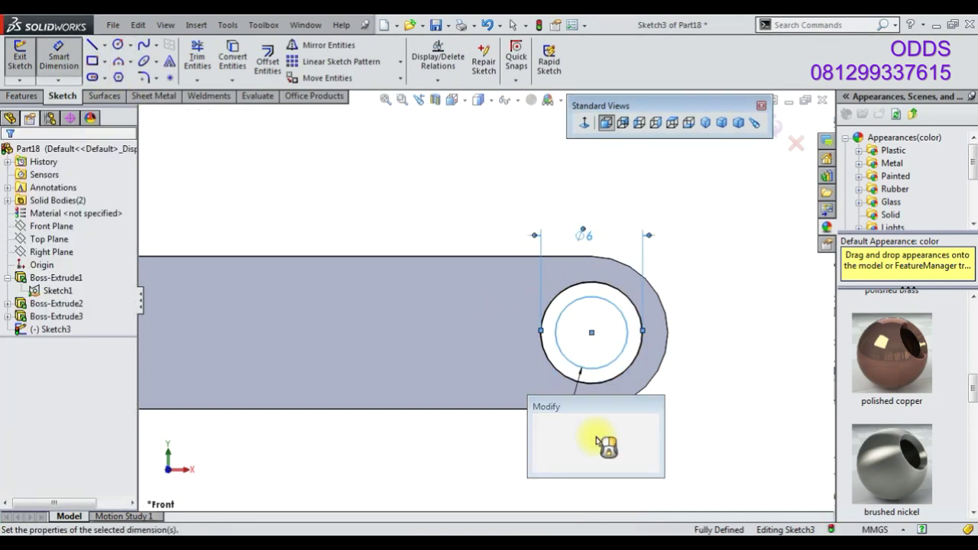
type("4")
key("Return")
- Extrude the bushing ring Mid Plane 3 mm as a separate body
left_click(21, 96)
left_click(26, 60)
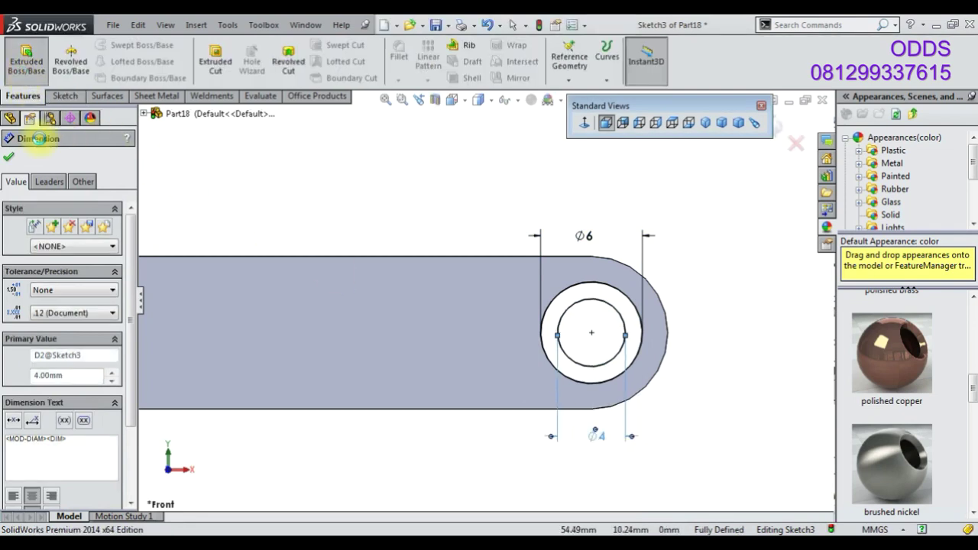
left_click(62, 241)
left_click(46, 306)
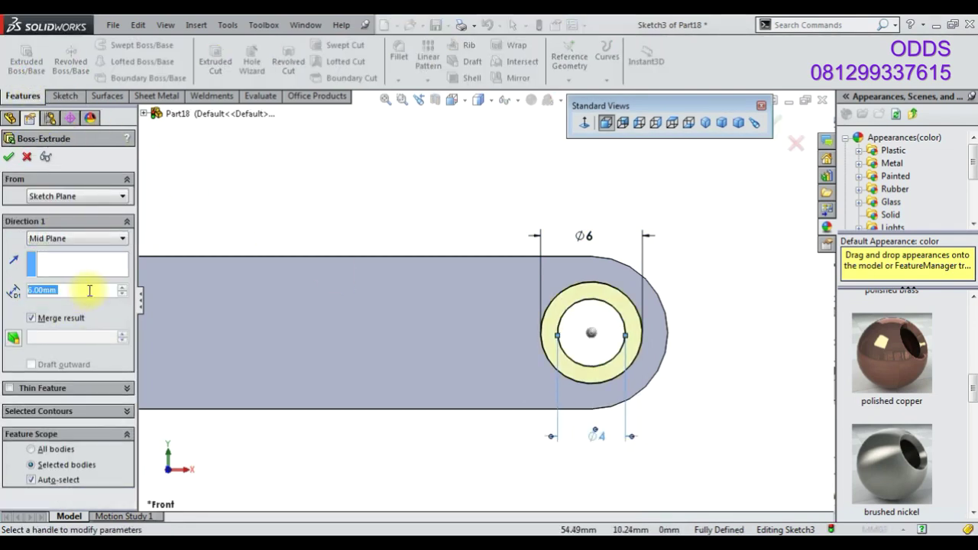
type("3")
key("Return")
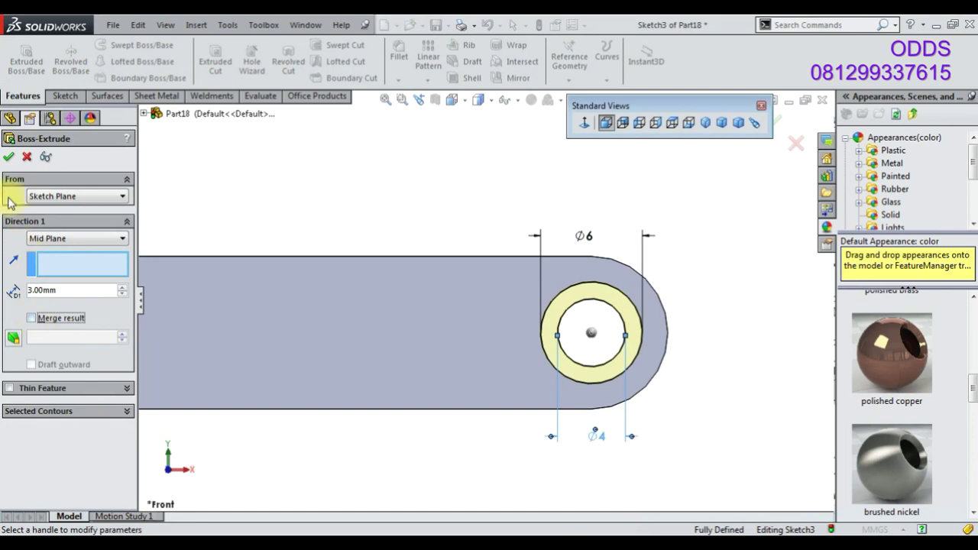
left_click(9, 158)
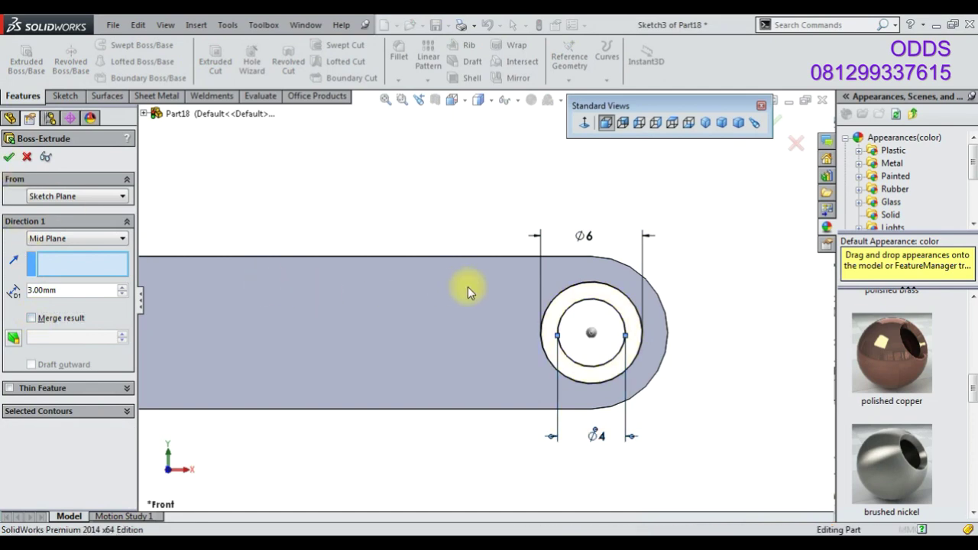
scroll(437, 281, "up", 2)
scroll(375, 359, "up", 3)
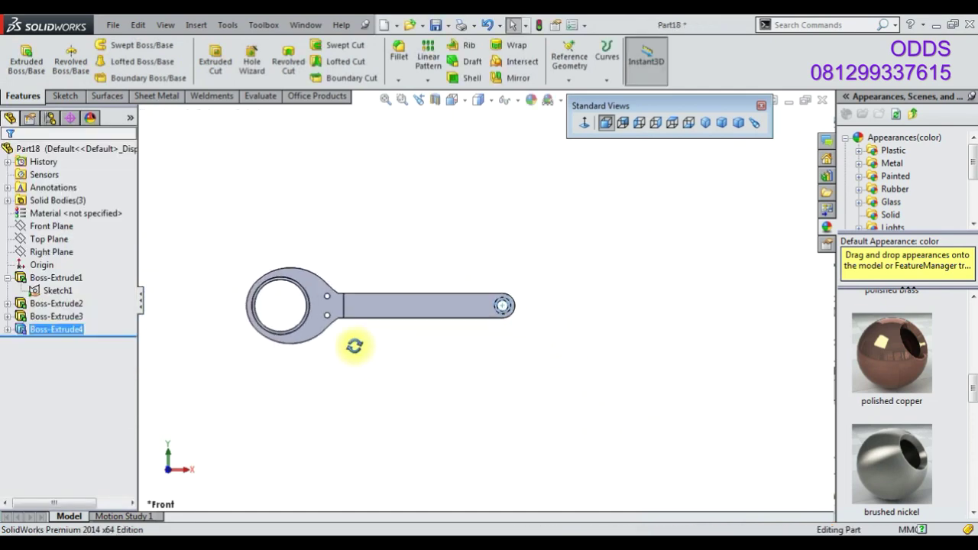
middle_click_drag(353, 346, 354, 364)
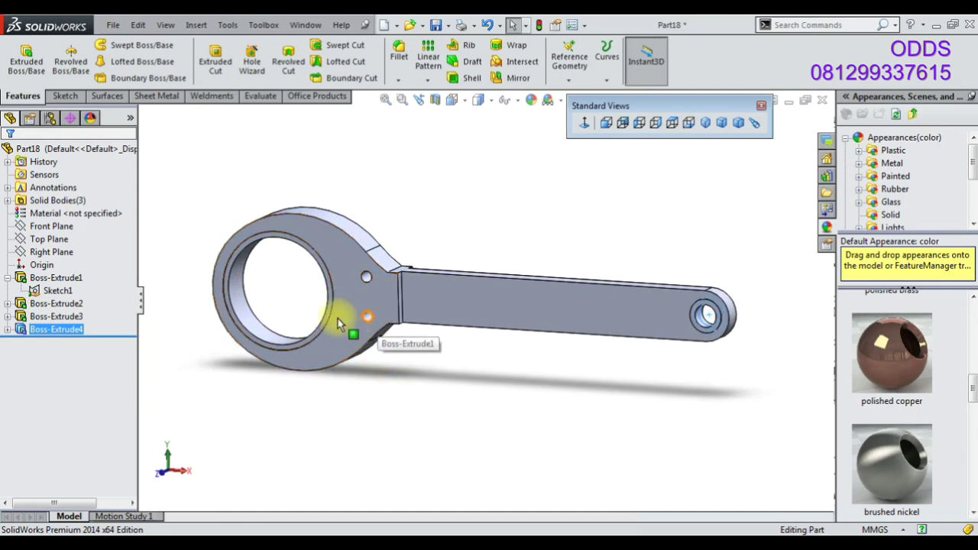
right_click(65, 288)
left_click(107, 229)
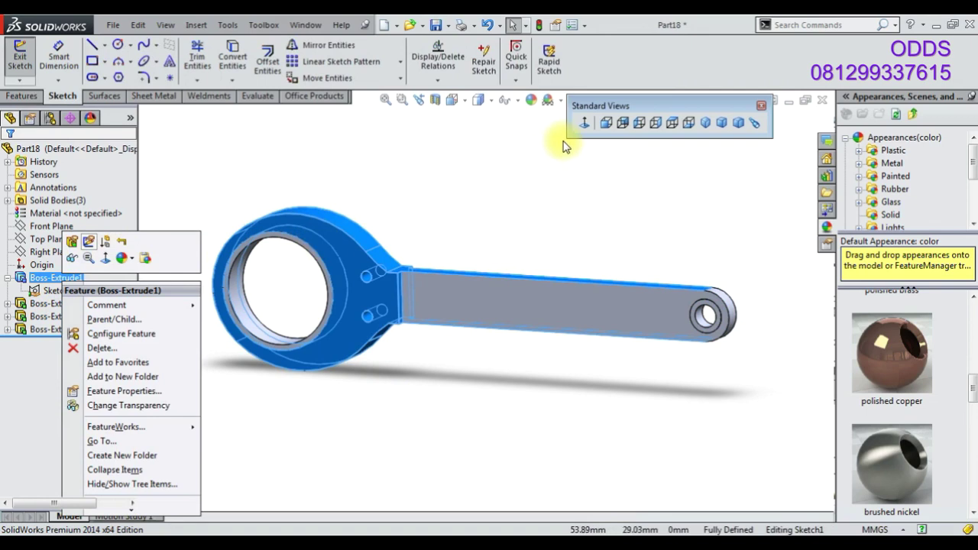
left_click(583, 123)
scroll(439, 290, "down", 3)
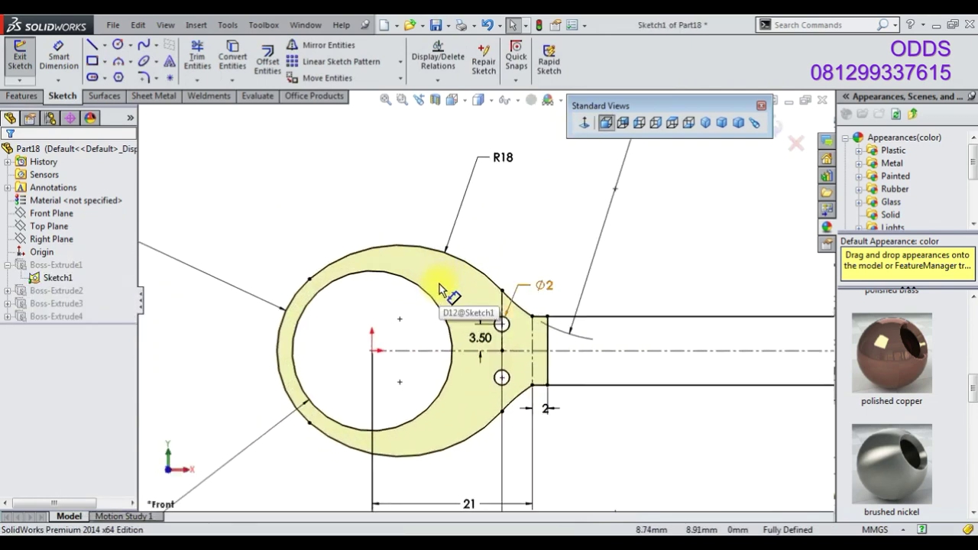
scroll(550, 315, "down", 2)
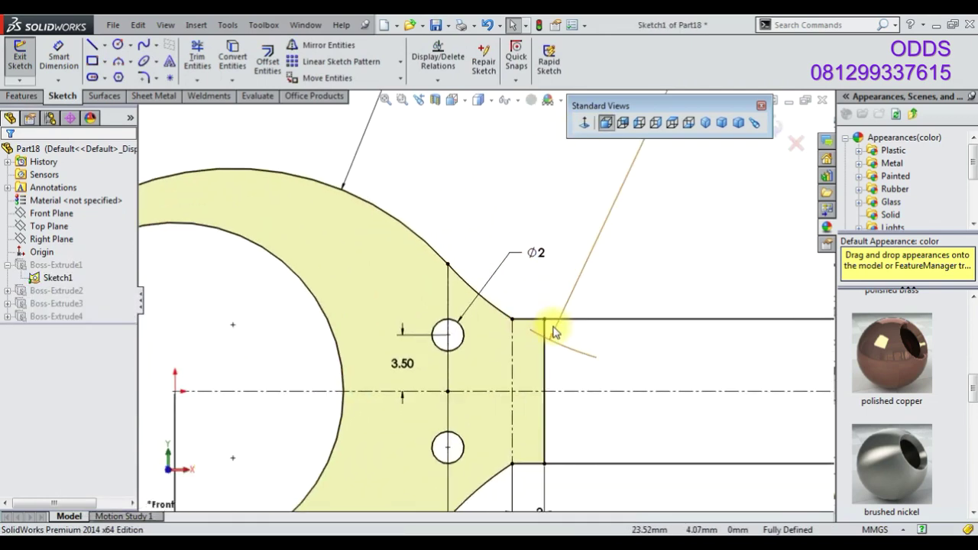
scroll(554, 330, "up", 3)
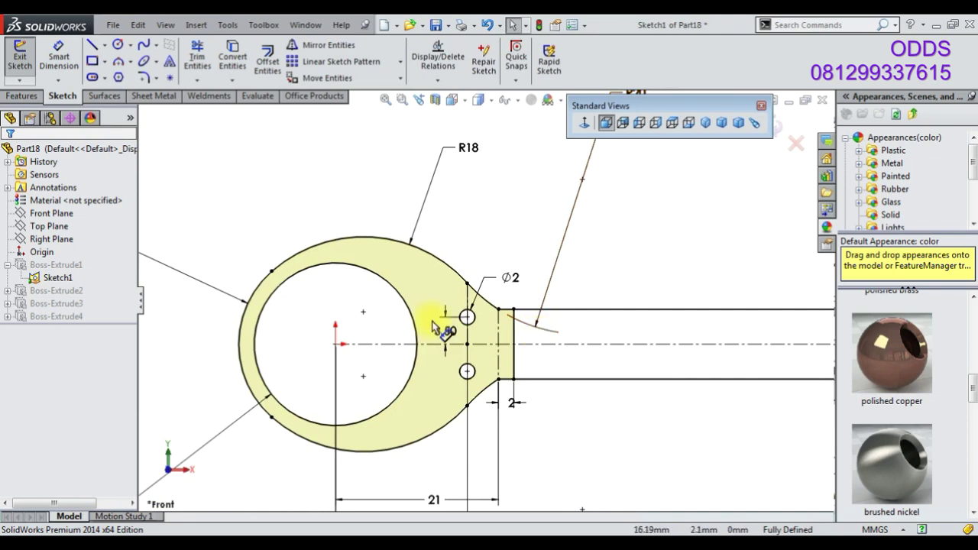
left_click(59, 57)
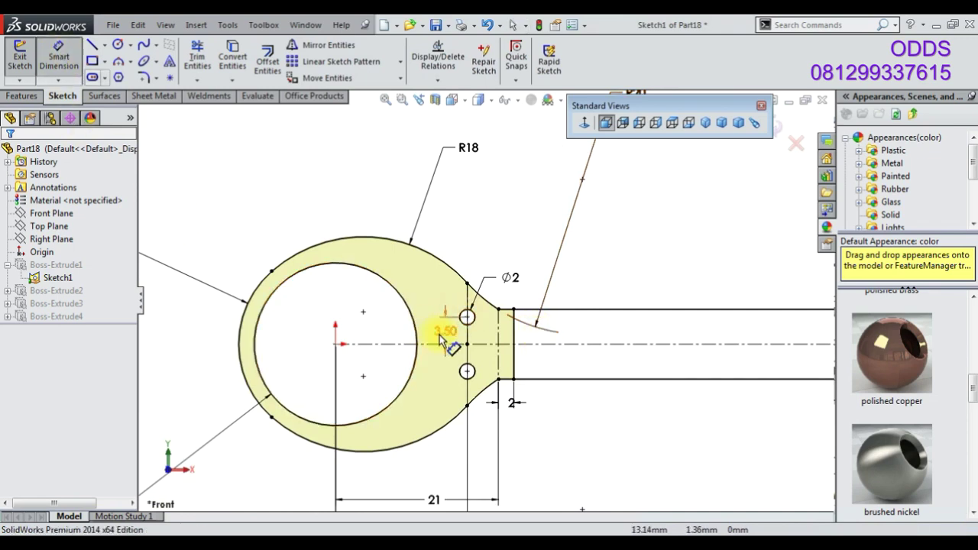
left_click(468, 284)
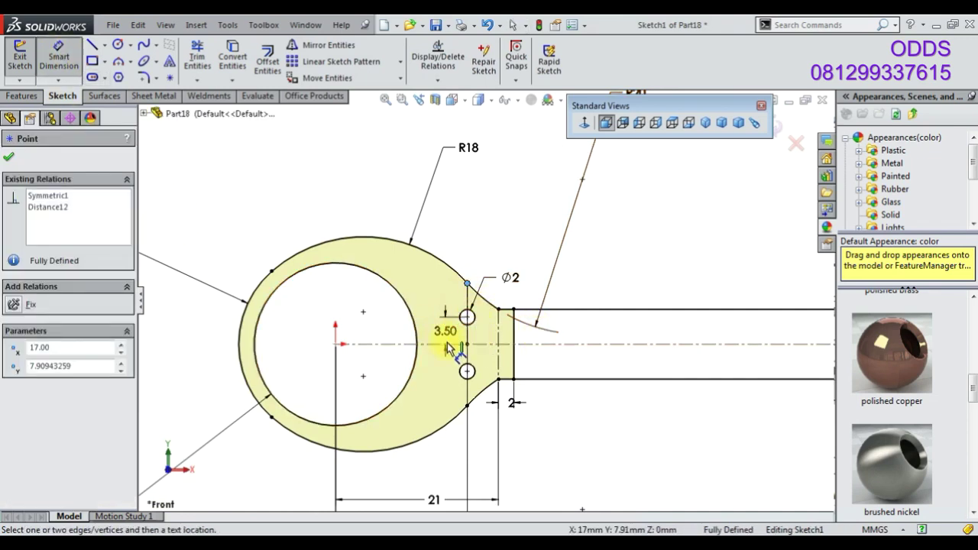
left_click(20, 57)
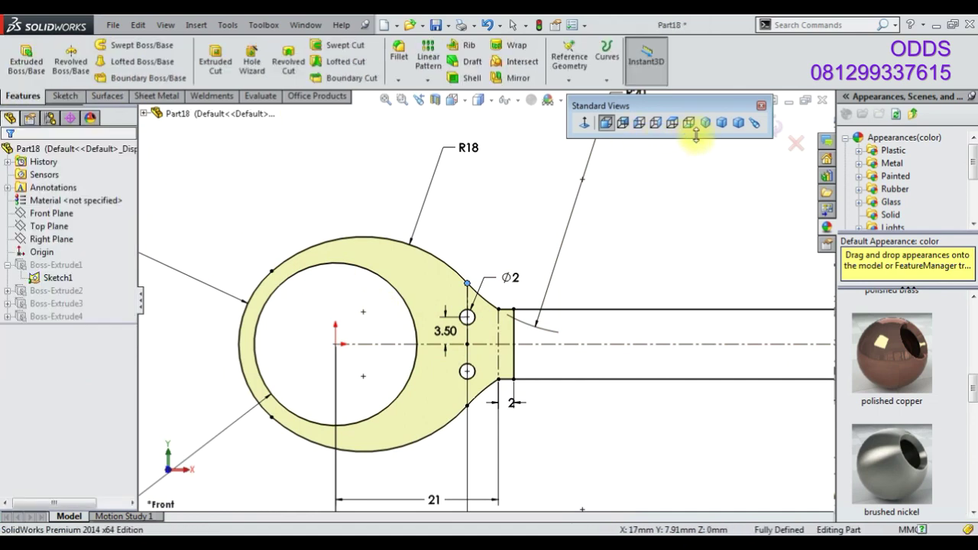
left_click(721, 122)
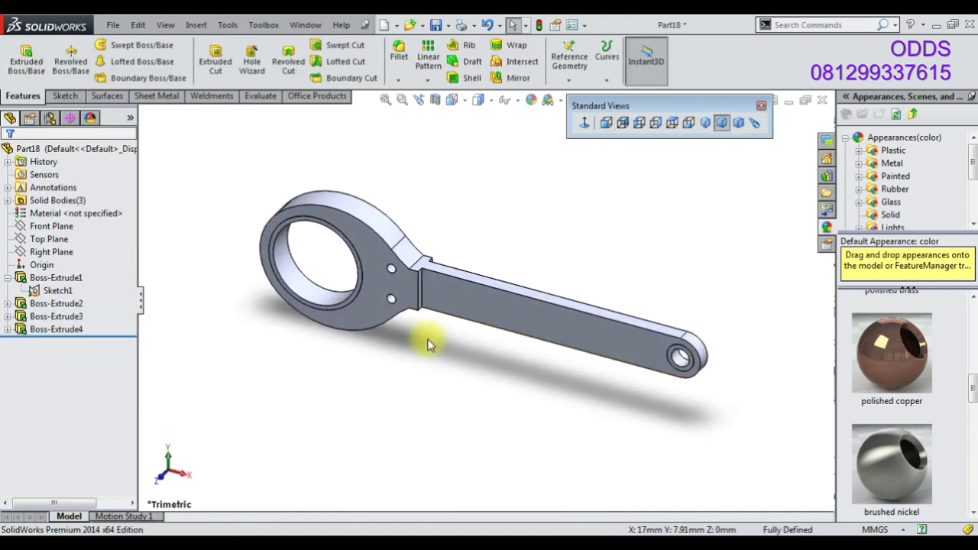
- Add a 0.5 mm fillet to both handle shoulder faces as Fillet1
left_click(401, 67)
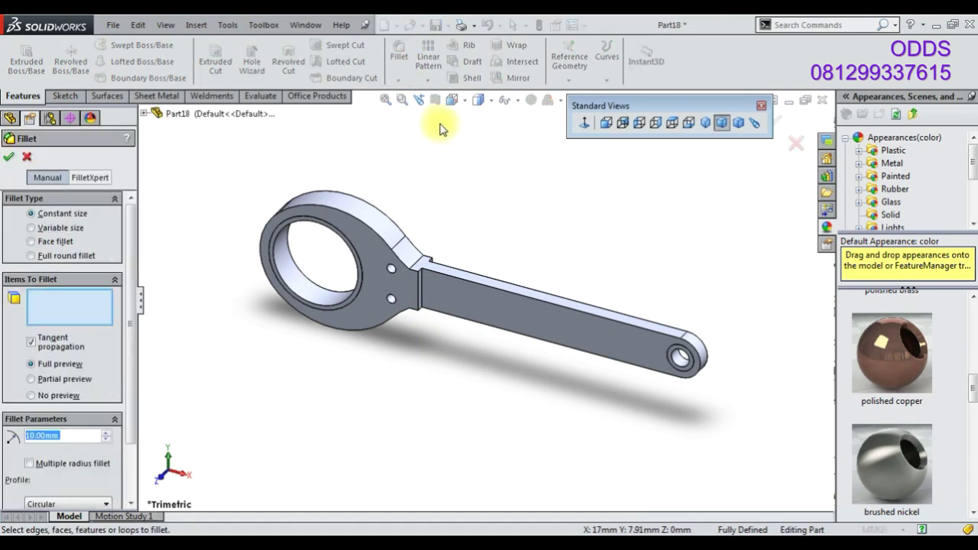
type("0.5")
scroll(410, 301, "down", 5)
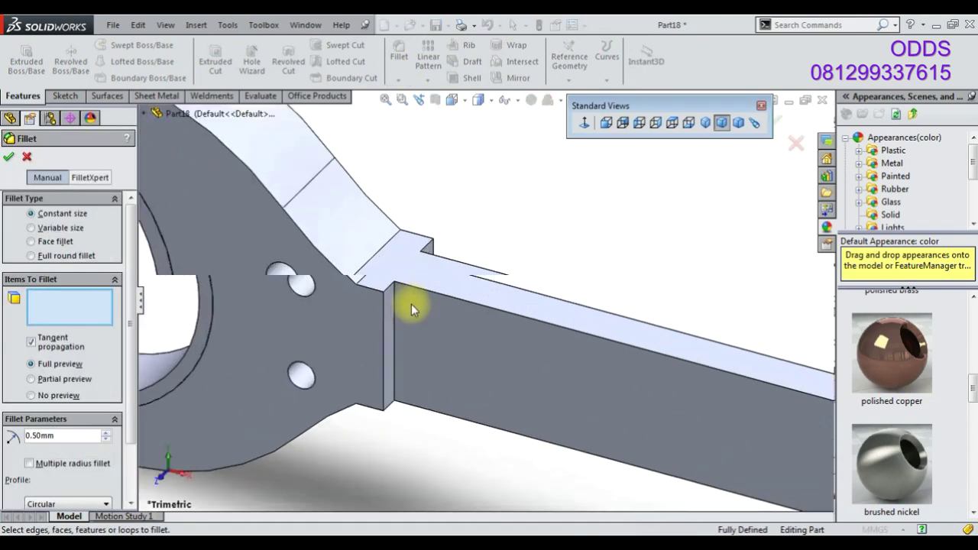
scroll(385, 324, "down", 2)
left_click(384, 323)
middle_click_drag(455, 285, 470, 238)
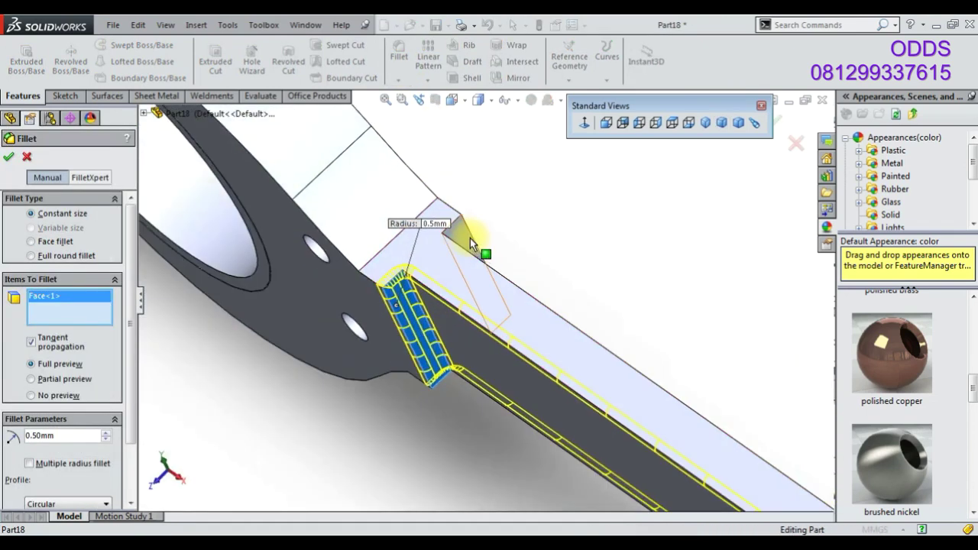
left_click(467, 237)
left_click(783, 122)
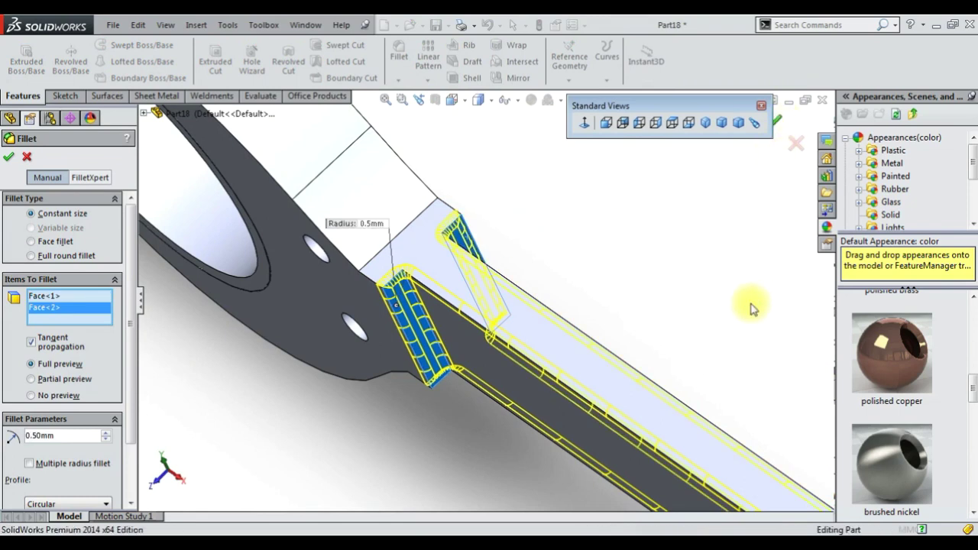
- Add a second 0.5 mm fillet, Fillet2, to the ring's top face
key("f")
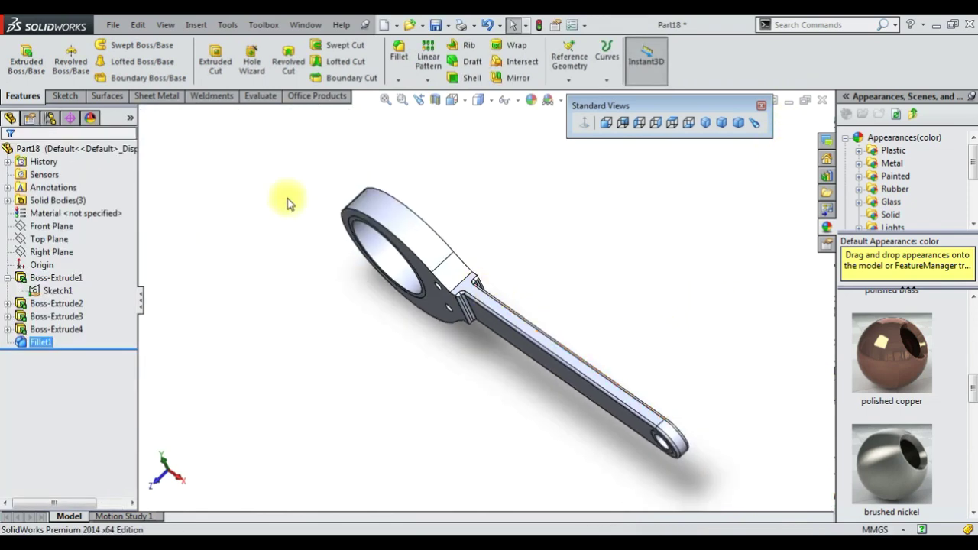
left_click(409, 229)
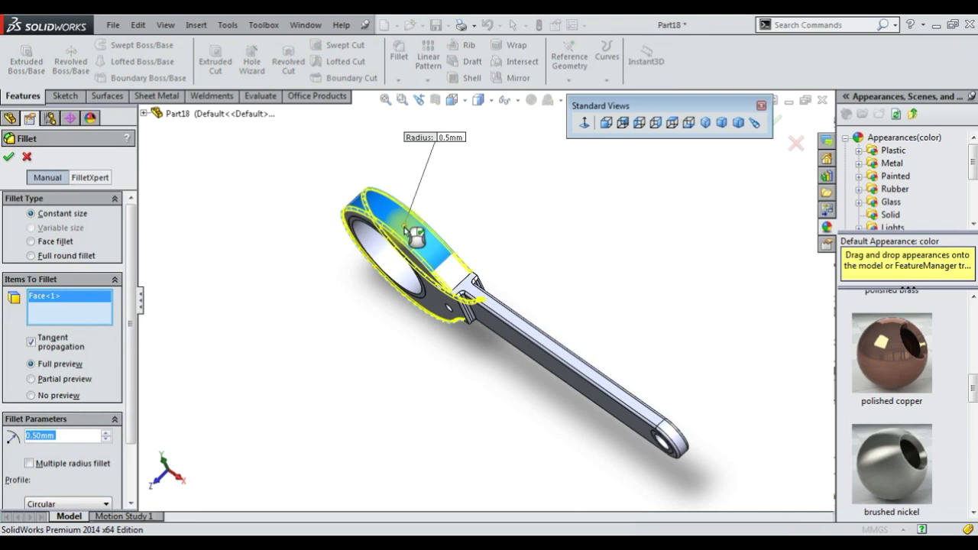
left_click(778, 124)
scroll(385, 254, "down", 3)
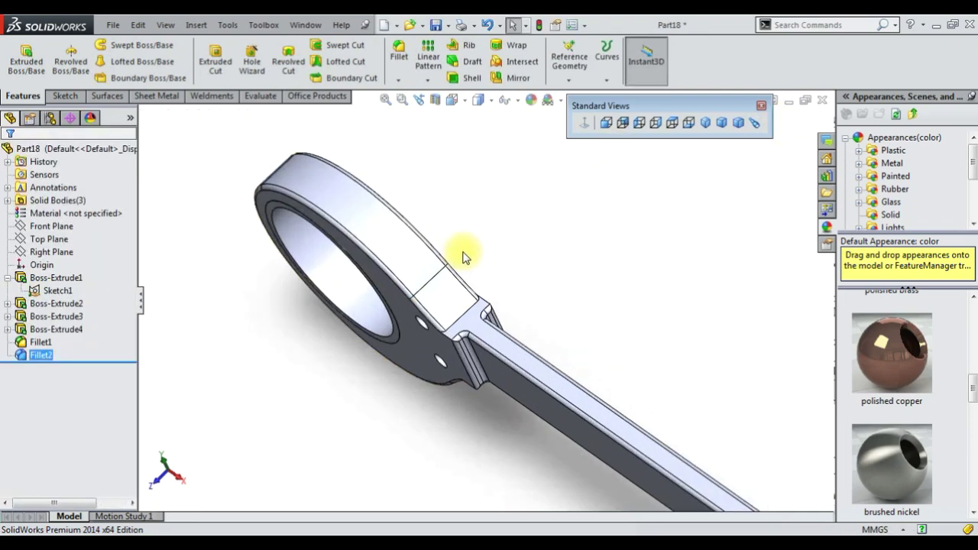
scroll(384, 254, "down", 3)
middle_click_drag(384, 254, 421, 218)
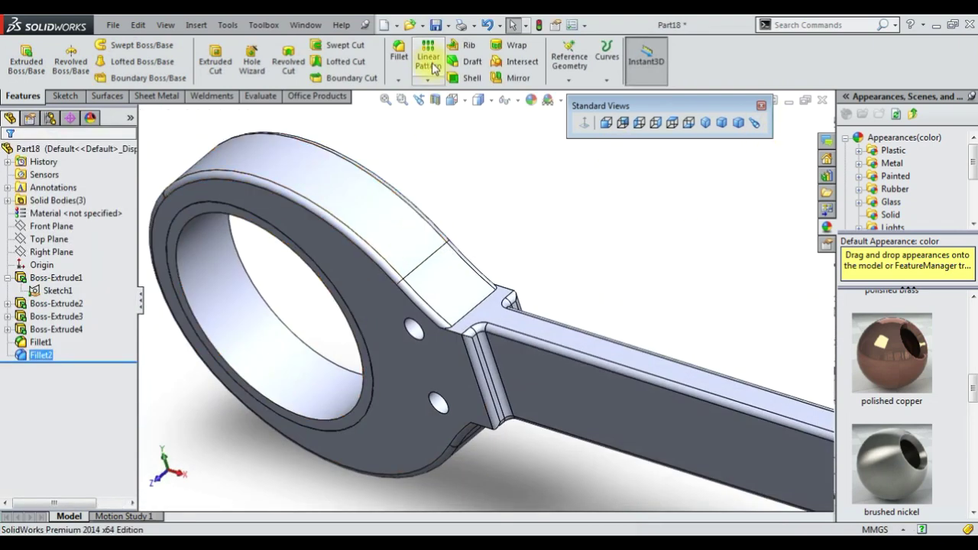
middle_click_drag(404, 203, 393, 330)
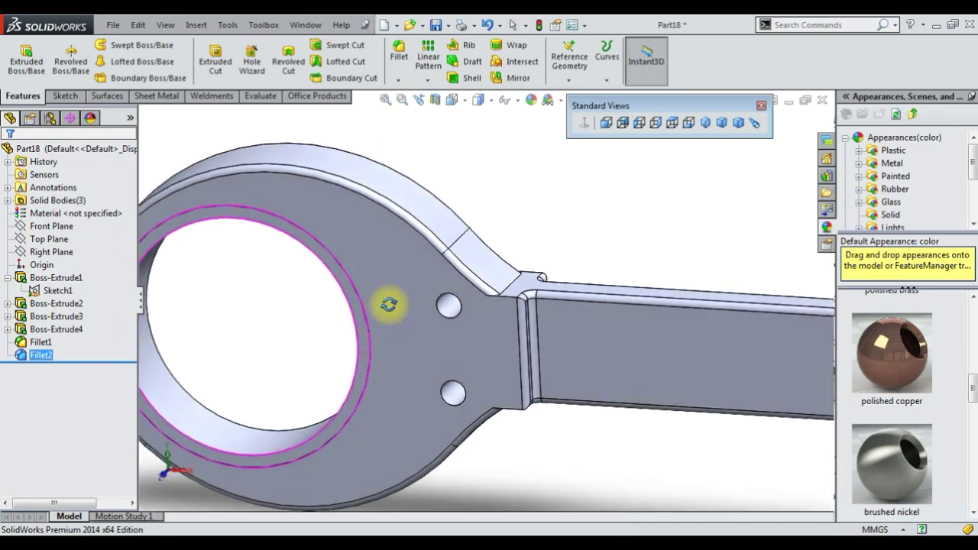
scroll(393, 330, "up", 3)
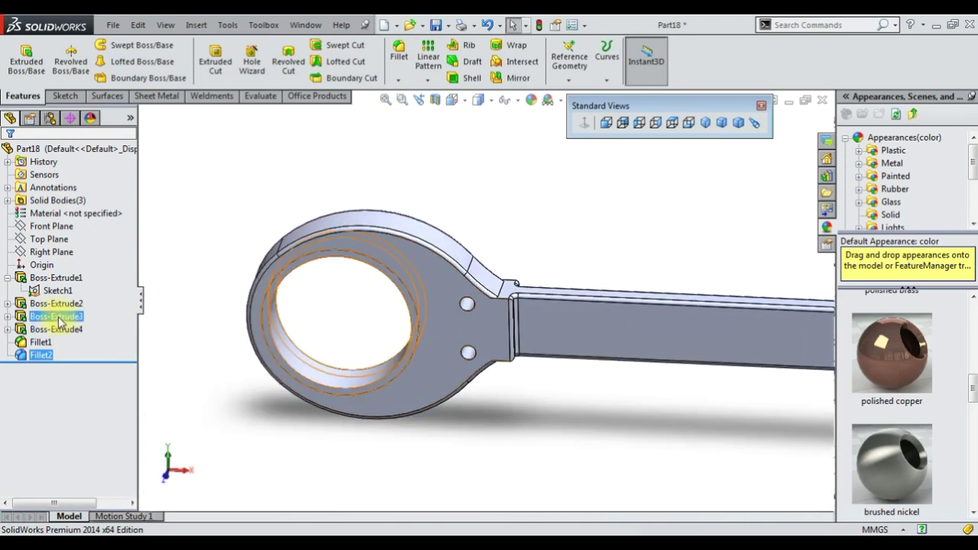
left_click(722, 122)
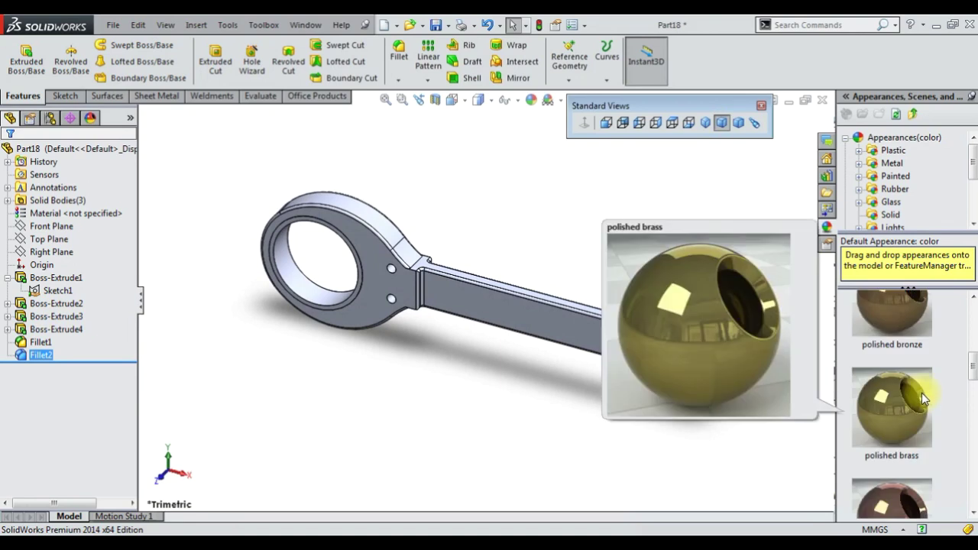
scroll(894, 364, "down", 2)
left_click(893, 359)
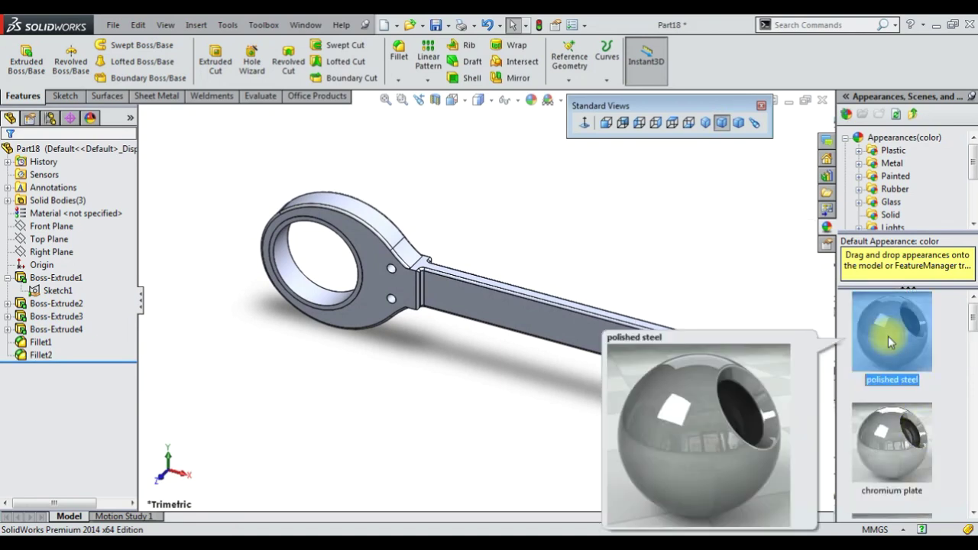
left_click_drag(890, 342, 74, 322)
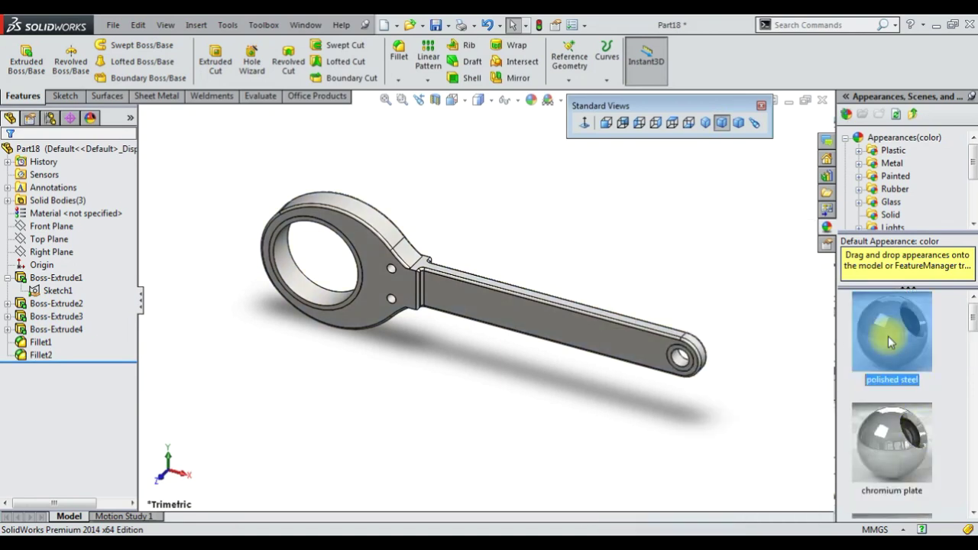
left_click(74, 321)
left_click(67, 331)
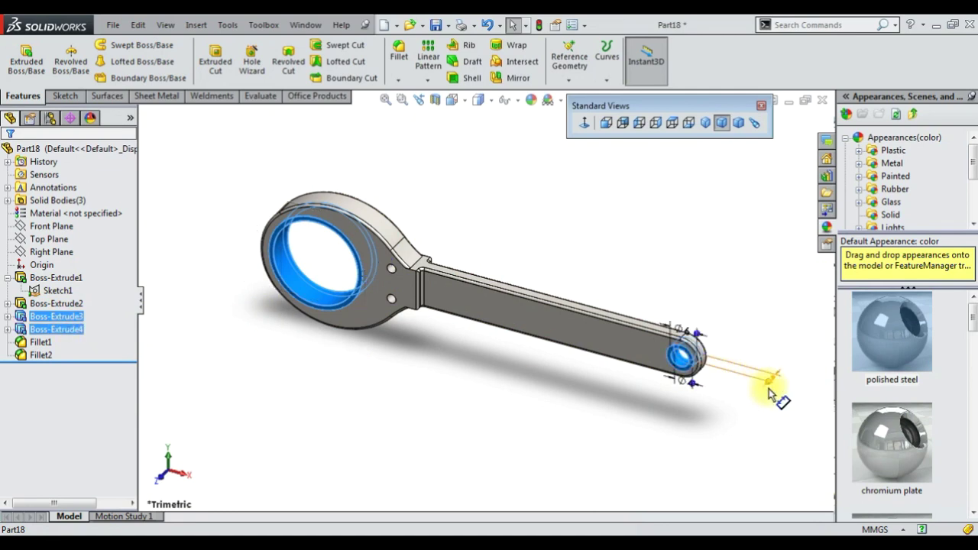
scroll(902, 382, "down", 2)
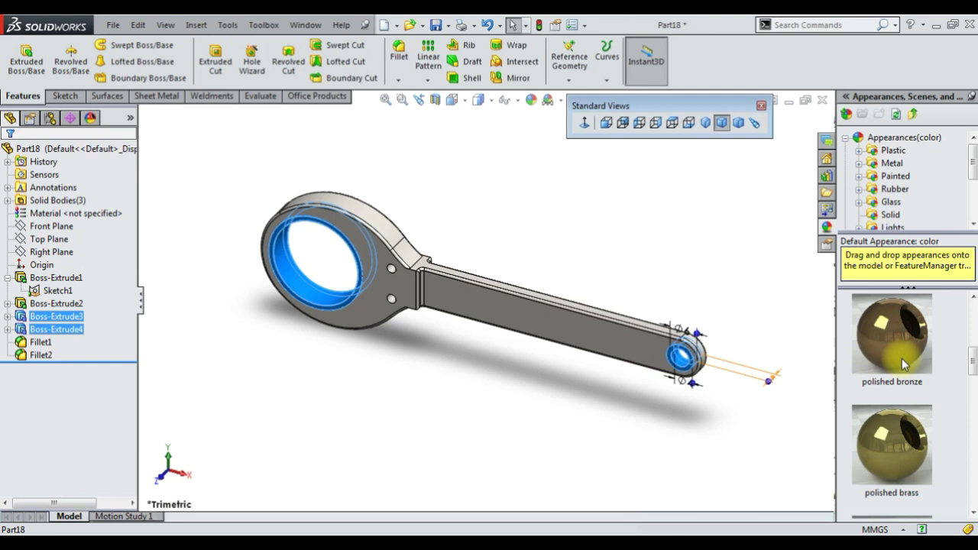
left_click(412, 403)
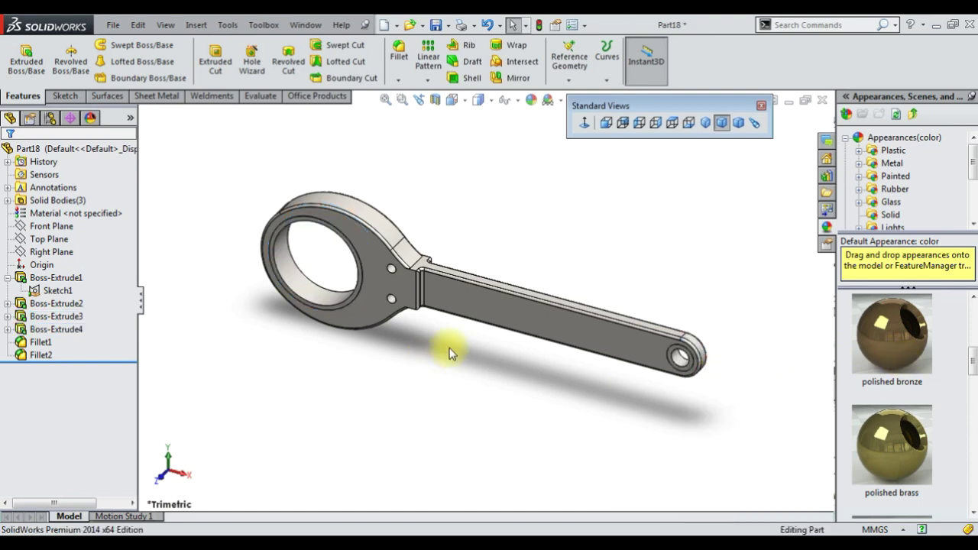
scroll(902, 520, "down", 1)
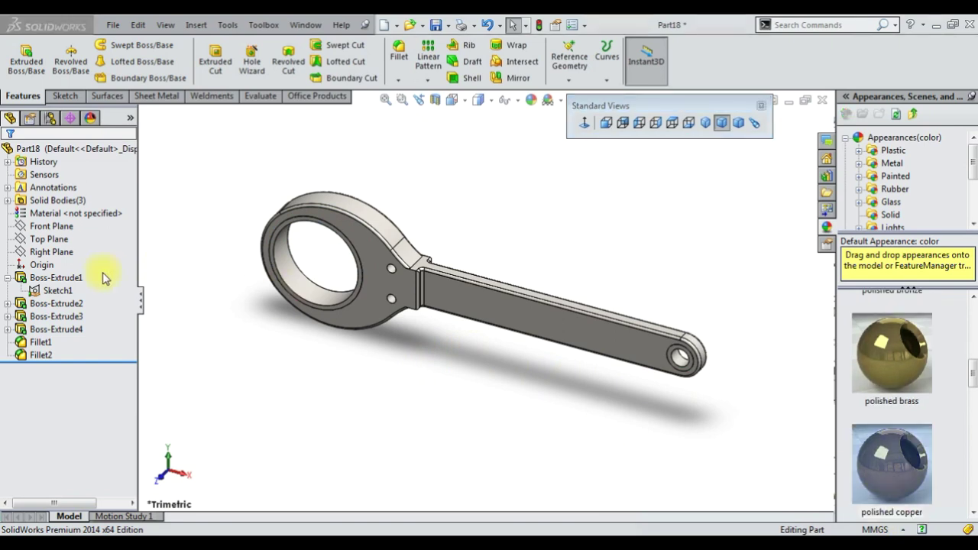
- Sketch a 2 mm diameter circle at the origin on the Top Plane
right_click(48, 239)
left_click(77, 220)
left_click(584, 125)
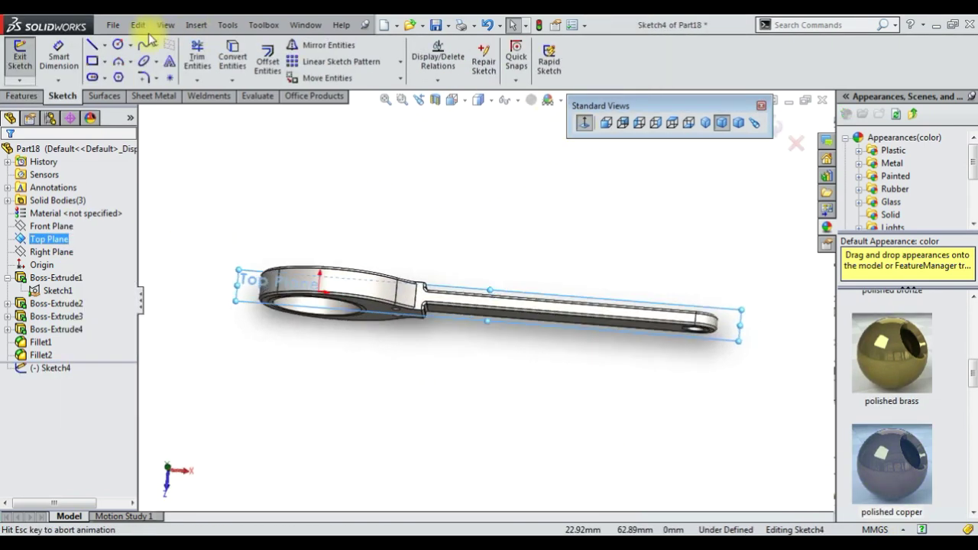
left_click(118, 44)
scroll(372, 331, "down", 2)
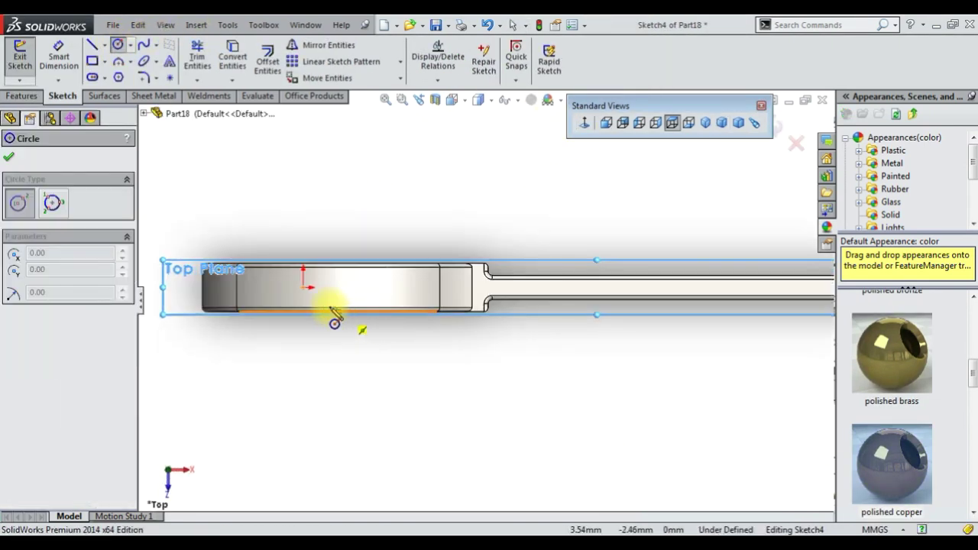
left_click(304, 288)
left_click(313, 293)
left_click(59, 57)
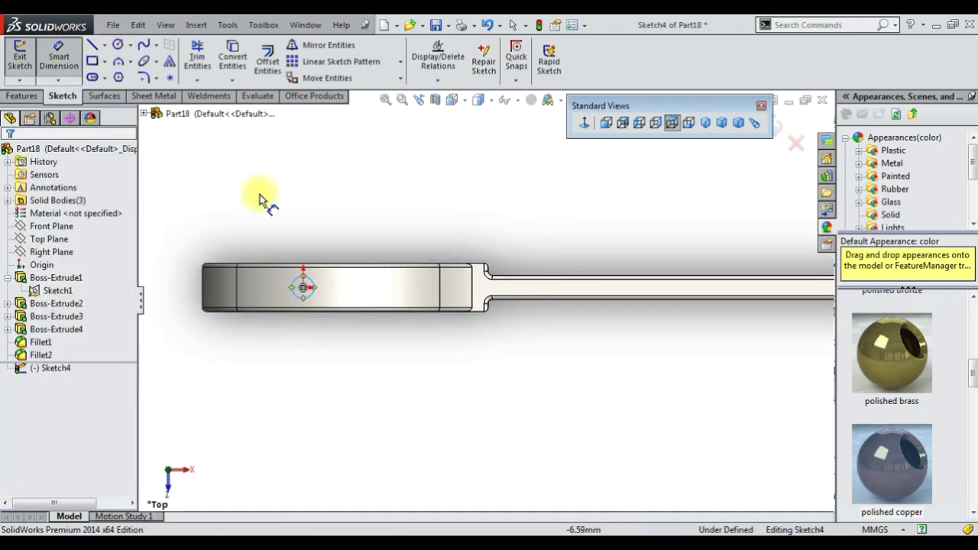
left_click(304, 286)
left_click(305, 246)
type("2")
key("Return")
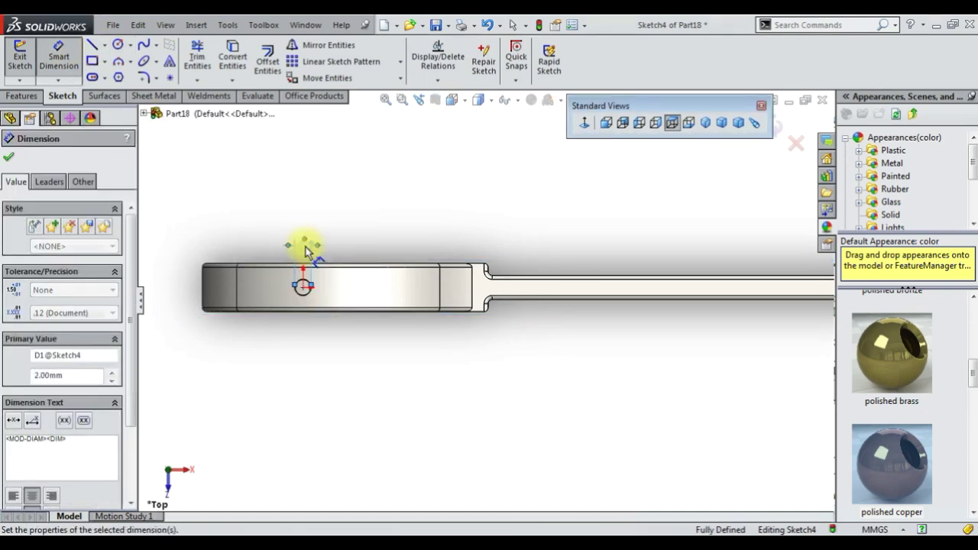
- Add a 1.5 mm diameter circle at the rod end in the same sketch
left_click(117, 52)
scroll(666, 280, "up", 3)
scroll(583, 327, "down", 3)
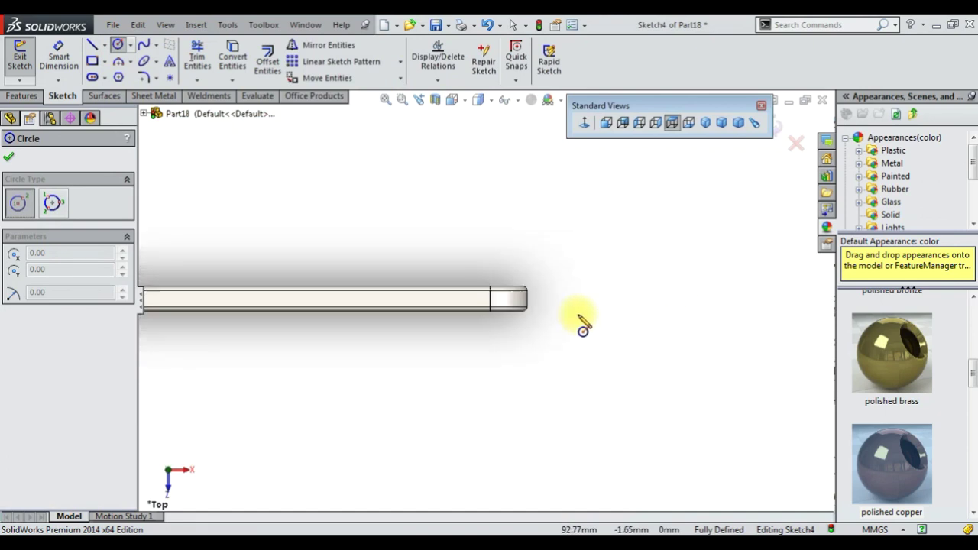
left_click(490, 297)
left_click(500, 308)
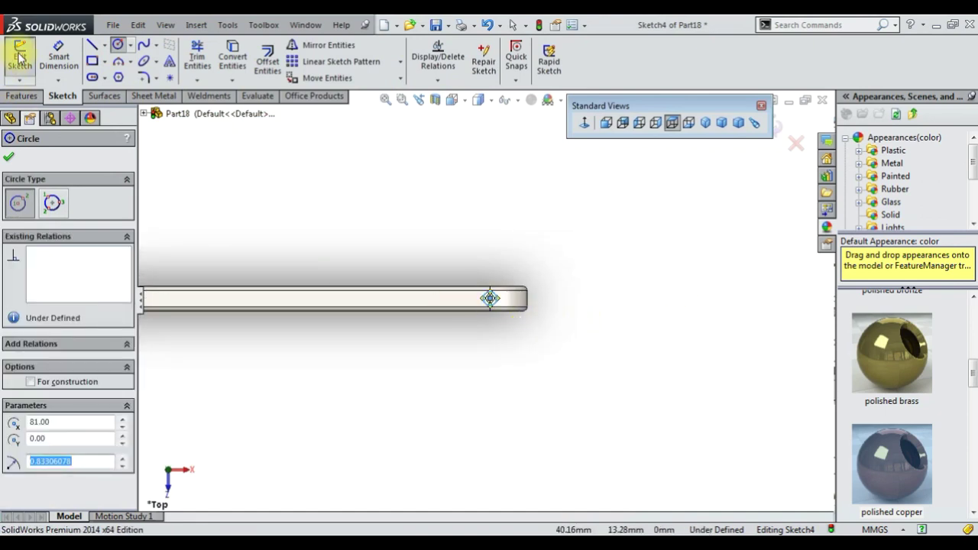
scroll(489, 258, "down", 3)
left_click(508, 324)
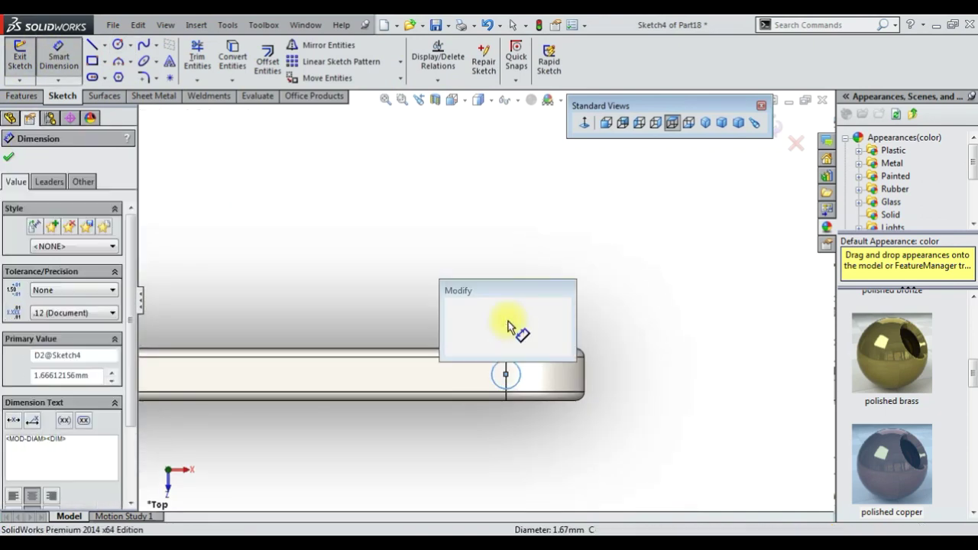
type("1.5")
key("Return")
left_click(453, 328)
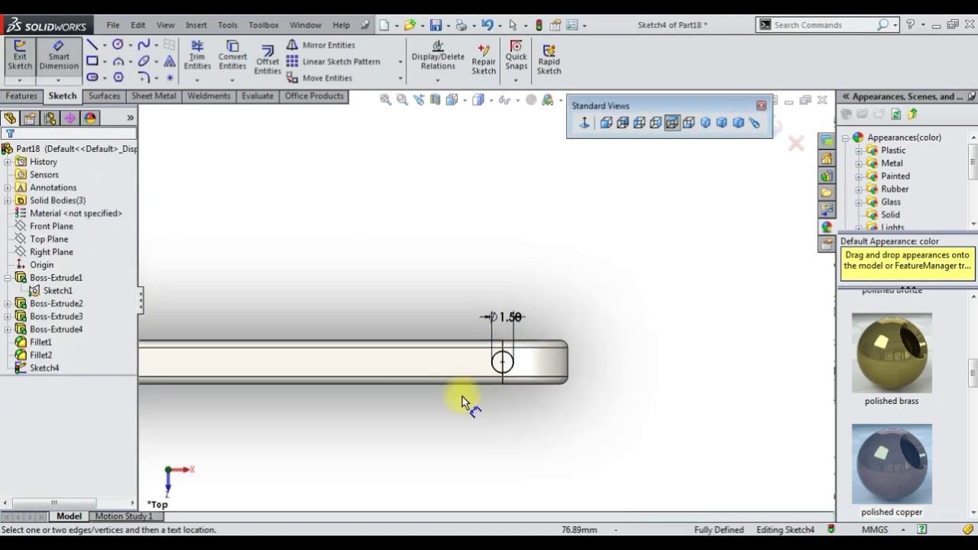
- Extruded-cut the sketch Through All to create the pin holes
middle_click_drag(465, 399, 500, 327)
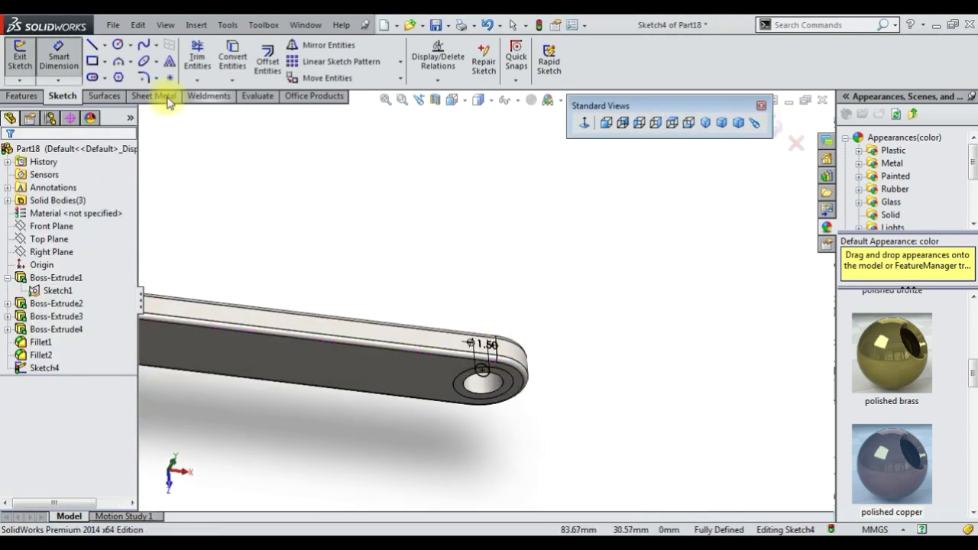
left_click(23, 95)
left_click(213, 65)
left_click(110, 240)
left_click(79, 263)
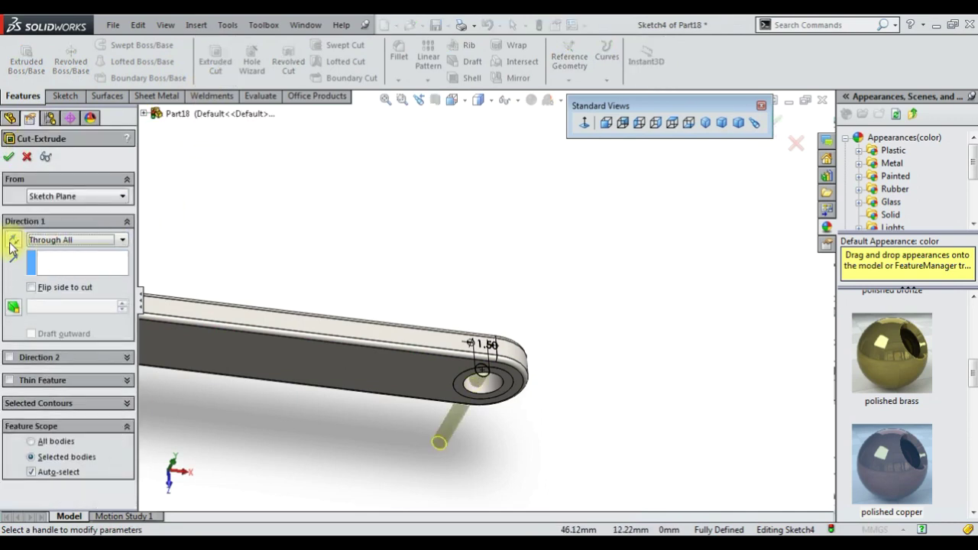
left_click(8, 157)
left_click(704, 122)
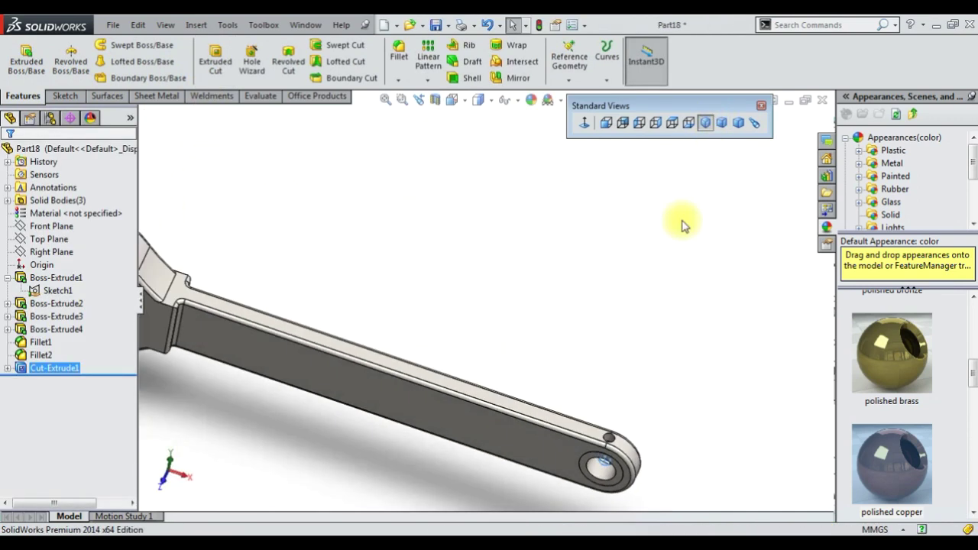
left_click(54, 330)
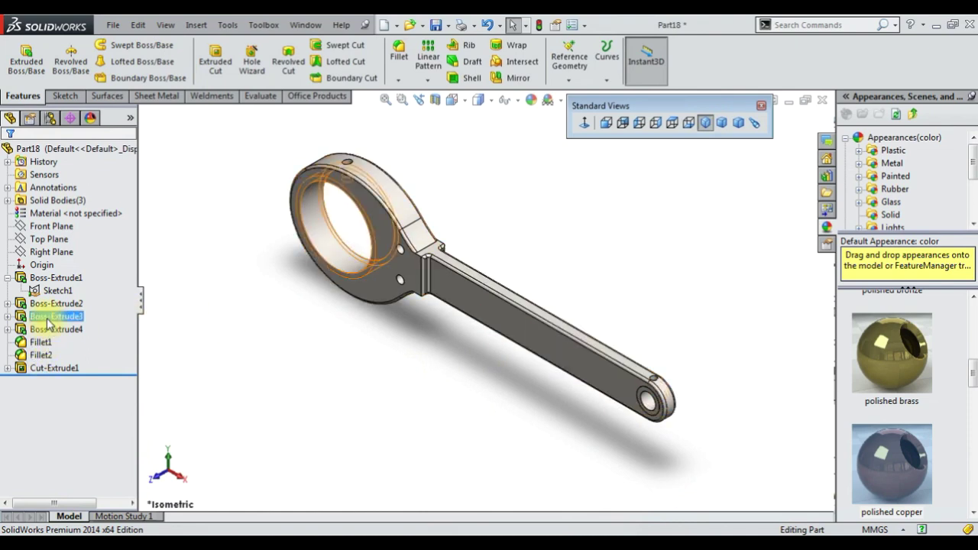
- Give the Boss-Extrude3 and Boss-Extrude4 bushings a polished bronze appearance, then view trimetric
left_click(54, 316, "ctrl")
mouse_move(891, 290)
scroll(900, 426, "up", 1)
left_click(901, 425)
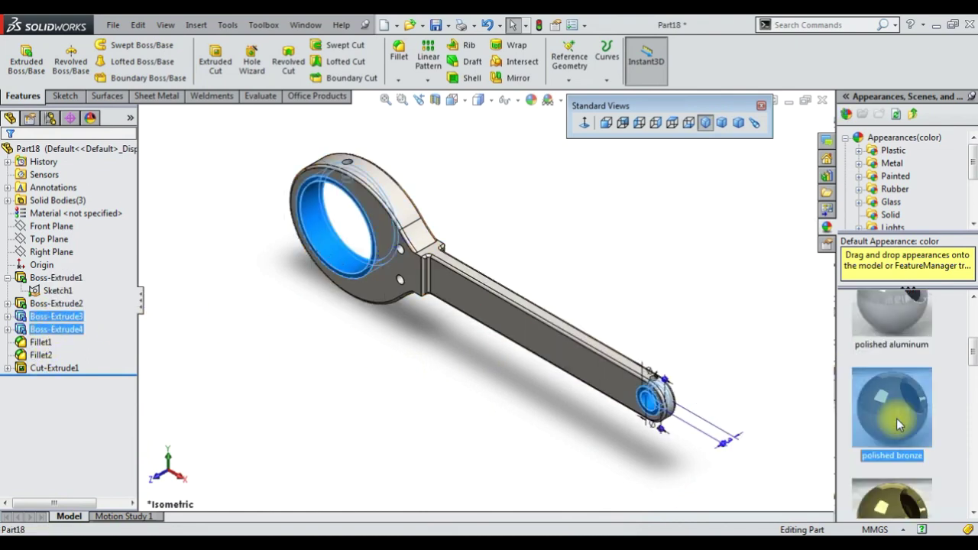
scroll(350, 284, "down", 3)
scroll(415, 349, "up", 1)
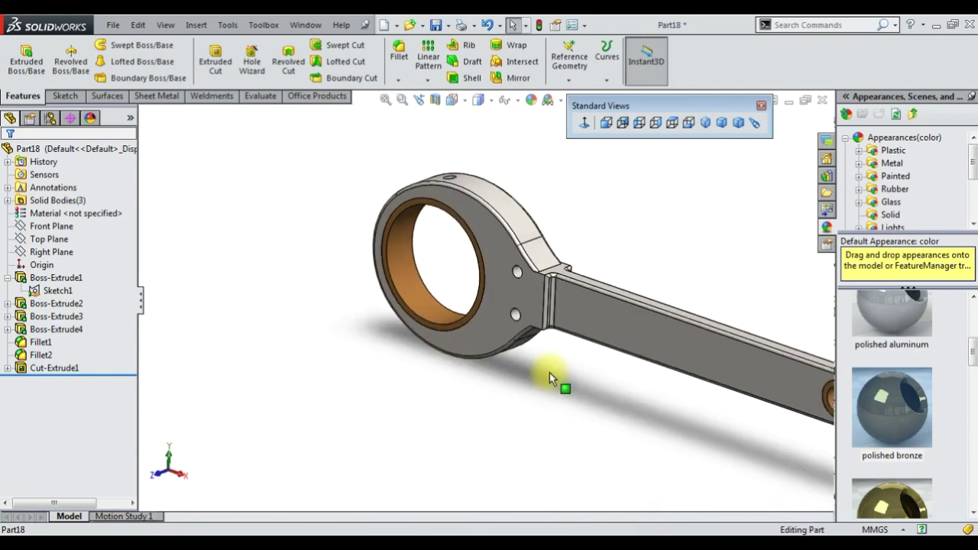
scroll(556, 382, "up", 2)
left_click(722, 123)
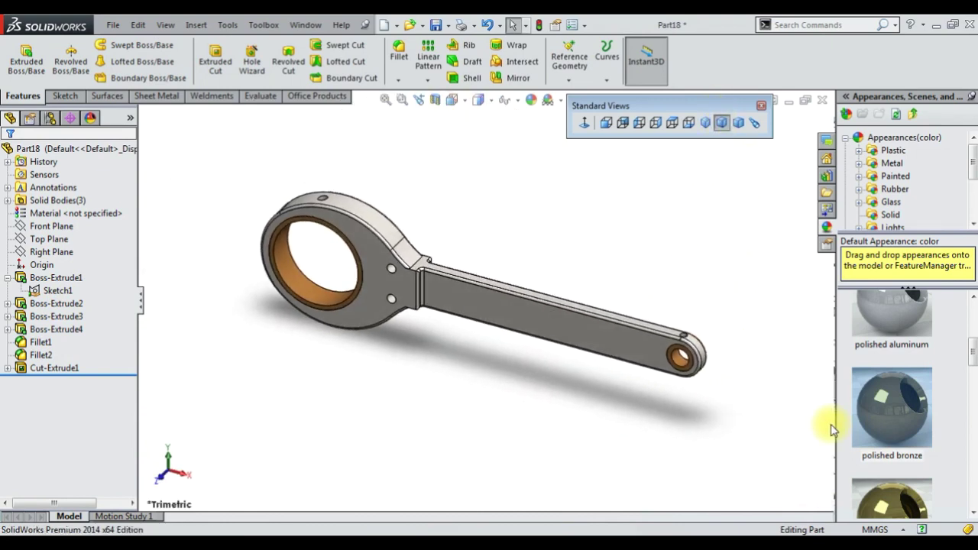
scroll(893, 508, "down", 1)
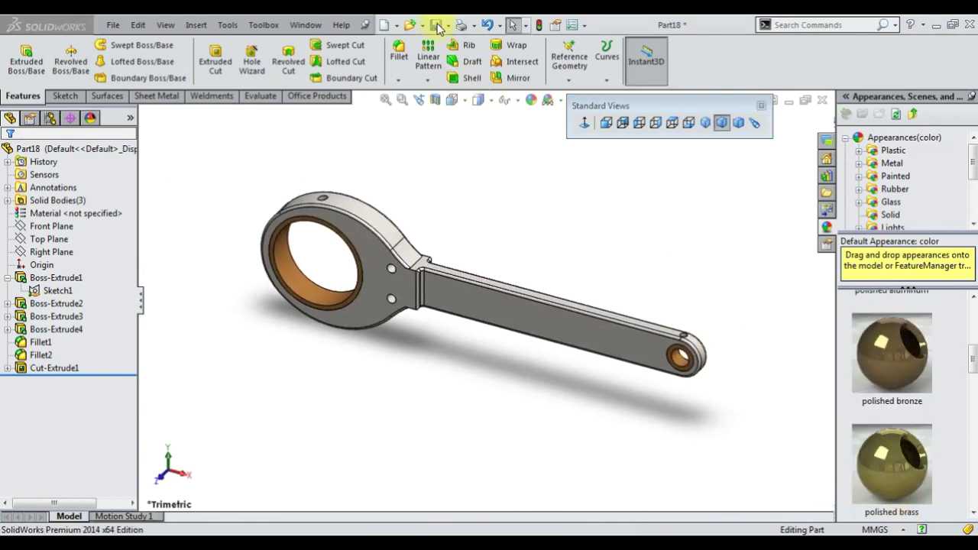
- Save the part as '213 ECCENTRIC STRAP' with type Part (*.sldprt)
left_click(438, 29)
type("213 ECCENTRIC STRAP")
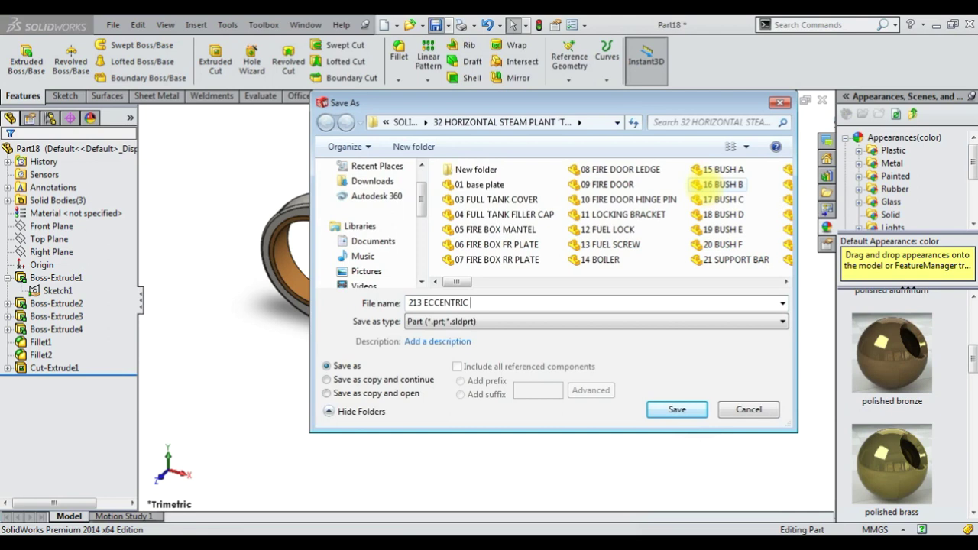
left_click(677, 410)
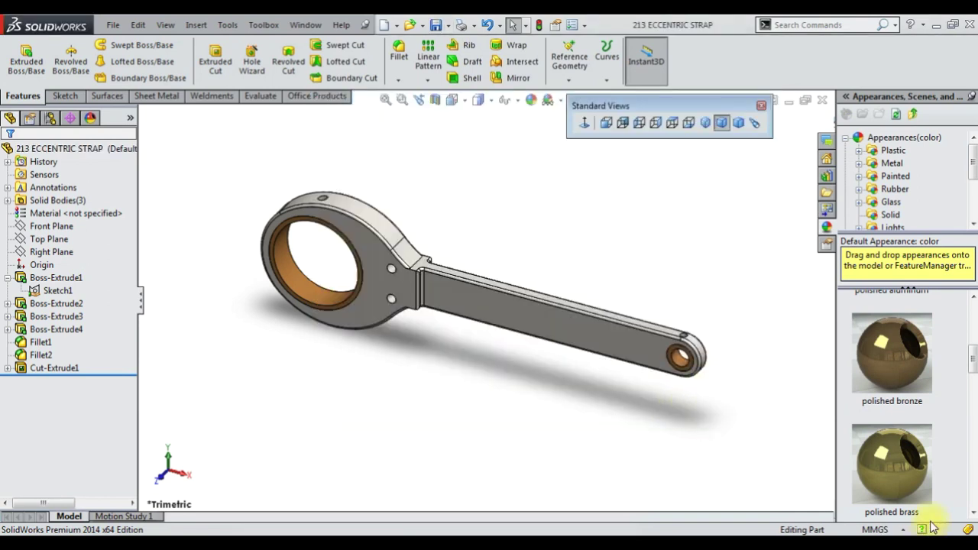